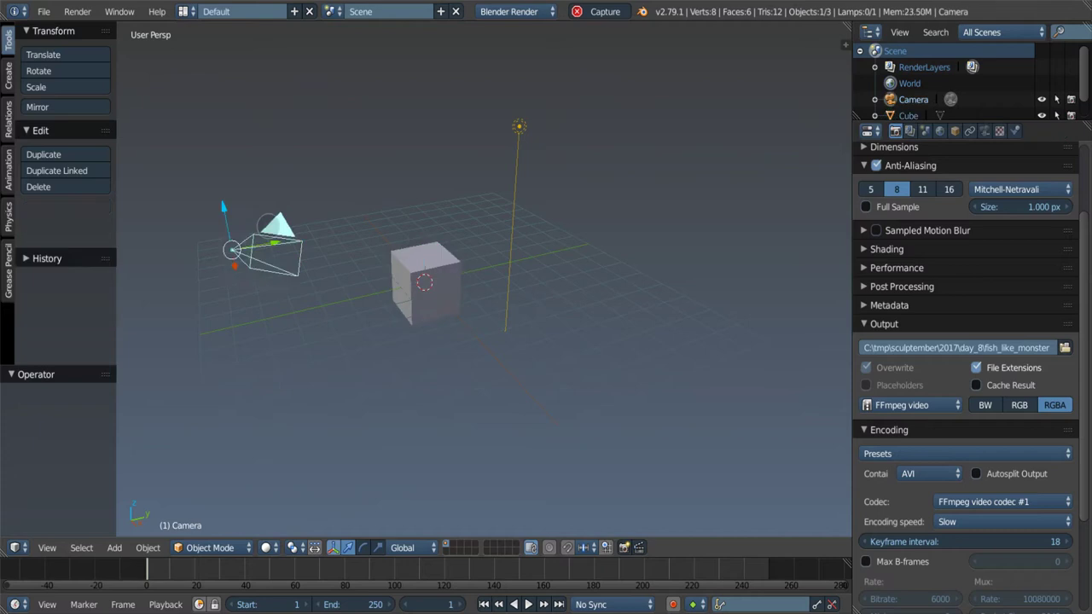
Step: Move the lamp and camera to layer 11, enable Only Render to hide the grid, and enter Sculpt Mode
key("m")
left_click(595, 185)
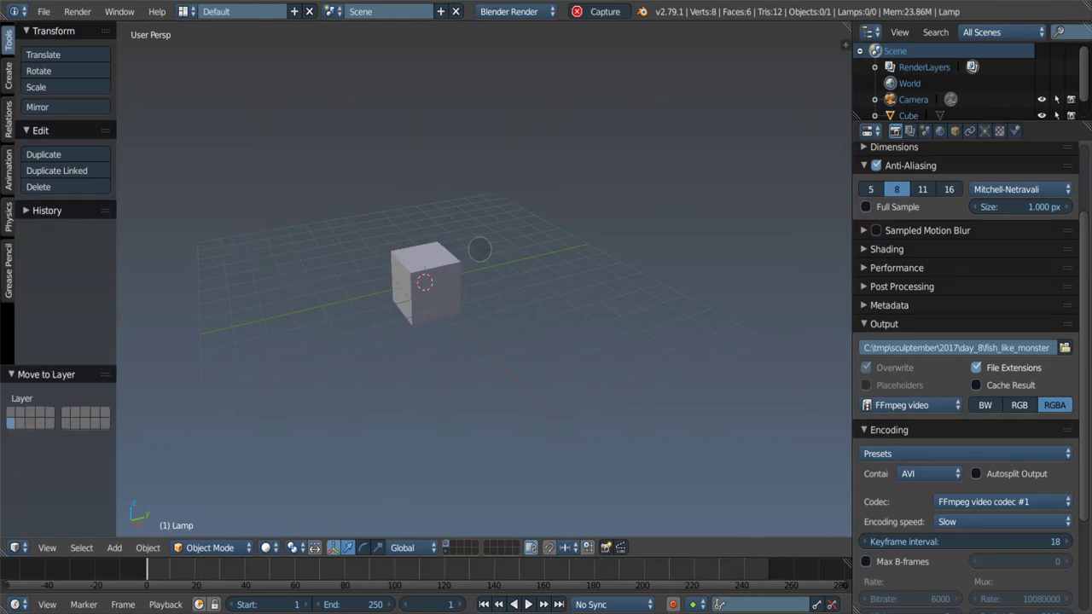
key("n")
left_click(793, 276, "ctrl")
left_click(752, 174)
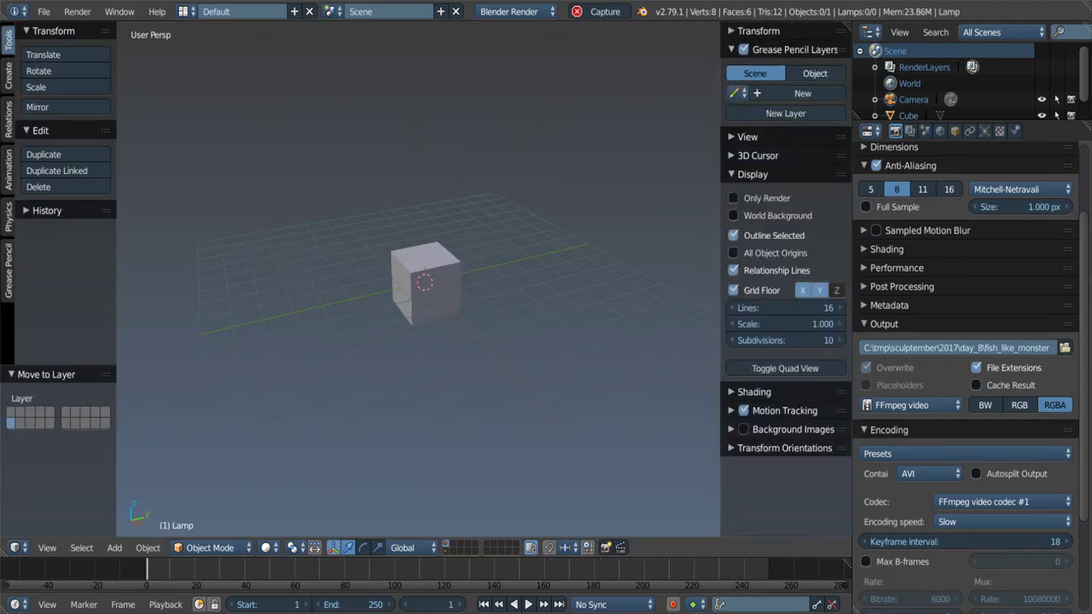
left_click(740, 339)
key("n")
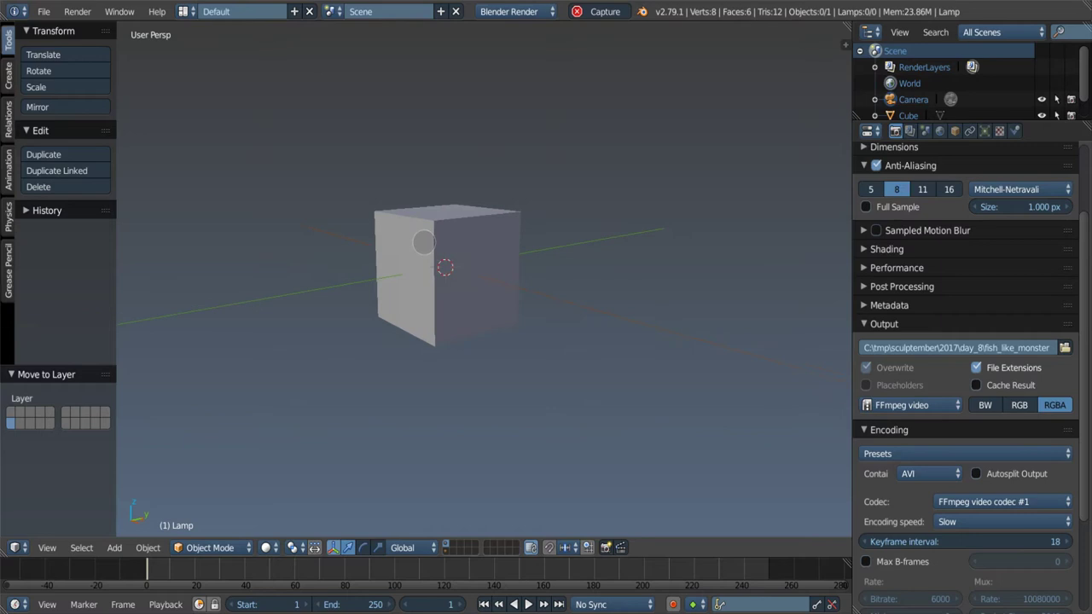
key("ctrl+Tab")
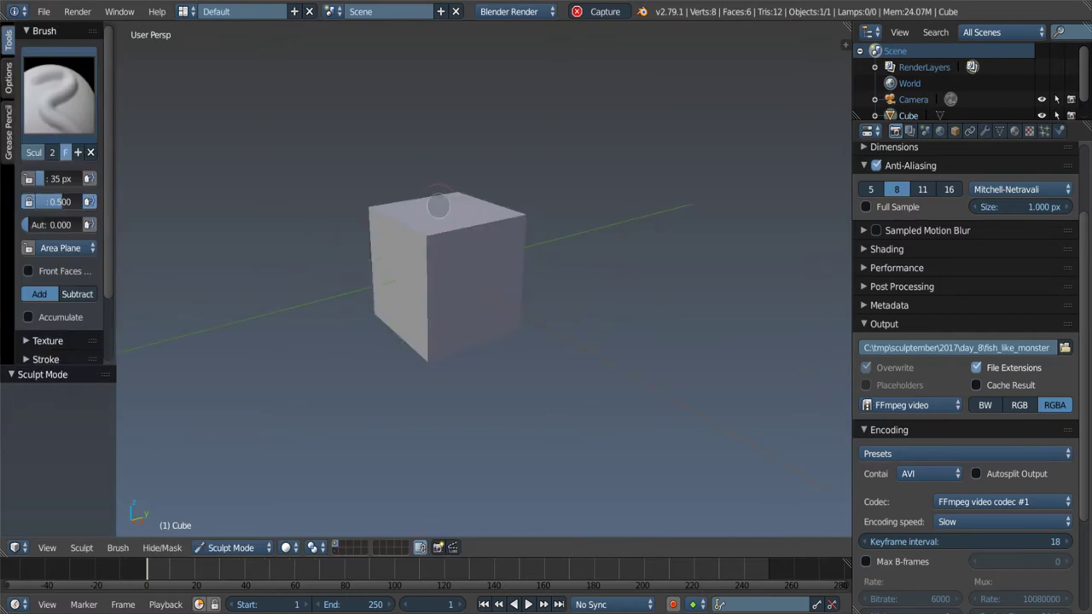
Step: With Snake Hook at 184 px, pull the cube's side out into a longer body
key("f")
left_click(470, 220)
key("k")
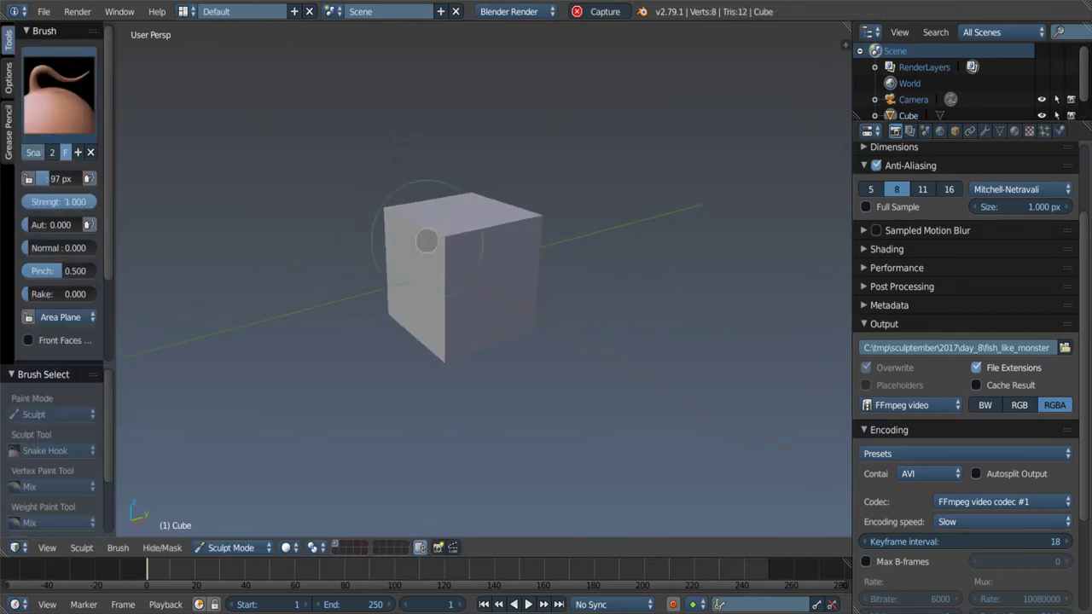
middle_click_drag(477, 233, 459, 260)
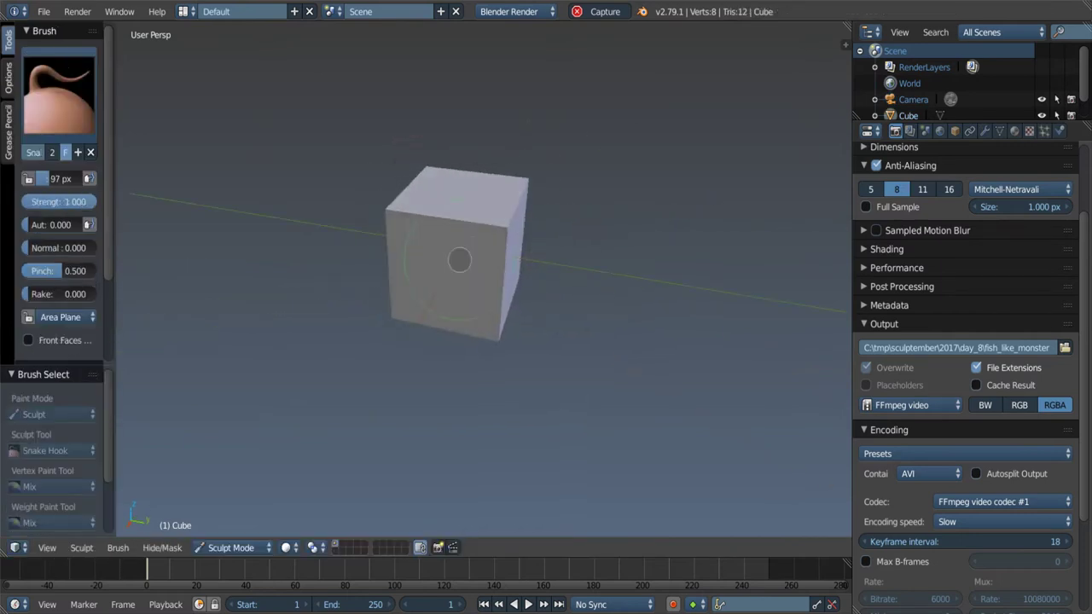
key("f")
left_click(536, 314)
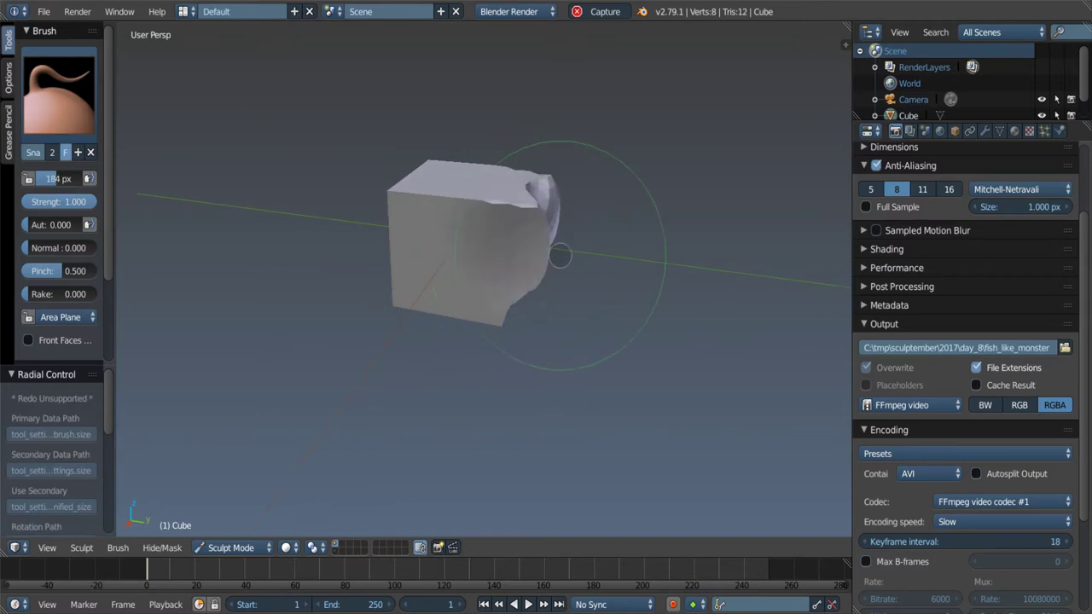
key("ctrl+z")
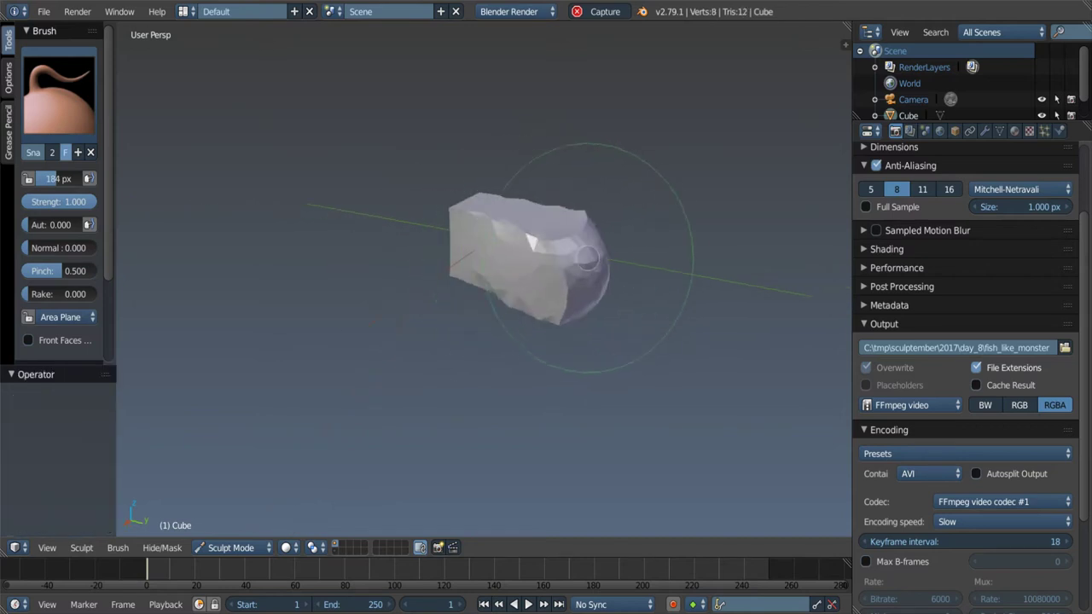
left_click_drag(586, 258, 597, 264)
mouse_move(597, 264)
middle_mouse_down()
mouse_move(546, 325)
mouse_move(563, 246)
mouse_move(465, 234)
middle_mouse_up()
Step: Round off and bulge out the cube's square end face
left_click_drag(465, 234, 428, 286)
middle_click_drag(428, 285, 414, 291)
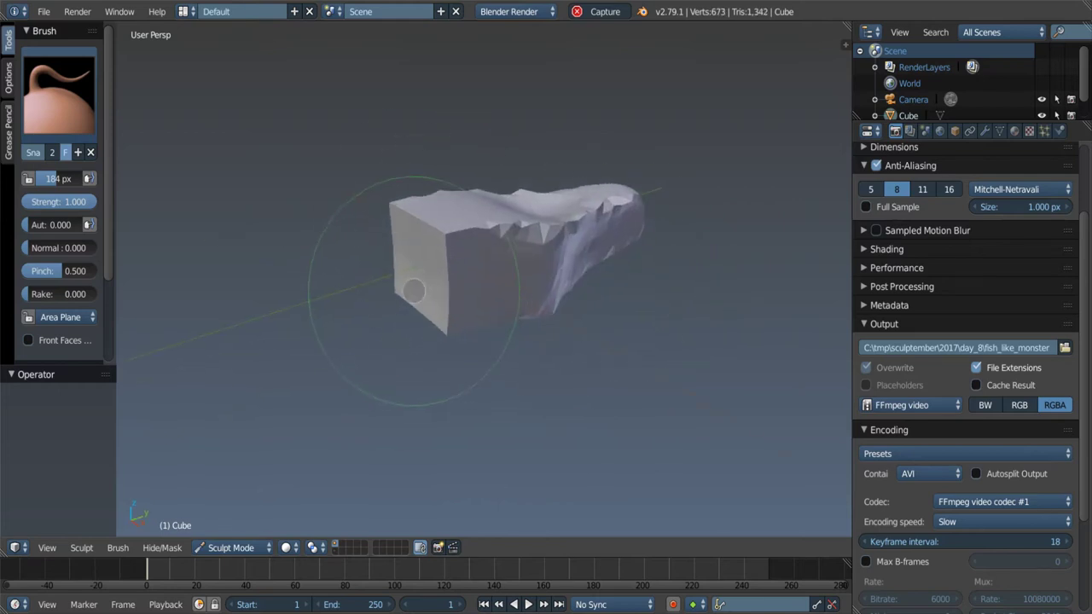
left_click_drag(409, 262, 341, 275)
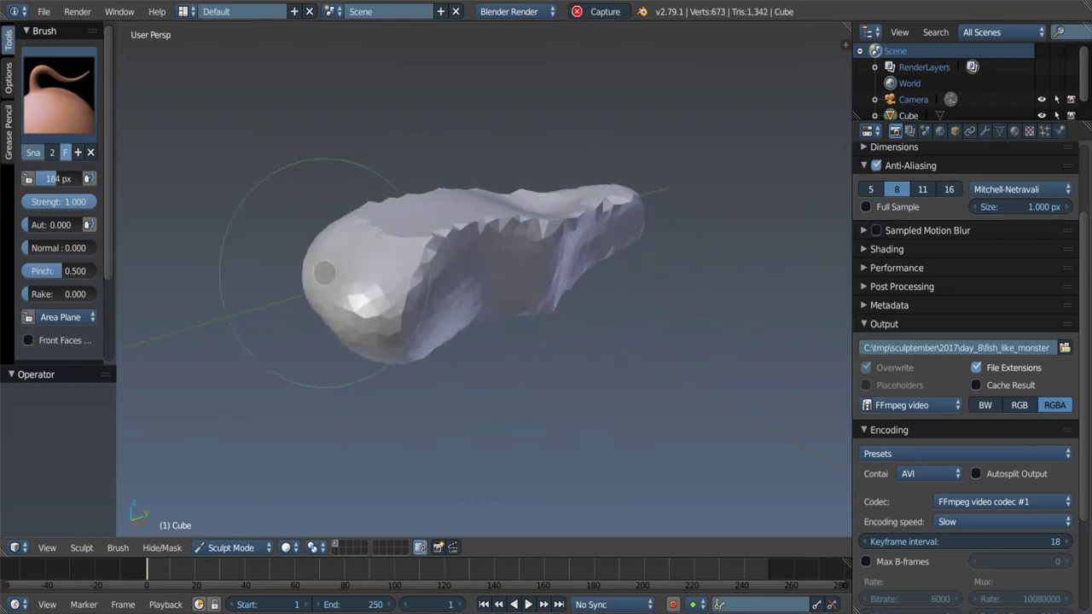
mouse_move(341, 275)
middle_mouse_down()
mouse_move(436, 284)
mouse_move(427, 219)
middle_mouse_up()
Step: Build up clay on the body's surface with the Clay brush at 90 px
key("c")
key("f")
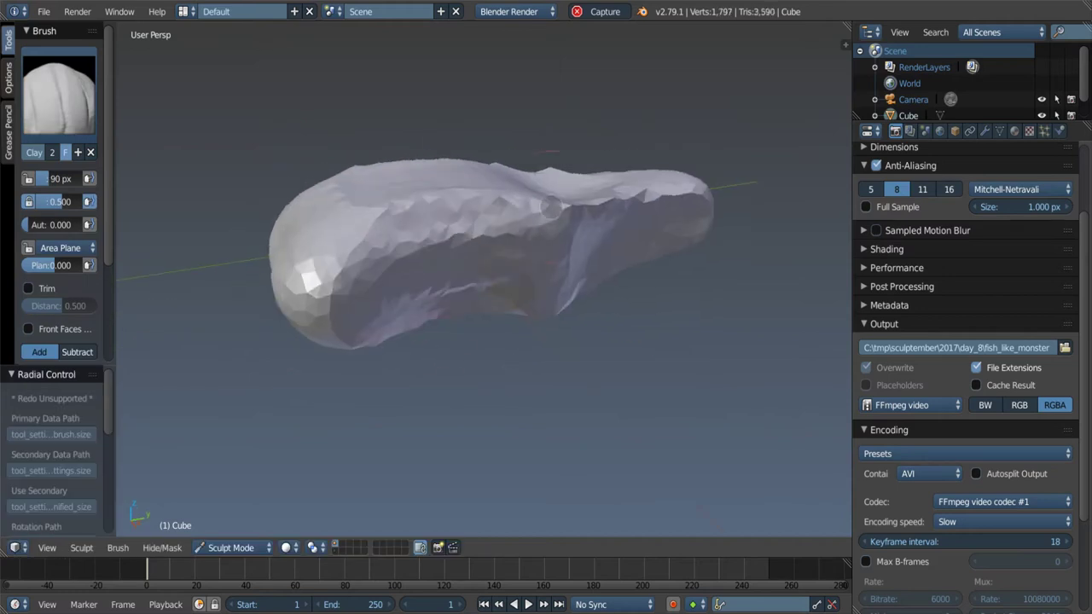
middle_click_drag(550, 205, 546, 239)
left_click_drag(546, 239, 552, 246)
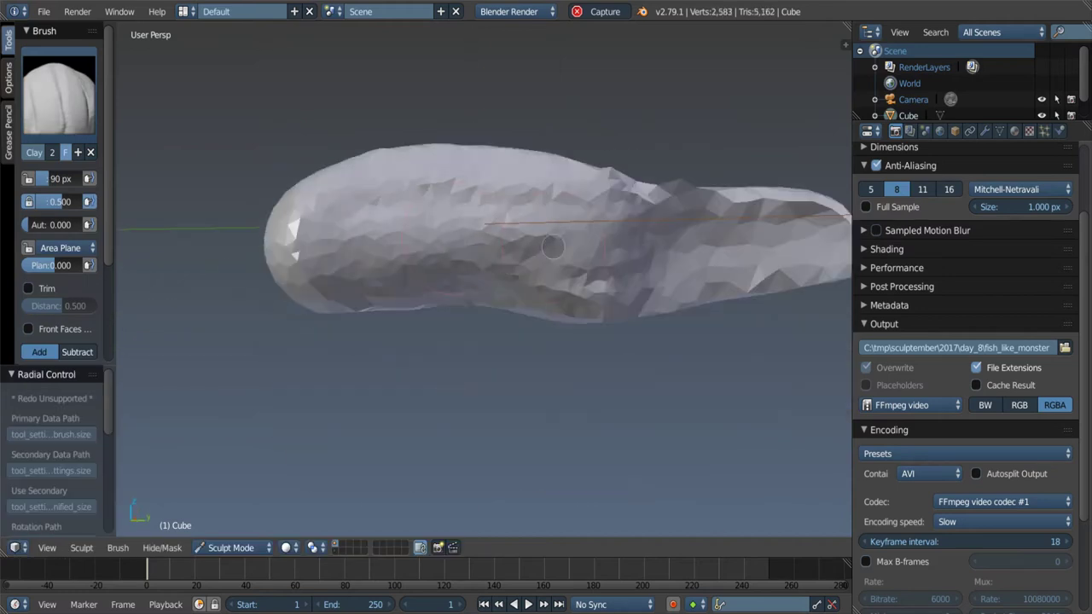
middle_click_drag(553, 246, 470, 231)
left_click_drag(470, 231, 554, 196)
middle_click_drag(555, 196, 563, 195)
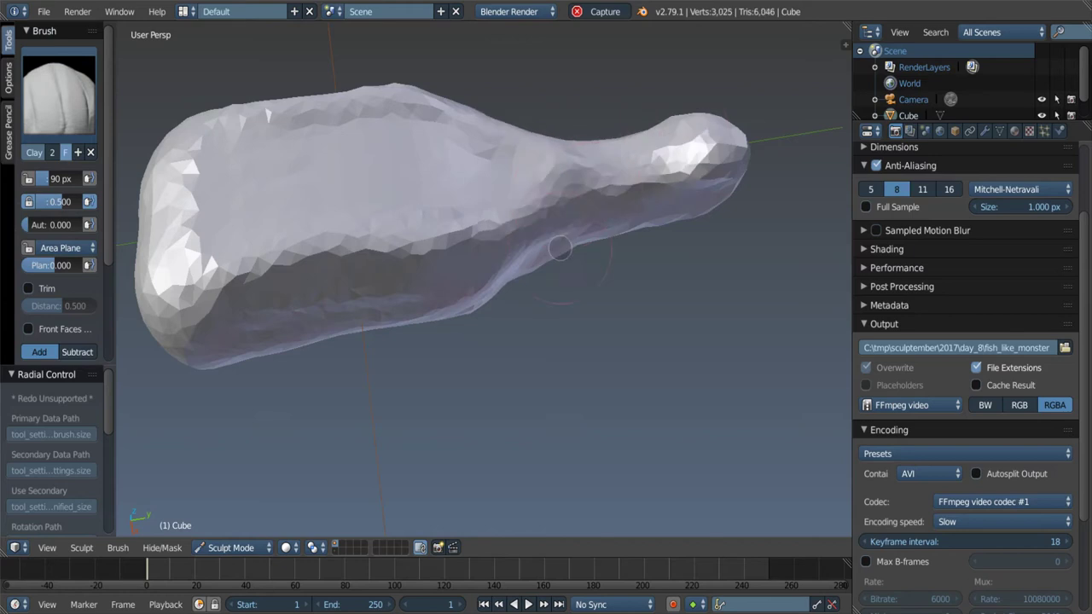
key("ctrl+z")
Step: Sculpt the narrow tail and a groove along the body's side
mouse_move(560, 247)
middle_mouse_down()
mouse_move(515, 224)
mouse_move(555, 213)
middle_mouse_up()
left_click_drag(649, 136, 614, 146)
mouse_move(614, 145)
middle_mouse_down()
mouse_move(591, 145)
mouse_move(500, 196)
mouse_move(406, 196)
middle_mouse_up()
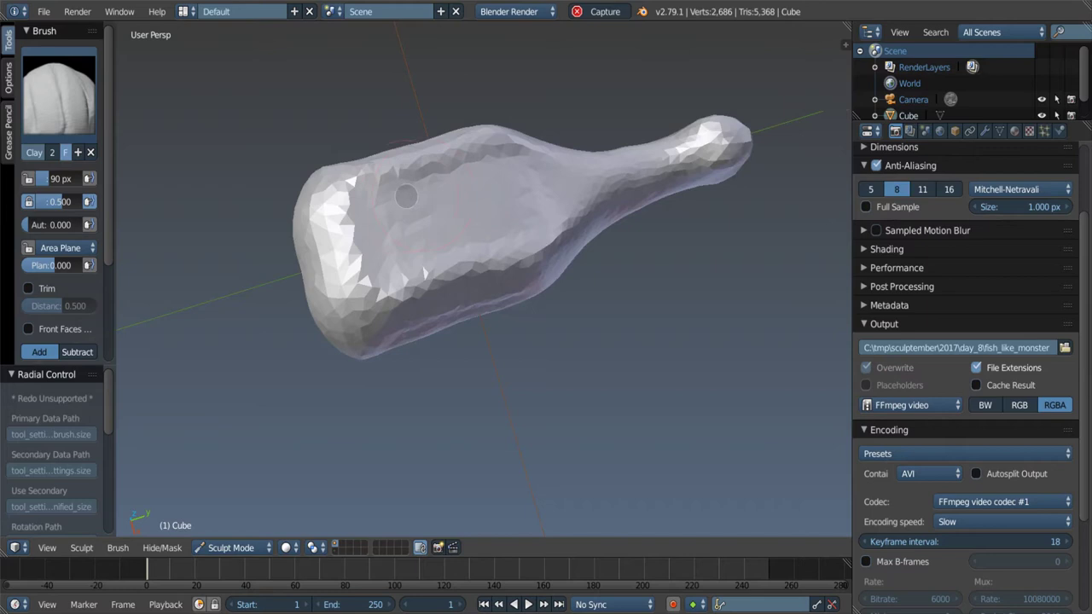
left_click_drag(406, 196, 478, 187)
middle_click_drag(478, 188, 530, 178)
Step: Smooth out the lumpy body surface
left_click_drag(292, 282, 358, 282)
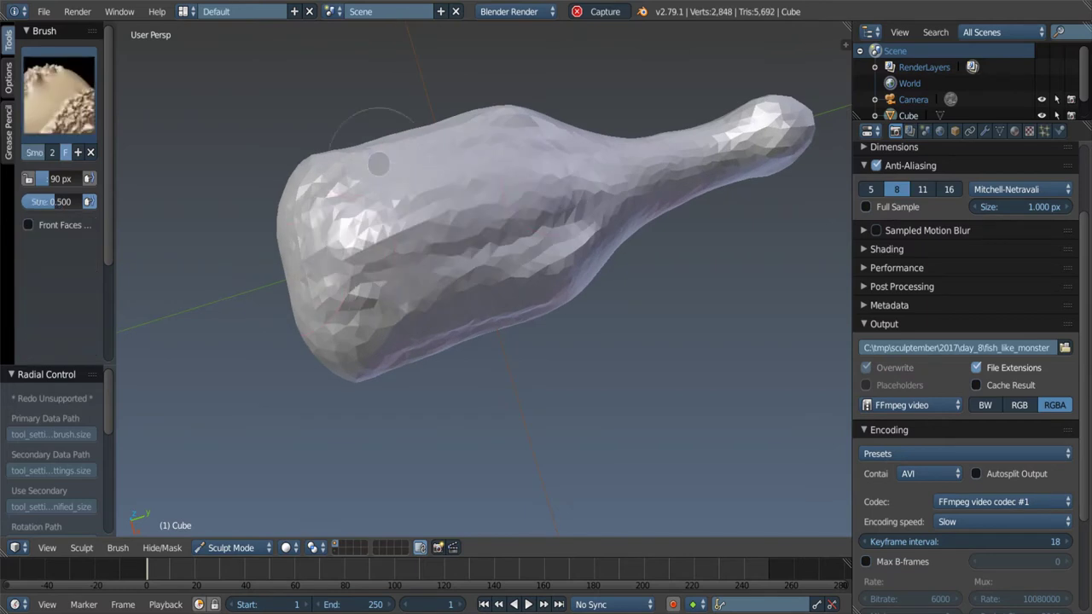
mouse_move(358, 282)
middle_mouse_down()
mouse_move(500, 244)
mouse_move(451, 227)
mouse_move(375, 253)
mouse_move(388, 243)
mouse_move(316, 219)
middle_mouse_up()
scroll(482, 253, "down", 3)
scroll(413, 230, "up", 2)
Step: Pull the head end out with Snake Hook, enlarging the brush to 247 px
key("k")
left_click_drag(317, 219, 309, 224)
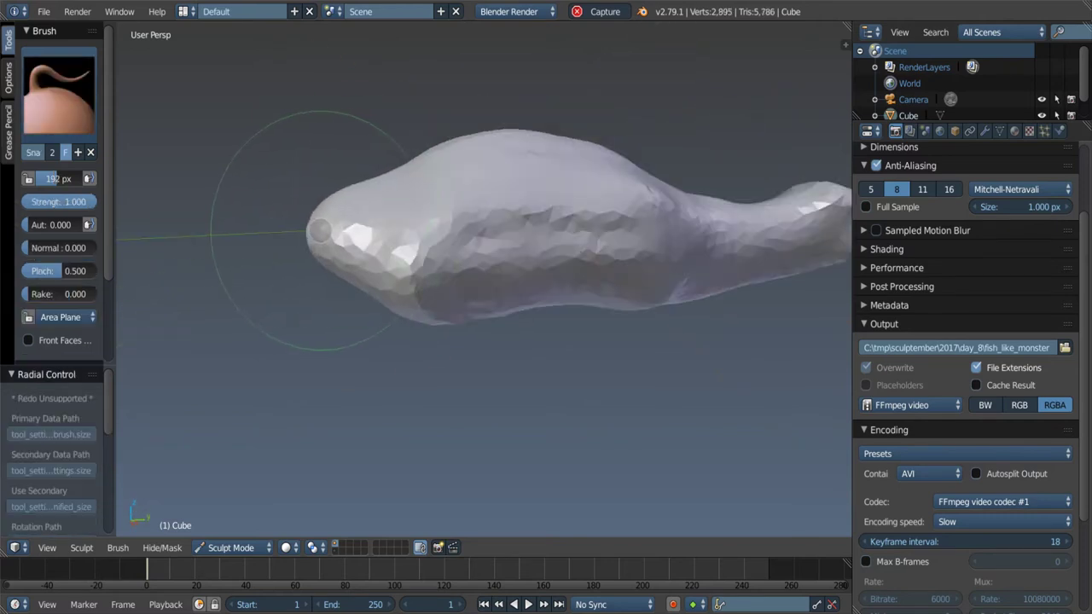
mouse_move(309, 224)
middle_mouse_down()
mouse_move(366, 244)
mouse_move(397, 242)
mouse_move(384, 256)
mouse_move(370, 224)
middle_mouse_up()
scroll(401, 189, "up", 3)
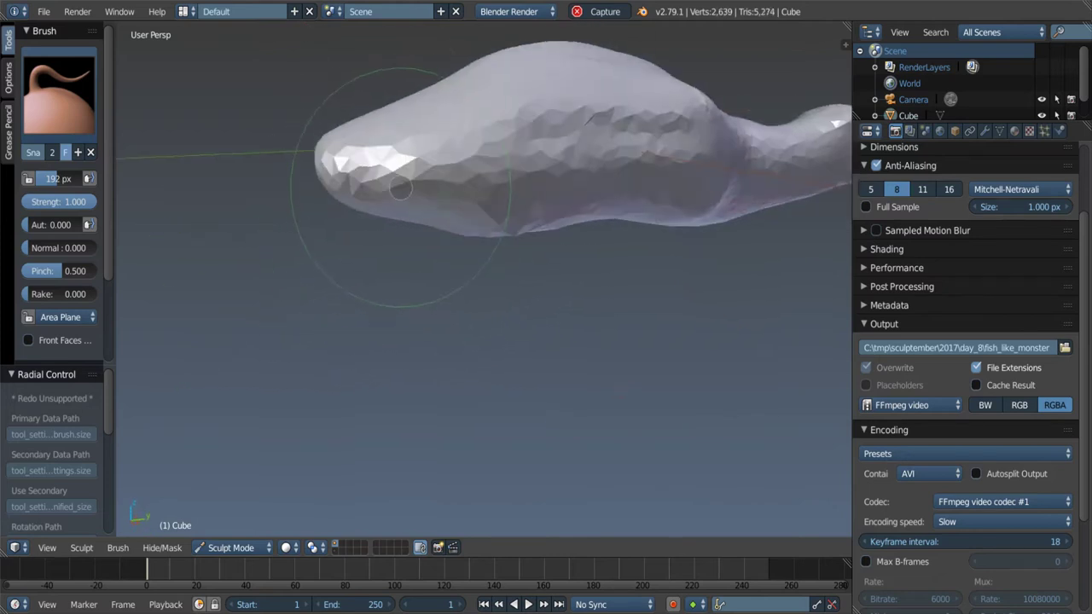
scroll(401, 190, "down", 3)
key("f")
left_click(354, 218)
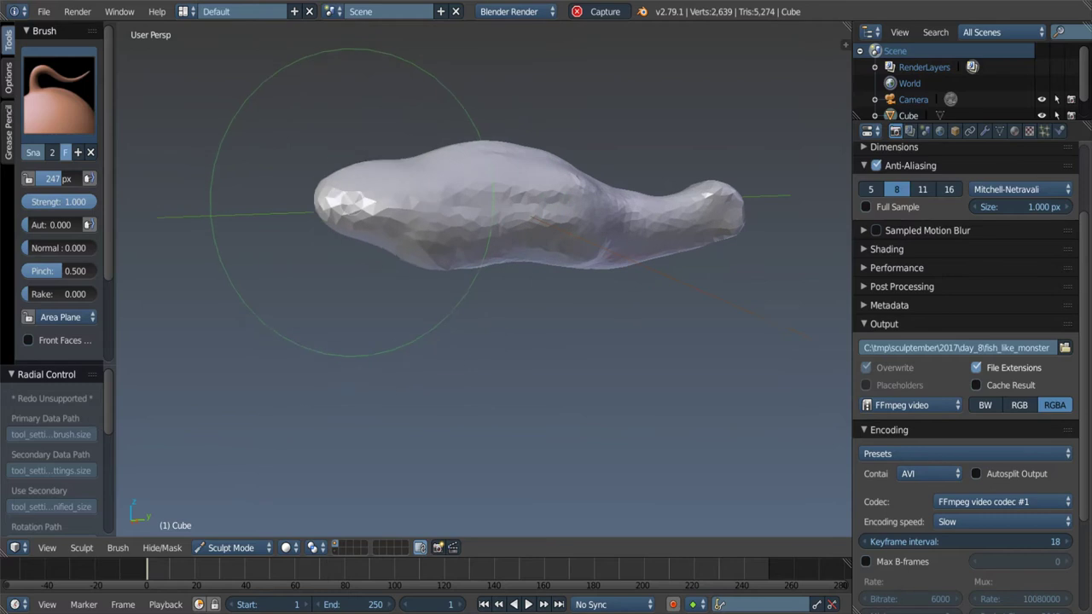
scroll(390, 281, "up", 3)
scroll(429, 256, "up", 2)
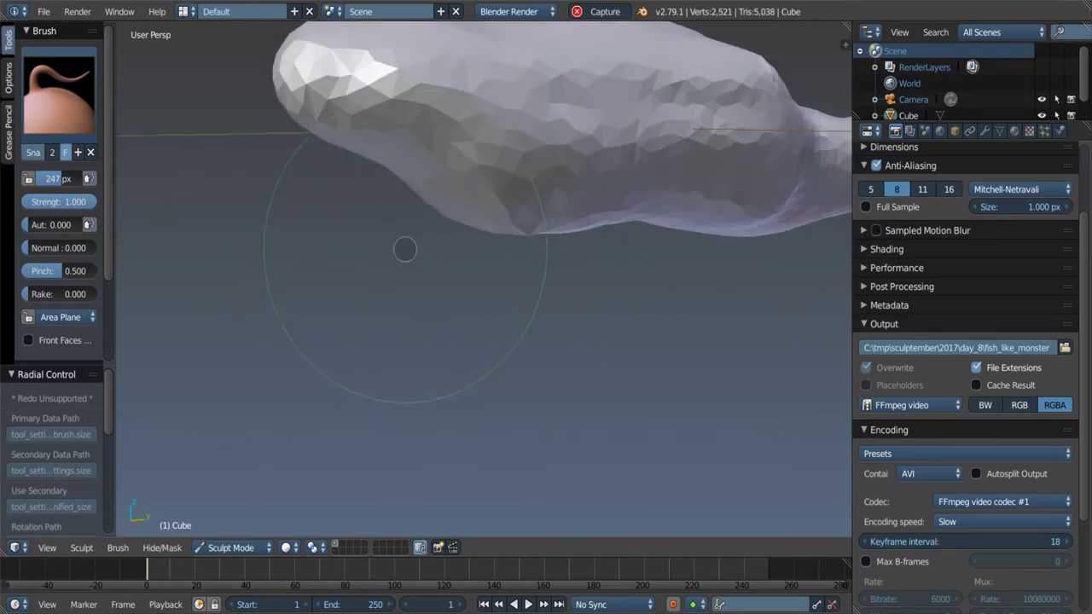
middle_click_drag(405, 249, 461, 229)
mouse_move(404, 265)
middle_mouse_down()
mouse_move(373, 219)
mouse_move(366, 261)
mouse_move(343, 267)
mouse_move(358, 230)
mouse_move(345, 235)
mouse_move(360, 237)
middle_mouse_up()
Step: Dent the head's front into a mouth opening with the Draw brush at 179 px
key("x")
key("f")
left_click(316, 238)
scroll(361, 236, "up", 3)
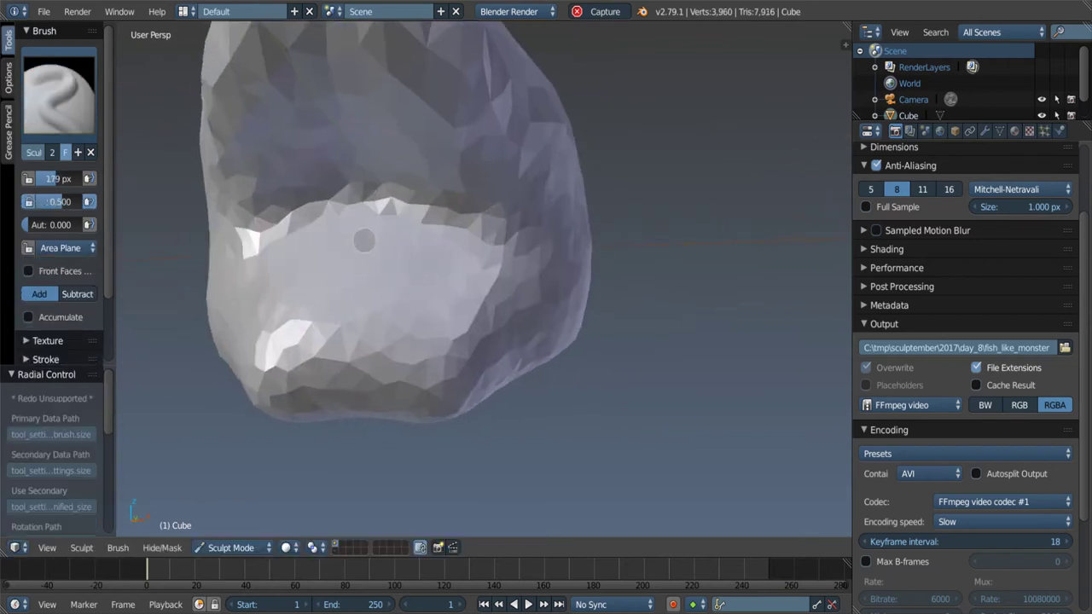
left_click_drag(374, 190, 401, 271)
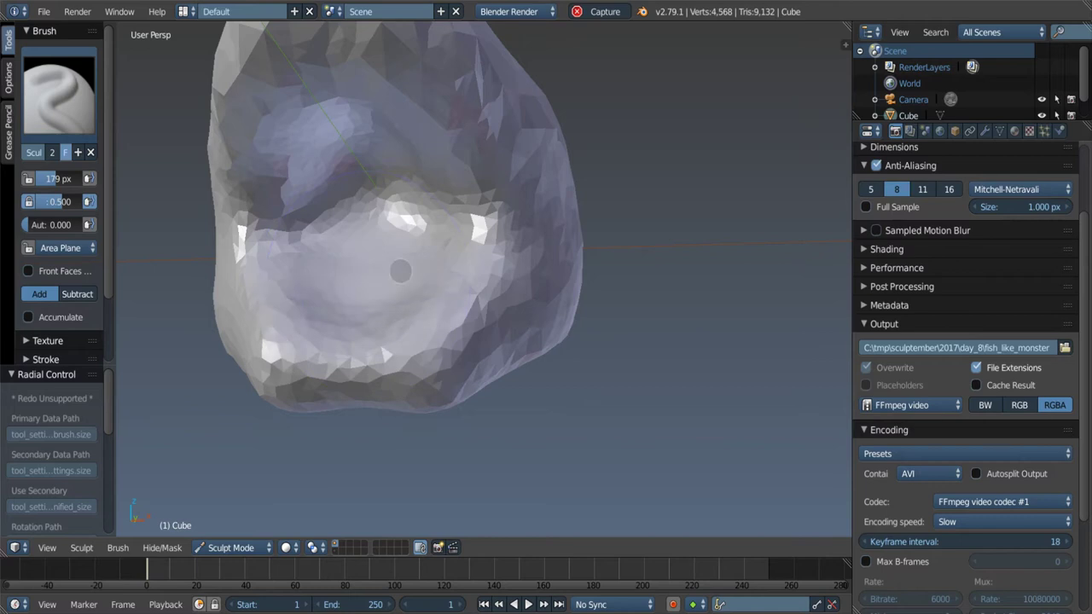
left_click_drag(406, 129, 342, 248)
middle_click_drag(341, 247, 333, 251)
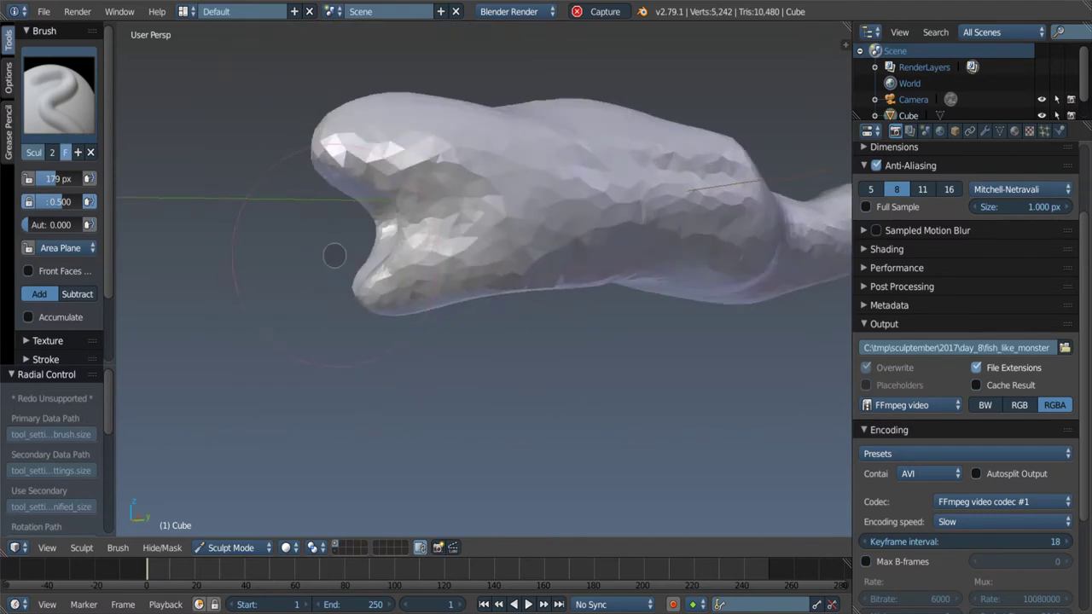
Step: Pull out the mouth edges with Snake Hook at 133 px
mouse_move(392, 284)
middle_mouse_down()
mouse_move(395, 296)
mouse_move(378, 251)
mouse_move(358, 282)
mouse_move(359, 184)
mouse_move(446, 242)
mouse_move(453, 227)
middle_mouse_up()
key("g")
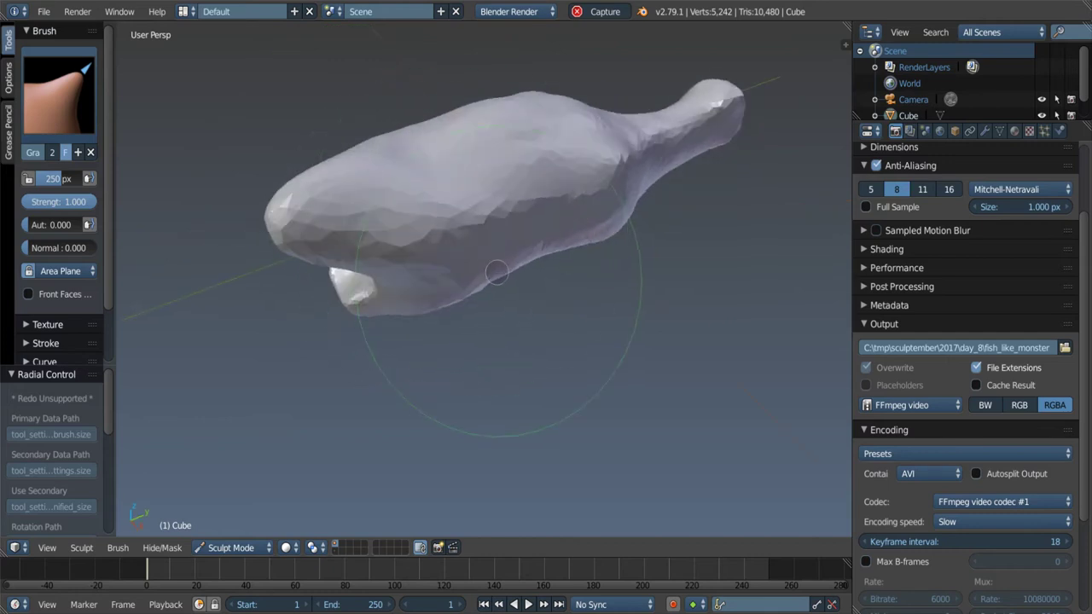
middle_click_drag(496, 272, 590, 231)
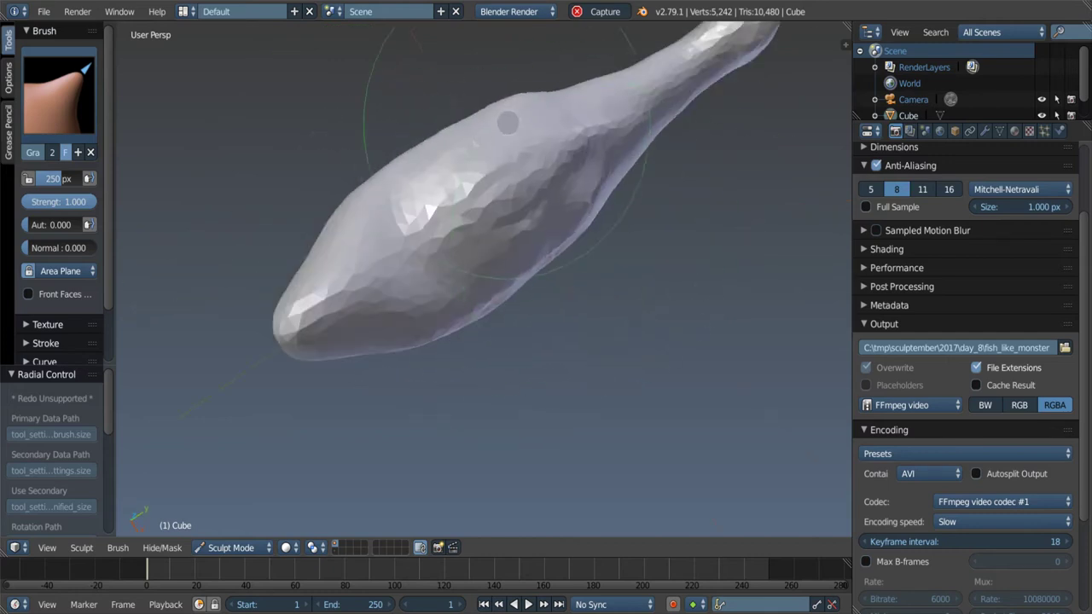
mouse_move(510, 128)
middle_mouse_down()
mouse_move(439, 224)
mouse_move(420, 205)
mouse_move(316, 214)
mouse_move(389, 222)
middle_mouse_up()
key("k")
key("f")
left_click(263, 198)
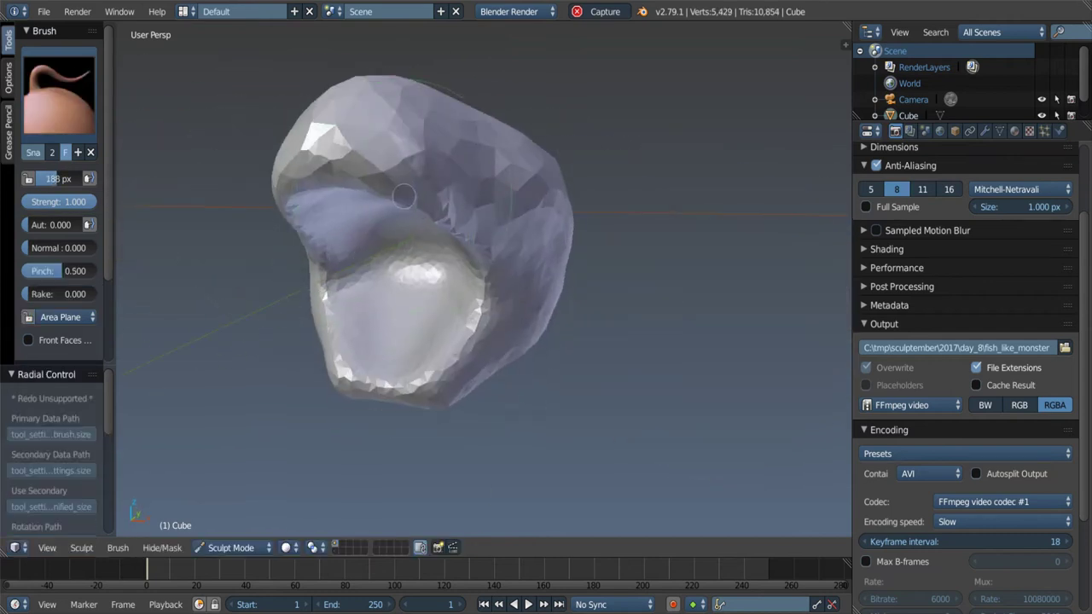
middle_click_drag(474, 227, 434, 184)
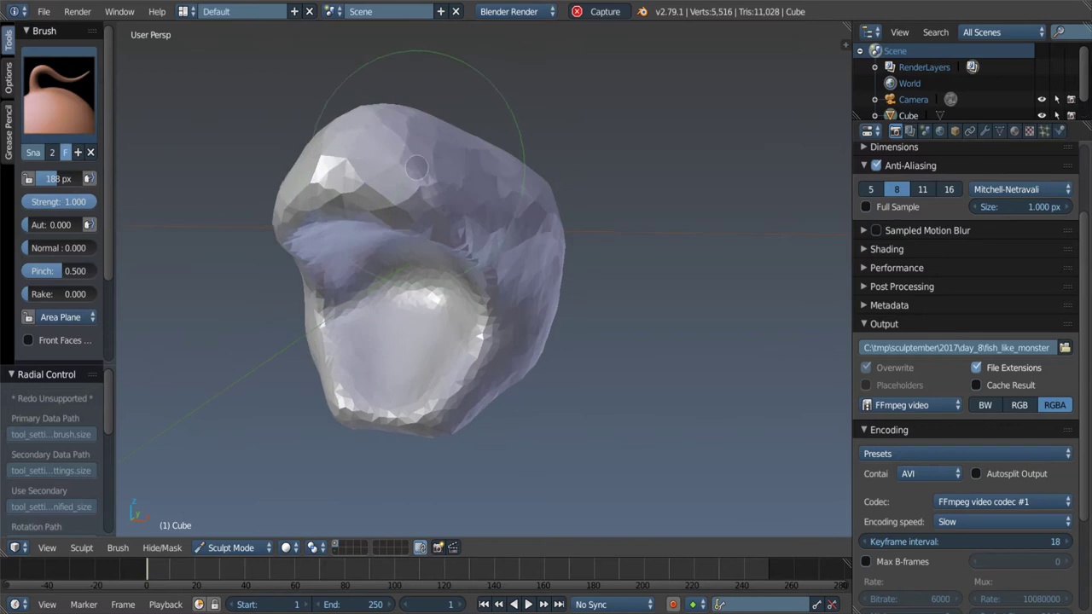
scroll(333, 251, "up", 3)
mouse_move(333, 251)
middle_mouse_down()
mouse_move(390, 188)
mouse_move(439, 234)
mouse_move(390, 268)
mouse_move(341, 219)
middle_mouse_up()
Step: Smooth the mouth area with the Smooth brush at 0.259 strength
key("s")
key("shift+f")
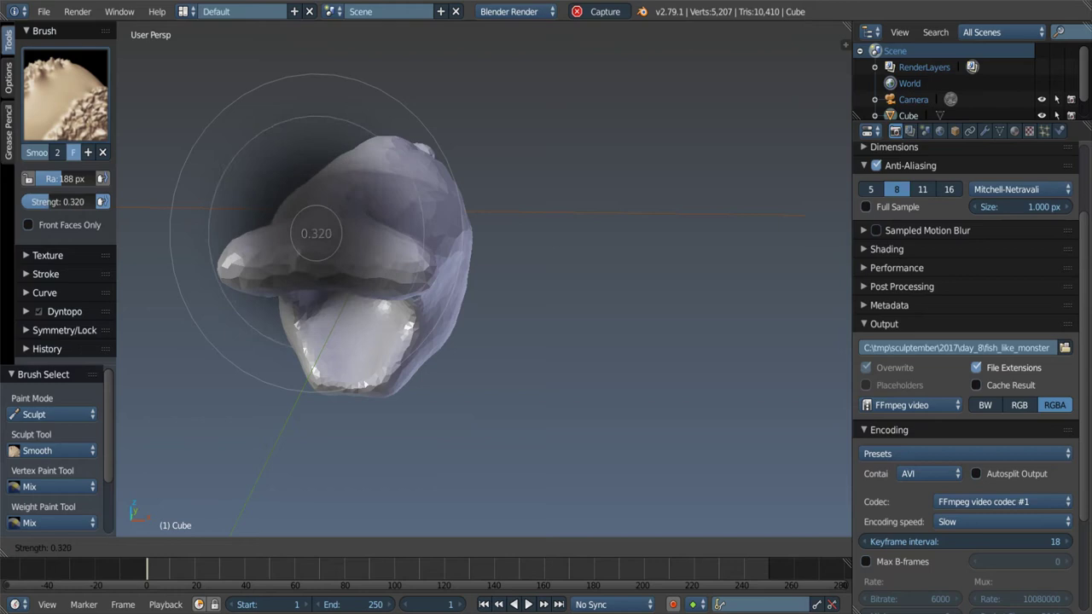
left_click(316, 256)
mouse_move(315, 256)
middle_mouse_down()
mouse_move(244, 353)
mouse_move(316, 240)
middle_mouse_up()
scroll(244, 353, "up", 3)
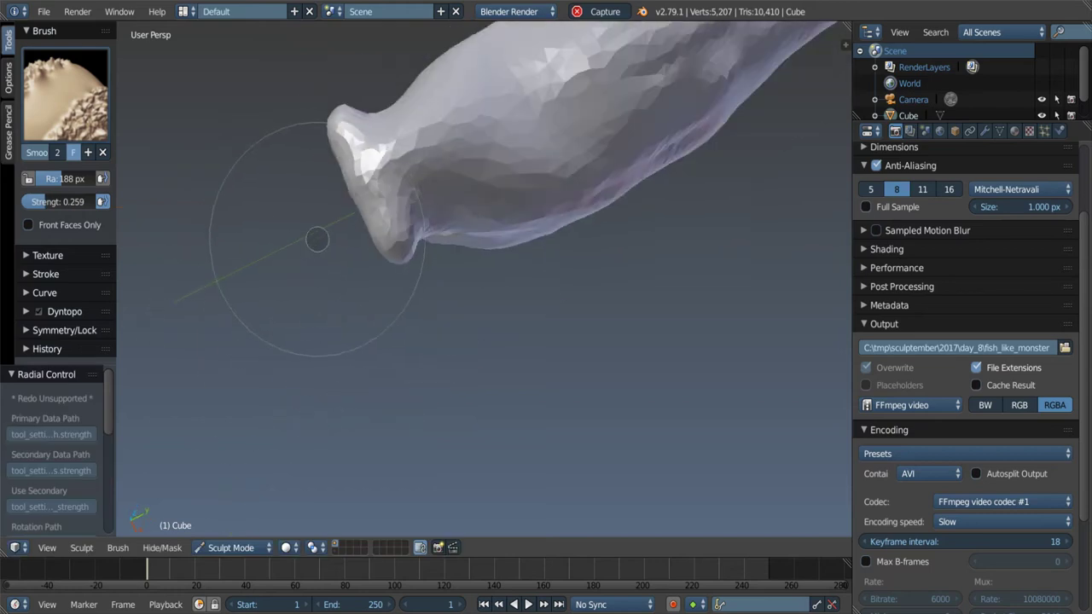
Step: Reshape the head around the eye socket with Snake Hook at 210 px
key("k")
key("f")
left_click(302, 243)
mouse_move(334, 191)
middle_mouse_down()
mouse_move(372, 190)
mouse_move(312, 154)
mouse_move(319, 231)
mouse_move(378, 237)
mouse_move(367, 175)
middle_mouse_up()
left_click_drag(367, 175, 378, 195)
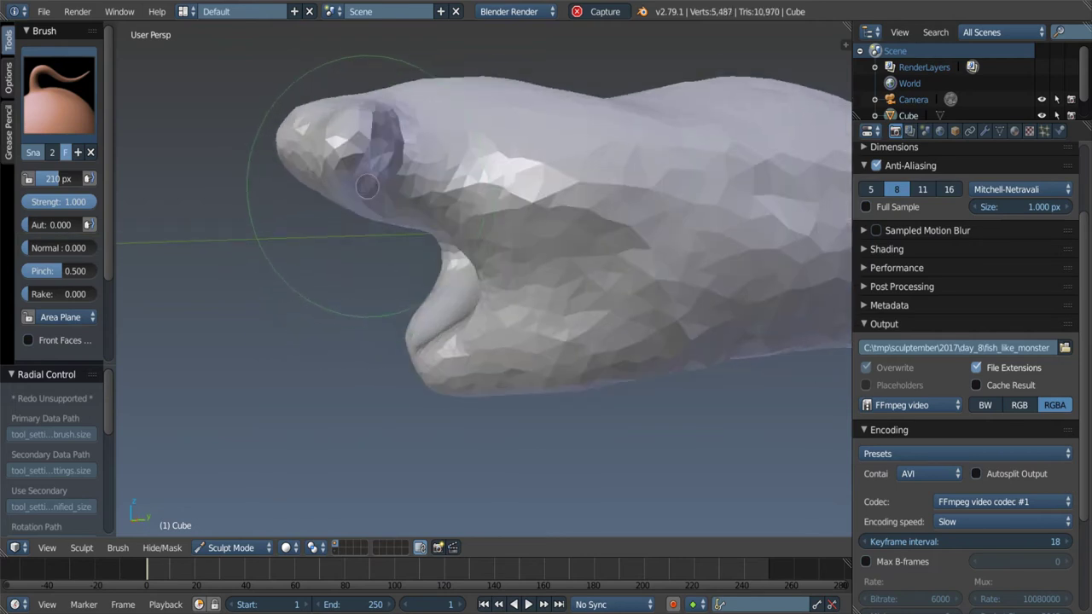
mouse_move(378, 194)
middle_mouse_down()
mouse_move(353, 220)
mouse_move(437, 196)
middle_mouse_up()
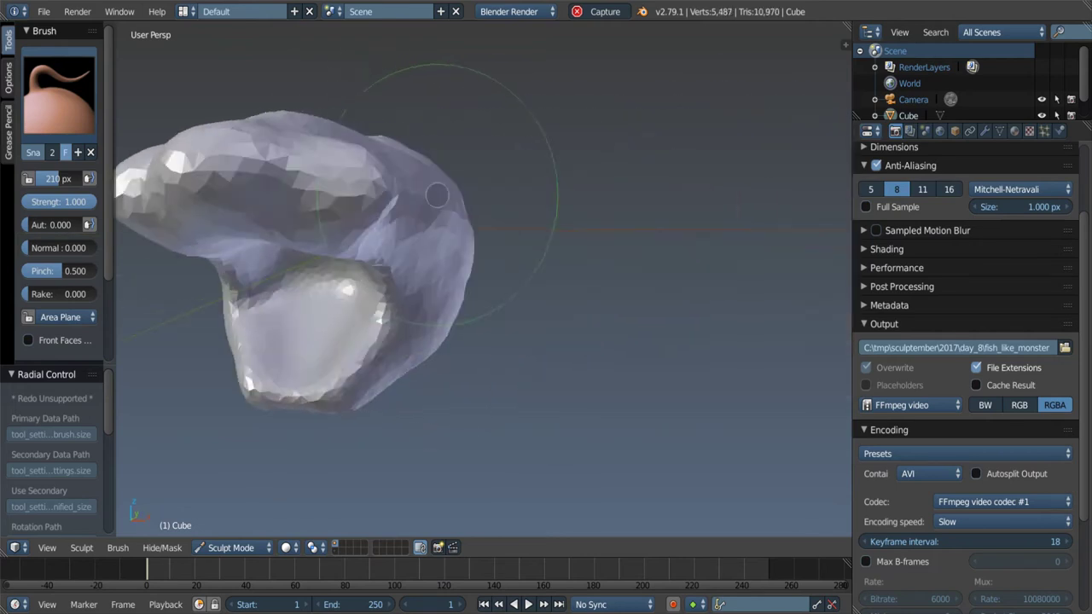
Step: Add a clay stroke to the top of the head with the Clay brush
key("g")
mouse_move(396, 228)
middle_mouse_down()
mouse_move(397, 186)
mouse_move(310, 116)
middle_mouse_up()
key("c")
mouse_move(219, 236)
middle_mouse_down()
mouse_move(327, 203)
mouse_move(203, 275)
middle_mouse_up()
scroll(327, 203, "up", 3)
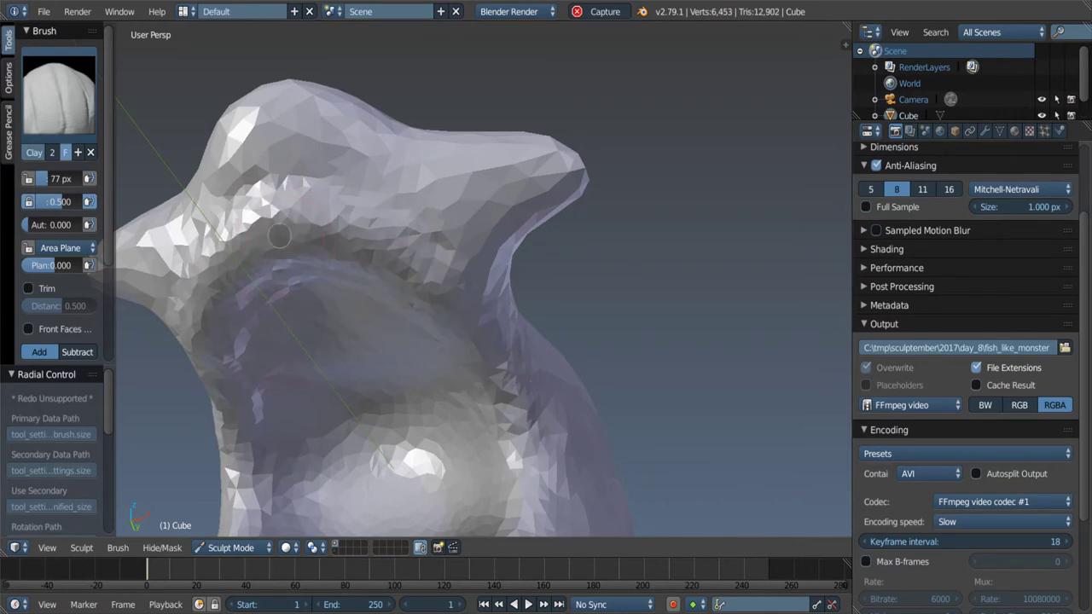
mouse_move(256, 196)
middle_mouse_down()
mouse_move(322, 135)
mouse_move(372, 121)
mouse_move(361, 129)
middle_mouse_up()
middle_click_drag(420, 188, 411, 163)
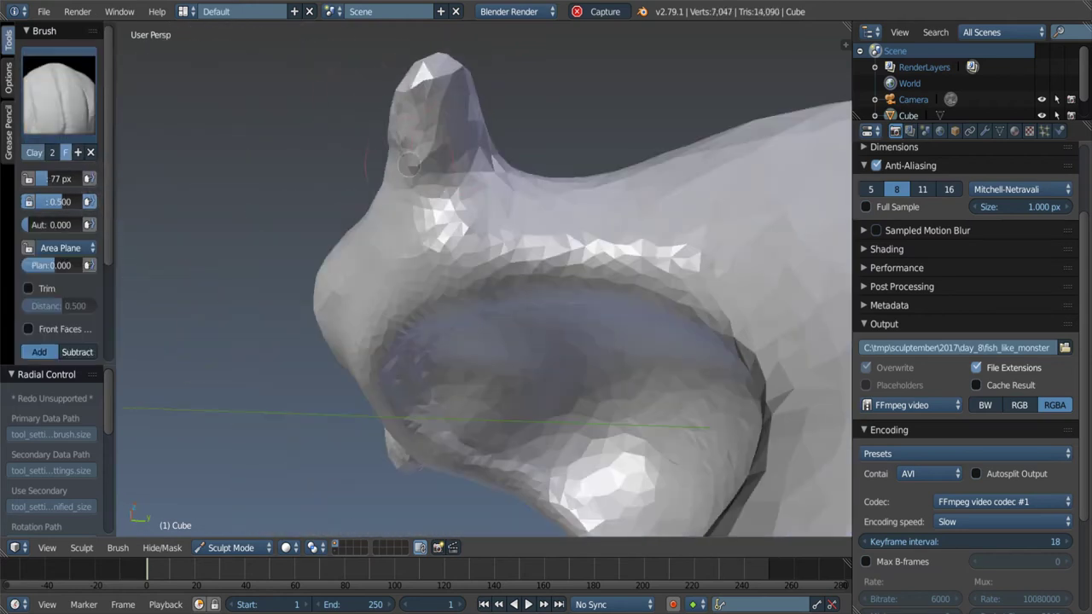
middle_click_drag(441, 98, 439, 93)
left_click_drag(439, 94, 458, 97)
mouse_move(458, 97)
middle_mouse_down()
mouse_move(519, 97)
mouse_move(348, 73)
mouse_move(399, 209)
mouse_move(264, 236)
mouse_move(396, 205)
mouse_move(436, 124)
middle_mouse_up()
Step: Build up clay near the jaw and along the upper jaw
middle_click_drag(405, 170, 396, 169)
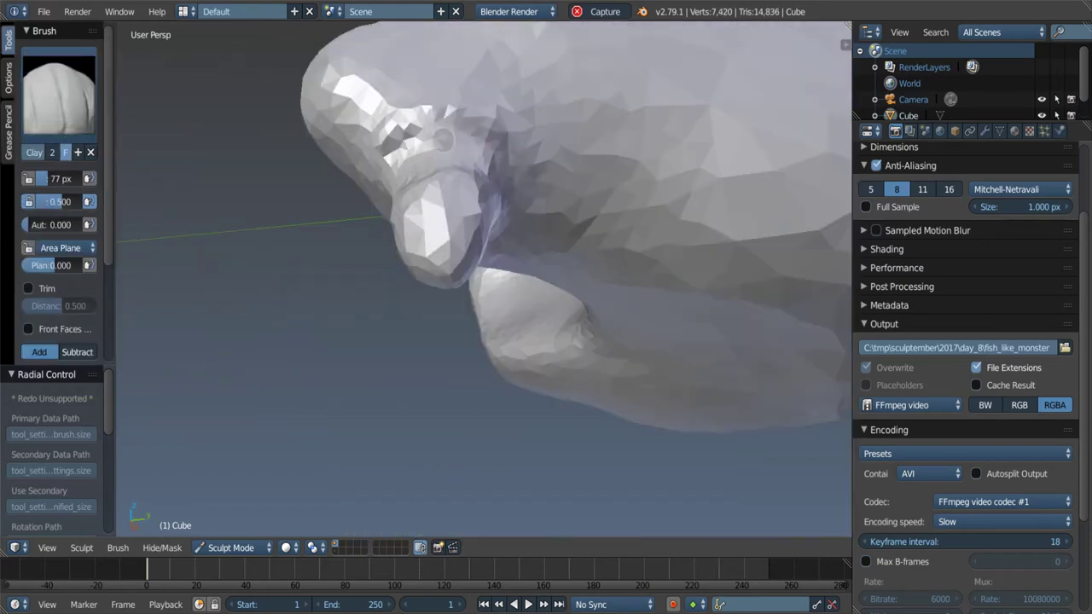
middle_click_drag(445, 139, 458, 157)
left_click_drag(458, 157, 458, 157)
mouse_move(420, 134)
middle_mouse_down()
mouse_move(497, 170)
mouse_move(467, 187)
mouse_move(516, 186)
mouse_move(503, 128)
mouse_move(512, 102)
mouse_move(504, 145)
mouse_move(490, 152)
middle_mouse_up()
Step: Smooth the head surface and view it from the side
key("s")
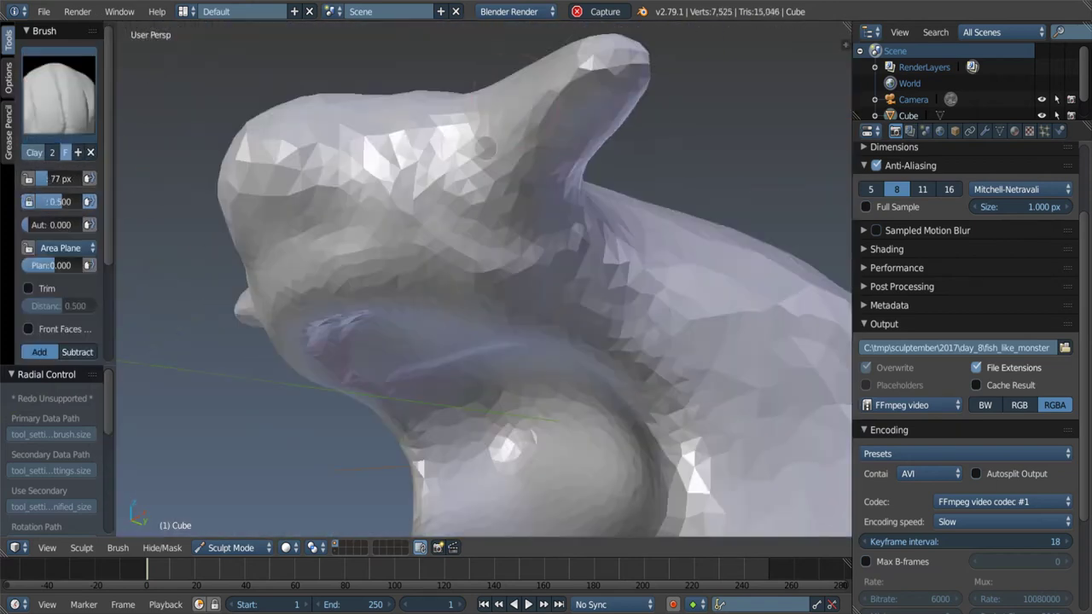
scroll(489, 149, "down", 10)
scroll(489, 149, "up", 6)
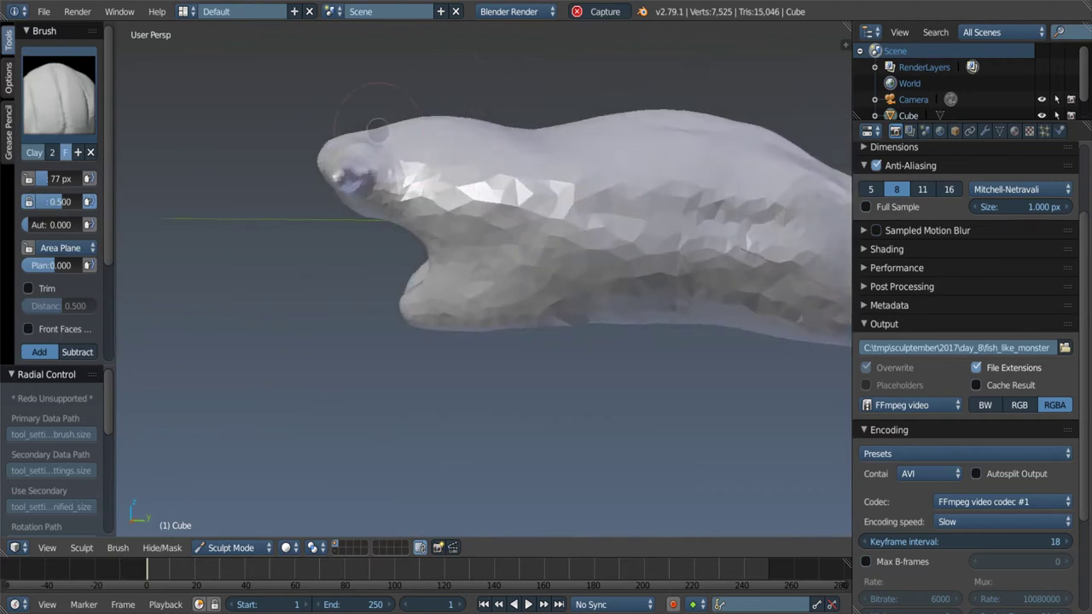
mouse_move(366, 110)
middle_mouse_down()
mouse_move(446, 114)
mouse_move(379, 161)
mouse_move(354, 104)
middle_mouse_up()
scroll(367, 132, "up", 3)
mouse_move(355, 153)
middle_mouse_down()
mouse_move(310, 215)
mouse_move(281, 187)
mouse_move(256, 196)
middle_mouse_up()
Step: Set the Grab brush to 147 px and inspect the fish from side and behind
key("g")
key("f")
left_click(295, 198)
mouse_move(321, 203)
middle_mouse_down()
mouse_move(390, 178)
mouse_move(361, 185)
mouse_move(390, 287)
mouse_move(415, 207)
mouse_move(356, 245)
middle_mouse_up()
middle_click_drag(327, 213, 335, 203)
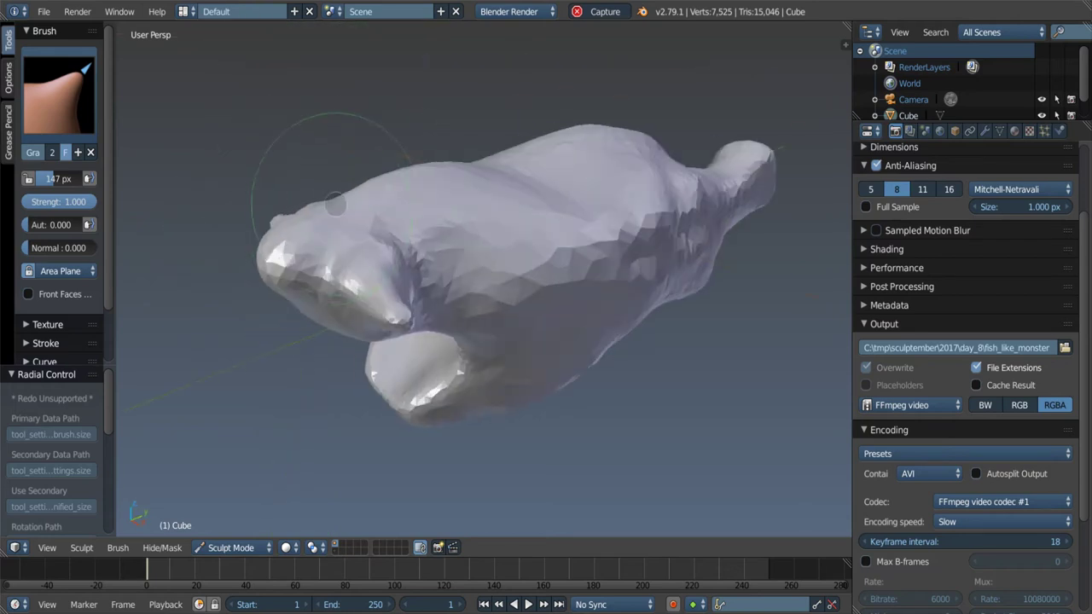
scroll(327, 214, "up", 3)
mouse_move(367, 154)
middle_mouse_down()
mouse_move(313, 231)
mouse_move(450, 258)
mouse_move(389, 303)
mouse_move(438, 315)
middle_mouse_up()
mouse_move(284, 347)
middle_mouse_down()
mouse_move(349, 334)
mouse_move(390, 244)
mouse_move(355, 336)
mouse_move(303, 307)
mouse_move(345, 326)
middle_mouse_up()
Step: Add clay strokes to the fish's back with the Clay brush at 95 px
key("c")
key("bracketleft")
key("bracketleft")
key("bracketleft")
middle_click_drag(438, 439, 420, 412)
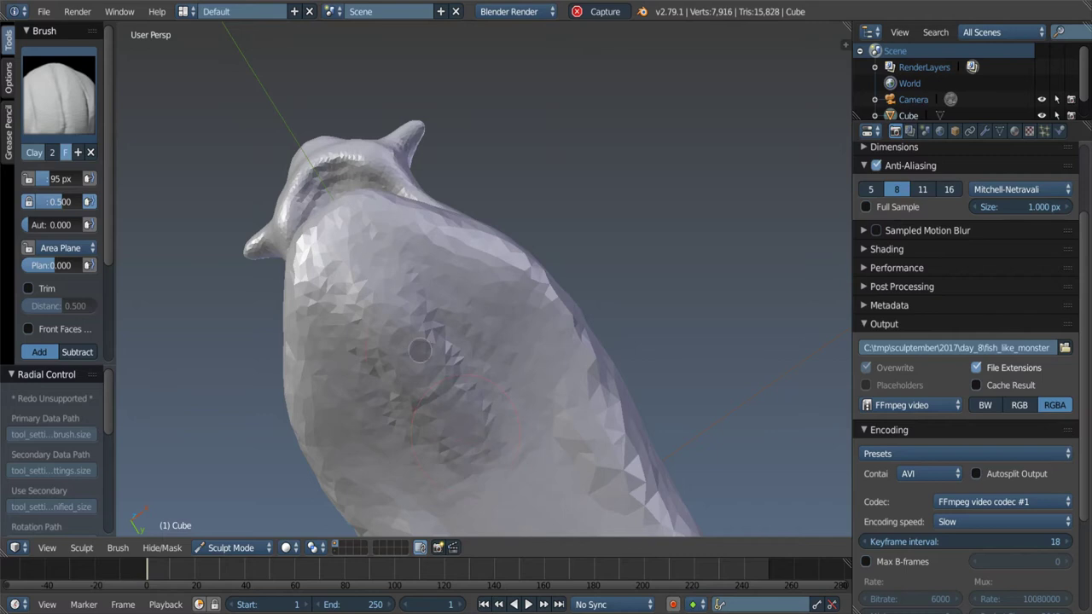
left_click_drag(444, 435, 488, 415)
key("s")
key("c")
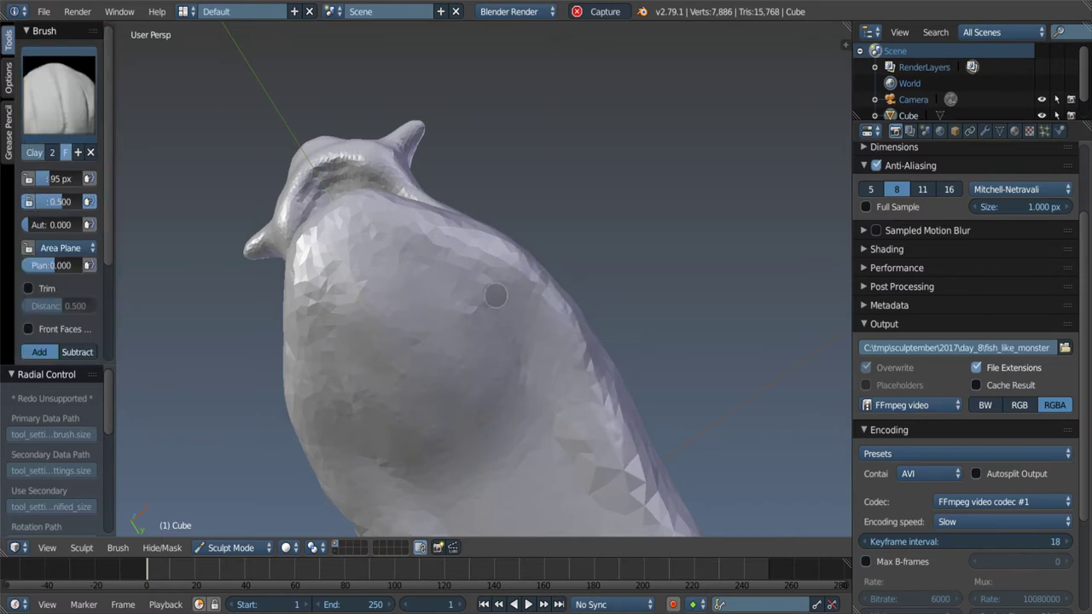
Step: Thicken the flesh along the mouth corner with clay strokes
mouse_move(591, 343)
middle_mouse_down()
mouse_move(415, 305)
mouse_move(456, 246)
mouse_move(490, 256)
middle_mouse_up()
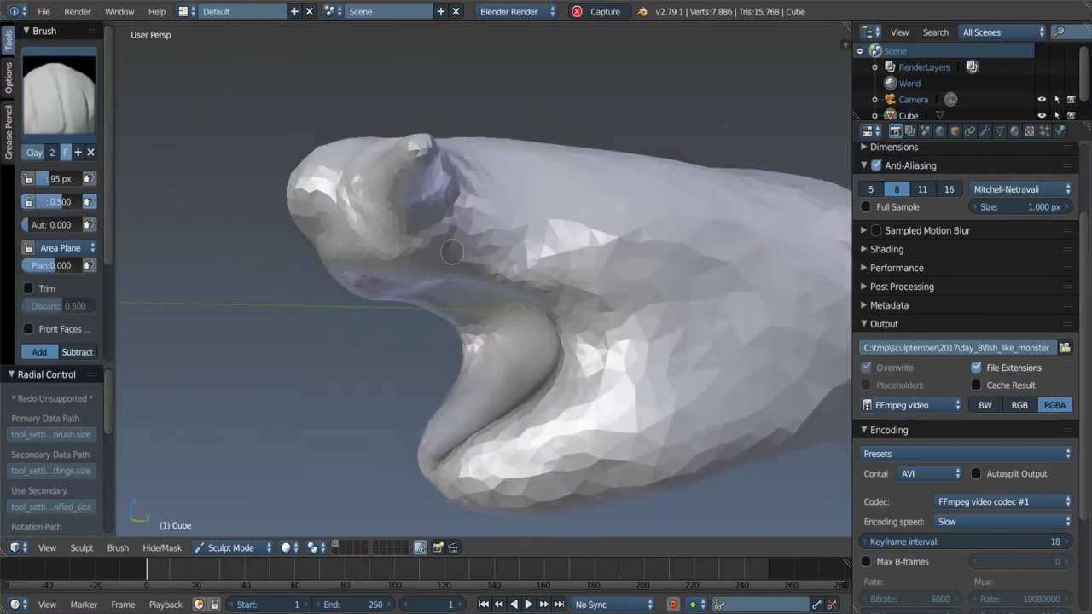
scroll(490, 256, "up", 2)
scroll(384, 252, "up", 1)
scroll(282, 248, "up", 1)
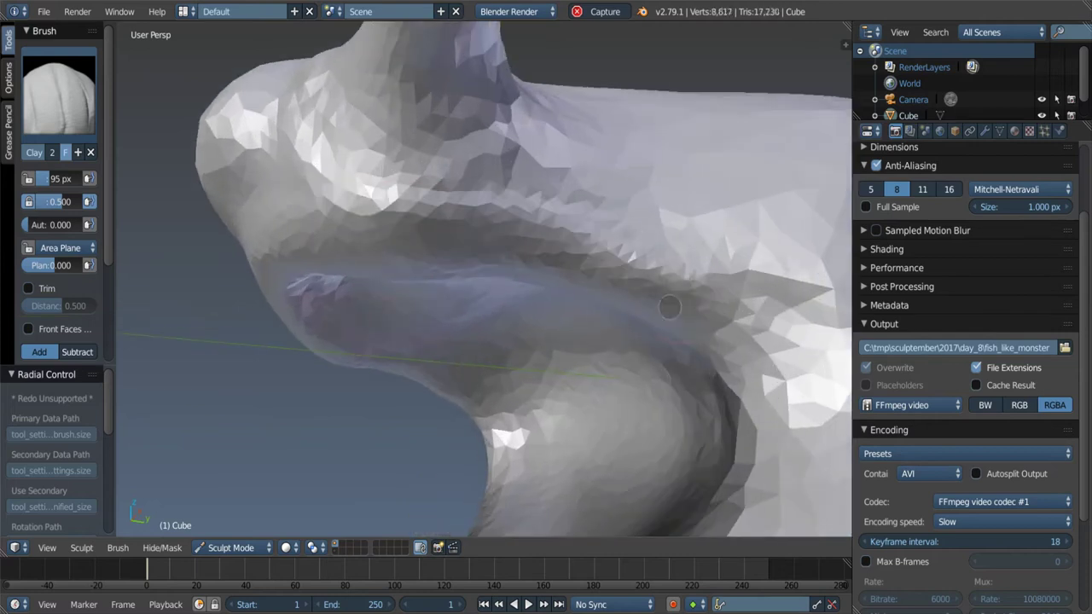
left_click_drag(669, 307, 749, 379)
middle_click_drag(679, 326, 621, 274)
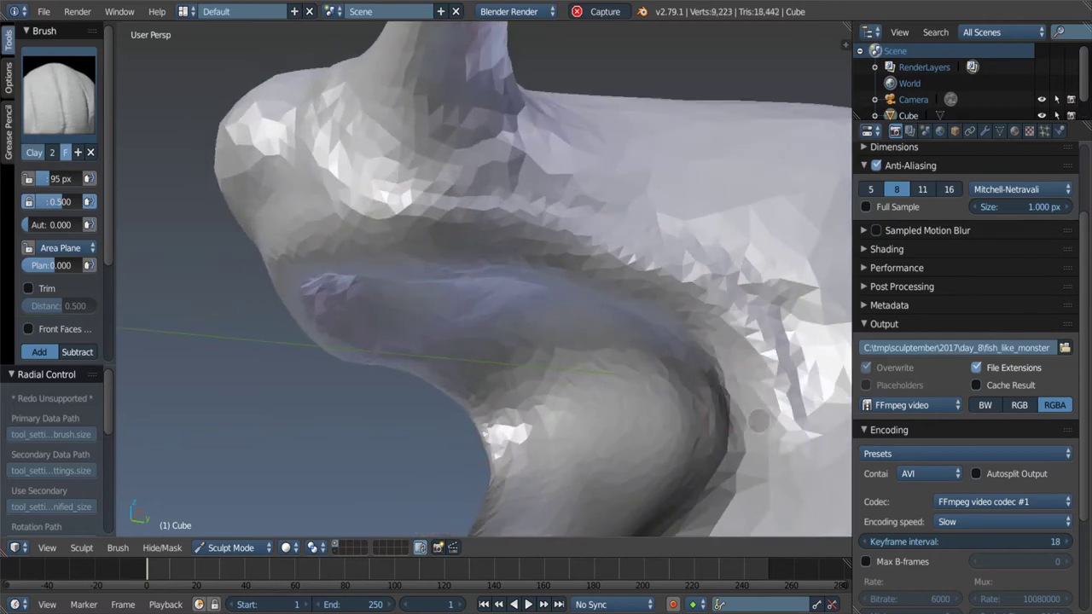
left_click_drag(759, 420, 598, 271)
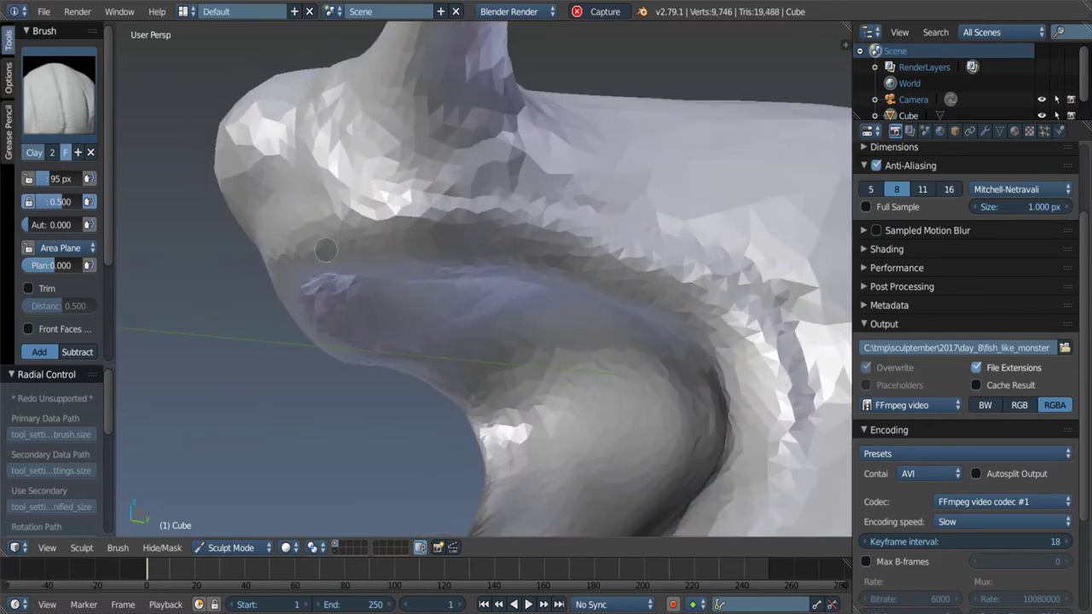
middle_click_drag(326, 249, 255, 272)
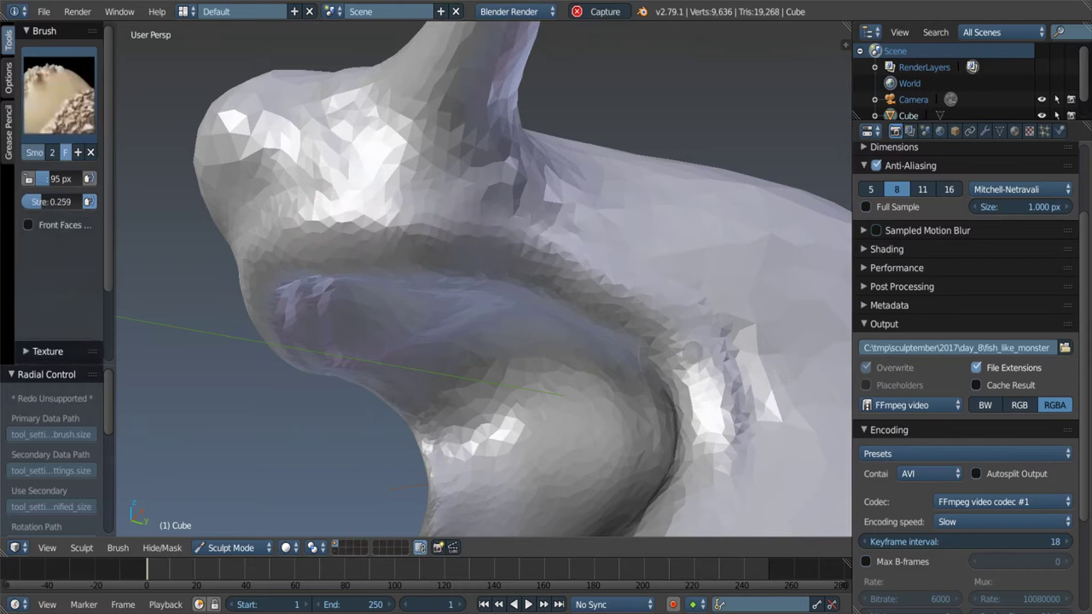
Step: Smooth the surface inside the open mouth
scroll(370, 244, "down", 5)
mouse_move(369, 244)
middle_mouse_down()
mouse_move(542, 267)
mouse_move(563, 340)
mouse_move(546, 375)
middle_mouse_up()
scroll(543, 267, "up", 3)
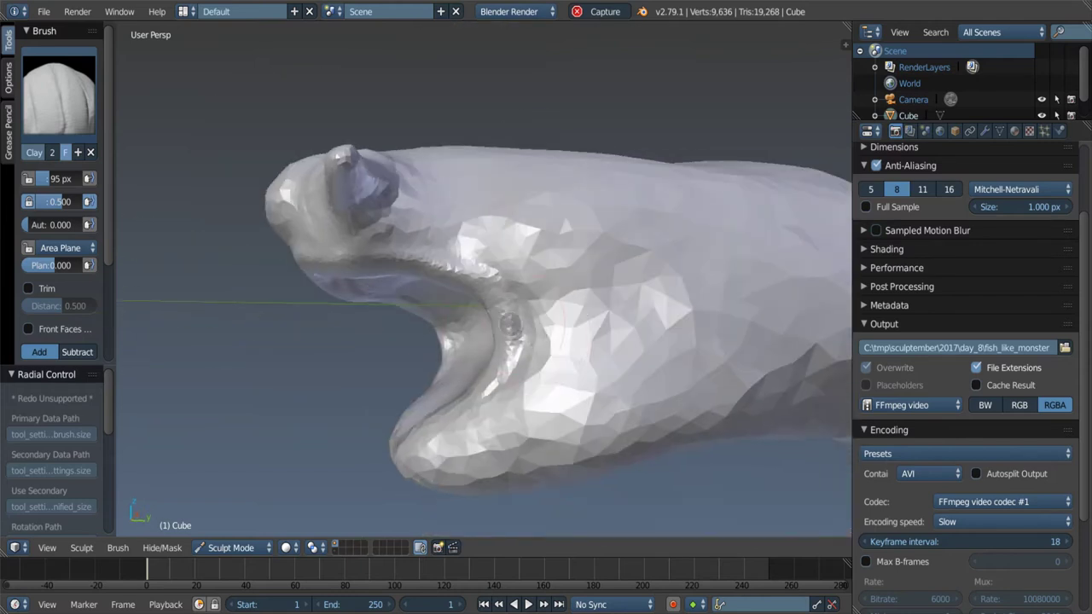
middle_click_drag(535, 335, 422, 386)
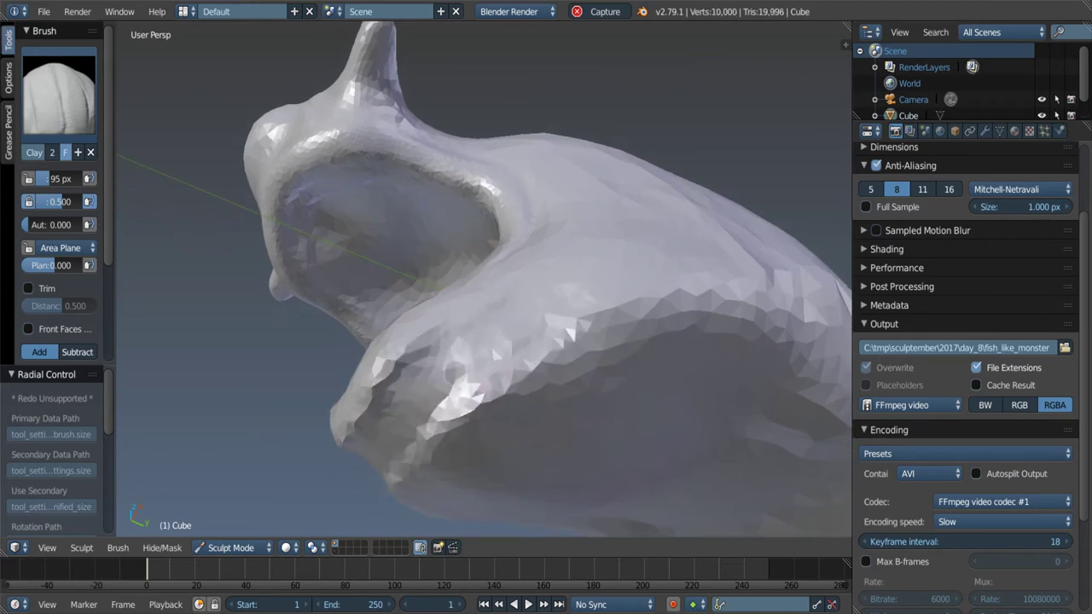
left_click_drag(512, 350, 340, 418, "shift")
middle_click_drag(467, 378, 555, 267)
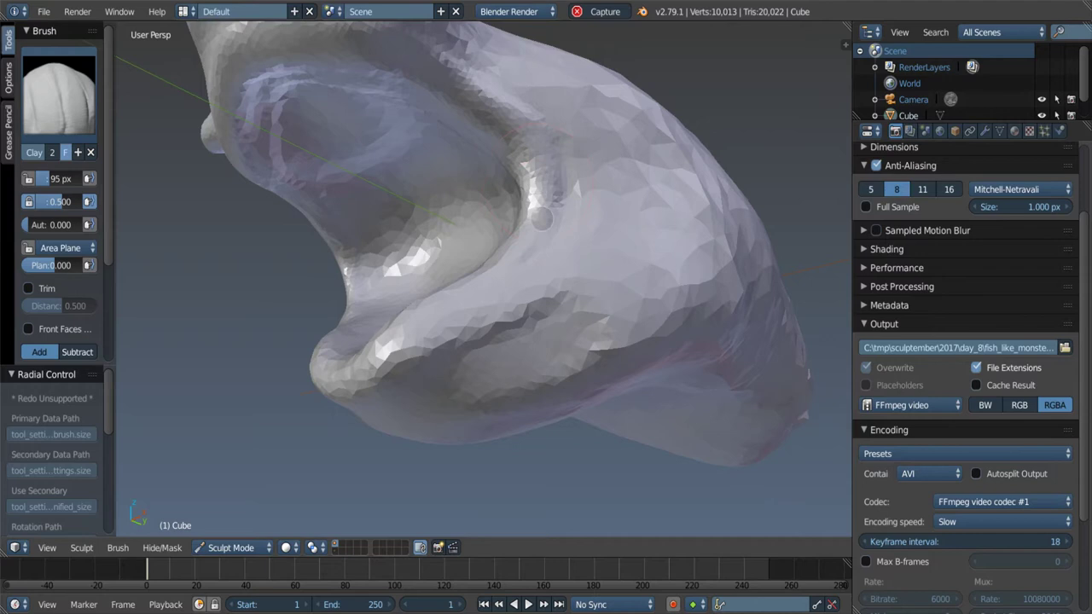
Step: Return to the Clay brush and work along the lower jaw's underside
middle_click_drag(542, 217, 478, 273)
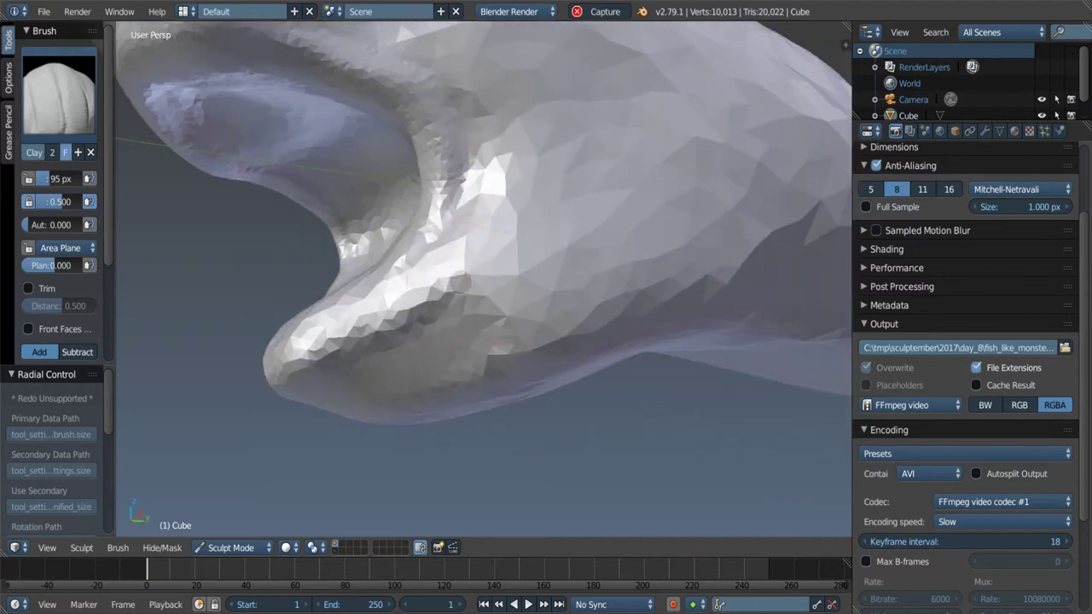
mouse_move(522, 246)
middle_mouse_down()
mouse_move(442, 197)
mouse_move(488, 267)
middle_mouse_up()
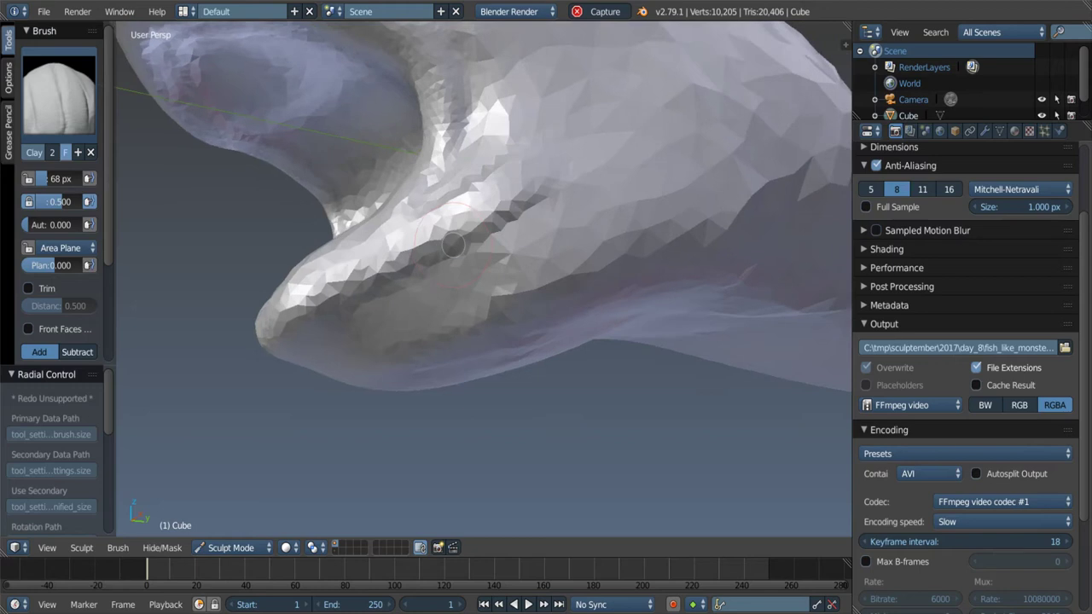
key("s")
key("c")
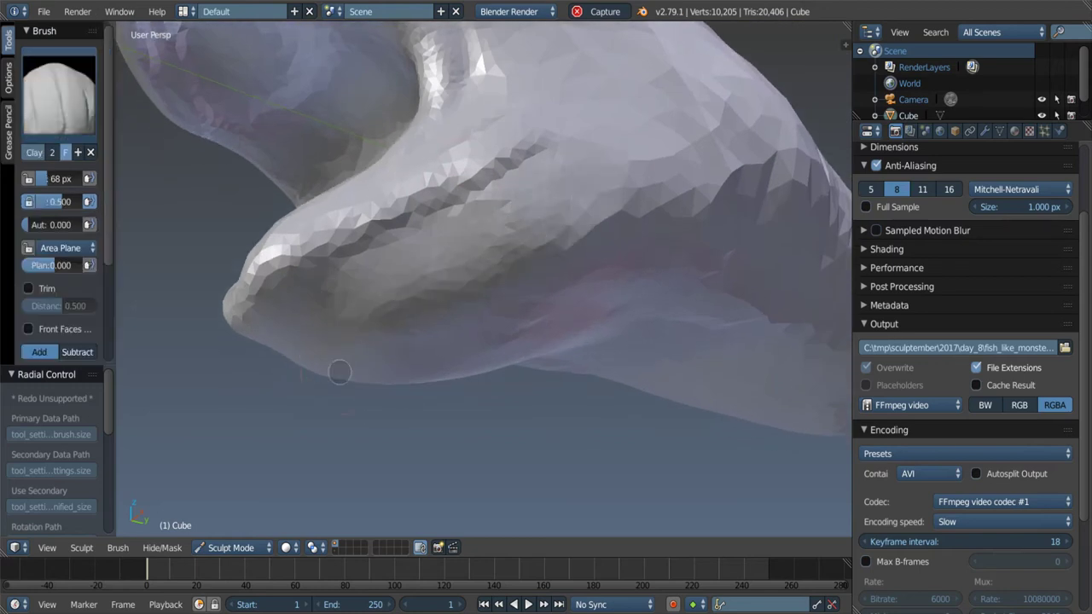
middle_click_drag(310, 309, 346, 284)
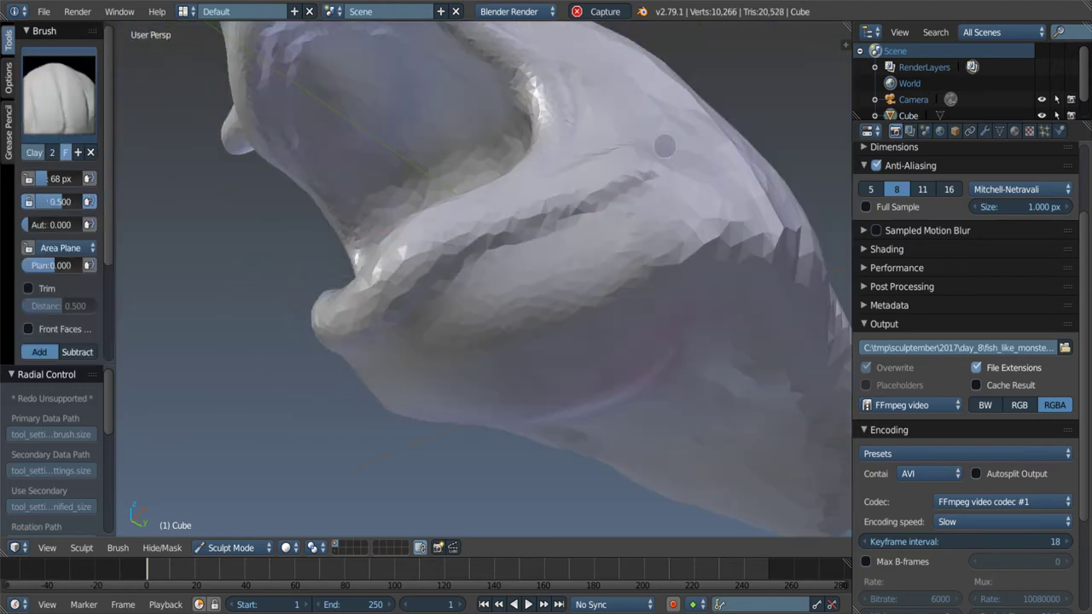
scroll(665, 146, "down", 3)
mouse_move(664, 146)
middle_mouse_down()
mouse_move(444, 273)
mouse_move(435, 179)
mouse_move(425, 174)
mouse_move(467, 216)
middle_mouse_up()
scroll(423, 284, "up", 2)
scroll(426, 176, "down", 3)
scroll(426, 176, "up", 3)
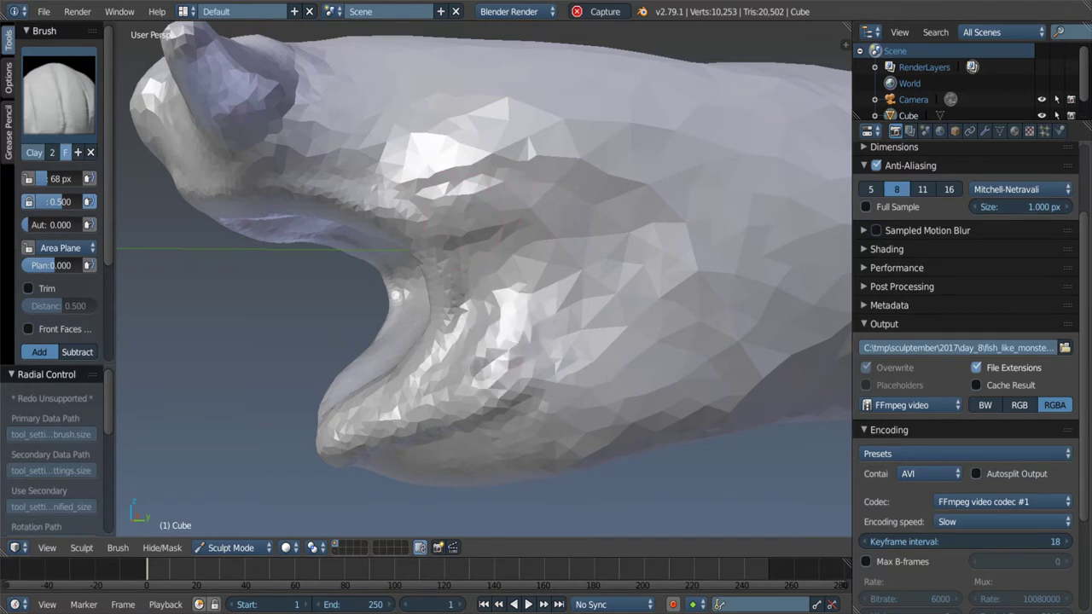
Step: Cycle through the Crease, Smooth and Clay brushes while framing the head from a new angle
key("shift+c")
middle_click_drag(478, 358, 551, 319)
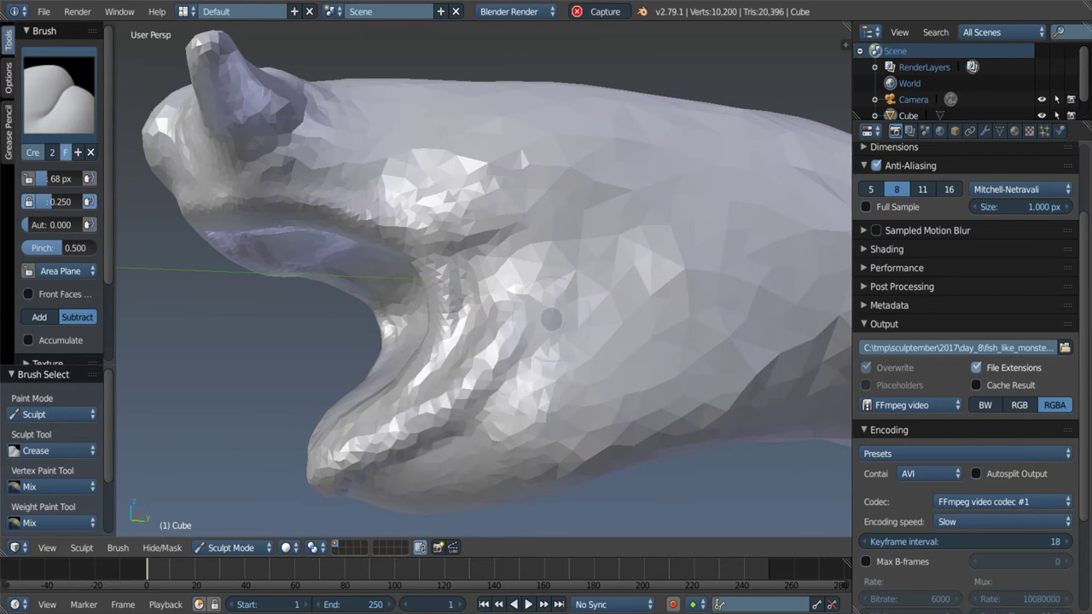
key("s")
key("c")
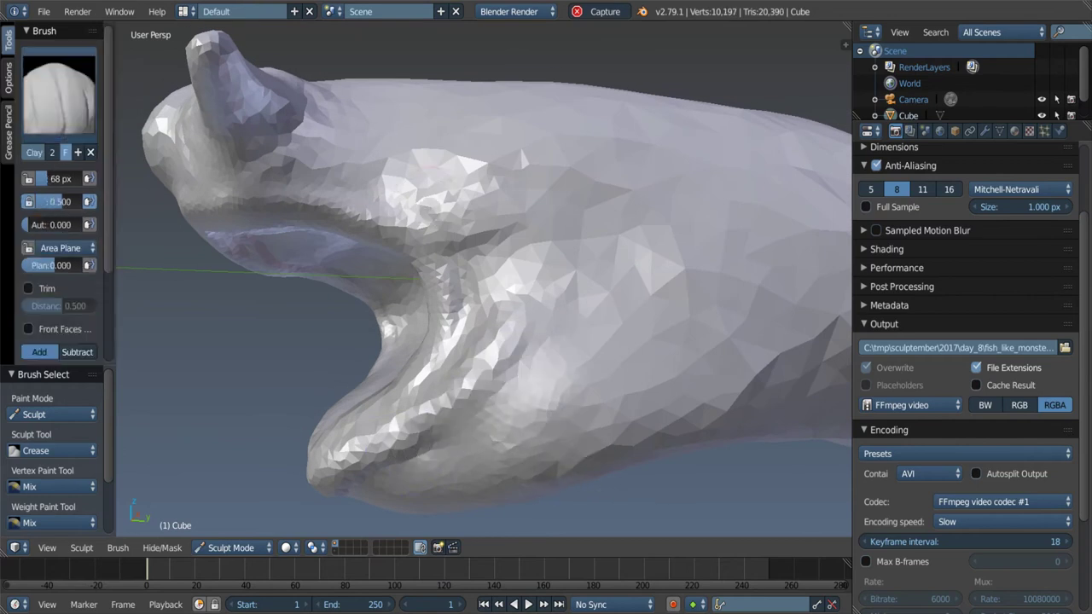
middle_click_drag(535, 455, 520, 495)
mouse_move(516, 206)
middle_mouse_down()
mouse_move(512, 220)
mouse_move(419, 218)
middle_mouse_up()
scroll(324, 257, "up", 2)
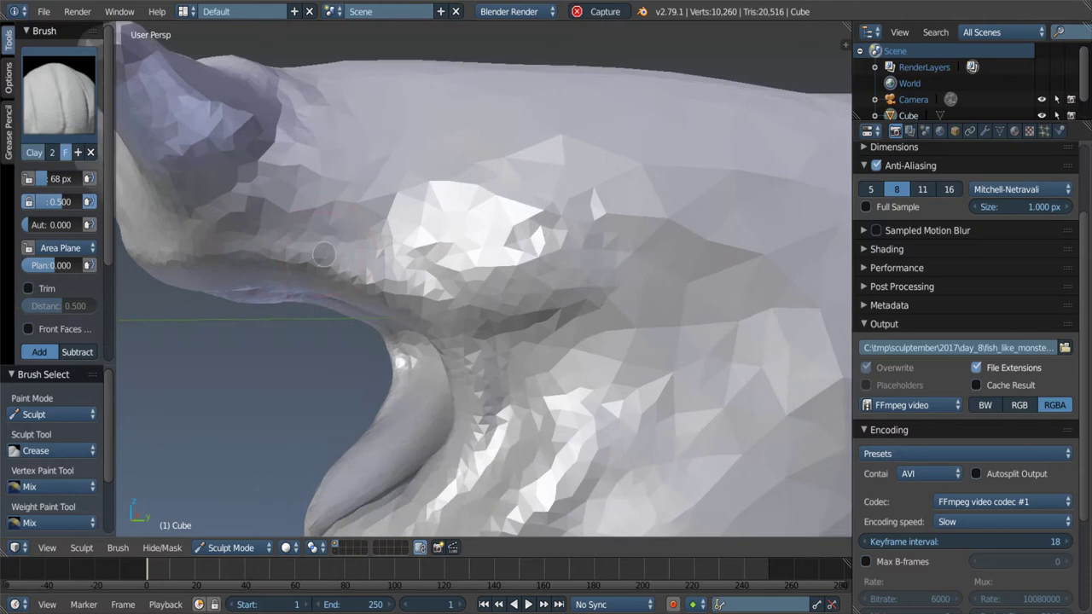
scroll(328, 267, "down", 5)
scroll(310, 261, "up", 5)
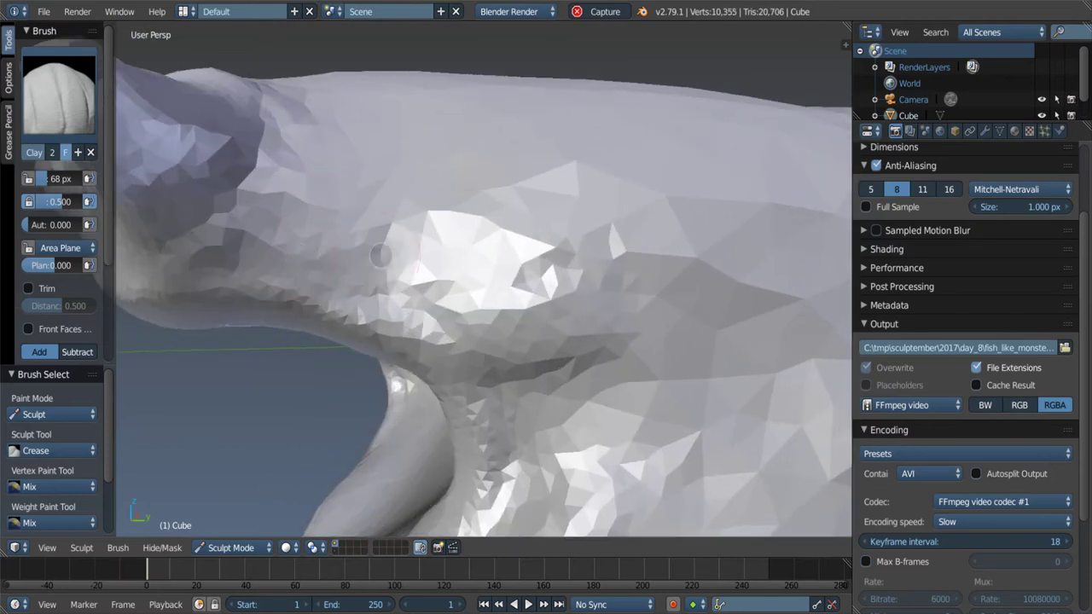
middle_click_drag(283, 254, 408, 239)
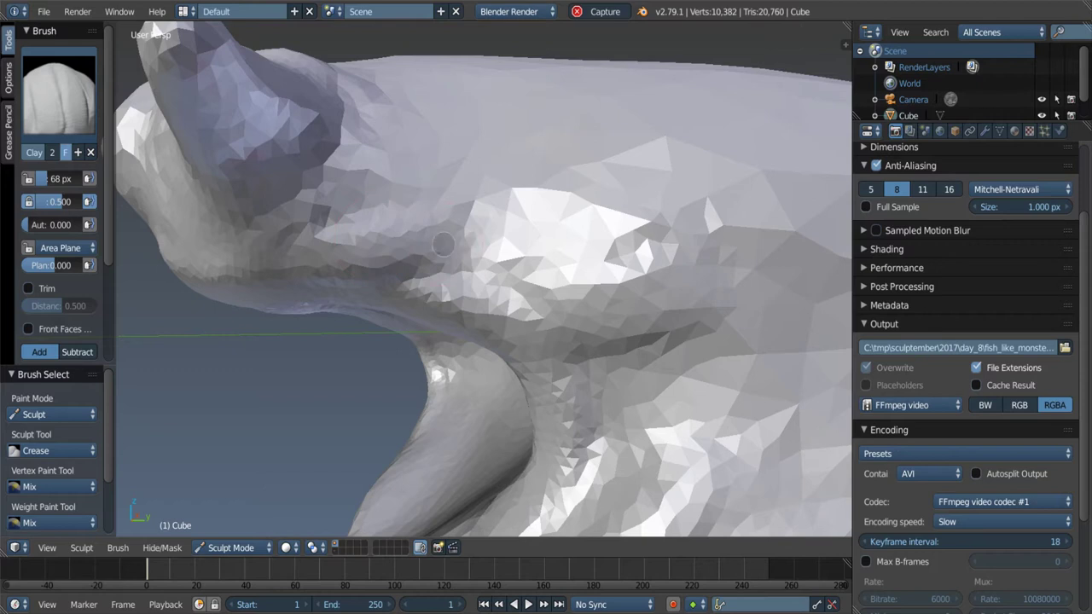
Step: Carve and deepen crease grooves along the mouth line and upper lip with the Crease brush
key("shift+c")
middle_click_drag(502, 273, 337, 292)
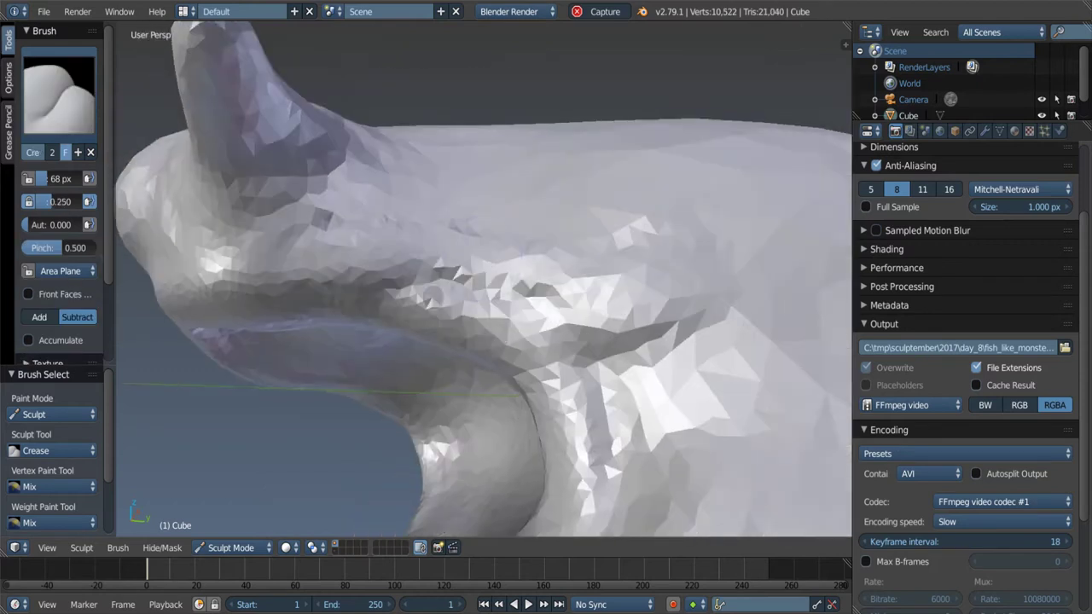
mouse_move(494, 295)
left_mouse_down()
mouse_move(708, 297)
mouse_move(393, 295)
left_mouse_up()
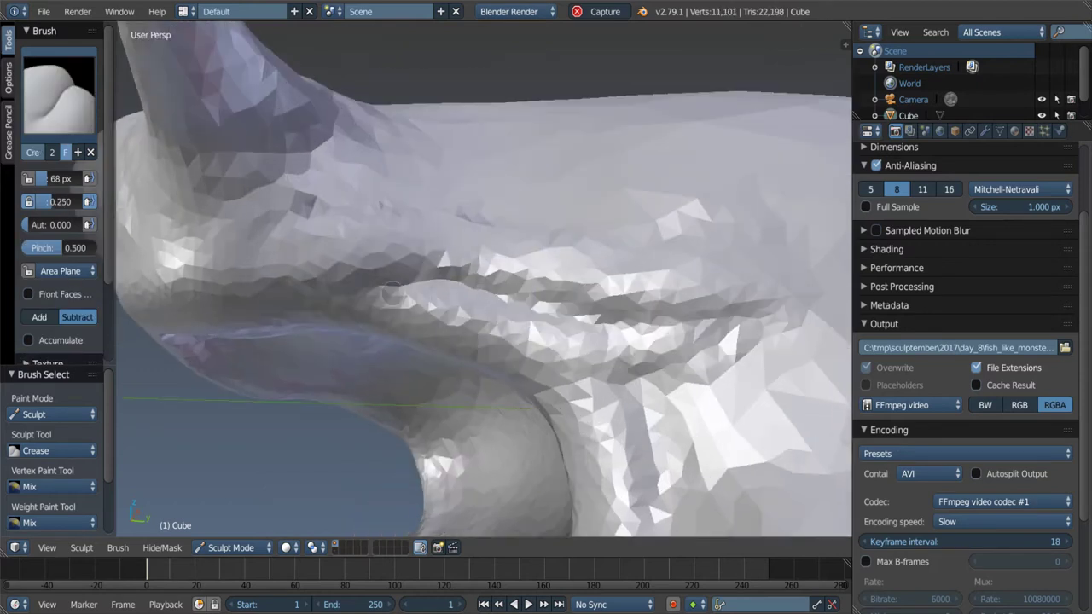
left_click_drag(560, 301, 807, 284)
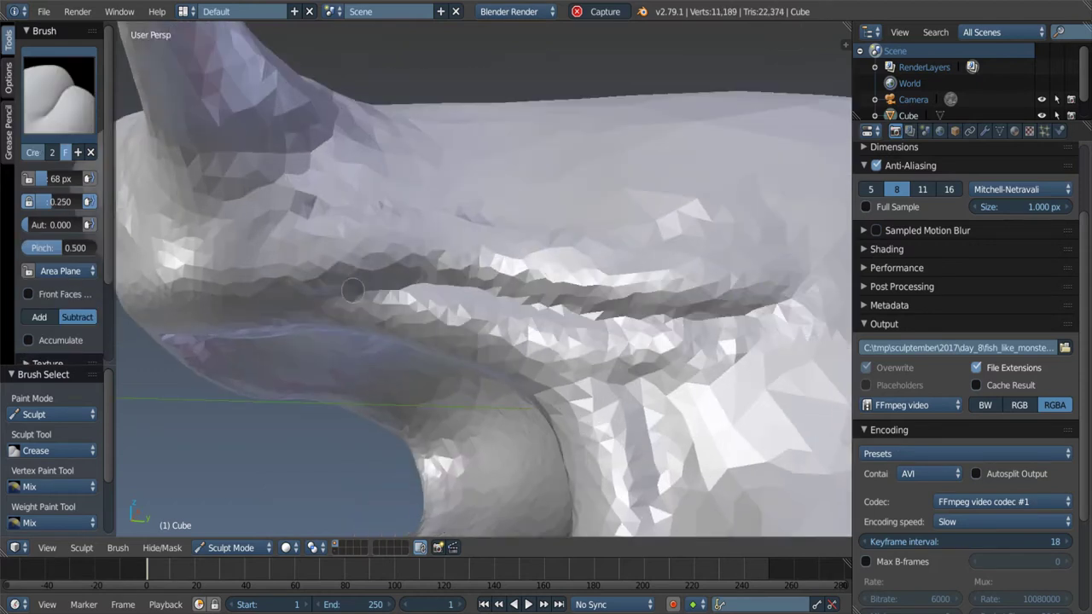
left_click_drag(352, 290, 717, 294)
mouse_move(540, 247)
middle_mouse_down()
mouse_move(491, 315)
mouse_move(495, 351)
mouse_move(452, 337)
mouse_move(469, 342)
middle_mouse_up()
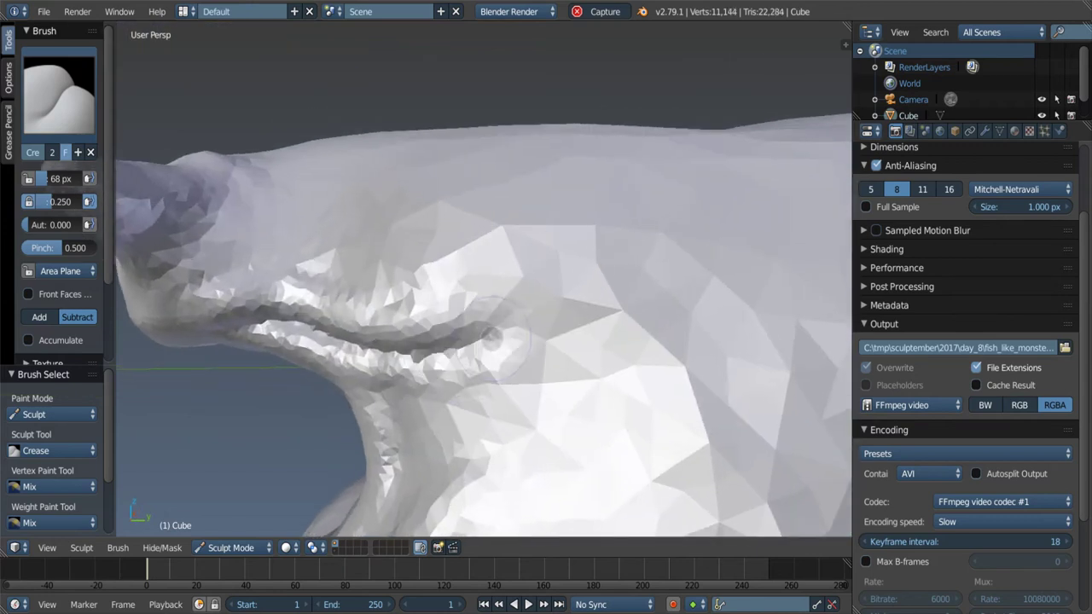
Step: Resize the Clay brush radius and toggle between the Smooth and Clay brushes, viewing the head closer
scroll(510, 307, "down", 3)
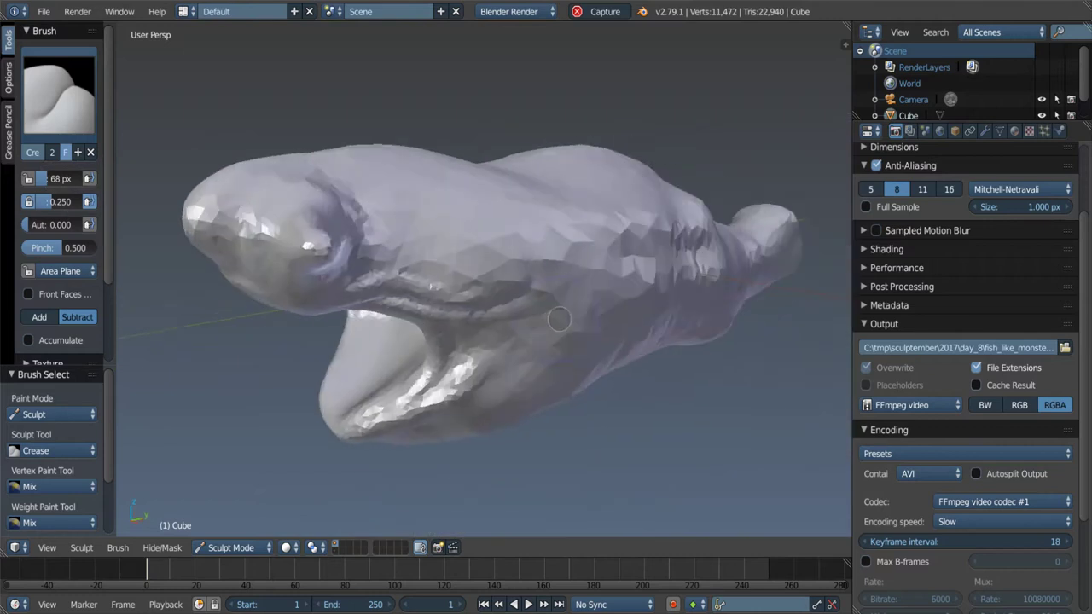
mouse_move(512, 308)
middle_mouse_down()
mouse_move(537, 310)
mouse_move(540, 290)
middle_mouse_up()
scroll(538, 298, "up", 2)
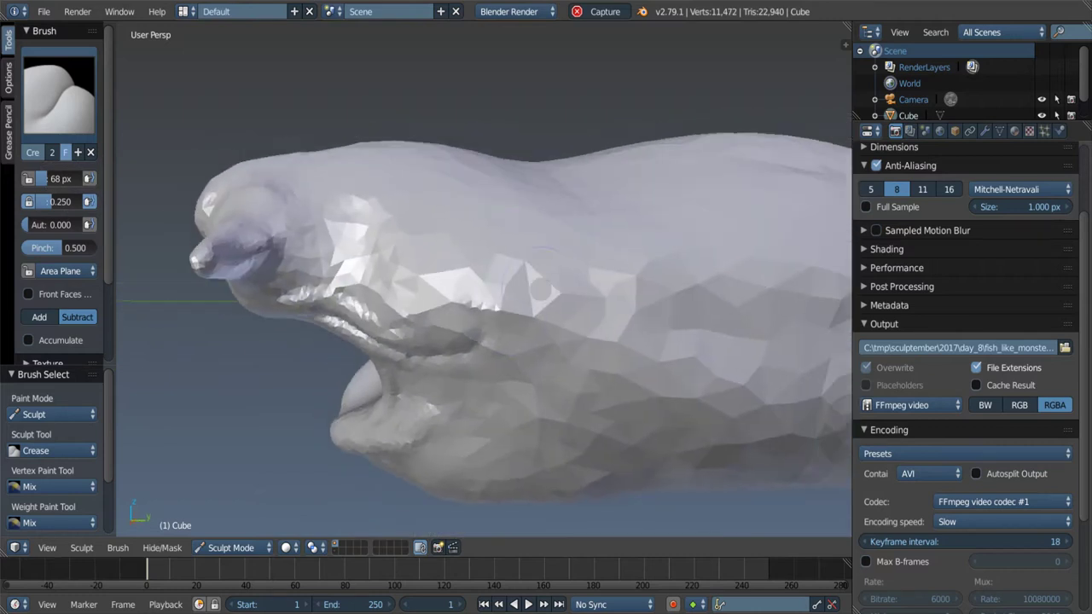
key("c")
key("g")
key("c")
key("f")
left_click(469, 239)
mouse_move(469, 239)
middle_mouse_down()
mouse_move(463, 263)
mouse_move(441, 227)
middle_mouse_up()
key("s")
key("c")
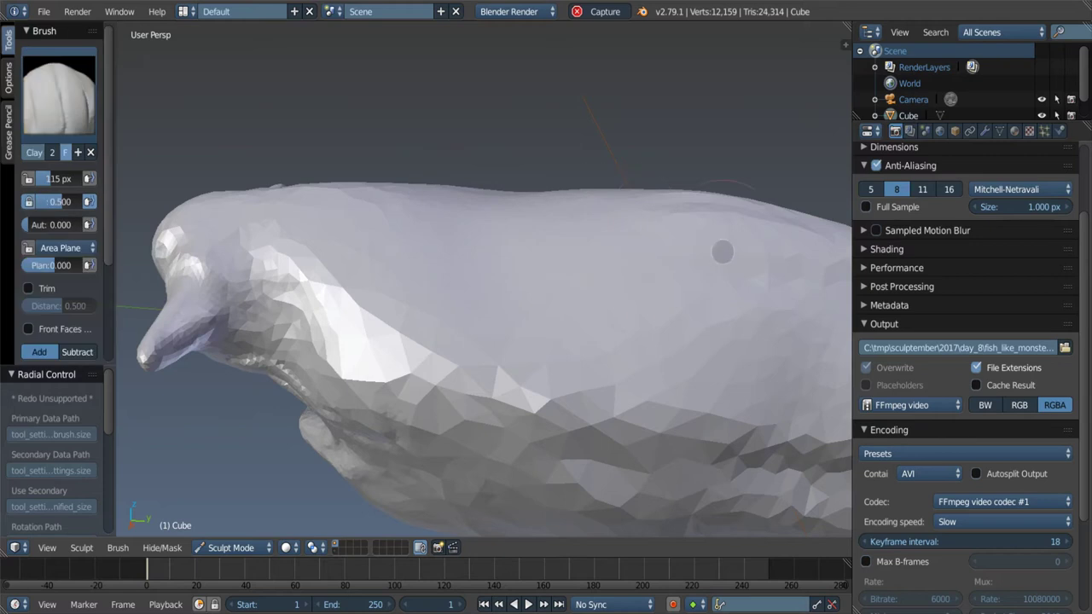
key("s")
key("c")
mouse_move(611, 264)
middle_mouse_down()
mouse_move(463, 256)
mouse_move(450, 291)
mouse_move(313, 293)
mouse_move(393, 339)
middle_mouse_up()
Step: Carve a curved gill groove behind the jaw with the Crease brush at 57 px
key("shift+c")
key("f")
left_click(313, 292)
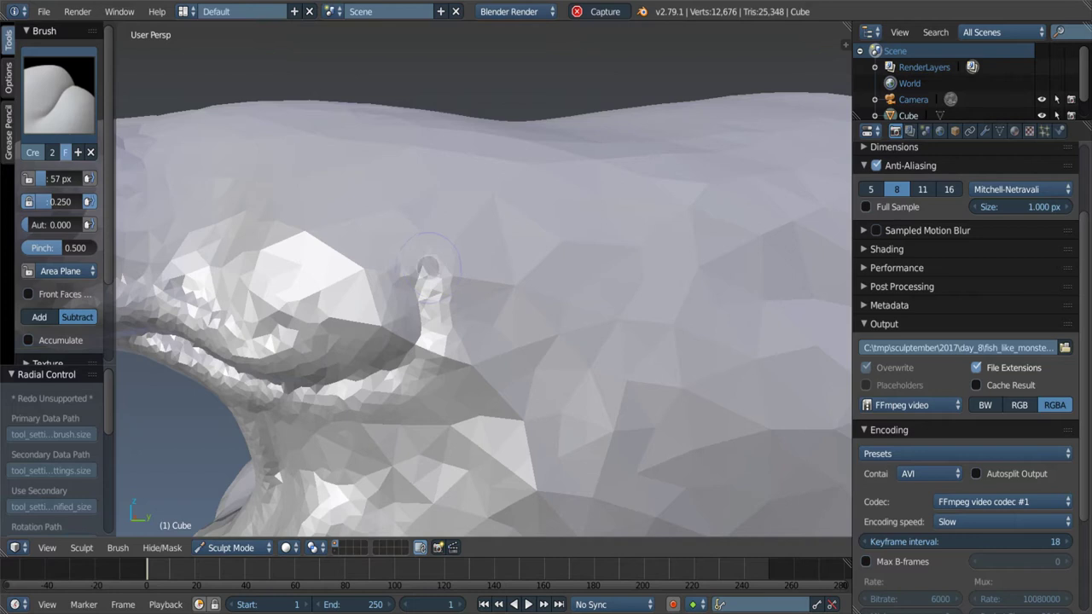
middle_click_drag(494, 173, 487, 199)
left_click_drag(495, 256, 486, 210)
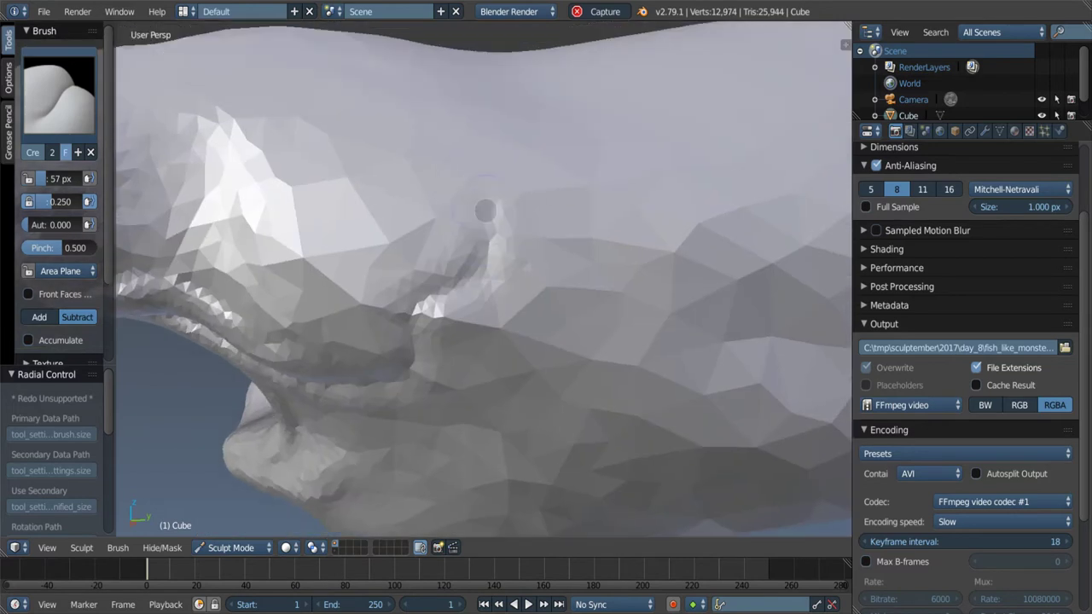
mouse_move(432, 176)
middle_mouse_down()
mouse_move(438, 227)
mouse_move(450, 236)
mouse_move(409, 300)
mouse_move(504, 256)
mouse_move(527, 265)
middle_mouse_up()
Step: Maximize the 3D view and build up clay for the gill flap behind the mouth
key("c")
key("ctrl+Up")
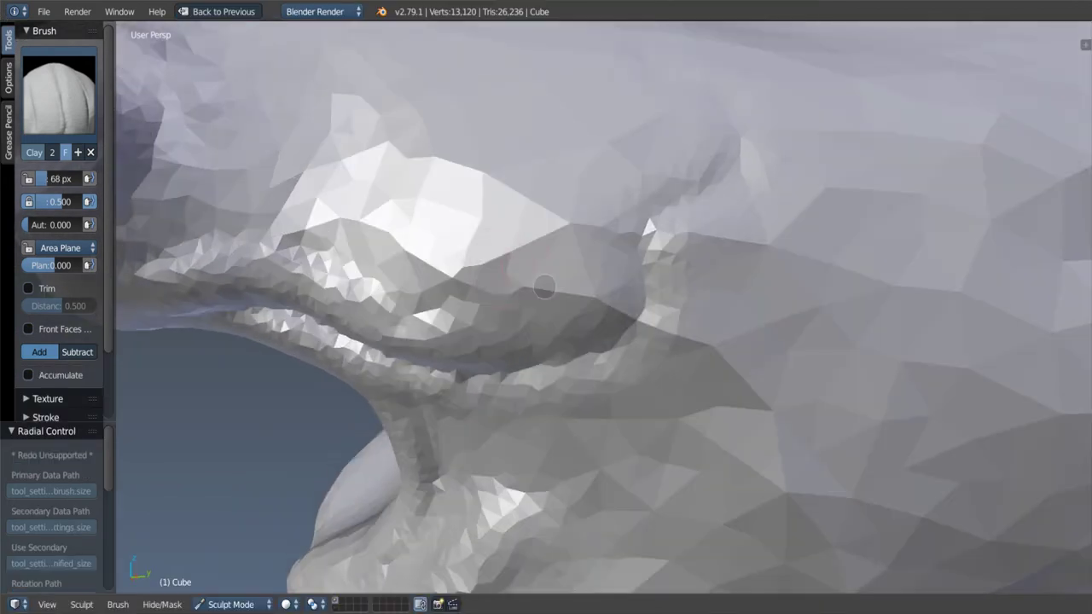
left_click_drag(544, 287, 458, 290)
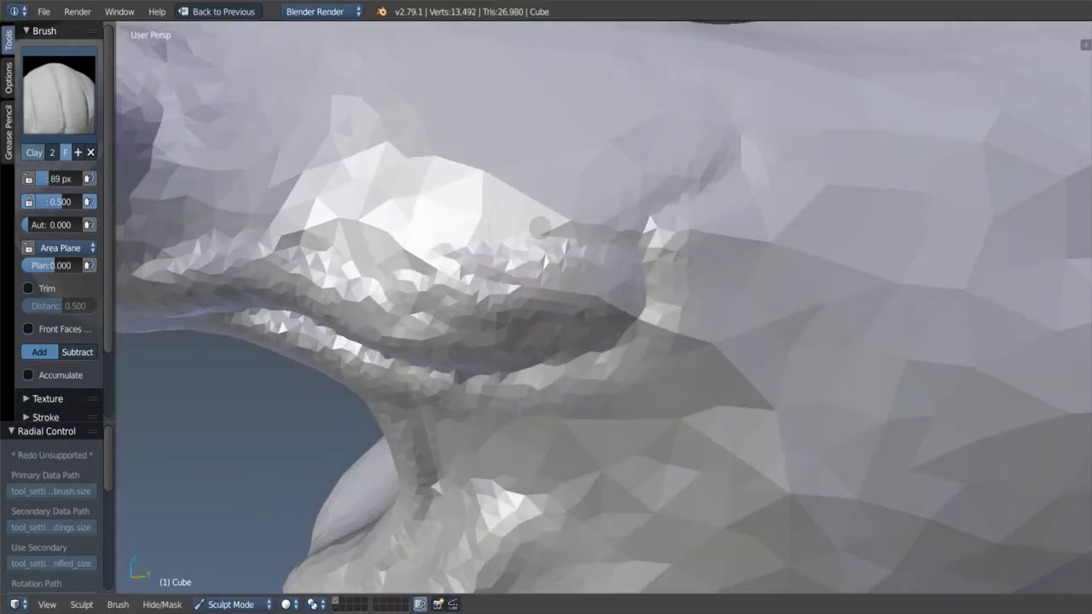
middle_click_drag(539, 227, 571, 229)
left_click_drag(571, 228, 609, 225)
middle_click_drag(664, 178, 632, 245)
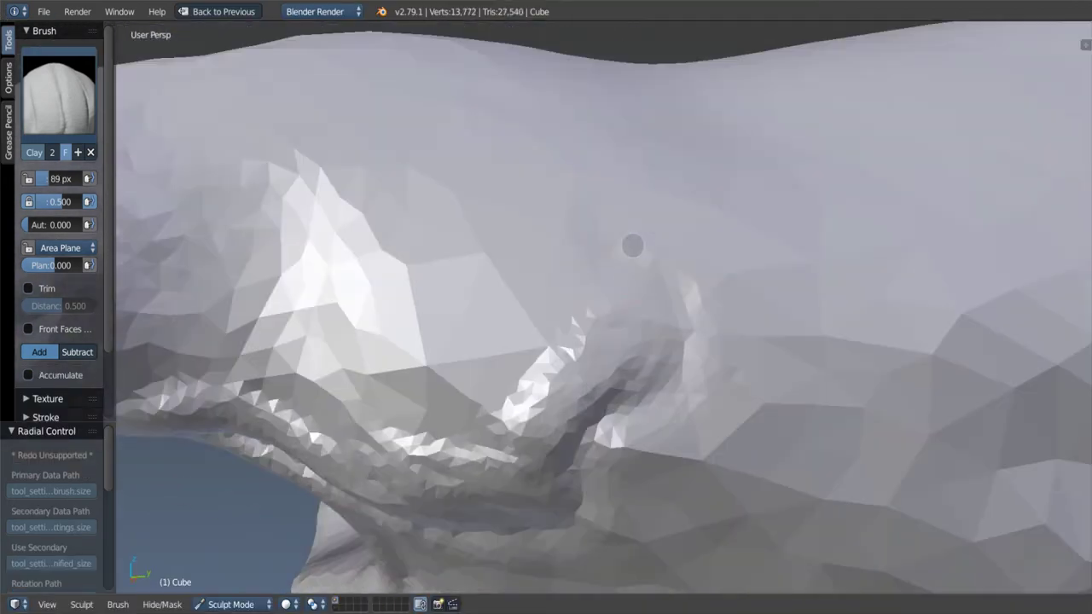
left_click_drag(410, 349, 506, 350)
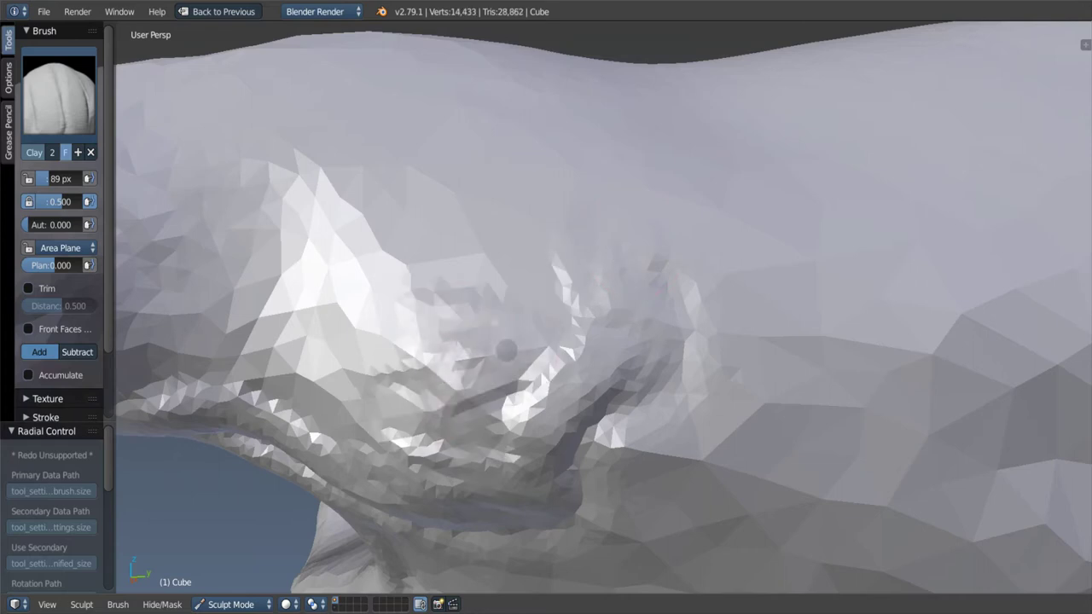
middle_click_drag(555, 305, 605, 344)
left_click_drag(605, 344, 600, 323)
Step: Check the whole fish body, then add clay detail near the mouth
scroll(614, 238, "down", 5)
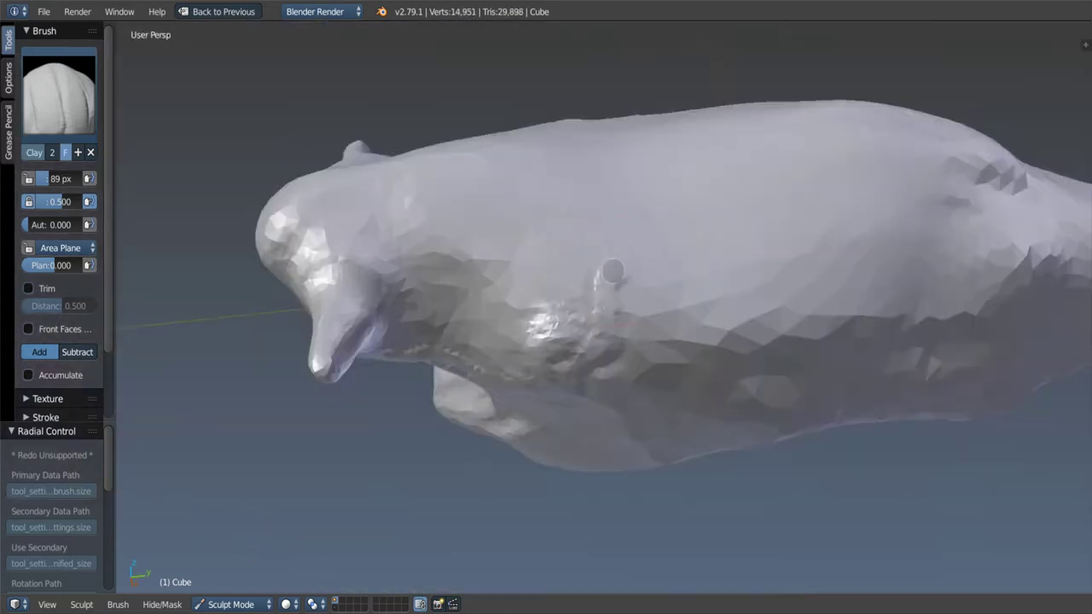
mouse_move(614, 237)
middle_mouse_down()
mouse_move(577, 307)
mouse_move(585, 214)
mouse_move(573, 319)
mouse_move(529, 441)
mouse_move(525, 547)
middle_mouse_up()
scroll(572, 323, "up", 3)
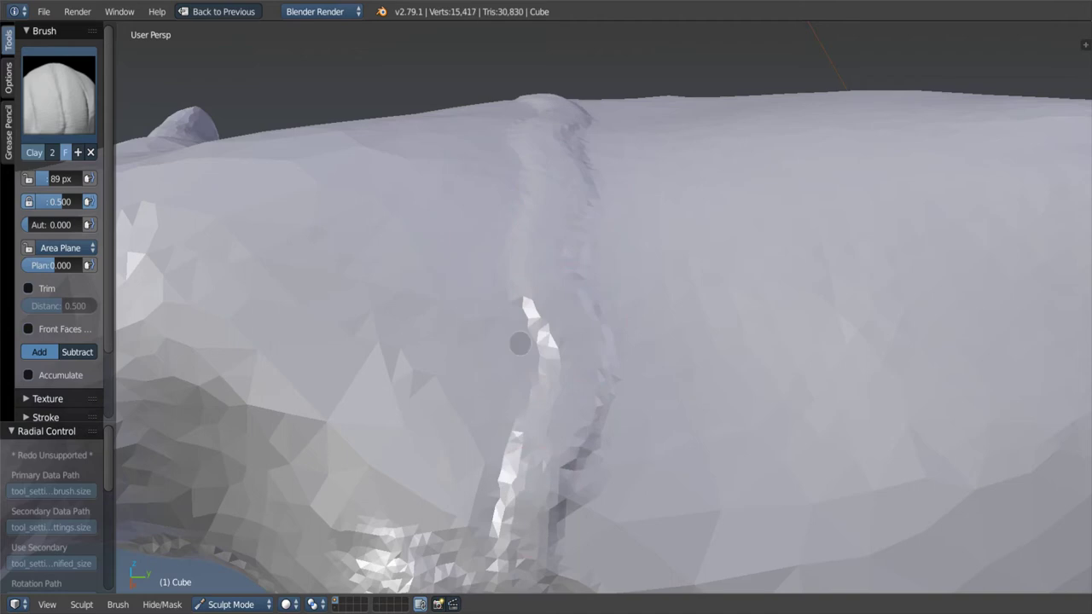
scroll(519, 343, "down", 5)
mouse_move(580, 261)
middle_mouse_down()
mouse_move(531, 346)
mouse_move(519, 313)
mouse_move(515, 367)
middle_mouse_up()
scroll(515, 367, "up", 3)
left_click_drag(515, 367, 568, 344)
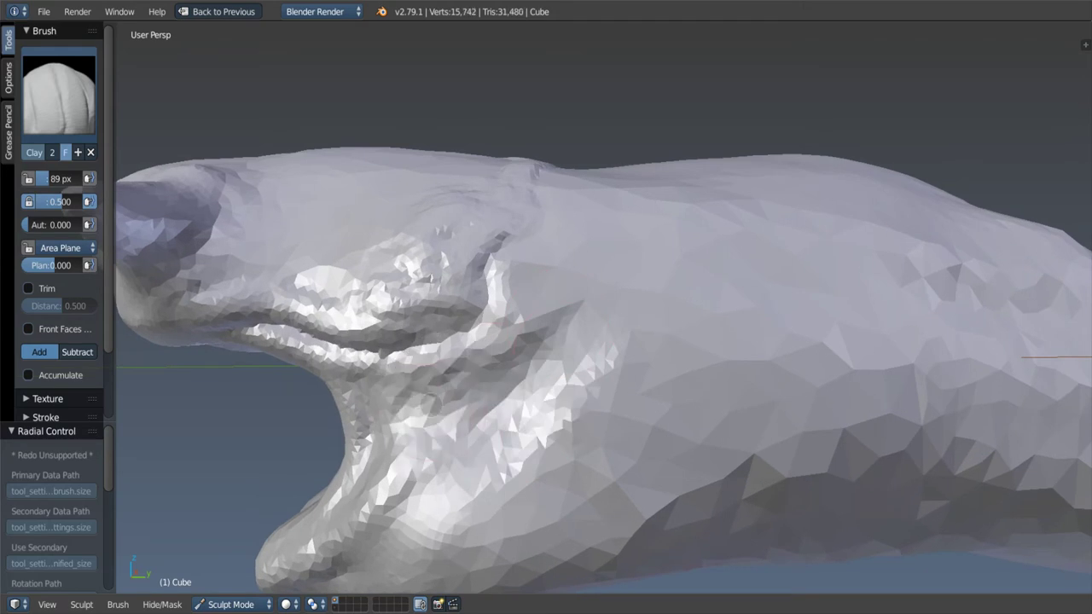
Step: Smooth the surface around the gill flap and near the mouth
left_click_drag(413, 418, 451, 398, "shift")
left_click_drag(589, 398, 531, 332, "shift")
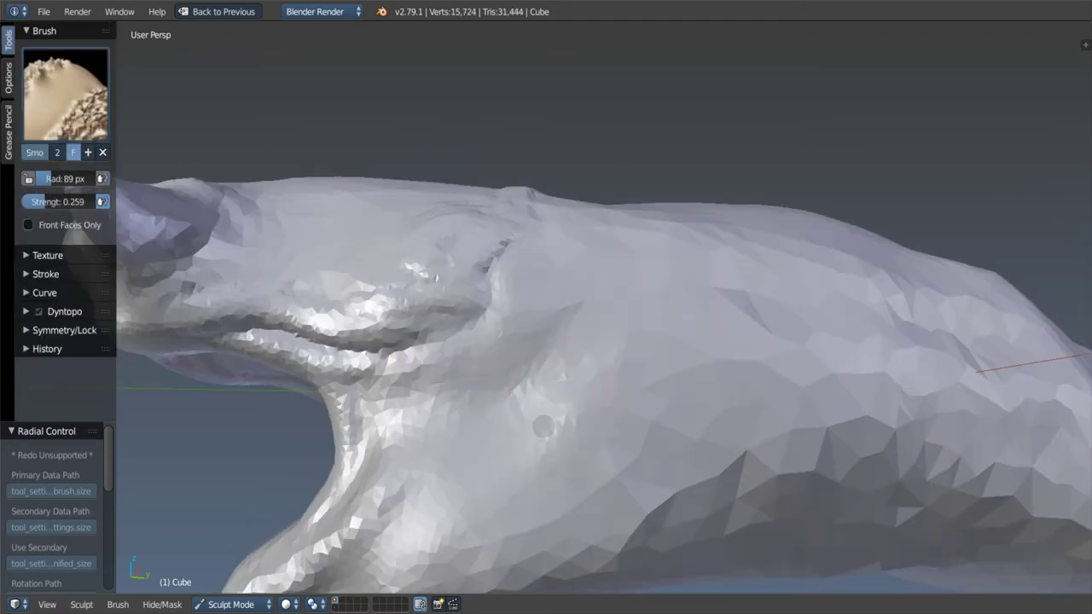
middle_click_drag(544, 426, 495, 346)
scroll(444, 328, "up", 2)
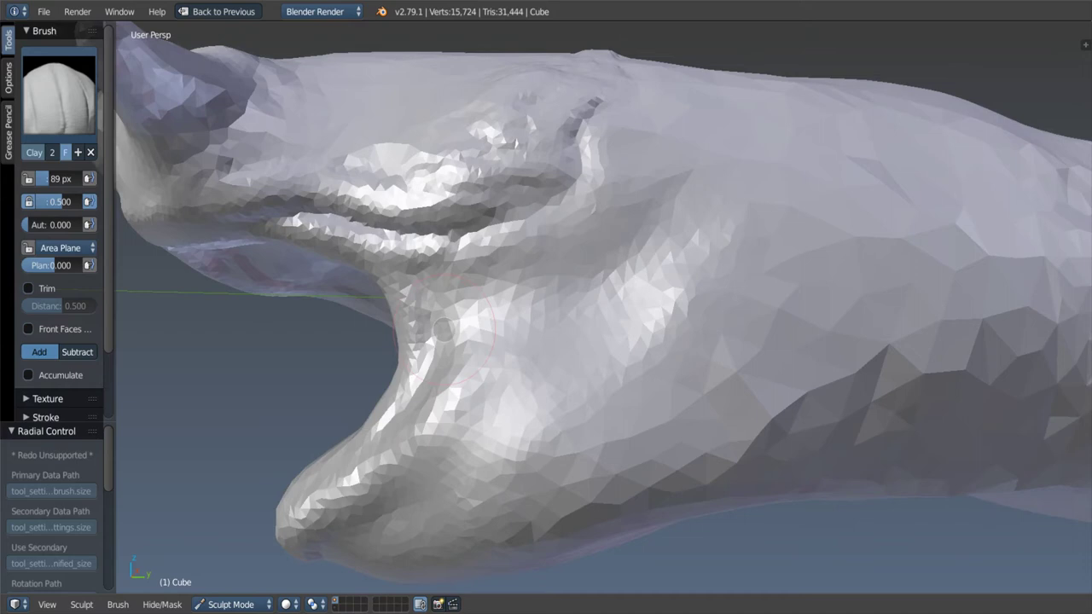
scroll(444, 329, "up", 1)
Step: Carve and deepen crease grooves along the lower lip with the Crease brush
mouse_move(512, 358)
left_mouse_down()
mouse_move(503, 366)
mouse_move(531, 390)
left_mouse_up()
key("shift+c")
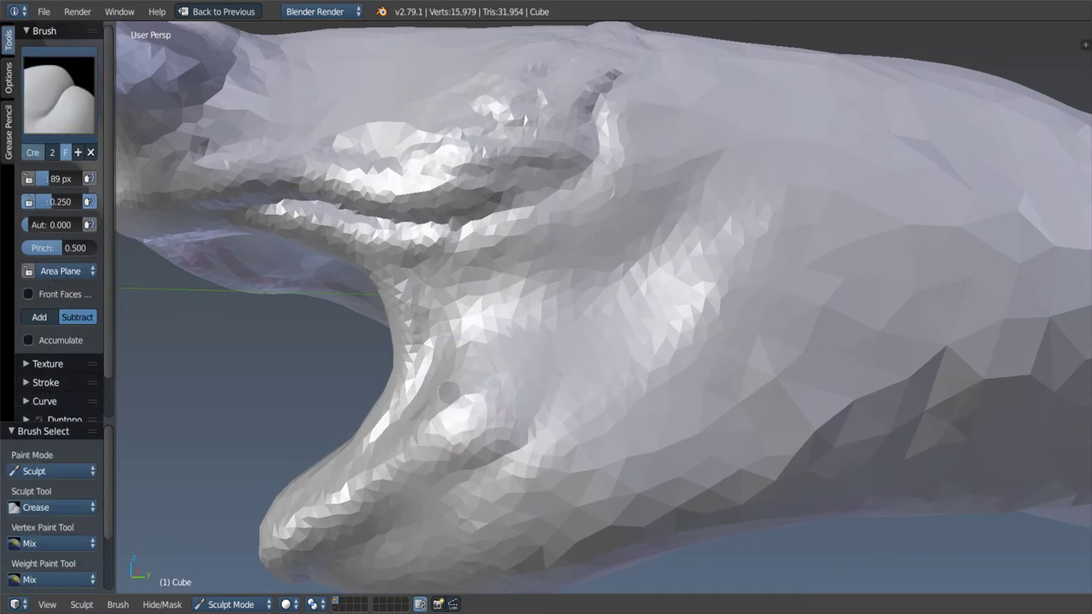
middle_click_drag(449, 391, 408, 405)
middle_click_drag(587, 461, 556, 390)
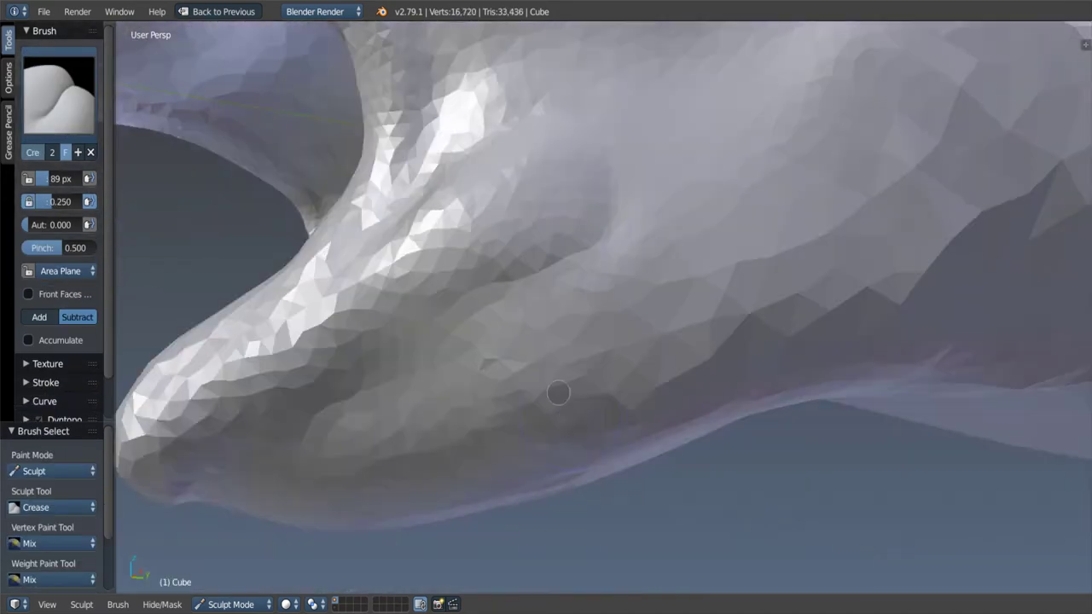
mouse_move(561, 292)
left_mouse_down()
mouse_move(264, 449)
mouse_move(583, 225)
left_mouse_up()
scroll(583, 225, "down", 4)
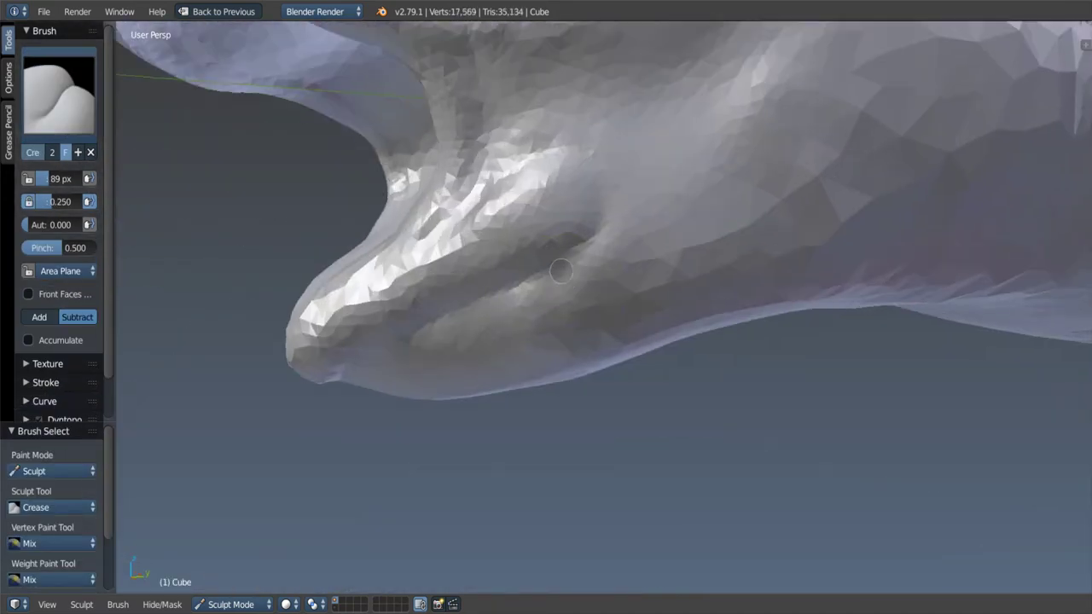
Step: Switch to the Grab brush with a 179 px radius and reframe the head
key("g")
key("f")
left_click(560, 305)
middle_click_drag(560, 305, 523, 280)
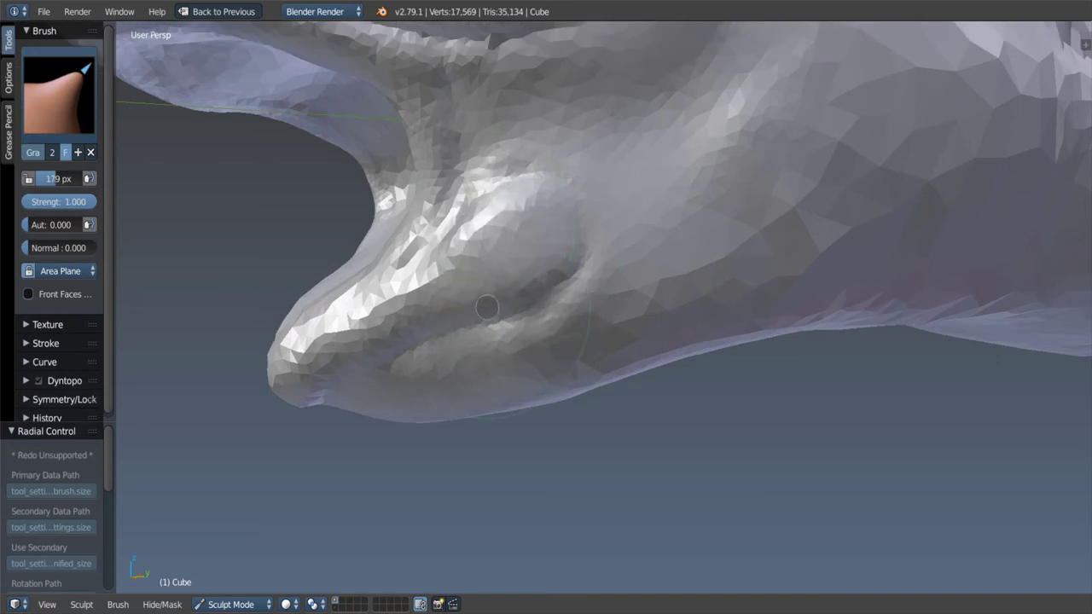
scroll(478, 299, "down", 5)
middle_click_drag(536, 256, 520, 249)
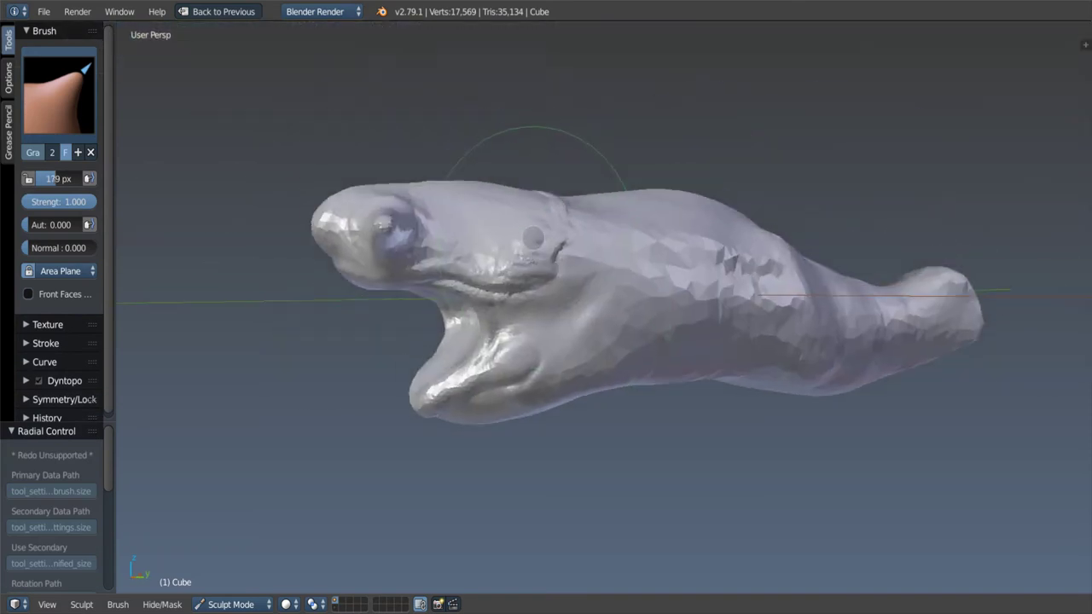
scroll(518, 248, "up", 3)
scroll(519, 248, "up", 3)
Step: Switch to the Mask brush, undo a trial stroke, and mask across the cheek
scroll(537, 267, "down", 1)
key("m")
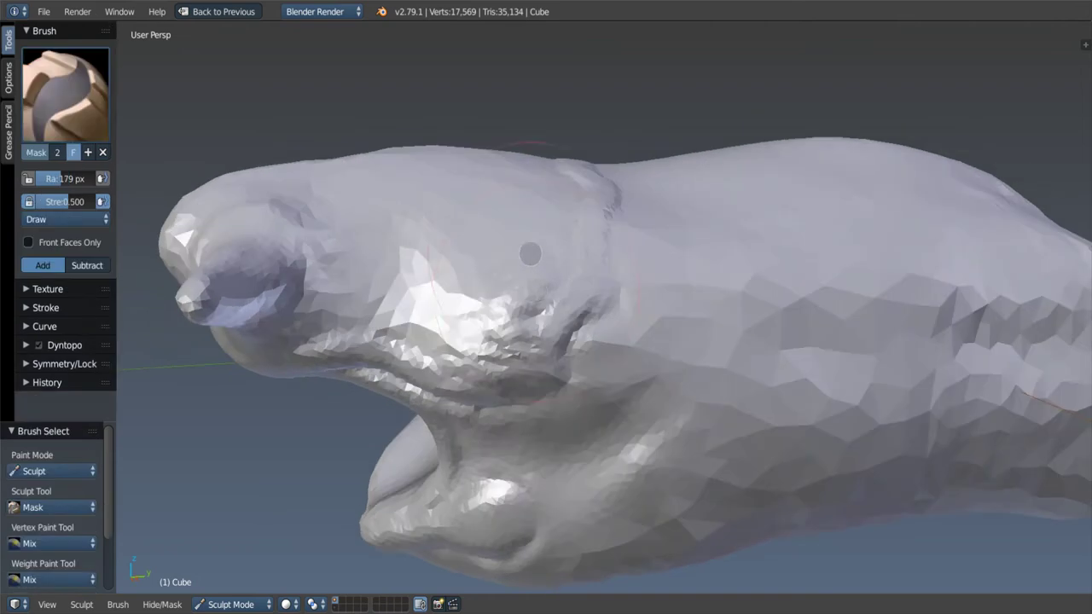
left_click_drag(418, 273, 435, 282)
key("ctrl+z")
scroll(529, 290, "down", 1)
scroll(529, 317, "up", 2)
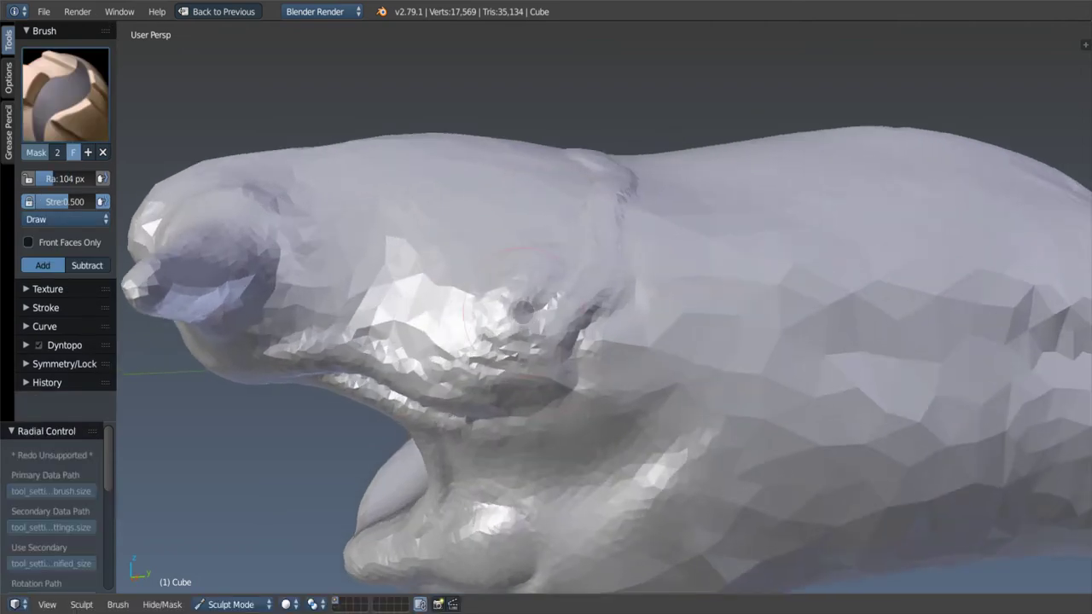
scroll(529, 317, "up", 1)
mouse_move(409, 392)
left_mouse_down()
mouse_move(593, 267)
mouse_move(517, 378)
left_mouse_up()
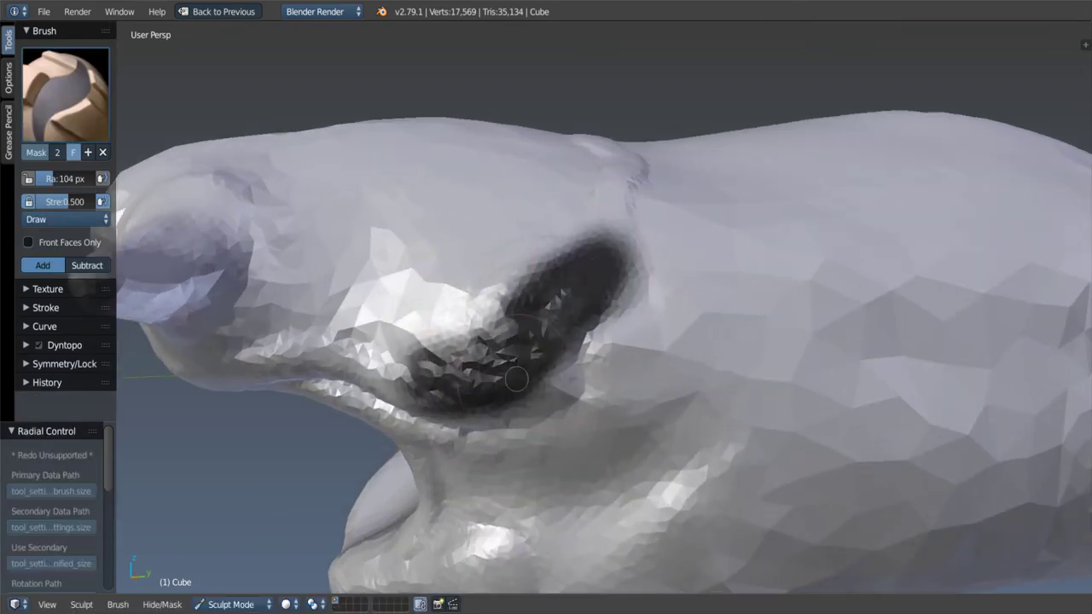
Step: Extend the mask upward over the head and down over the jaw
middle_click_drag(570, 255, 554, 282)
left_click_drag(555, 281, 579, 223)
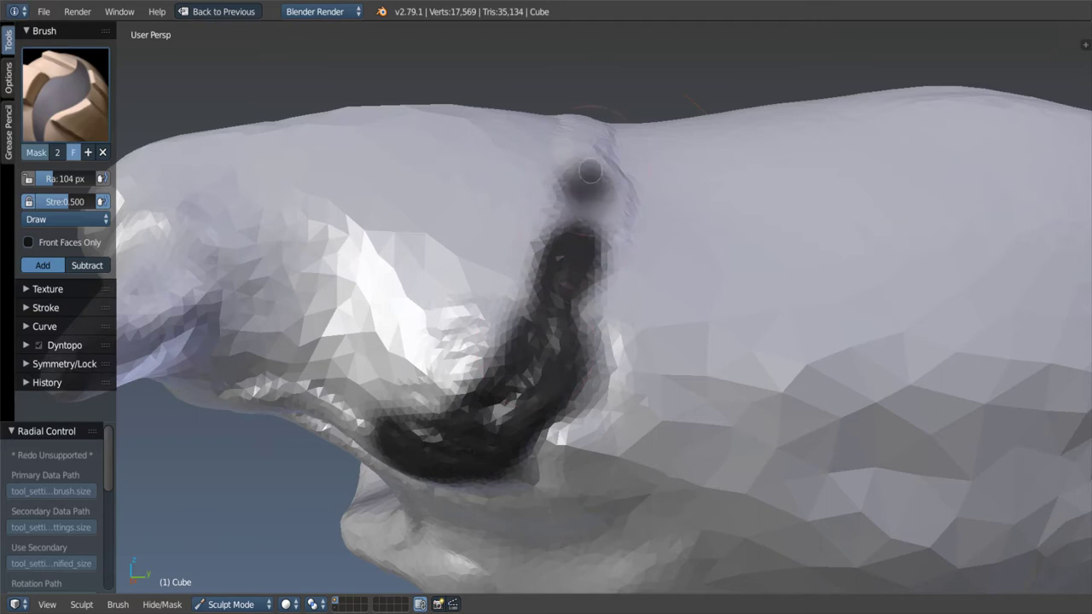
middle_click_drag(590, 172, 586, 239)
left_click_drag(586, 239, 572, 51)
middle_click_drag(572, 51, 563, 86)
mouse_move(563, 85)
left_mouse_down()
mouse_move(520, 309)
mouse_move(435, 406)
left_mouse_up()
mouse_move(435, 406)
middle_mouse_down()
mouse_move(463, 305)
mouse_move(478, 341)
middle_mouse_up()
left_click_drag(477, 342, 376, 405)
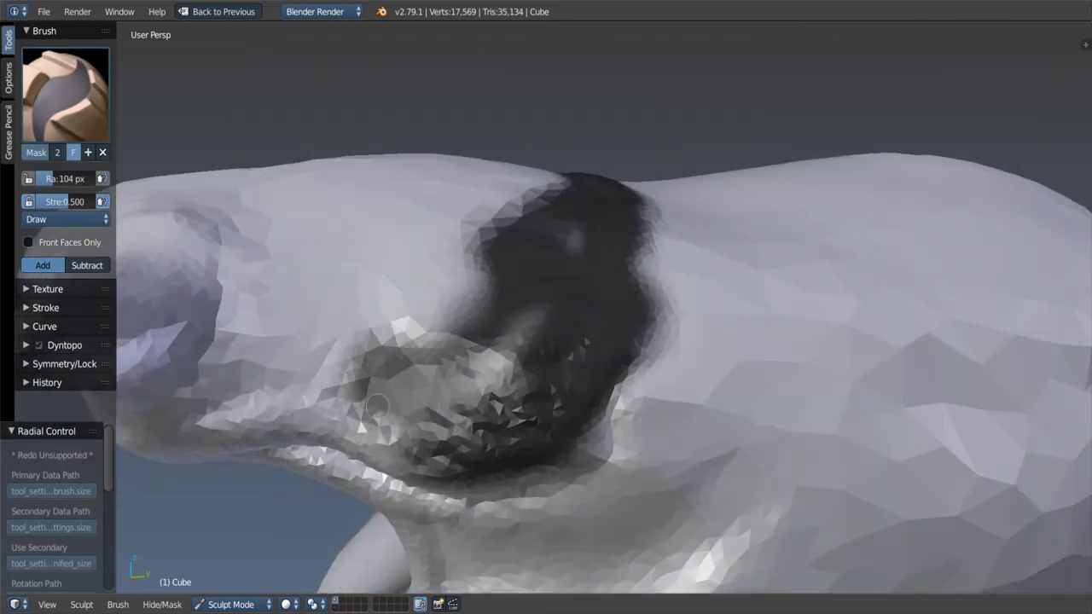
Step: Mask the eye area and the upper and left parts around the patch
left_click_drag(397, 337, 457, 265)
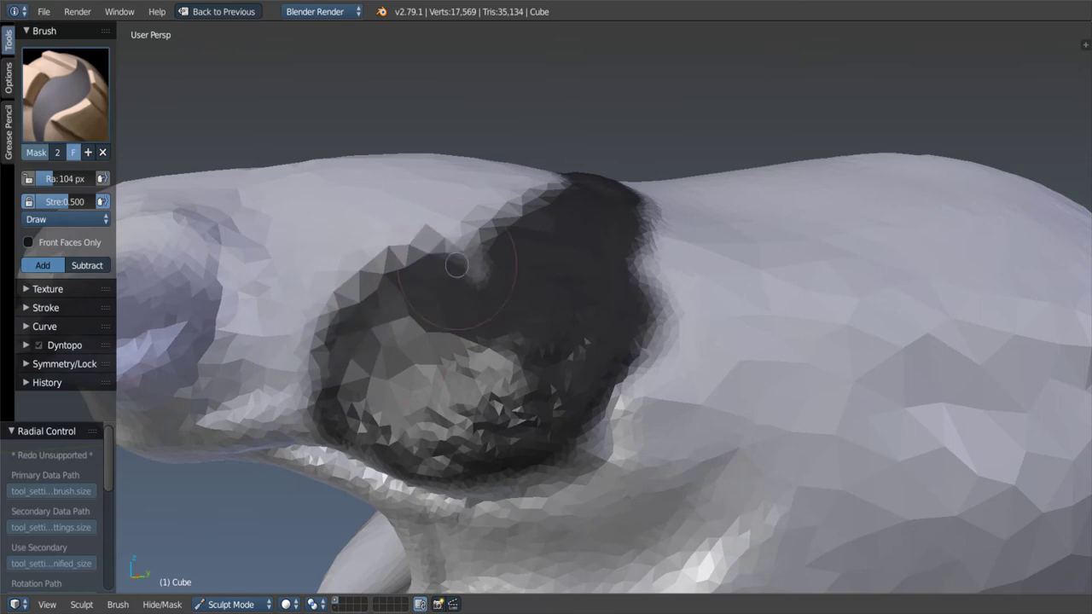
middle_click_drag(414, 197, 512, 213)
mouse_move(512, 213)
left_mouse_down()
mouse_move(358, 136)
mouse_move(281, 213)
mouse_move(282, 307)
left_mouse_up()
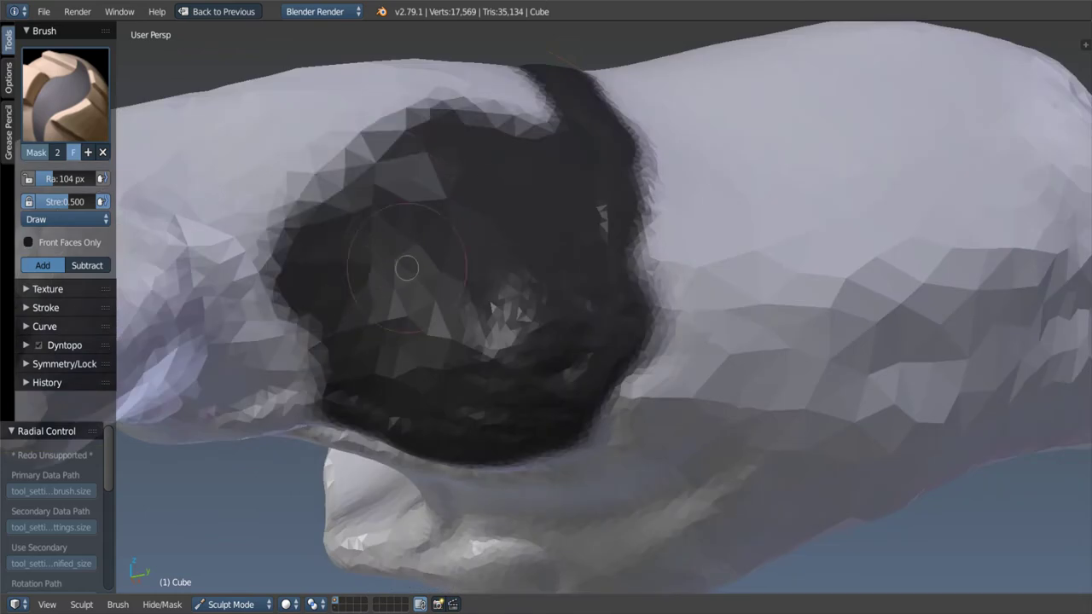
mouse_move(281, 308)
middle_mouse_down()
mouse_move(448, 248)
mouse_move(478, 256)
middle_mouse_up()
left_click_drag(478, 256, 605, 269)
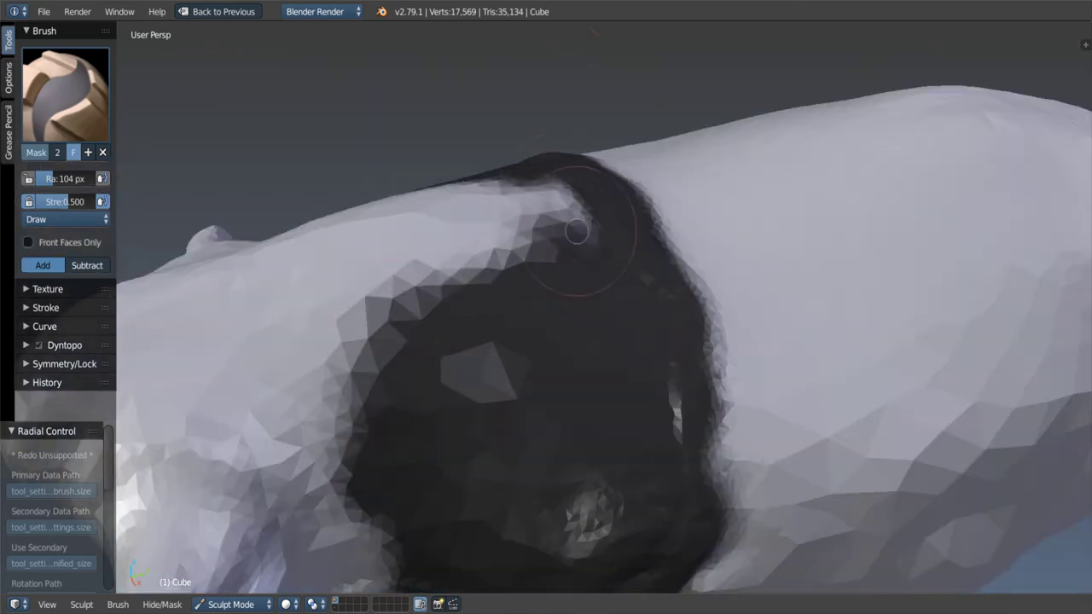
mouse_move(576, 230)
left_mouse_down()
mouse_move(554, 180)
mouse_move(403, 261)
left_mouse_up()
mouse_move(514, 207)
left_mouse_down()
mouse_move(329, 248)
mouse_move(336, 305)
mouse_move(546, 443)
left_mouse_up()
Step: Invert the mask with Ctrl+I so only the patch behind the head stays free
scroll(362, 396, "down", 5)
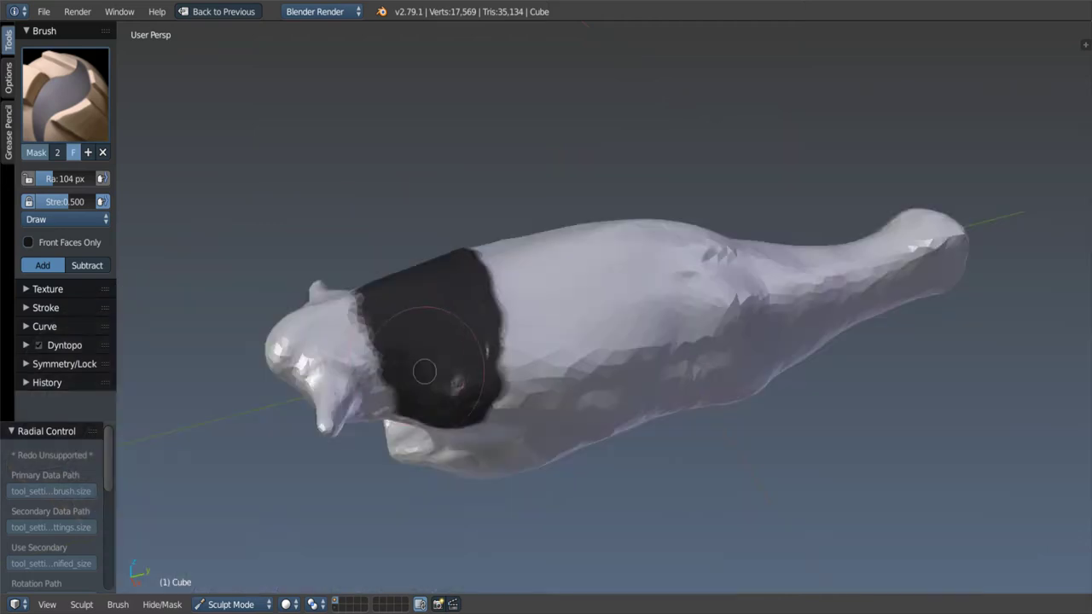
mouse_move(426, 370)
middle_mouse_down()
mouse_move(414, 280)
mouse_move(397, 337)
mouse_move(413, 341)
middle_mouse_up()
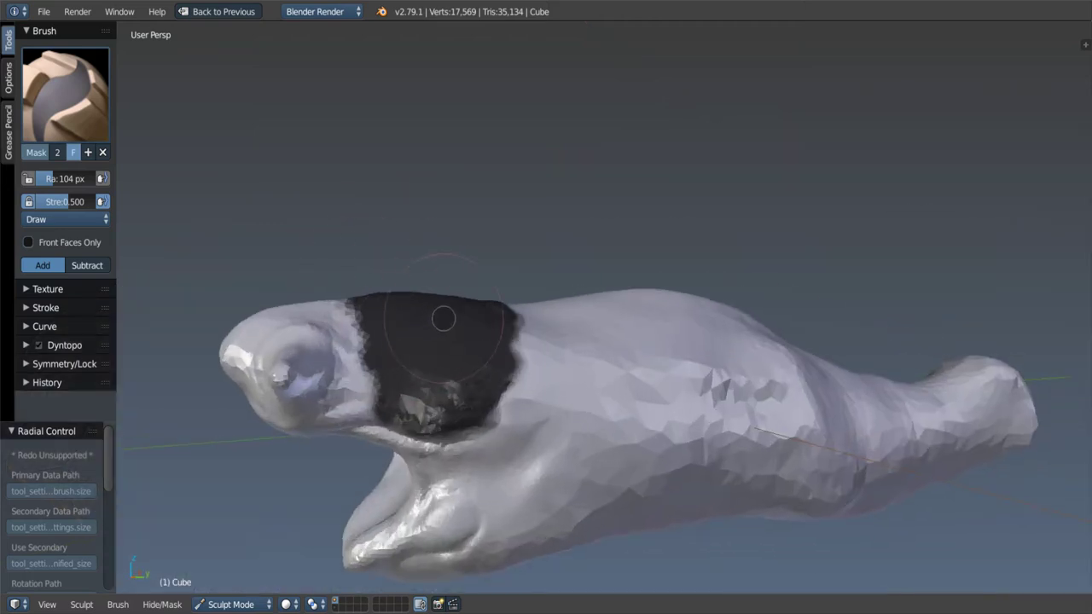
key("ctrl+i")
scroll(449, 353, "up", 2)
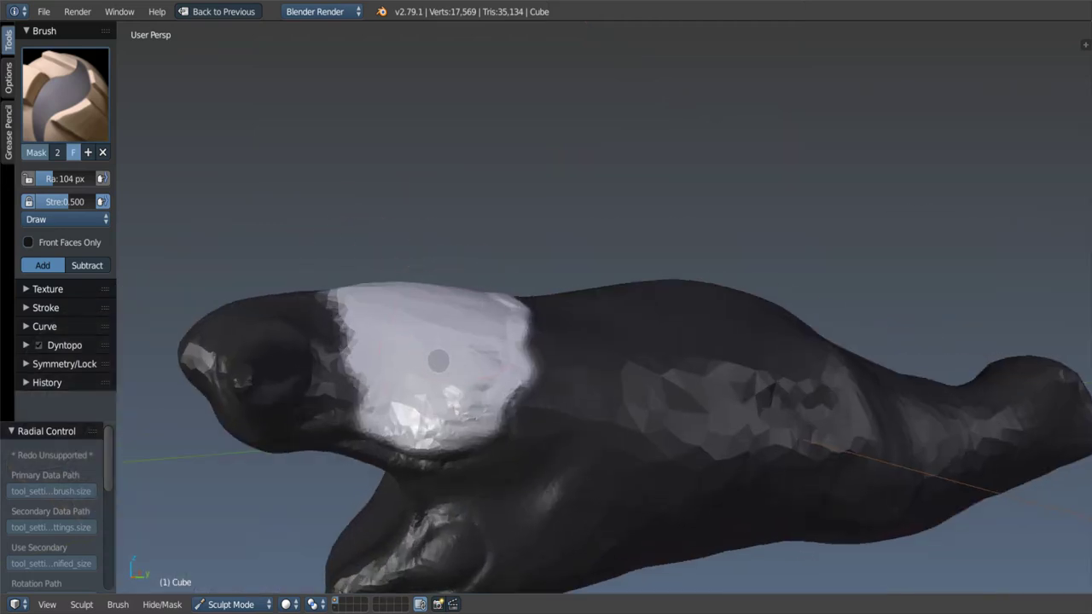
Step: Pull the unmasked patch outward into a raised flap with the Snake Hook brush
key("k")
mouse_move(438, 361)
middle_mouse_down()
mouse_move(485, 359)
mouse_move(487, 231)
mouse_move(446, 300)
mouse_move(585, 232)
mouse_move(512, 329)
mouse_move(427, 390)
mouse_move(456, 395)
mouse_move(438, 358)
mouse_move(463, 316)
mouse_move(477, 335)
mouse_move(609, 256)
mouse_move(480, 341)
mouse_move(487, 256)
mouse_move(435, 358)
mouse_move(415, 363)
mouse_move(463, 293)
middle_mouse_up()
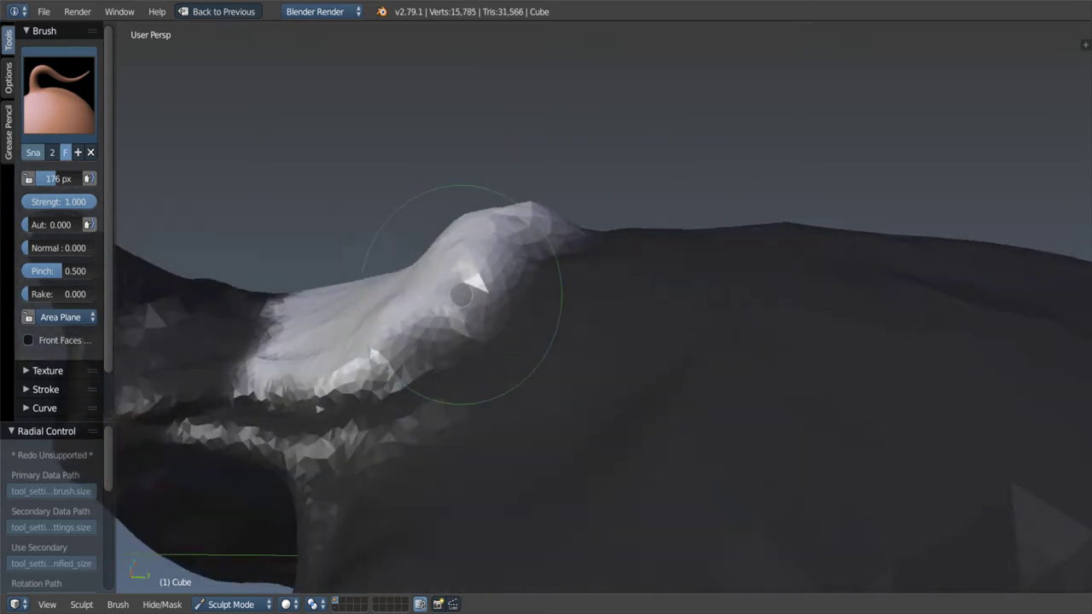
left_click_drag(464, 292, 365, 341)
mouse_move(365, 341)
middle_mouse_down()
mouse_move(385, 353)
mouse_move(580, 342)
mouse_move(529, 358)
mouse_move(546, 350)
middle_mouse_up()
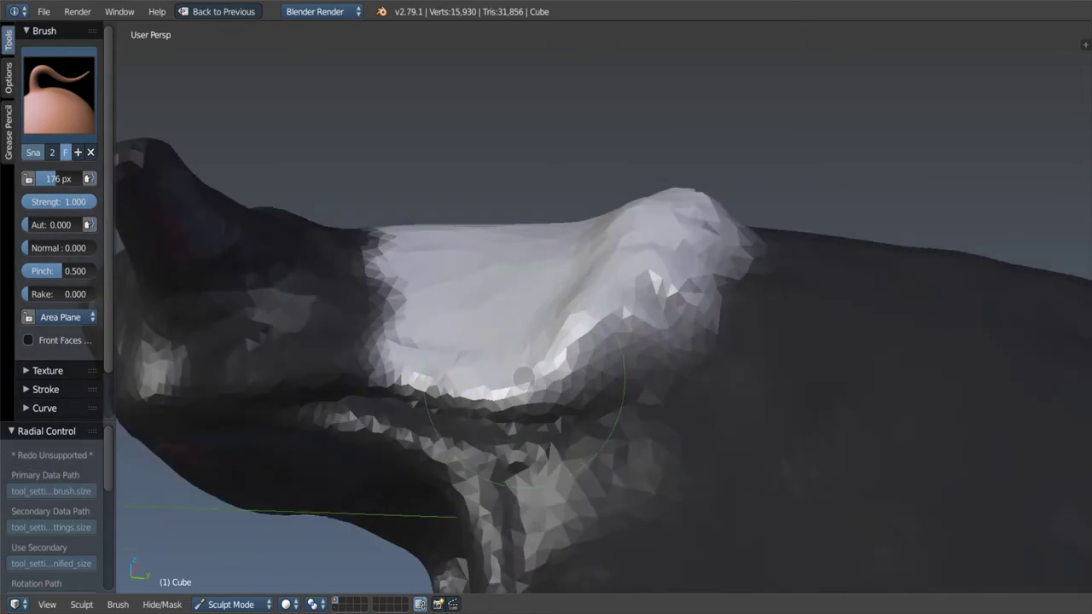
left_click_drag(546, 350, 563, 367)
middle_click_drag(563, 366, 570, 356)
Step: Switch to a resized Mask brush and stroke a path over the raised mound
key("x")
key("f")
left_click(563, 401)
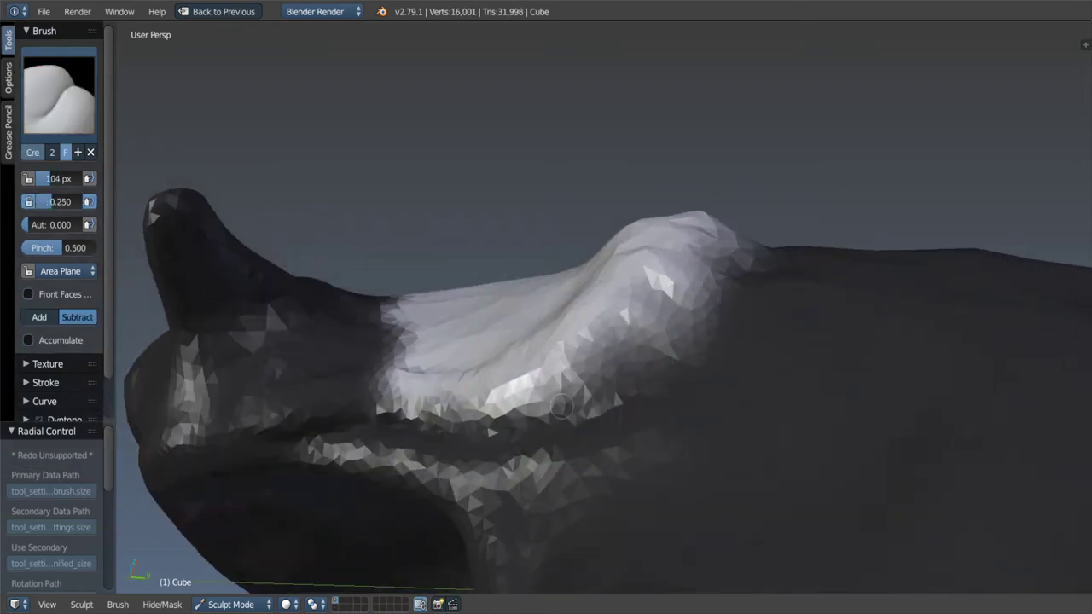
key("m")
scroll(543, 385, "up", 2)
mouse_move(542, 386)
left_mouse_down("ctrl")
mouse_move(768, 273)
mouse_move(819, 204)
mouse_move(677, 348)
left_mouse_up("ctrl")
mouse_move(333, 423)
middle_mouse_down()
mouse_move(679, 310)
mouse_move(393, 383)
middle_mouse_up()
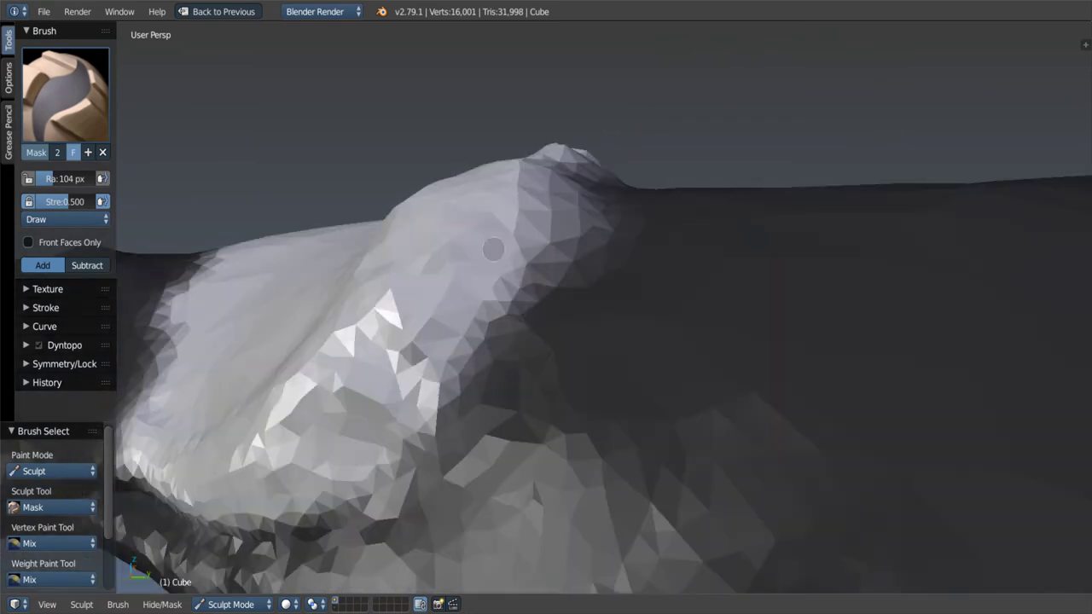
Step: Look along the flap's edge and dab short Draw brush strokes on it
middle_click_drag(421, 333, 597, 213)
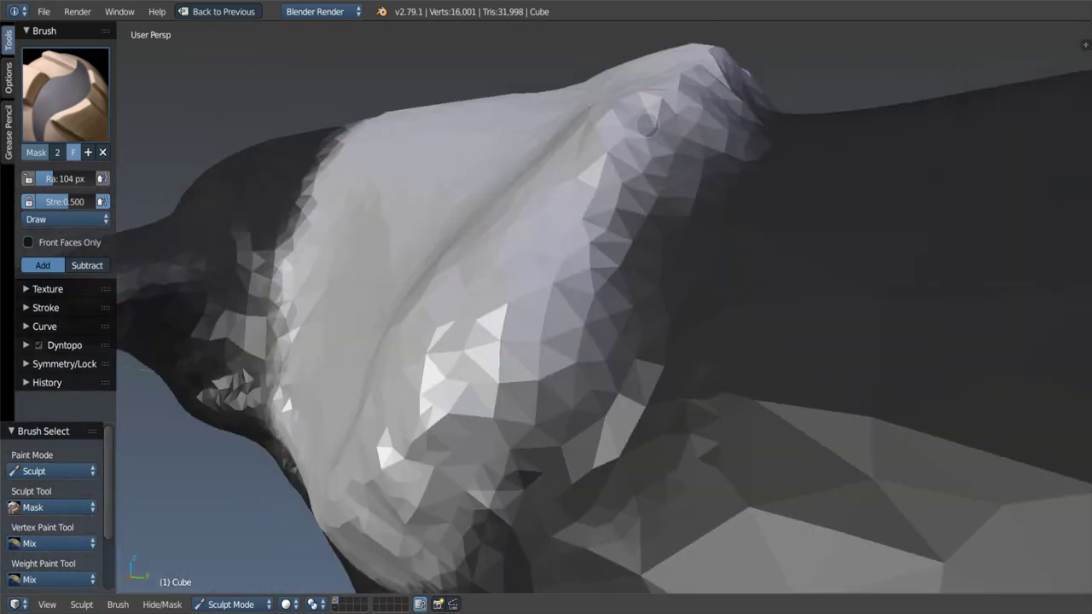
mouse_move(717, 195)
middle_mouse_down()
mouse_move(652, 220)
mouse_move(597, 224)
mouse_move(596, 275)
mouse_move(461, 341)
middle_mouse_up()
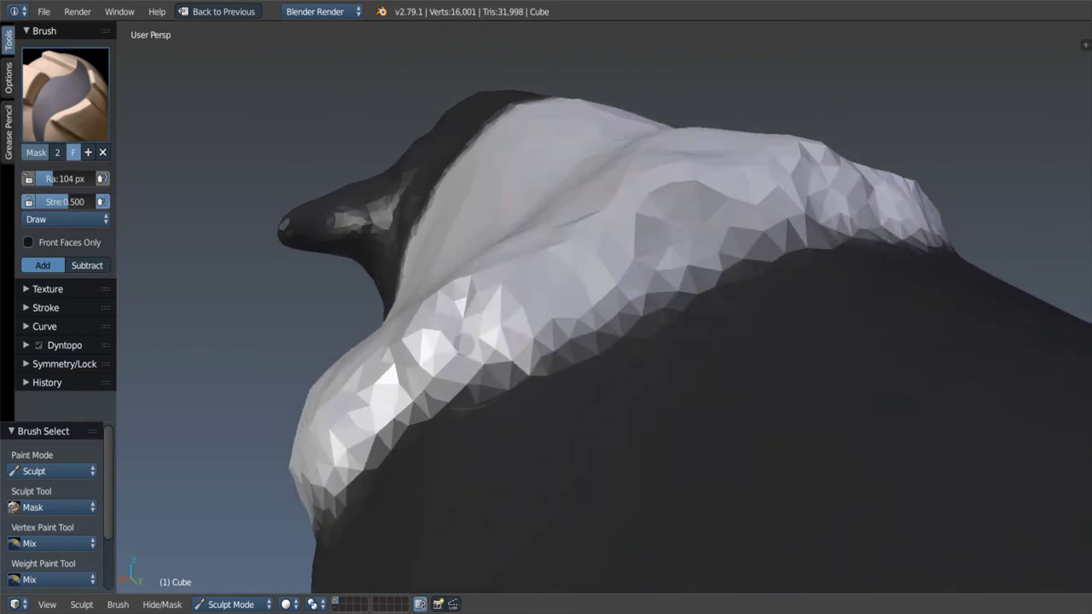
mouse_move(685, 225)
middle_mouse_down()
mouse_move(694, 244)
mouse_move(556, 332)
mouse_move(452, 340)
middle_mouse_up()
key("shift+c")
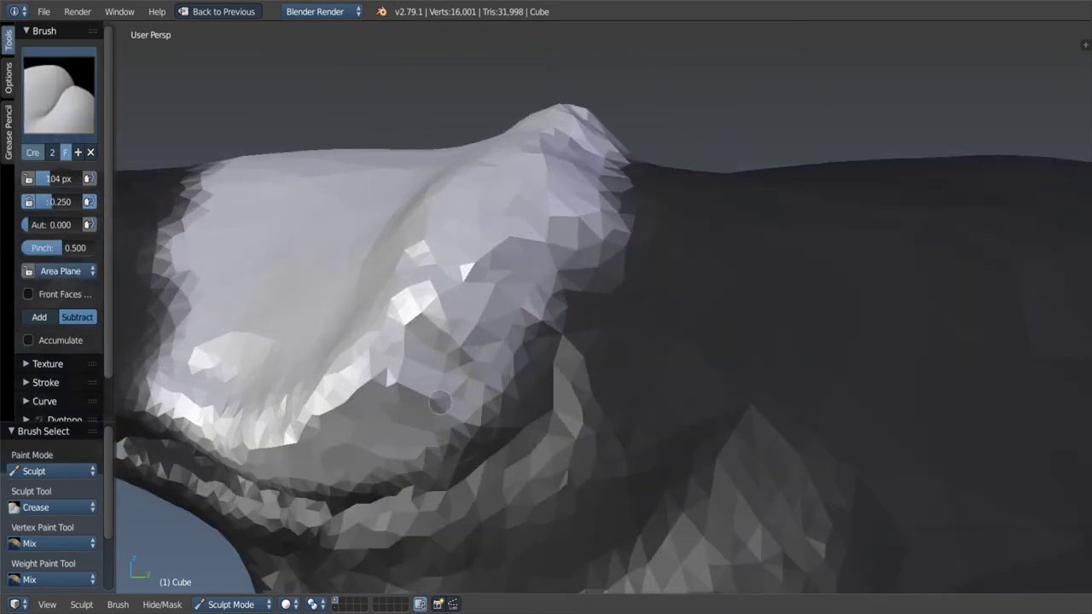
key("x")
middle_click_drag(440, 403, 430, 395)
left_click(551, 231)
mouse_move(551, 231)
middle_mouse_down()
mouse_move(601, 212)
mouse_move(625, 228)
middle_mouse_up()
left_click(579, 196)
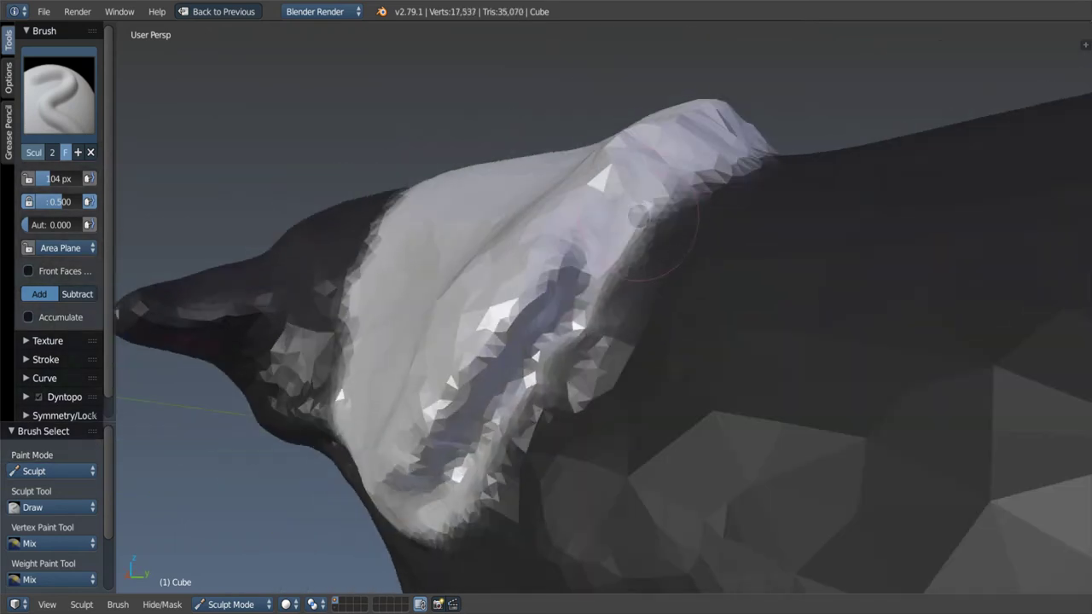
Step: Carve and deepen a groove along the flap's rear edge and ridge
middle_click_drag(688, 167, 811, 93)
left_click_drag(810, 93, 841, 110)
middle_click_drag(841, 110, 780, 165)
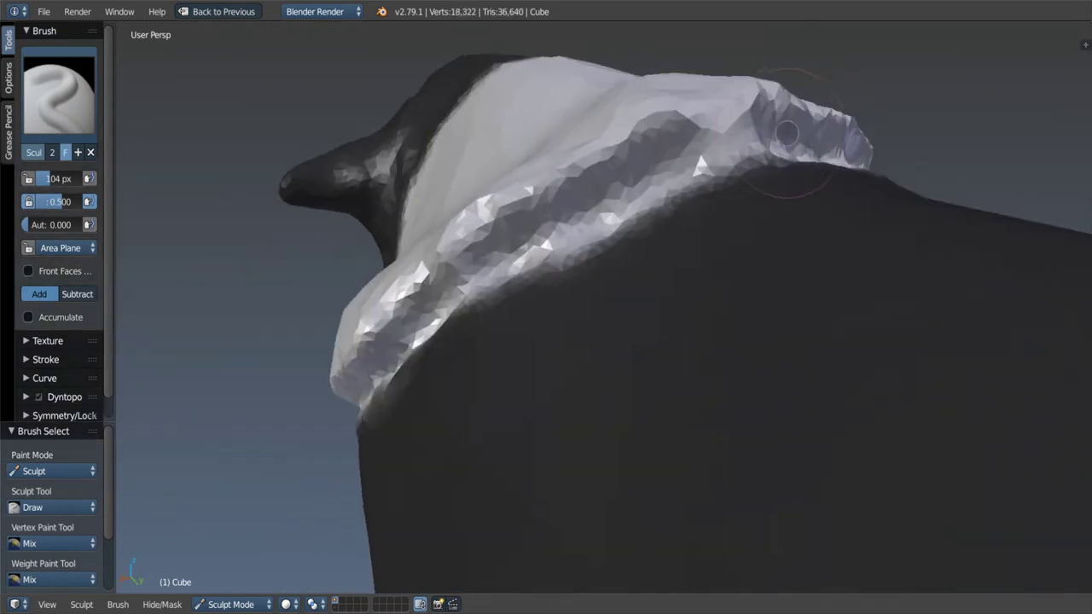
scroll(780, 166, "up", 3)
scroll(704, 151, "down", 3)
left_click_drag(682, 162, 631, 179)
middle_click_drag(631, 179, 597, 192)
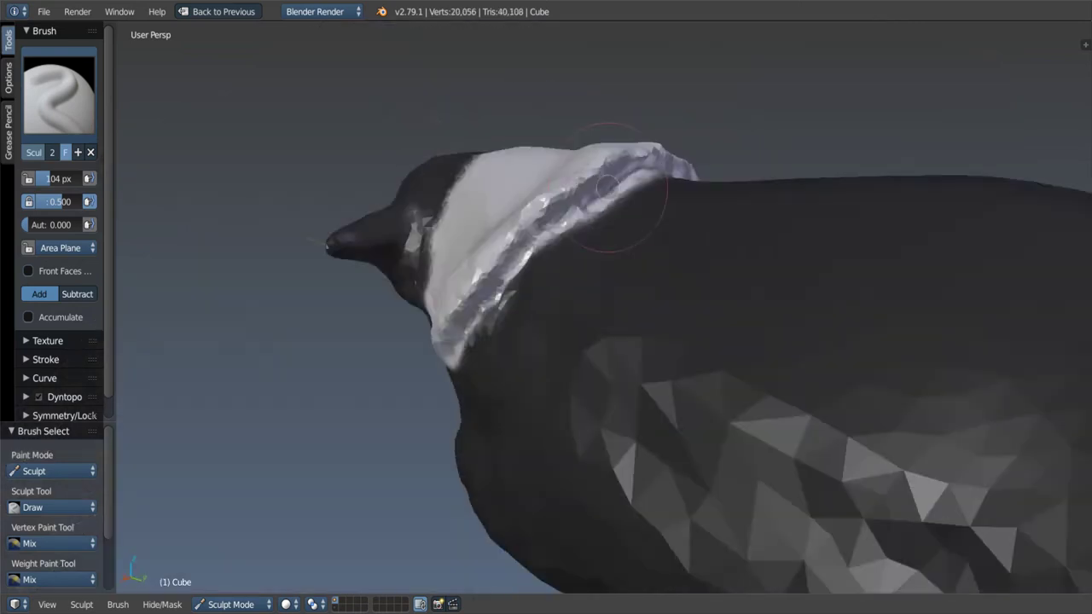
scroll(578, 198, "up", 3)
left_click_drag(579, 198, 614, 162)
mouse_move(614, 162)
middle_mouse_down()
mouse_move(529, 273)
mouse_move(495, 295)
mouse_move(478, 287)
middle_mouse_up()
scroll(474, 286, "up", 2)
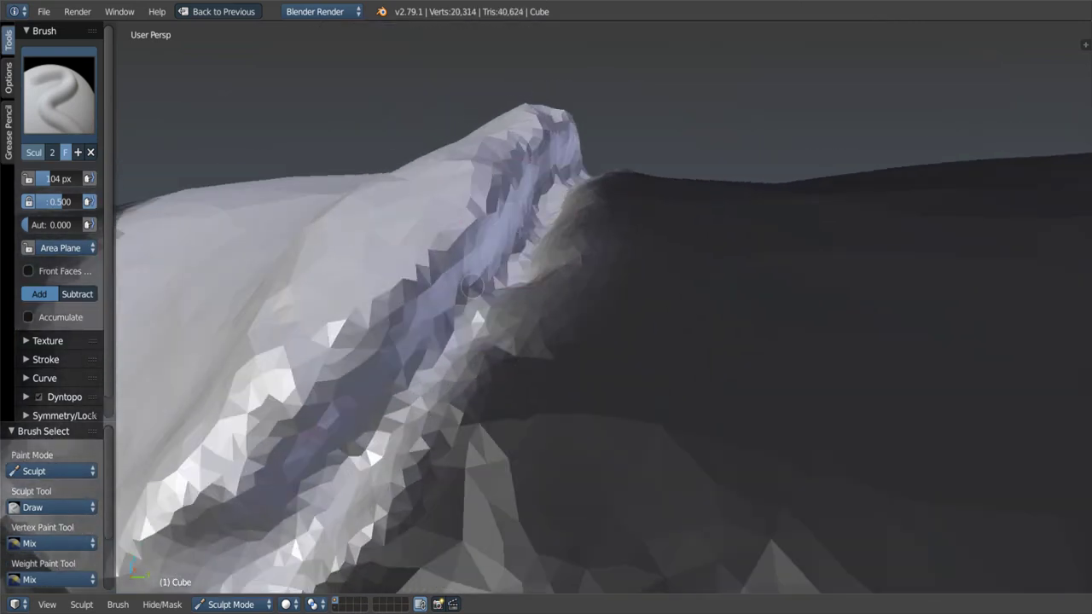
left_click_drag(375, 399, 226, 529)
Step: Smooth the groove, then pick the Grab brush at 187 px size
key("s")
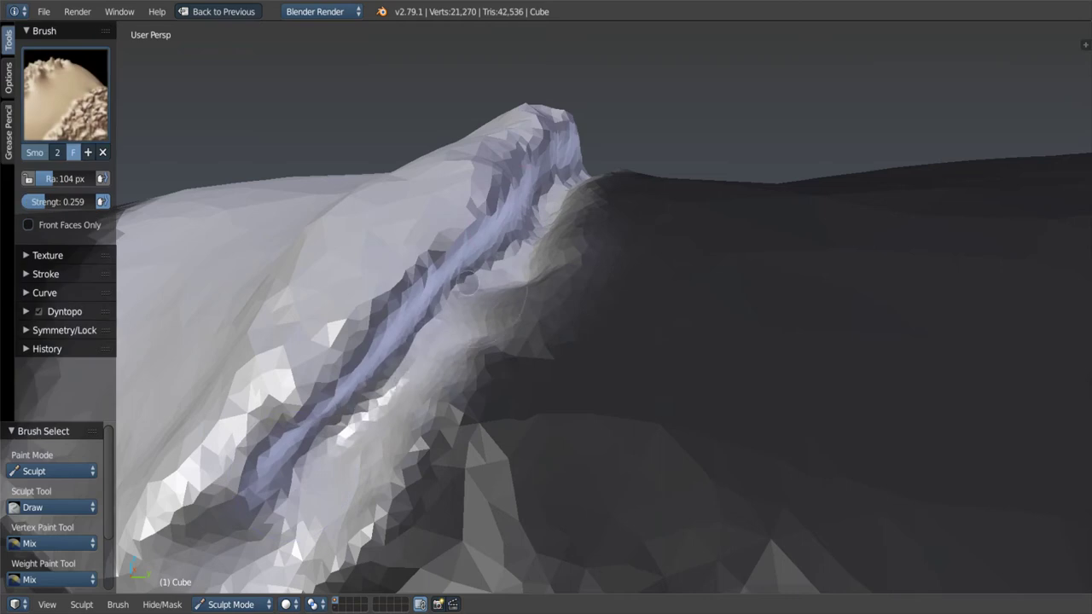
key("x")
scroll(446, 268, "down", 6)
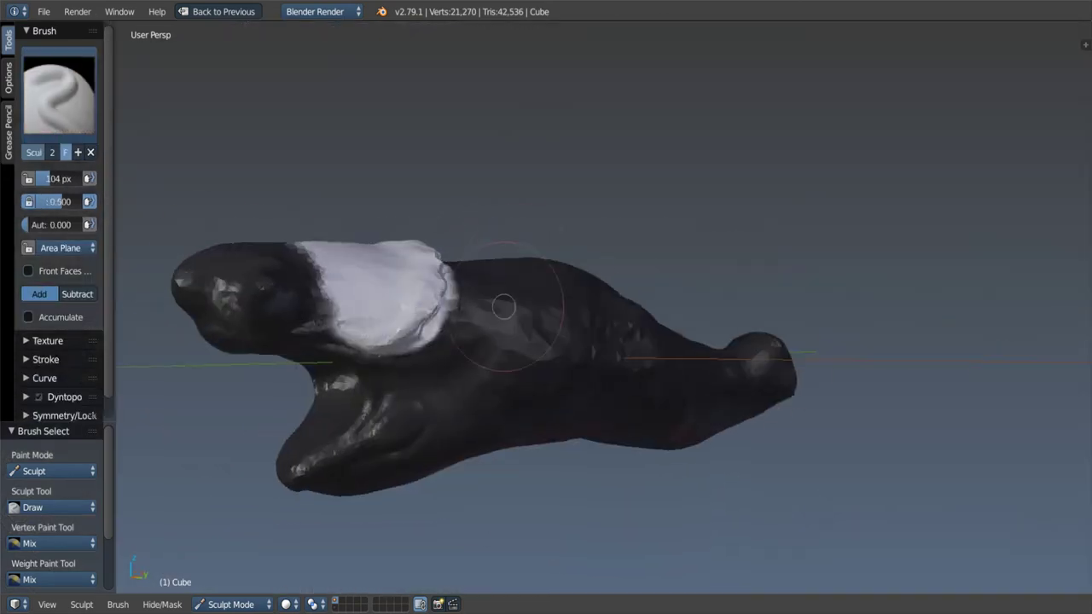
mouse_move(445, 269)
middle_mouse_down()
mouse_move(478, 281)
mouse_move(426, 320)
mouse_move(389, 311)
middle_mouse_up()
scroll(384, 281, "up", 5)
key("g")
key("f")
left_click(465, 281)
Step: Build up clay on the white gill flap and set the brush size to 178 px
key("c")
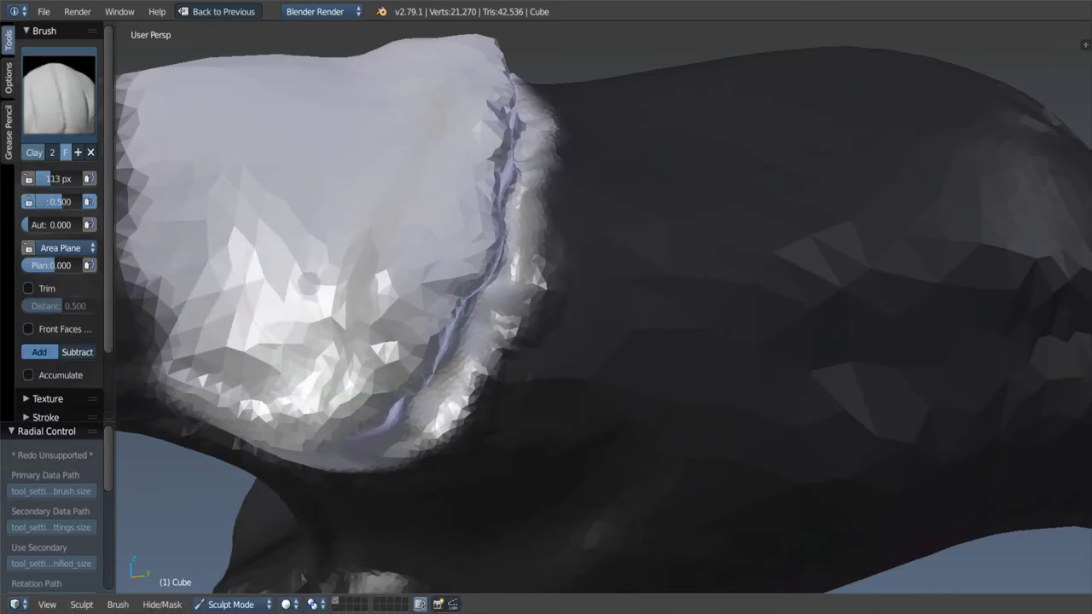
mouse_move(290, 290)
middle_mouse_down()
mouse_move(286, 303)
mouse_move(369, 356)
mouse_move(290, 324)
middle_mouse_up()
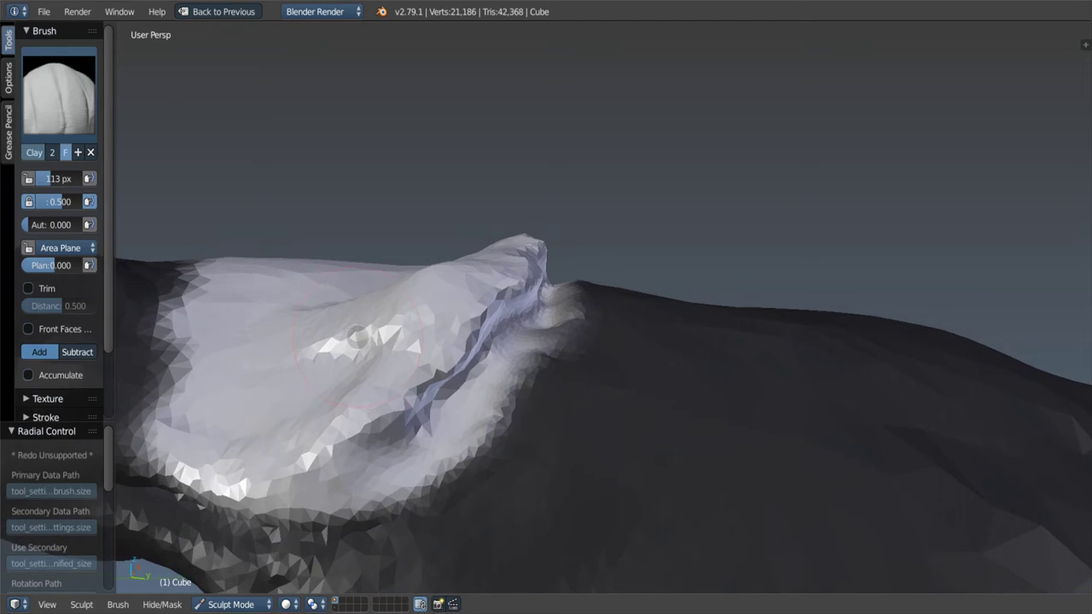
key("g")
key("f")
left_click(376, 367)
mouse_move(375, 367)
middle_mouse_down()
mouse_move(383, 373)
mouse_move(363, 367)
mouse_move(445, 384)
mouse_move(320, 356)
mouse_move(519, 319)
mouse_move(562, 350)
mouse_move(551, 343)
middle_mouse_up()
Step: Add clay and smoothing along the flap's groove, checking it from several angles
key("c")
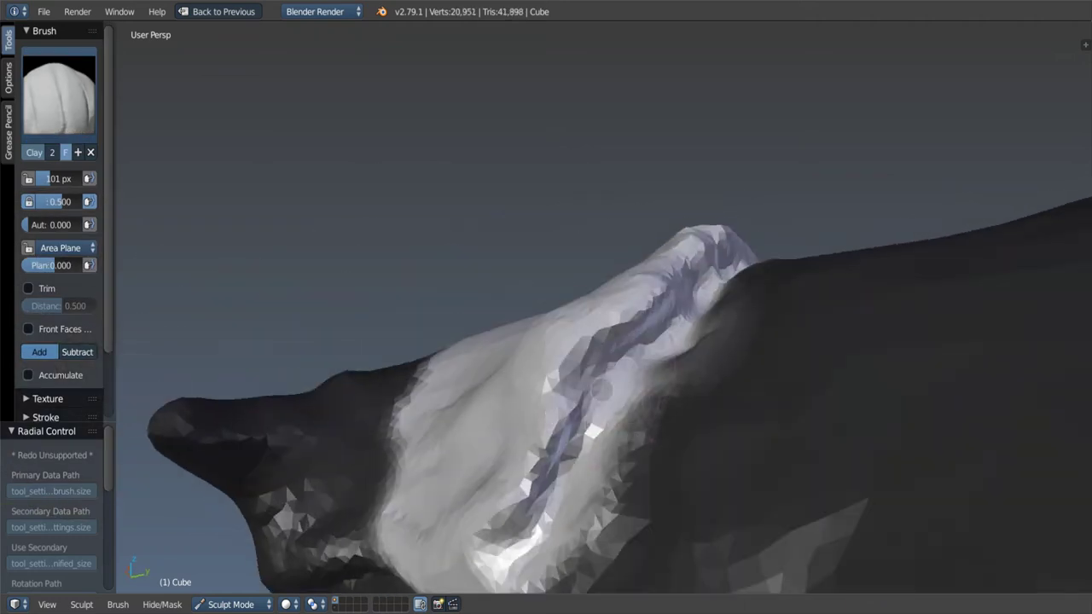
middle_click_drag(602, 390, 304, 361)
key("shift+s")
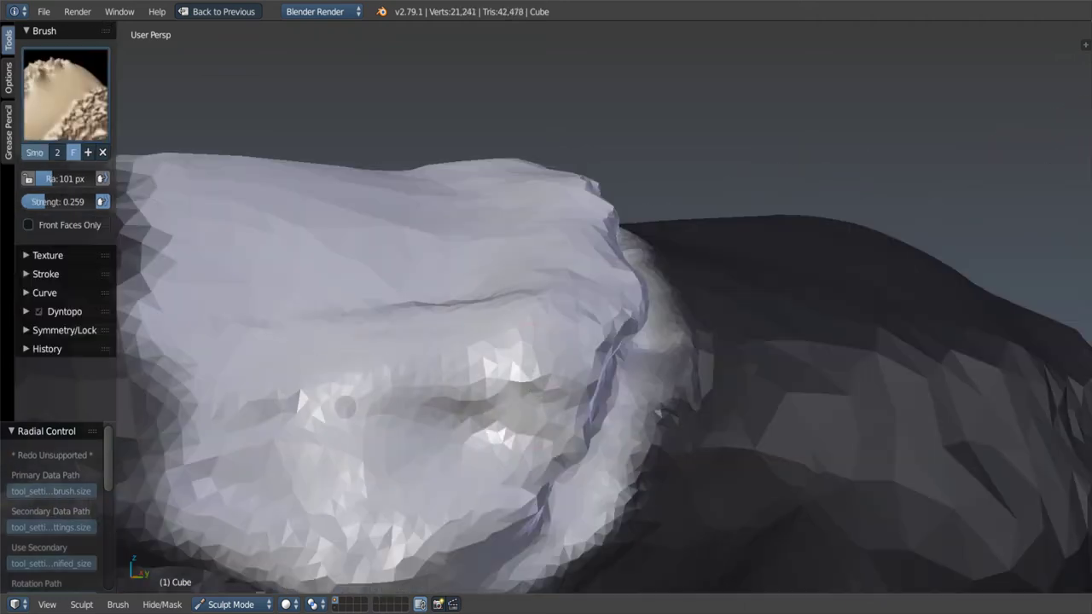
key("c")
mouse_move(345, 408)
middle_mouse_down()
mouse_move(502, 341)
mouse_move(517, 390)
mouse_move(492, 385)
middle_mouse_up()
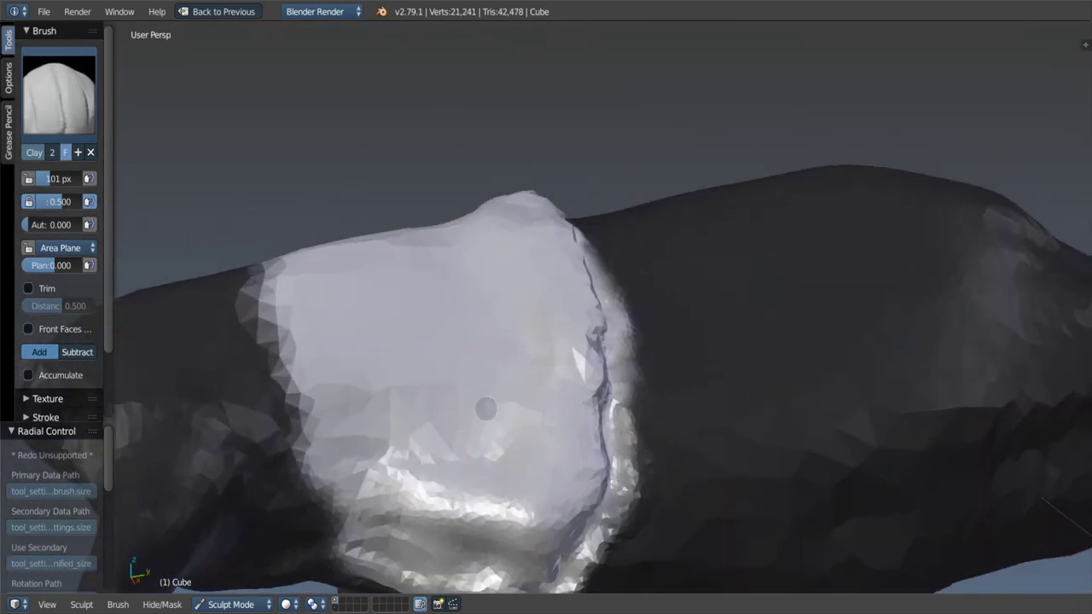
scroll(485, 409, "up", 2)
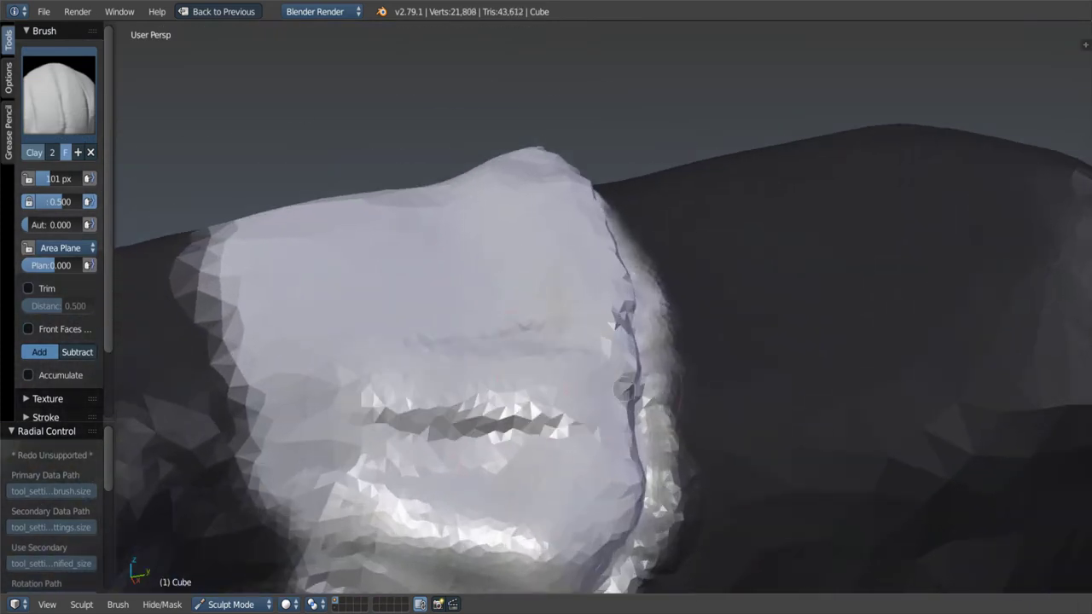
middle_click_drag(626, 390, 452, 352)
mouse_move(575, 360)
middle_mouse_down()
mouse_move(567, 341)
mouse_move(580, 324)
mouse_move(551, 396)
mouse_move(577, 379)
middle_mouse_up()
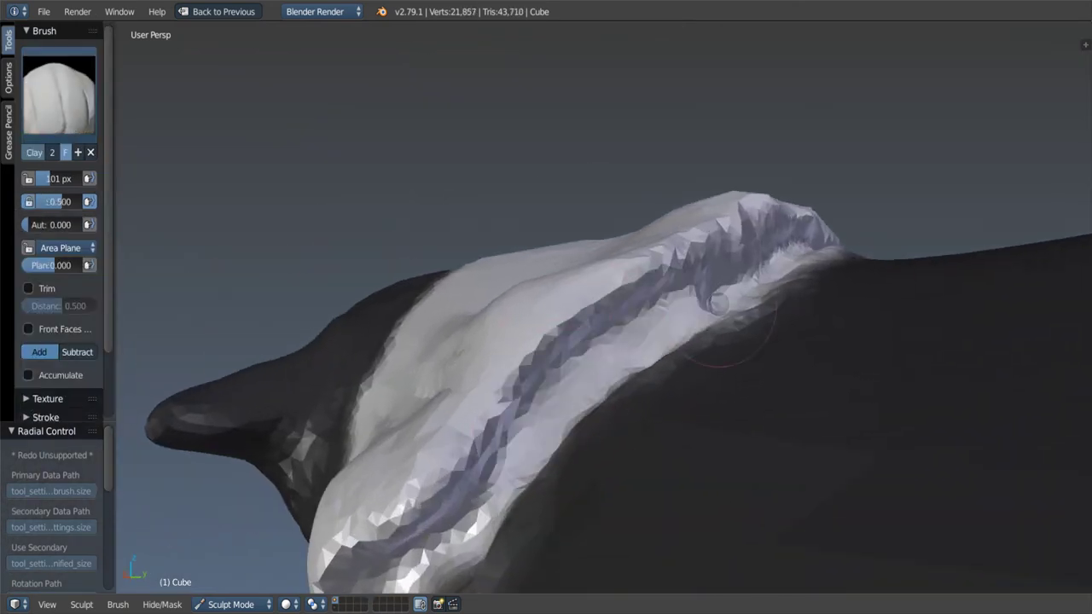
Step: Switch to the Grab brush at 195 px
key("g")
key("f")
left_click(566, 330)
Step: Pull the flap's groove up and left, then carve the valley along the flap deeper
left_click_drag(566, 329, 569, 309)
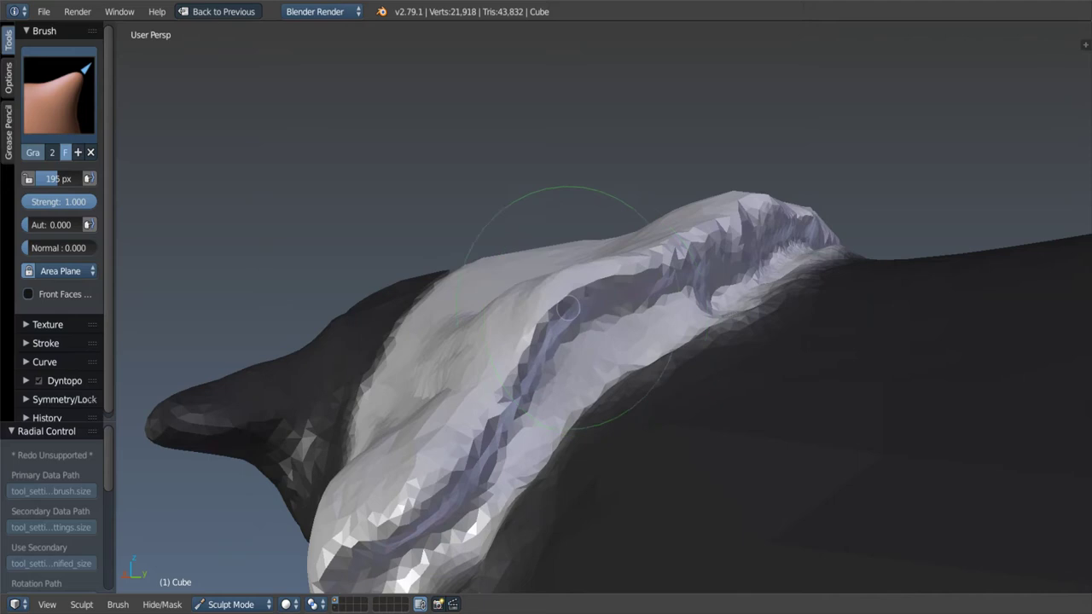
mouse_move(627, 288)
middle_mouse_down()
mouse_move(588, 341)
mouse_move(520, 380)
mouse_move(490, 378)
middle_mouse_up()
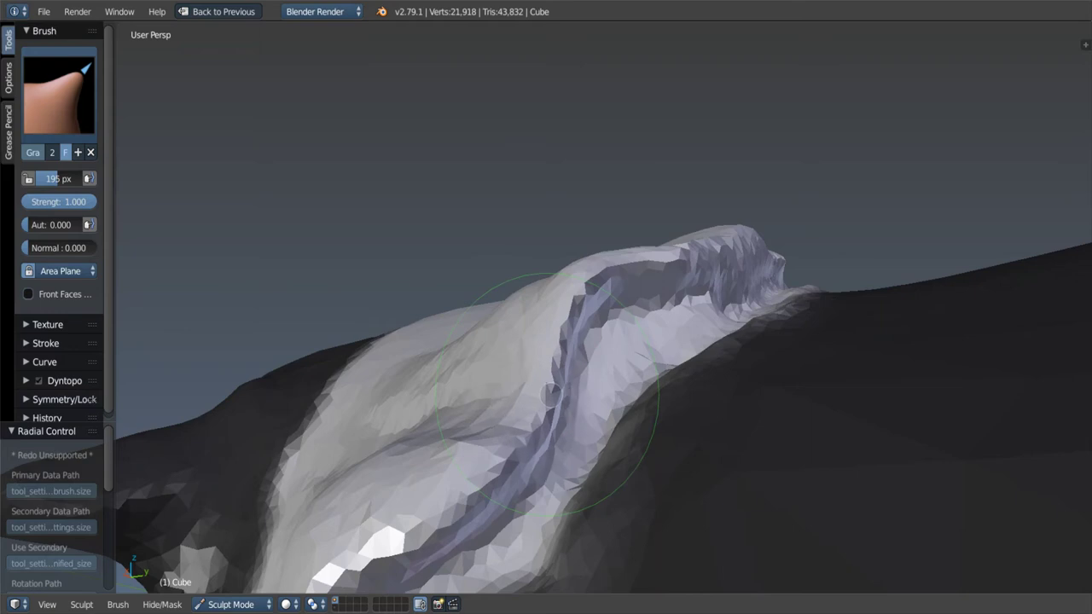
mouse_move(442, 401)
middle_mouse_down()
mouse_move(585, 273)
mouse_move(418, 401)
mouse_move(424, 329)
mouse_move(504, 390)
mouse_move(495, 401)
middle_mouse_up()
key("x")
mouse_move(477, 444)
left_mouse_down()
mouse_move(415, 541)
mouse_move(496, 453)
mouse_move(460, 503)
left_mouse_up()
scroll(500, 366, "down", 5)
mouse_move(500, 366)
middle_mouse_down()
mouse_move(524, 434)
mouse_move(520, 375)
mouse_move(488, 351)
middle_mouse_up()
scroll(503, 358, "up", 3)
Step: Enlarge Grab to 232 px, then try a 122 px Clay stroke on the flap and undo it
key("g")
key("f")
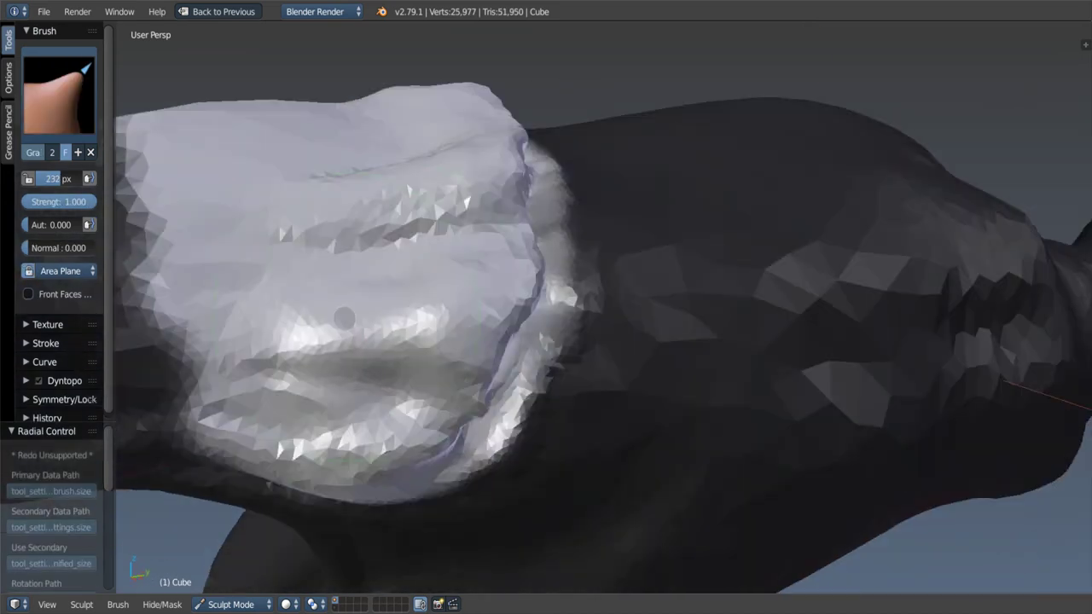
mouse_move(394, 296)
middle_mouse_down()
mouse_move(463, 290)
mouse_move(465, 332)
mouse_move(477, 341)
mouse_move(487, 322)
mouse_move(444, 332)
mouse_move(435, 358)
middle_mouse_up()
key("c")
key("f")
left_click(443, 322)
left_click_drag(435, 358, 423, 359)
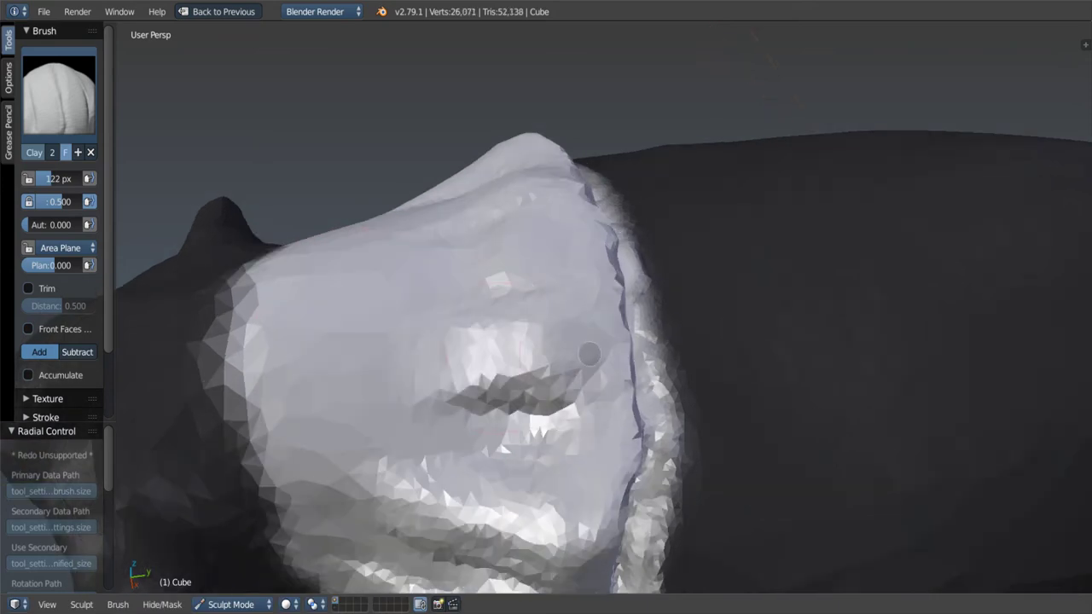
key("ctrl+z")
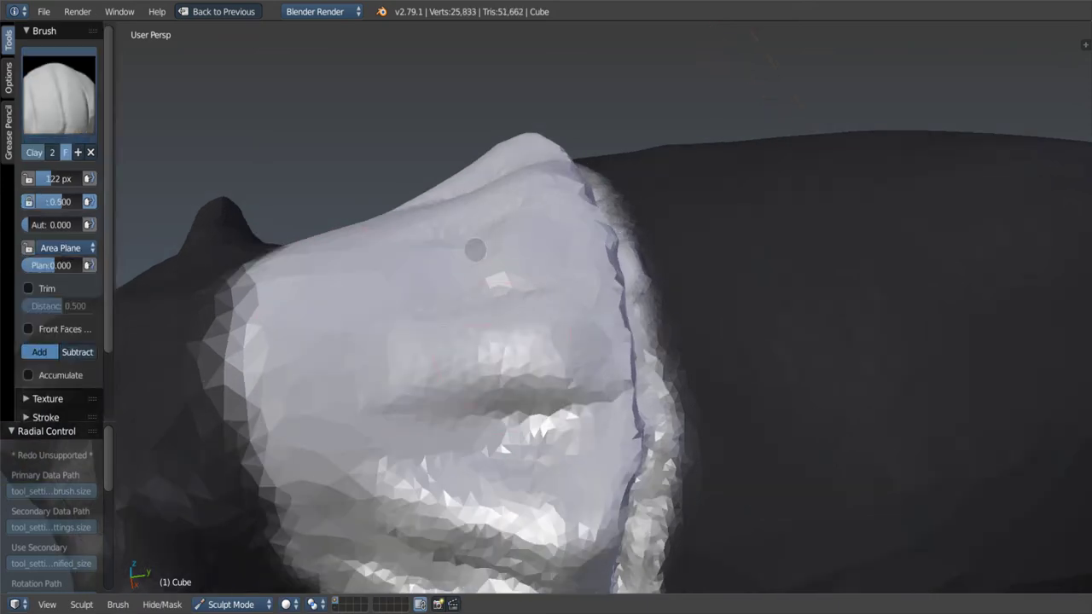
Step: Reorient to a close view of the gill flap and return to the Clay brush
mouse_move(475, 251)
middle_mouse_down()
mouse_move(444, 243)
mouse_move(540, 245)
mouse_move(506, 200)
mouse_move(597, 268)
mouse_move(568, 277)
middle_mouse_up()
key("g")
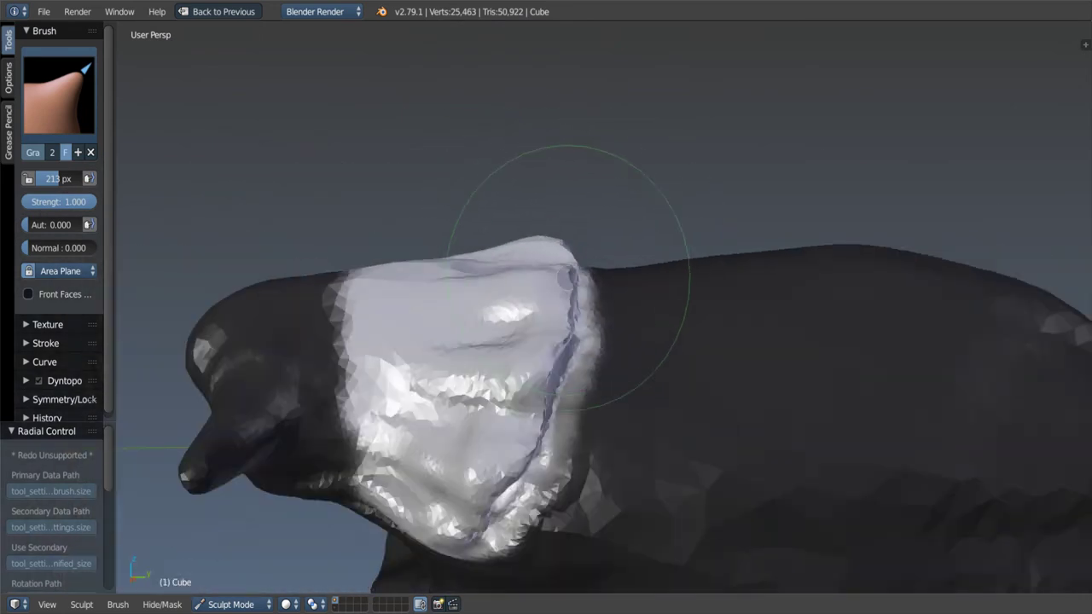
middle_click_drag(571, 321, 566, 344)
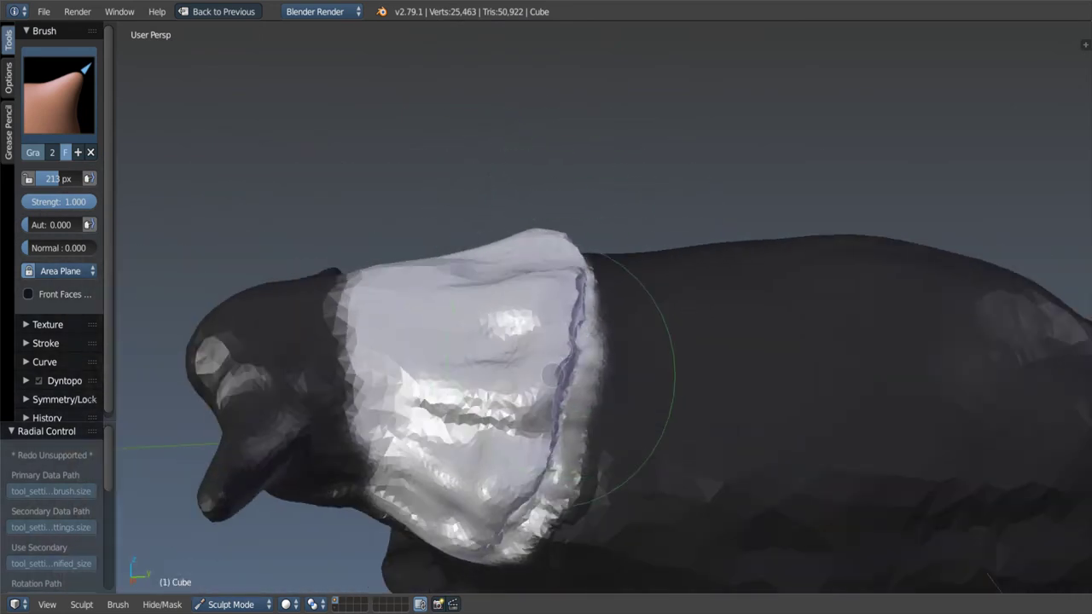
mouse_move(534, 459)
middle_mouse_down()
mouse_move(480, 256)
mouse_move(572, 281)
mouse_move(585, 378)
mouse_move(615, 344)
middle_mouse_up()
key("c")
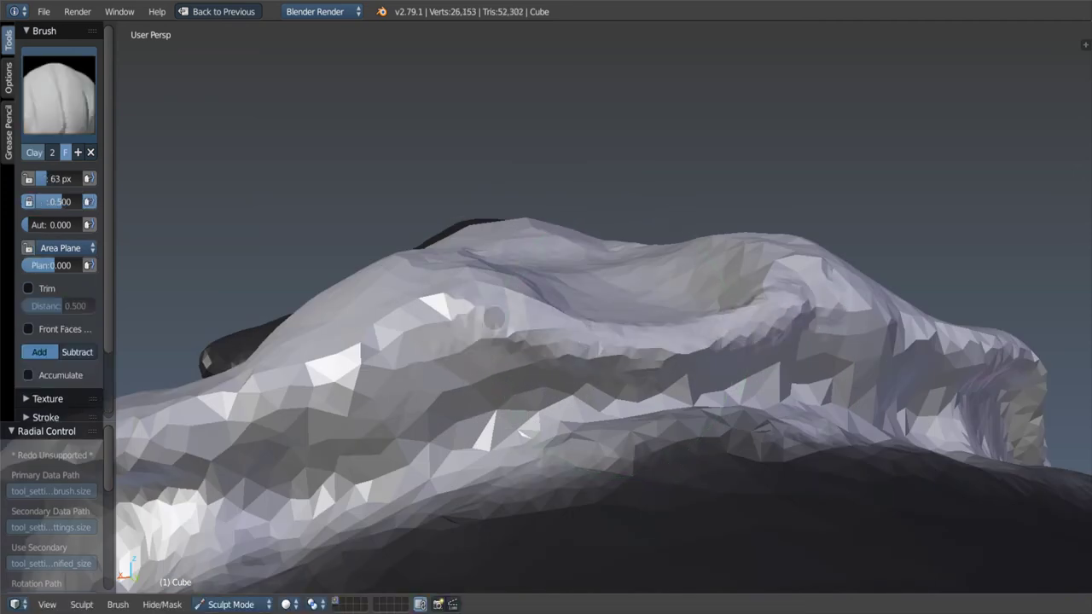
Step: Carve two long Draw-brush grooves along the flap's upper and lower ridges
left_click_drag(635, 340, 427, 345)
key("d")
middle_click_drag(427, 346, 558, 369)
left_click_drag(558, 368, 410, 399)
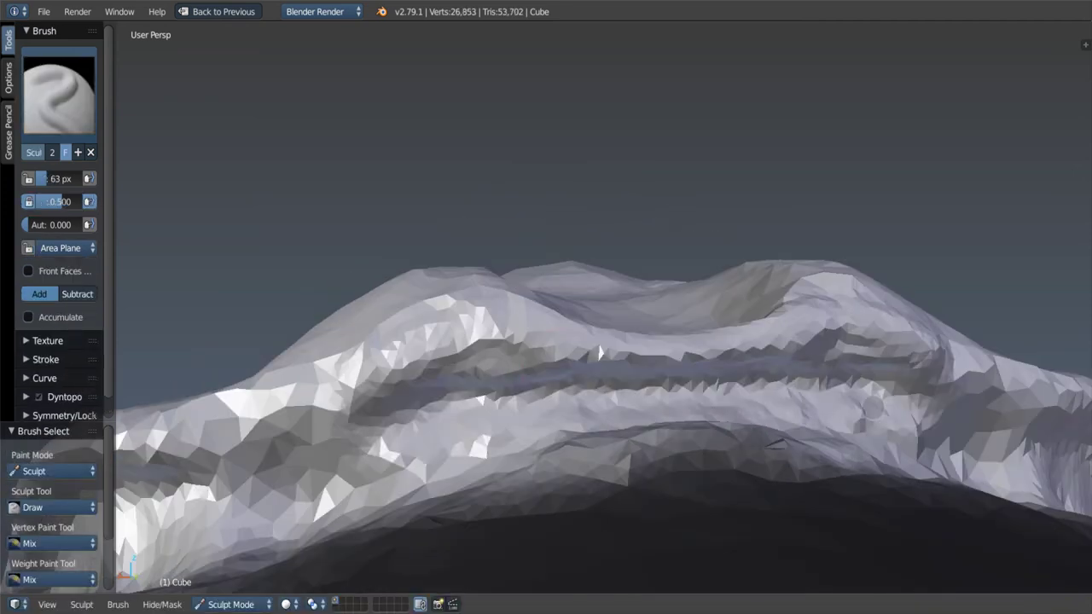
left_click_drag(170, 478, 750, 384)
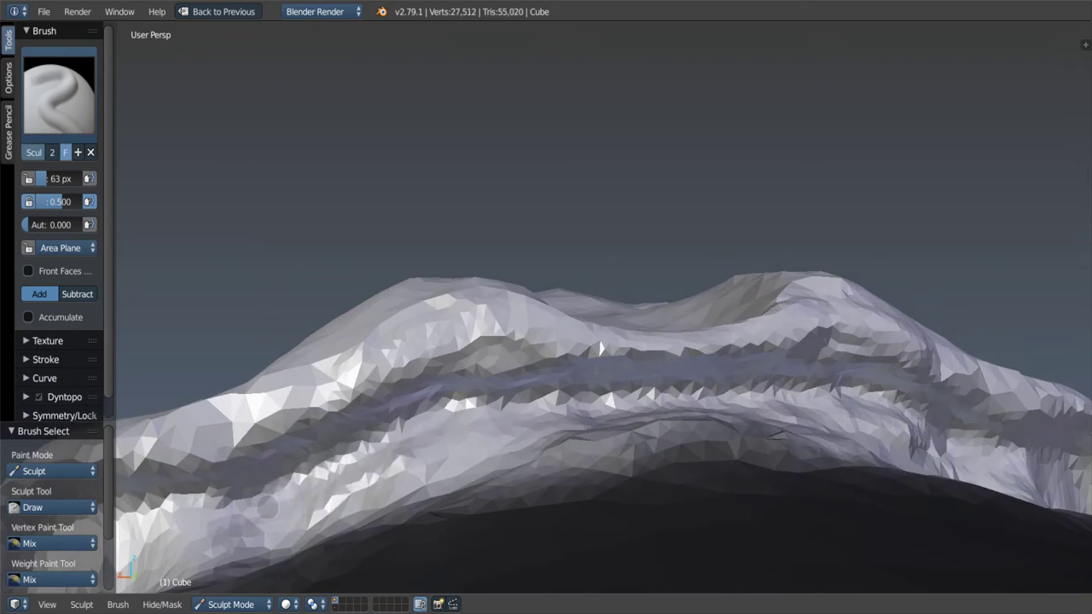
Step: Smooth the roughest part of the groove, then return to draw sculpting
middle_click_drag(600, 348, 476, 348)
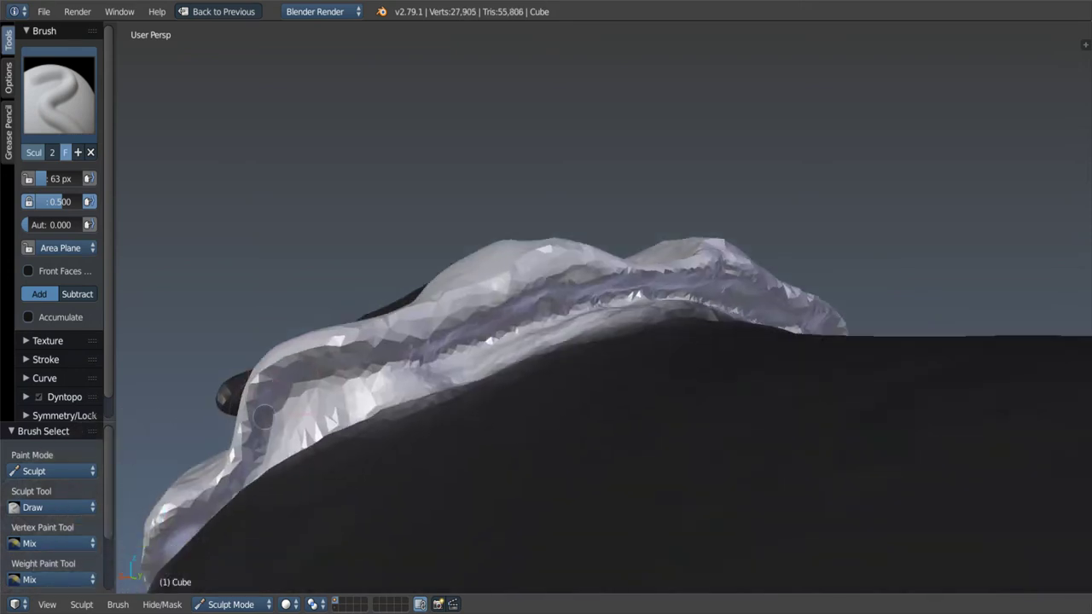
mouse_move(477, 350)
left_mouse_down("shift")
mouse_move(613, 300)
mouse_move(555, 310)
left_mouse_up("shift")
key("s")
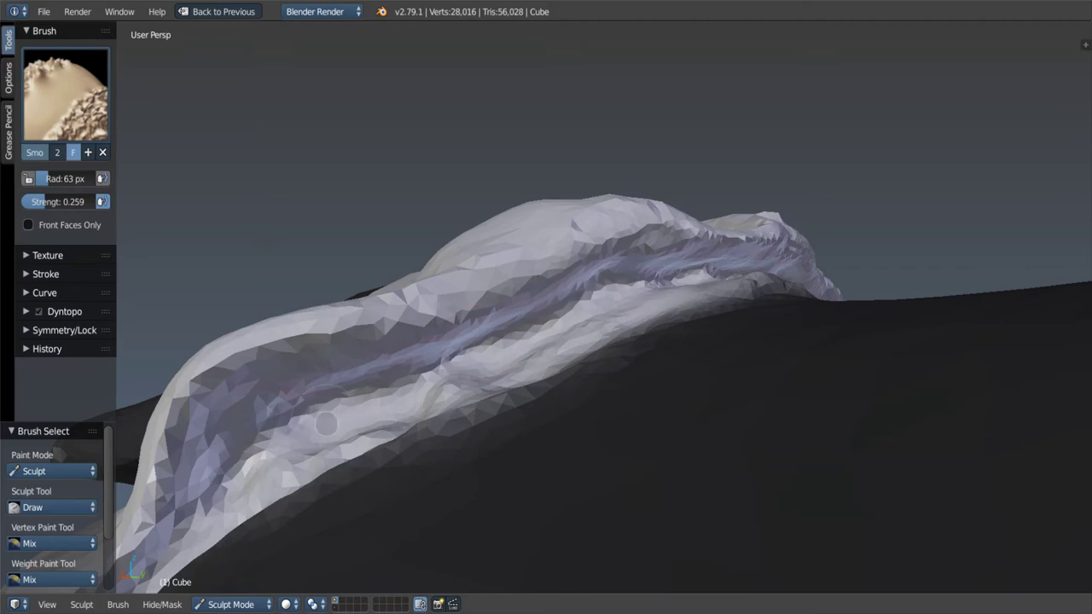
key("x")
mouse_move(326, 424)
middle_mouse_down()
mouse_move(334, 438)
mouse_move(290, 369)
mouse_move(421, 348)
mouse_move(439, 384)
mouse_move(361, 424)
mouse_move(392, 367)
mouse_move(340, 508)
middle_mouse_up()
Step: Build up clay along the grooved flap ridge, viewing it from many angles
key("c")
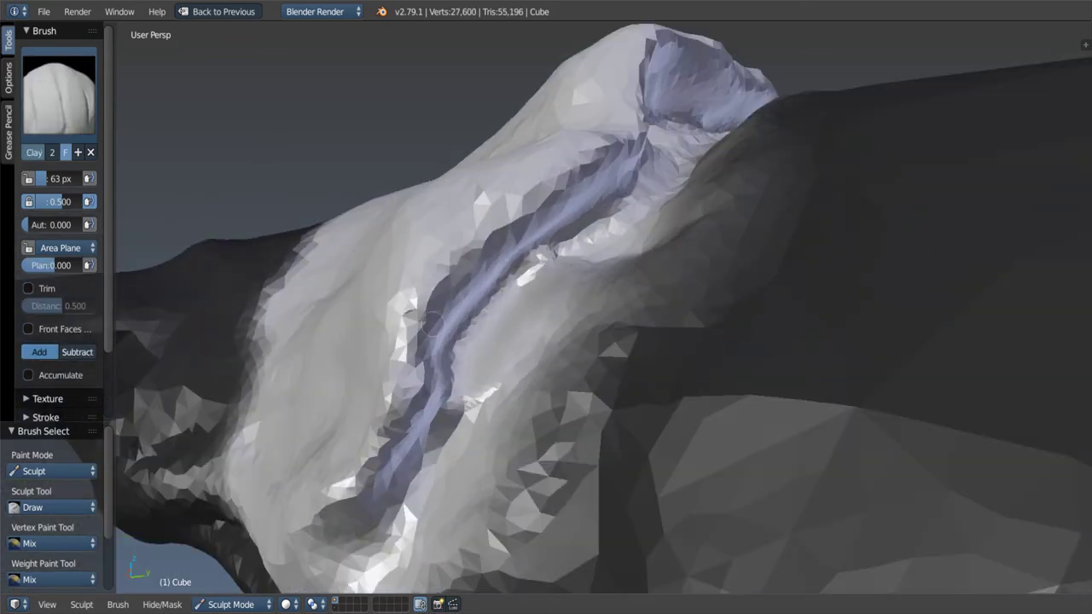
mouse_move(580, 198)
middle_mouse_down()
mouse_move(477, 314)
mouse_move(481, 348)
middle_mouse_up()
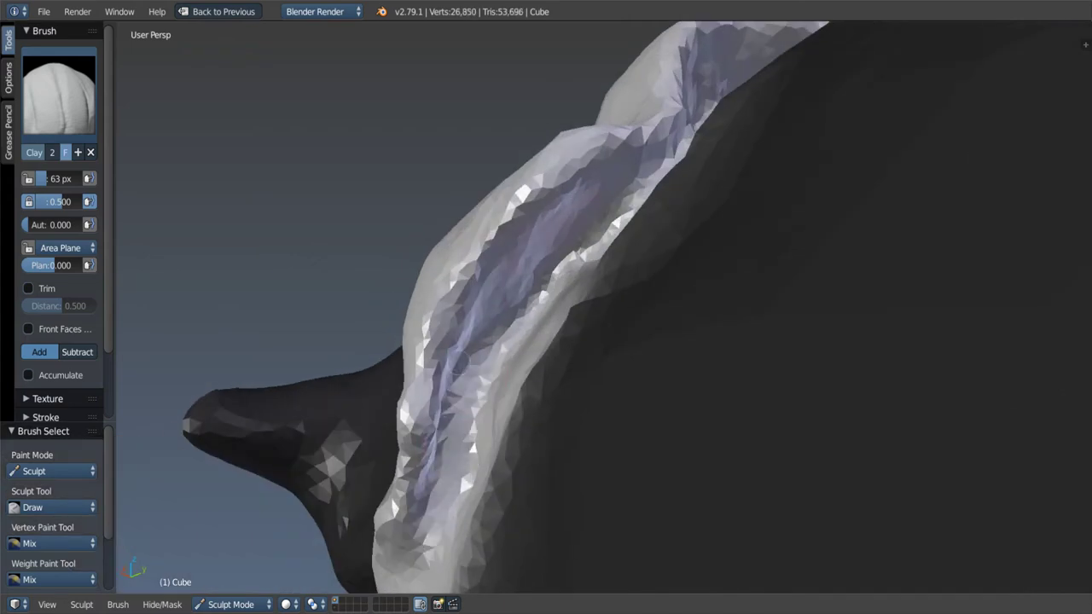
middle_click_drag(440, 488, 411, 583)
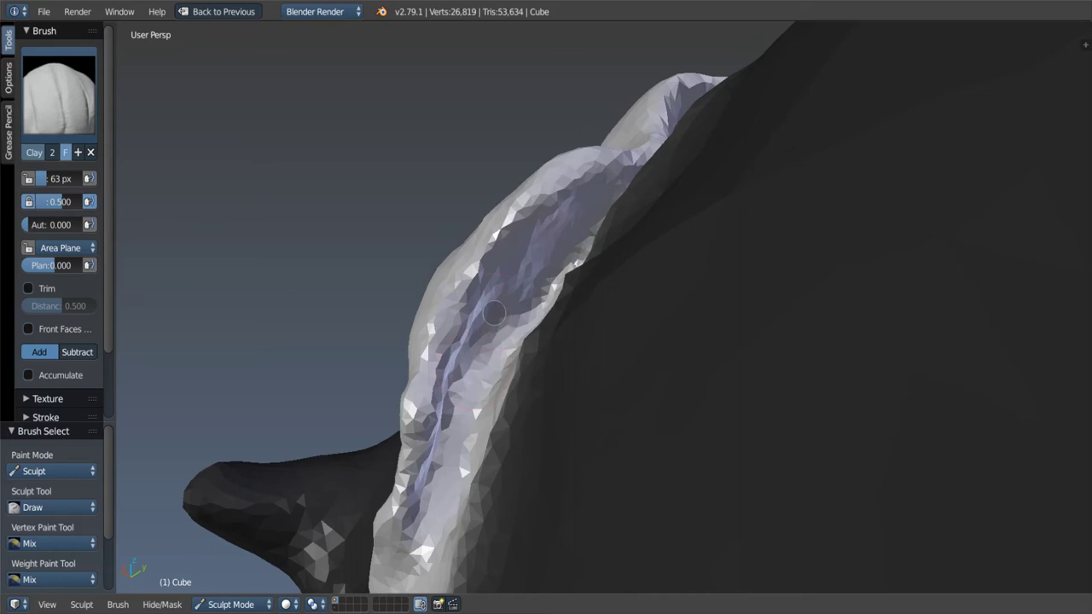
mouse_move(494, 313)
middle_mouse_down()
mouse_move(503, 285)
mouse_move(578, 260)
middle_mouse_up()
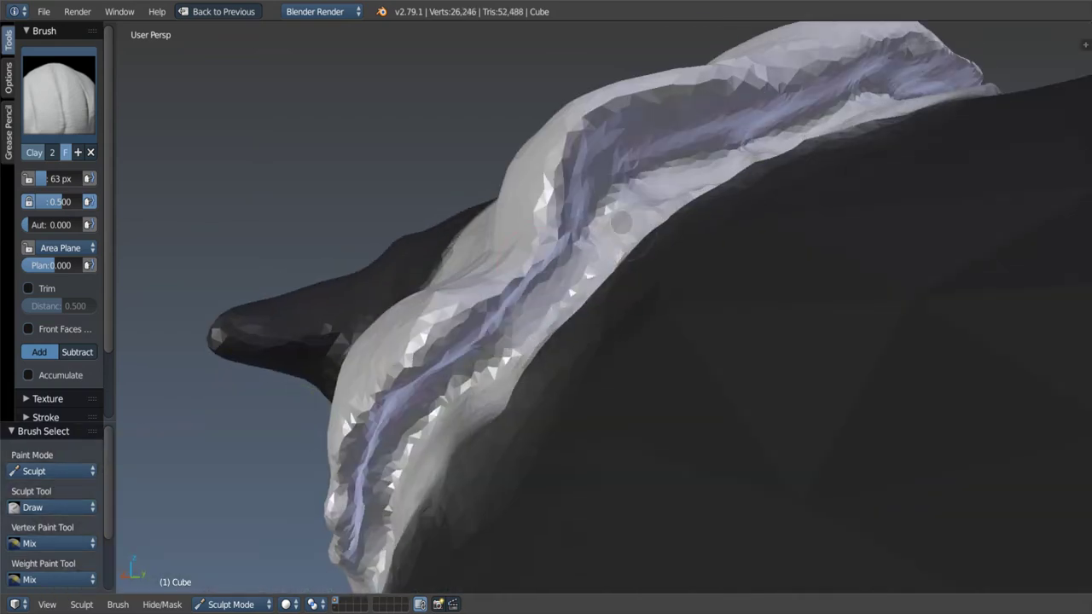
middle_click_drag(515, 287, 514, 320)
middle_click_drag(548, 213, 509, 259)
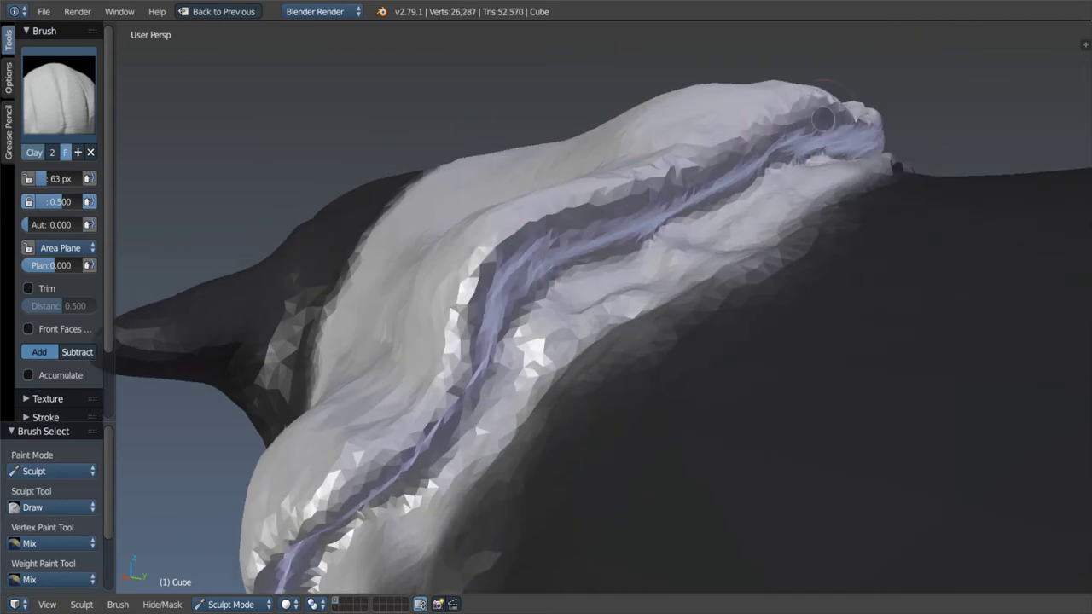
mouse_move(824, 119)
middle_mouse_down()
mouse_move(722, 176)
mouse_move(614, 315)
middle_mouse_up()
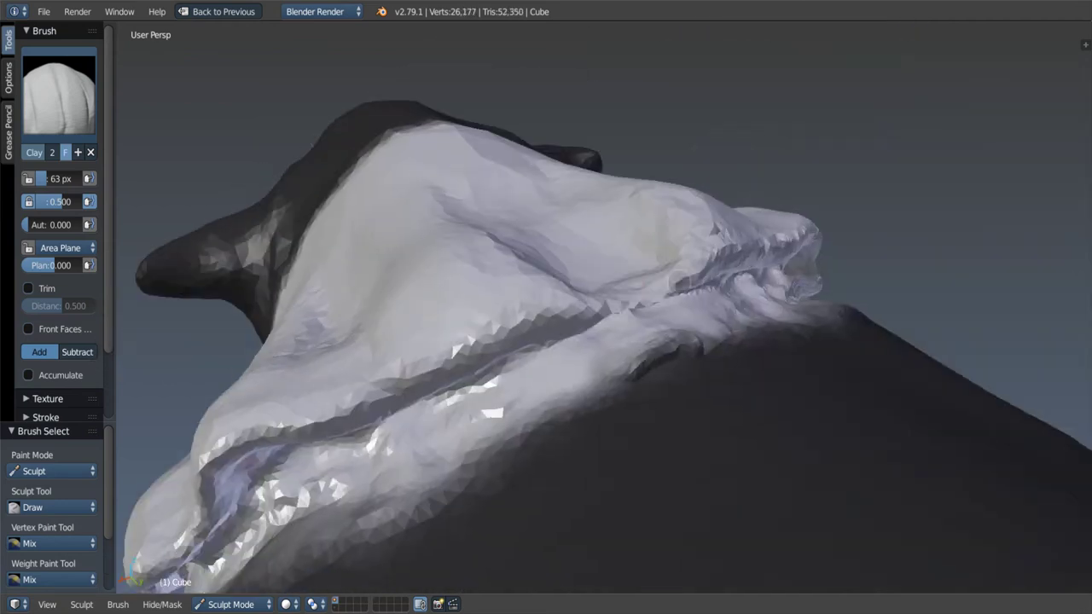
middle_click_drag(601, 273, 644, 209)
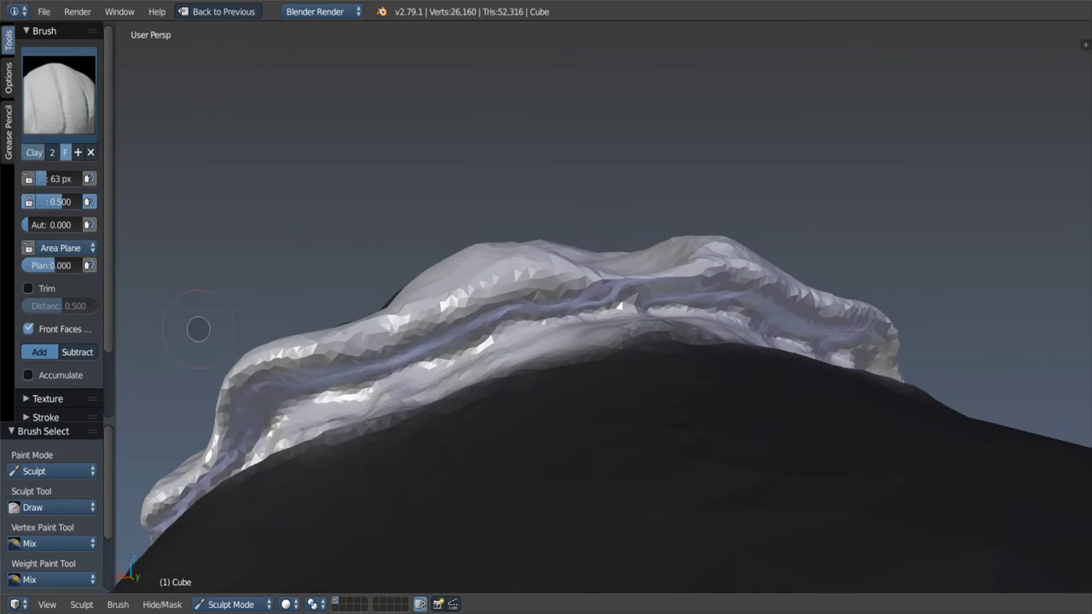
middle_click_drag(198, 329, 222, 256)
Step: Inflate the flap around the groove, then add more clay beneath the ridge
key("i")
middle_click_drag(655, 281, 612, 310)
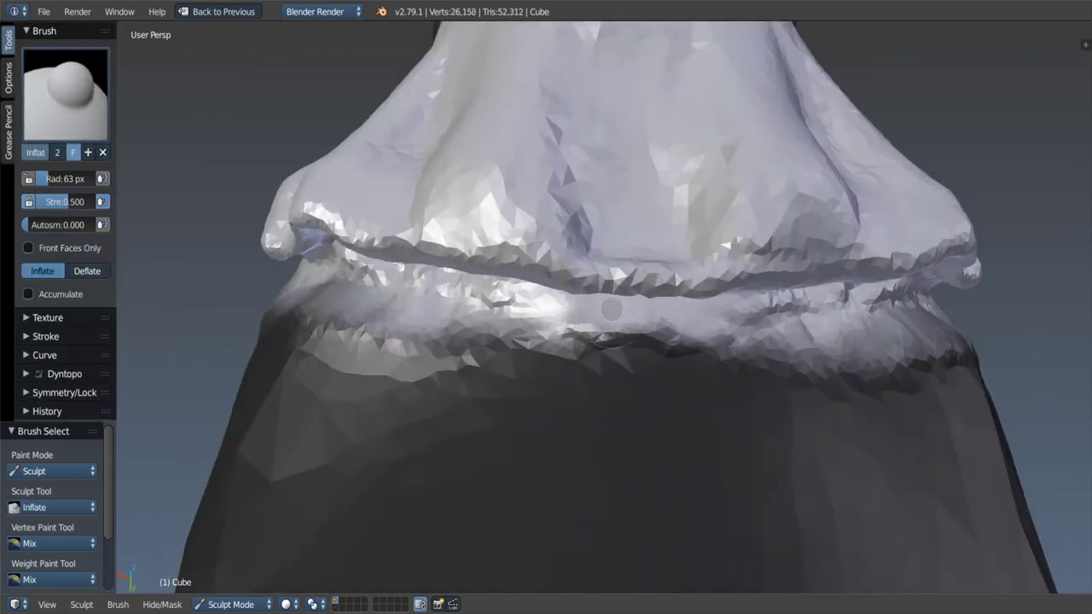
middle_click_drag(622, 251, 635, 256)
key("g")
key("i")
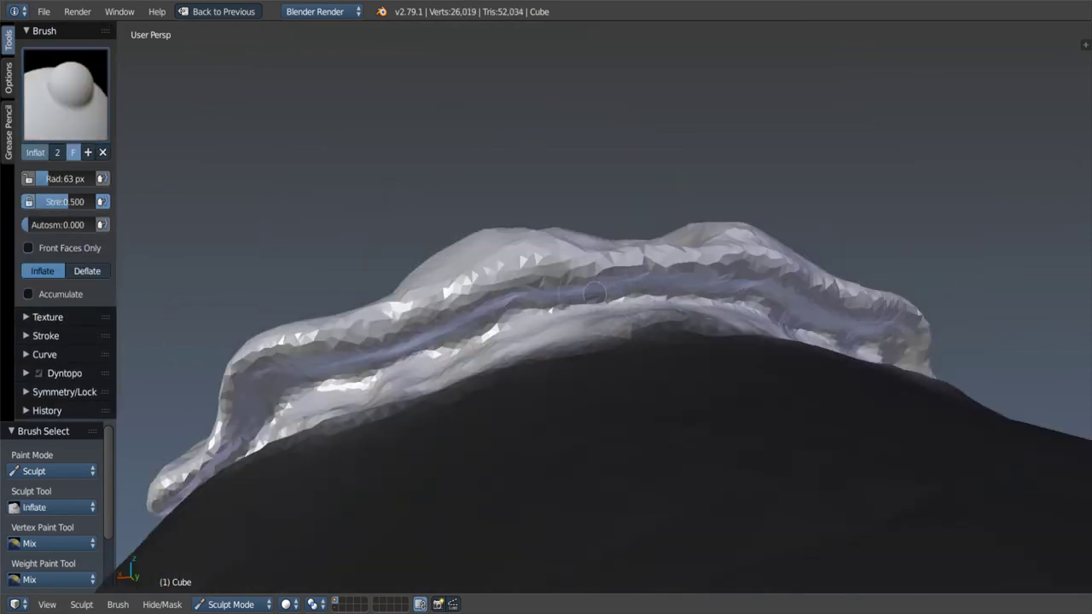
key("c")
middle_click_drag(475, 266, 585, 252)
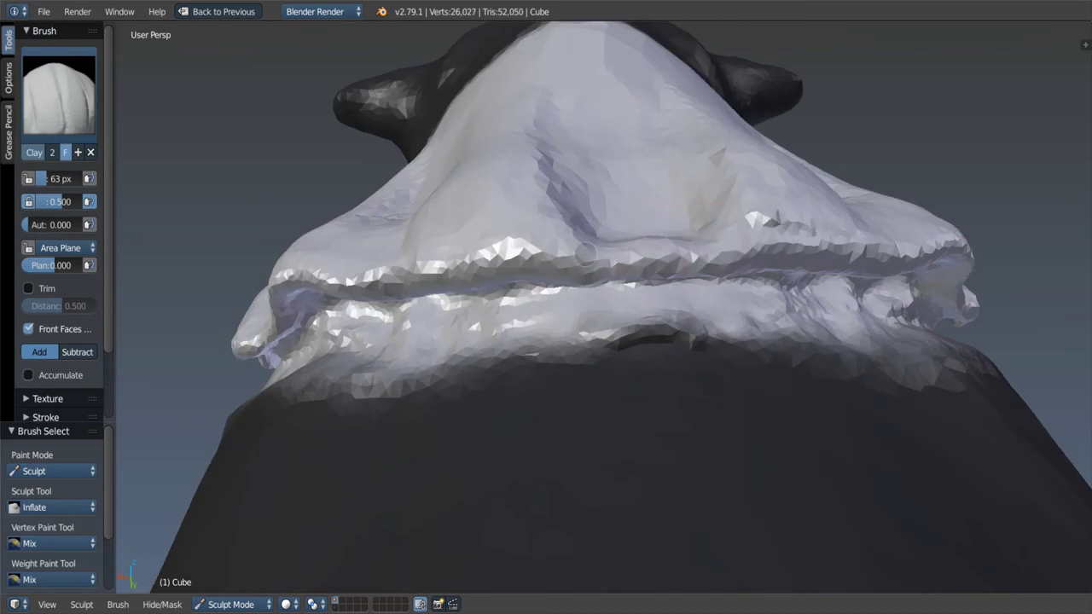
middle_click_drag(679, 247, 648, 220)
Step: Switch to the Grab brush and enlarge its radius
key("g")
key("f")
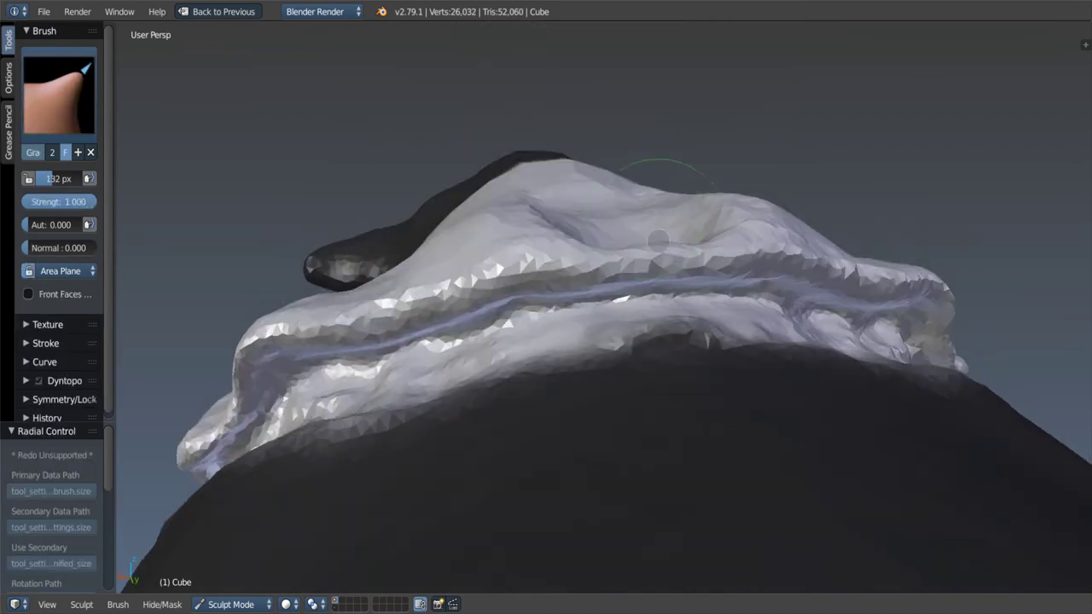
left_click_drag(686, 252, 682, 260)
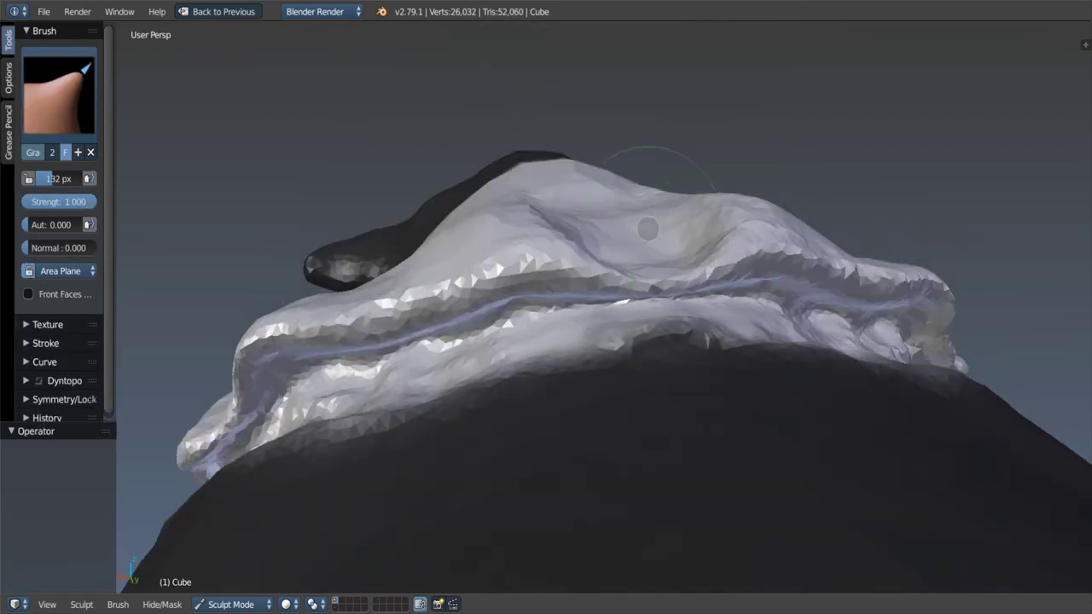
scroll(648, 228, "down", 5)
Step: Orbit out to view the whole body and enlarge the Grab brush radius
mouse_move(731, 227)
middle_mouse_down()
mouse_move(622, 256)
mouse_move(658, 293)
mouse_move(674, 344)
mouse_move(804, 347)
mouse_move(768, 329)
mouse_move(775, 282)
mouse_move(811, 298)
mouse_move(754, 322)
middle_mouse_up()
key("f")
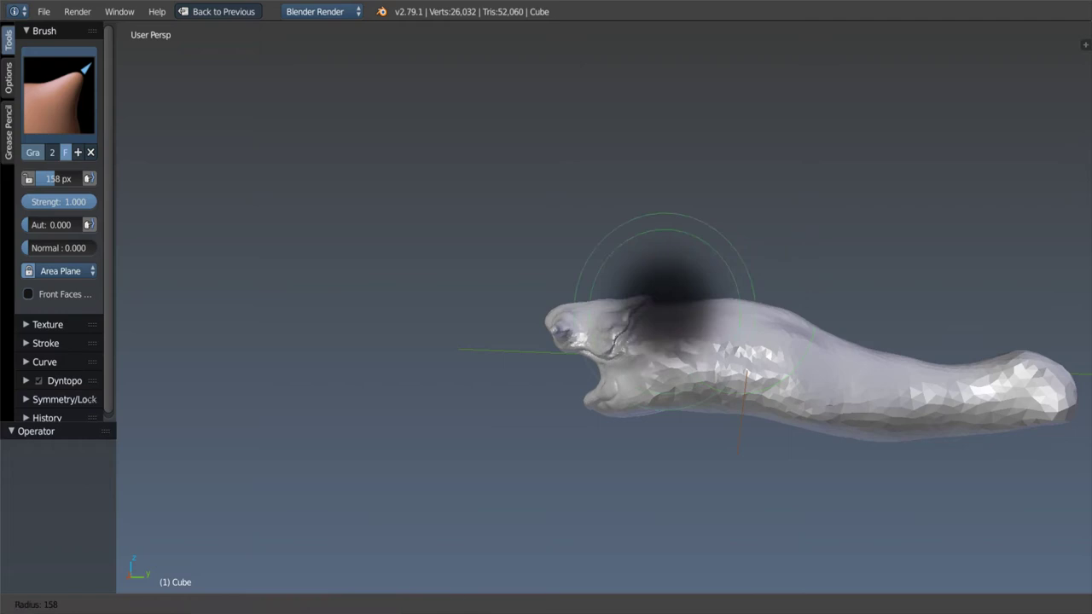
left_click(774, 320)
mouse_move(724, 303)
middle_mouse_down()
mouse_move(767, 401)
mouse_move(708, 376)
mouse_move(694, 382)
middle_mouse_up()
Step: Tilt the body diagonally toward its tail end and pick the Scrape brush at 177 px
key("s")
key("g")
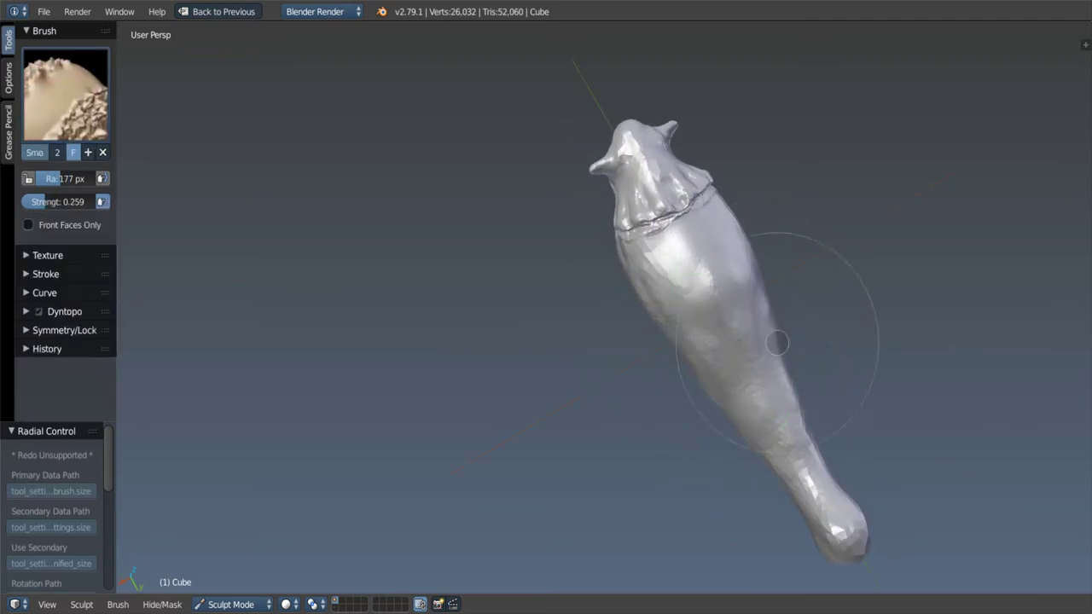
middle_click_drag(765, 318, 781, 326)
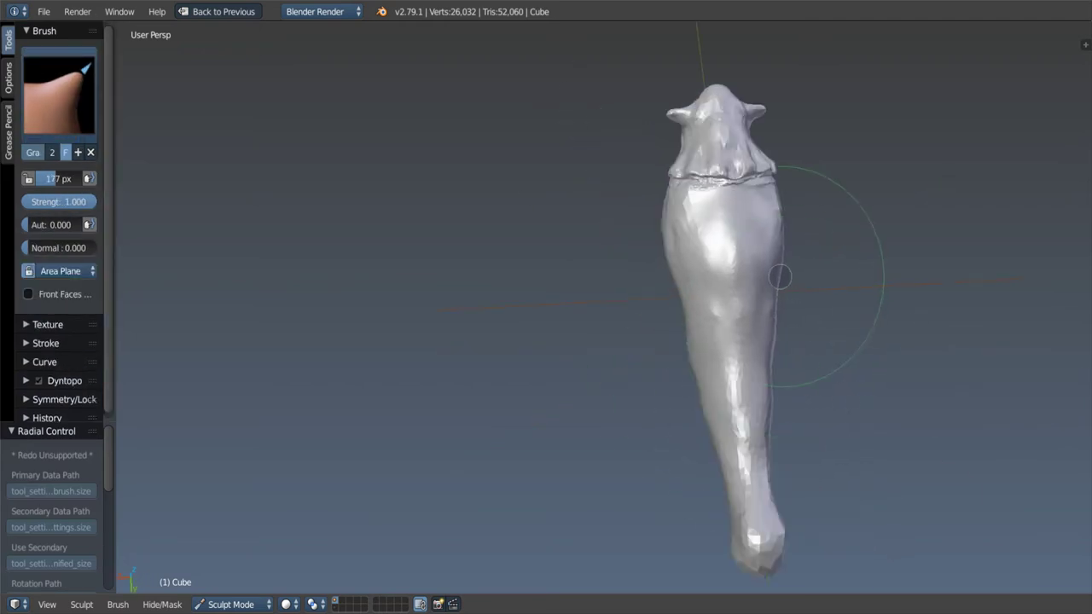
mouse_move(780, 276)
middle_mouse_down()
mouse_move(745, 367)
mouse_move(748, 356)
mouse_move(752, 384)
mouse_move(771, 400)
mouse_move(556, 293)
mouse_move(546, 330)
mouse_move(555, 244)
middle_mouse_up()
key("shift+t")
Step: Scrape the tail end smoother and set the Grab brush to 234 px
scroll(554, 292, "up", 2)
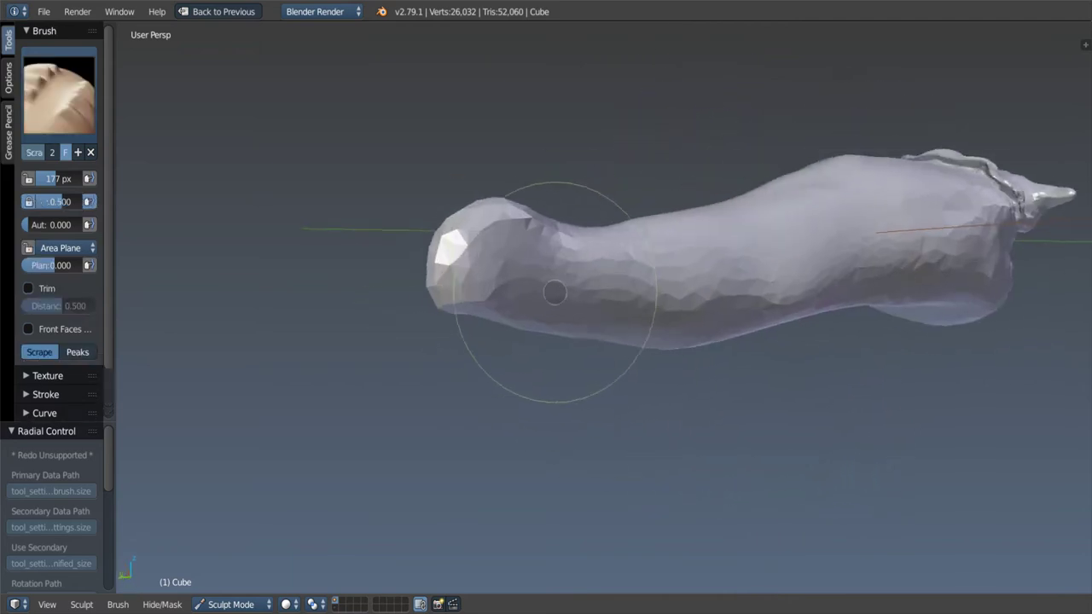
mouse_move(555, 292)
left_mouse_down()
mouse_move(670, 280)
mouse_move(756, 293)
left_mouse_up()
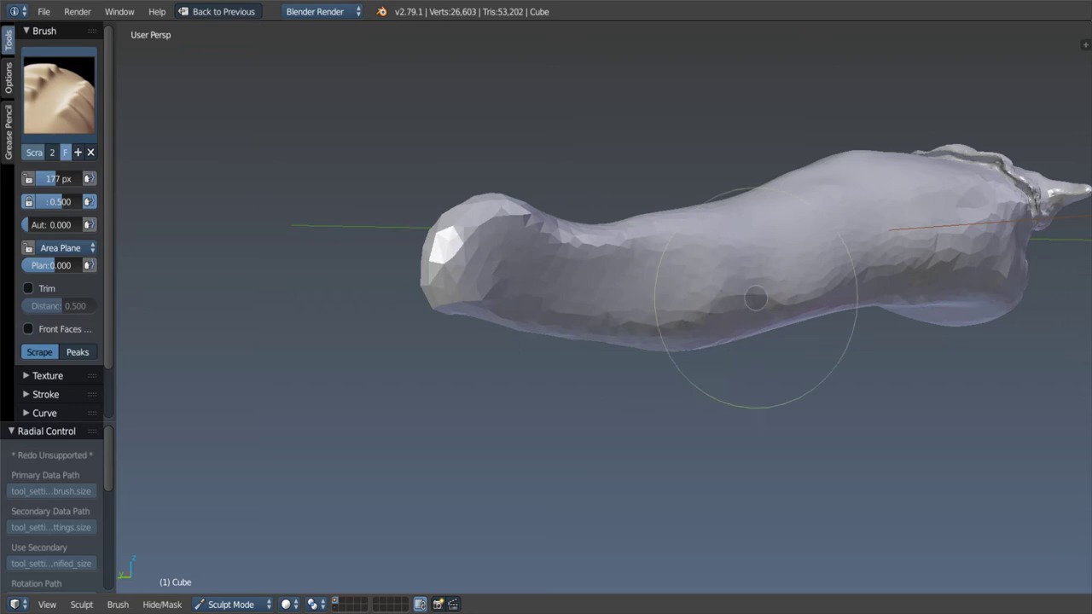
key("g")
key("f")
left_click(496, 246)
middle_click_drag(487, 244, 500, 225)
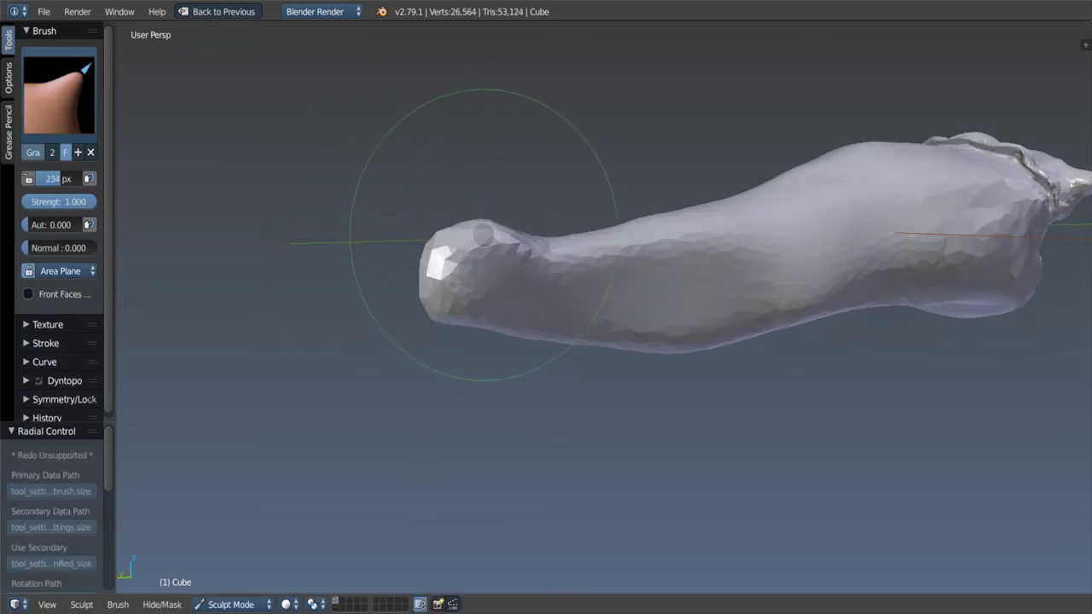
Step: Pull the crease behind the head up-left and reshape the body behind the jaw
mouse_move(427, 199)
middle_mouse_down()
mouse_move(597, 203)
mouse_move(438, 225)
mouse_move(454, 238)
middle_mouse_up()
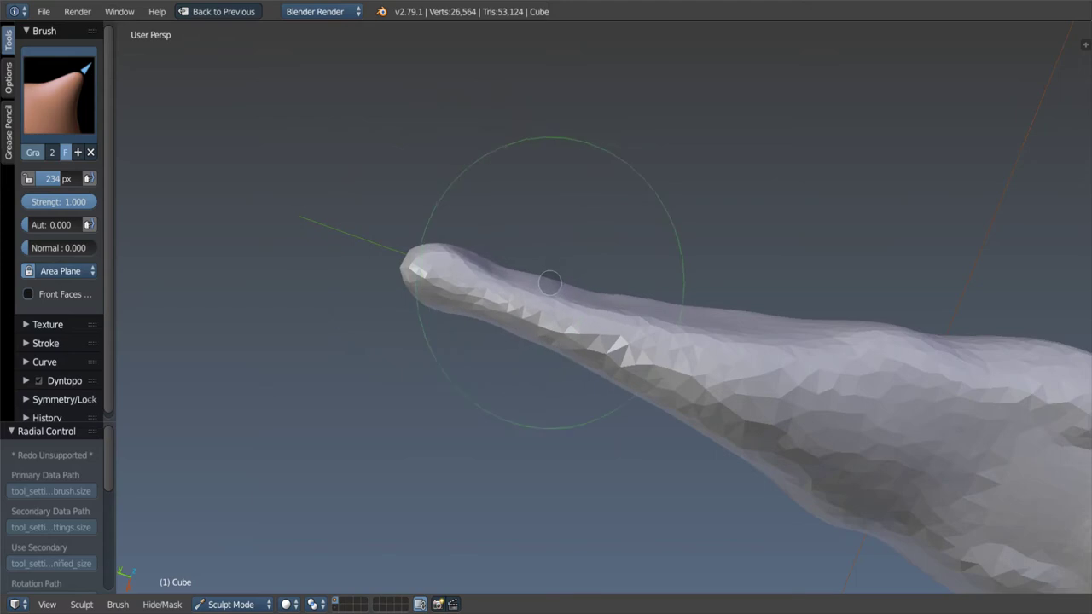
scroll(548, 285, "down", 5)
mouse_move(548, 285)
middle_mouse_down()
mouse_move(480, 231)
mouse_move(572, 244)
mouse_move(353, 280)
mouse_move(379, 326)
mouse_move(395, 302)
mouse_move(366, 281)
mouse_move(463, 244)
mouse_move(520, 247)
middle_mouse_up()
scroll(460, 267, "up", 4)
scroll(353, 281, "up", 2)
scroll(366, 280, "up", 3)
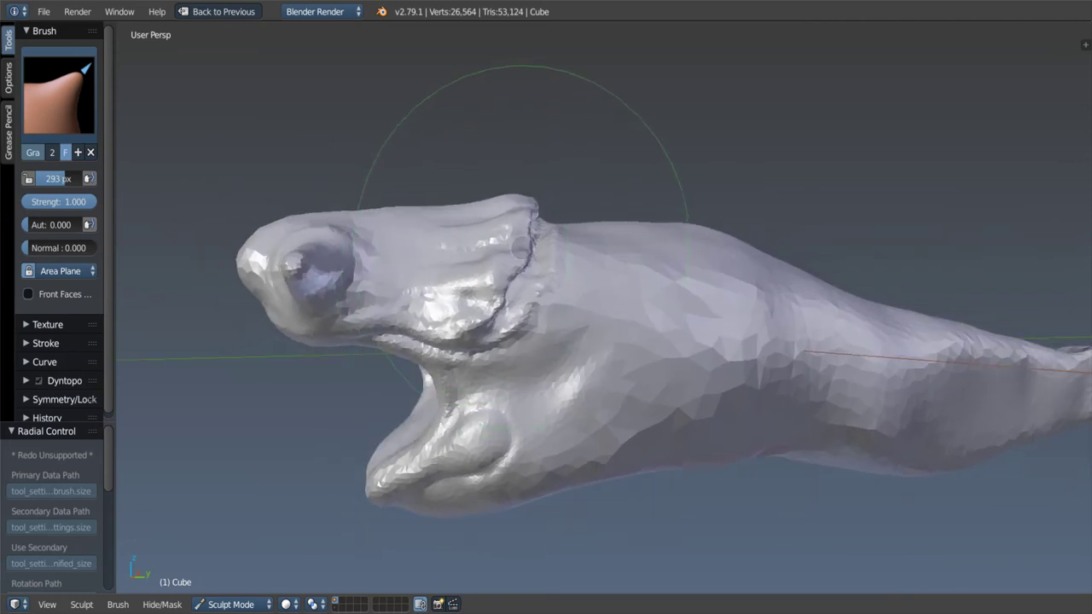
left_click_drag(517, 232, 508, 215)
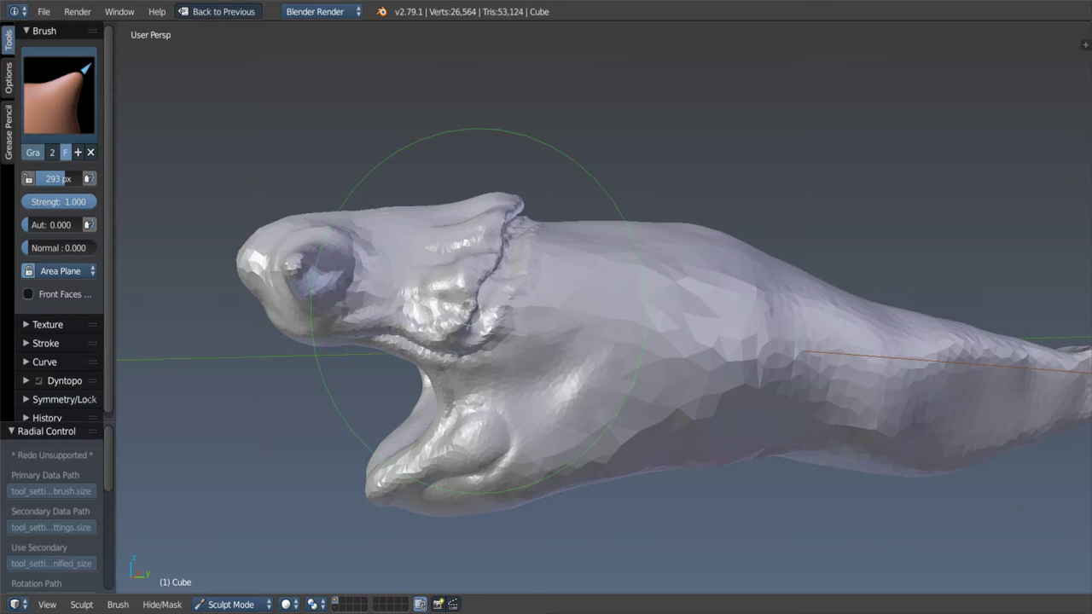
left_click_drag(480, 311, 489, 305)
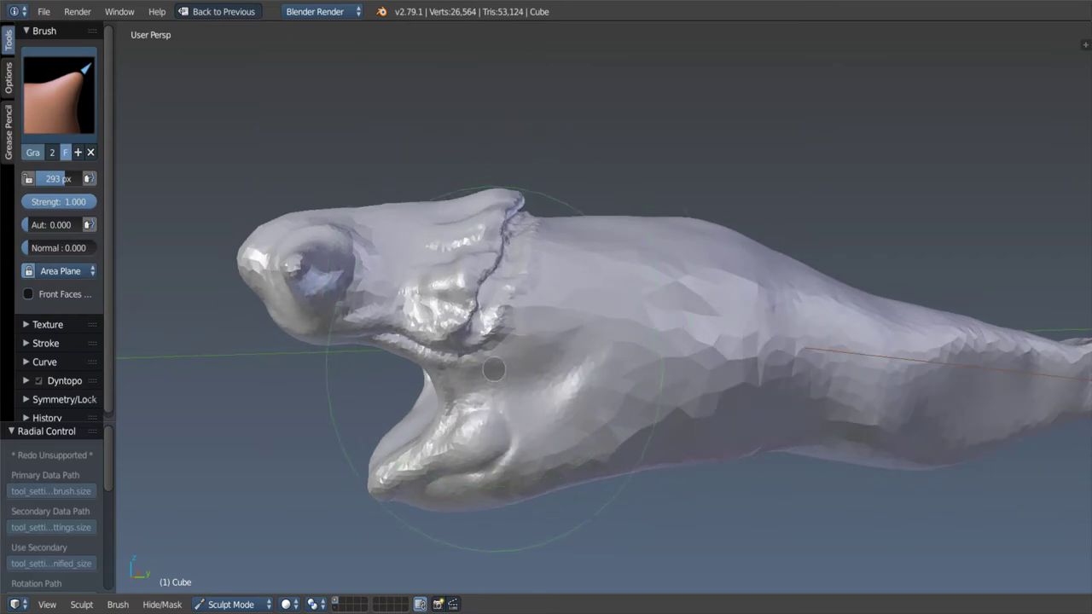
Step: Crease a deeper, sharper groove along the gill line with a smaller Crease brush
key("shift+c")
key("f")
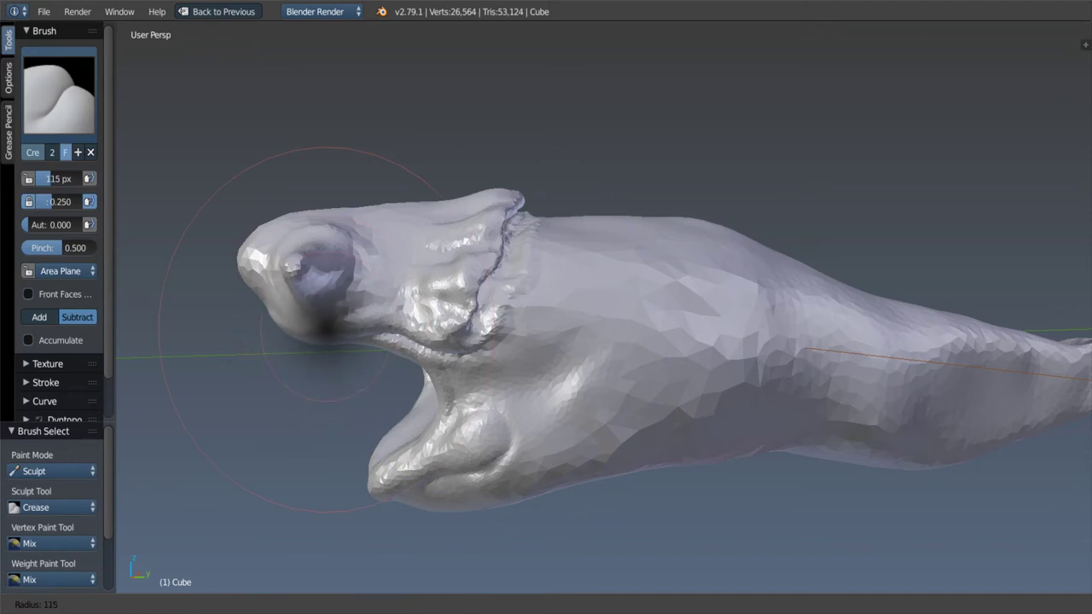
left_click(423, 329)
scroll(476, 356, "up", 4)
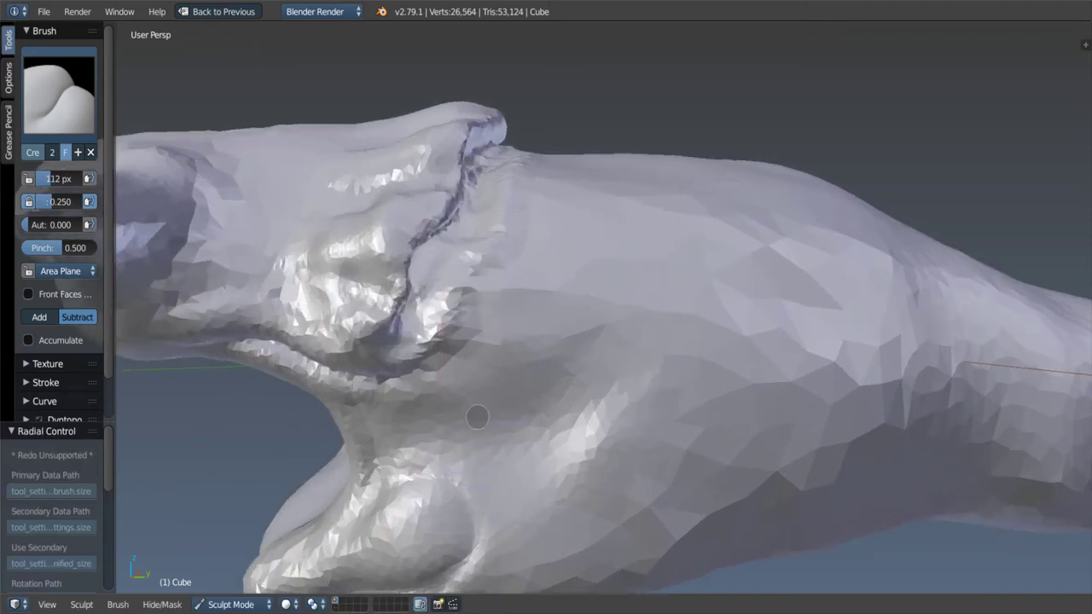
scroll(548, 314, "up", 2)
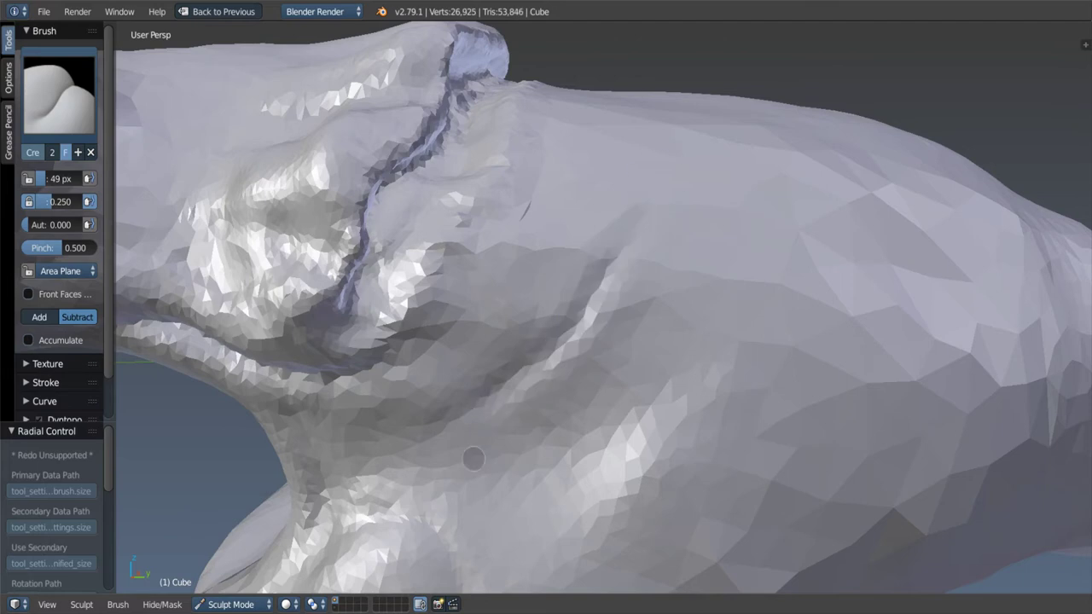
left_click_drag(533, 388, 572, 342)
middle_click_drag(575, 365, 589, 346)
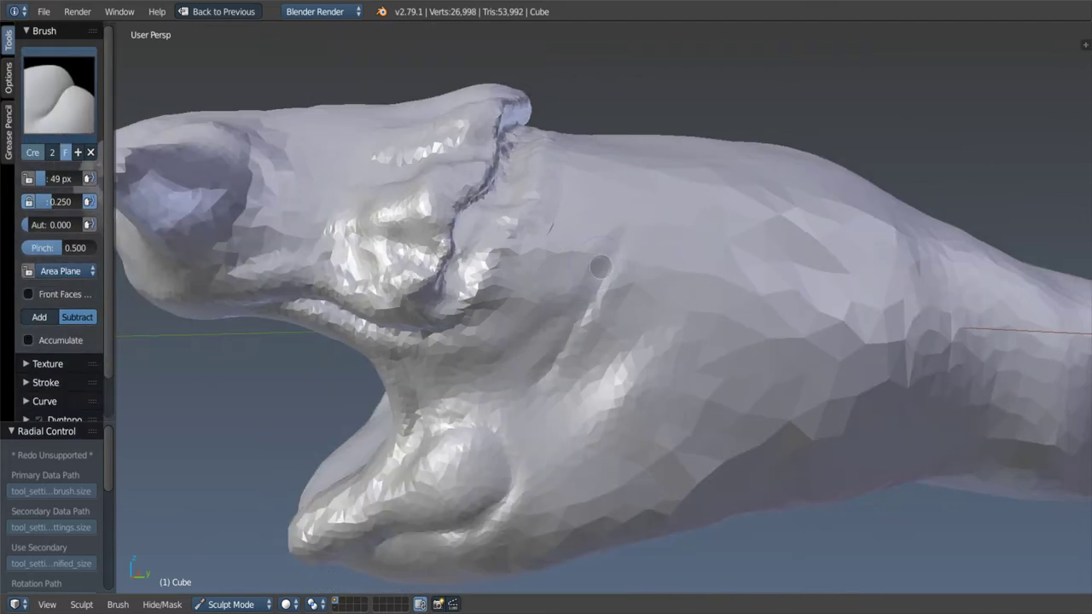
scroll(602, 326, "up", 3)
middle_click_drag(607, 285, 585, 330)
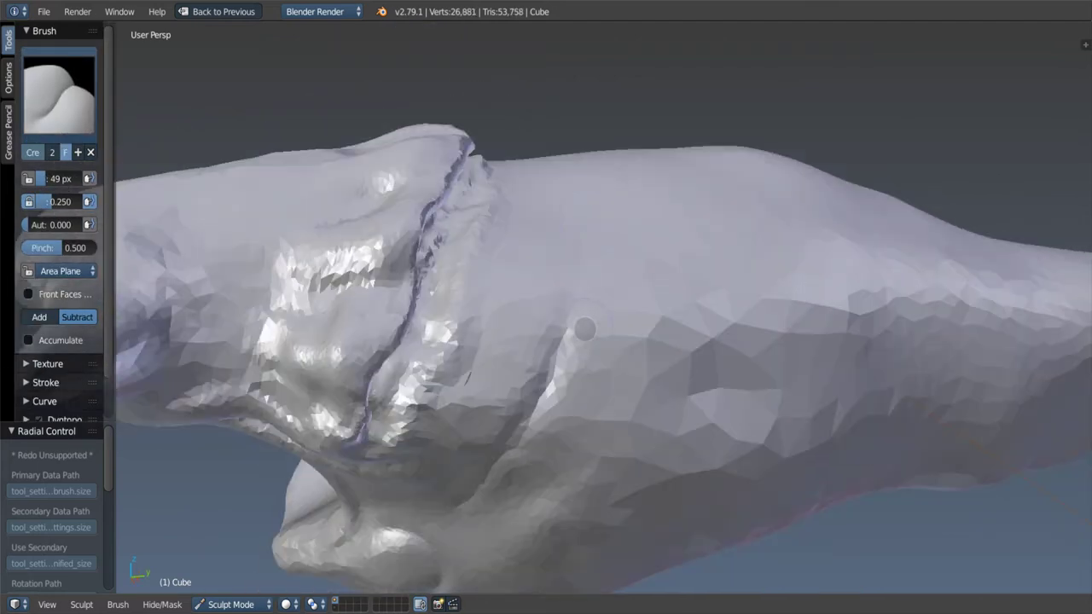
mouse_move(584, 204)
middle_mouse_down()
mouse_move(561, 227)
mouse_move(580, 348)
mouse_move(578, 239)
mouse_move(549, 242)
middle_mouse_up()
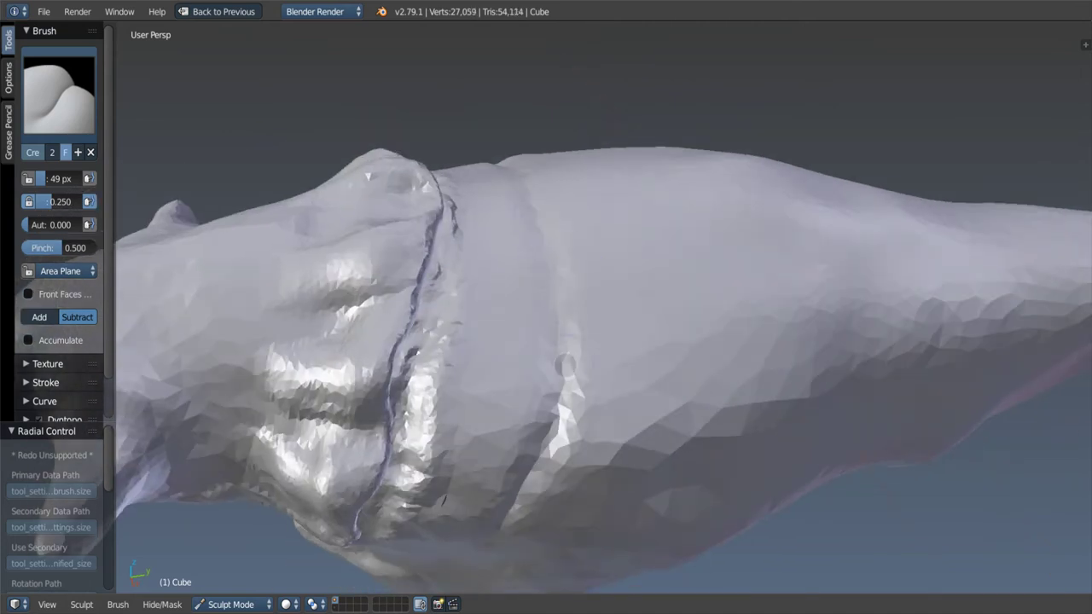
Step: Switch to the Scrape brush and flatten around the gill groove from closer views
middle_click_drag(535, 441, 542, 347)
mouse_move(538, 290)
middle_mouse_down()
mouse_move(487, 313)
mouse_move(433, 397)
middle_mouse_up()
key("shift+t")
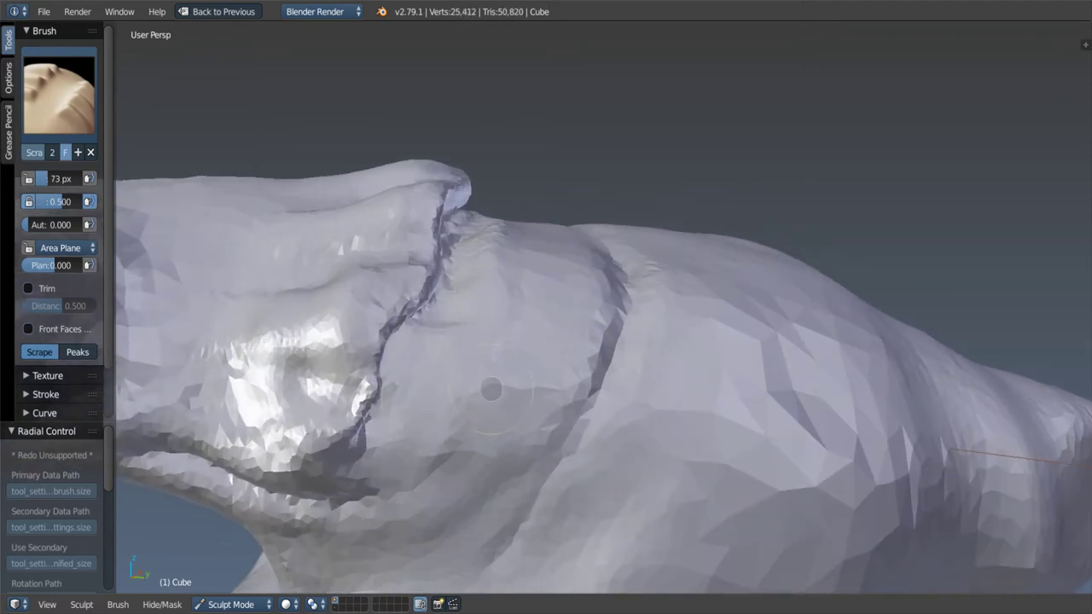
mouse_move(491, 390)
middle_mouse_down()
mouse_move(482, 268)
mouse_move(487, 332)
mouse_move(452, 341)
mouse_move(481, 276)
mouse_move(510, 368)
mouse_move(480, 370)
mouse_move(495, 384)
middle_mouse_up()
scroll(502, 401, "down", 4)
scroll(502, 401, "up", 3)
Step: Add light Clay strokes along the gill ridge beside the groove
scroll(495, 402, "up", 3)
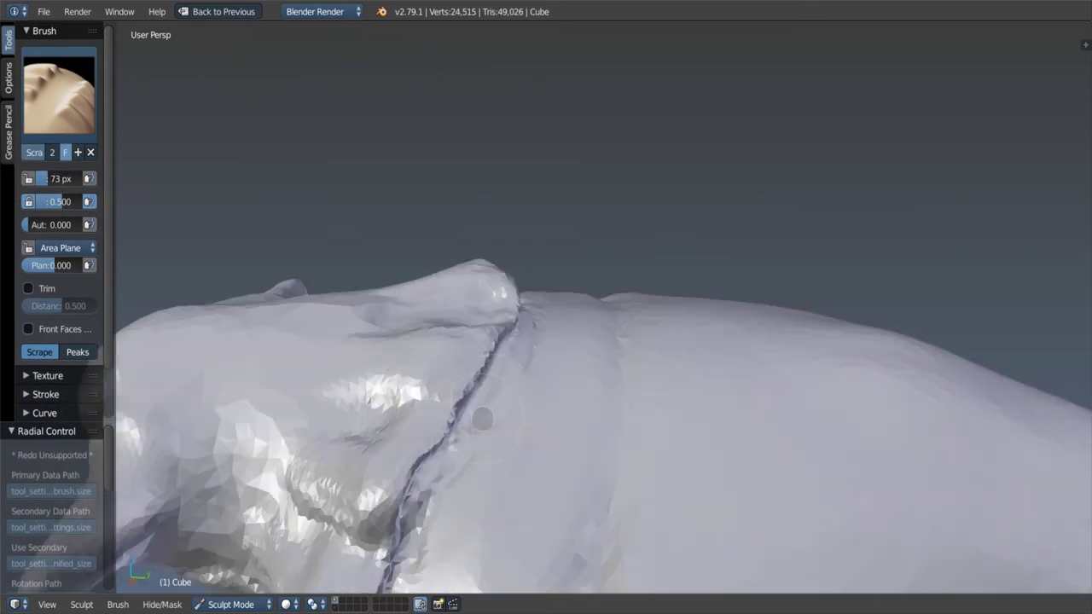
scroll(477, 404, "up", 2)
key("c")
middle_click_drag(487, 417, 479, 412)
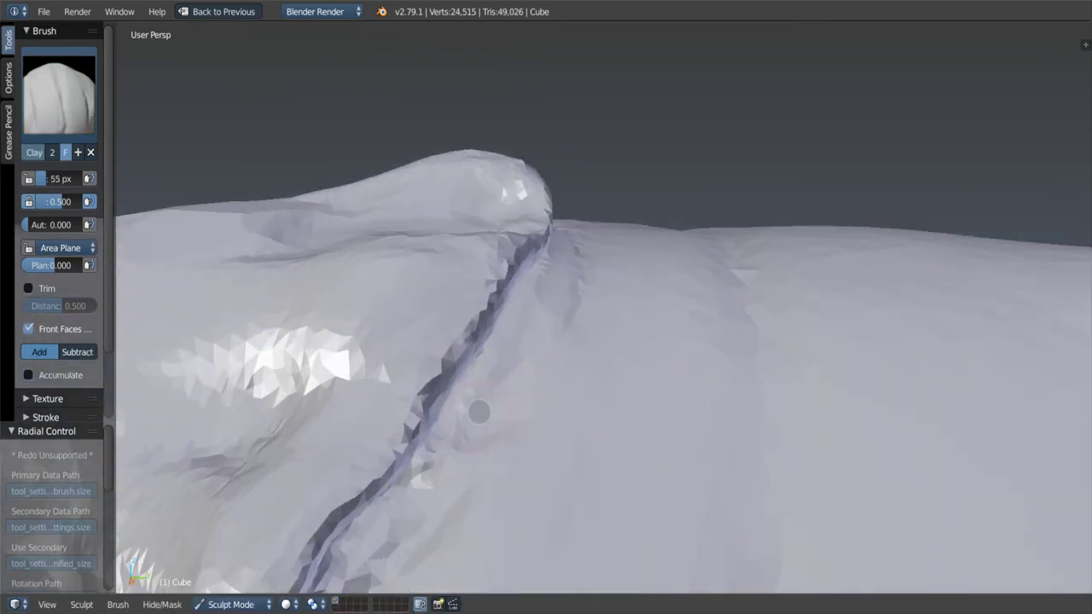
middle_click_drag(536, 342, 458, 451)
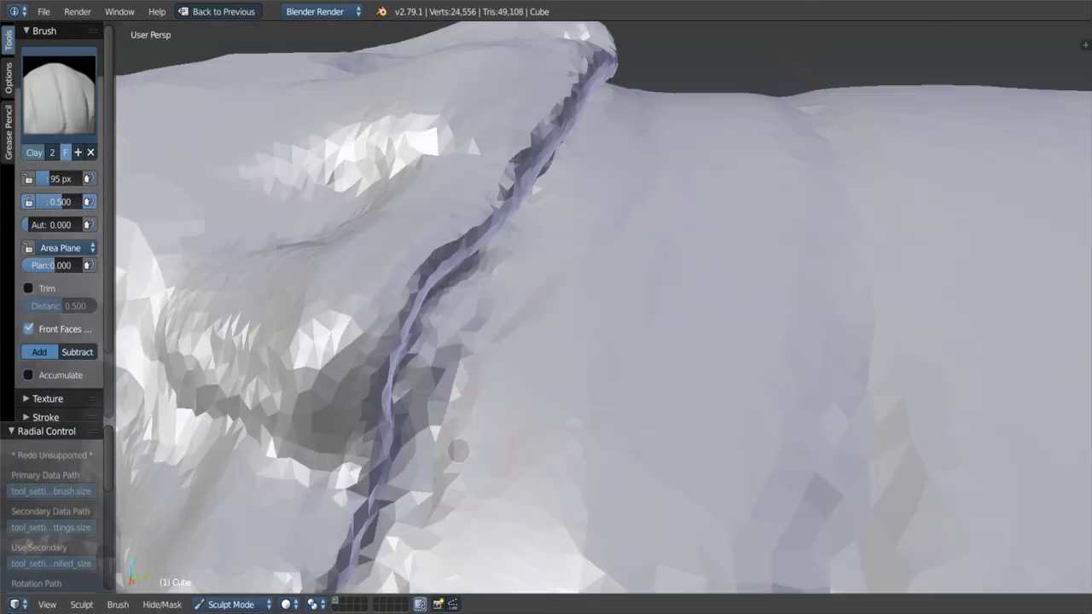
mouse_move(544, 265)
middle_mouse_down()
mouse_move(492, 343)
mouse_move(542, 344)
middle_mouse_up()
Step: Zoom in closer on the gill ridge and switch to the Mask brush
scroll(452, 384, "down", 8)
scroll(487, 353, "up", 1)
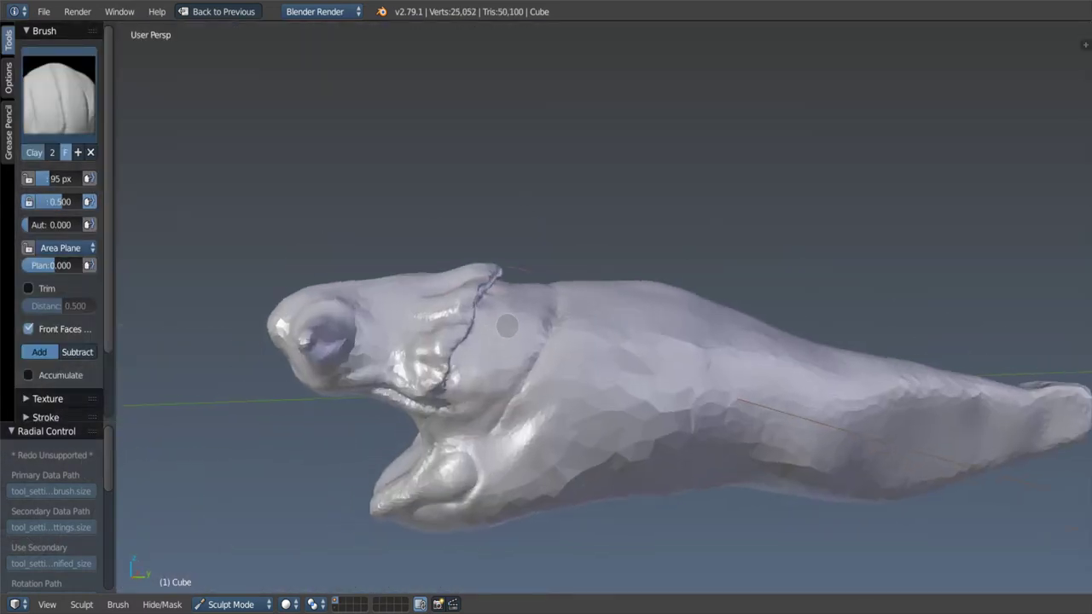
scroll(504, 341, "up", 1)
scroll(521, 333, "up", 1)
scroll(537, 322, "up", 1)
scroll(538, 333, "up", 1)
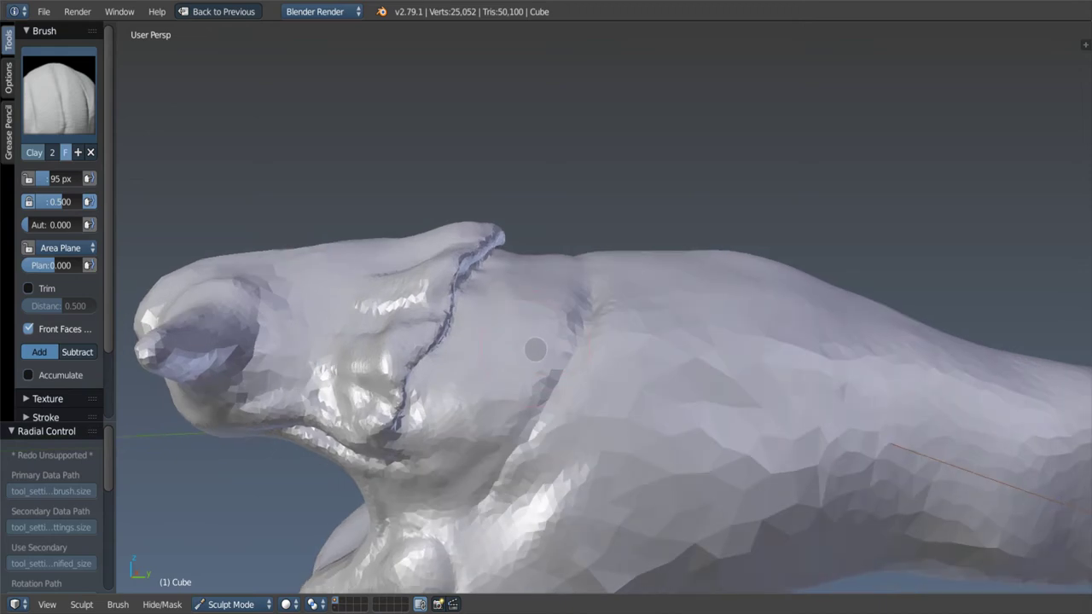
key("m")
scroll(477, 426, "up", 2)
Step: Paint a thick vertical mask band down the neck, from top to bottom behind the groove
mouse_move(452, 497)
left_mouse_down()
mouse_move(507, 444)
mouse_move(592, 259)
left_mouse_up()
middle_click_drag(585, 233, 546, 239)
mouse_move(532, 151)
left_mouse_down()
mouse_move(477, 522)
mouse_move(578, 250)
mouse_move(509, 371)
mouse_move(505, 207)
left_mouse_up()
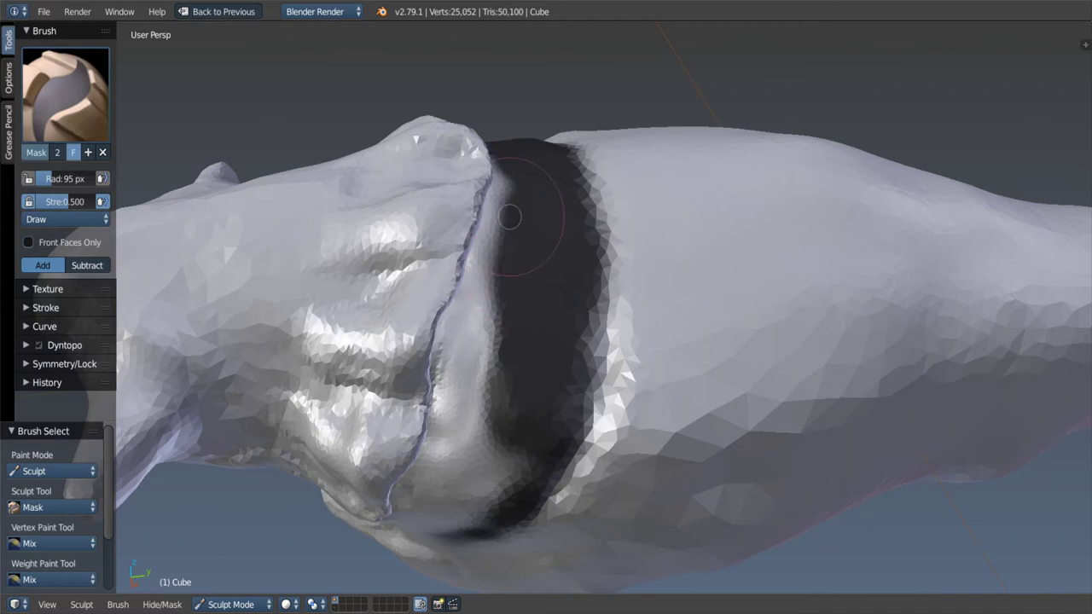
mouse_move(504, 207)
middle_mouse_down()
mouse_move(502, 361)
mouse_move(494, 307)
middle_mouse_up()
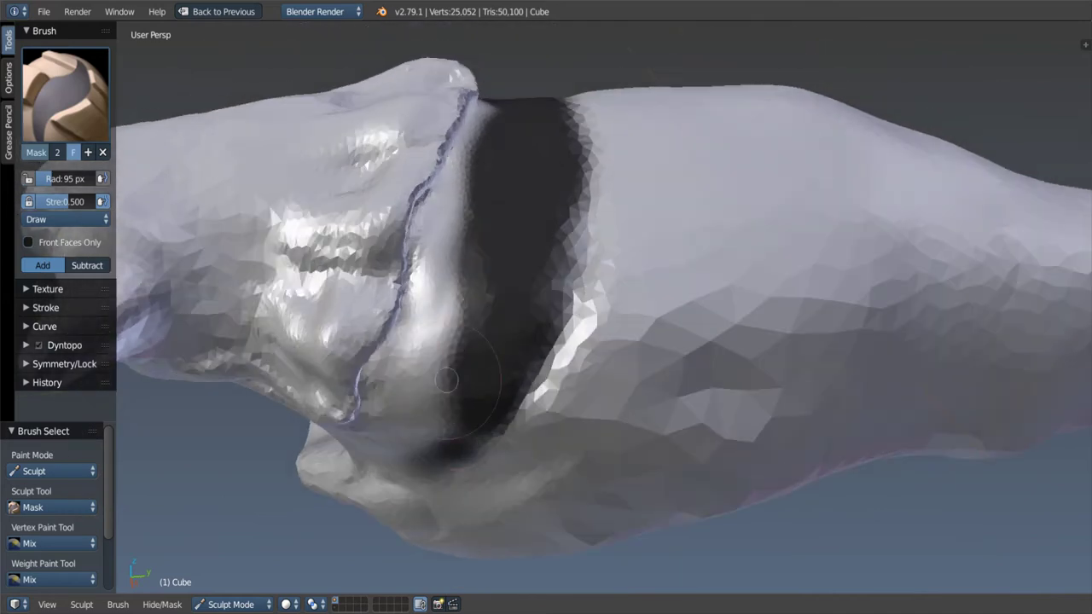
left_click_drag(433, 353, 383, 453)
middle_click_drag(384, 452, 393, 401)
left_click_drag(393, 401, 381, 483)
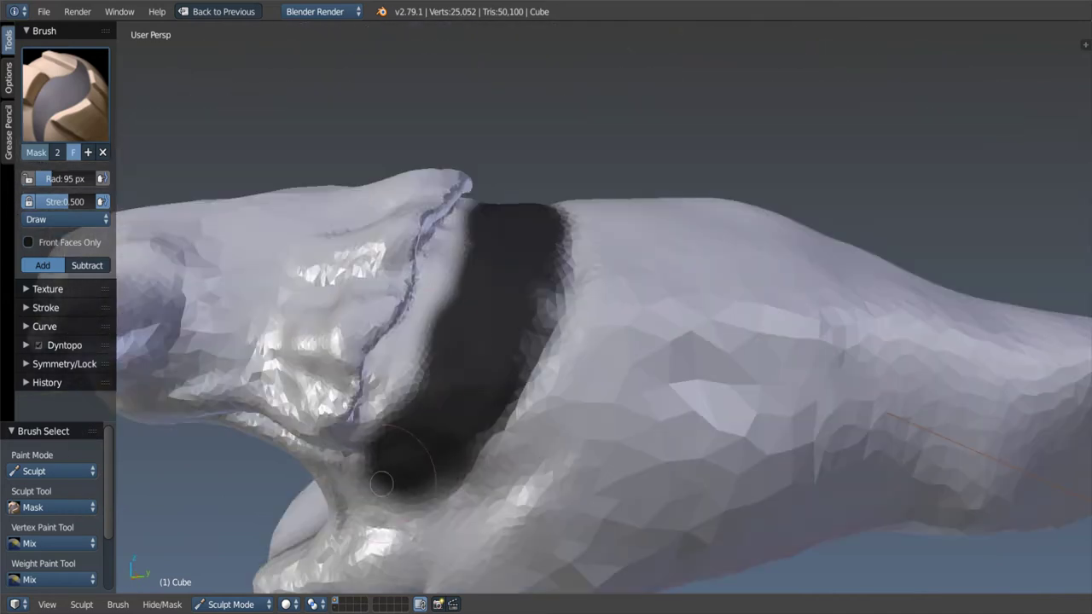
mouse_move(452, 293)
middle_mouse_down()
mouse_move(453, 366)
mouse_move(478, 302)
mouse_move(463, 297)
mouse_move(475, 273)
mouse_move(441, 300)
mouse_move(536, 258)
middle_mouse_up()
Step: Invert the mask and set up the Snake Hook brush at 152 px
key("ctrl+i")
mouse_move(635, 199)
middle_mouse_down()
mouse_move(556, 288)
mouse_move(571, 231)
mouse_move(572, 294)
middle_mouse_up()
key("k")
key("f")
left_click(578, 321)
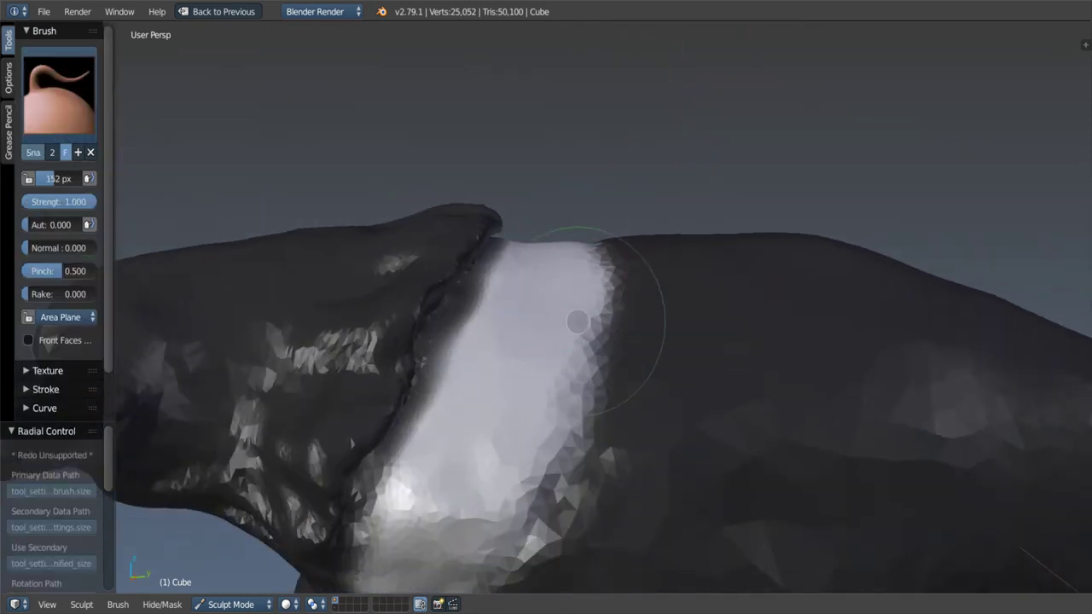
middle_click_drag(556, 342, 536, 308)
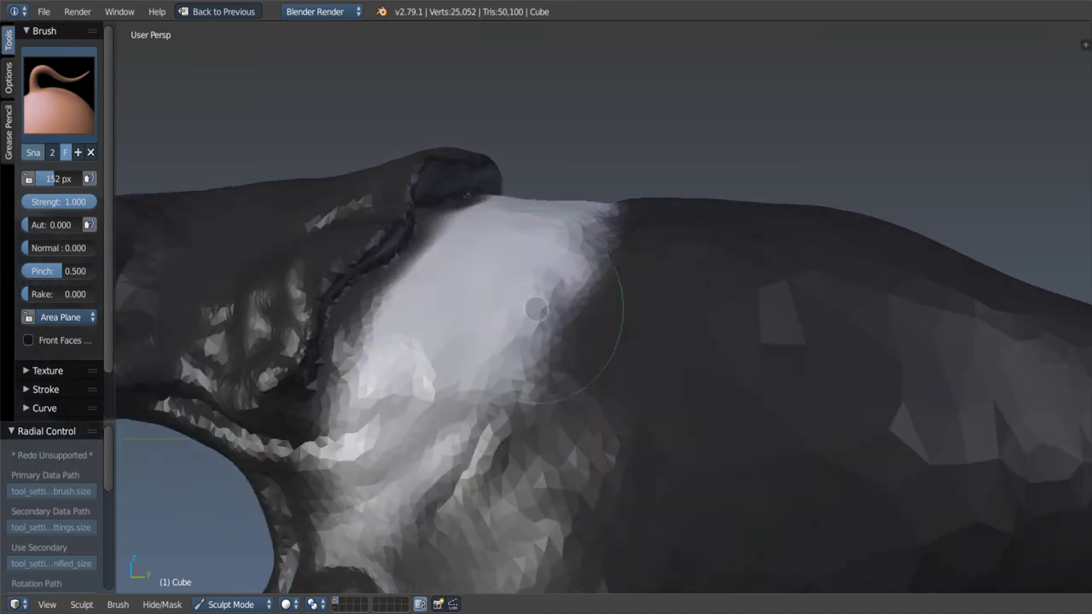
Step: Pull the unmasked neck band outward into a raised flap
scroll(514, 365, "down", 5)
mouse_move(514, 365)
middle_mouse_down()
mouse_move(524, 146)
mouse_move(520, 209)
middle_mouse_up()
scroll(513, 281, "up", 3)
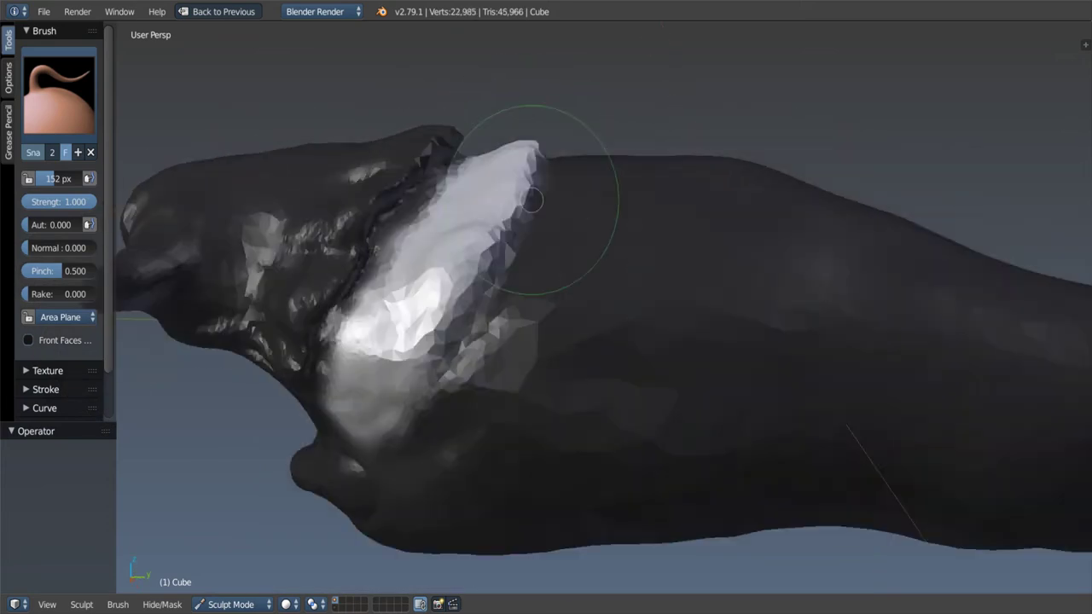
mouse_move(507, 300)
middle_mouse_down()
mouse_move(572, 414)
mouse_move(480, 244)
mouse_move(503, 344)
mouse_move(532, 373)
middle_mouse_up()
Step: Sharpen the gill flap's edge with Crease brush strokes at 85 px
key("shift+c")
key("f")
left_click(486, 341)
middle_click_drag(487, 341, 511, 360)
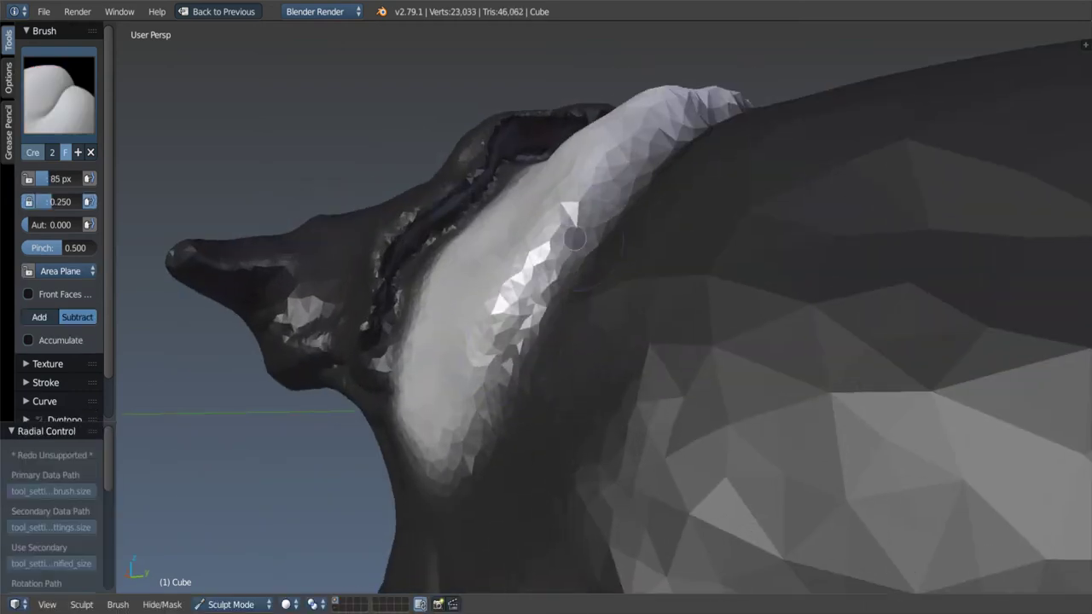
mouse_move(578, 242)
middle_mouse_down()
mouse_move(586, 251)
mouse_move(576, 216)
mouse_move(631, 179)
middle_mouse_up()
left_click_drag(632, 180, 665, 166)
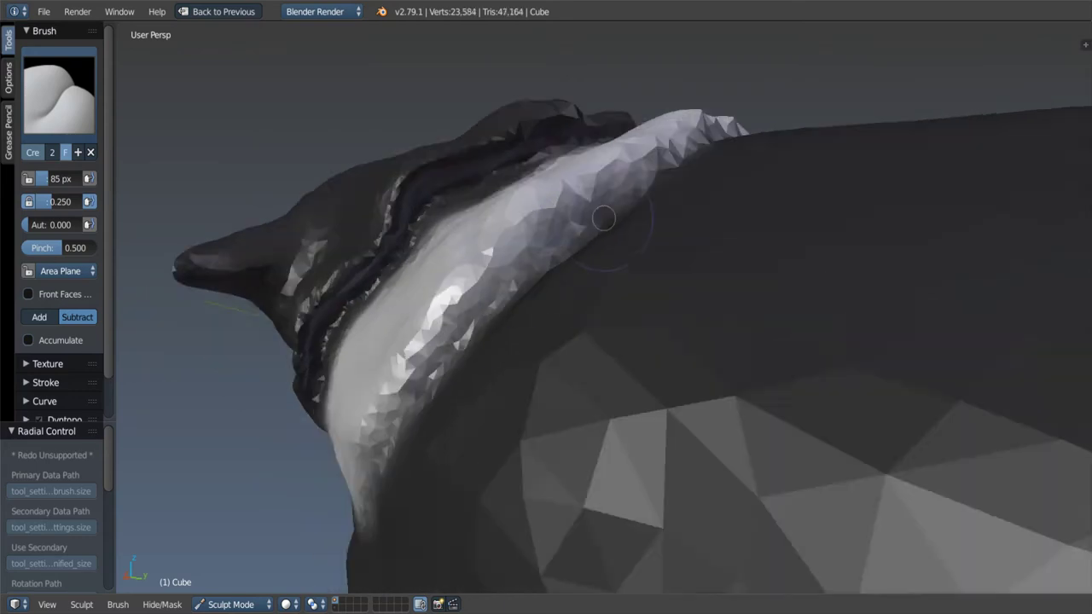
mouse_move(666, 167)
middle_mouse_down()
mouse_move(699, 150)
mouse_move(674, 179)
middle_mouse_up()
mouse_move(674, 179)
left_mouse_down()
mouse_move(649, 209)
mouse_move(592, 209)
left_mouse_up()
Step: Thicken the flap and build up its rim with Clay strokes
key("c")
middle_click_drag(592, 209, 627, 158)
left_click_drag(770, 101, 759, 109)
middle_click_drag(759, 109, 734, 131)
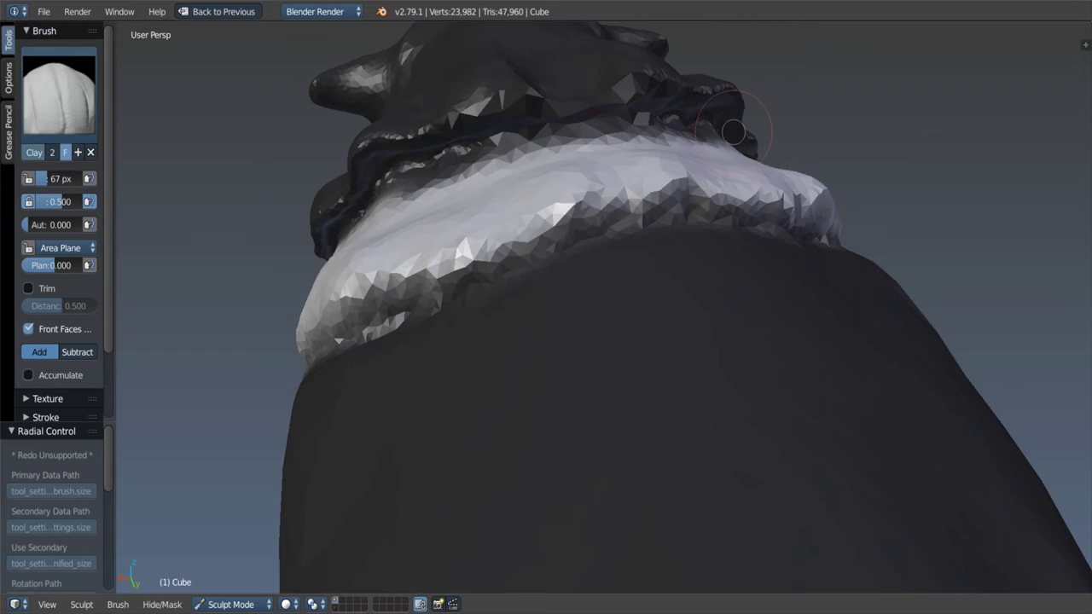
middle_click_drag(476, 261, 423, 273)
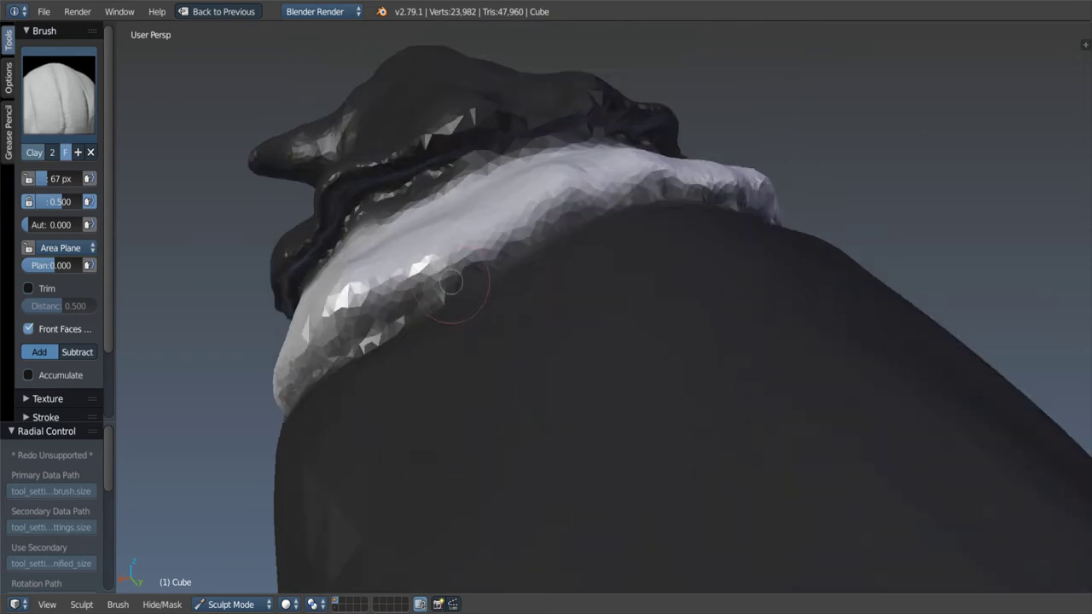
key("m")
mouse_move(450, 287)
middle_mouse_down()
mouse_move(410, 310)
mouse_move(375, 285)
middle_mouse_up()
Step: Enlarge the brush to 110 px and view the gill flap closely from several sides
key("f")
left_click(358, 290)
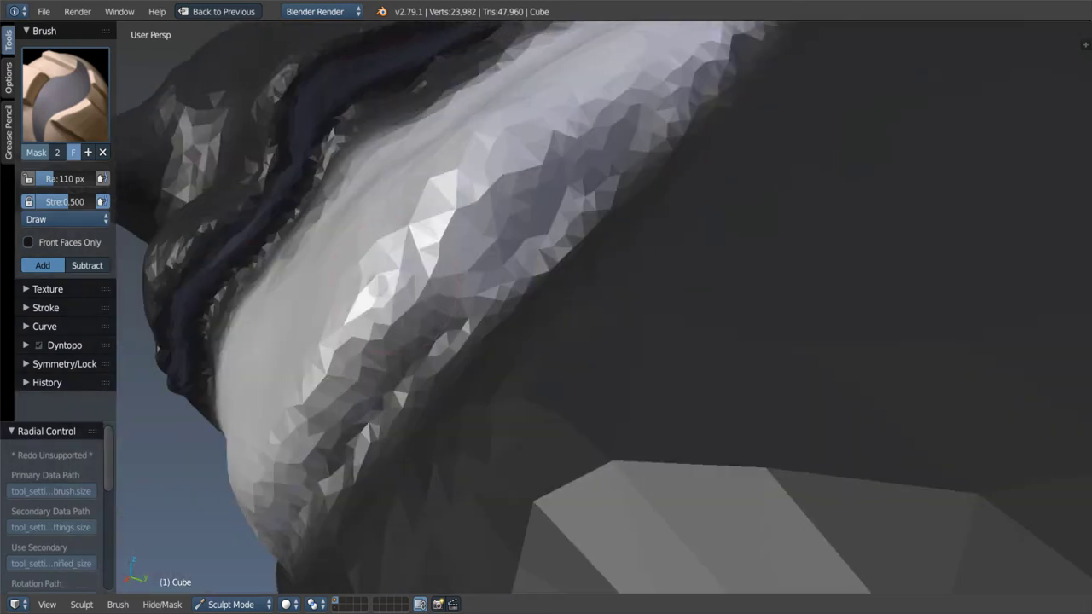
middle_click_drag(333, 414, 419, 307)
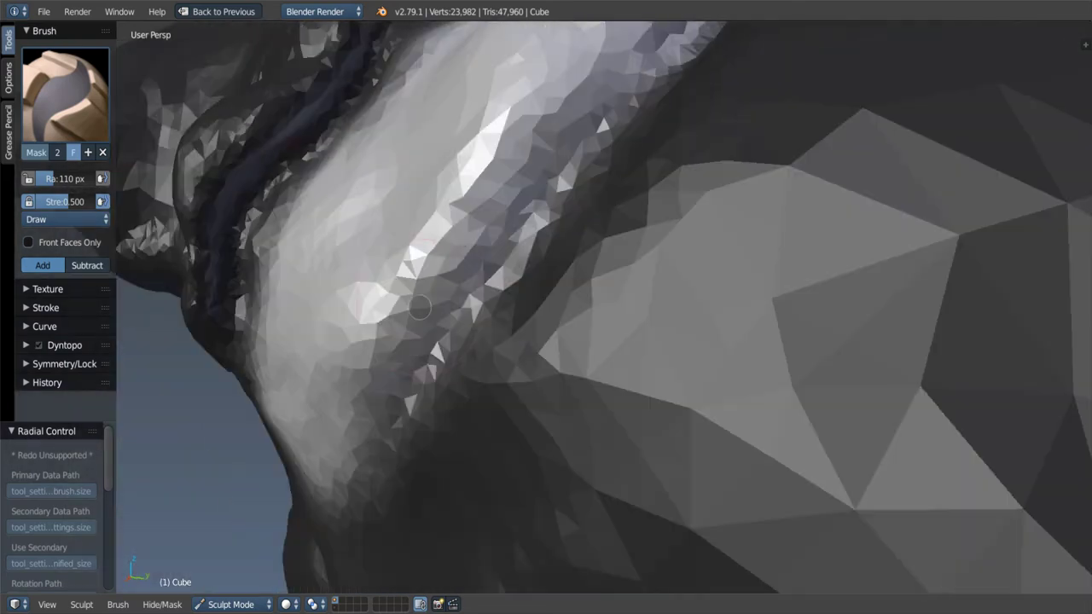
middle_click_drag(386, 376, 439, 295)
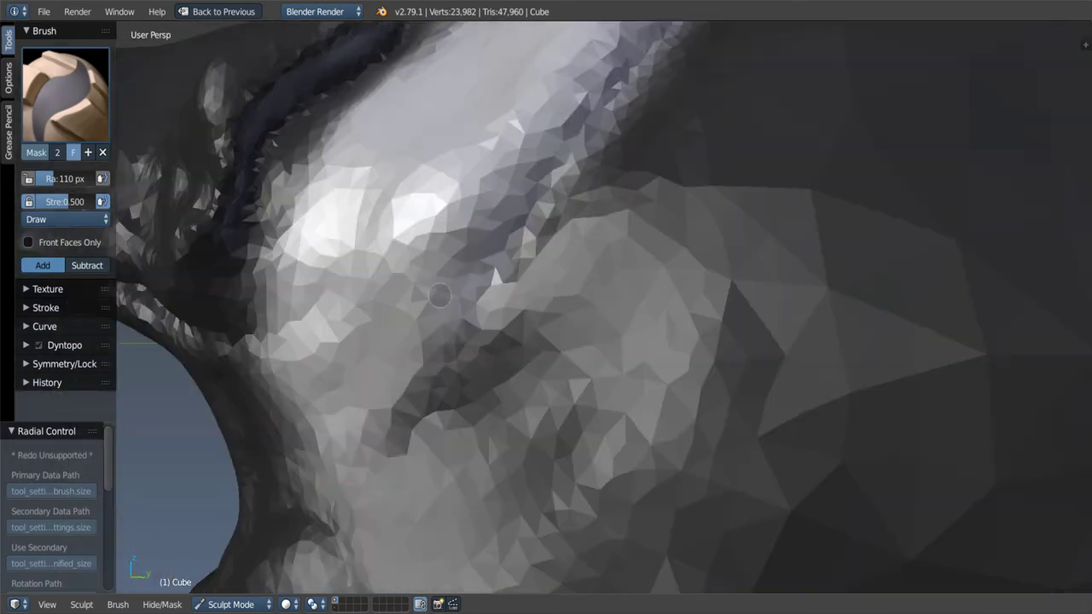
mouse_move(329, 375)
middle_mouse_down()
mouse_move(313, 319)
mouse_move(410, 403)
mouse_move(378, 361)
mouse_move(342, 371)
middle_mouse_up()
mouse_move(400, 337)
middle_mouse_down()
mouse_move(521, 269)
mouse_move(373, 329)
mouse_move(371, 314)
mouse_move(320, 371)
mouse_move(360, 409)
middle_mouse_up()
Step: Stroke along the white collar ridge with SculptDraw at 74 px
key("c")
key("d")
key("f")
left_click(311, 363)
left_click_drag(360, 409, 395, 384)
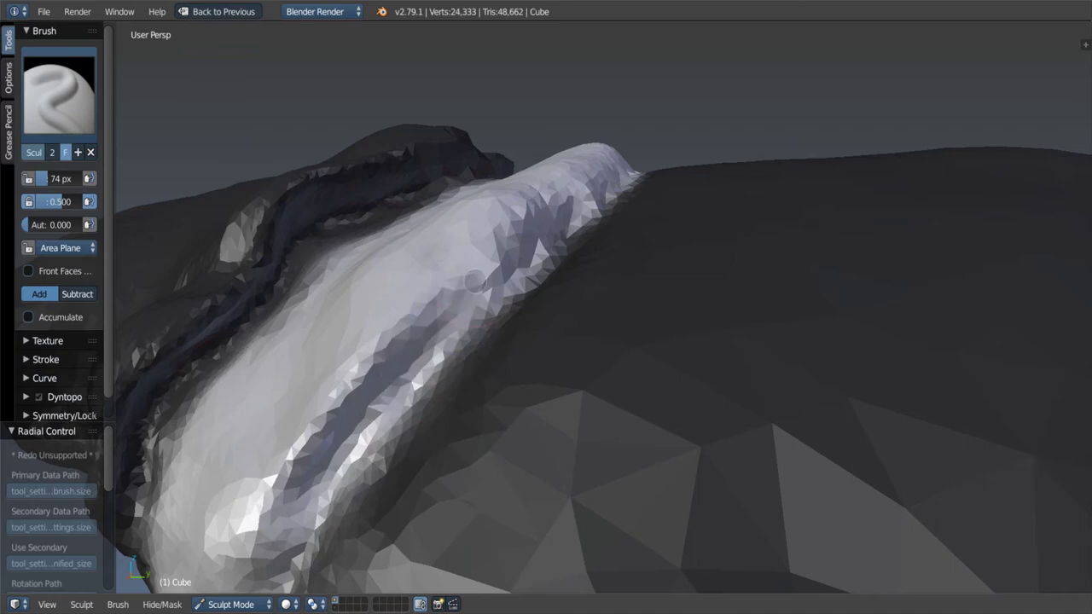
left_click_drag(462, 321, 319, 506)
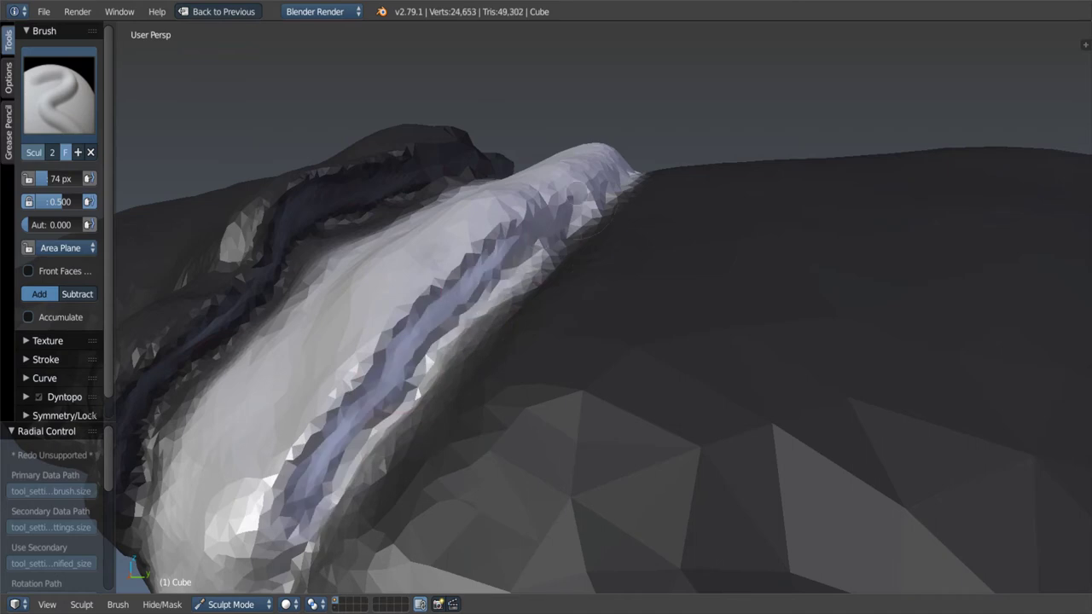
Step: Add small strokes under the ridge and carve a long groove along it
middle_click_drag(580, 196, 571, 213)
left_click_drag(572, 214, 589, 205)
middle_click_drag(589, 205, 514, 251)
scroll(575, 219, "up", 5)
scroll(575, 219, "down", 5)
scroll(515, 251, "up", 3)
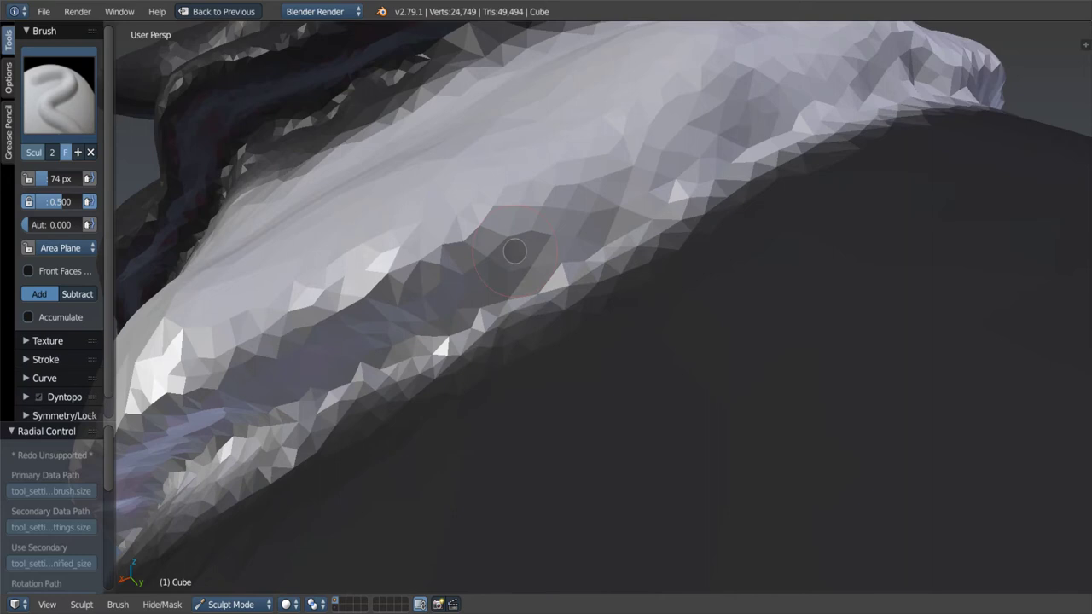
mouse_move(514, 251)
left_mouse_down()
mouse_move(938, 73)
mouse_move(462, 270)
mouse_move(751, 145)
left_mouse_up()
Step: Smooth the surface and re-sculpt the ridge groove from a new angle
key("s")
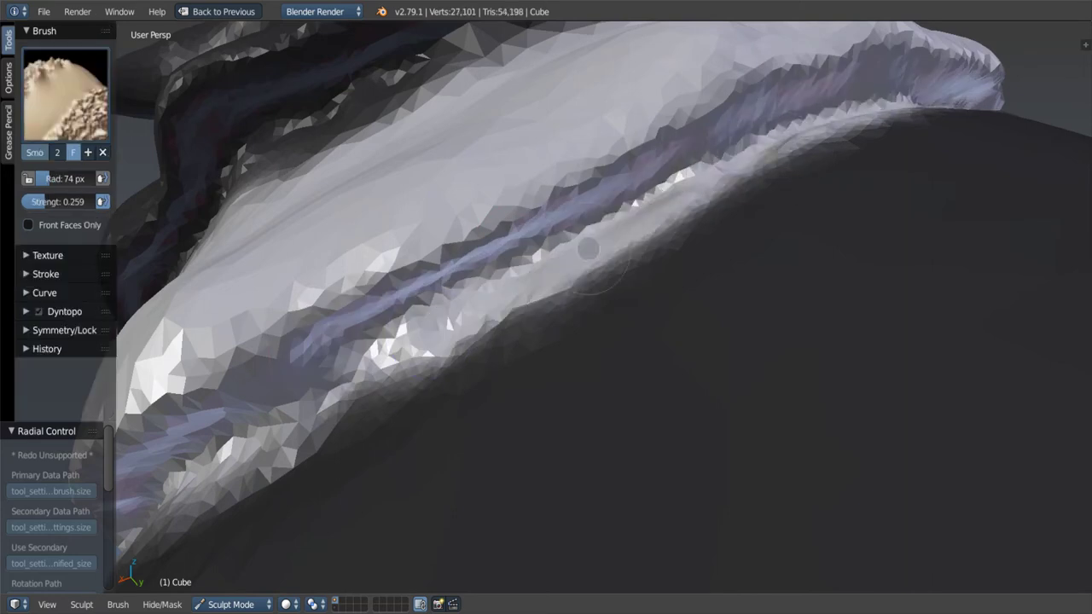
key("x")
scroll(842, 135, "down", 3)
mouse_move(842, 134)
middle_mouse_down()
mouse_move(608, 239)
mouse_move(627, 247)
middle_mouse_up()
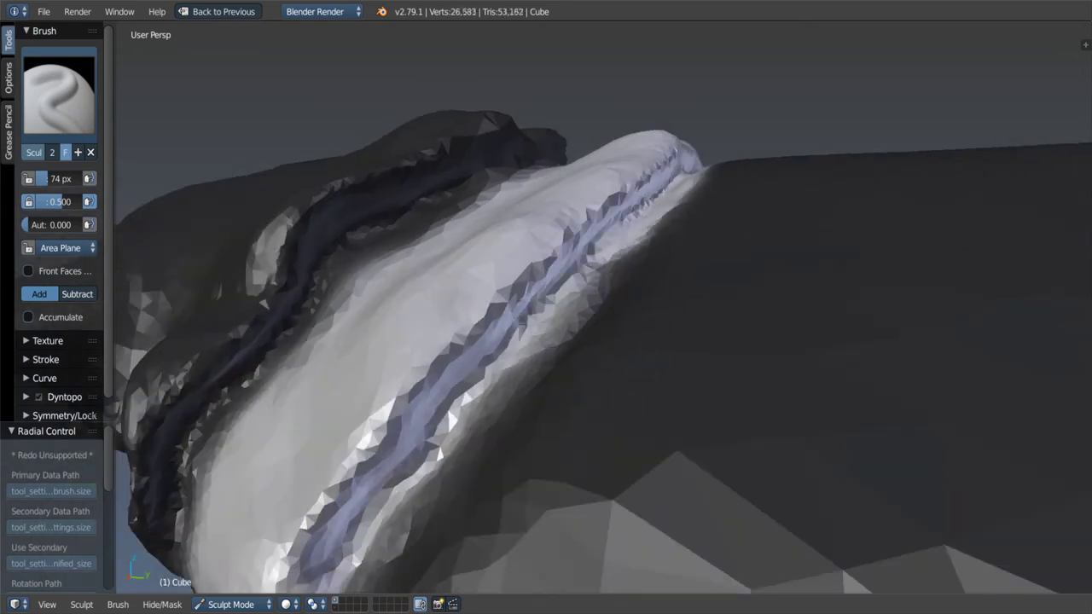
left_click_drag(397, 449, 324, 545)
middle_click_drag(324, 546, 376, 512)
Step: Smooth, then deepen the groove down along the ridge
key("s")
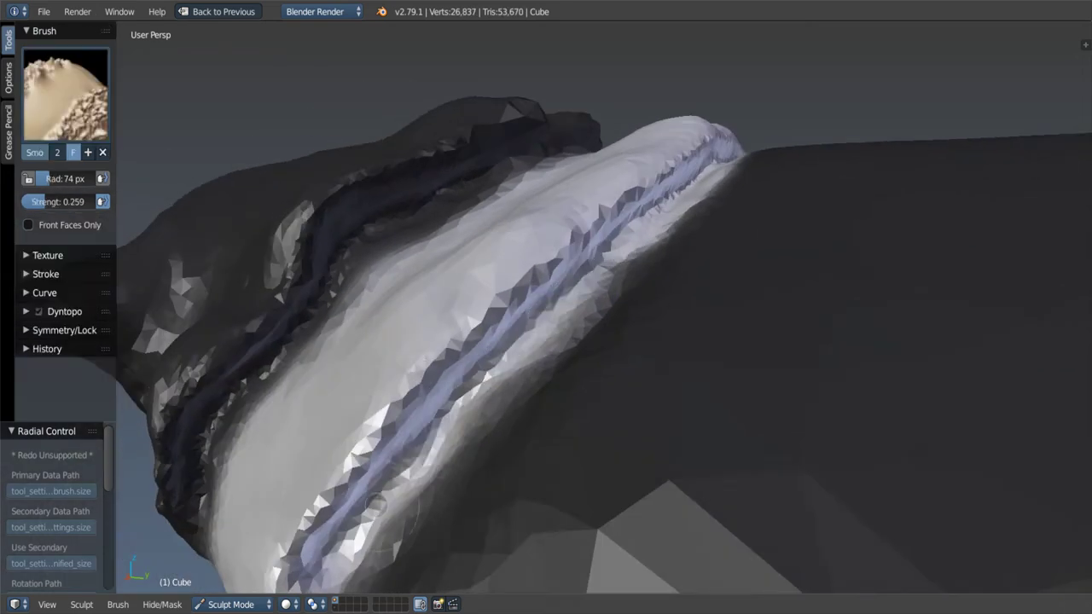
key("x")
mouse_move(475, 369)
middle_mouse_down()
mouse_move(498, 345)
mouse_move(465, 353)
middle_mouse_up()
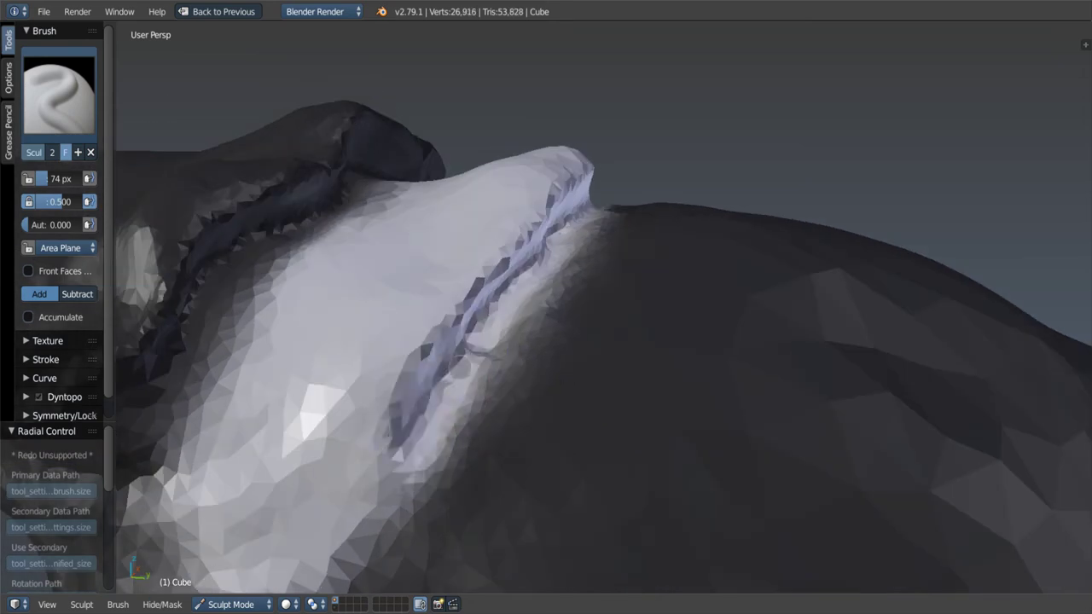
left_click_drag(471, 351, 341, 529)
key("s")
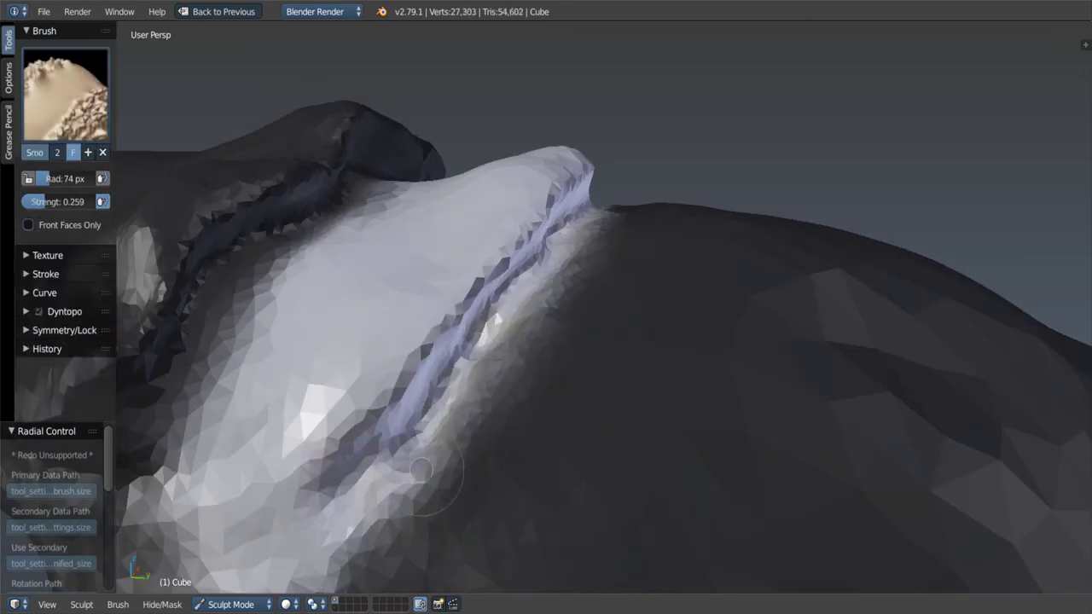
key("x")
Step: Build up the collar groove with long strokes running up the collar
mouse_move(395, 512)
middle_mouse_down()
mouse_move(461, 392)
mouse_move(439, 320)
mouse_move(461, 290)
middle_mouse_up()
scroll(452, 359, "down", 4)
scroll(440, 320, "up", 4)
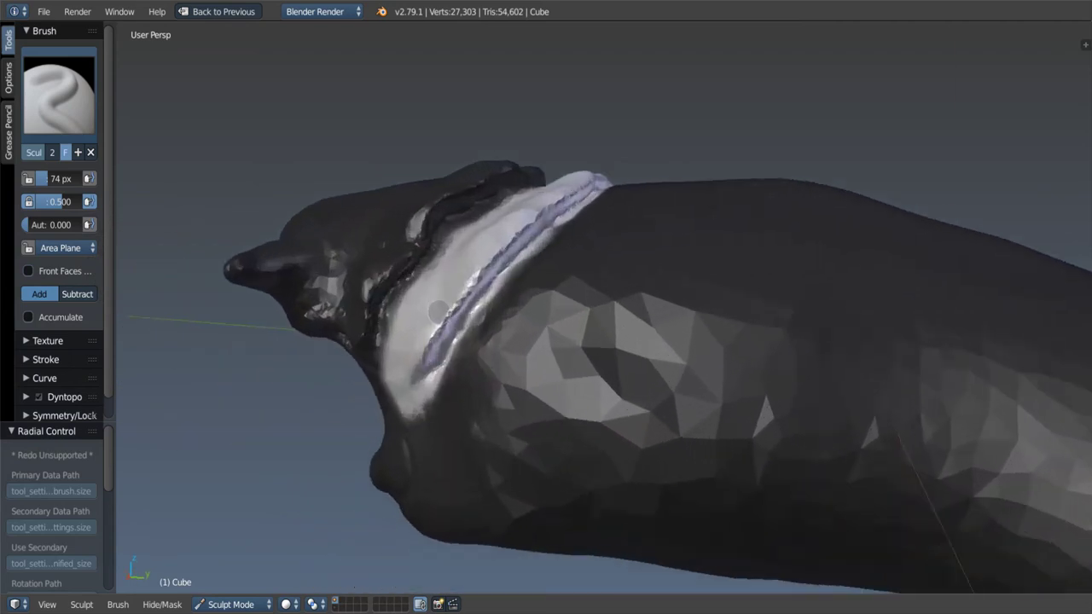
scroll(479, 267, "up", 5)
mouse_move(479, 267)
left_mouse_down()
mouse_move(512, 247)
mouse_move(401, 392)
mouse_move(546, 213)
mouse_move(751, 39)
left_mouse_up()
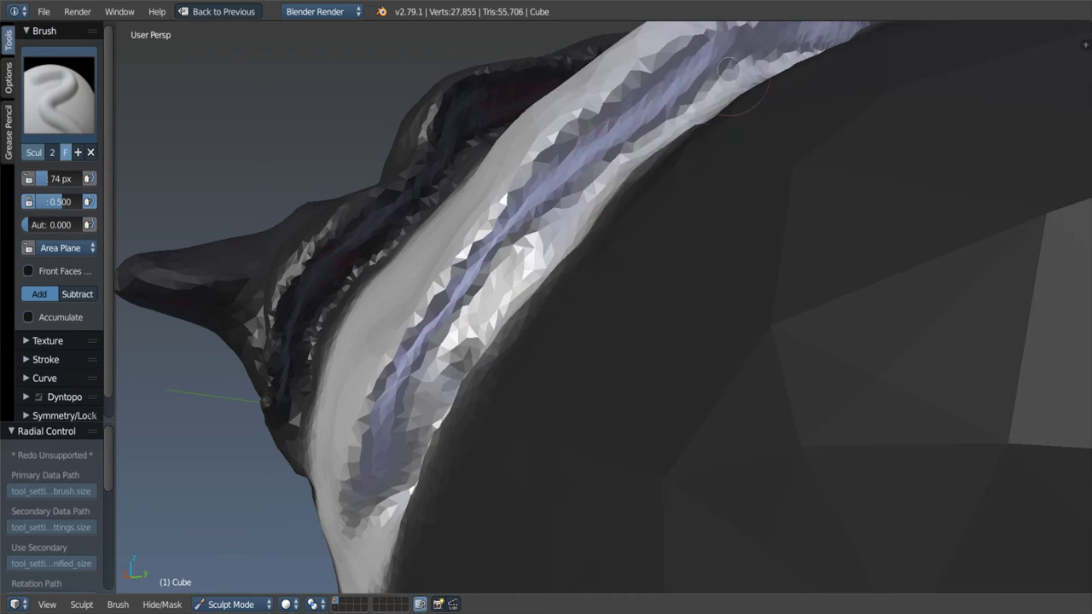
middle_click_drag(546, 256, 447, 377)
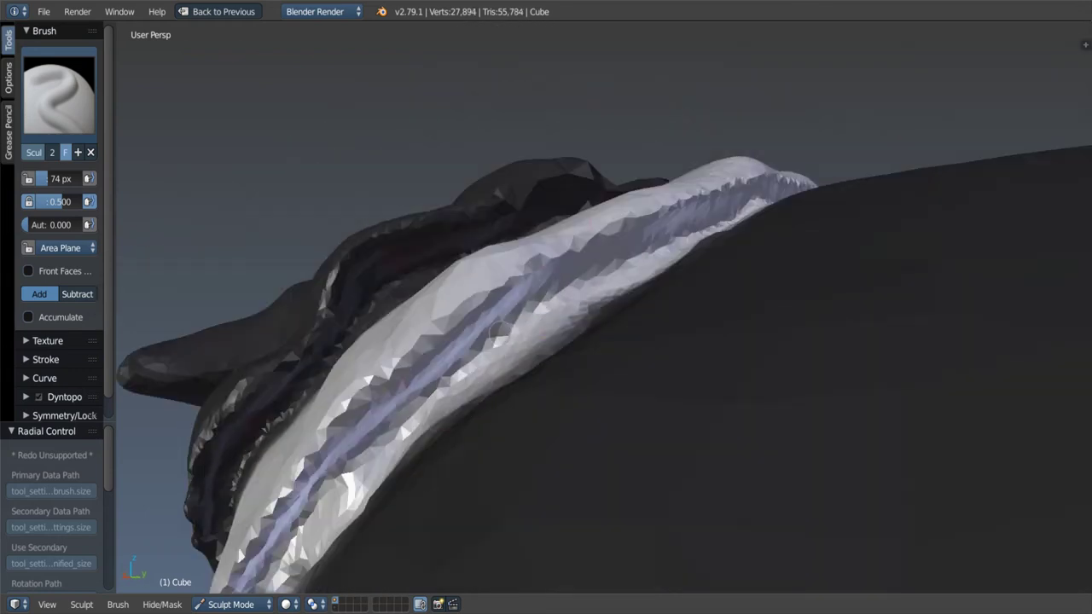
Step: Sculpt more strokes along the collar groove from a low frontal angle
middle_click_drag(615, 286, 648, 239)
left_click_drag(649, 239, 734, 196)
middle_click_drag(734, 196, 452, 379)
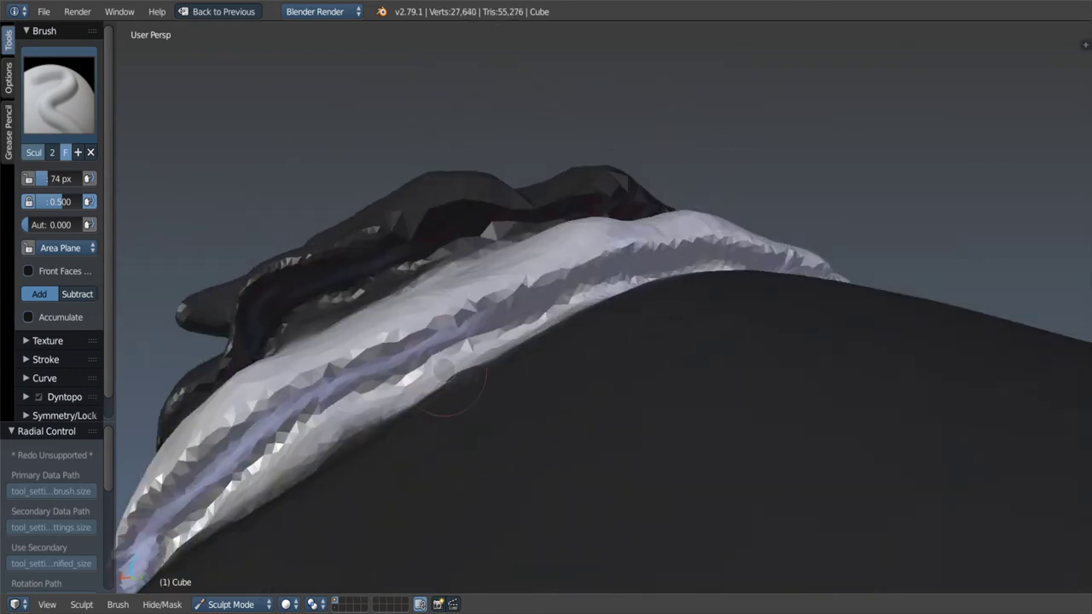
left_click_drag(495, 330, 699, 295)
middle_click_drag(699, 295, 632, 273)
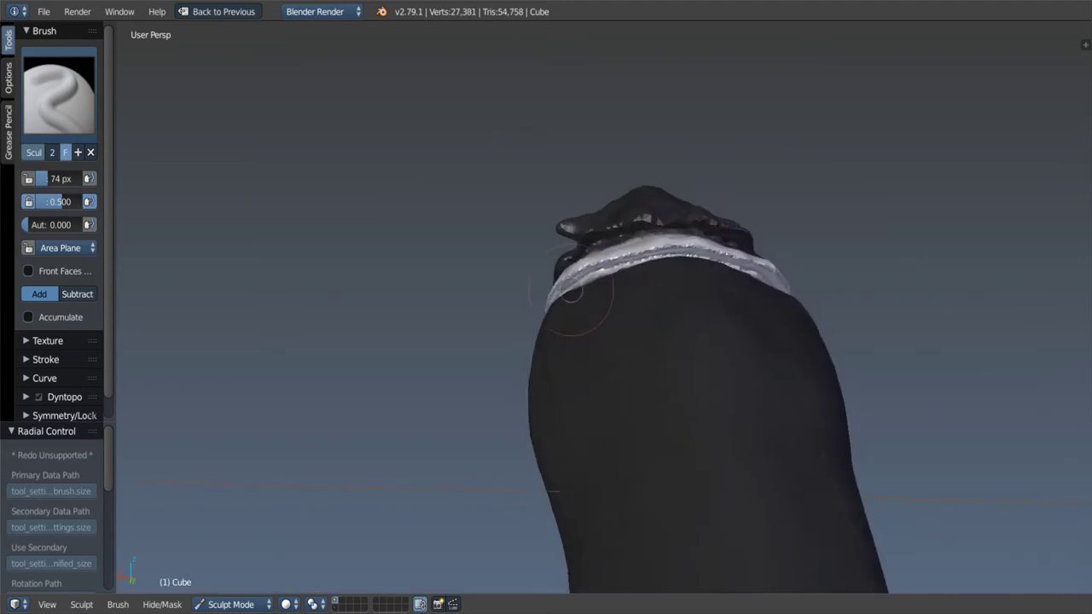
middle_click_drag(788, 285, 726, 332)
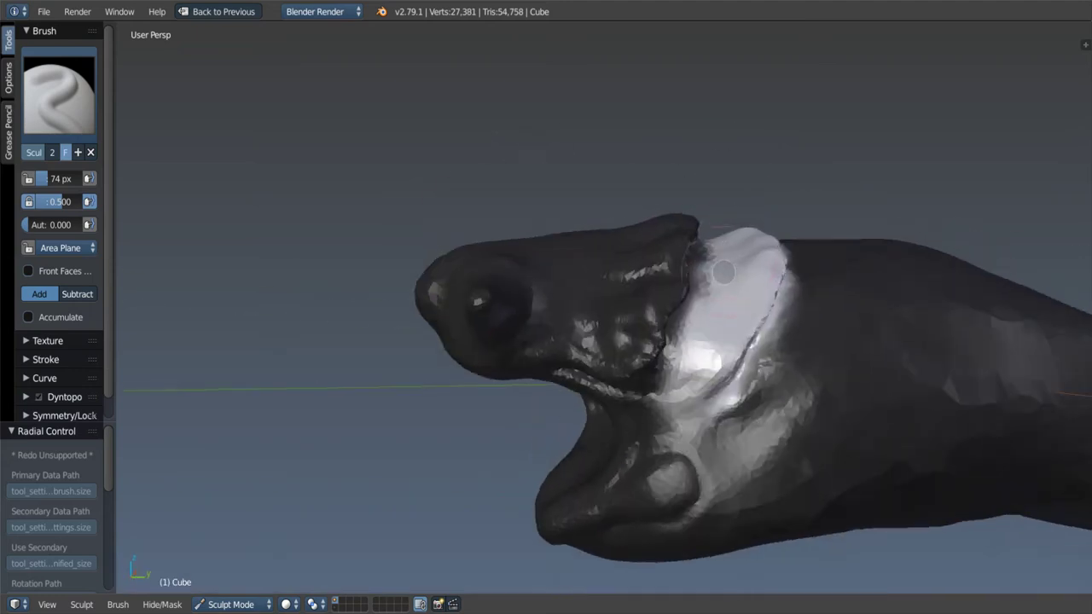
scroll(726, 332, "up", 2)
scroll(726, 332, "up", 1)
scroll(701, 344, "up", 1)
scroll(656, 399, "up", 1)
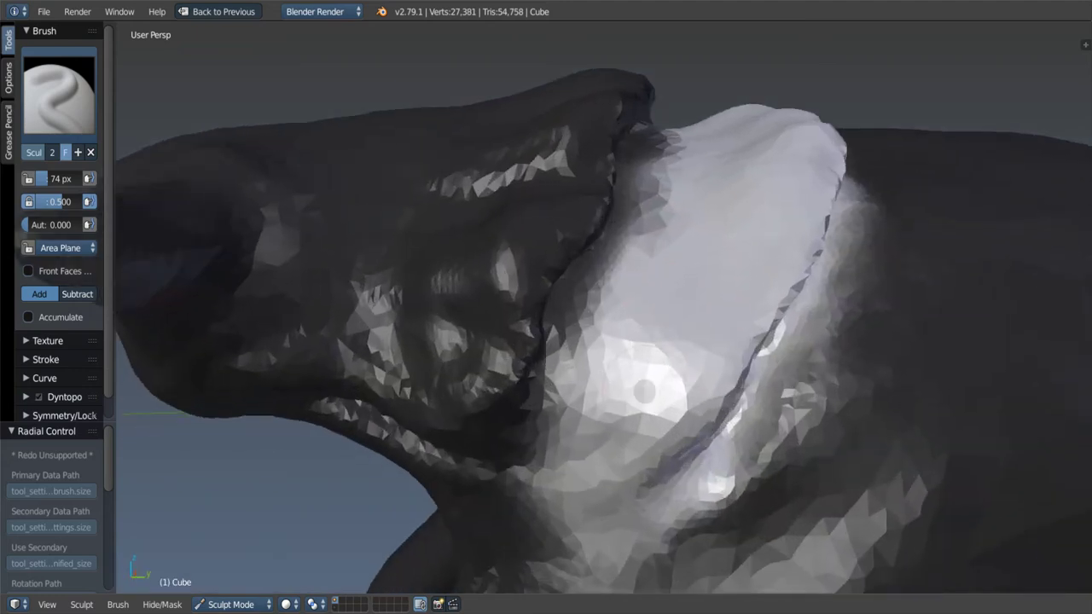
Step: Size the Crease brush to 39 px and Grab to 177 px, then add a small clay bump
key("shift+c")
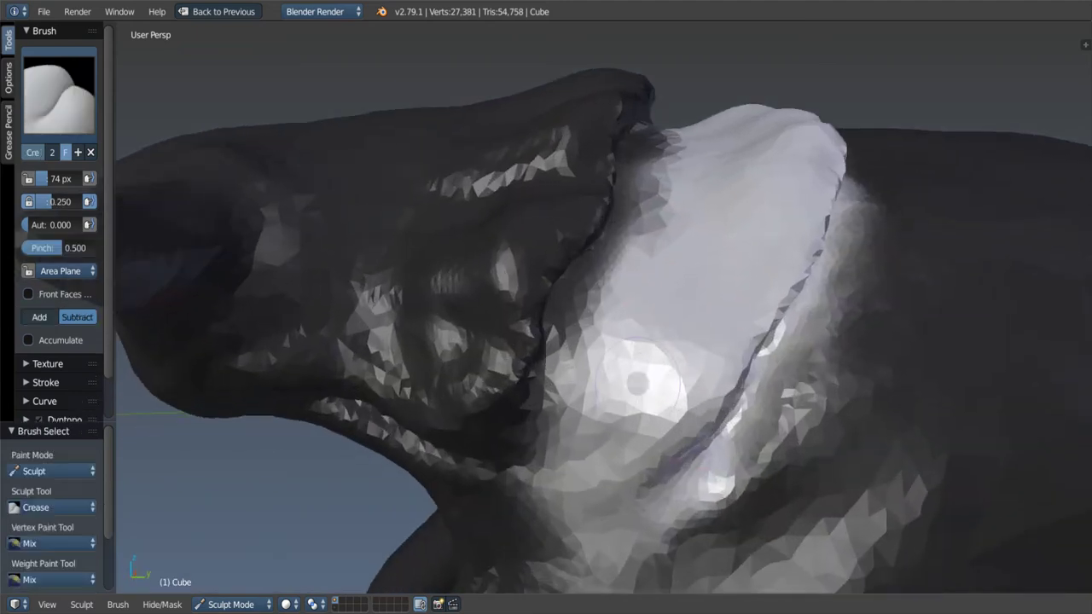
key("f")
left_click(631, 384)
middle_click_drag(648, 382, 619, 373)
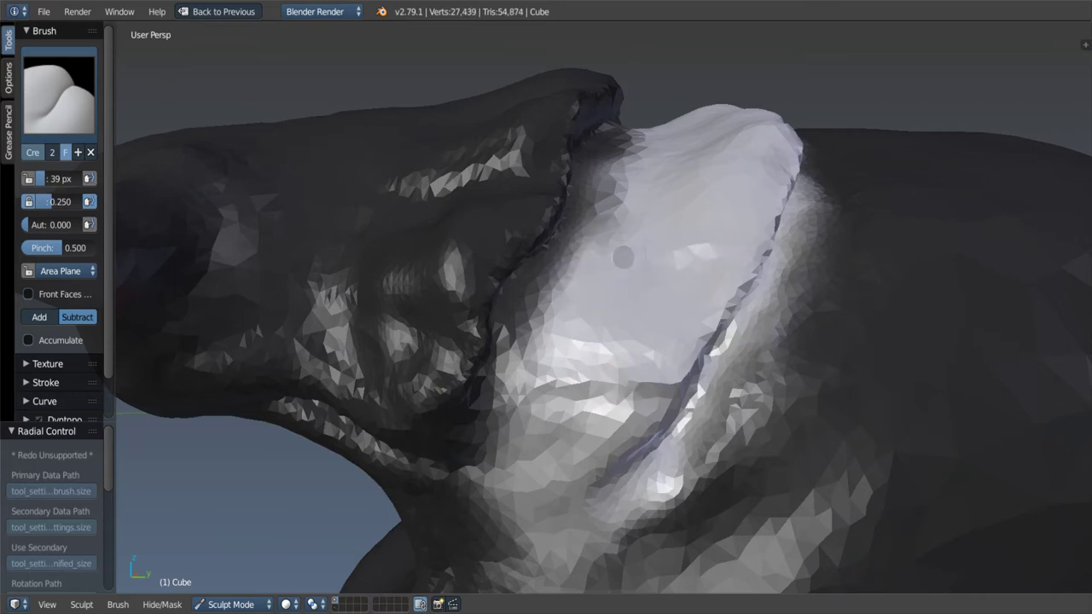
middle_click_drag(579, 259, 646, 268)
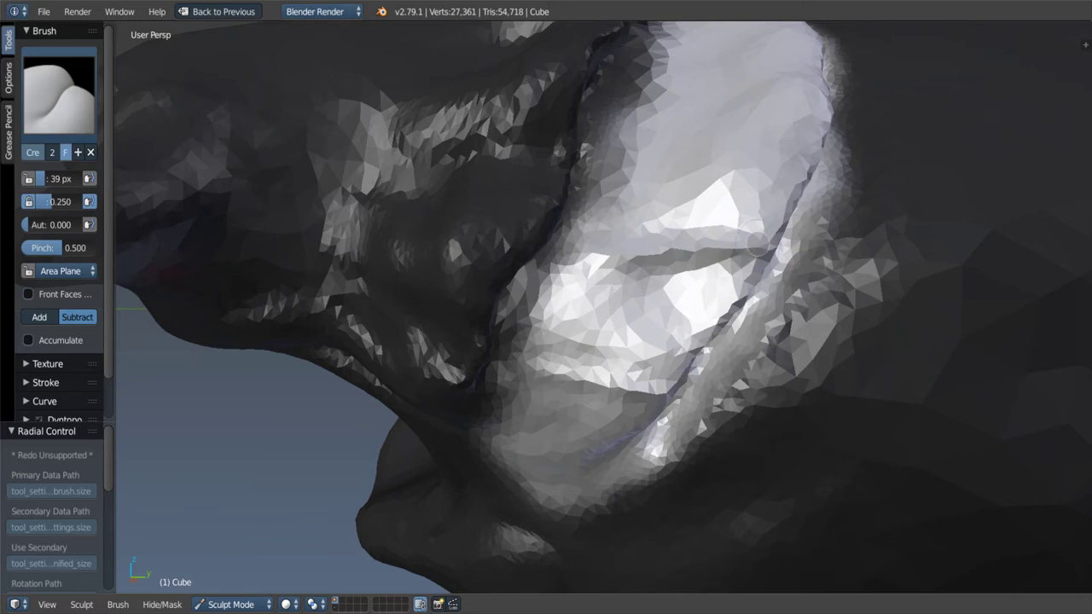
key("g")
key("f")
key("f")
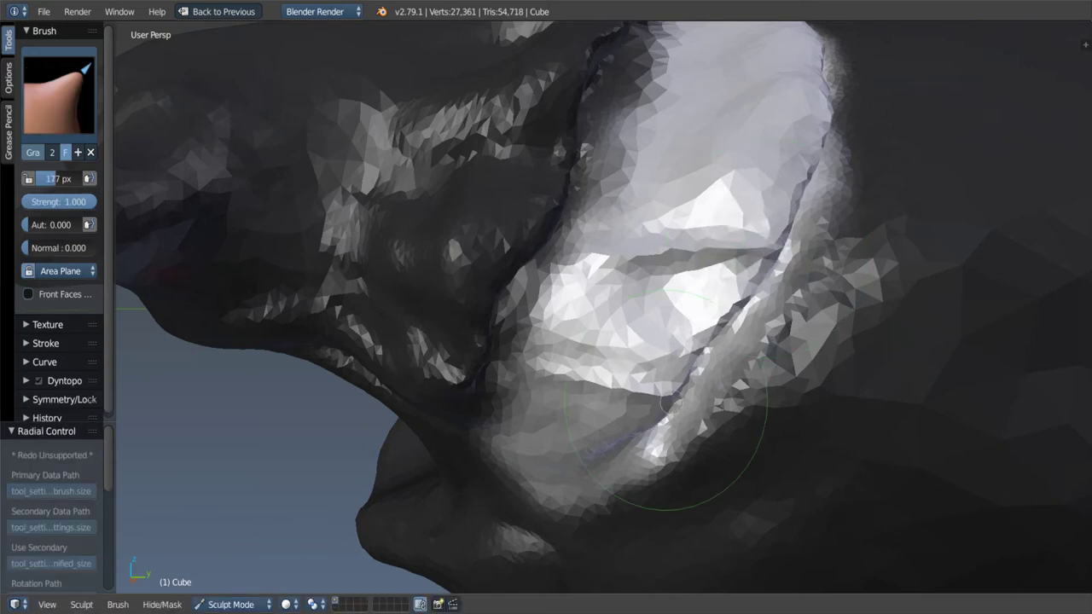
middle_click_drag(667, 403, 597, 342)
key("c")
left_click_drag(453, 273, 569, 307)
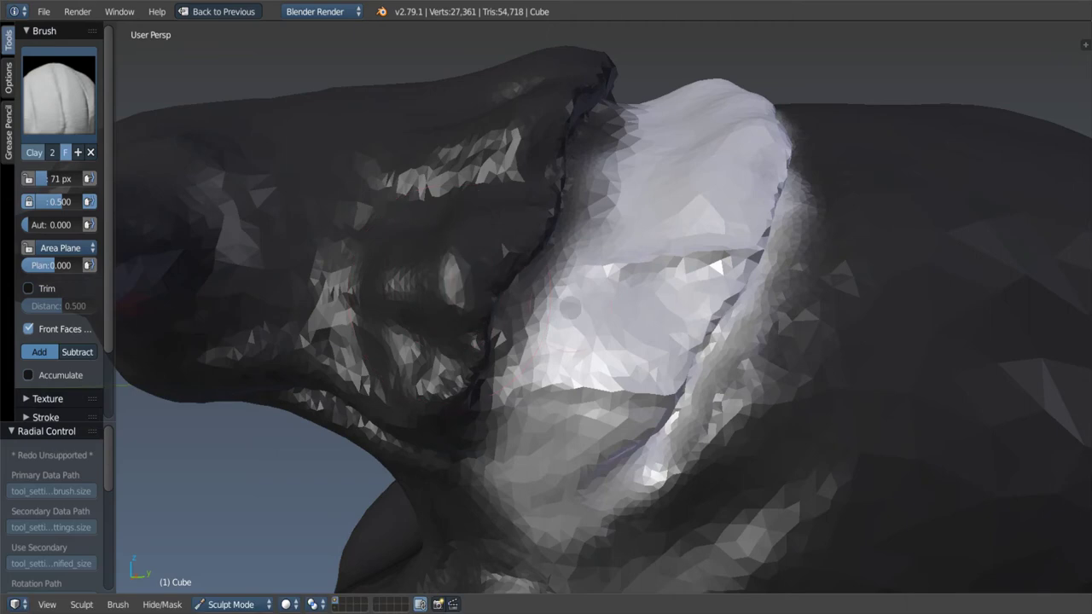
scroll(570, 307, "up", 2)
Step: Carve four parallel horizontal creases across the gill flap
key("shift+c")
scroll(592, 302, "up", 2)
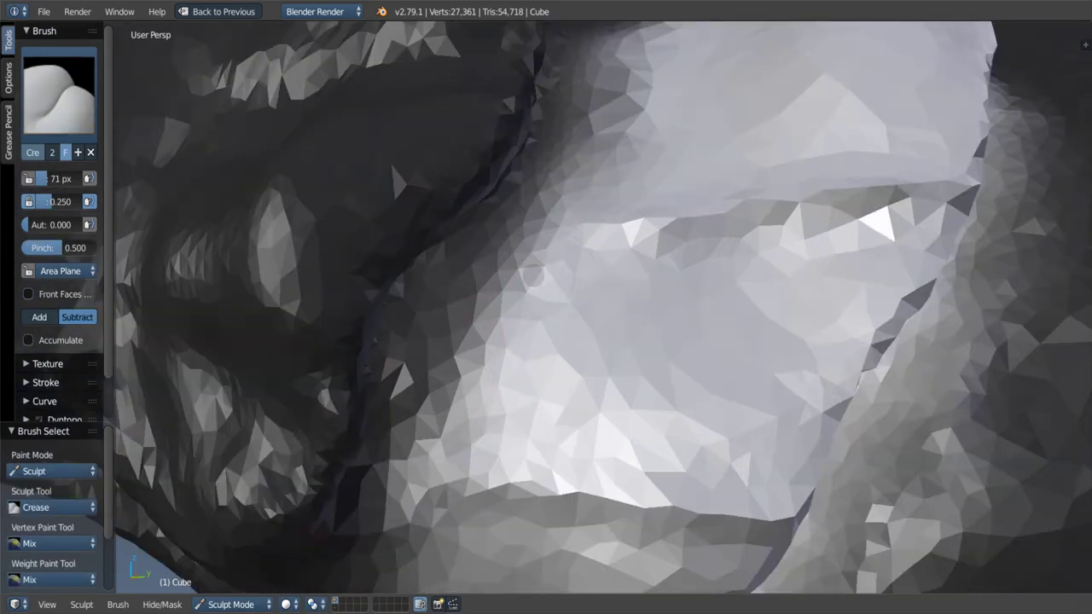
left_click_drag(532, 276, 963, 183)
middle_click_drag(963, 183, 506, 331)
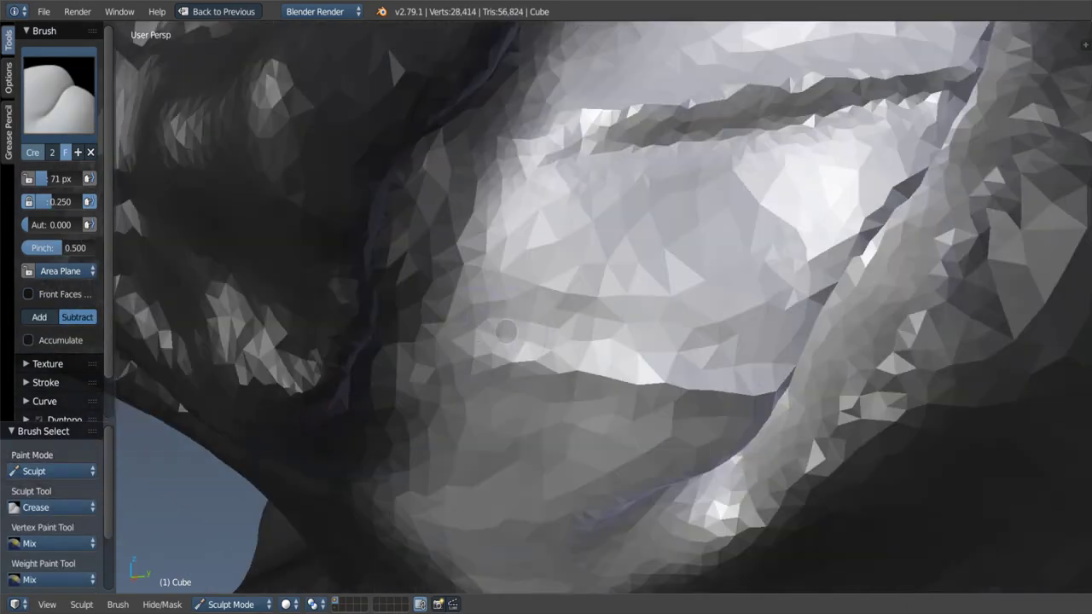
mouse_move(506, 331)
left_mouse_down()
mouse_move(614, 346)
mouse_move(747, 341)
left_mouse_up()
middle_click_drag(747, 341, 592, 439)
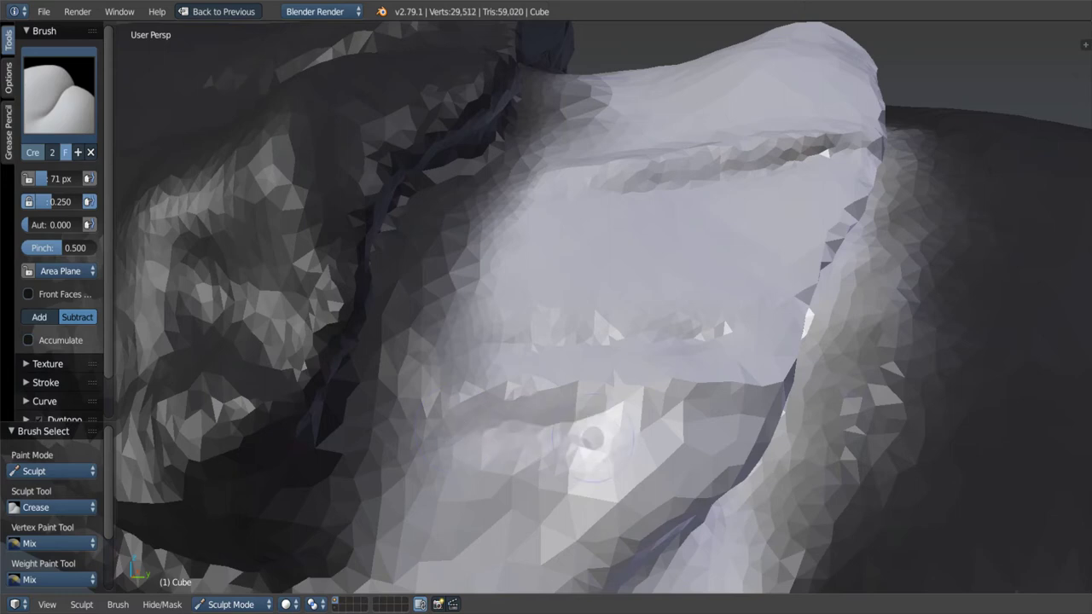
left_click_drag(461, 414, 750, 397)
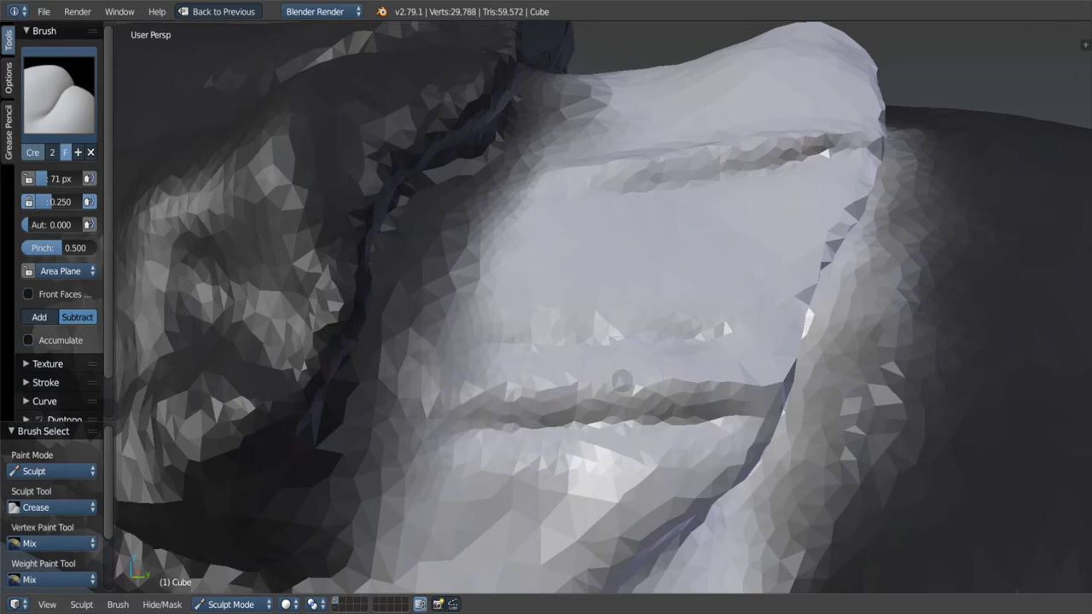
middle_click_drag(621, 381, 512, 409)
left_click_drag(512, 410, 810, 376)
Step: Smooth along the new creases on the flap
key("s")
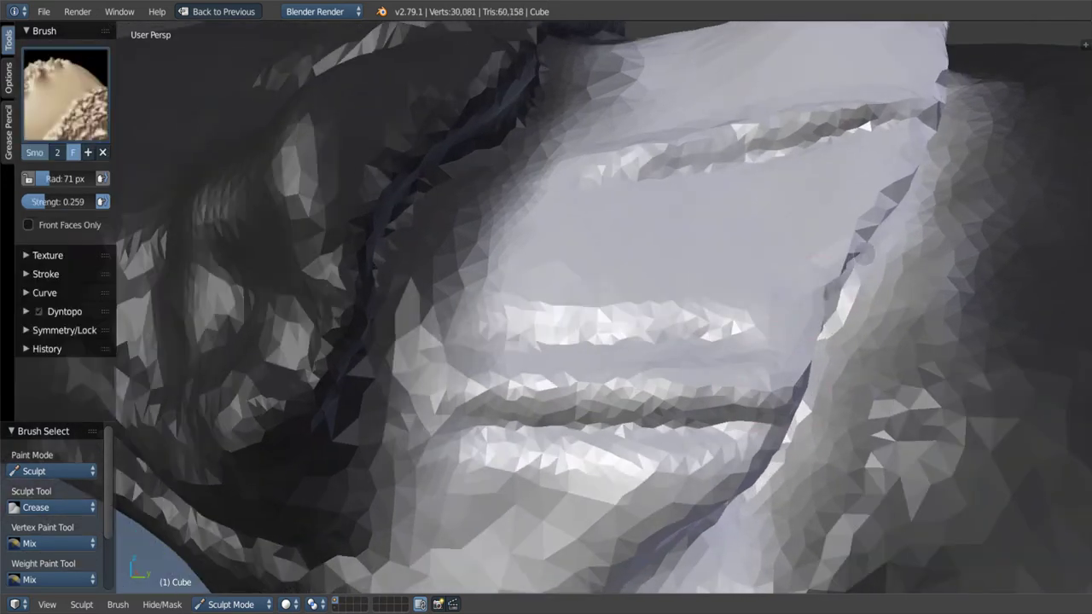
key("c")
mouse_move(857, 256)
middle_mouse_down()
mouse_move(700, 307)
mouse_move(810, 281)
middle_mouse_up()
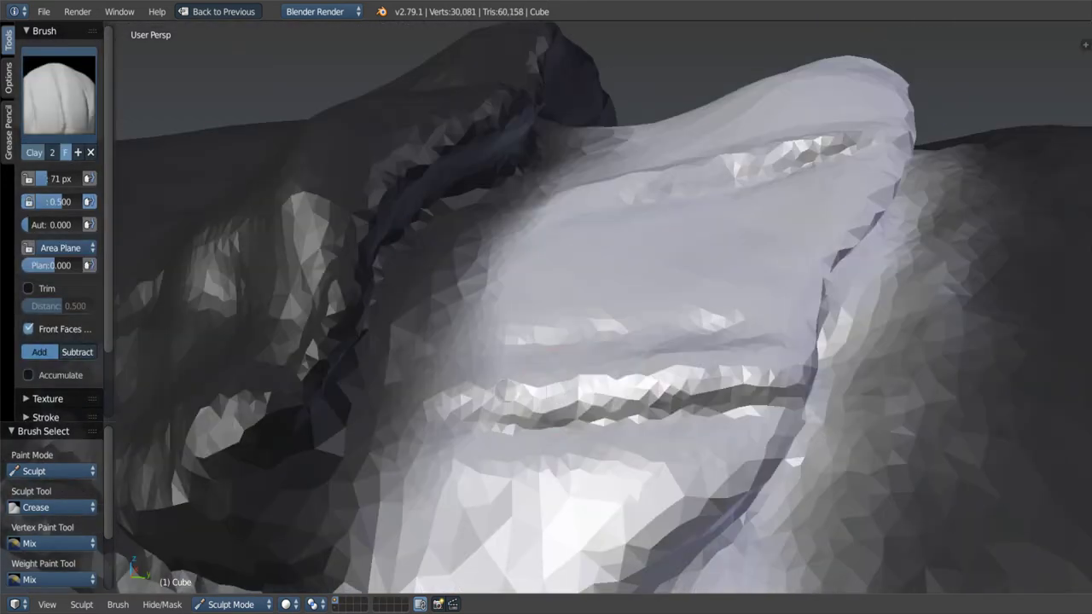
mouse_move(507, 388)
left_mouse_down("shift")
mouse_move(774, 330)
mouse_move(725, 341)
left_mouse_up("shift")
mouse_move(725, 341)
middle_mouse_down()
mouse_move(787, 357)
mouse_move(802, 281)
middle_mouse_up()
Step: Deepen the bluish collar groove and extend it downward with SculptDraw
key("d")
mouse_move(801, 281)
left_mouse_down()
mouse_move(785, 410)
mouse_move(733, 529)
left_mouse_up()
left_click_drag(751, 477, 819, 222)
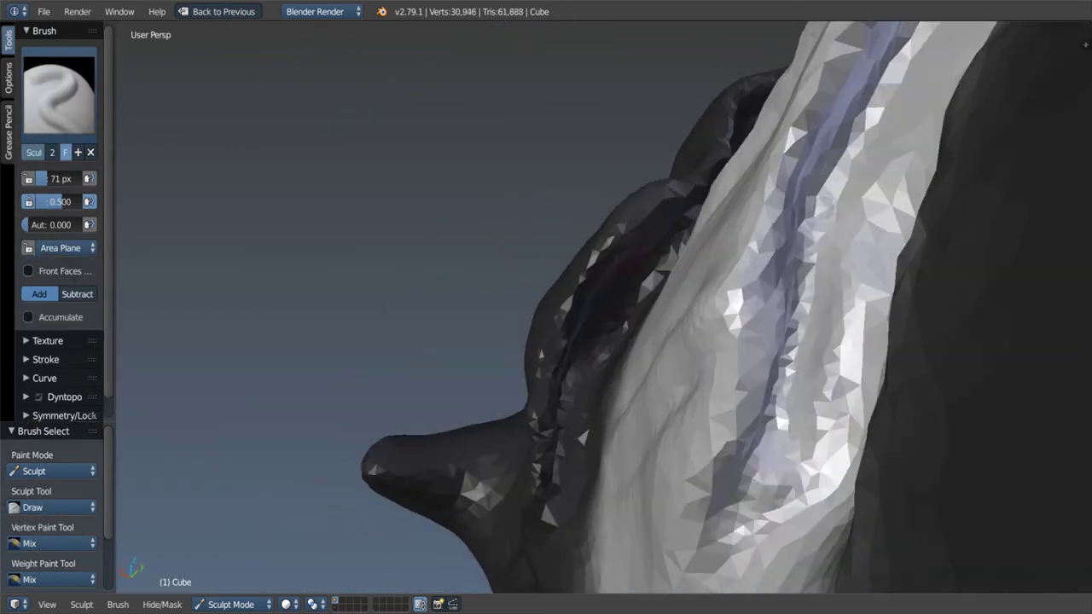
mouse_move(778, 396)
left_mouse_down()
mouse_move(725, 546)
mouse_move(793, 389)
left_mouse_up()
Step: Smooth the groove and soften the facets around it
left_click_drag(723, 493, 788, 388, "shift")
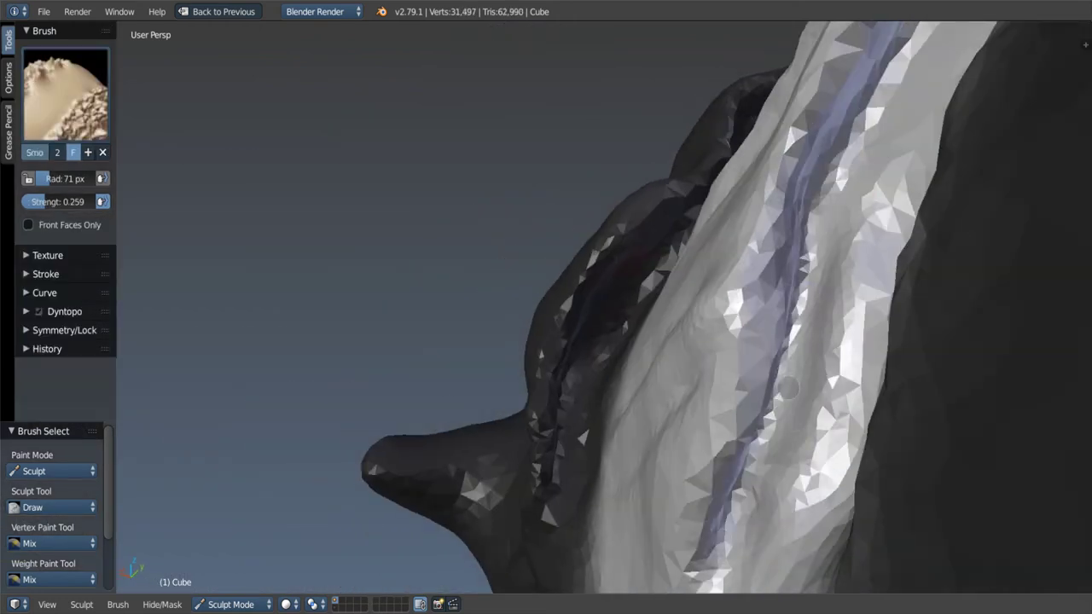
left_click_drag(744, 437, 819, 359, "shift")
left_click_drag(801, 477, 845, 205, "shift")
left_click_drag(853, 342, 878, 103, "shift")
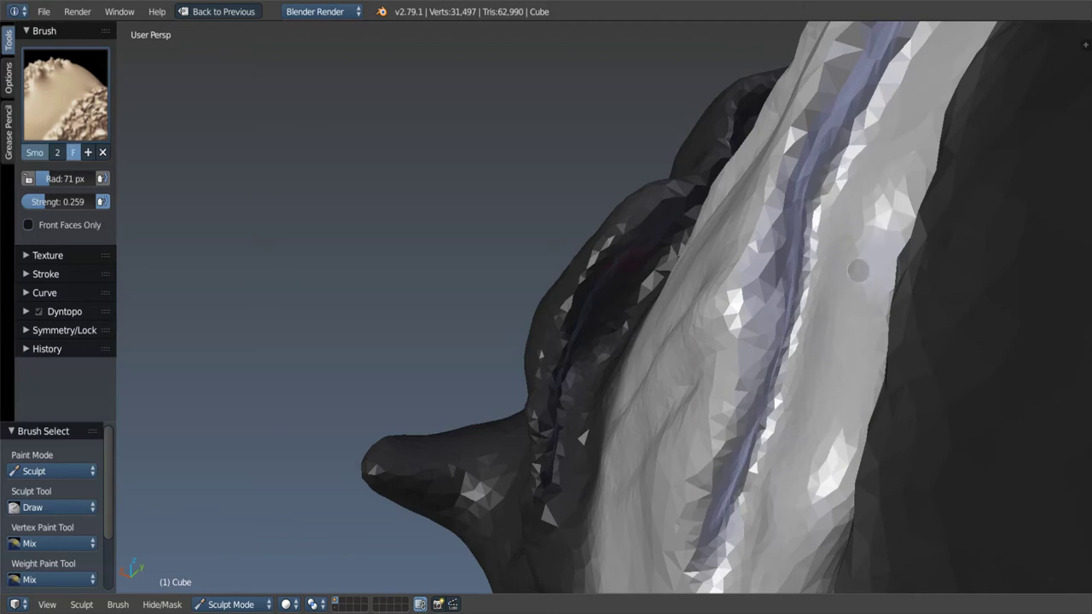
left_click_drag(819, 478, 751, 448, "shift")
mouse_move(749, 452)
middle_mouse_down()
mouse_move(691, 349)
mouse_move(642, 424)
middle_mouse_up()
scroll(641, 424, "up", 5)
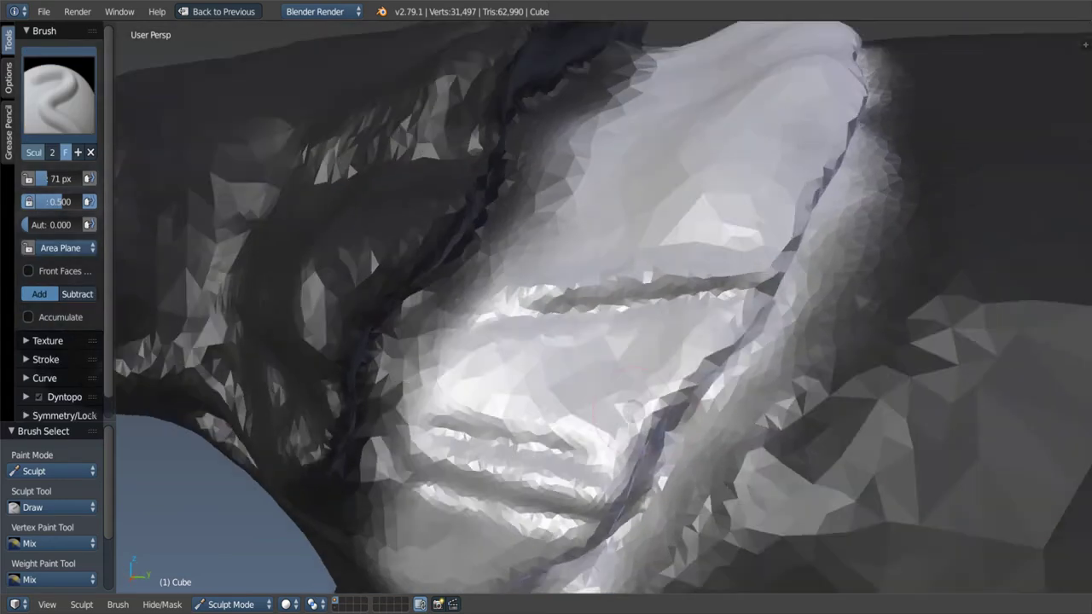
scroll(641, 424, "down", 4)
Step: Switch to Pinch, then to Grab with a 149 px radius
key("p")
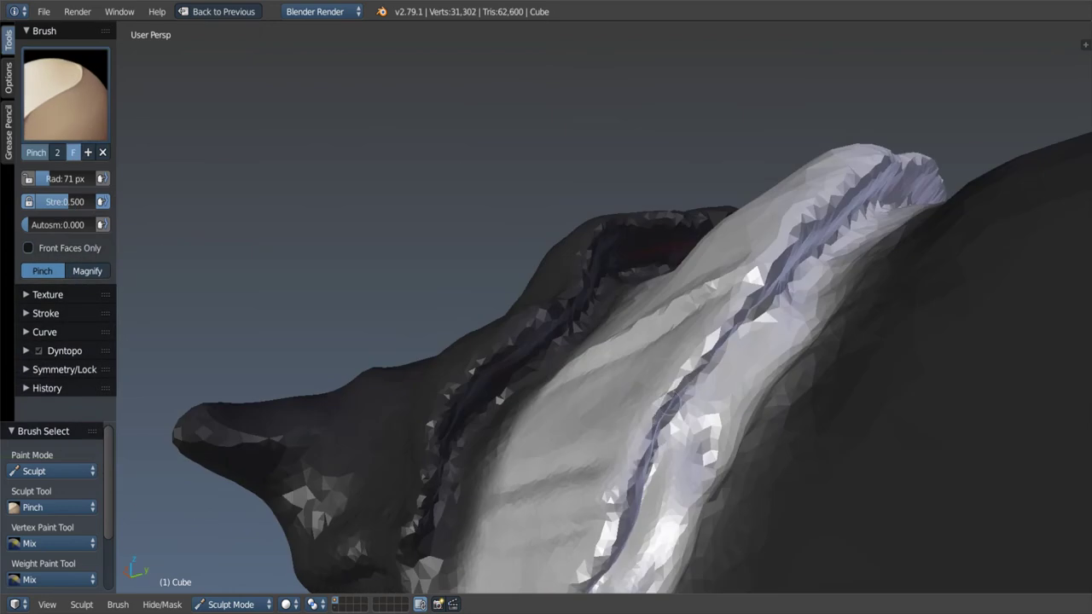
middle_click_drag(746, 298, 700, 358)
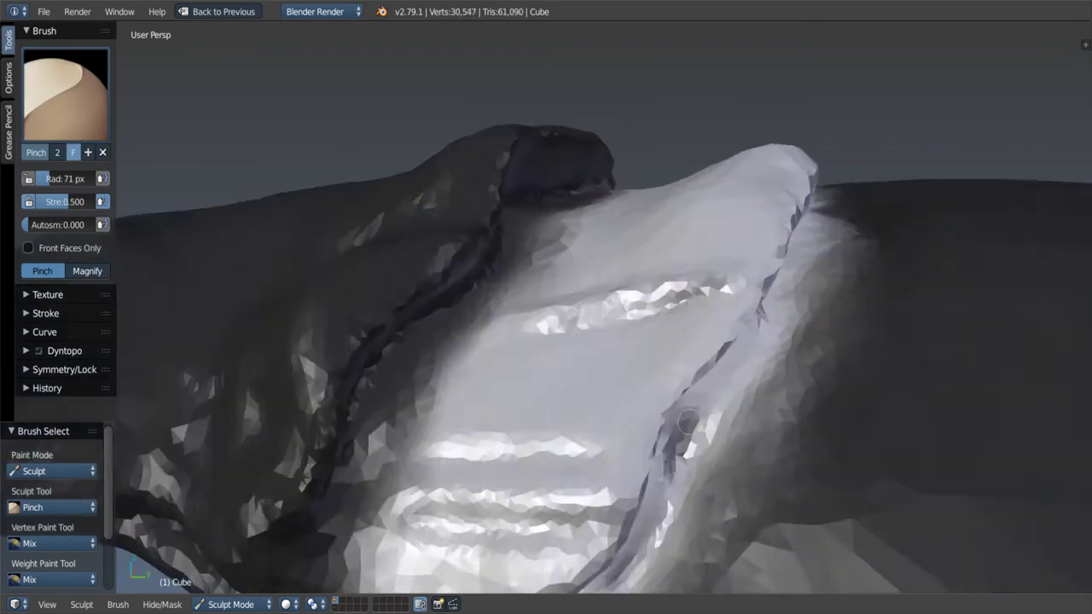
scroll(700, 358, "up", 3)
key("g")
key("f")
scroll(652, 429, "up", 2)
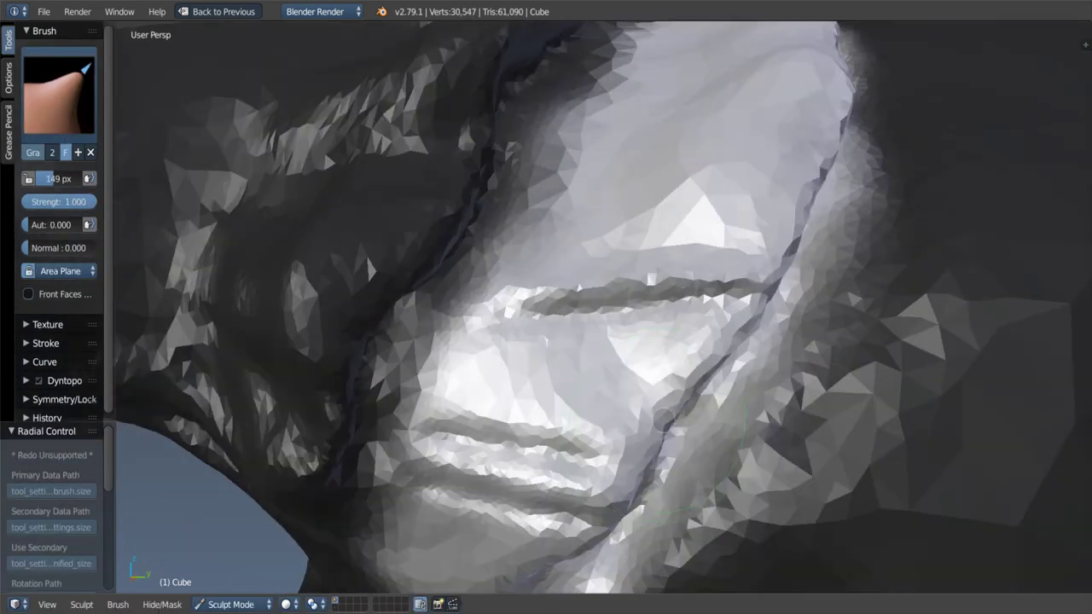
Step: Pull the gill flap edge with the Grab brush resized to 193 px
middle_click_drag(657, 444, 695, 317)
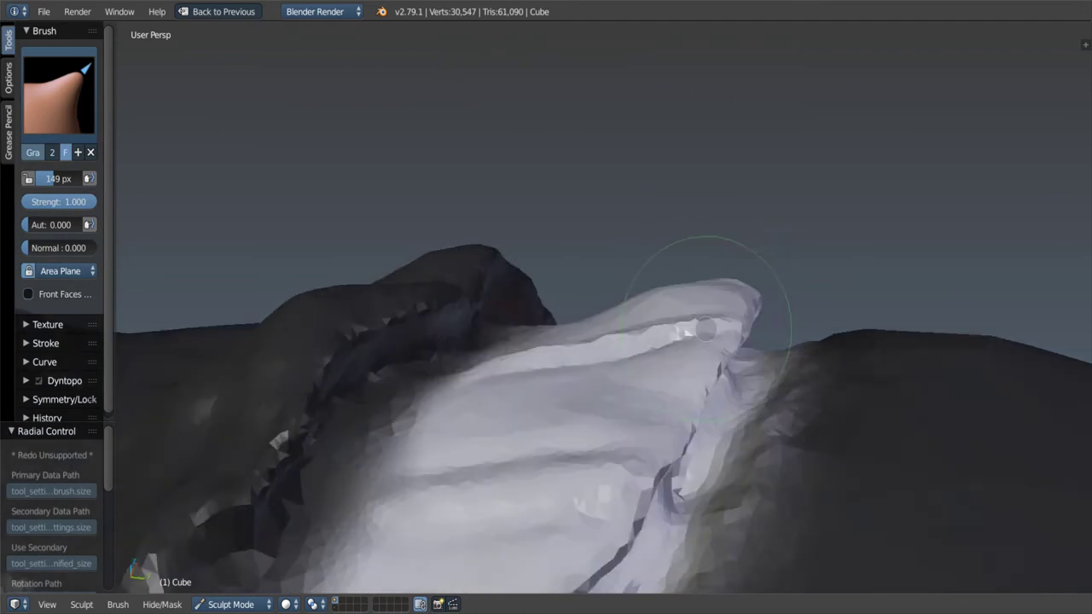
key("g")
key("f")
left_click(691, 431)
mouse_move(691, 431)
middle_mouse_down()
mouse_move(691, 396)
mouse_move(646, 385)
mouse_move(605, 399)
mouse_move(639, 455)
middle_mouse_up()
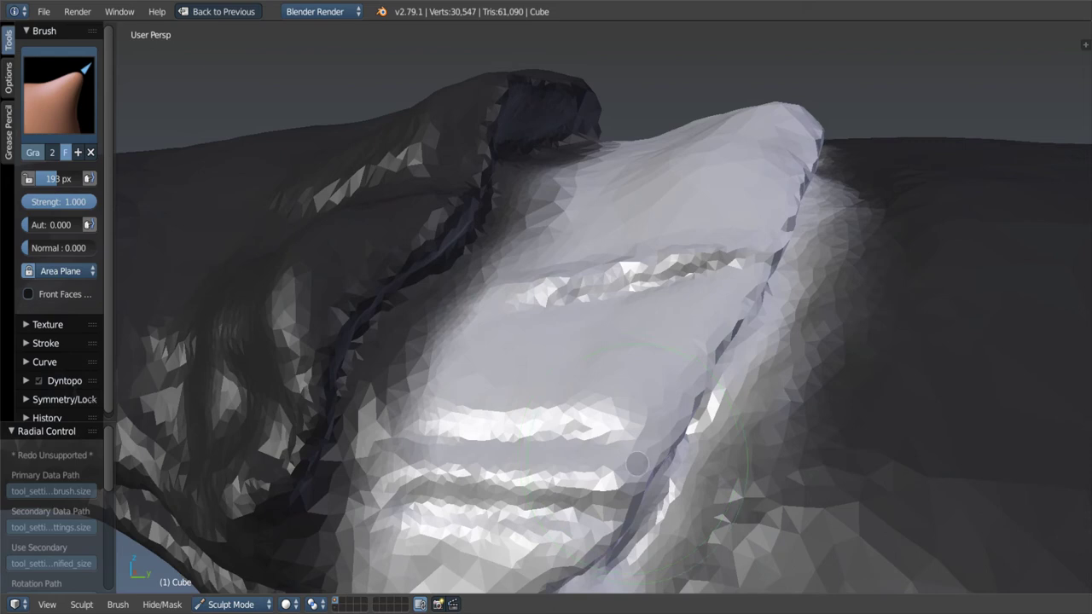
Step: Shrink the brush to 115 px and switch to the Crease brush
scroll(640, 463, "up", 2)
key("f")
left_click(629, 507)
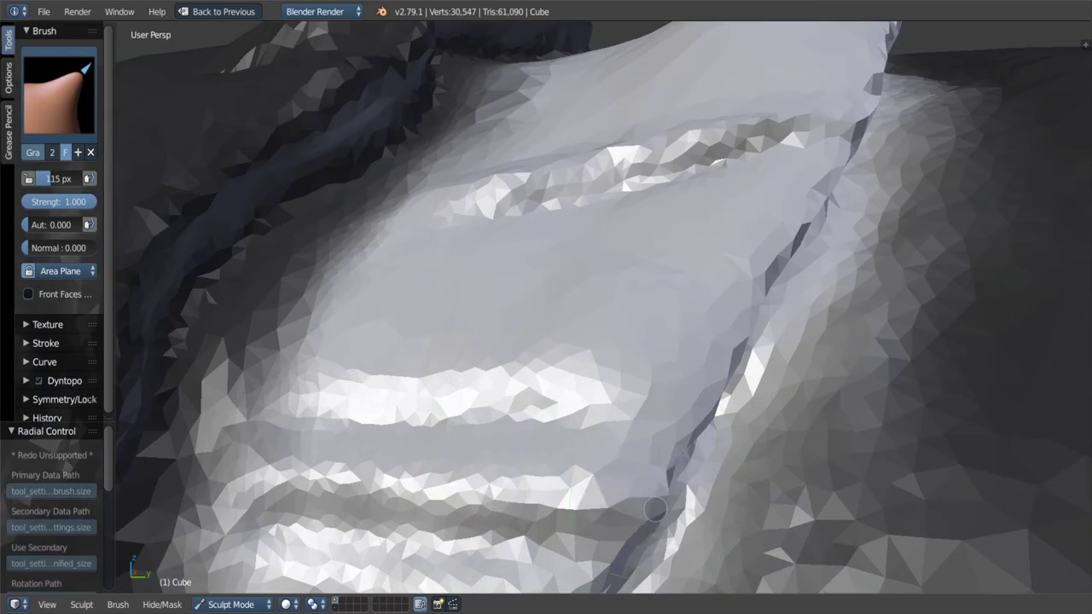
scroll(664, 504, "down", 5)
mouse_move(663, 505)
middle_mouse_down()
mouse_move(611, 468)
mouse_move(600, 432)
middle_mouse_up()
scroll(631, 478, "up", 5)
scroll(600, 433, "up", 1)
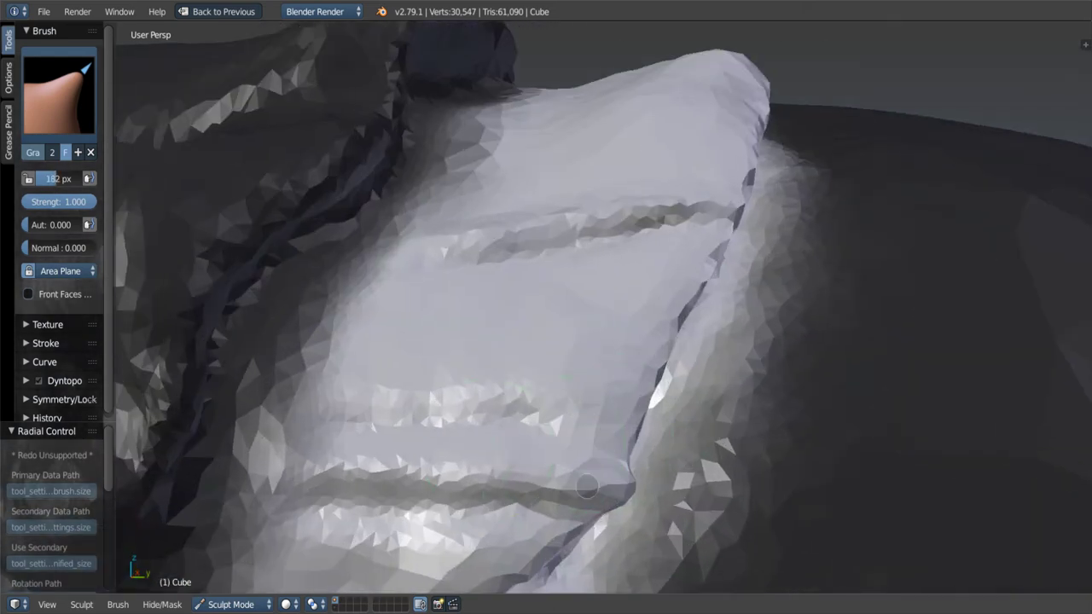
key("shift+c")
Step: Shrink the Crease brush to 45 px and carve three grooves across the gill flap and lower ridge
key("f")
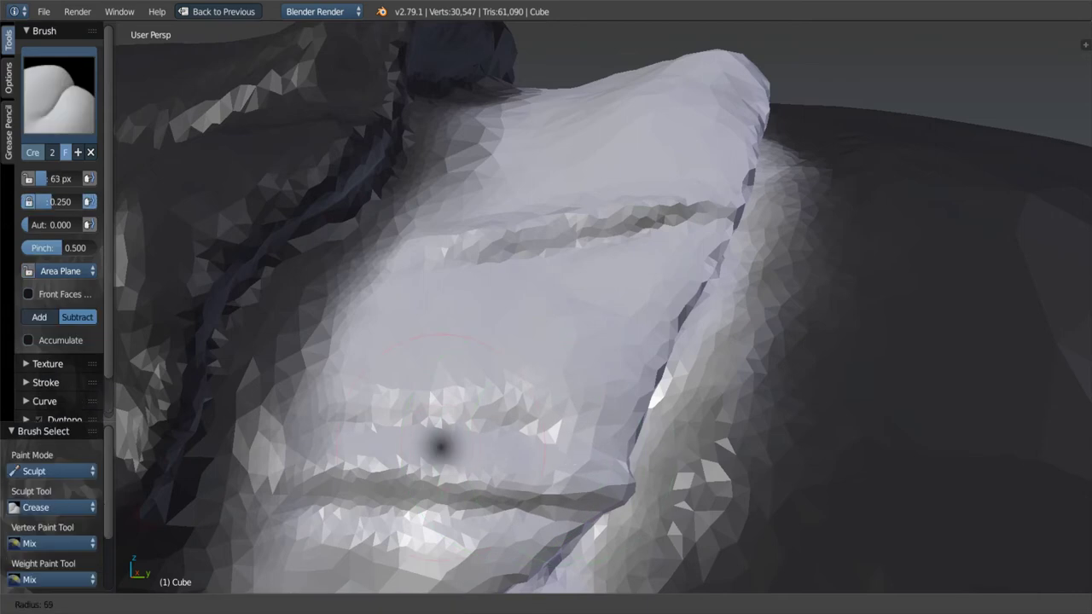
left_click(461, 440)
middle_click_drag(461, 440, 482, 430)
scroll(470, 436, "up", 1)
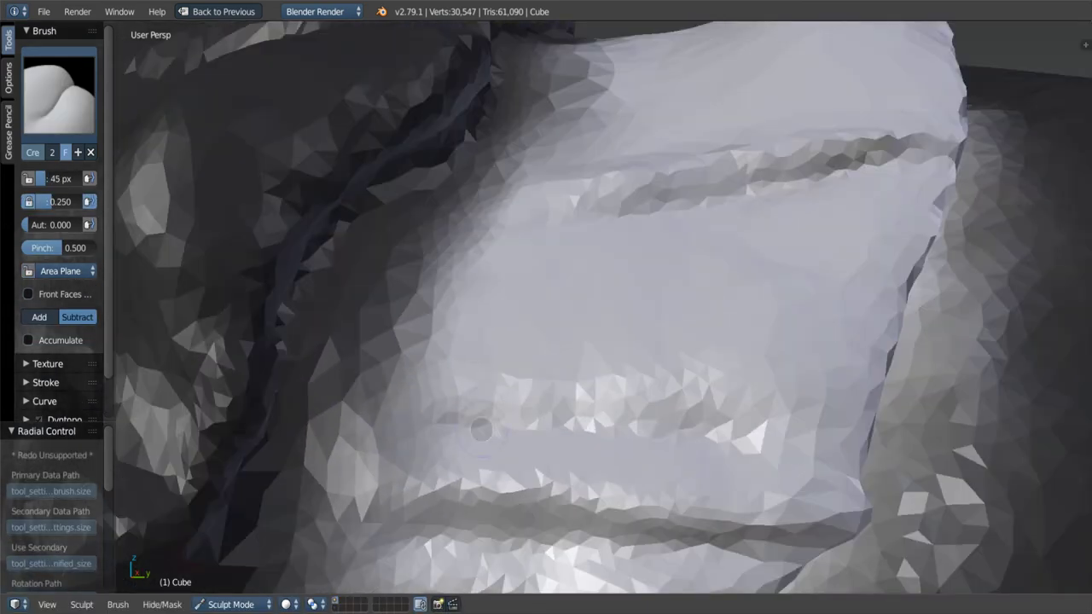
middle_click_drag(746, 459, 525, 561)
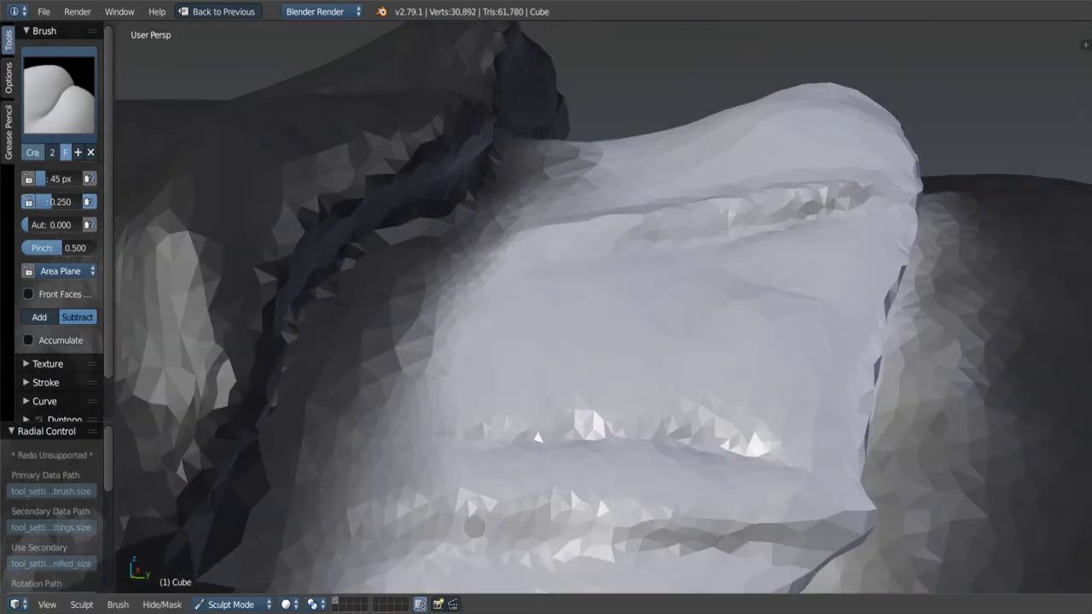
left_click_drag(525, 561, 644, 546)
left_click_drag(735, 552, 411, 536)
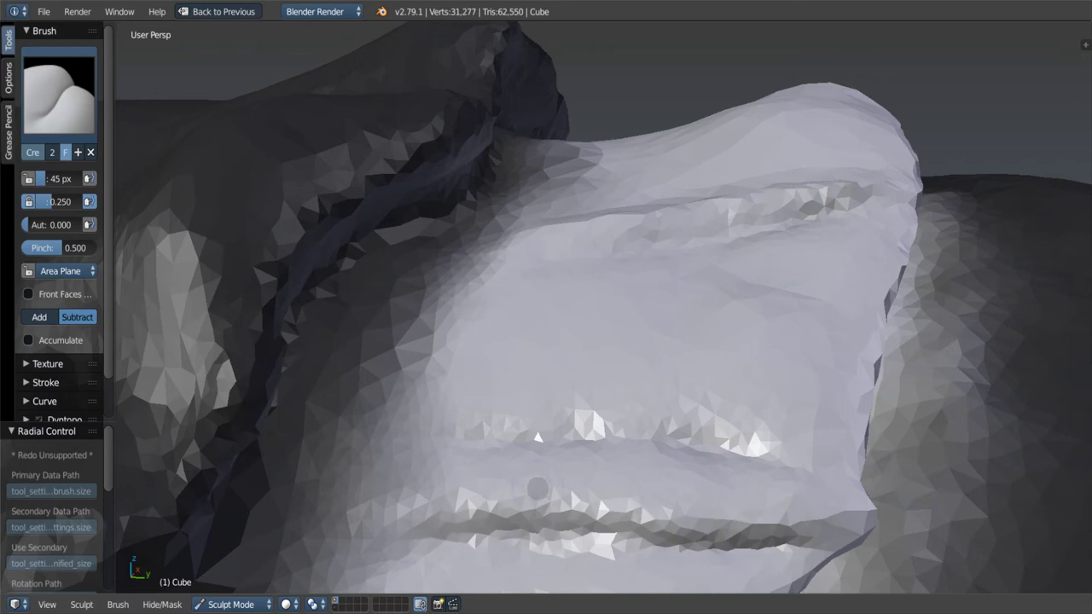
Step: Enlarge the Crease brush to 91 px and deepen the groove along the lower ridge
key("f")
left_click(544, 484)
left_click_drag(478, 495, 766, 509)
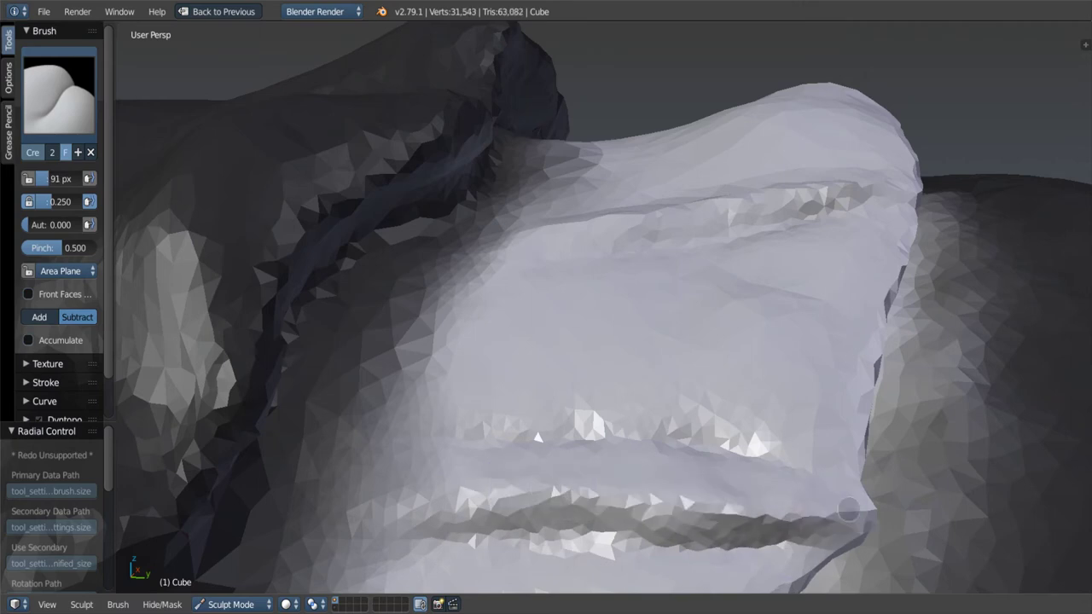
scroll(471, 485, "down", 5)
mouse_move(471, 485)
middle_mouse_down()
mouse_move(641, 393)
mouse_move(607, 380)
mouse_move(616, 365)
middle_mouse_up()
scroll(607, 379, "up", 2)
Step: Briefly pick the Mask brush, return to Crease, and orbit around the head to inspect the collar
key("m")
scroll(607, 380, "up", 1)
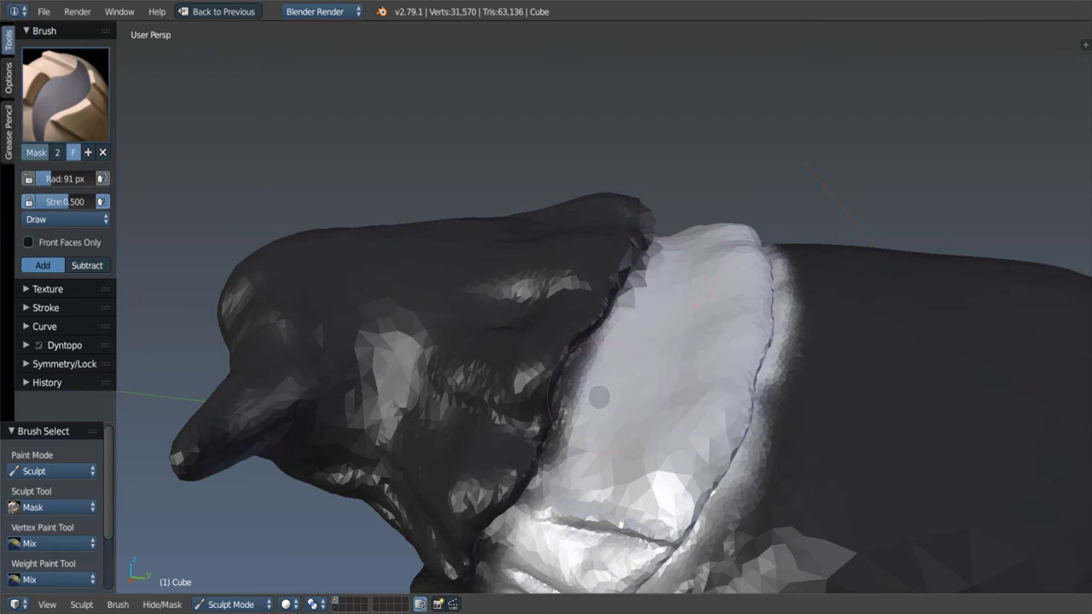
middle_click_drag(599, 396, 614, 395)
key("shift+c")
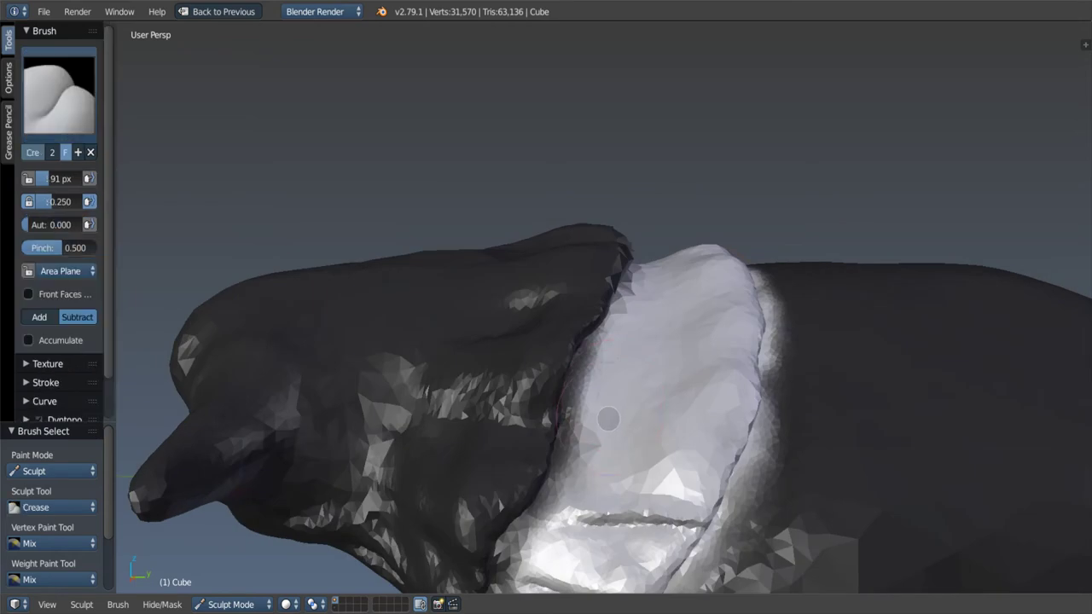
left_click(540, 418)
middle_click_drag(540, 418, 591, 414)
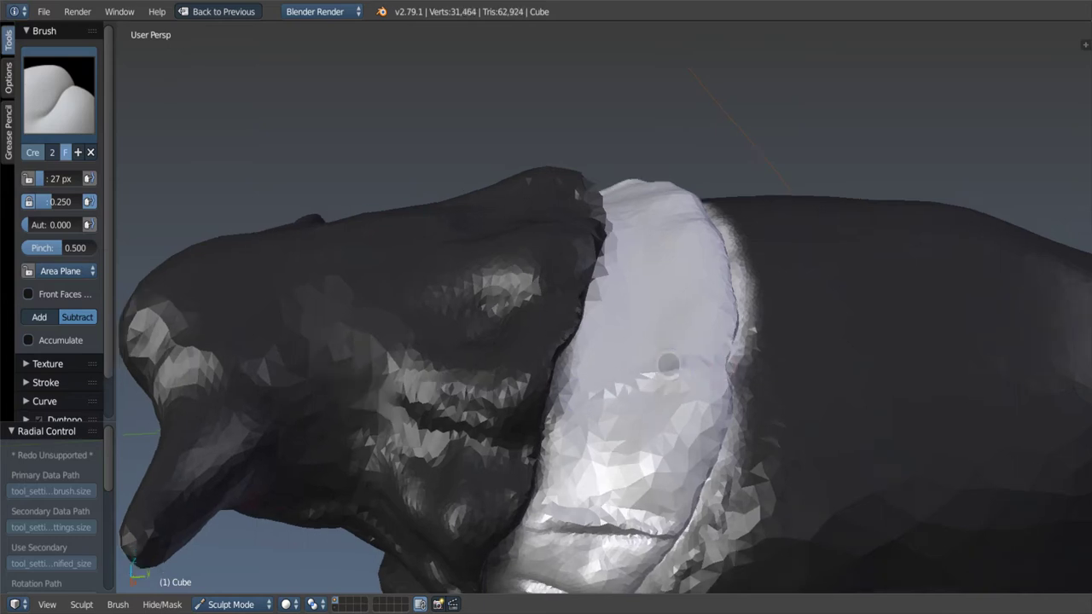
mouse_move(738, 362)
middle_mouse_down()
mouse_move(640, 384)
mouse_move(611, 412)
mouse_move(588, 373)
middle_mouse_up()
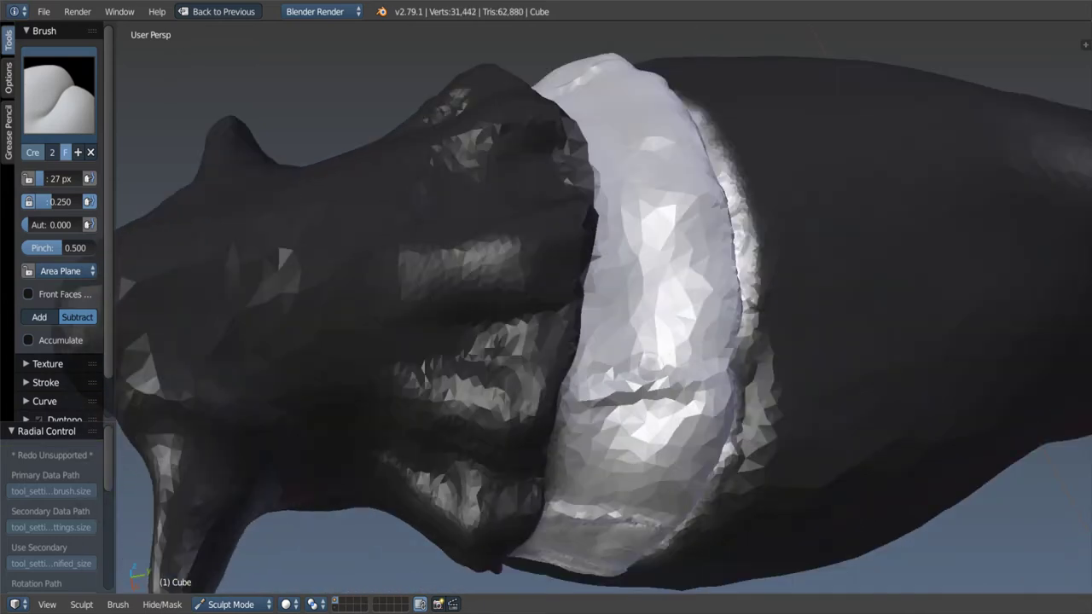
middle_click_drag(713, 350, 626, 297)
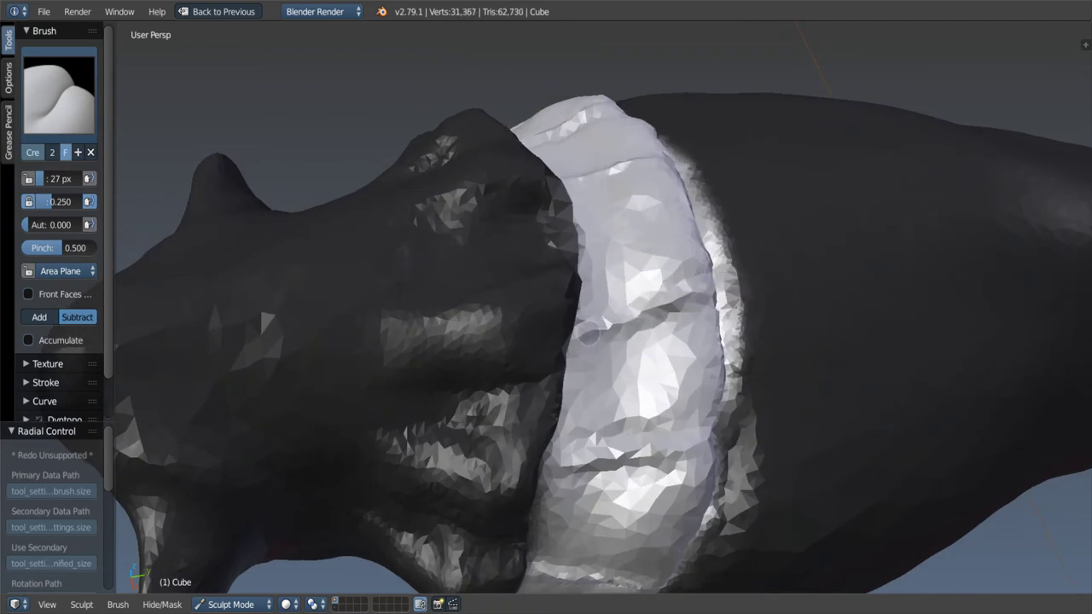
mouse_move(693, 304)
middle_mouse_down()
mouse_move(633, 281)
mouse_move(674, 254)
middle_mouse_up()
key("g")
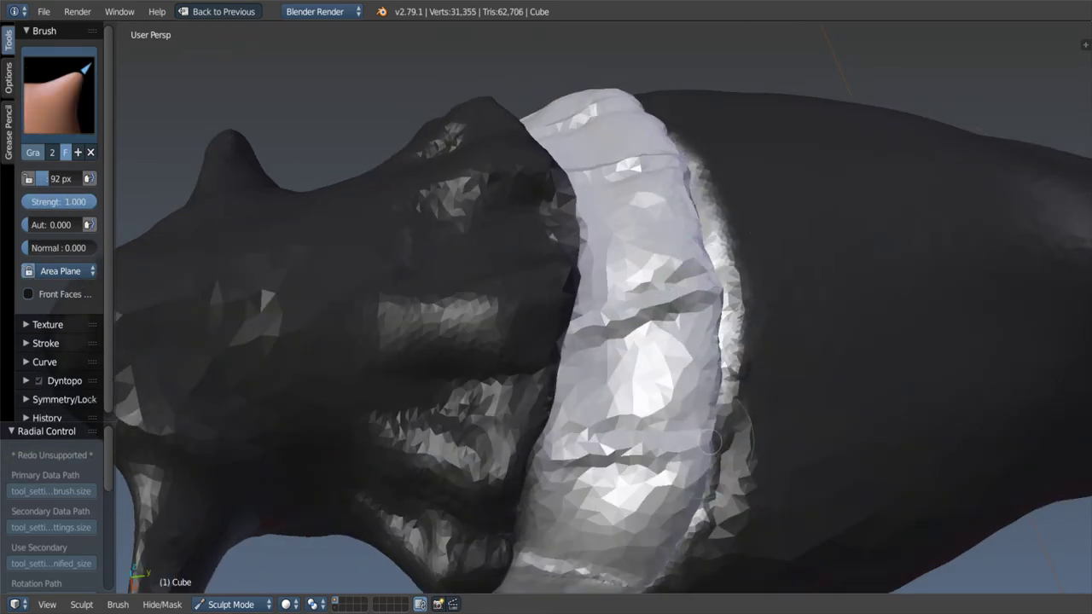
Step: Inspect the collar from behind the head and set the Clay brush to 52 px
scroll(710, 416, "down", 5)
mouse_move(710, 416)
middle_mouse_down()
mouse_move(646, 283)
mouse_move(688, 368)
middle_mouse_up()
scroll(687, 369, "up", 6)
scroll(687, 368, "down", 1)
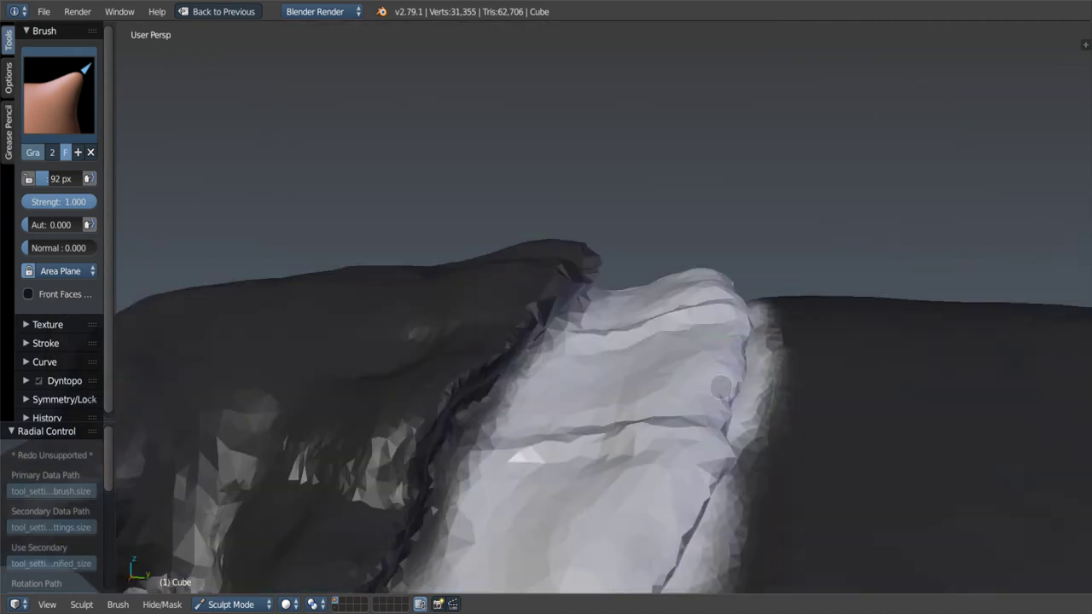
mouse_move(727, 405)
middle_mouse_down()
mouse_move(609, 256)
mouse_move(568, 163)
mouse_move(543, 270)
middle_mouse_up()
scroll(595, 296, "up", 2)
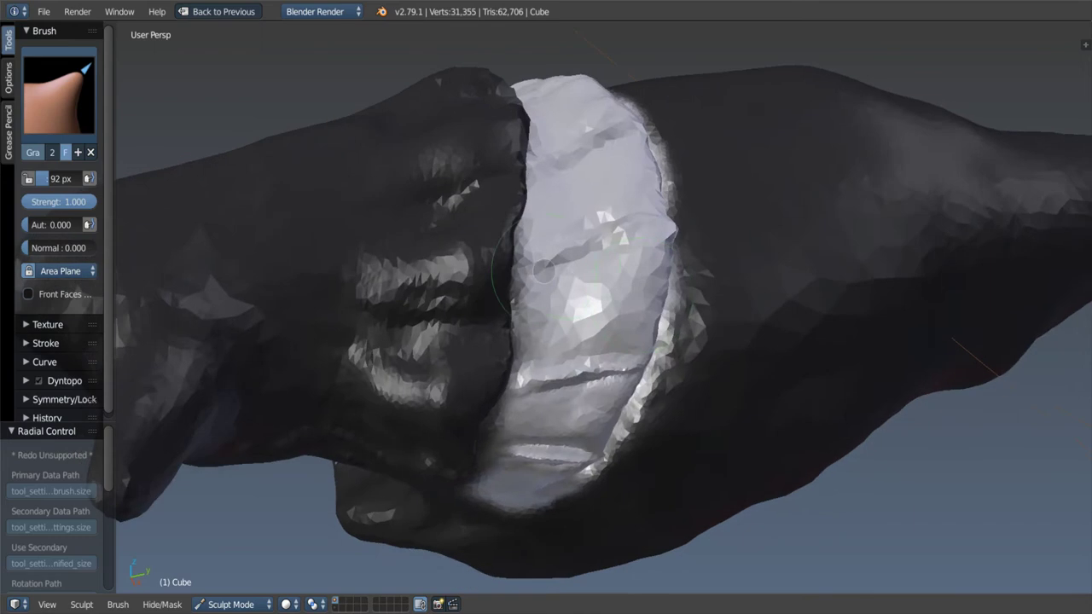
scroll(543, 271, "up", 1)
scroll(592, 251, "up", 2)
key("c")
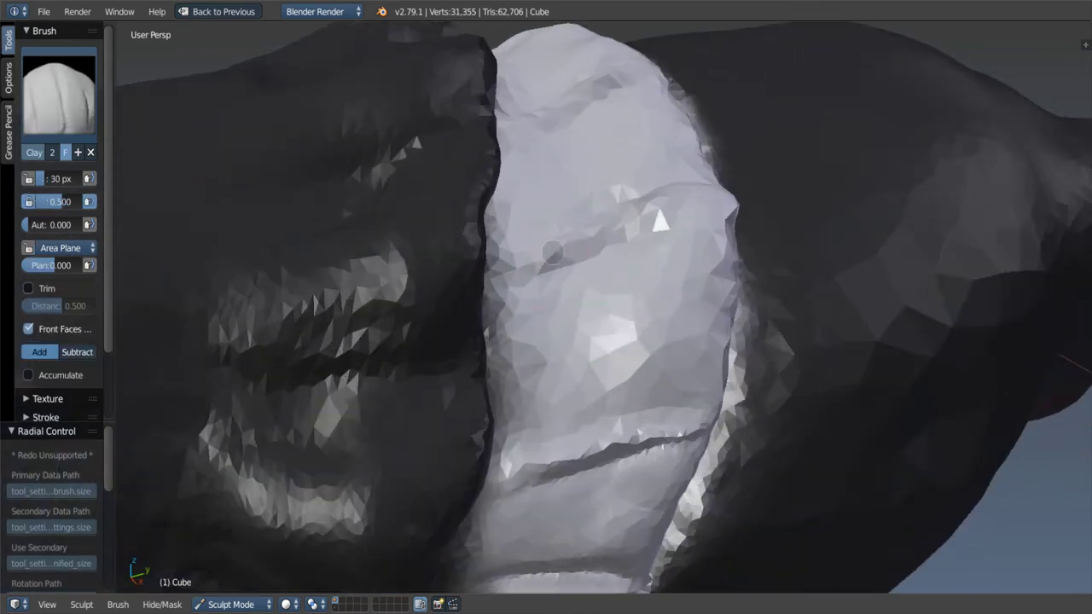
middle_click_drag(553, 251, 532, 256)
key("f")
left_click(538, 248)
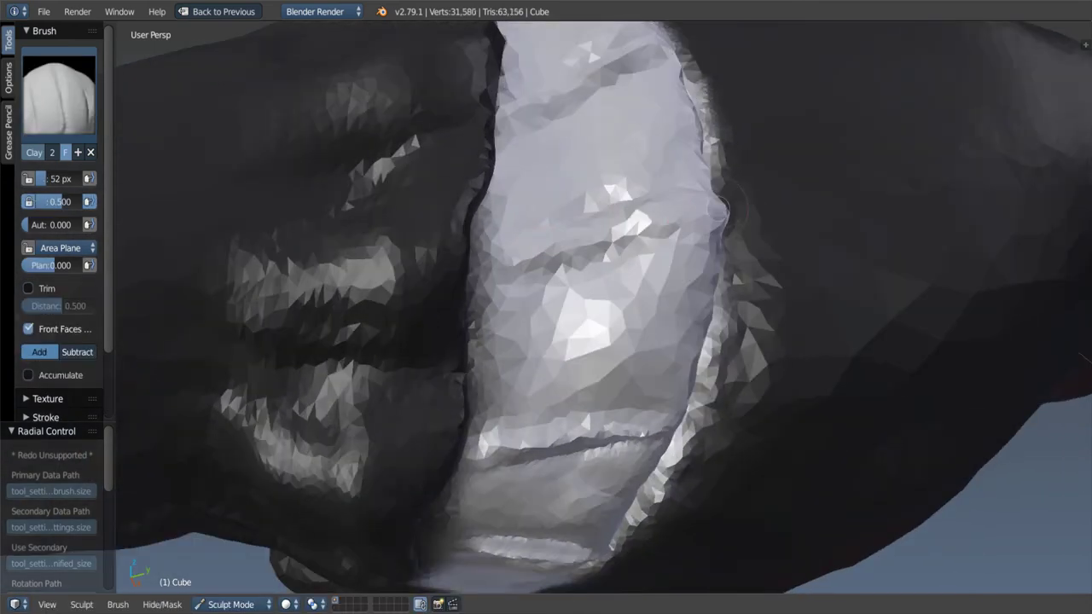
mouse_move(556, 208)
middle_mouse_down()
mouse_move(581, 193)
mouse_move(647, 188)
middle_mouse_up()
Step: Switch to the Grab brush and zoom out to view the whole creature from the side
key("g")
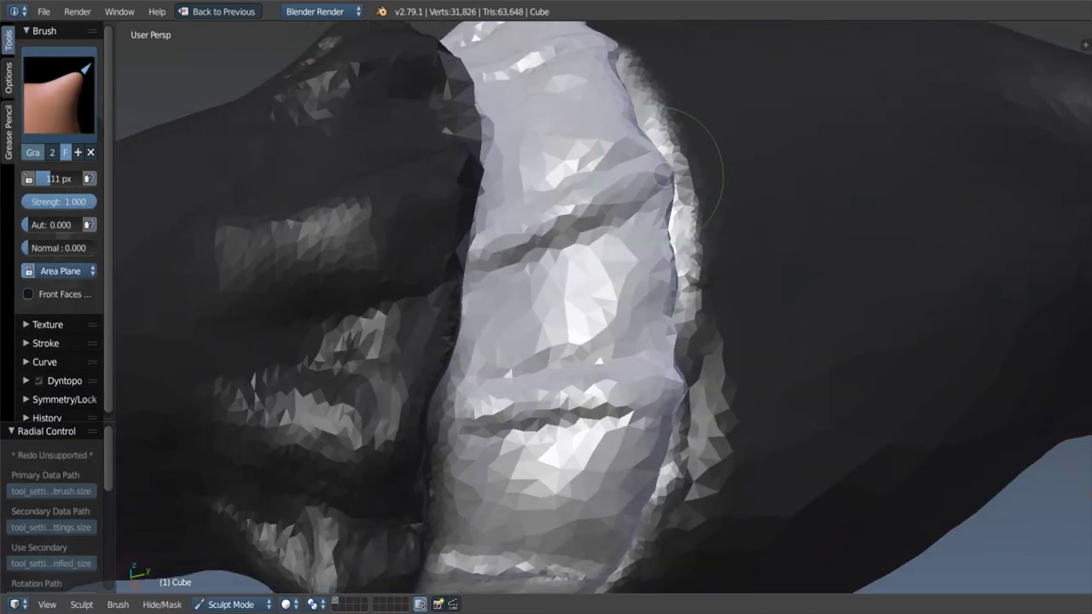
scroll(691, 218, "down", 5)
mouse_move(691, 217)
middle_mouse_down()
mouse_move(586, 170)
mouse_move(626, 166)
mouse_move(644, 248)
middle_mouse_up()
scroll(644, 247, "up", 6)
scroll(626, 312, "down", 2)
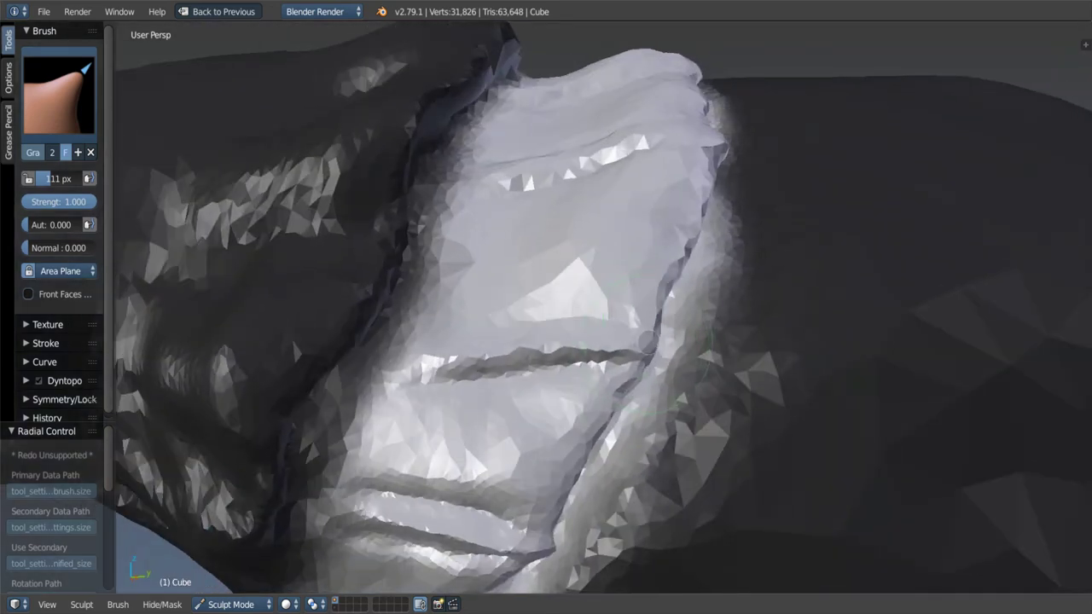
scroll(654, 341, "down", 5)
mouse_move(653, 342)
middle_mouse_down()
mouse_move(572, 244)
mouse_move(550, 285)
mouse_move(548, 244)
mouse_move(668, 305)
mouse_move(600, 317)
mouse_move(602, 392)
mouse_move(585, 390)
middle_mouse_up()
scroll(600, 316, "up", 2)
scroll(617, 316, "up", 1)
Step: Add a Clay stroke, then smooth the body's underside behind the head with several Smooth strokes
key("c")
mouse_move(674, 359)
left_mouse_down()
mouse_move(640, 434)
mouse_move(682, 367)
mouse_move(765, 482)
left_mouse_up()
key("shift+s")
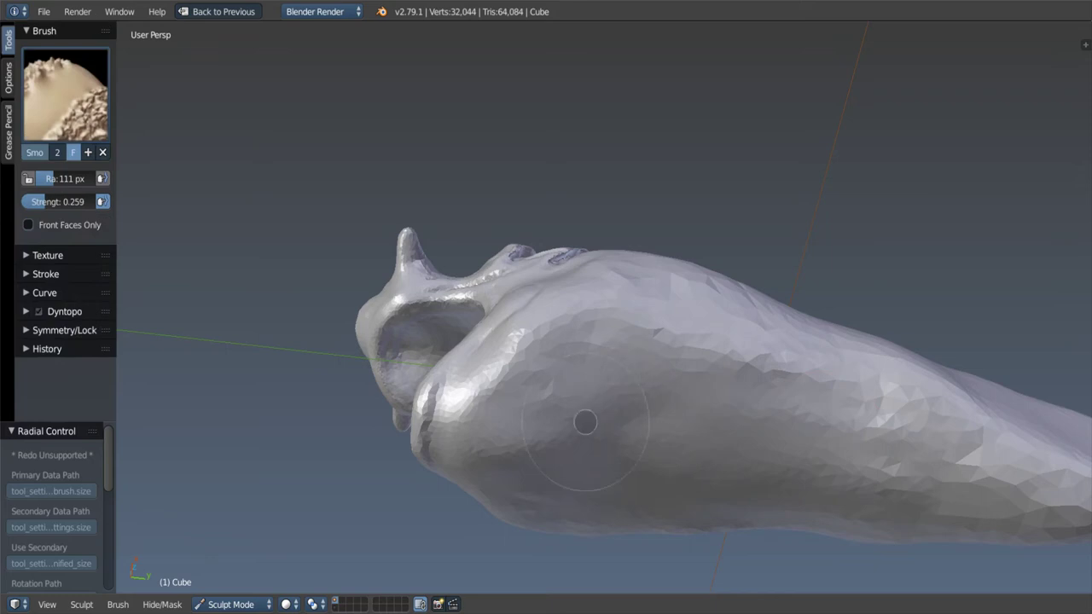
left_click_drag(594, 371, 632, 409, "shift")
mouse_move(631, 409)
middle_mouse_down()
mouse_move(649, 358)
mouse_move(694, 439)
middle_mouse_up()
left_click_drag(694, 478, 721, 519, "shift")
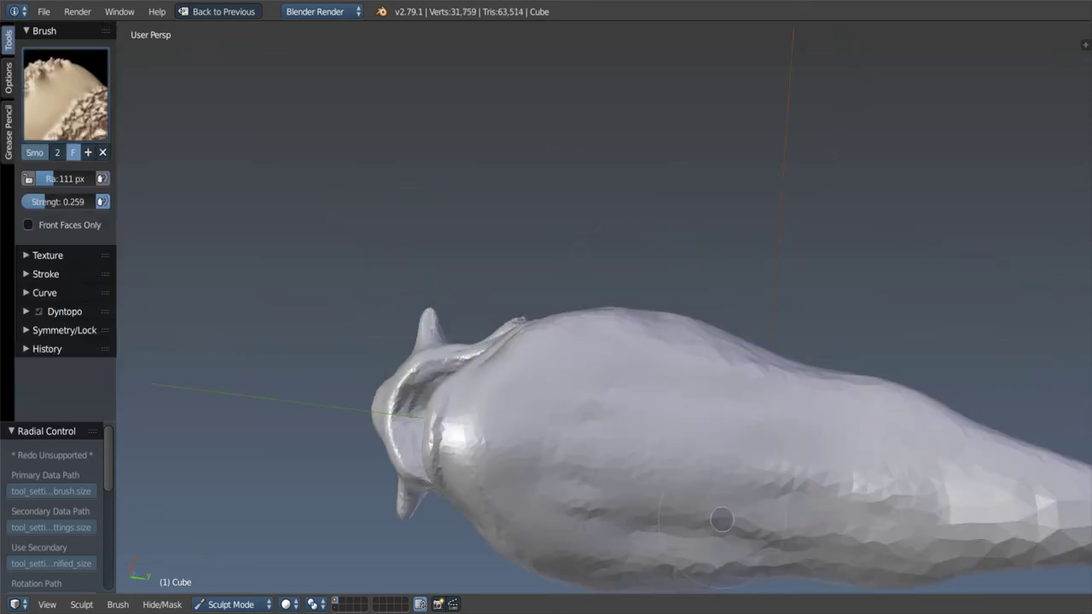
left_click_drag(601, 451, 556, 458, "shift")
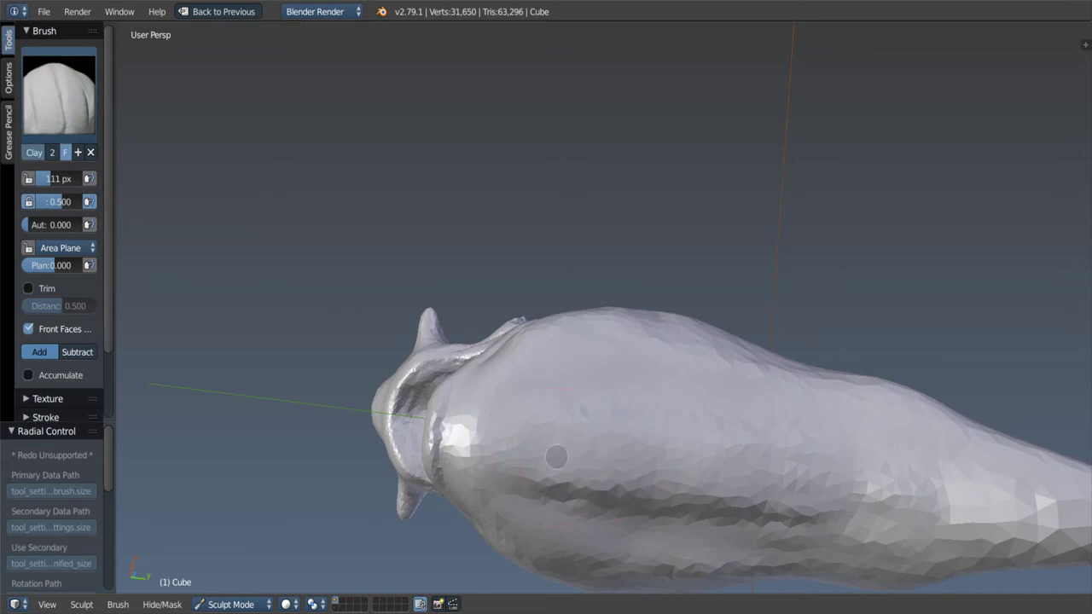
mouse_move(556, 458)
middle_mouse_down()
mouse_move(653, 435)
mouse_move(667, 405)
middle_mouse_up()
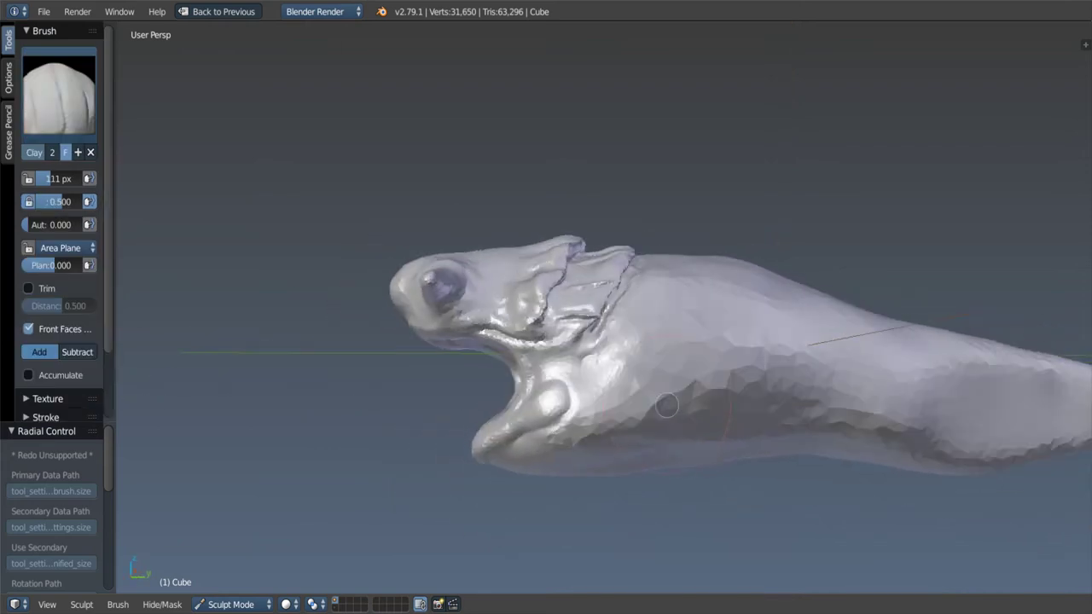
Step: With the Snake Hook brush enlarged to about 166 px, pull the lower fin protrusion downward
key("k")
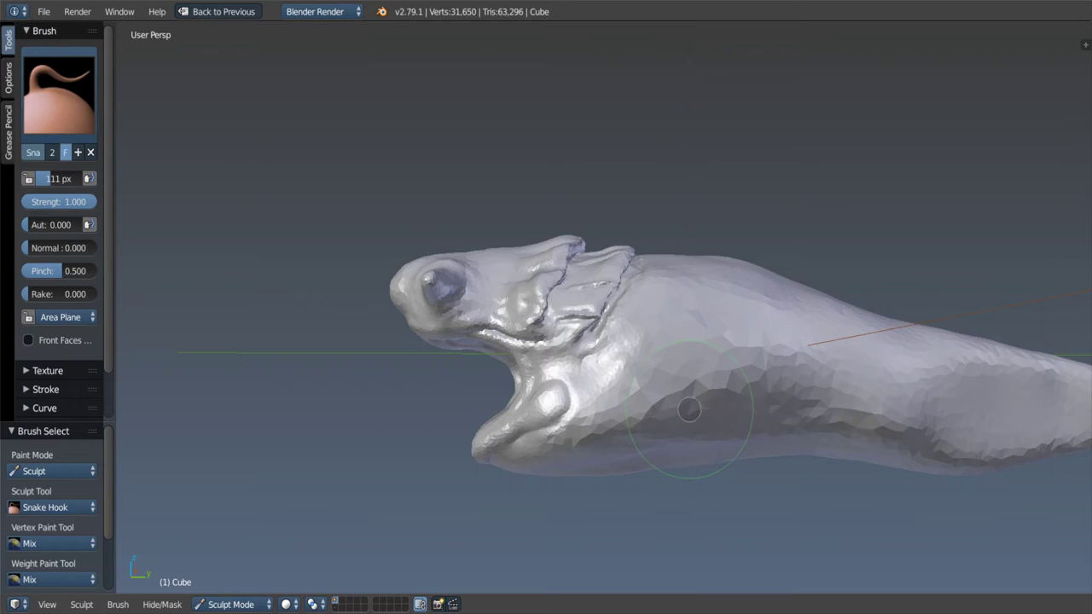
key("f")
left_click(763, 405)
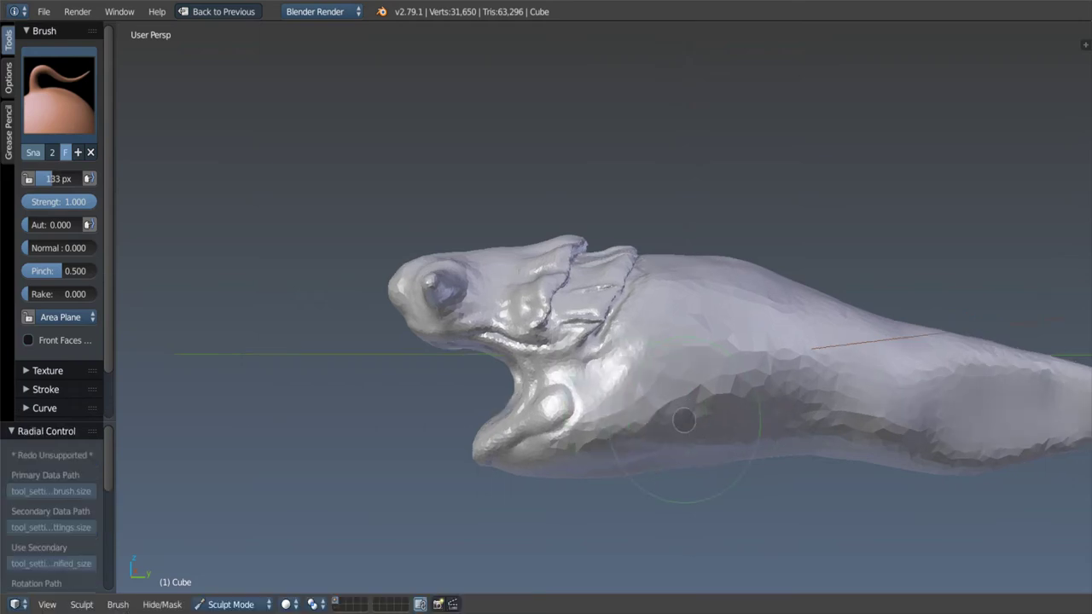
middle_click_drag(689, 405, 602, 450)
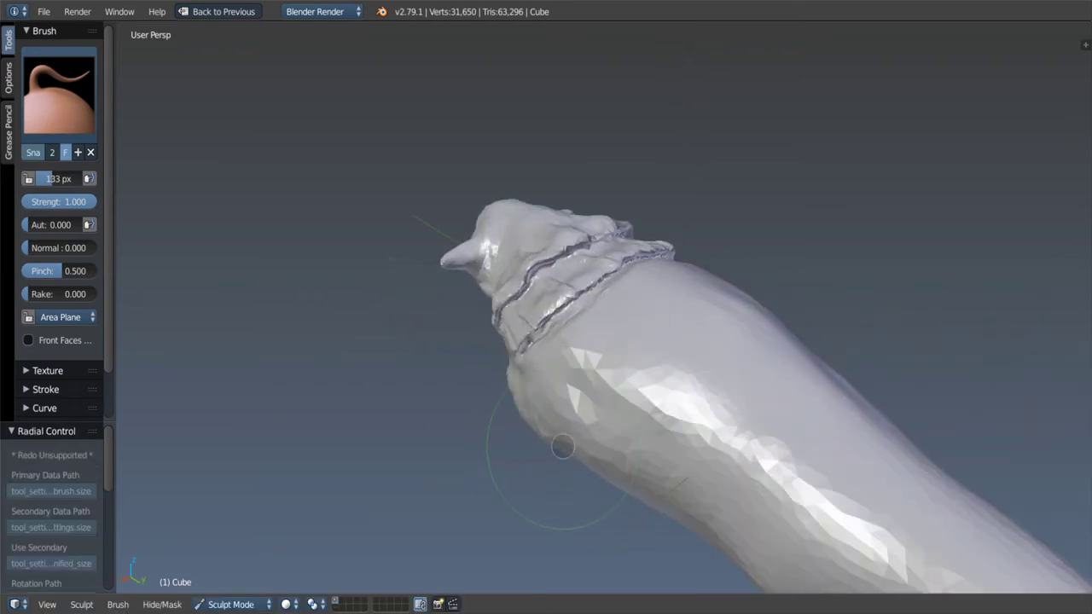
mouse_move(548, 517)
middle_mouse_down()
mouse_move(619, 380)
mouse_move(586, 433)
mouse_move(598, 434)
middle_mouse_up()
key("bracketright")
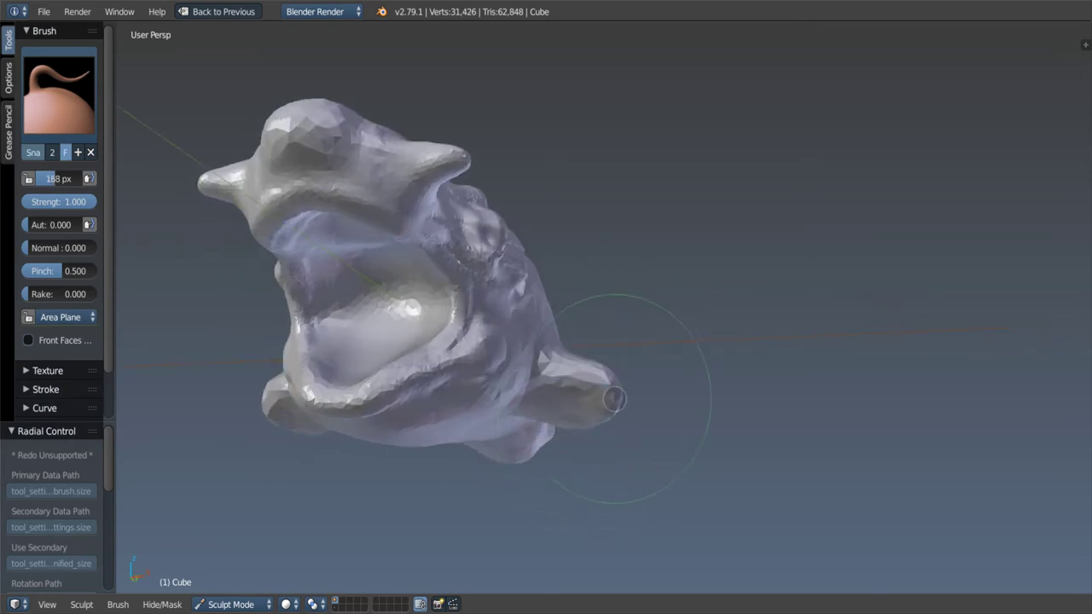
scroll(627, 401, "up", 5)
mouse_move(568, 415)
middle_mouse_down()
mouse_move(655, 353)
mouse_move(602, 393)
middle_mouse_up()
left_click_drag(606, 399, 621, 478)
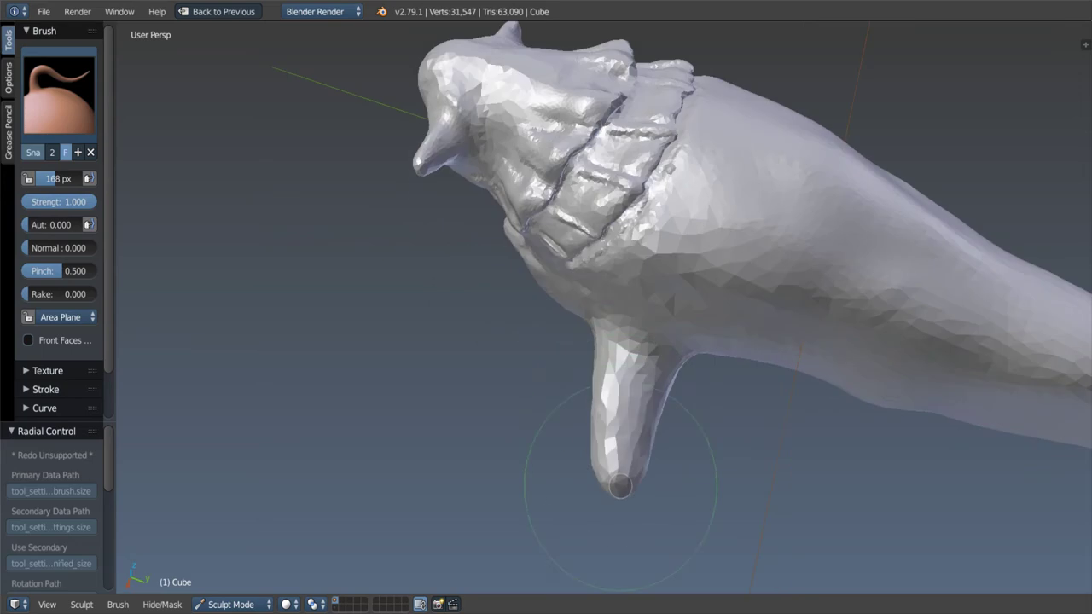
mouse_move(621, 478)
middle_mouse_down()
mouse_move(733, 289)
mouse_move(690, 314)
mouse_move(551, 322)
mouse_move(627, 358)
middle_mouse_up()
scroll(551, 322, "up", 2)
Step: Build up the fin's base with Clay strokes and smooth it over
key("c")
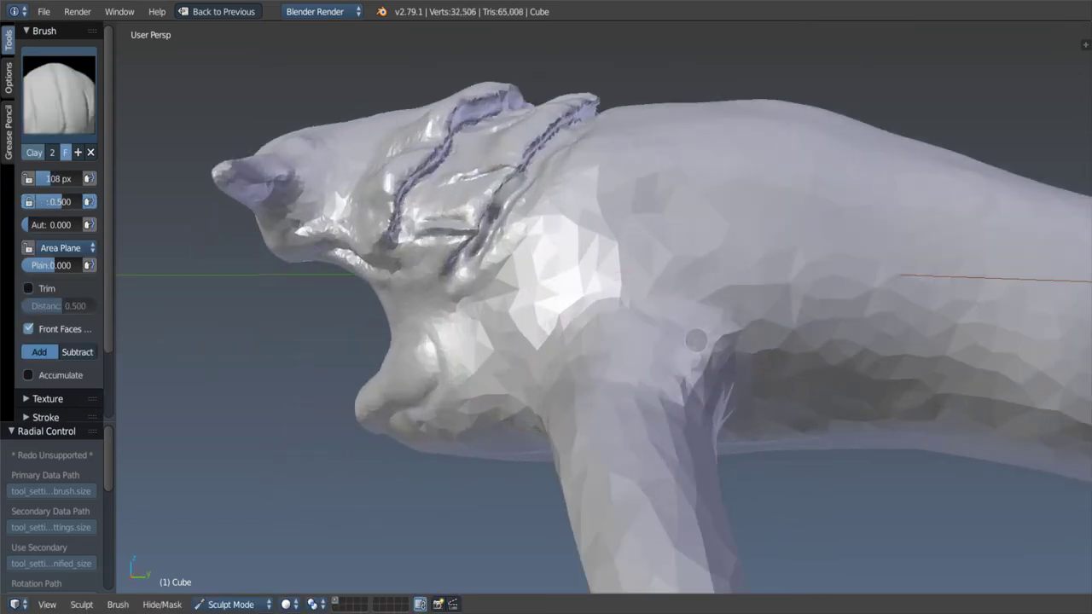
mouse_move(696, 341)
middle_mouse_down()
mouse_move(591, 325)
mouse_move(602, 410)
mouse_move(638, 514)
middle_mouse_up()
left_click_drag(638, 514, 623, 495)
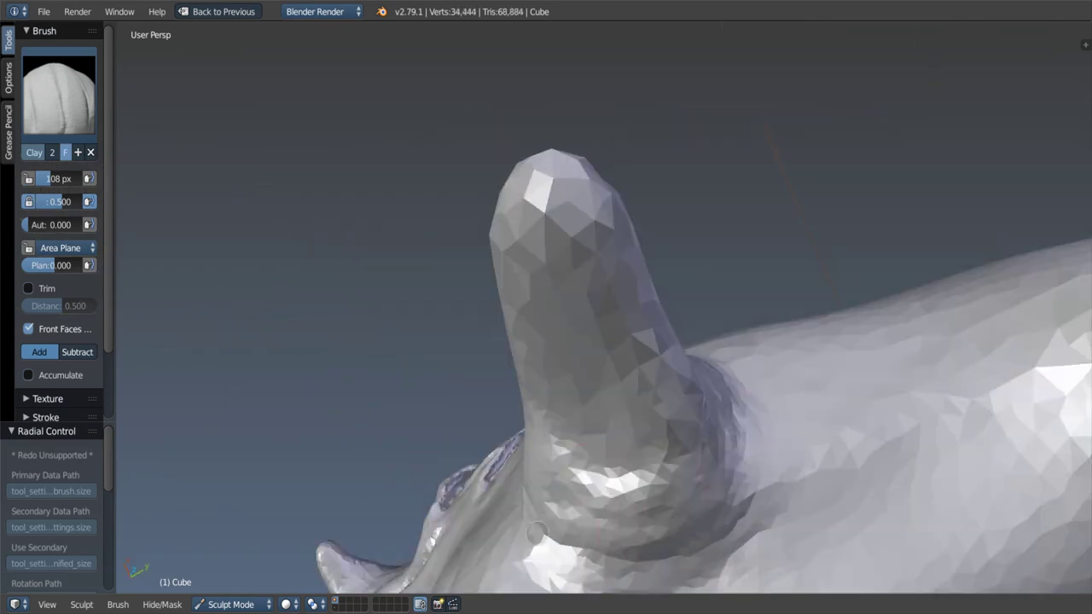
mouse_move(622, 494)
middle_mouse_down()
mouse_move(733, 424)
mouse_move(649, 425)
middle_mouse_up()
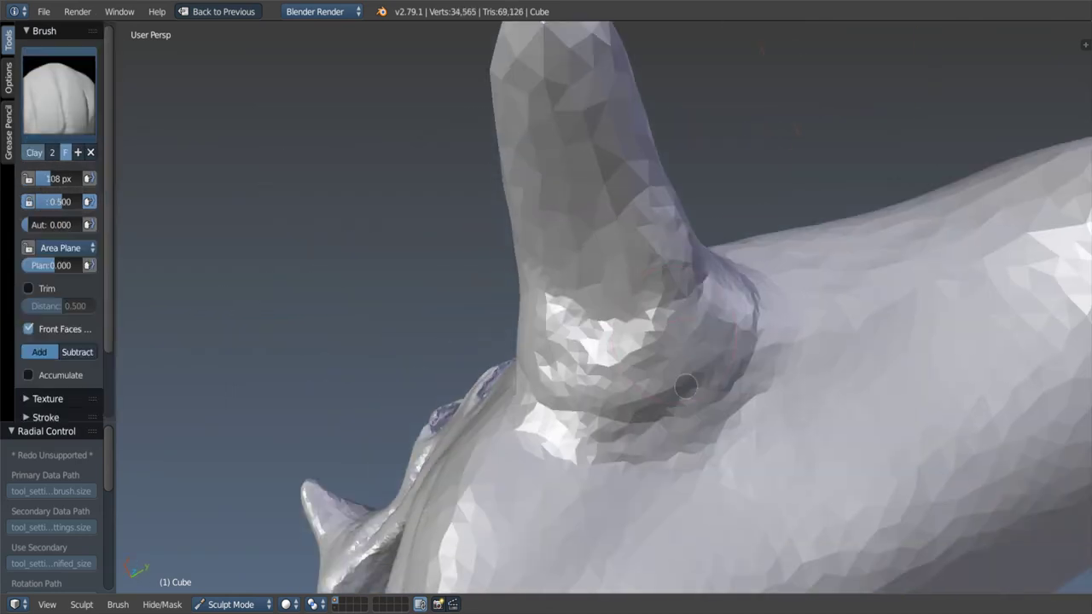
left_click_drag(648, 425, 640, 418)
middle_click_drag(640, 418, 679, 214)
left_click_drag(680, 214, 648, 231)
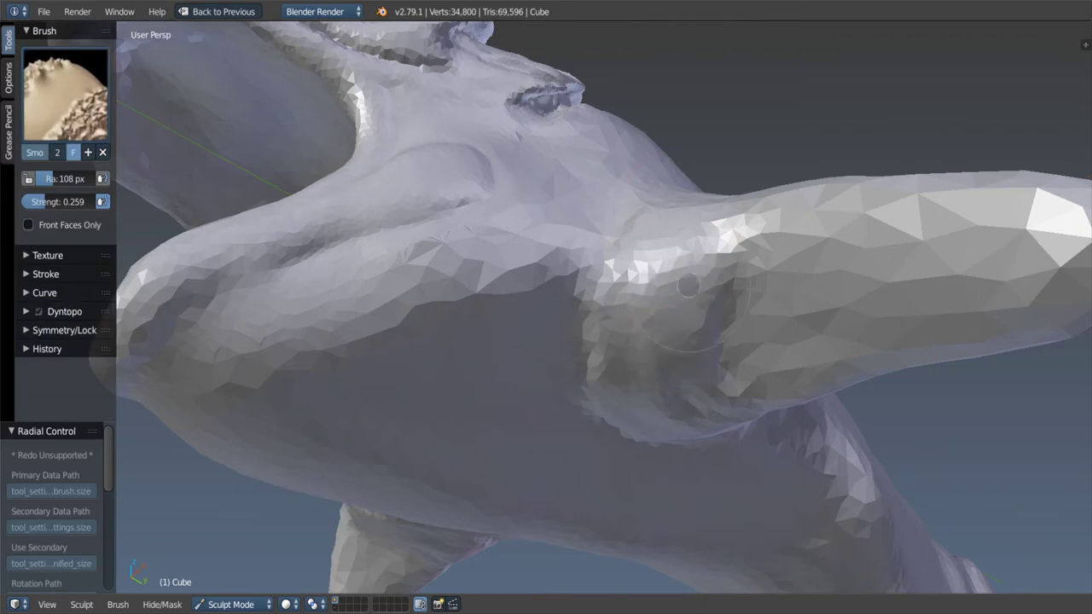
middle_click_drag(648, 231, 662, 317)
mouse_move(714, 341)
middle_mouse_down()
mouse_move(688, 297)
mouse_move(759, 290)
mouse_move(792, 263)
mouse_move(745, 263)
mouse_move(802, 230)
mouse_move(870, 231)
middle_mouse_up()
key("shift+s")
mouse_move(870, 230)
left_mouse_down("shift")
mouse_move(902, 312)
mouse_move(836, 305)
left_mouse_up("shift")
mouse_move(836, 304)
middle_mouse_down()
mouse_move(768, 379)
mouse_move(742, 383)
mouse_move(723, 367)
middle_mouse_up()
Step: Grab the fin tip and pull it down and outward into a wider end
key("g")
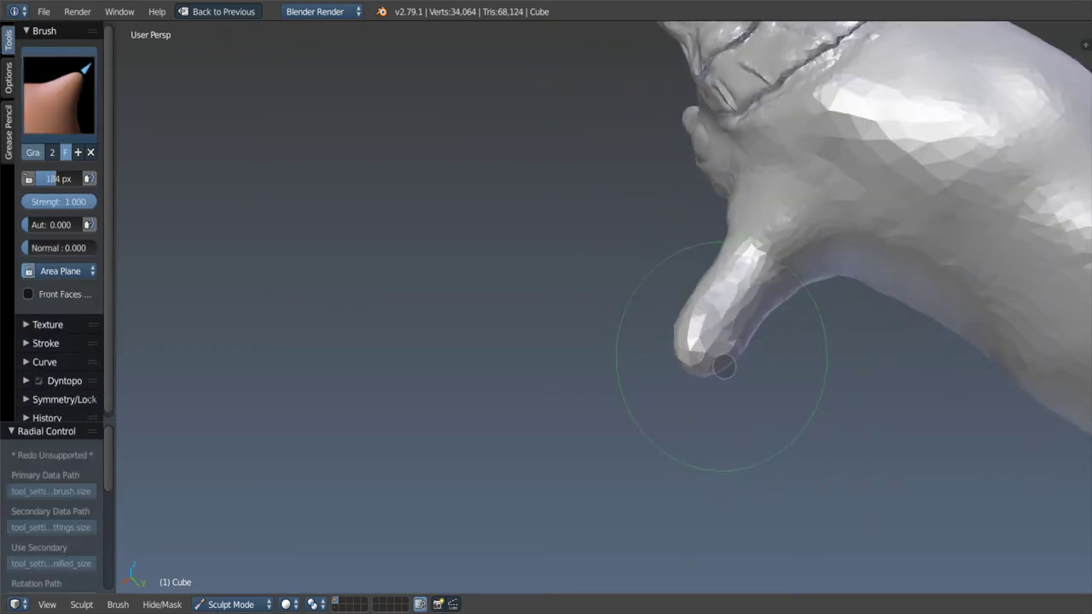
mouse_move(674, 364)
left_mouse_down()
mouse_move(706, 373)
mouse_move(714, 392)
left_mouse_up()
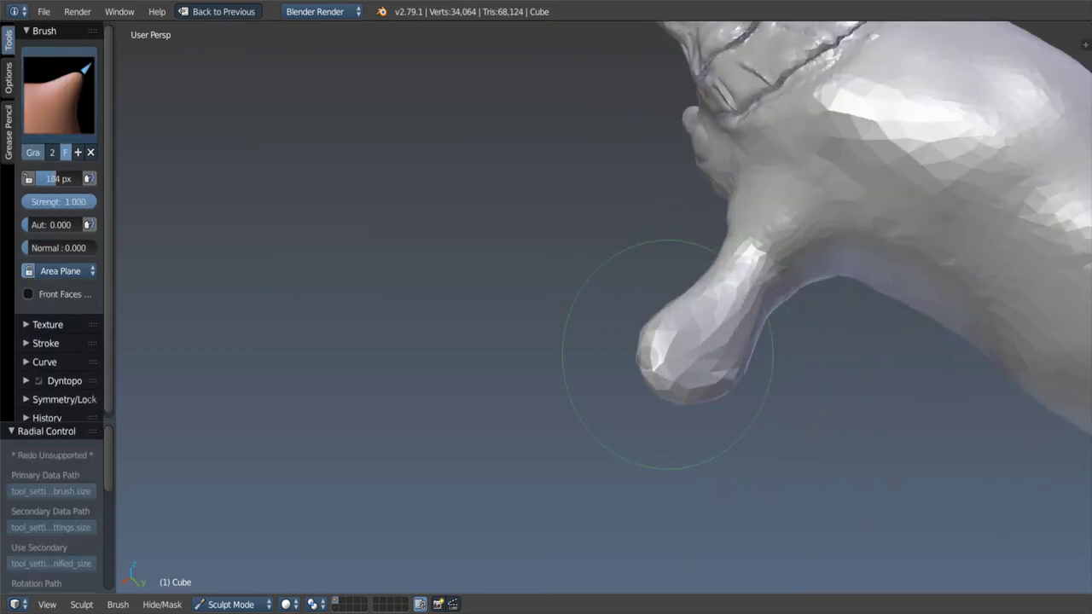
left_click_drag(667, 354, 719, 404)
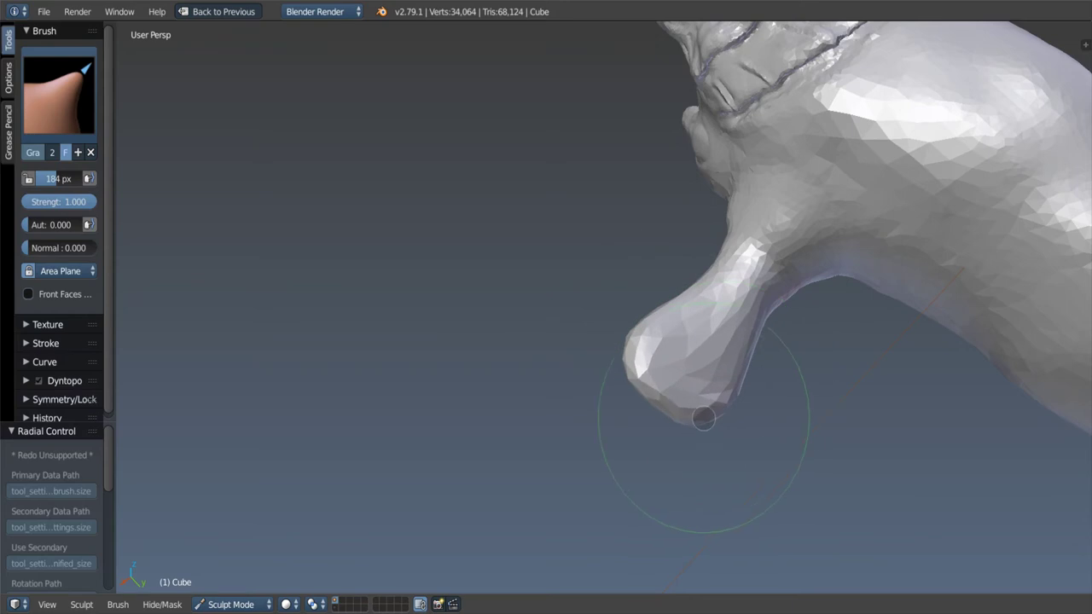
scroll(687, 296, "down", 5)
mouse_move(827, 214)
middle_mouse_down()
mouse_move(597, 247)
mouse_move(721, 214)
middle_mouse_up()
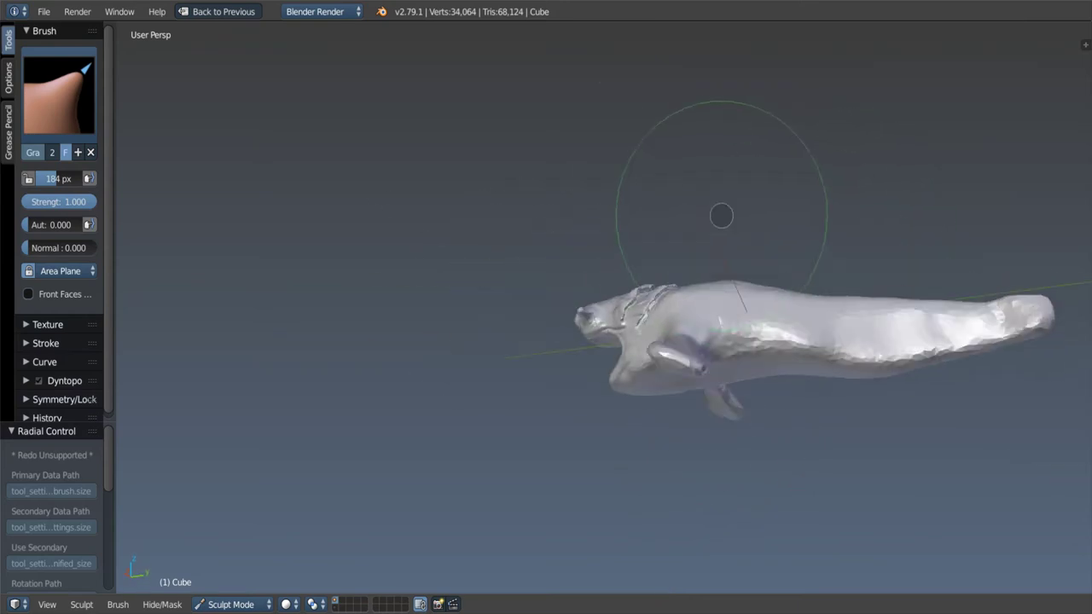
scroll(706, 354, "up", 4)
middle_click_drag(706, 354, 682, 388)
left_click_drag(682, 389, 687, 364)
mouse_move(688, 364)
middle_mouse_down()
mouse_move(722, 338)
mouse_move(585, 304)
mouse_move(619, 354)
mouse_move(569, 313)
mouse_move(631, 334)
middle_mouse_up()
mouse_move(577, 358)
middle_mouse_down()
mouse_move(658, 305)
mouse_move(609, 281)
mouse_move(771, 227)
mouse_move(892, 237)
middle_mouse_up()
Step: Switch back to the Clay brush with a 69 px radius
key("c")
key("f")
left_click(589, 296)
Step: Set the Clay brush to 106 px and add clay to the neck from below
scroll(552, 272, "up", 3)
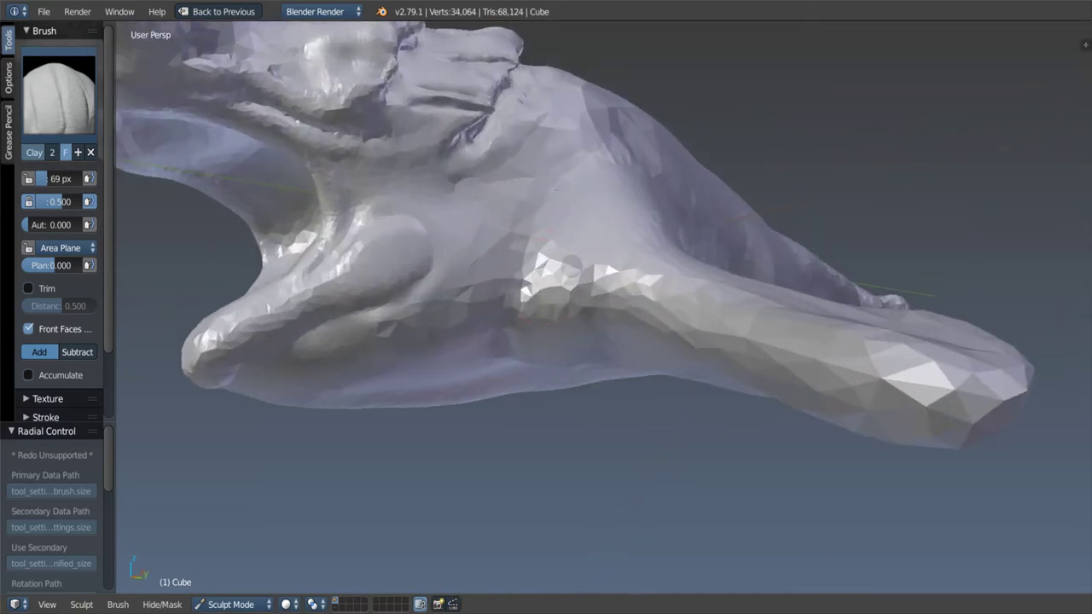
middle_click_drag(552, 272, 594, 191)
middle_click_drag(594, 256, 649, 231)
key("f")
left_click(615, 251)
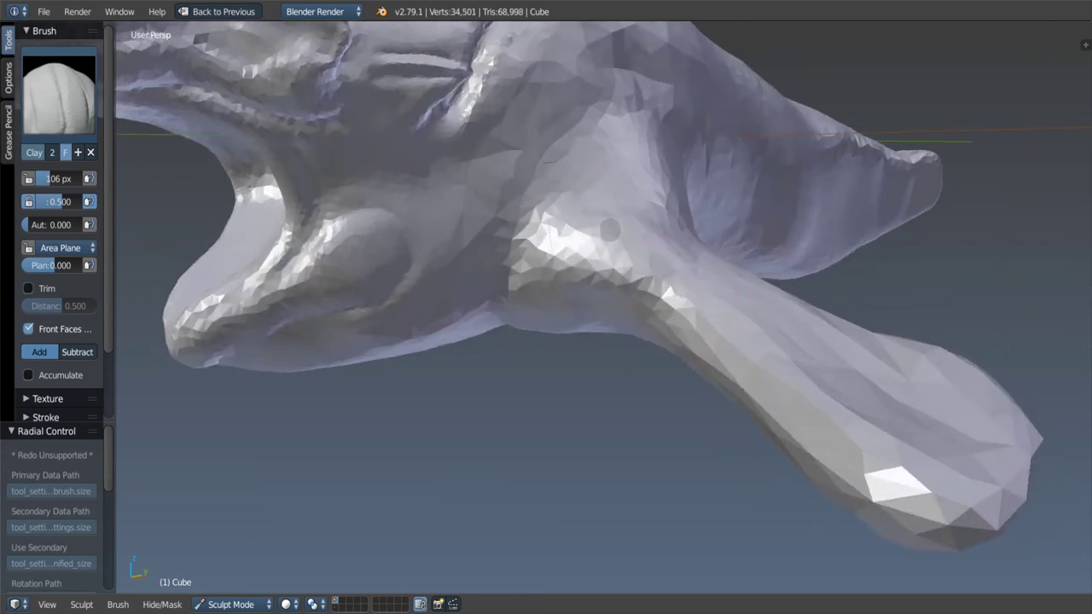
scroll(649, 230, "up", 3)
left_click_drag(768, 202, 752, 198)
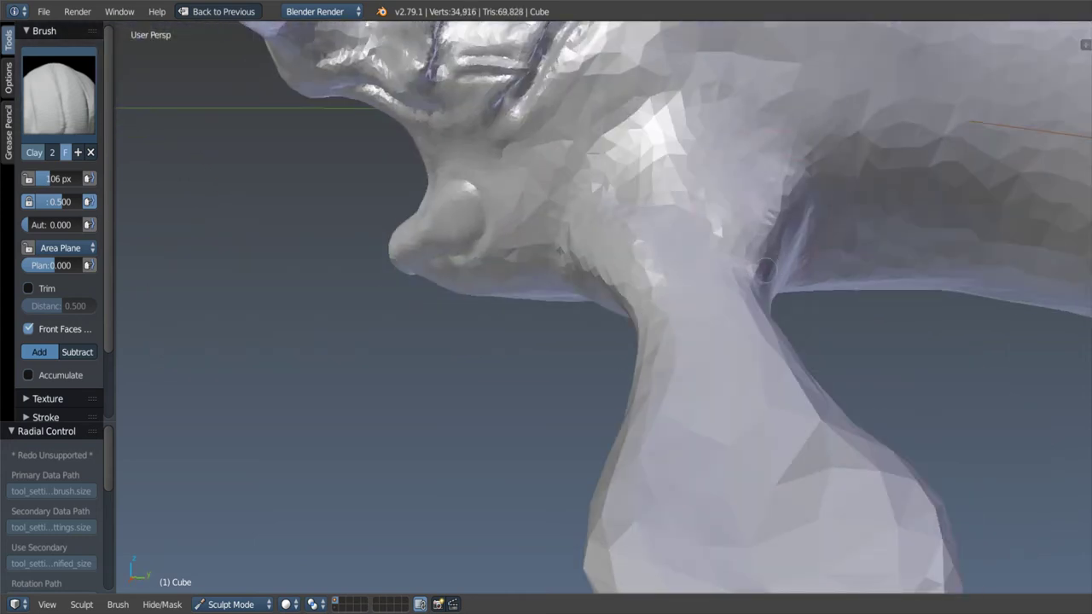
middle_click_drag(766, 271, 673, 258)
left_click_drag(673, 166, 701, 245)
Step: Carve a crease where the fin meets the body, then build up the fin's shoulder with clay
key("shift+c")
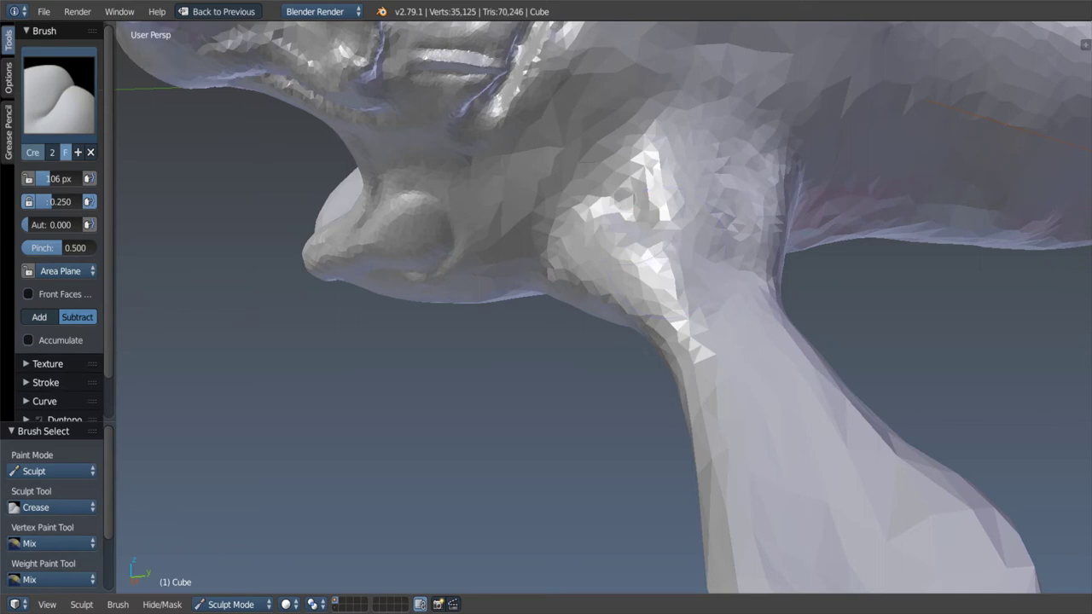
left_click_drag(623, 171, 750, 256)
mouse_move(751, 256)
middle_mouse_down()
mouse_move(691, 230)
mouse_move(662, 308)
middle_mouse_up()
key("c")
left_click_drag(662, 307, 667, 349)
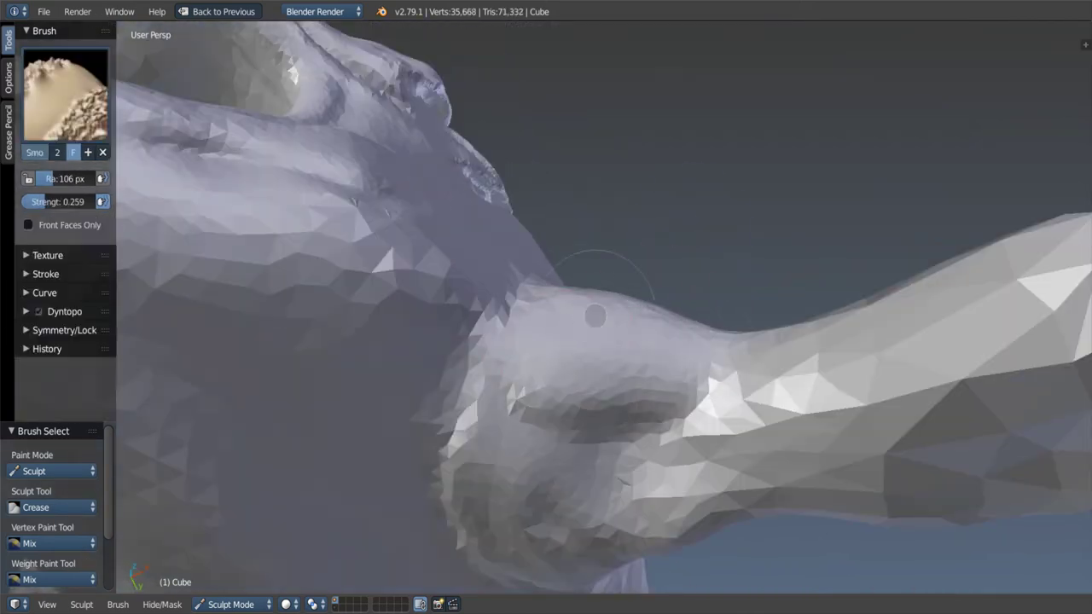
mouse_move(592, 316)
middle_mouse_down()
mouse_move(628, 435)
mouse_move(495, 401)
middle_mouse_up()
mouse_move(495, 401)
left_mouse_down()
mouse_move(531, 435)
mouse_move(639, 335)
left_mouse_up()
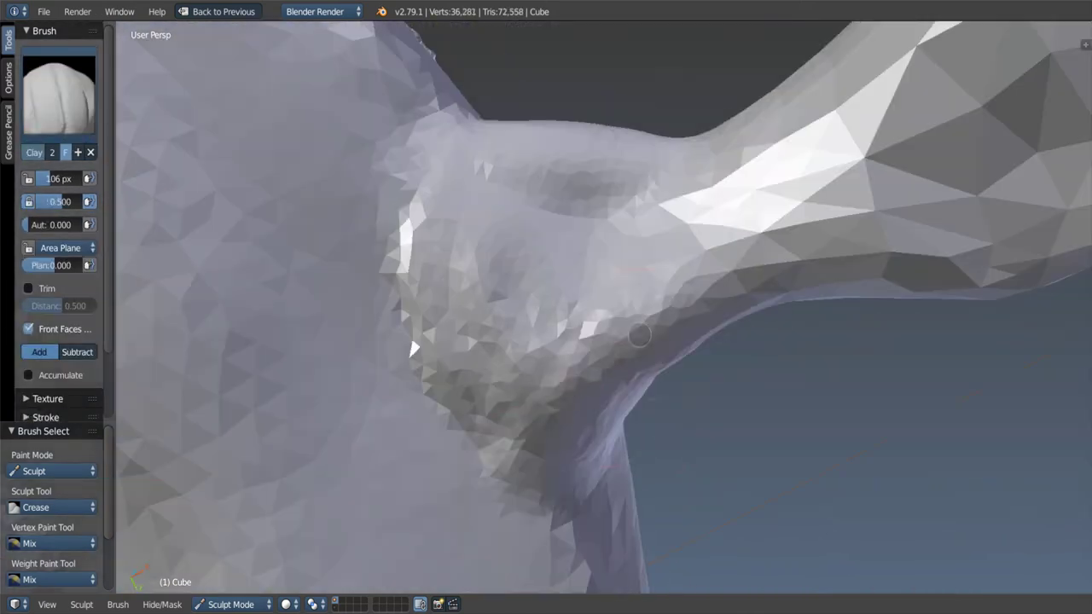
left_click_drag(597, 484, 635, 319)
Step: At 143 px, add broad clay strokes blending the fin joint and neck into the body
key("f")
left_click(556, 375)
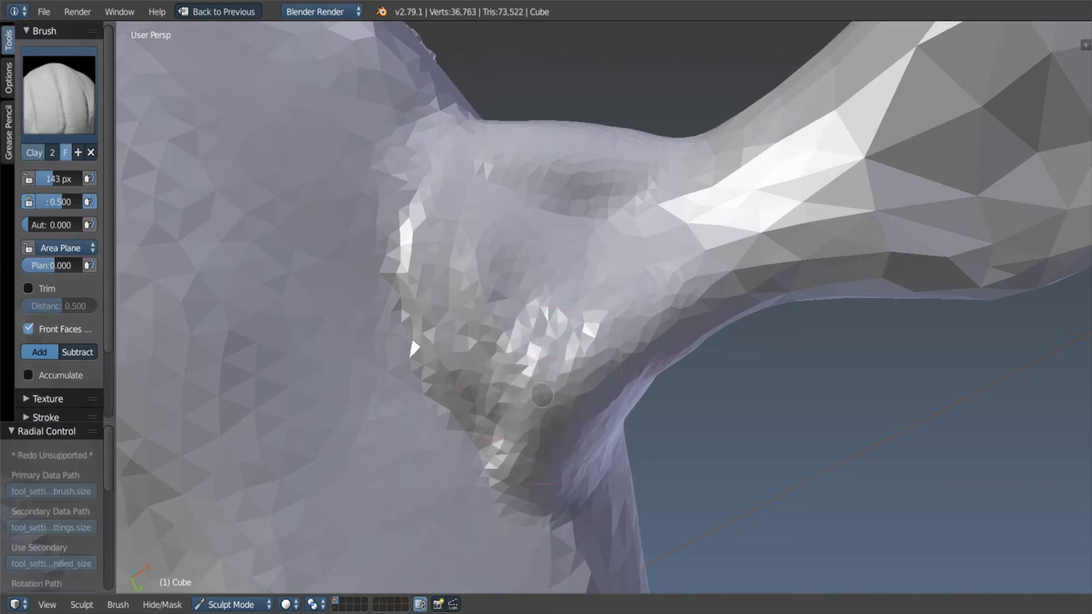
left_click_drag(529, 358, 566, 422)
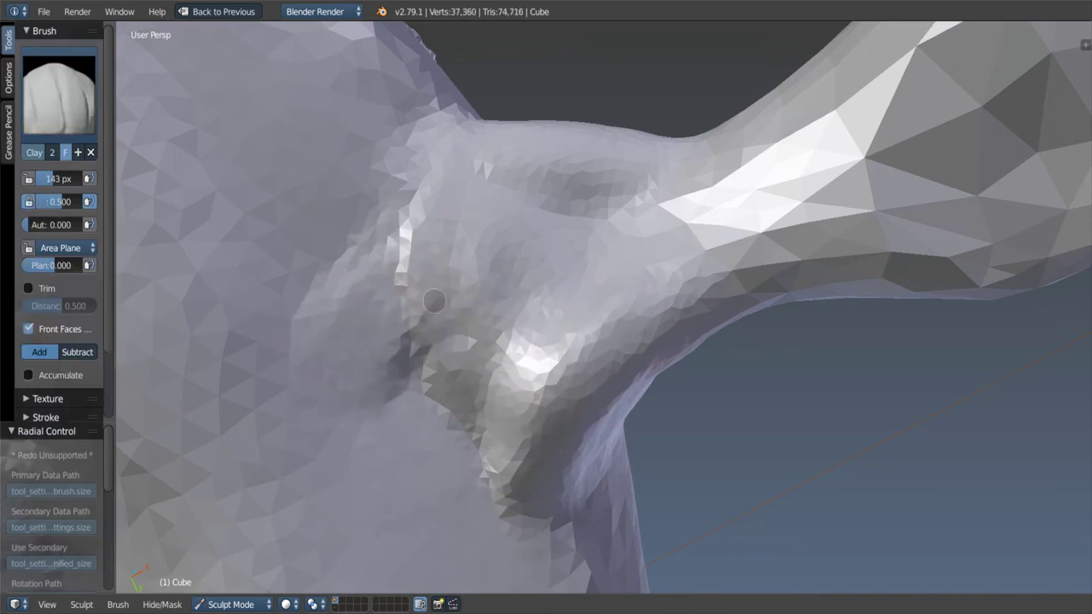
mouse_move(434, 298)
left_mouse_down()
mouse_move(408, 387)
mouse_move(470, 398)
left_mouse_up()
middle_click_drag(470, 398, 519, 245)
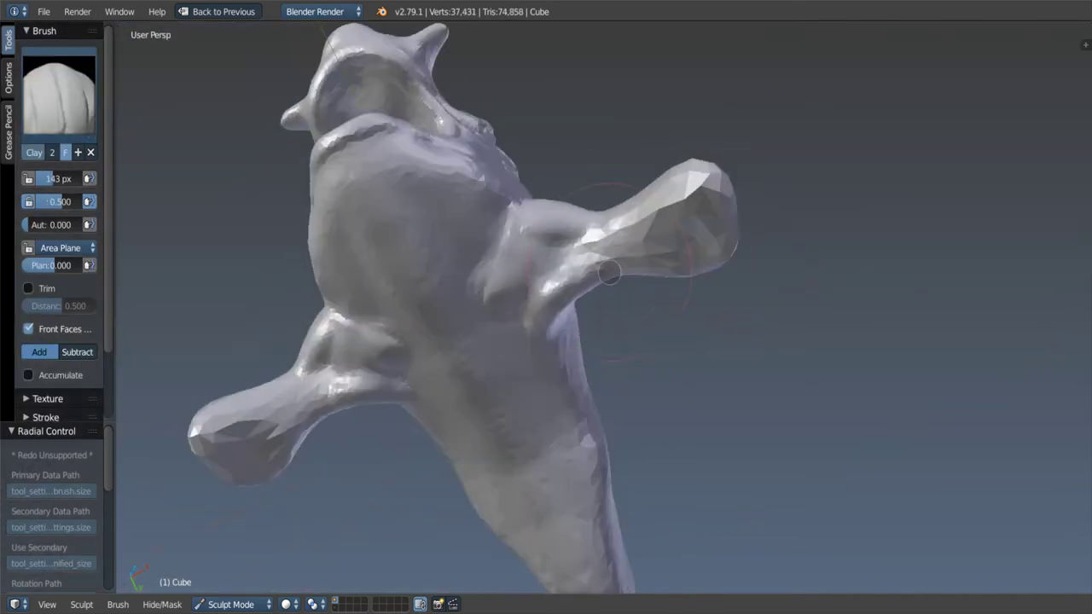
scroll(500, 329, "up", 2)
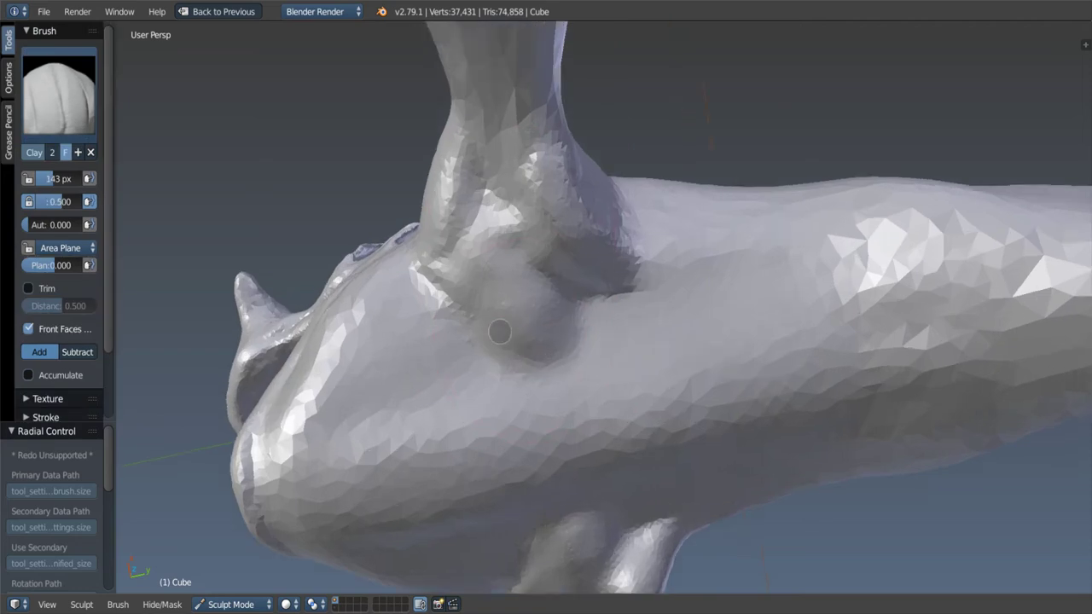
scroll(500, 330, "up", 2)
scroll(529, 333, "up", 1)
left_click(550, 331)
scroll(605, 244, "down", 2)
scroll(551, 308, "down", 5)
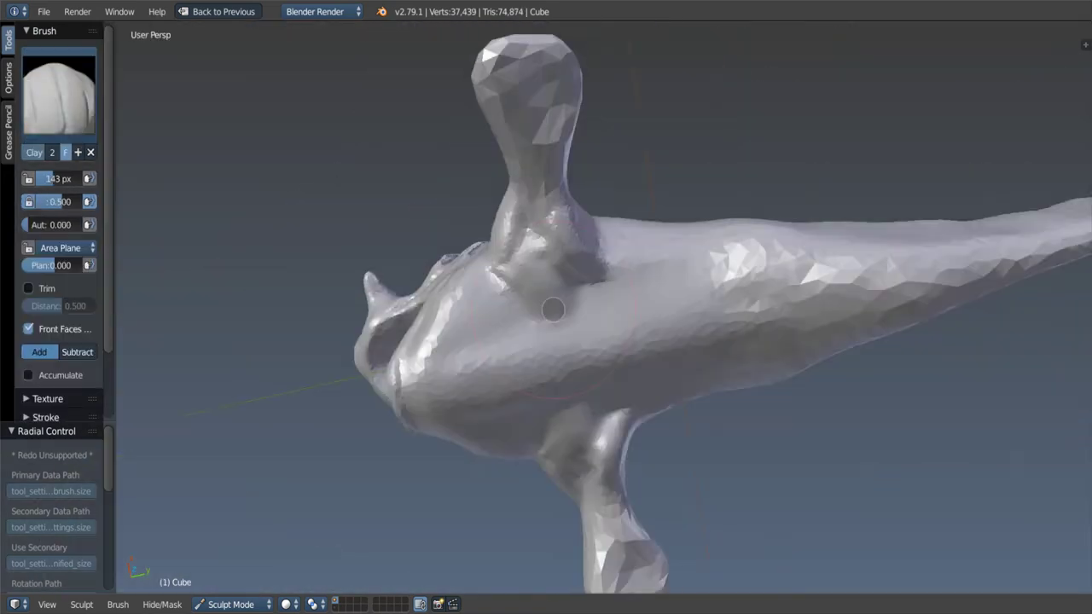
mouse_move(551, 307)
middle_mouse_down()
mouse_move(600, 405)
mouse_move(529, 380)
mouse_move(619, 362)
middle_mouse_up()
scroll(554, 375, "up", 2)
Step: Add a clay stroke to the lower fin at 89 px, then clay ridges on its bulbous tip at 59 px
key("f")
left_click(512, 370)
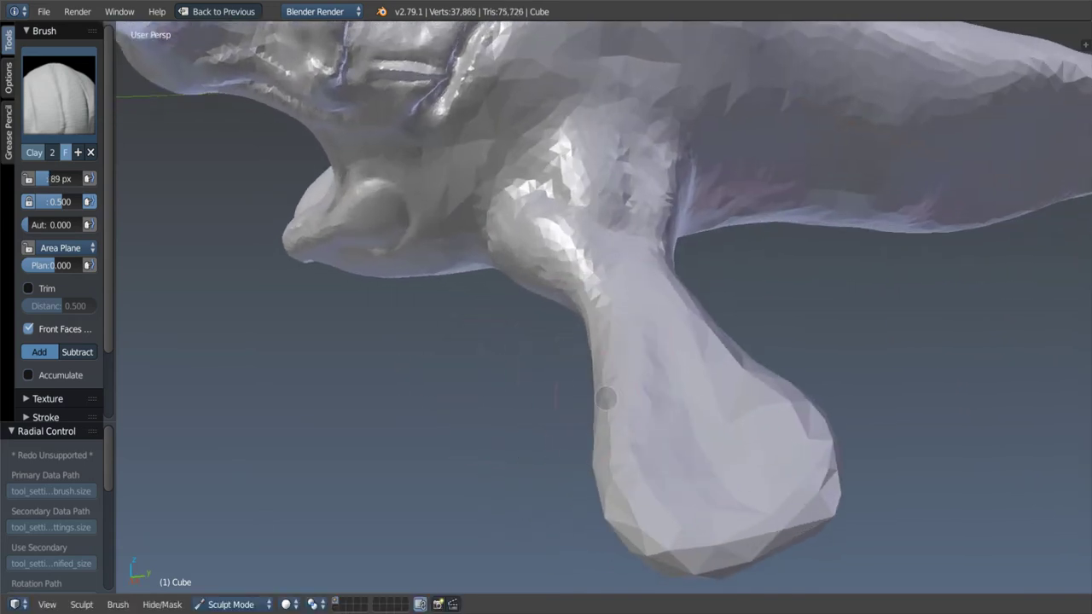
mouse_move(603, 401)
middle_mouse_down()
mouse_move(677, 390)
mouse_move(725, 401)
mouse_move(763, 375)
middle_mouse_up()
left_click_drag(764, 375, 758, 410)
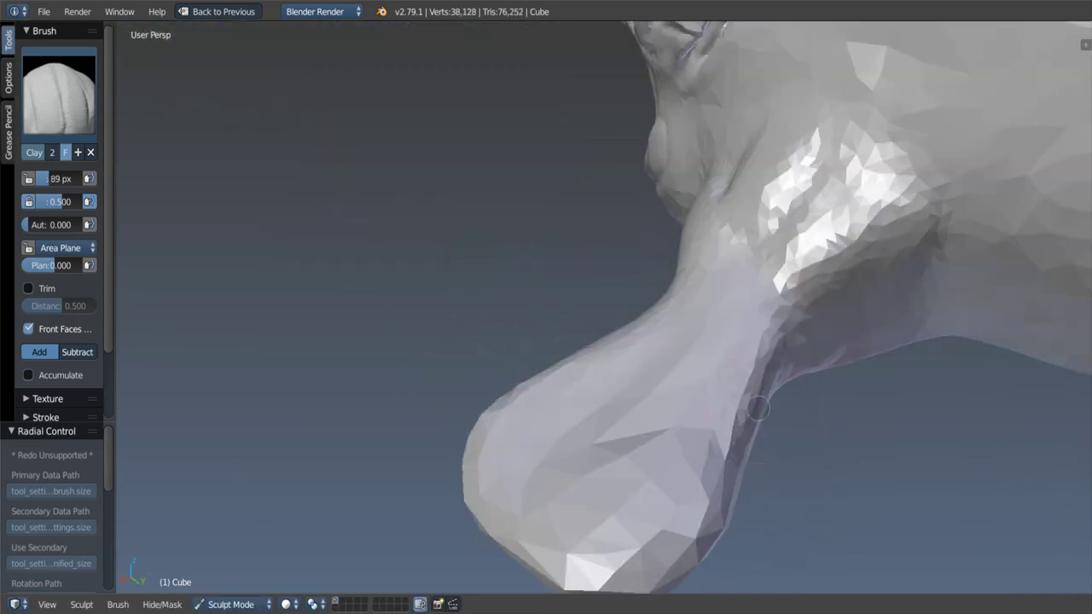
middle_click_drag(758, 432, 738, 392)
middle_click_drag(615, 440, 595, 386)
key("shift+s")
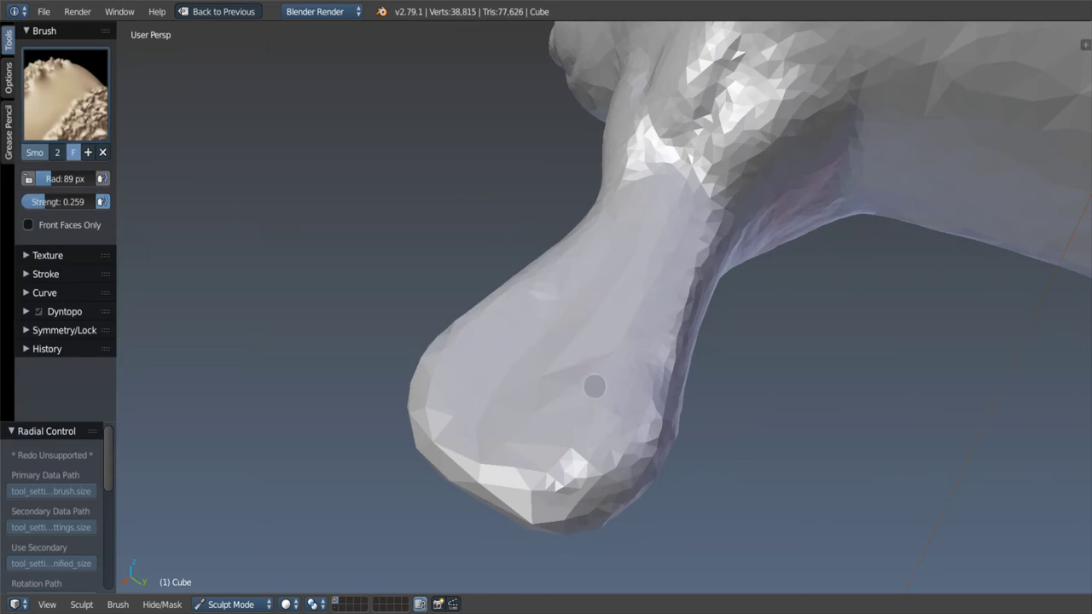
key("c")
mouse_move(480, 345)
middle_mouse_down()
mouse_move(524, 390)
mouse_move(550, 373)
middle_mouse_up()
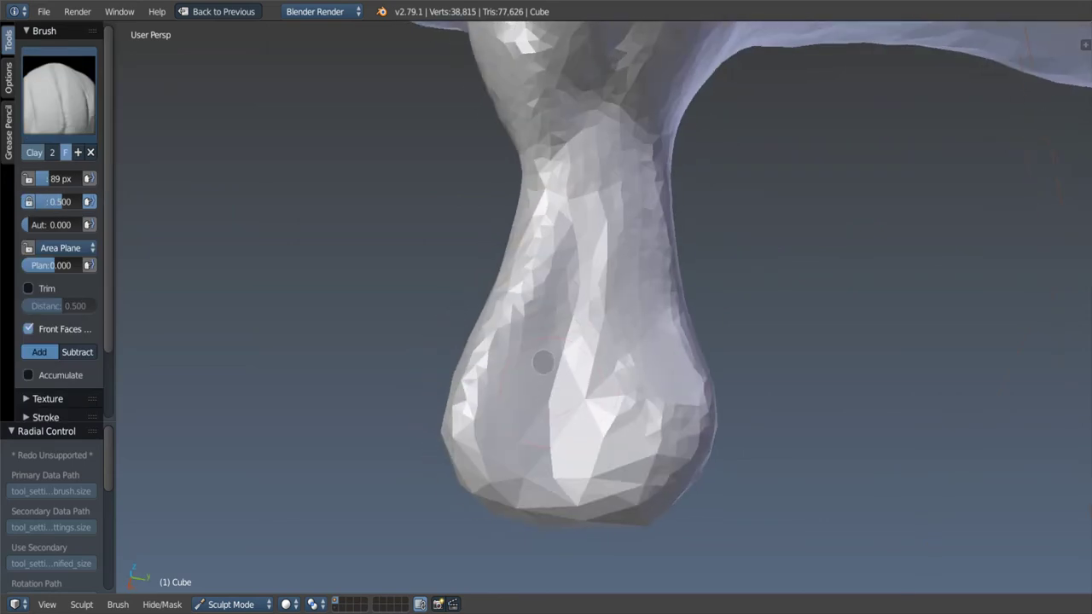
key("f")
left_click(486, 365)
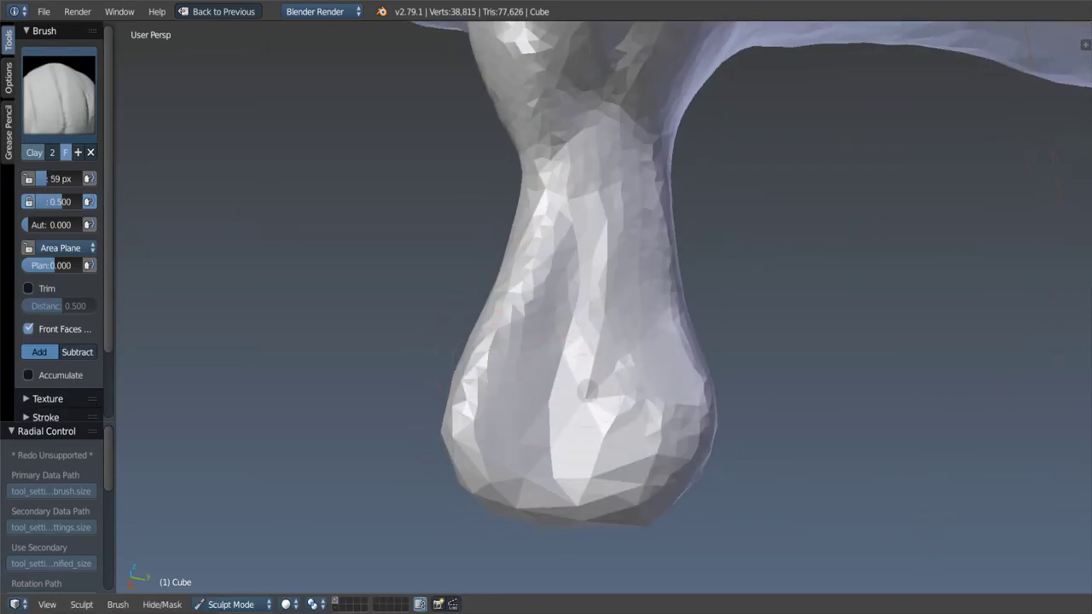
mouse_move(584, 376)
left_mouse_down()
mouse_move(554, 461)
mouse_move(562, 412)
left_mouse_up()
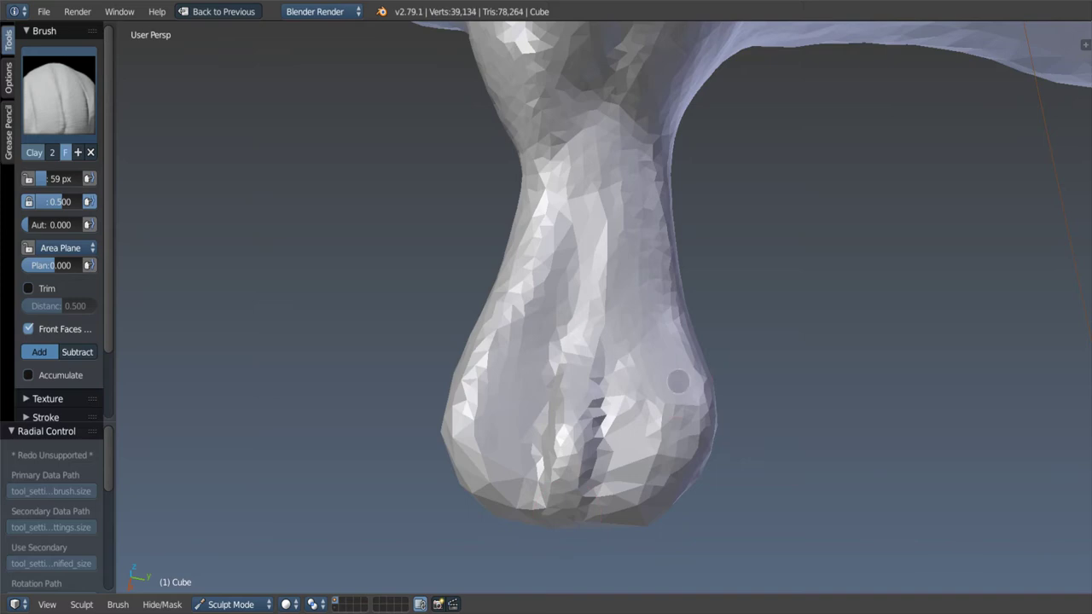
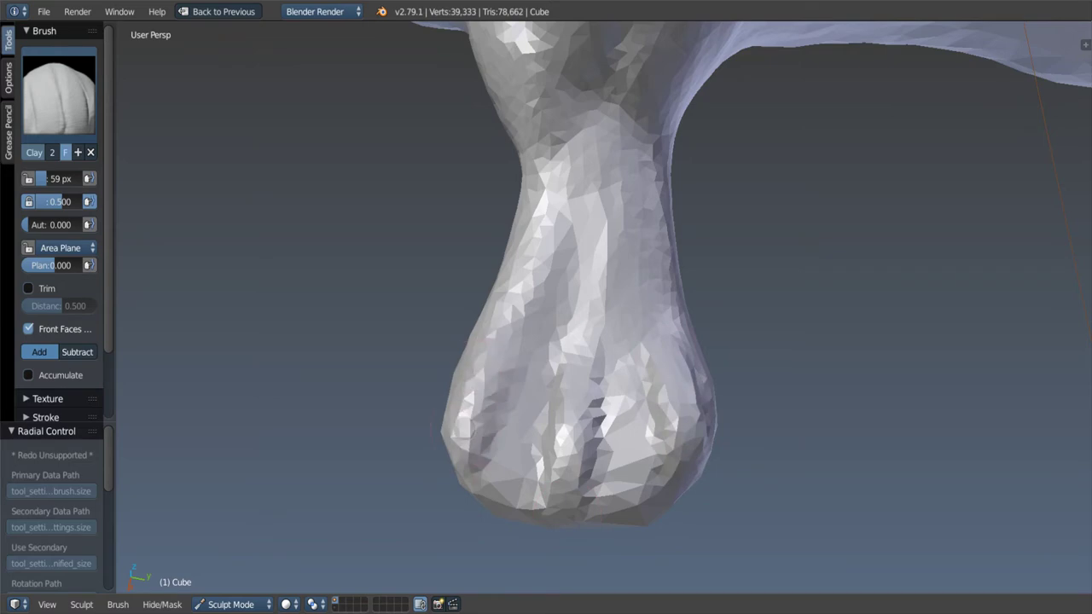
Step: Build clay toe ridges on the paw, smooth a rough patch, and add clay to the leg
left_click_drag(480, 372, 503, 401)
mouse_move(504, 401)
middle_mouse_down()
mouse_move(546, 319)
mouse_move(493, 519)
mouse_move(604, 448)
middle_mouse_up()
left_click_drag(625, 453, 615, 389)
middle_click_drag(615, 389, 616, 353)
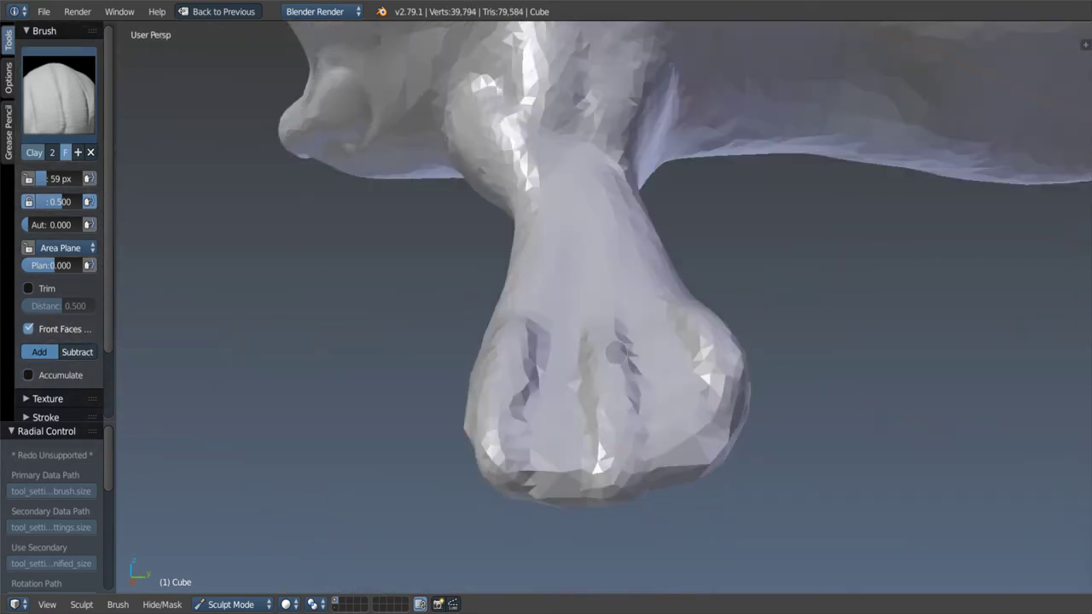
left_click_drag(600, 400, 648, 401)
middle_click_drag(648, 401, 743, 407)
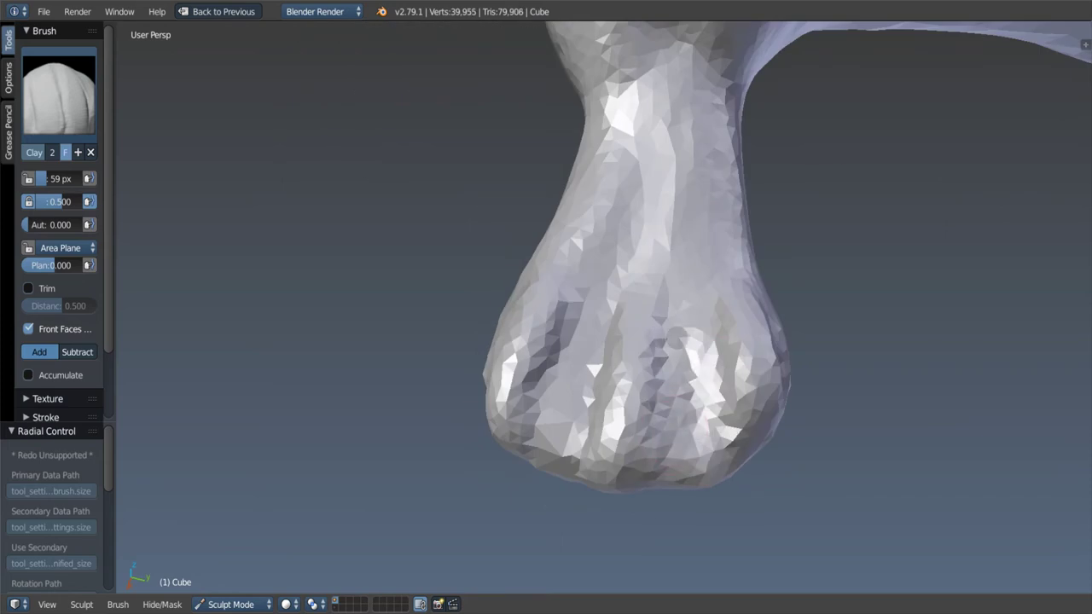
left_click_drag(651, 453, 624, 475, "shift")
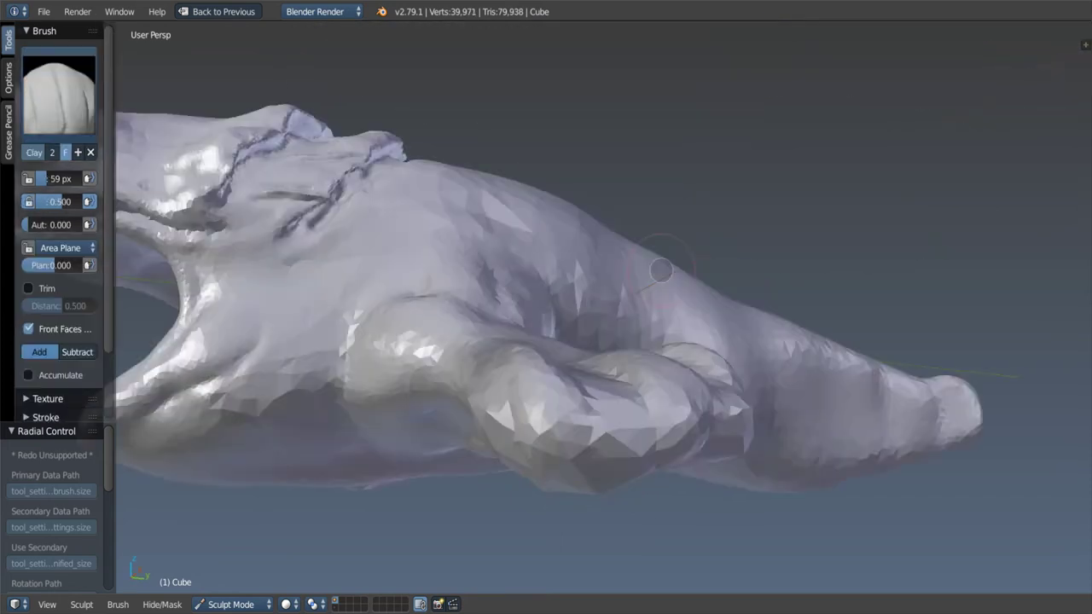
middle_click_drag(557, 318, 521, 324)
left_click_drag(521, 324, 518, 323)
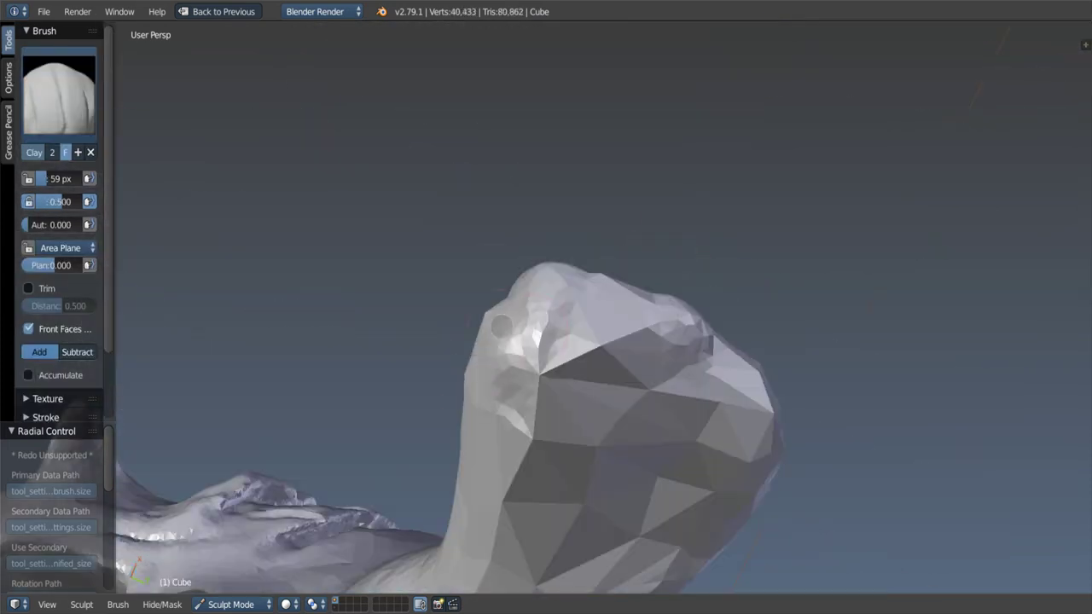
middle_click_drag(499, 373, 597, 273)
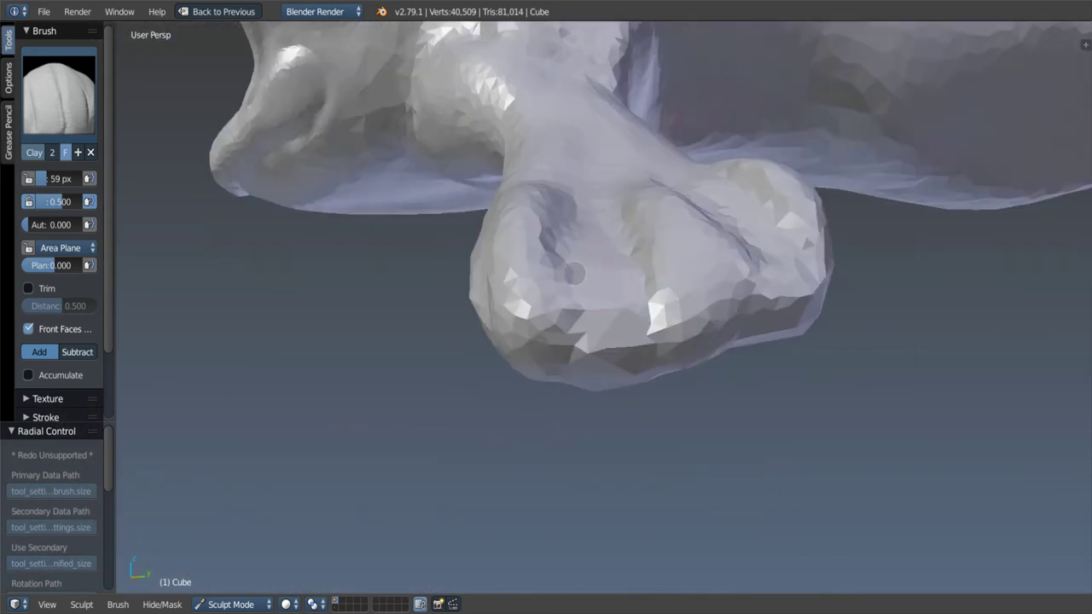
Step: With the Draw brush at 99 px, dent grooves between the toes and smooth them
key("x")
key("f")
left_click(621, 288)
left_click_drag(621, 288, 592, 236)
middle_click_drag(592, 236, 609, 299)
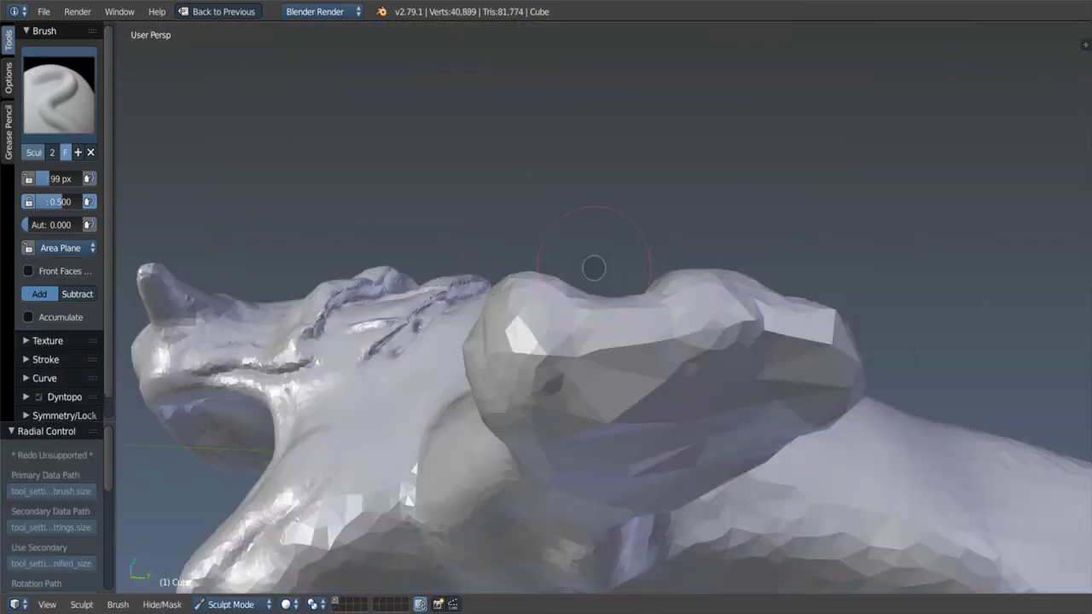
mouse_move(608, 327)
left_mouse_down()
mouse_move(598, 390)
mouse_move(605, 307)
left_mouse_up()
middle_click_drag(606, 307, 621, 382)
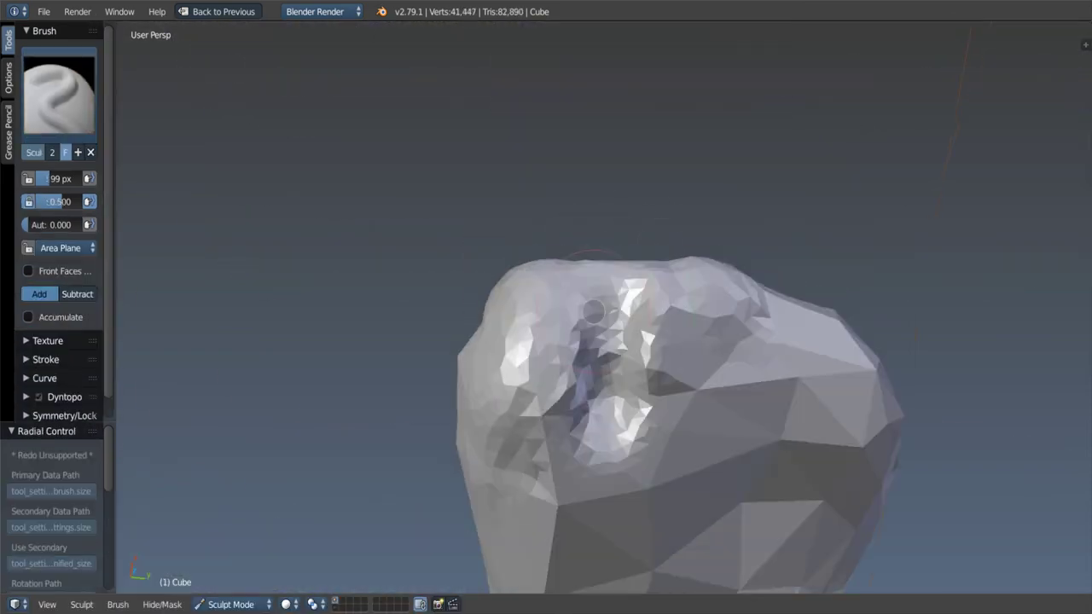
Step: Pull the top of the paw slightly with Grab and review it from below and the side
key("g")
left_click_drag(592, 272, 597, 307)
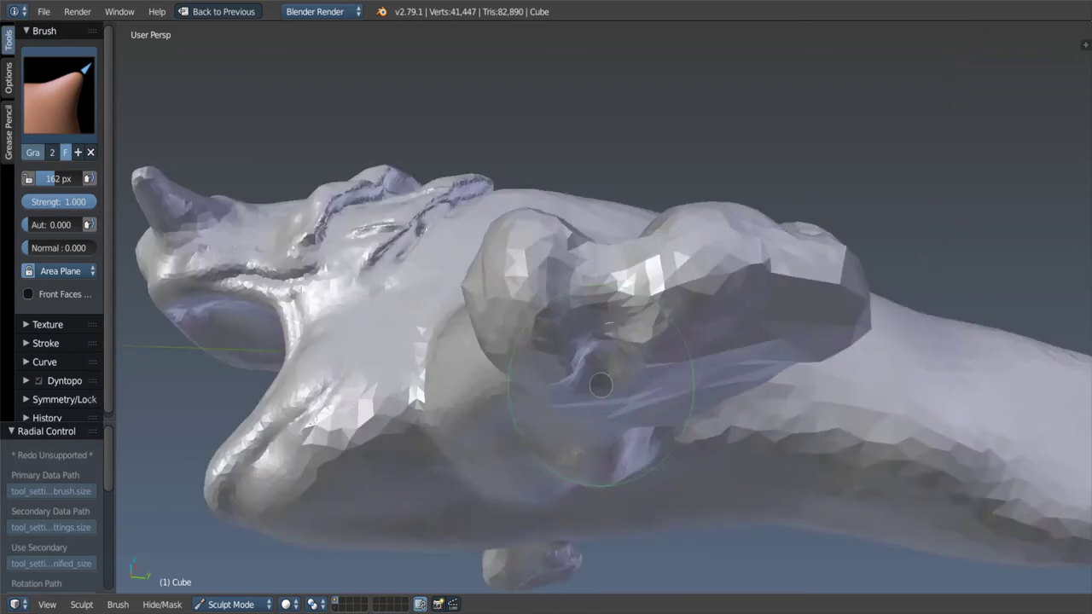
mouse_move(598, 307)
middle_mouse_down()
mouse_move(626, 283)
mouse_move(625, 241)
middle_mouse_up()
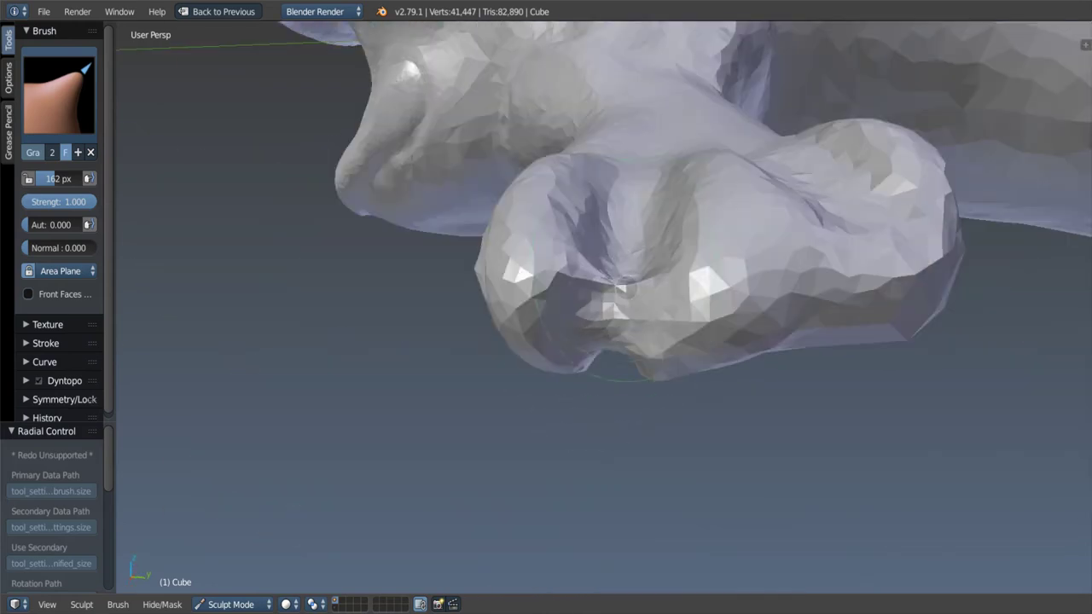
mouse_move(618, 286)
middle_mouse_down()
mouse_move(614, 346)
mouse_move(617, 244)
mouse_move(585, 244)
mouse_move(612, 352)
mouse_move(597, 366)
middle_mouse_up()
key("c")
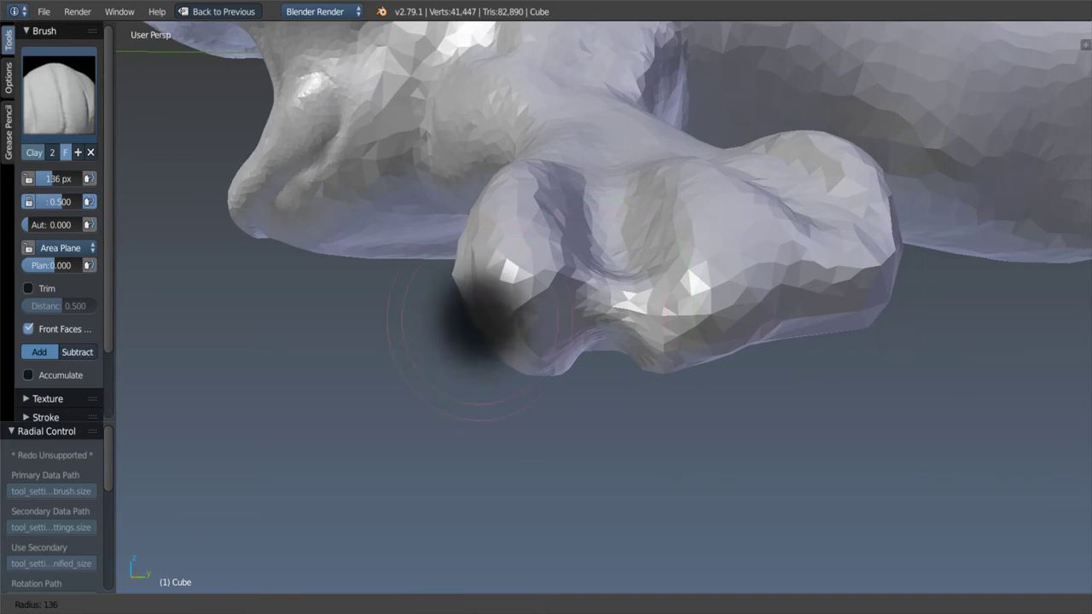
mouse_move(482, 318)
middle_mouse_down()
mouse_move(549, 310)
mouse_move(621, 274)
mouse_move(742, 299)
middle_mouse_up()
mouse_move(741, 354)
middle_mouse_down()
mouse_move(721, 309)
mouse_move(696, 335)
mouse_move(687, 307)
mouse_move(703, 331)
middle_mouse_up()
key("g")
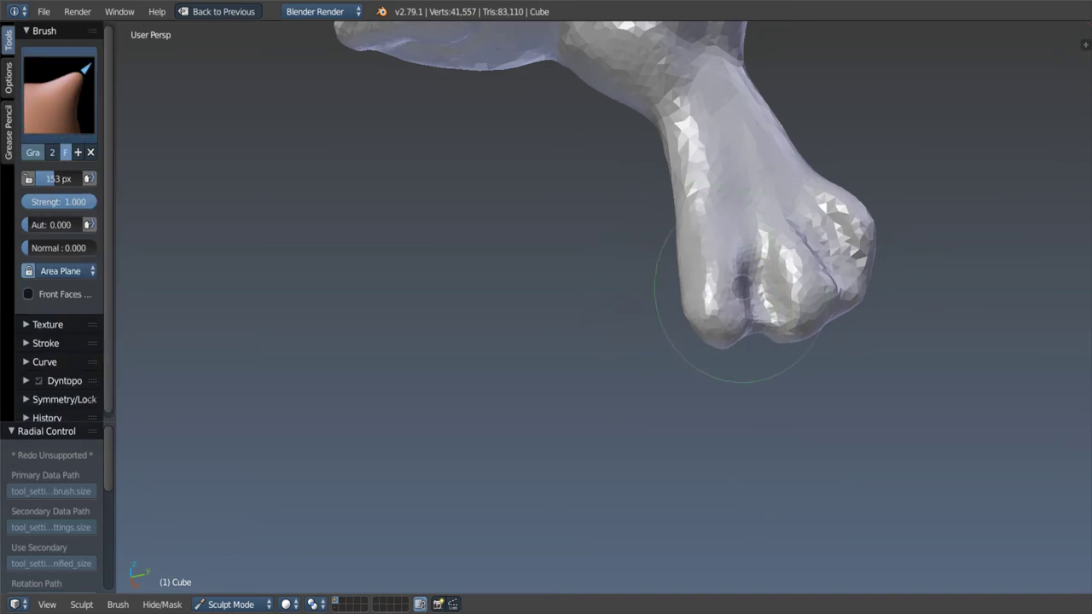
Step: Set Snake Hook to a 101 px radius, then switch to the Draw brush
mouse_move(689, 277)
middle_mouse_down()
mouse_move(621, 269)
mouse_move(661, 270)
mouse_move(672, 304)
mouse_move(756, 171)
mouse_move(697, 283)
middle_mouse_up()
key("k")
key("f")
left_click(641, 261)
key("x")
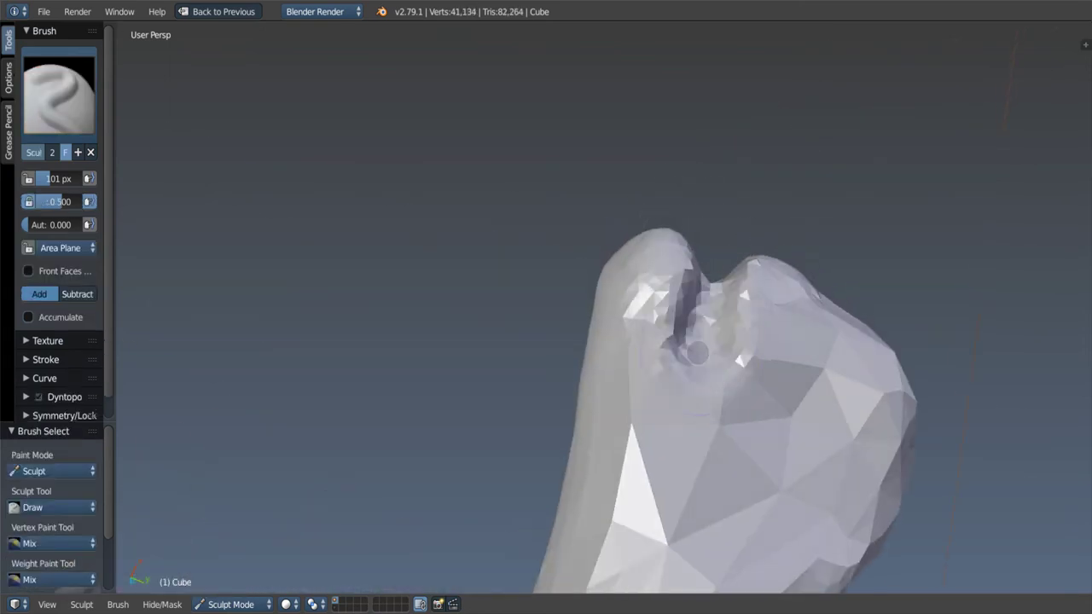
Step: Smooth the paw's central crease and enlarge the brush to 173 px
mouse_move(704, 385)
middle_mouse_down()
mouse_move(892, 397)
mouse_move(812, 295)
mouse_move(840, 332)
mouse_move(852, 402)
middle_mouse_up()
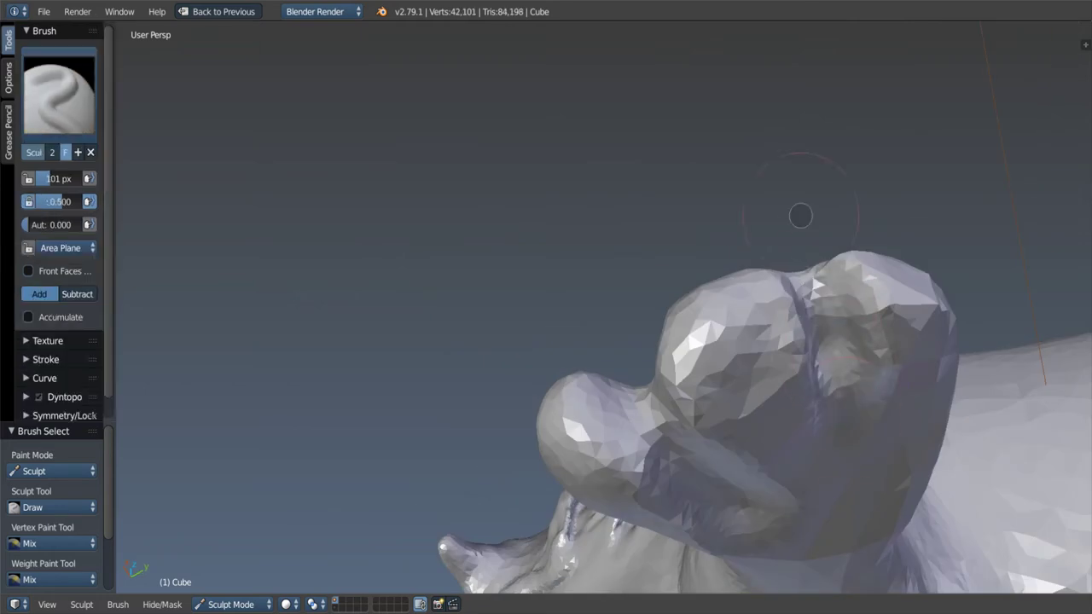
middle_click_drag(799, 214, 870, 237)
left_click_drag(870, 207, 863, 269, "shift")
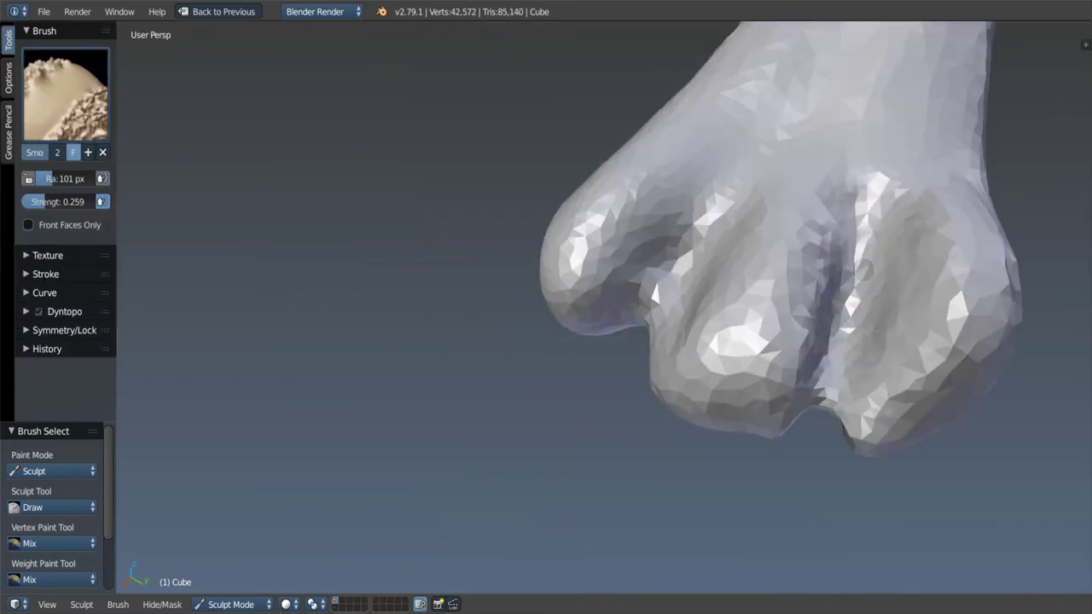
mouse_move(834, 214)
middle_mouse_down()
mouse_move(791, 356)
mouse_move(734, 368)
mouse_move(697, 259)
mouse_move(804, 306)
middle_mouse_up()
key("f")
left_click(819, 356)
Step: Return to the Clay brush at a 106 px radius, toggling Smooth on the toes
mouse_move(830, 265)
middle_mouse_down()
mouse_move(778, 303)
mouse_move(744, 384)
middle_mouse_up()
key("s")
key("c")
key("f")
left_click(742, 294)
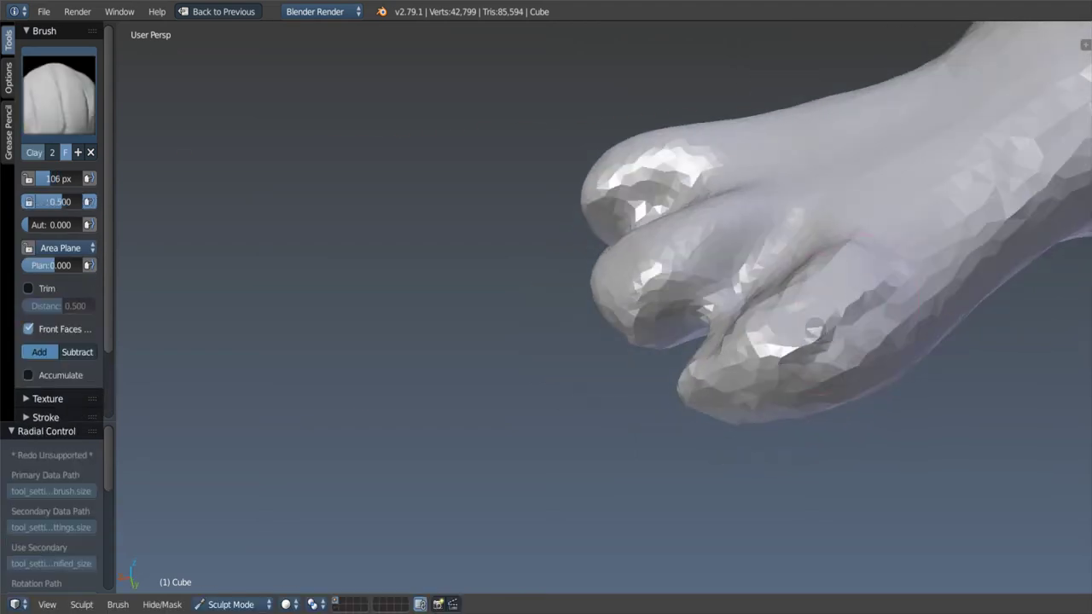
key("s")
key("c")
middle_click_drag(747, 330, 789, 389)
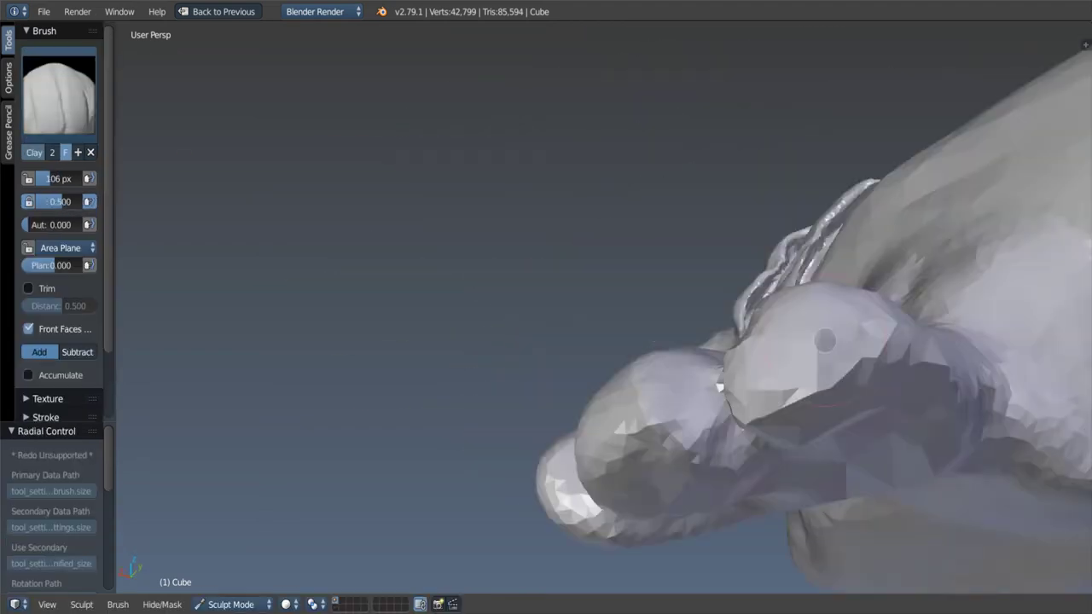
Step: Alternate Clay and Smooth strokes to fill out the paw's toes
key("s")
key("c")
mouse_move(989, 348)
middle_mouse_down()
mouse_move(802, 418)
mouse_move(751, 529)
mouse_move(704, 364)
mouse_move(755, 336)
mouse_move(736, 341)
mouse_move(739, 358)
mouse_move(764, 386)
middle_mouse_up()
key("s")
key("c")
key("s")
key("c")
key("s")
key("c")
Step: Enlarge the brush to 147 px and keep refining the toes from a new angle
key("f")
left_click(726, 340)
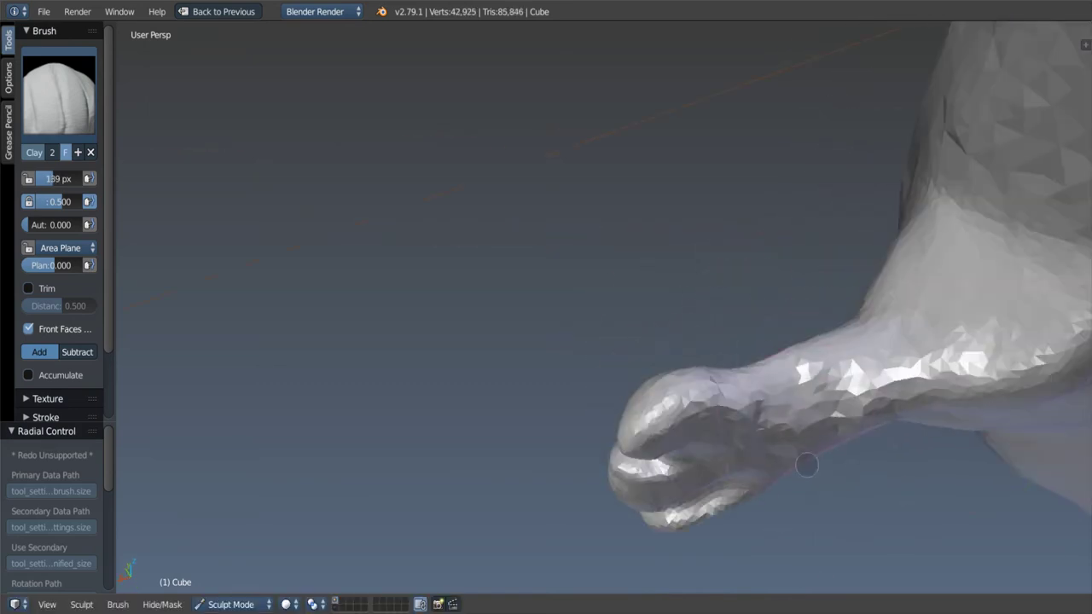
mouse_move(834, 403)
middle_mouse_down()
mouse_move(804, 407)
mouse_move(780, 317)
middle_mouse_up()
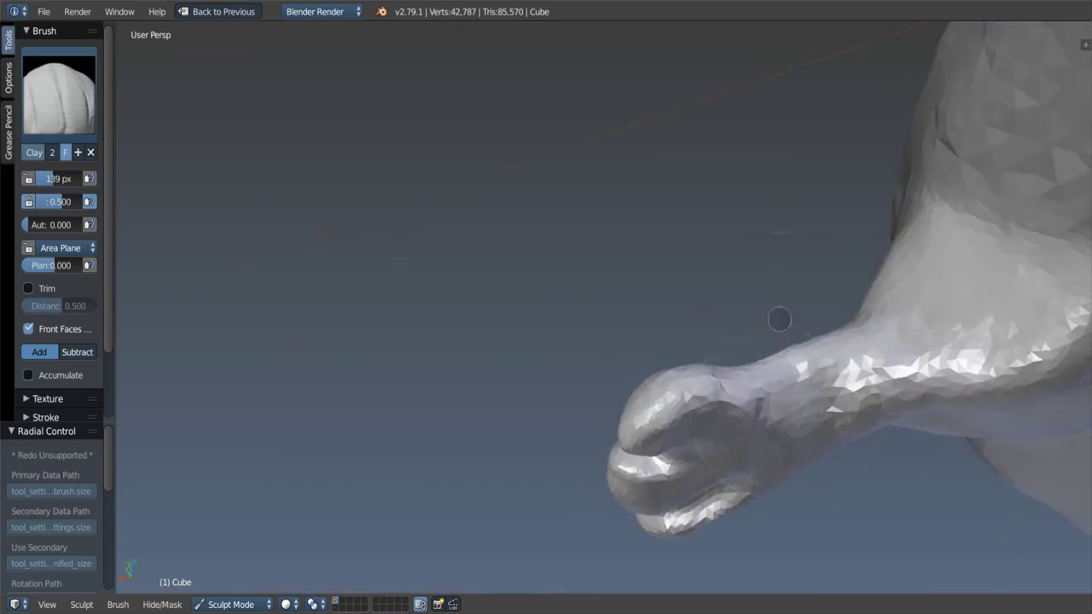
key("s")
key("c")
mouse_move(729, 410)
middle_mouse_down()
mouse_move(754, 470)
mouse_move(665, 325)
mouse_move(724, 366)
mouse_move(683, 391)
mouse_move(749, 367)
mouse_move(578, 390)
mouse_move(594, 384)
mouse_move(521, 302)
middle_mouse_up()
key("g")
Step: Build up clay along the leg with a 104 px Clay brush, then view the whole creature
key("c")
key("f")
left_click(666, 384)
left_click(576, 498)
middle_click_drag(577, 498, 589, 342)
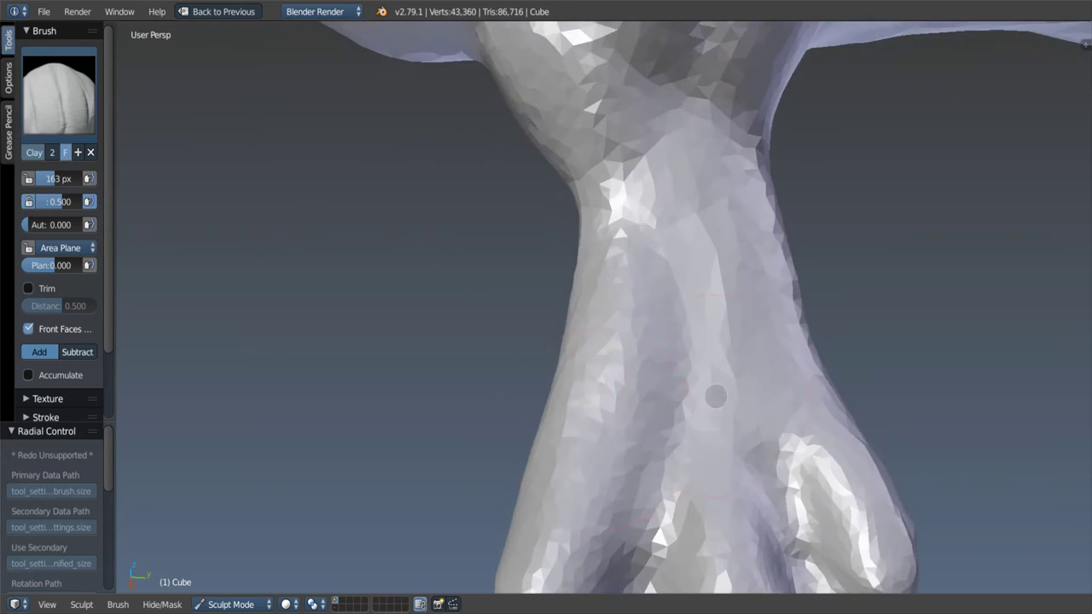
left_click(490, 390)
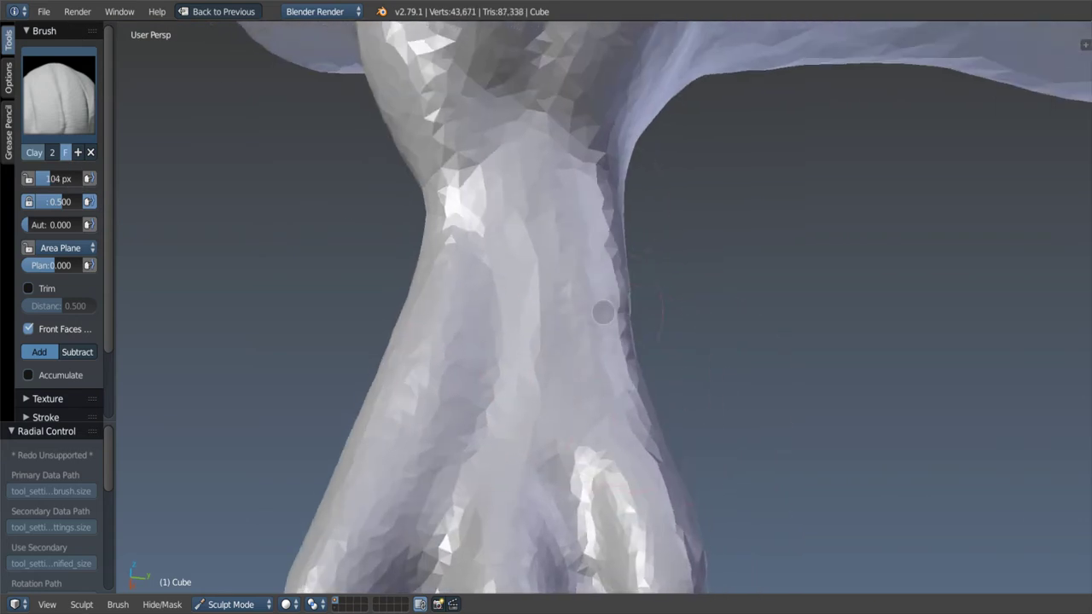
left_click_drag(603, 312, 543, 224)
scroll(615, 390, "down", 8)
mouse_move(588, 435)
middle_mouse_down()
mouse_move(589, 358)
mouse_move(763, 325)
mouse_move(560, 299)
middle_mouse_up()
Step: From a top-down view, lay a clay stroke across the creature's body
middle_click_drag(557, 420, 513, 351)
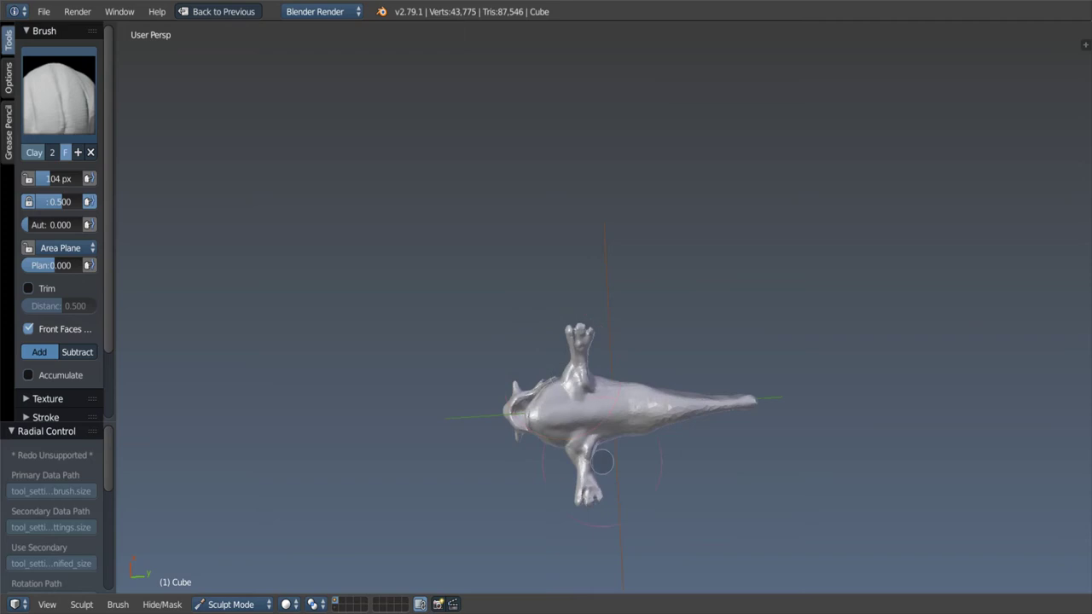
scroll(513, 350, "up", 3)
scroll(512, 351, "up", 2)
scroll(651, 360, "up", 1)
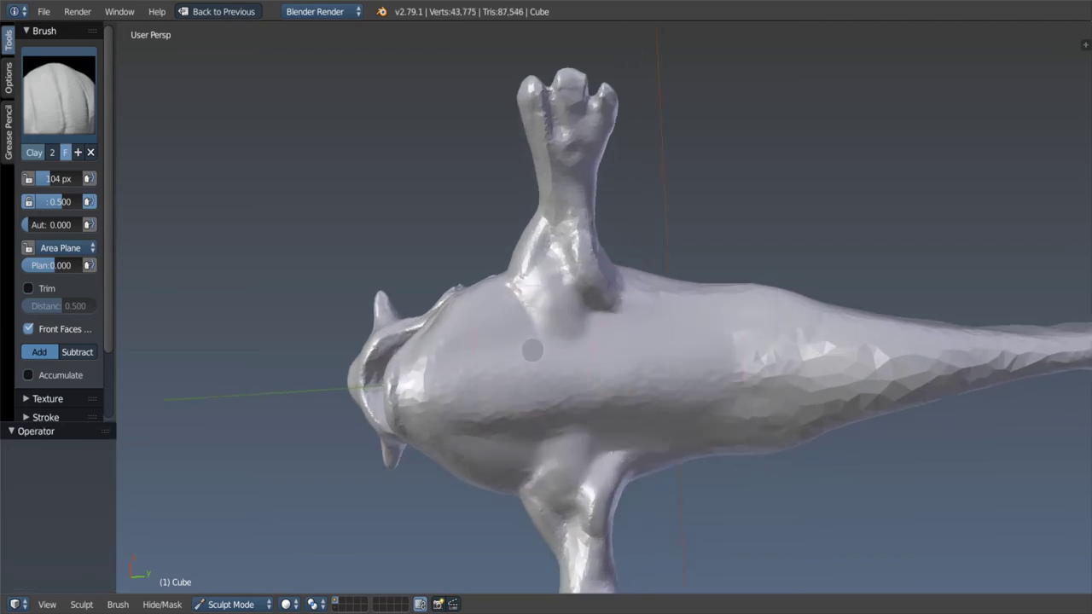
left_click_drag(521, 348, 726, 333)
key("s")
key("c")
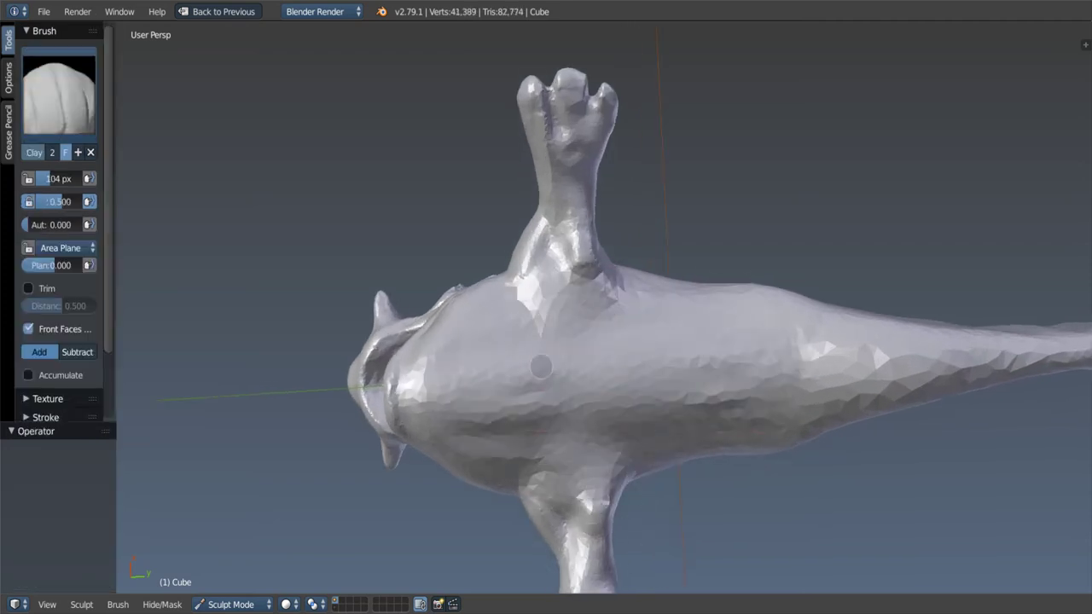
Step: Smooth the lower body and neck, then puff up the belly with Inflate
left_click_drag(580, 346, 588, 444, "shift")
left_click_drag(554, 230, 568, 256, "shift")
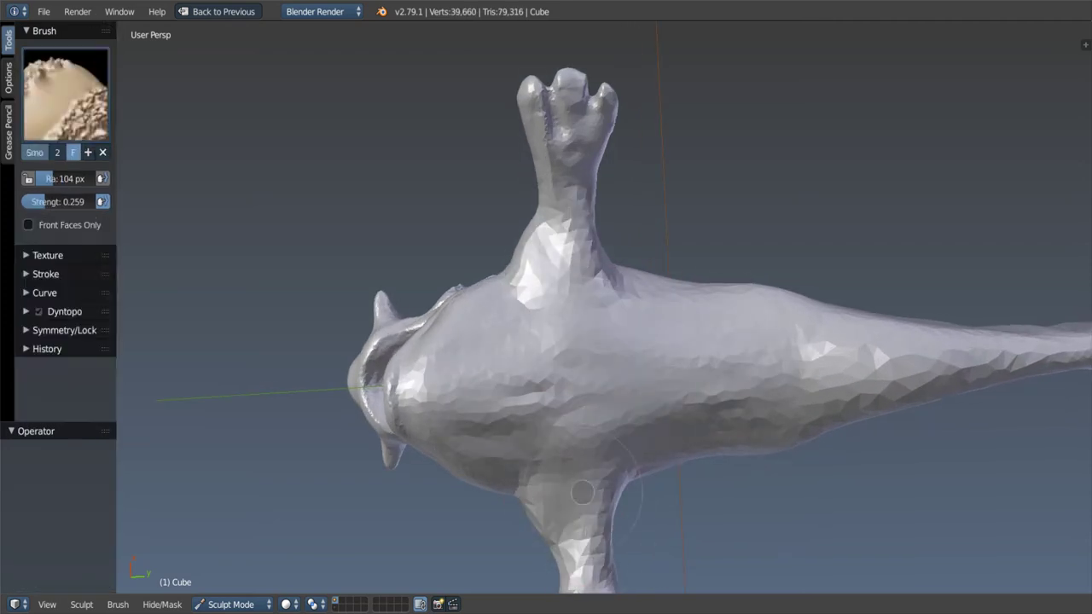
mouse_move(567, 255)
middle_mouse_down()
mouse_move(574, 398)
mouse_move(520, 331)
middle_mouse_up()
key("i")
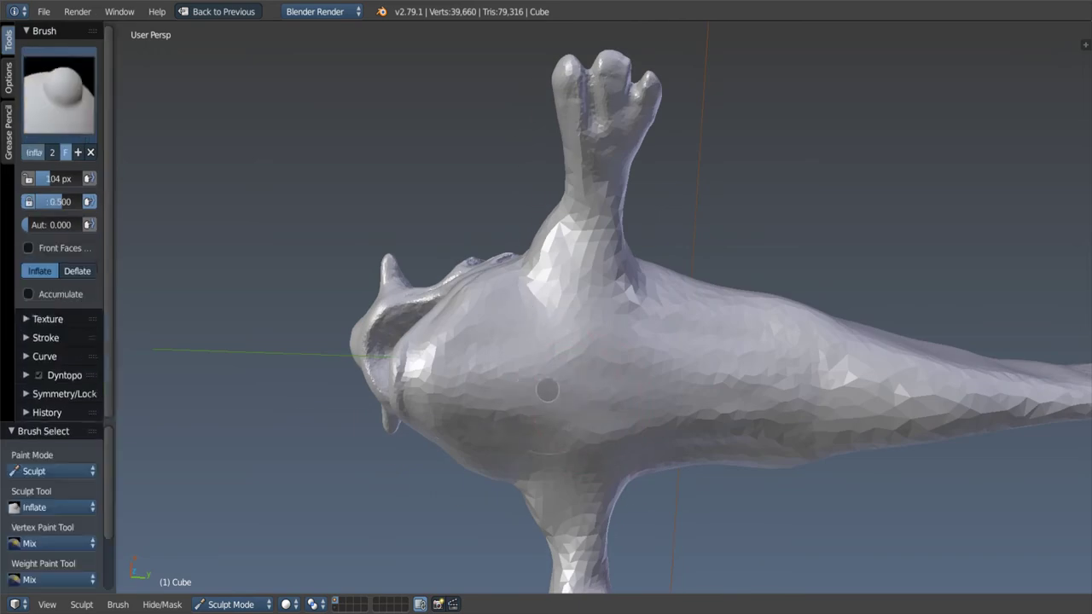
left_click_drag(476, 367, 530, 396)
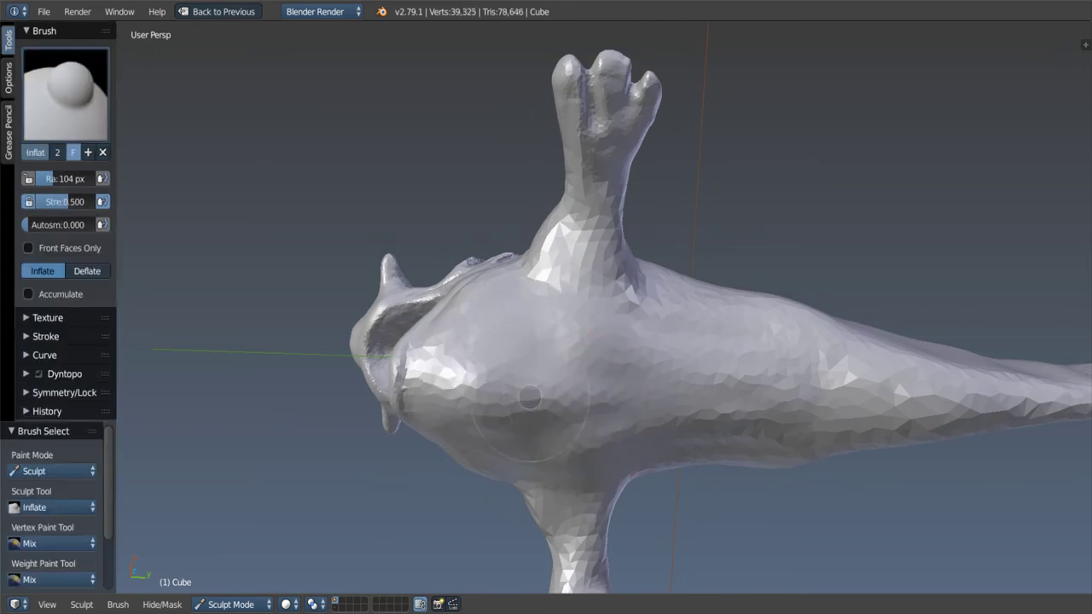
mouse_move(582, 426)
middle_mouse_down()
mouse_move(600, 470)
mouse_move(722, 461)
mouse_move(446, 299)
mouse_move(378, 329)
middle_mouse_up()
scroll(446, 282, "up", 4)
Step: Carve a crease groove around the body with the Crease brush
key("shift+c")
left_click_drag(377, 329, 401, 170)
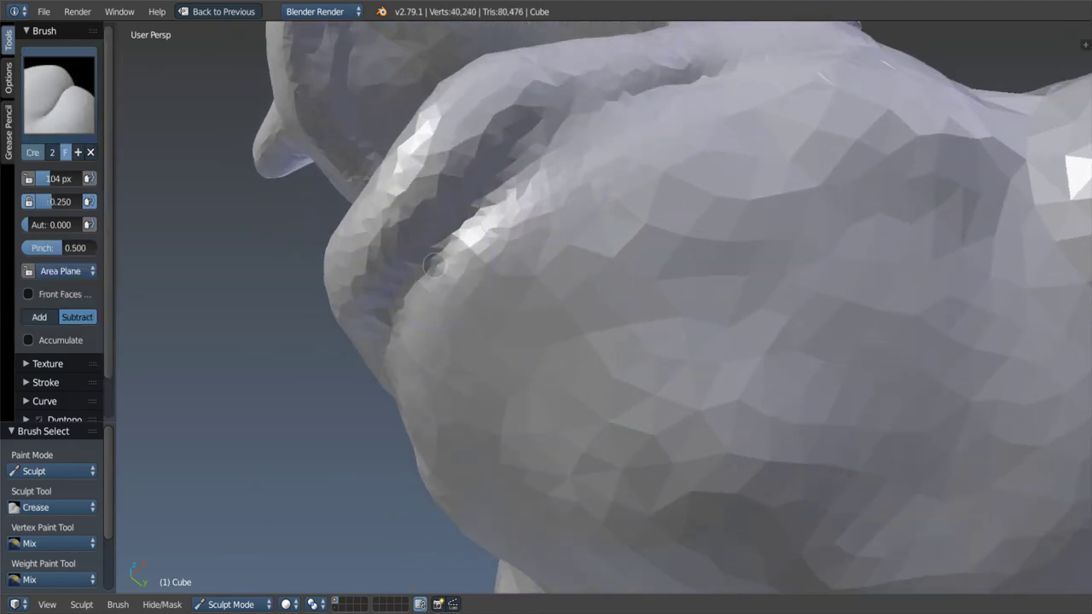
mouse_move(401, 170)
middle_mouse_down()
mouse_move(559, 295)
mouse_move(480, 333)
mouse_move(465, 302)
mouse_move(507, 319)
mouse_move(577, 283)
mouse_move(568, 212)
mouse_move(563, 247)
mouse_move(640, 394)
middle_mouse_up()
scroll(480, 334, "down", 5)
scroll(650, 409, "up", 3)
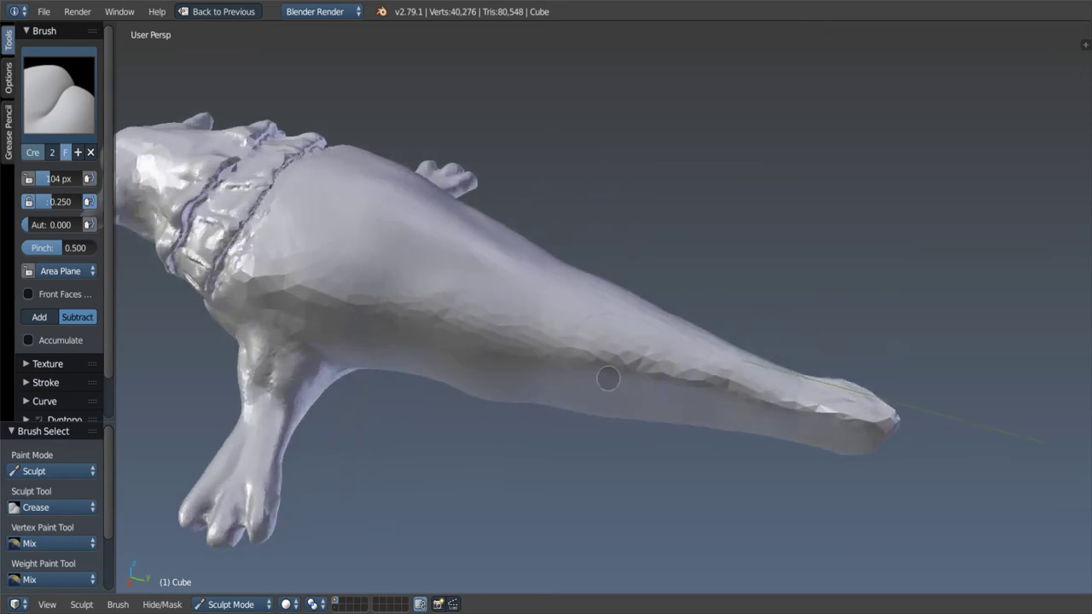
Step: Inflate and smooth the tail, then inflate a stroke across the mid-body
key("i")
scroll(614, 381, "up", 3)
middle_click_drag(633, 319, 556, 319)
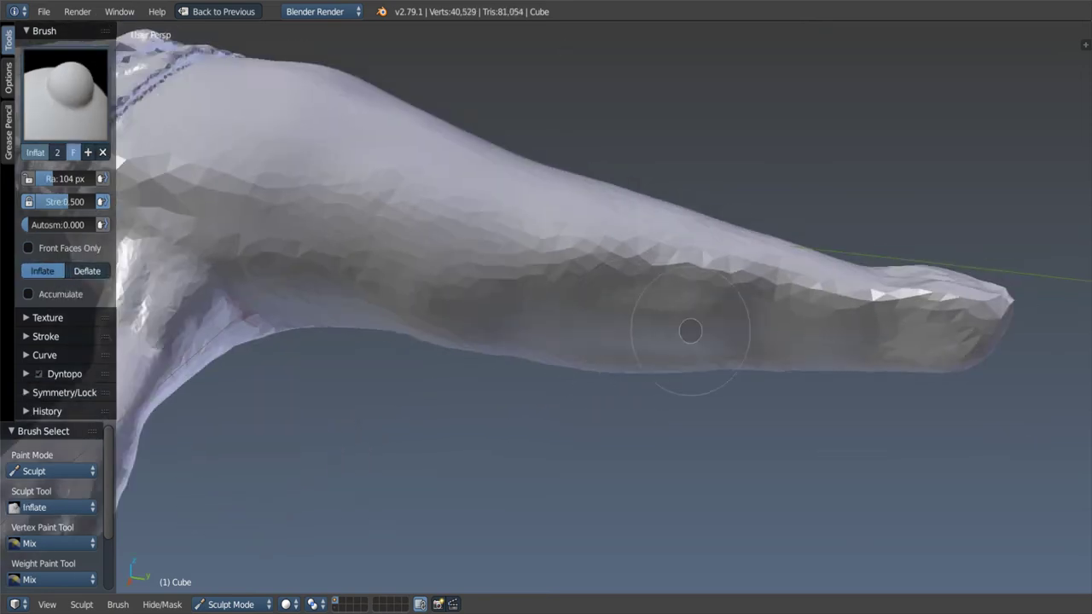
middle_click_drag(690, 331, 751, 316)
left_click_drag(751, 316, 779, 309)
key("s")
left_click_drag(858, 303, 717, 339)
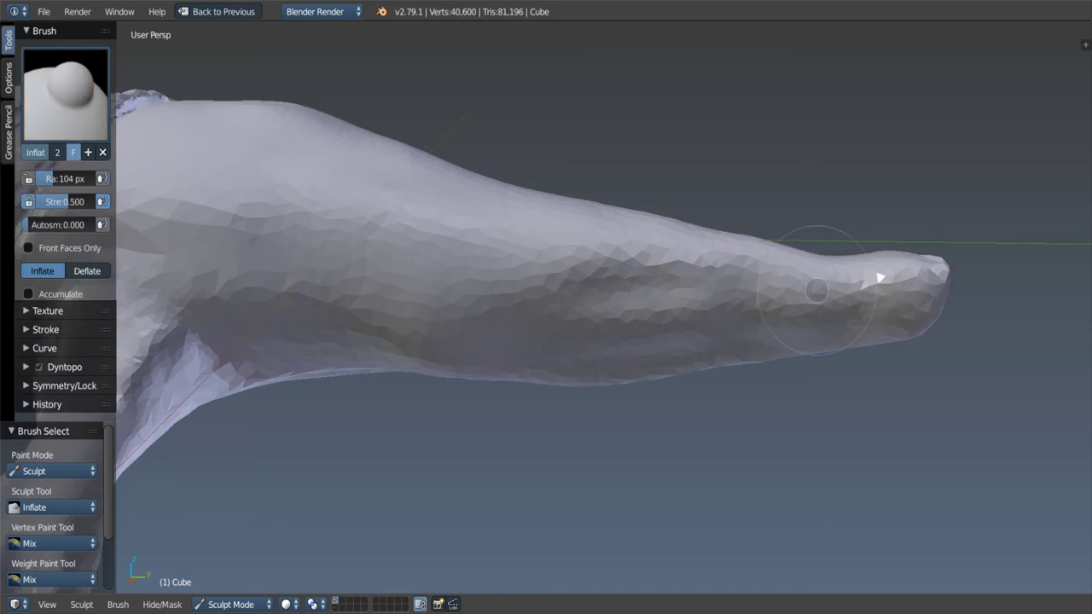
mouse_move(761, 307)
middle_mouse_down()
mouse_move(673, 361)
mouse_move(539, 361)
middle_mouse_up()
key("i")
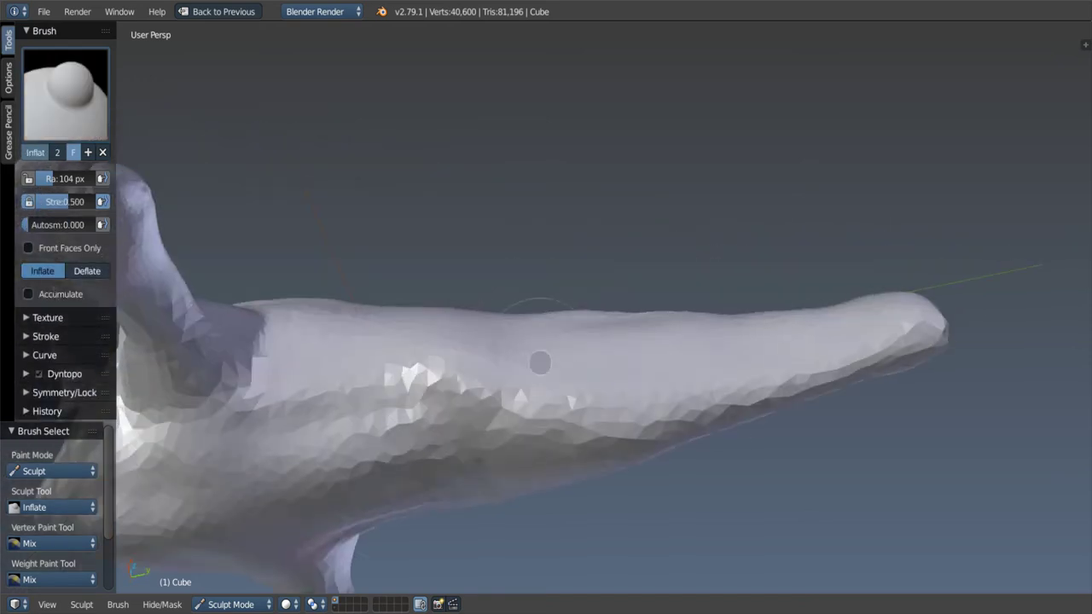
left_click_drag(538, 361, 534, 378, "shift")
Step: Orbit and zoom to review the whole seal body from the side and above
middle_click_drag(824, 303, 951, 297)
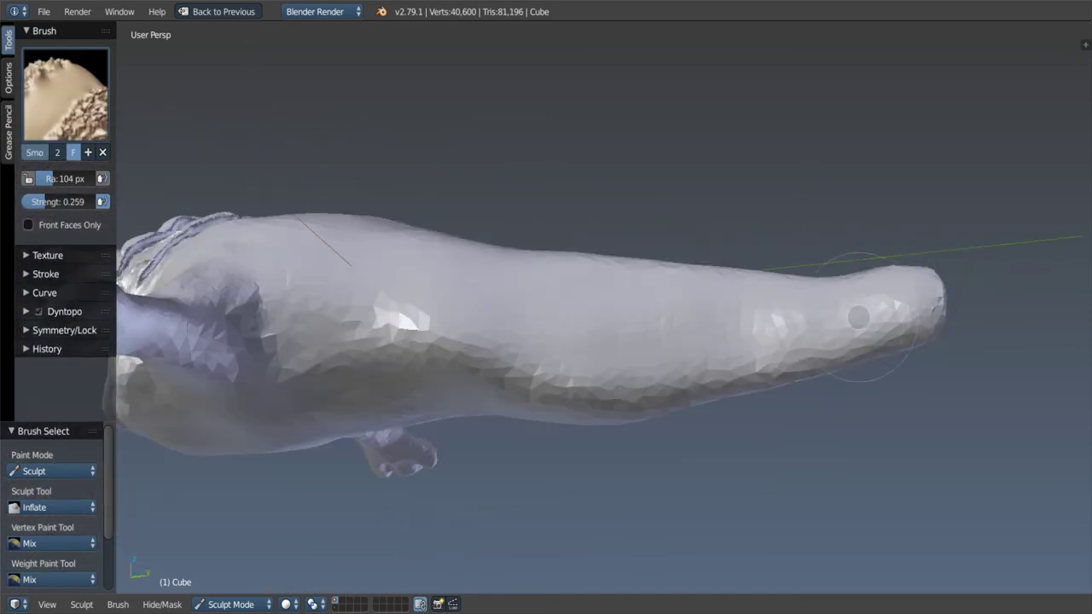
mouse_move(657, 322)
middle_mouse_down()
mouse_move(709, 386)
mouse_move(731, 293)
mouse_move(578, 324)
middle_mouse_up()
mouse_move(514, 311)
middle_mouse_down()
mouse_move(512, 433)
mouse_move(588, 377)
mouse_move(644, 358)
mouse_move(555, 392)
mouse_move(599, 356)
mouse_move(555, 394)
mouse_move(523, 348)
middle_mouse_up()
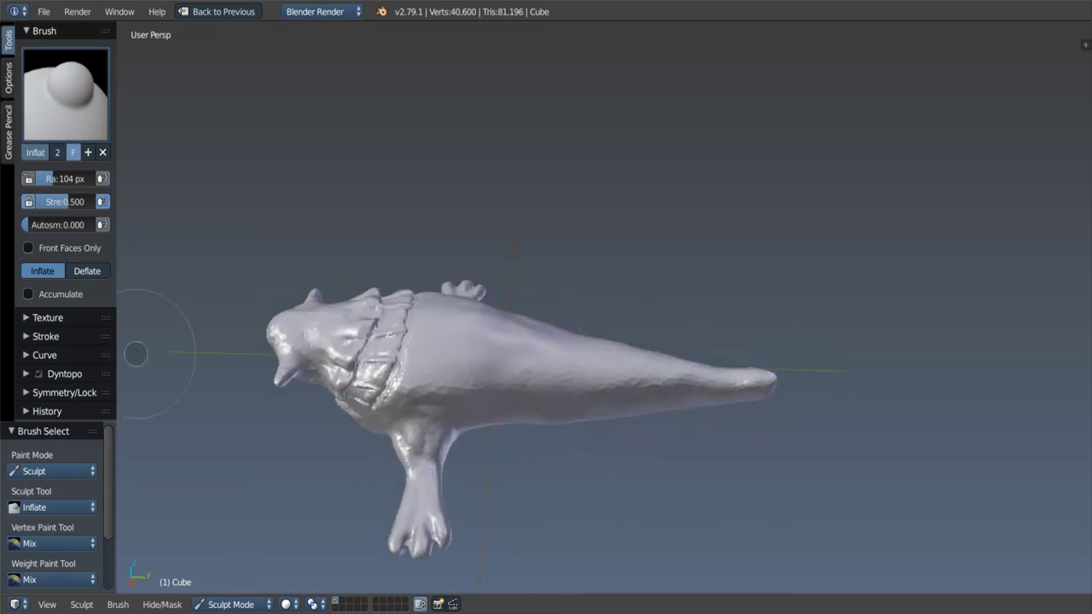
mouse_move(470, 279)
middle_mouse_down()
mouse_move(383, 291)
mouse_move(402, 268)
mouse_move(455, 293)
middle_mouse_up()
scroll(427, 286, "up", 3)
scroll(415, 277, "up", 2)
Step: Lay a clay stroke on the body and view the head crease and flipper
key("c")
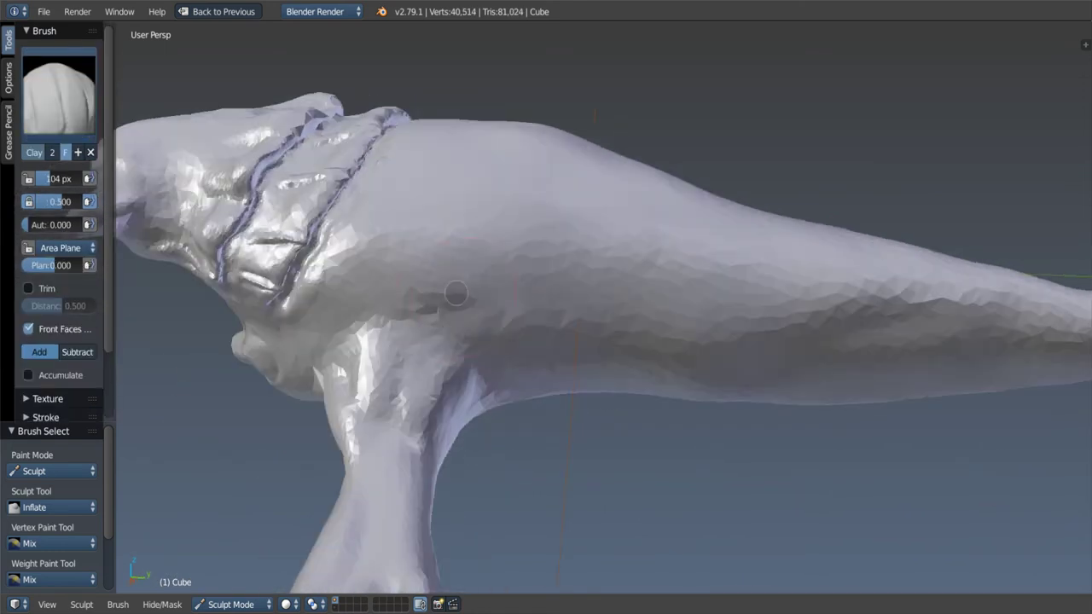
left_click_drag(489, 318, 532, 299)
middle_click_drag(532, 300, 505, 283)
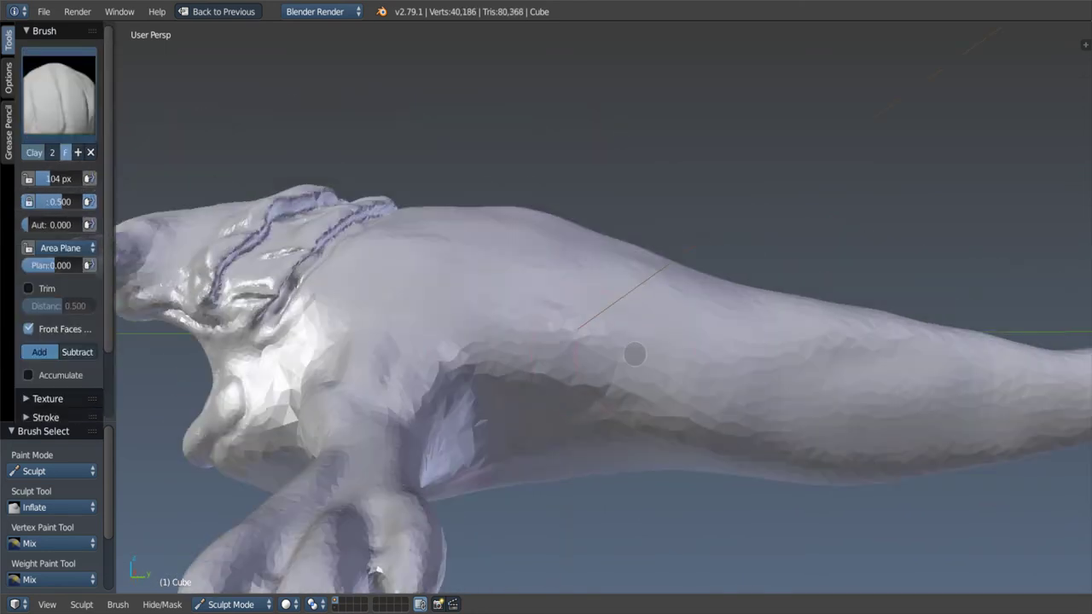
mouse_move(534, 355)
middle_mouse_down()
mouse_move(544, 319)
mouse_move(490, 355)
mouse_move(492, 372)
middle_mouse_up()
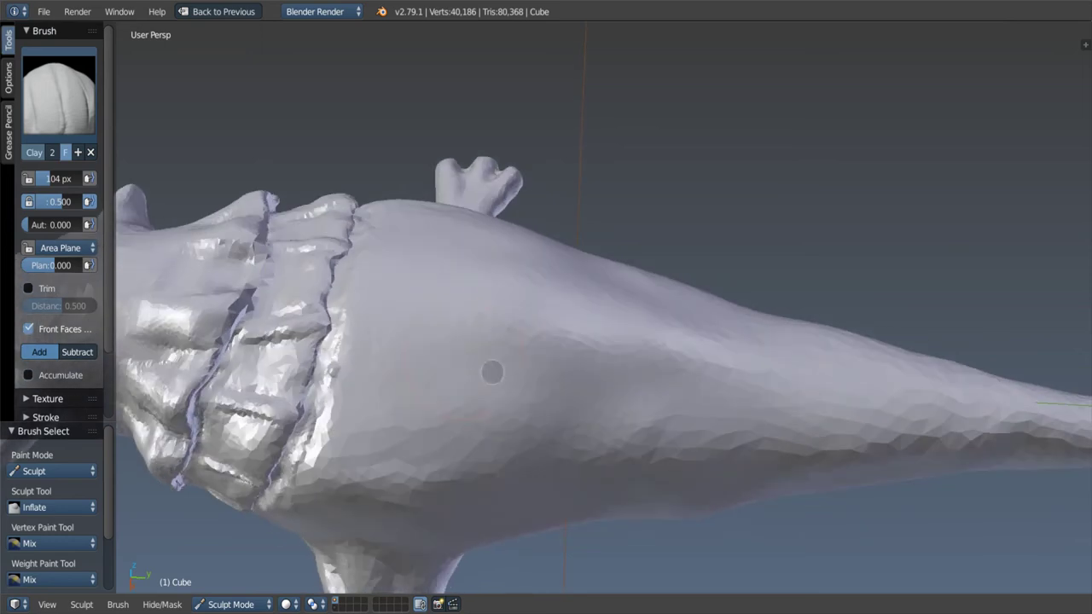
scroll(77, 351, "down", 3)
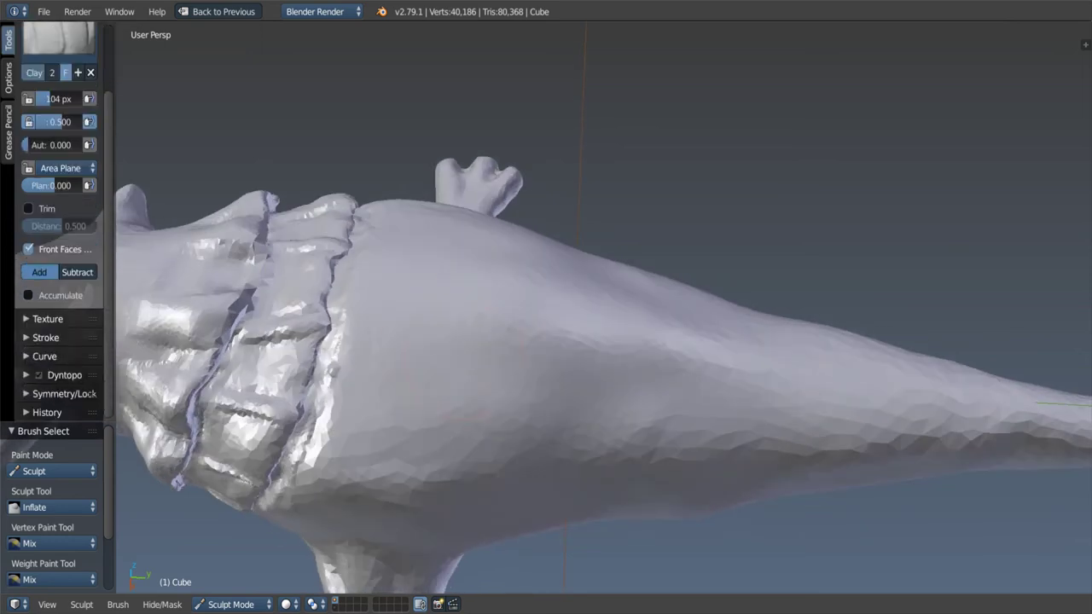
Step: Try the Line and then Airbrush stroke methods in the Stroke settings
left_click(45, 337)
left_click(60, 378)
left_click(51, 270)
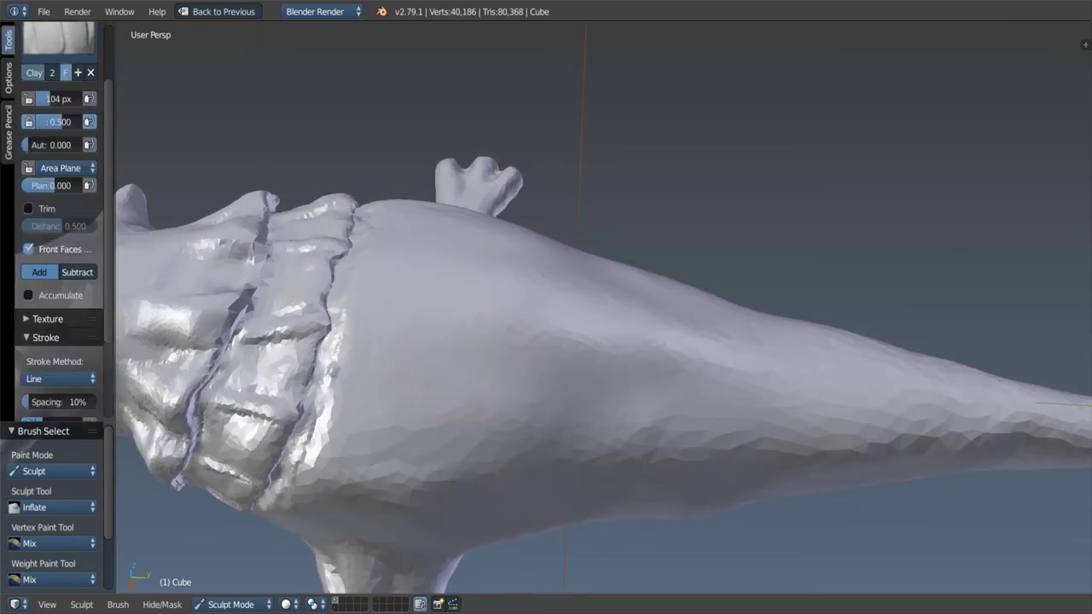
mouse_move(452, 308)
middle_mouse_down()
mouse_move(512, 298)
mouse_move(479, 313)
middle_mouse_up()
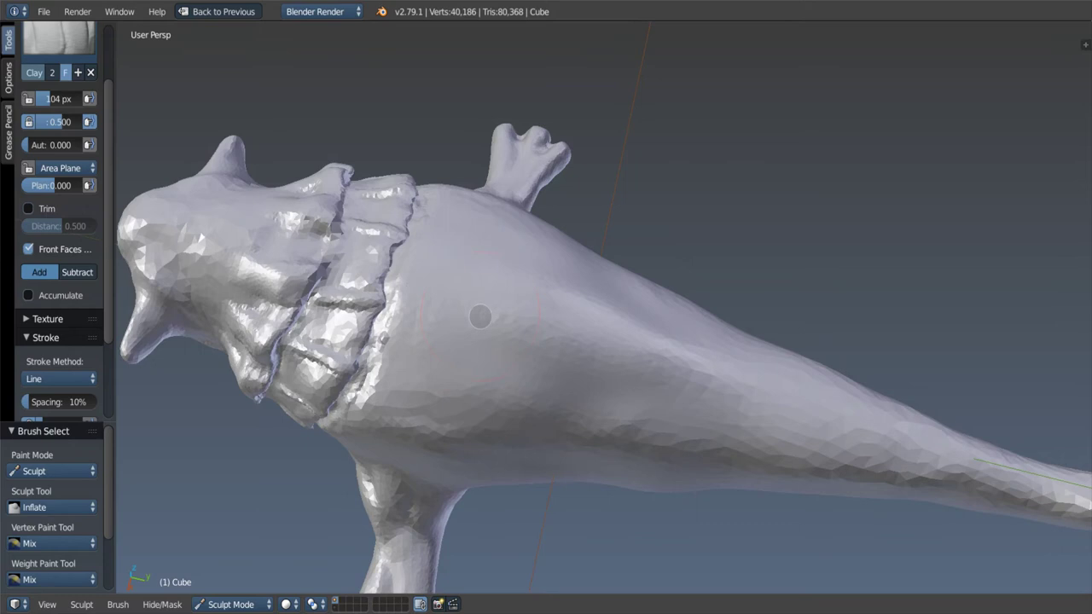
left_click(60, 378)
left_click(56, 381)
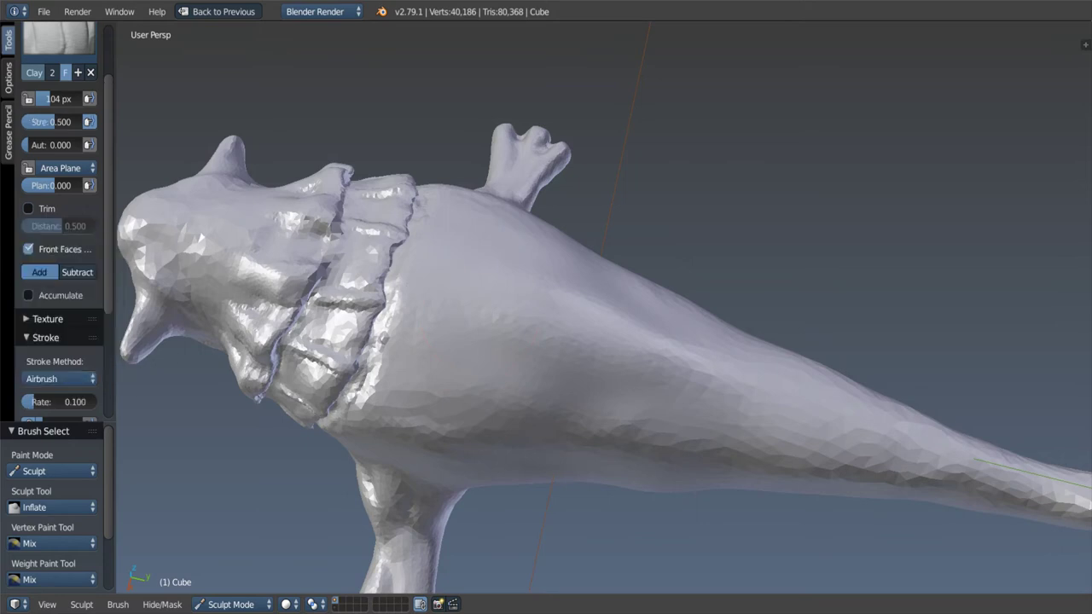
Step: Set a 33 px radius and give the Draw brush the Line stroke method
middle_click_drag(418, 324, 429, 317)
key("f")
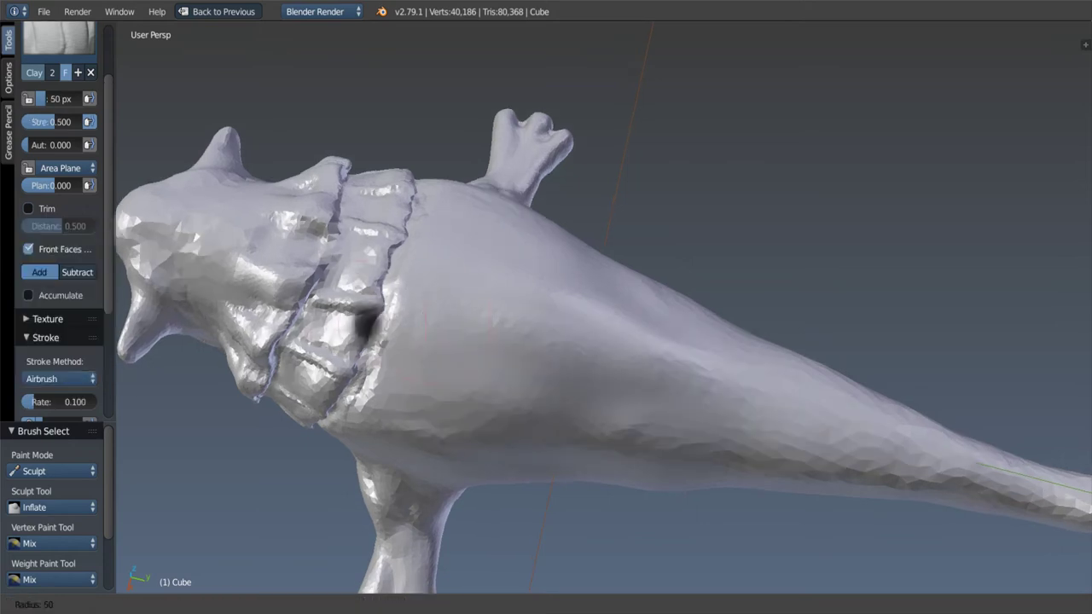
left_click(374, 331)
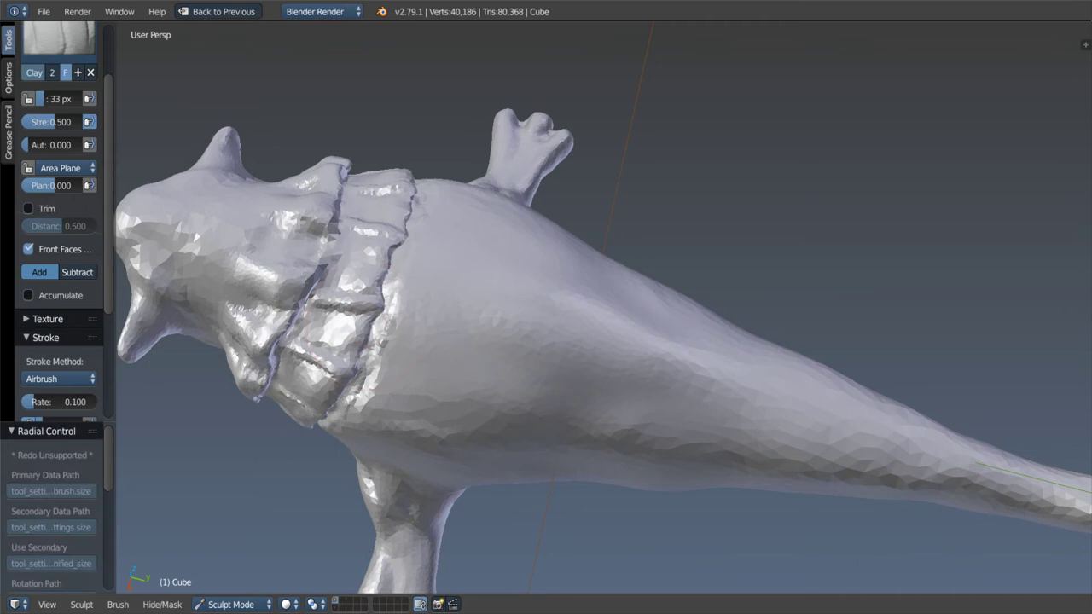
key("x")
left_click(58, 320)
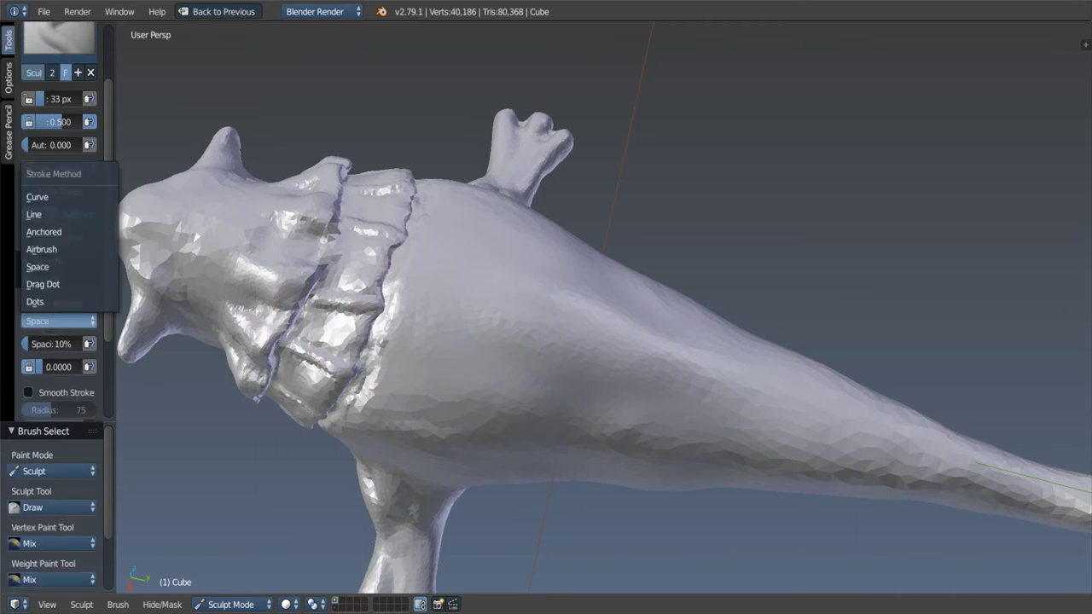
left_click(34, 215)
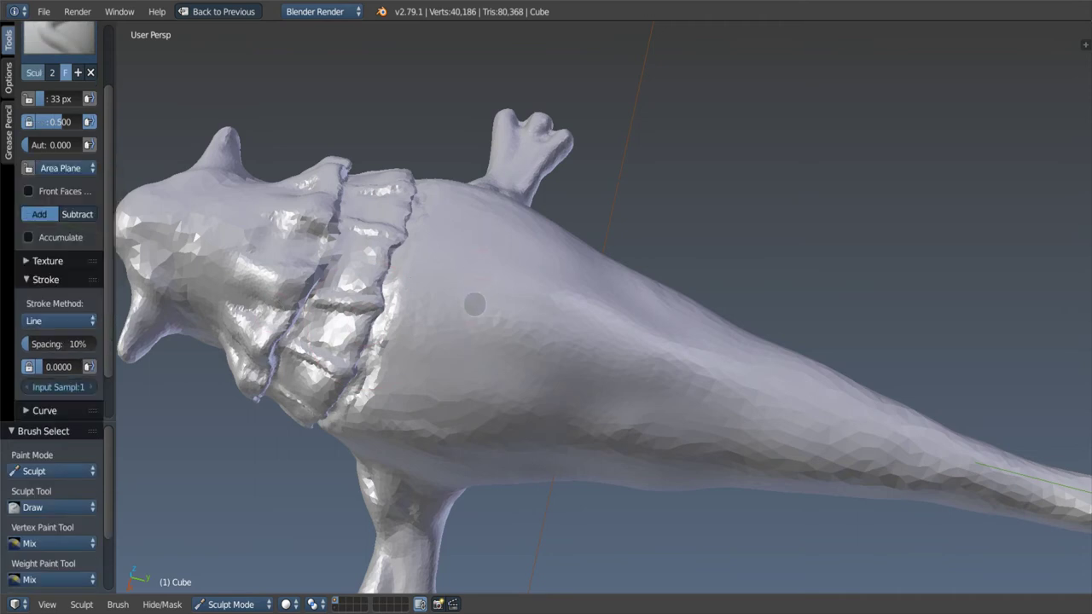
Step: Draw a straight test stroke along the body toward the tail, then undo it
middle_click_drag(435, 290, 441, 296)
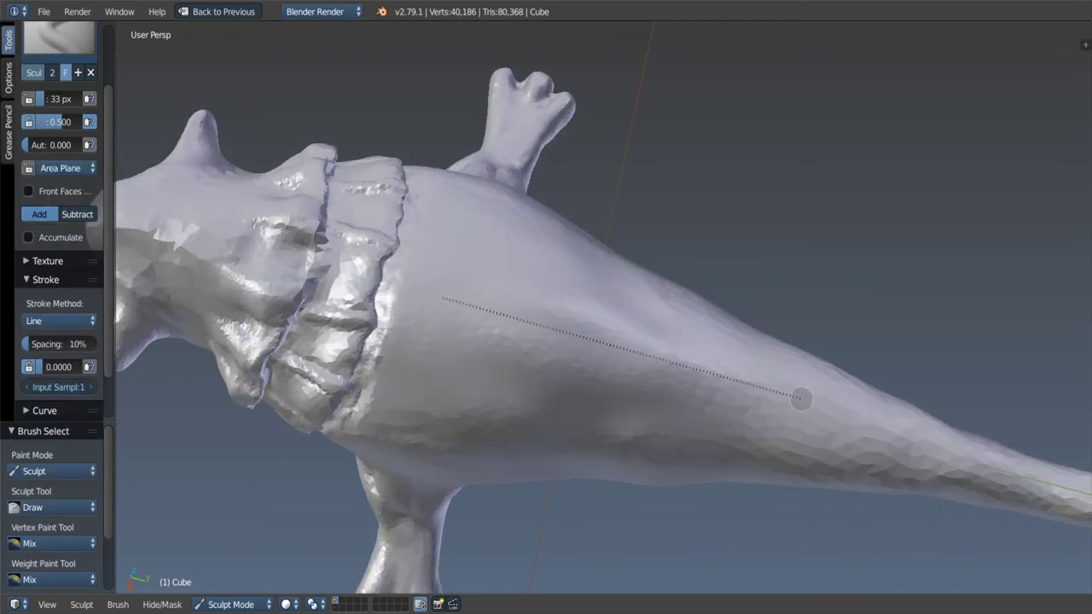
left_click_drag(868, 439, 868, 438)
middle_click_drag(611, 300, 609, 247)
key("ctrl+z")
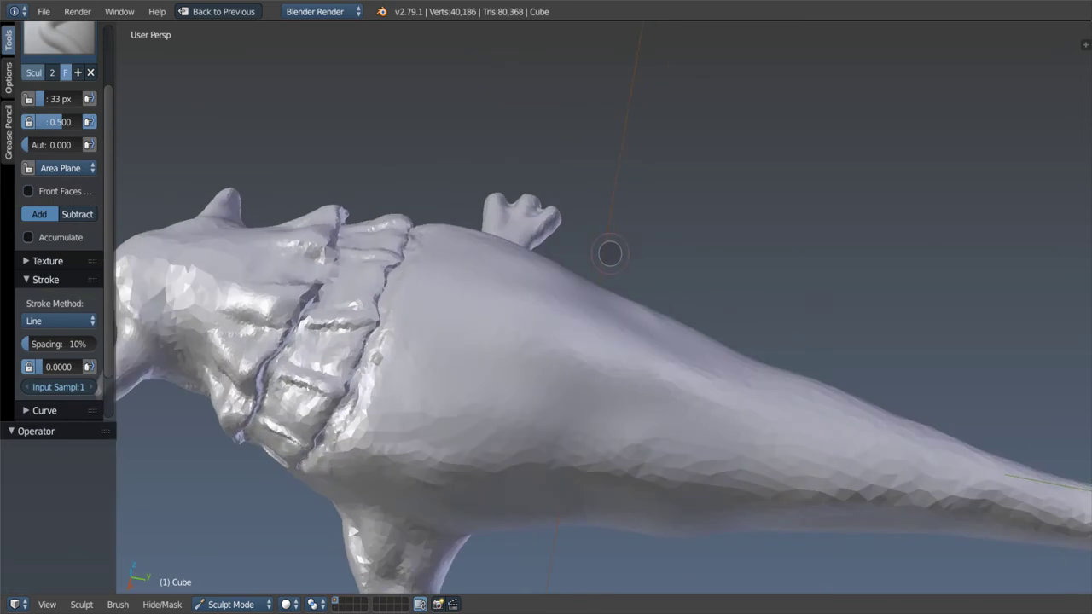
scroll(59, 256, "down", 2)
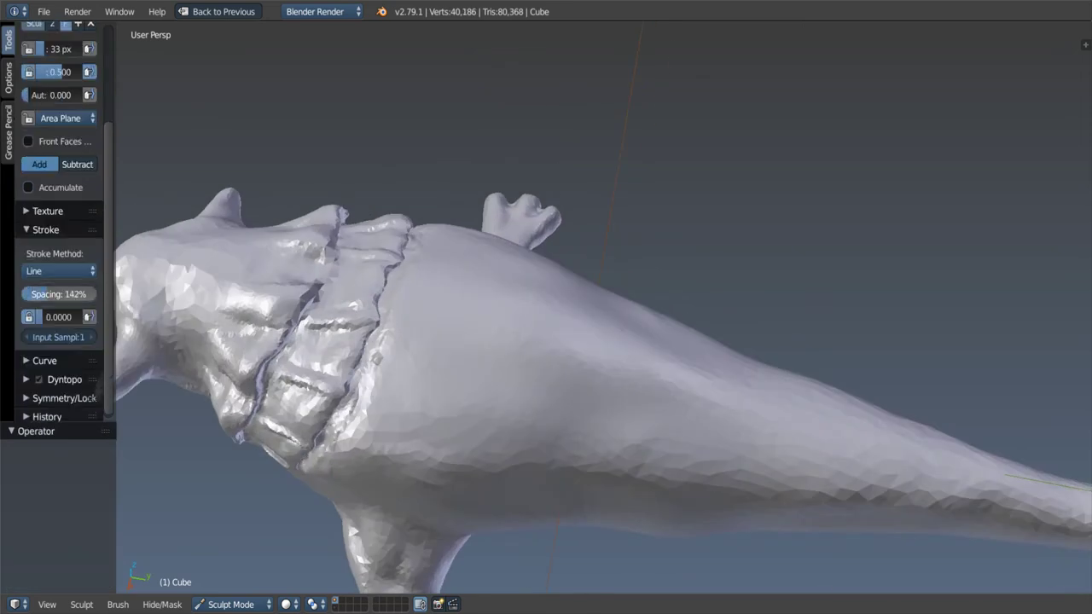
Step: Set stroke spacing to 142% and stamp a line of spaced spikes along the back
middle_click_drag(476, 301, 472, 325)
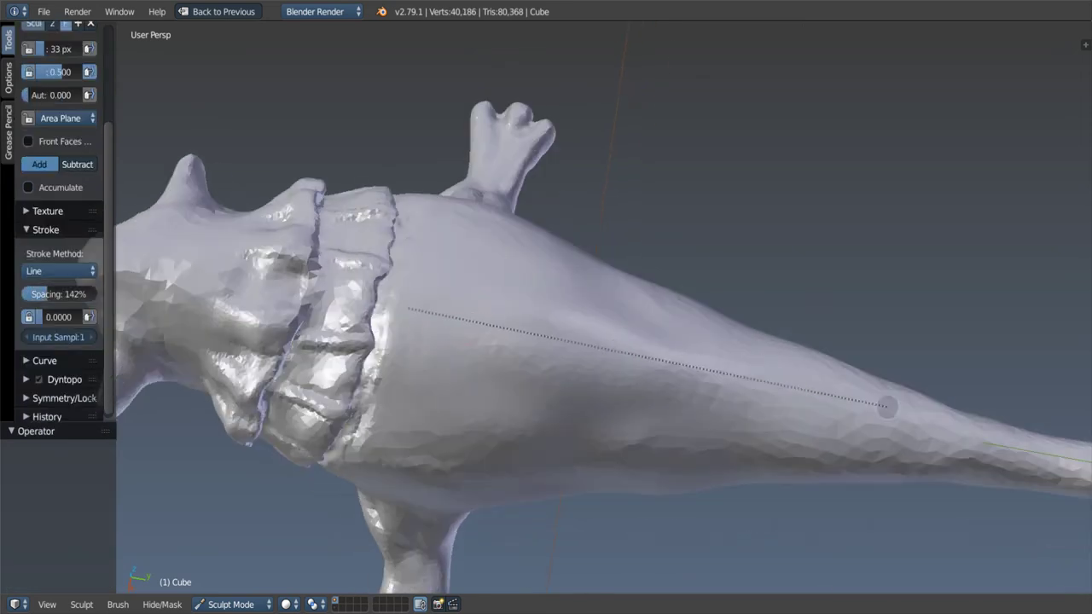
left_click_drag(887, 407, 925, 427)
mouse_move(689, 329)
middle_mouse_down()
mouse_move(671, 231)
mouse_move(682, 324)
middle_mouse_up()
mouse_move(603, 315)
middle_mouse_down()
mouse_move(564, 277)
mouse_move(568, 210)
mouse_move(663, 302)
middle_mouse_up()
scroll(467, 336, "down", 5)
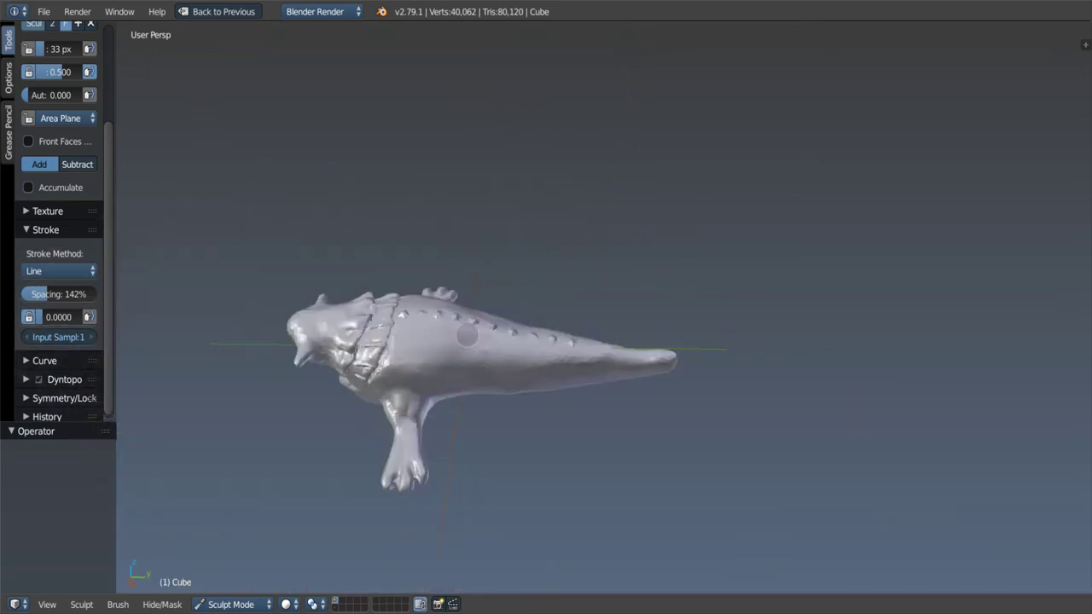
scroll(452, 331, "up", 6)
Step: Round each back spike into a domed bump with the Clay brush at 62 px
key("c")
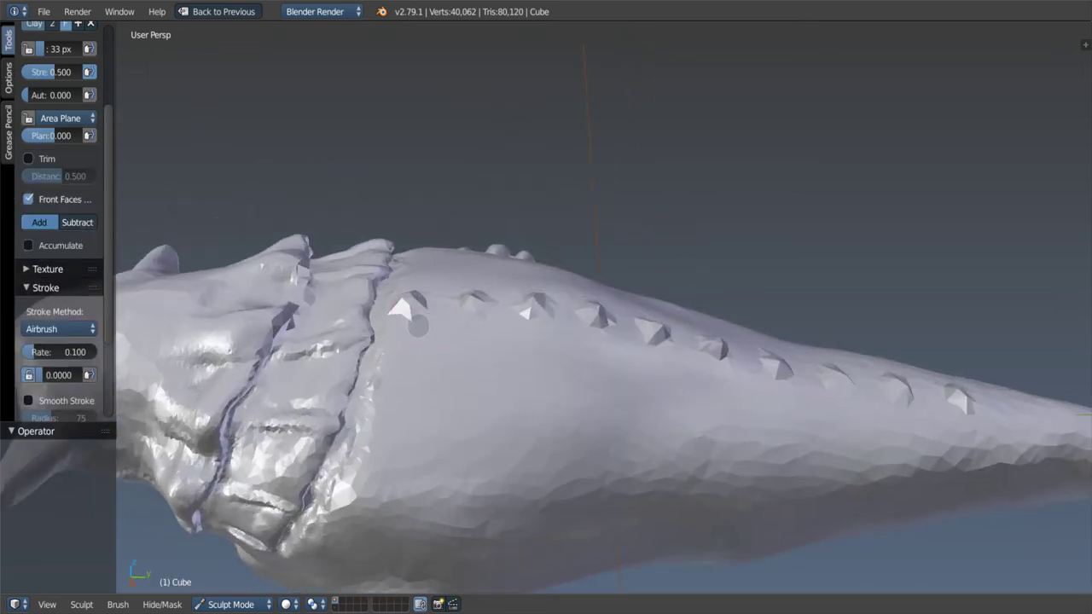
mouse_move(411, 305)
middle_mouse_down()
mouse_move(405, 324)
mouse_move(413, 310)
middle_mouse_up()
key("f")
left_click(410, 301)
scroll(393, 350, "up", 3)
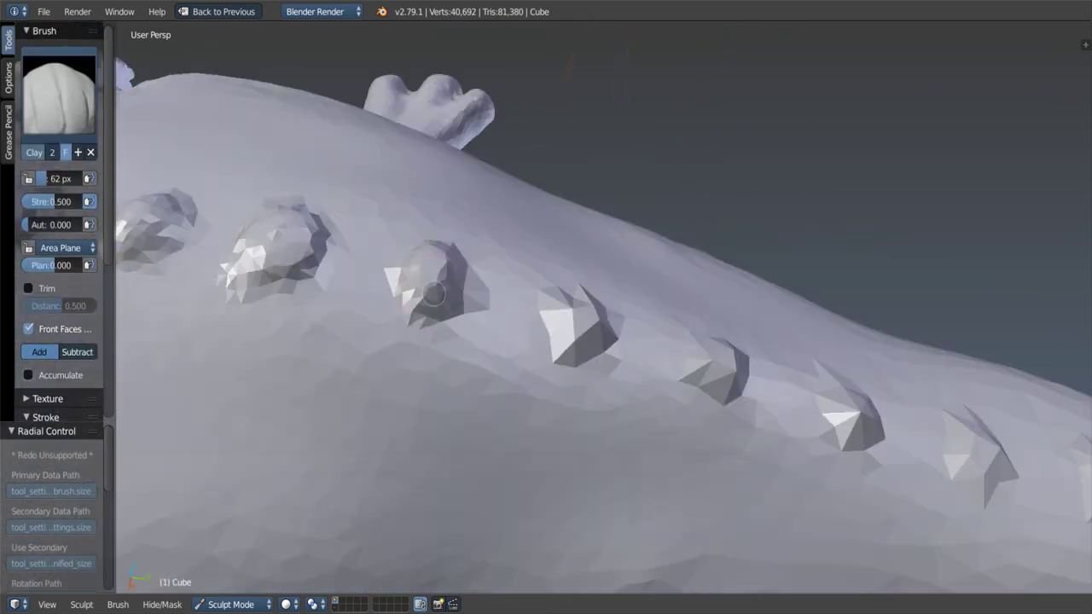
left_click(584, 323)
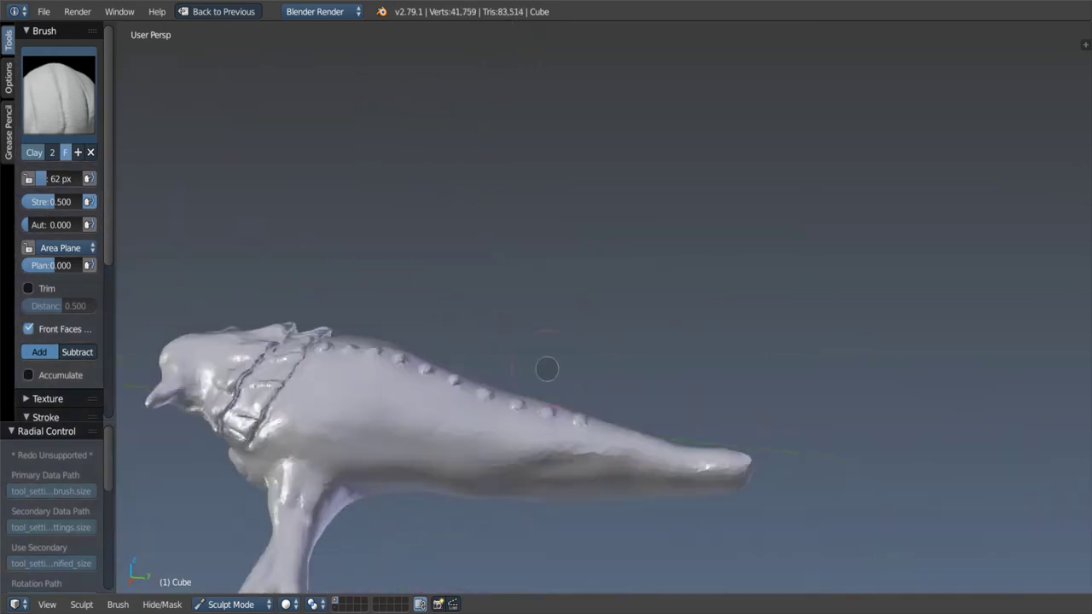
mouse_move(546, 370)
middle_mouse_down()
mouse_move(578, 334)
mouse_move(538, 398)
mouse_move(488, 424)
mouse_move(488, 478)
mouse_move(503, 477)
mouse_move(523, 450)
mouse_move(568, 487)
middle_mouse_up()
key("g")
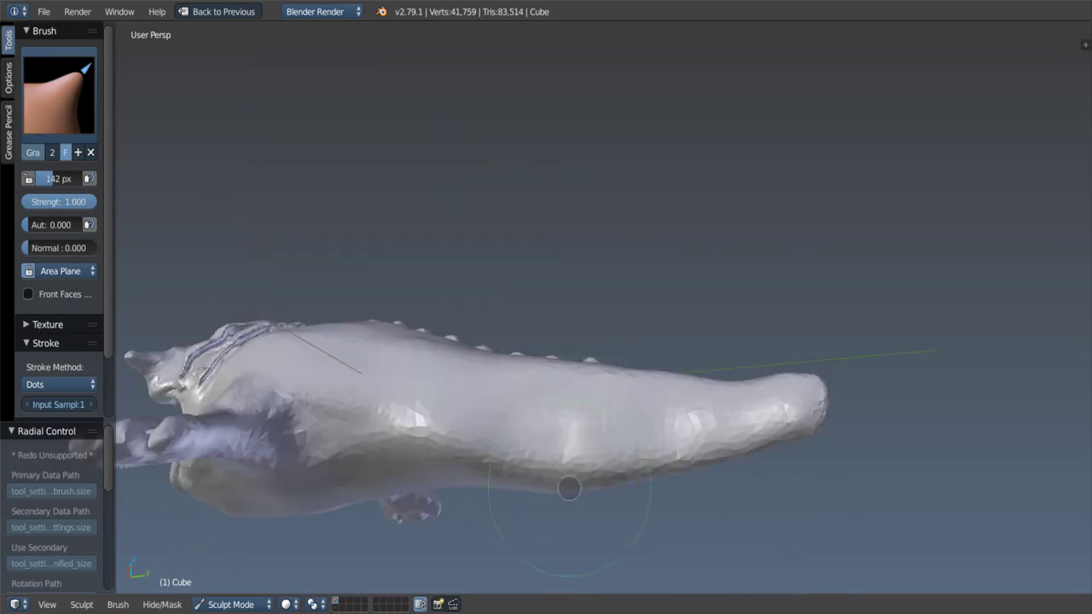
Step: Enlarge the brush to 194 px and frame the tail, clearing a stray lasso mask
key("f")
left_click(581, 481)
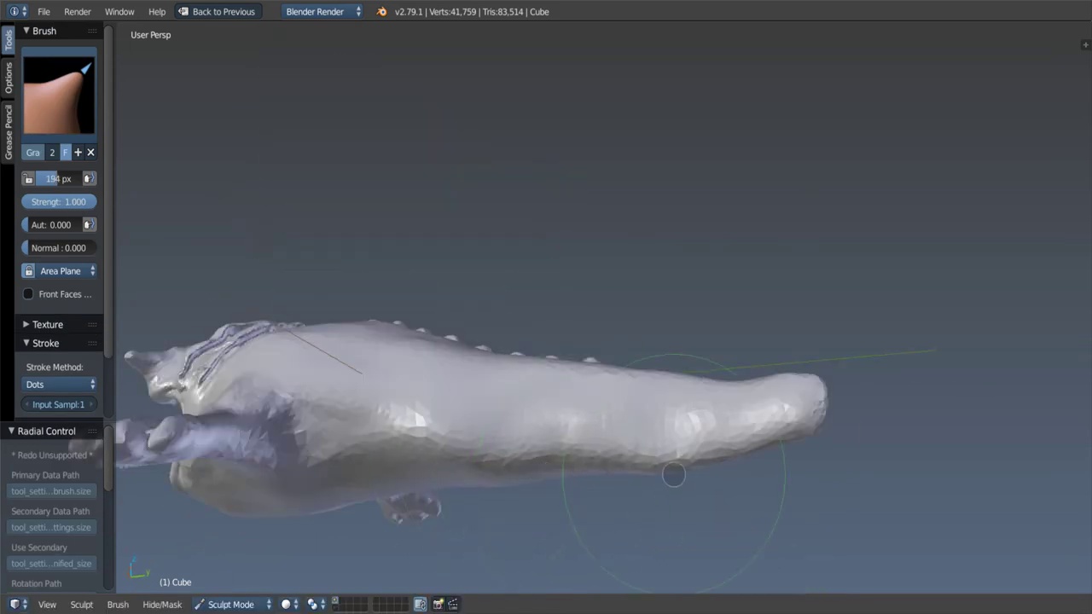
mouse_move(673, 474)
middle_mouse_down()
mouse_move(541, 397)
mouse_move(518, 403)
mouse_move(495, 354)
mouse_move(529, 399)
mouse_move(518, 378)
mouse_move(505, 398)
mouse_move(476, 390)
middle_mouse_up()
scroll(586, 426, "up", 3)
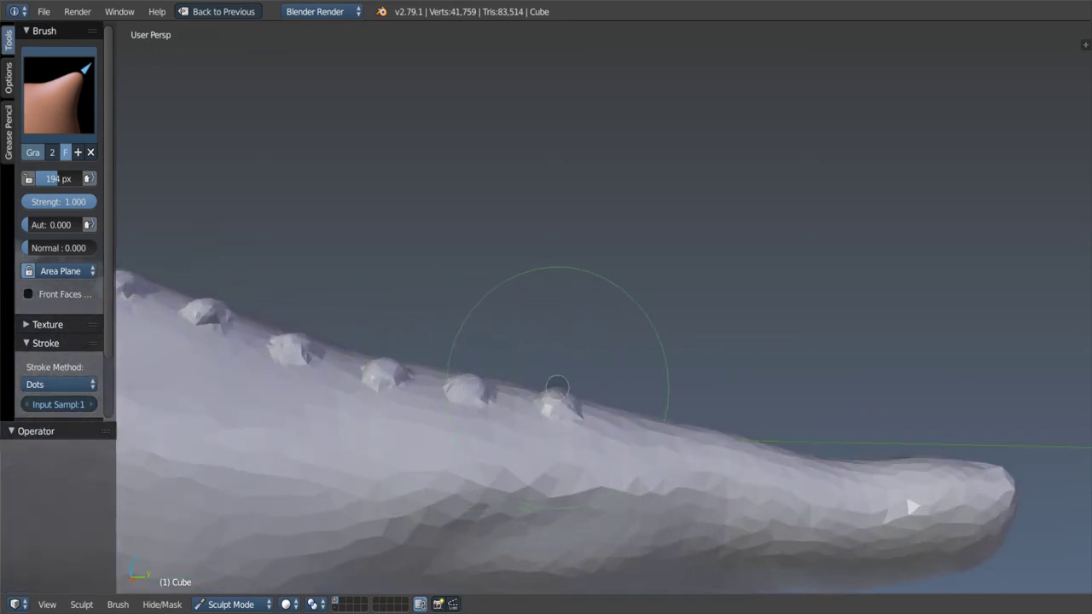
middle_click_drag(555, 389, 587, 392)
left_click_drag(536, 365, 611, 360, "ctrl+shift")
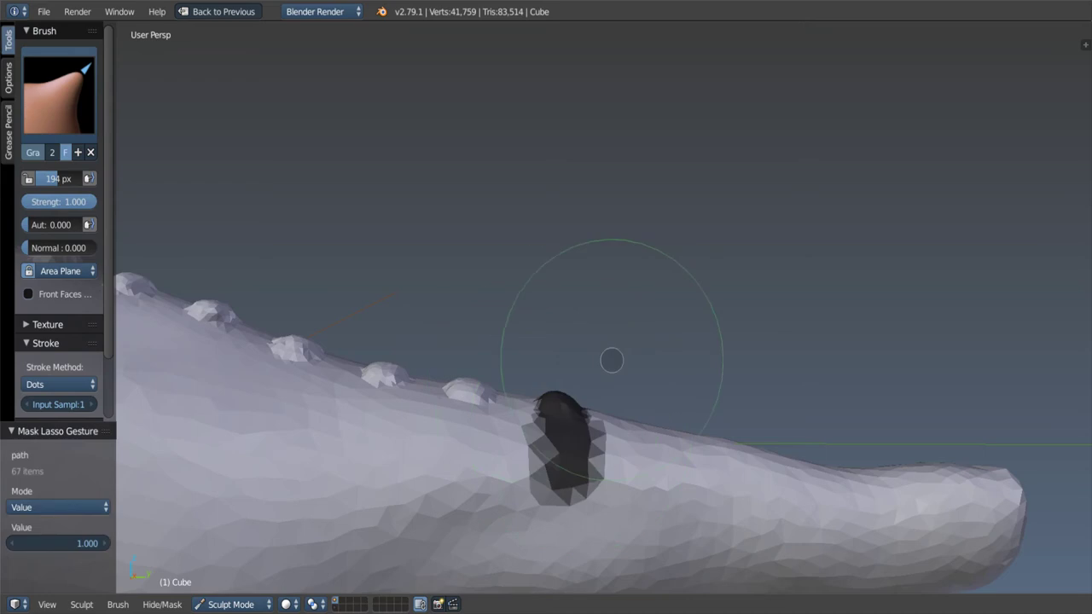
key("alt+m")
mouse_move(587, 429)
middle_mouse_down()
mouse_move(471, 396)
mouse_move(476, 384)
middle_mouse_up()
Step: Paint a mask around the tail blob and invert it so only the blob stays free
key("m")
key("f")
left_click(471, 402)
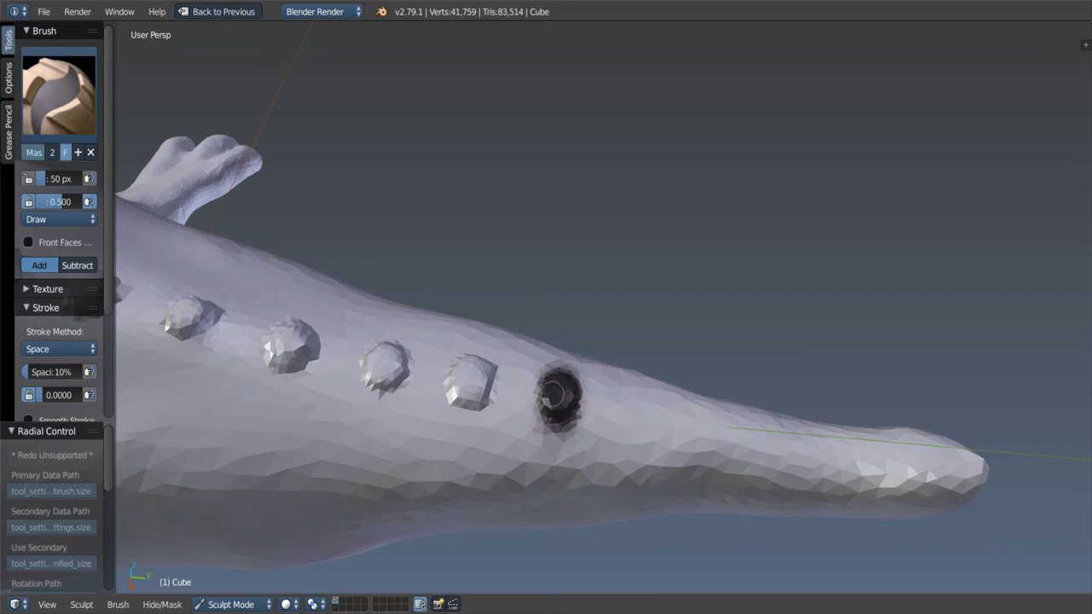
mouse_move(547, 404)
middle_mouse_down()
mouse_move(550, 352)
mouse_move(556, 361)
middle_mouse_up()
key("ctrl+i")
Step: Pull the back bump up into a taller nub with an 84 px Grab brush
key("g")
key("f")
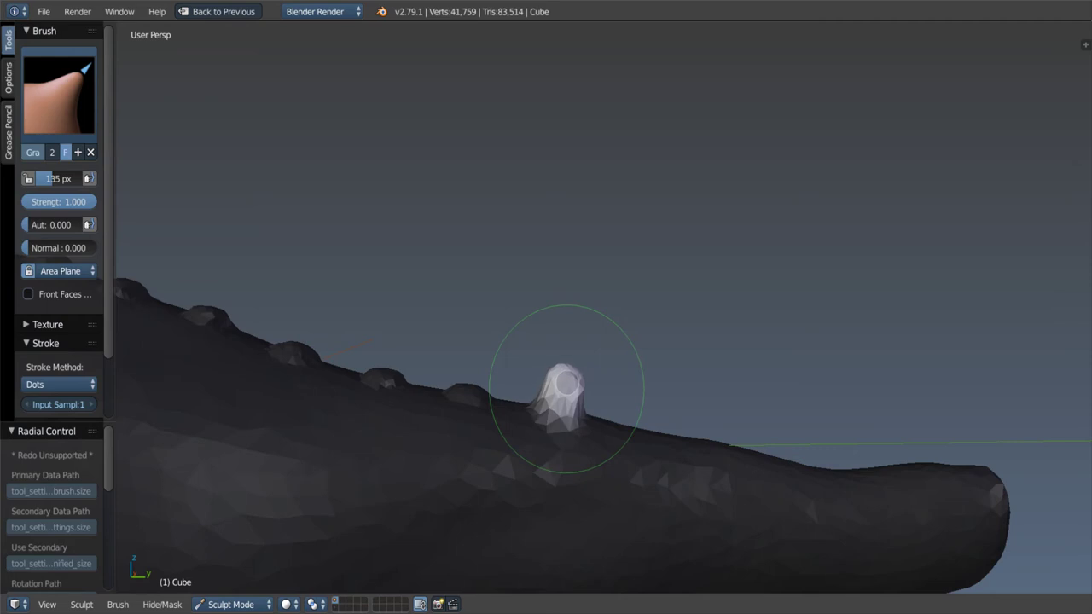
key("ctrl+i")
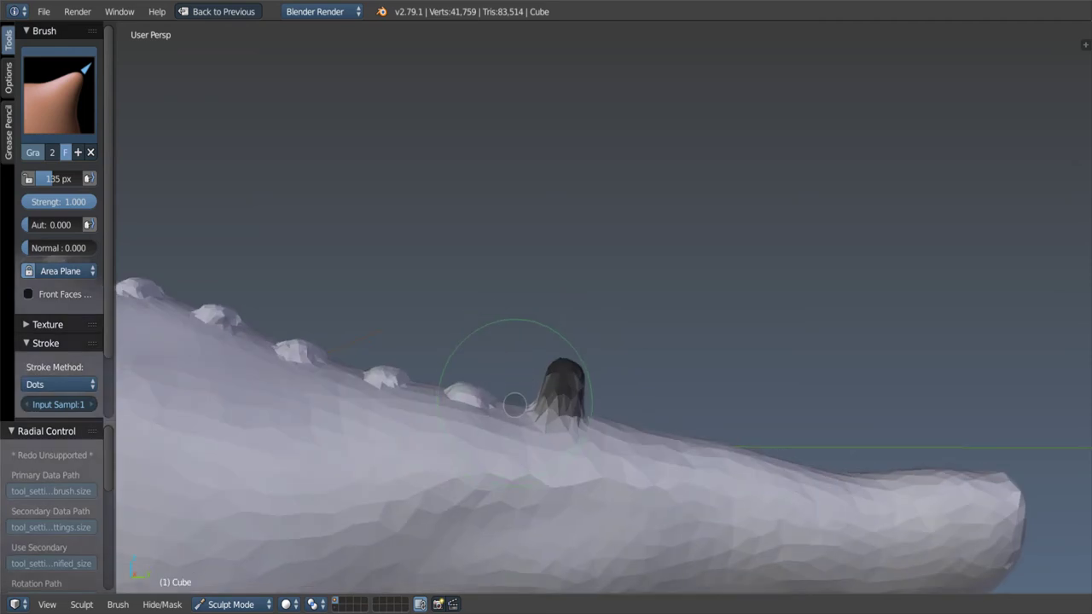
left_click(515, 407)
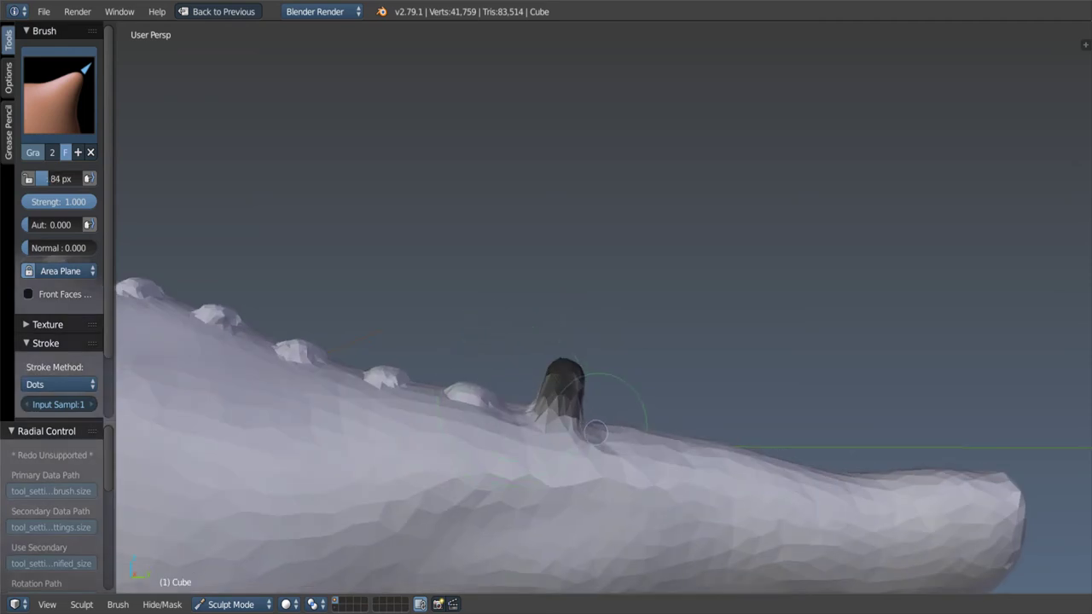
middle_click_drag(643, 438, 615, 424)
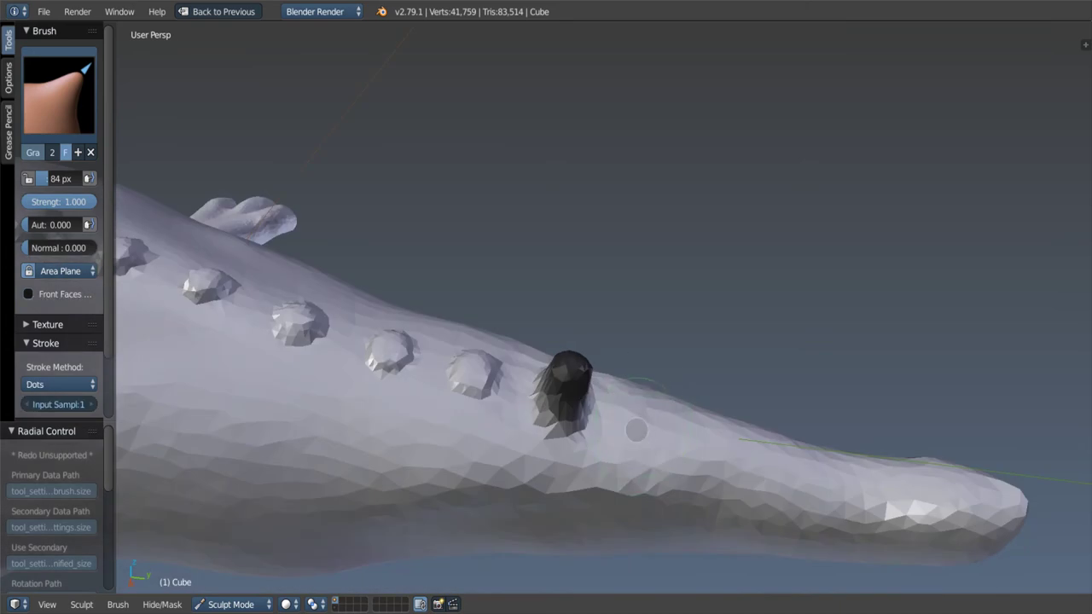
key("c")
key("ctrl+z")
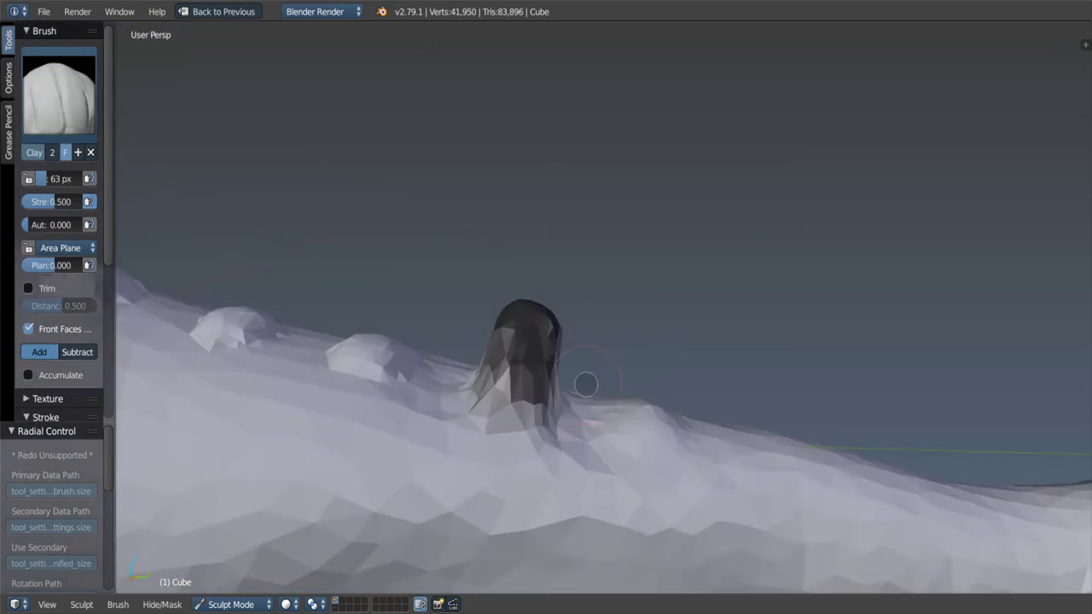
Step: Build up the sides of the tail nub with Clay strokes, smoothing it with Shift
middle_click_drag(648, 388, 585, 383)
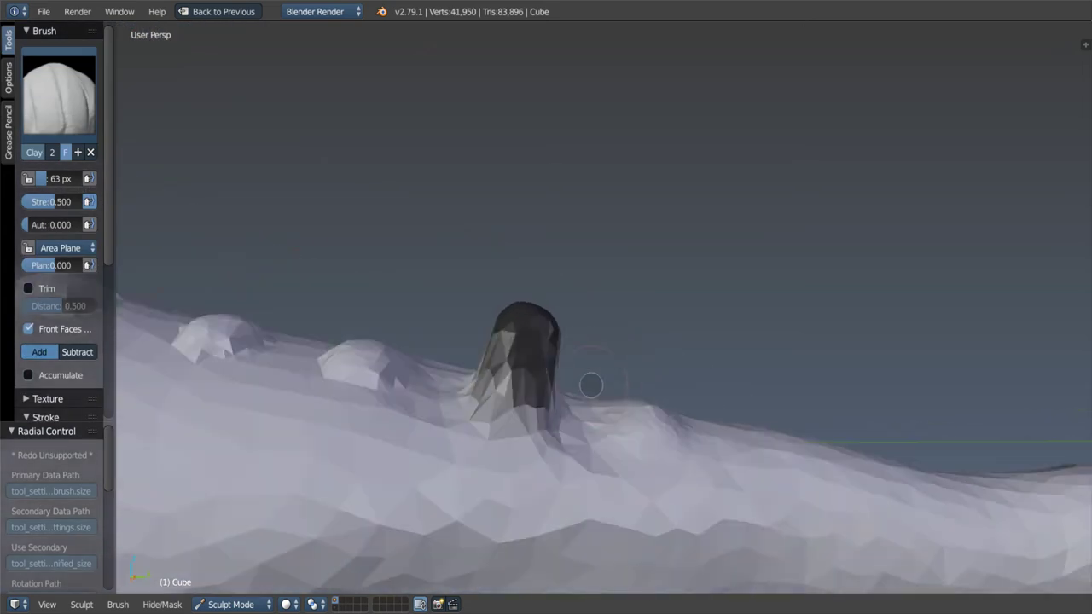
middle_click_drag(452, 369, 522, 316)
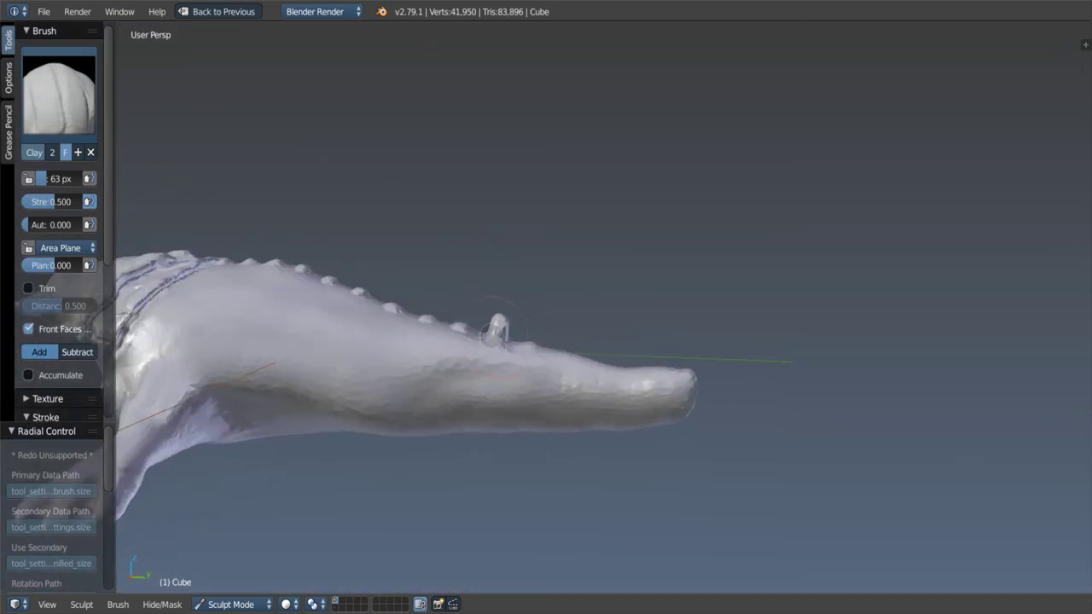
scroll(536, 311, "up", 4)
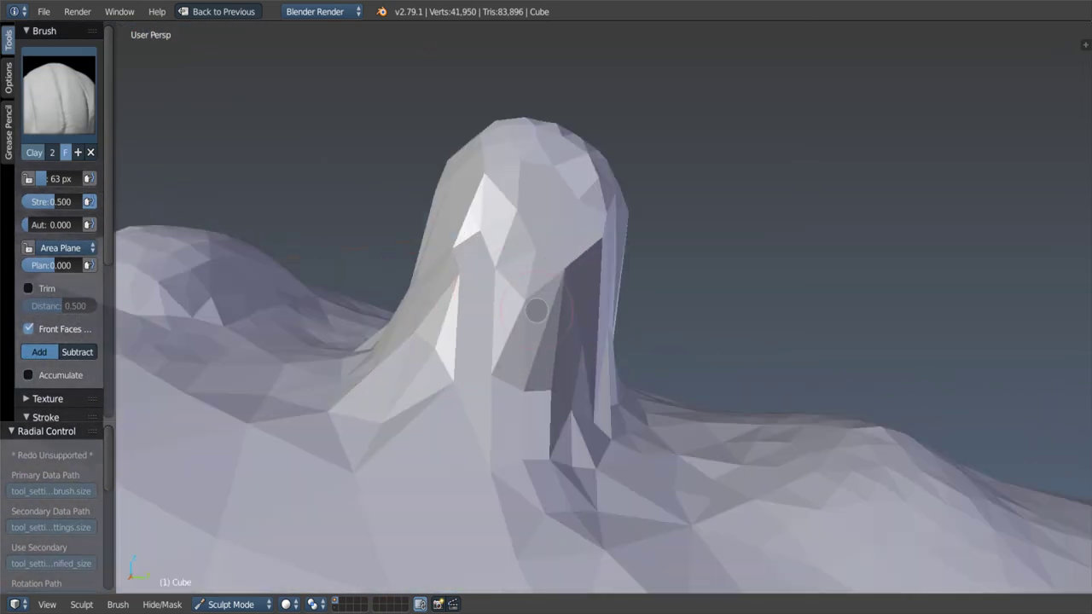
middle_click_drag(536, 311, 443, 256)
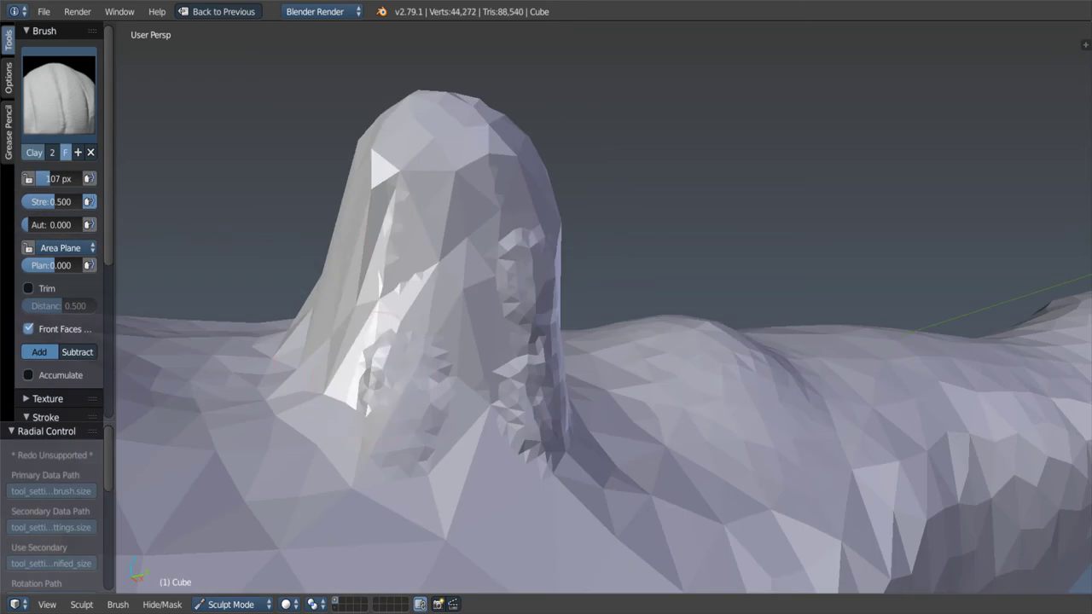
left_click_drag(375, 231, 410, 190)
middle_click_drag(410, 190, 353, 292)
scroll(353, 293, "up", 3)
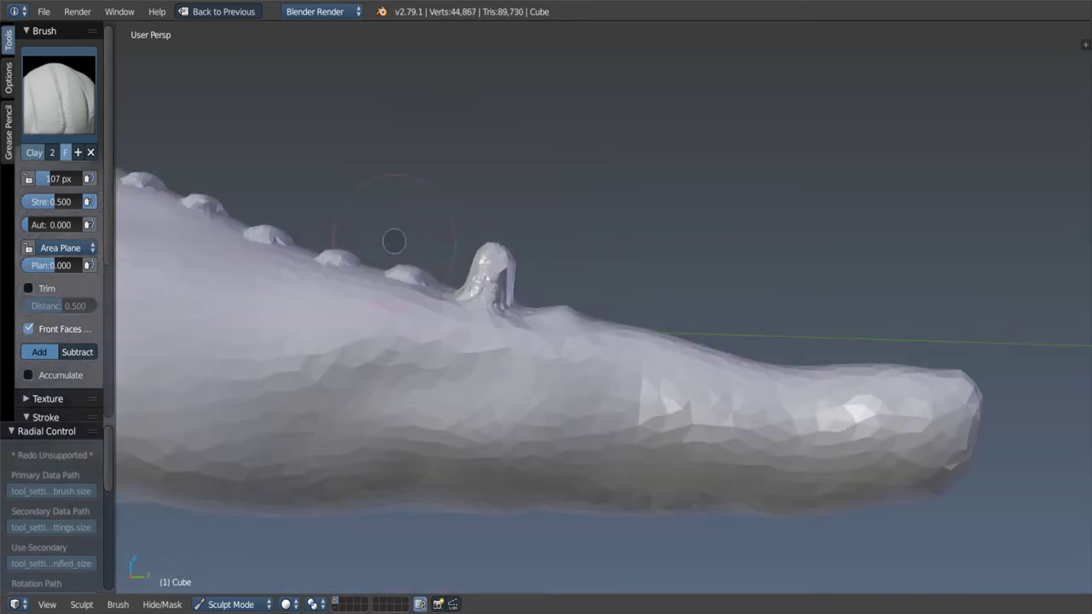
key("s")
key("c")
mouse_move(500, 247)
middle_mouse_down()
mouse_move(520, 297)
mouse_move(537, 256)
middle_mouse_up()
key("s")
left_click_drag(537, 255, 512, 290)
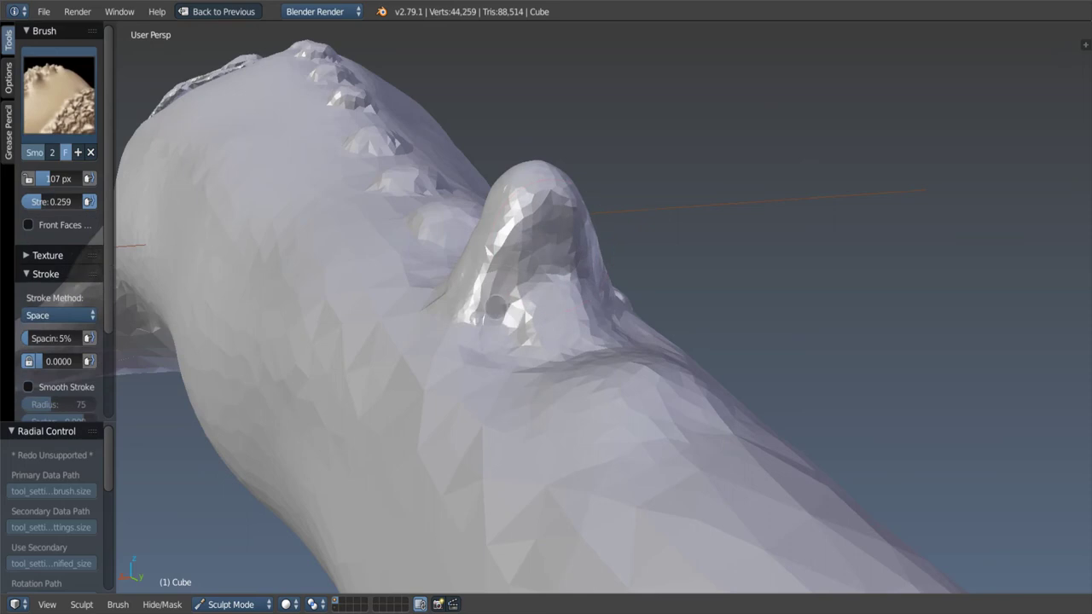
key("c")
middle_click_drag(512, 291, 512, 252)
scroll(554, 350, "down", 6)
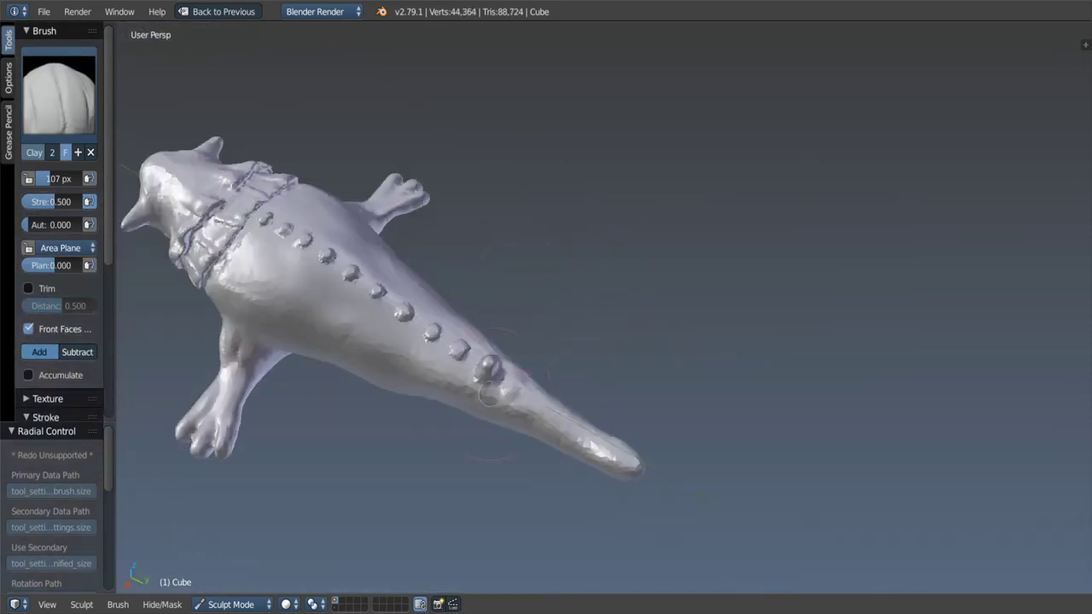
scroll(550, 354, "up", 6)
Step: Keep alternating Clay and Smooth on the spike, undoing an unwanted clay lump beside it
key("s")
key("c")
mouse_move(555, 244)
middle_mouse_down()
mouse_move(521, 398)
mouse_move(451, 435)
middle_mouse_up()
key("s")
key("c")
mouse_move(461, 383)
middle_mouse_down()
mouse_move(341, 400)
mouse_move(439, 401)
middle_mouse_up()
key("s")
key("c")
left_click_drag(439, 401, 512, 393)
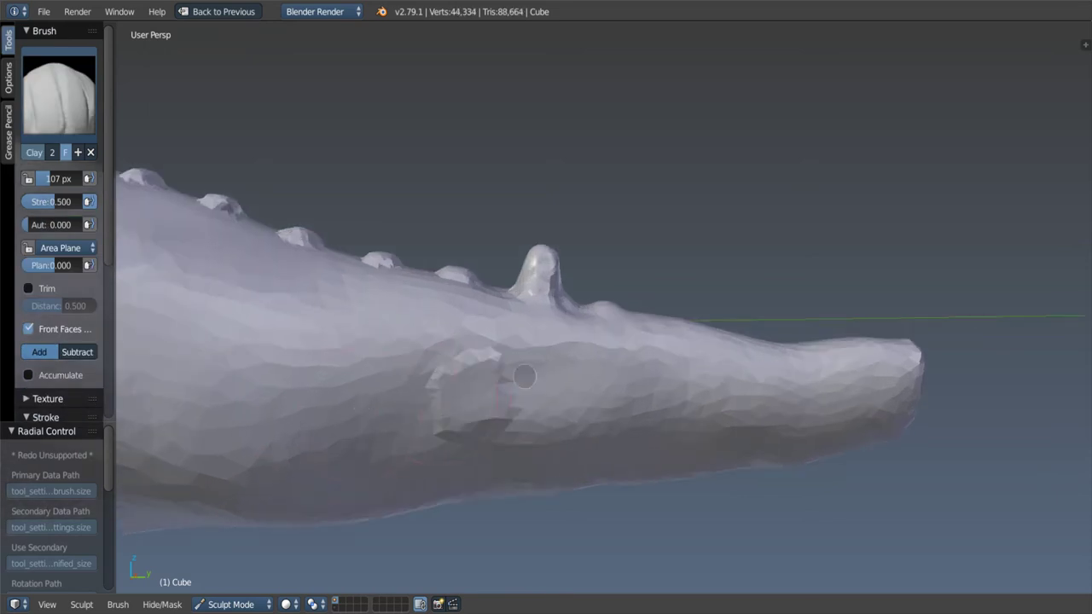
key("ctrl+z")
Step: Set the brush Stroke Method to Space and look over the whole creature
middle_click_drag(524, 376, 529, 342)
scroll(60, 222, "down", 5)
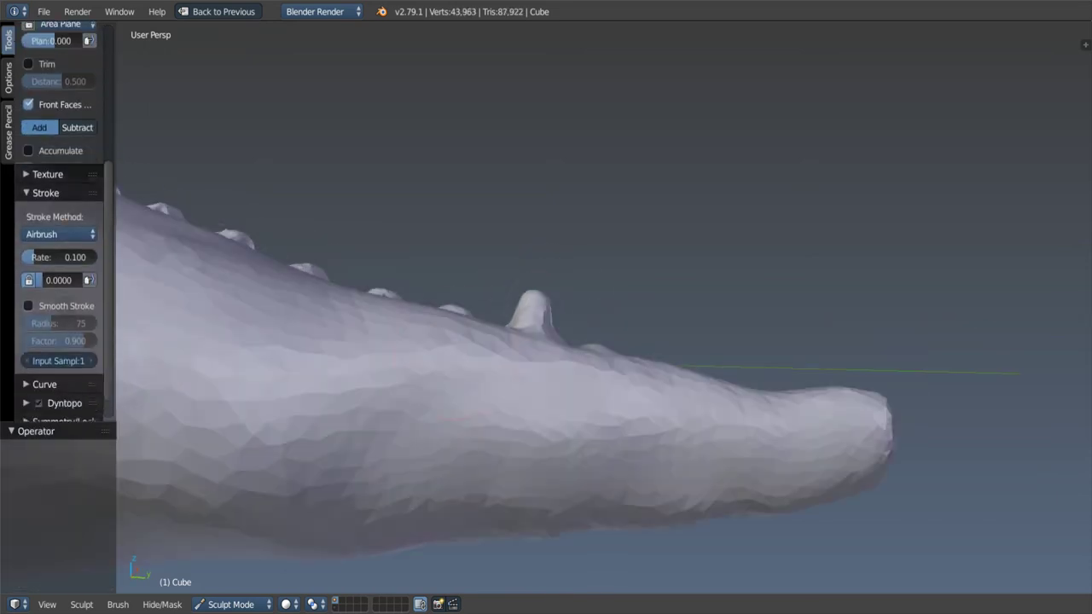
left_click(60, 233)
left_click(38, 180)
middle_click_drag(401, 469, 403, 446)
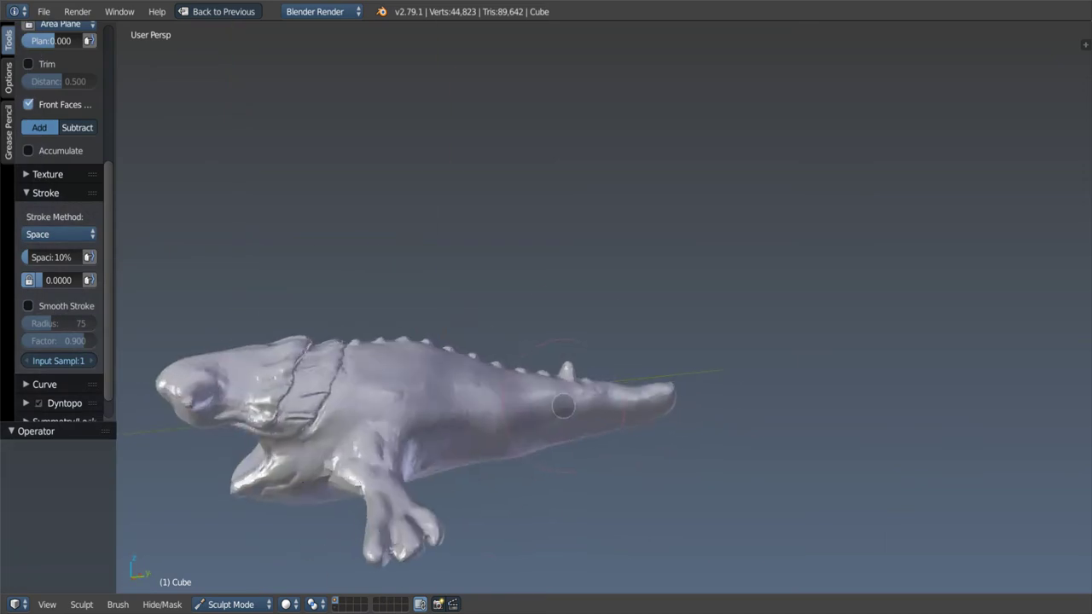
mouse_move(563, 407)
middle_mouse_down()
mouse_move(569, 374)
mouse_move(602, 391)
middle_mouse_up()
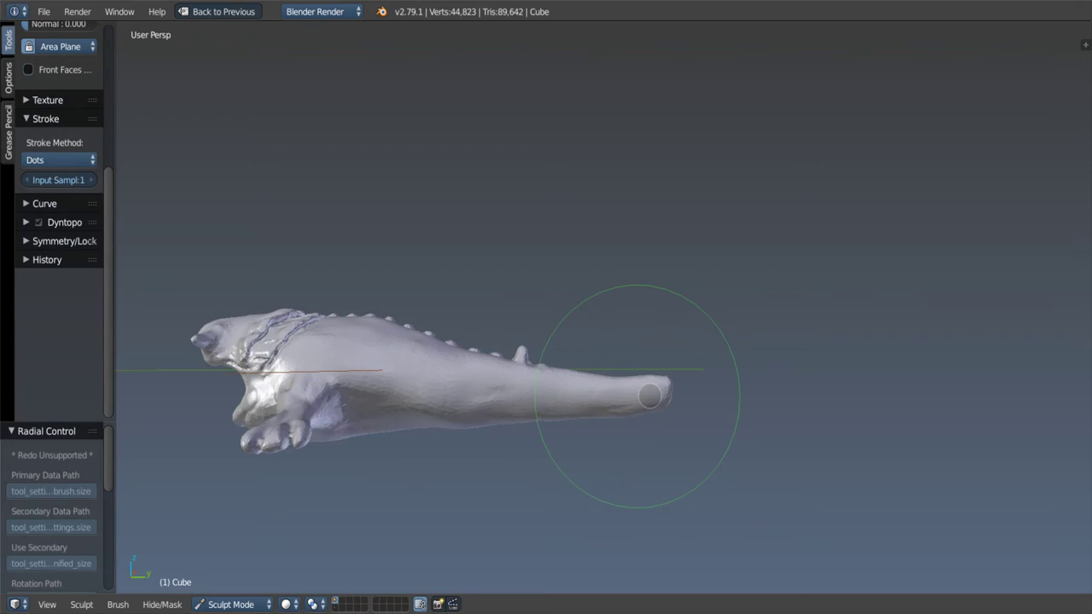
middle_click_drag(621, 390, 573, 390)
scroll(572, 385, "up", 3)
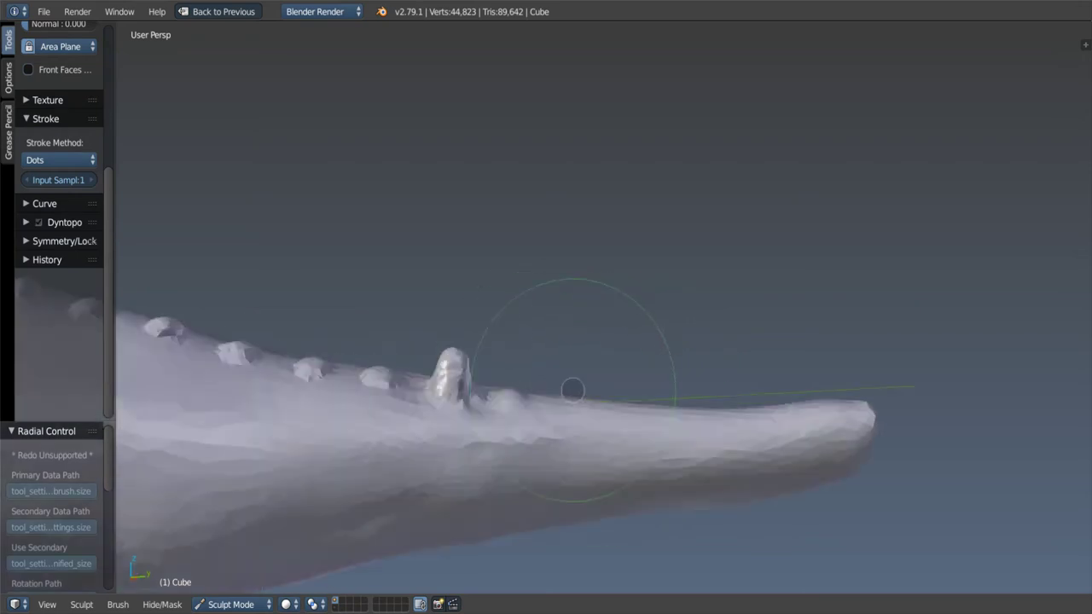
scroll(570, 383, "up", 2)
Step: Paint a mask strip along the top of the tail with a resized Mask brush
middle_click_drag(627, 434, 616, 426)
key("m")
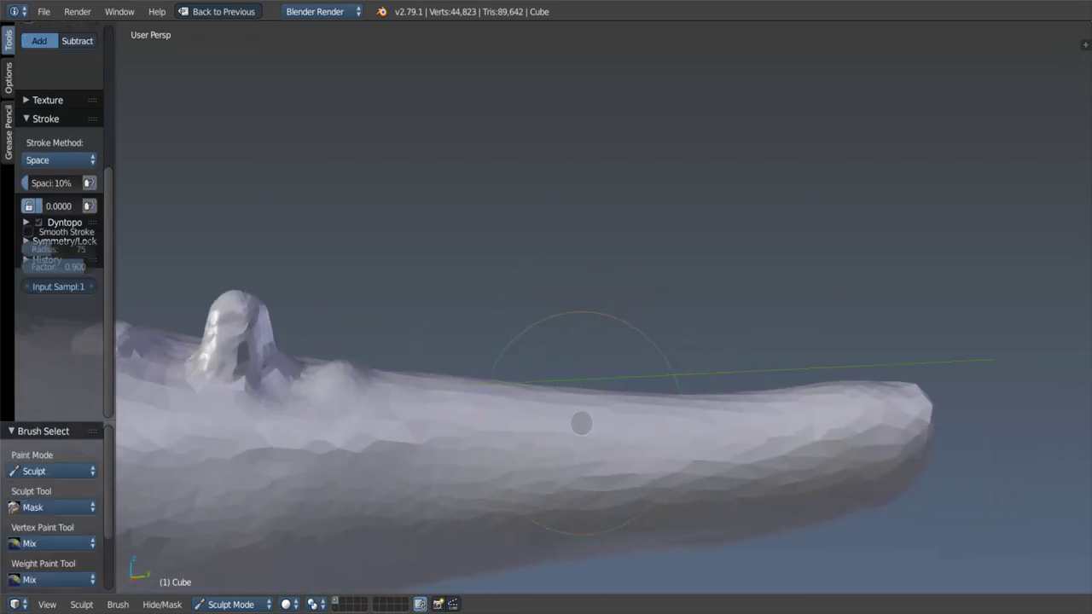
key("f")
left_click(512, 424)
mouse_move(512, 424)
middle_mouse_down()
mouse_move(477, 419)
mouse_move(373, 470)
mouse_move(365, 466)
mouse_move(390, 434)
mouse_move(378, 441)
middle_mouse_up()
left_click(364, 466)
left_click_drag(378, 441, 931, 351)
Step: Mask down the rounded tail tip and along the underside, then invert the mask
mouse_move(712, 372)
middle_mouse_down()
mouse_move(643, 283)
mouse_move(815, 395)
mouse_move(794, 341)
middle_mouse_up()
left_click_drag(793, 341, 785, 512)
middle_click_drag(785, 512, 786, 439)
left_click_drag(768, 346, 783, 411)
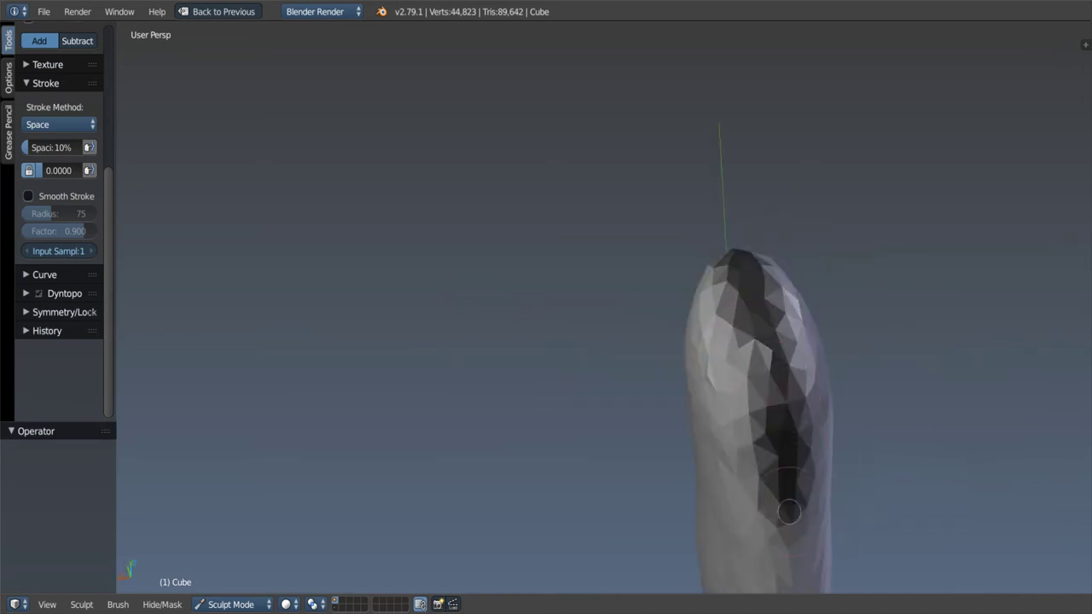
mouse_move(789, 512)
middle_mouse_down()
mouse_move(838, 384)
mouse_move(714, 390)
mouse_move(714, 312)
mouse_move(745, 431)
mouse_move(756, 421)
mouse_move(792, 430)
mouse_move(836, 388)
middle_mouse_up()
mouse_move(1023, 354)
left_mouse_down()
mouse_move(657, 348)
mouse_move(1066, 345)
left_mouse_up()
mouse_move(1066, 345)
middle_mouse_down()
mouse_move(749, 316)
mouse_move(723, 332)
mouse_move(705, 259)
mouse_move(670, 353)
mouse_move(715, 309)
middle_mouse_up()
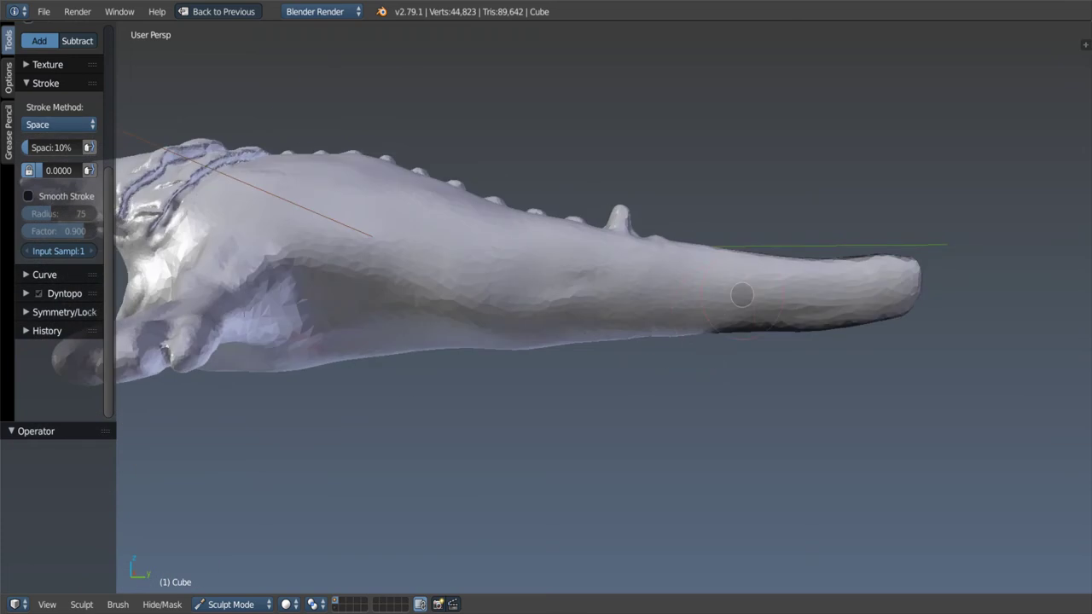
key("ctrl+i")
left_click(162, 604)
Step: Hide the masked parts and select all remaining strip geometry in Edit Mode
left_click(183, 537)
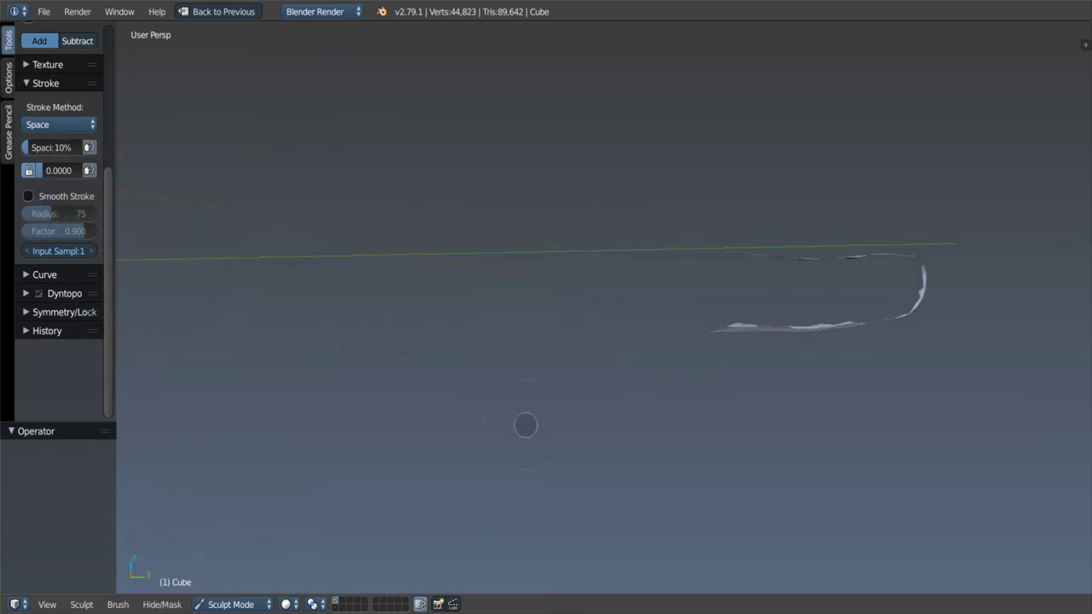
key("Tab")
key("a")
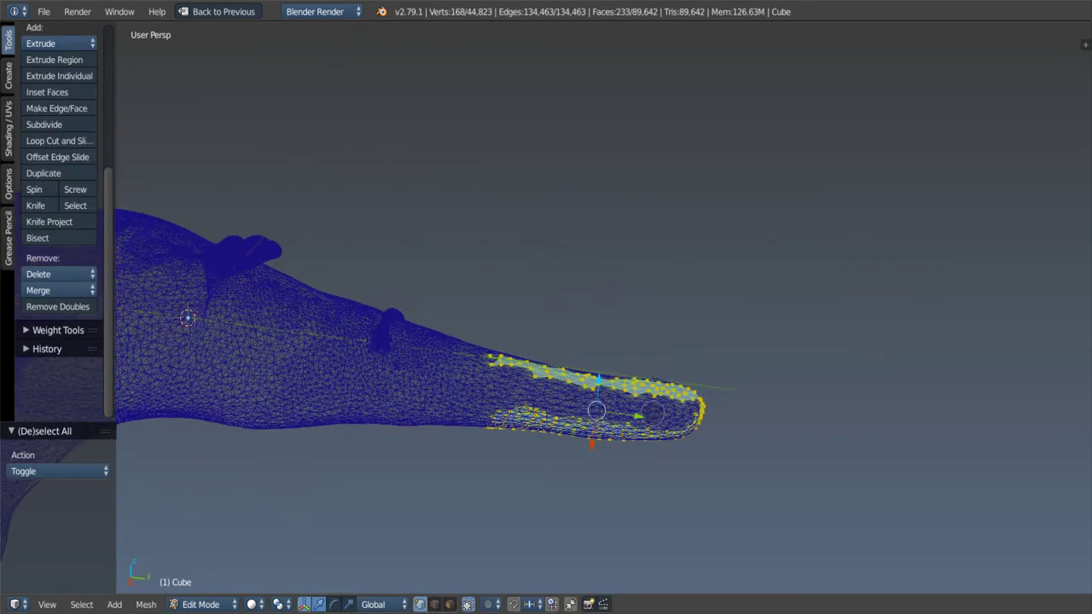
Step: Duplicate the strips in place and separate them into a new object, Cube.001
middle_click_drag(597, 410, 588, 401)
key("g")
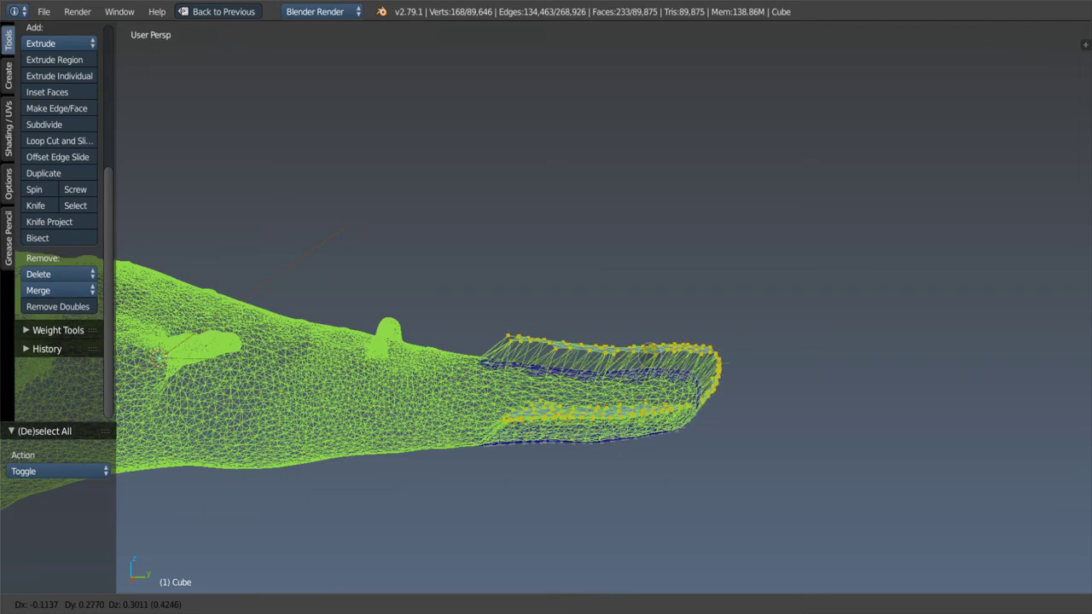
key("Escape")
key("p")
left_click(640, 341)
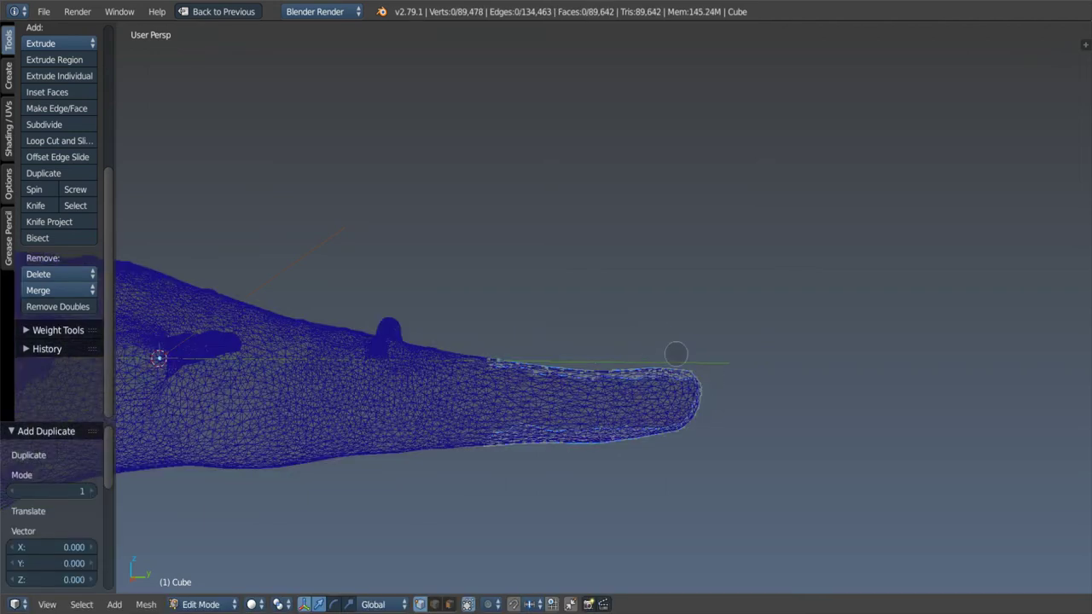
key("Tab")
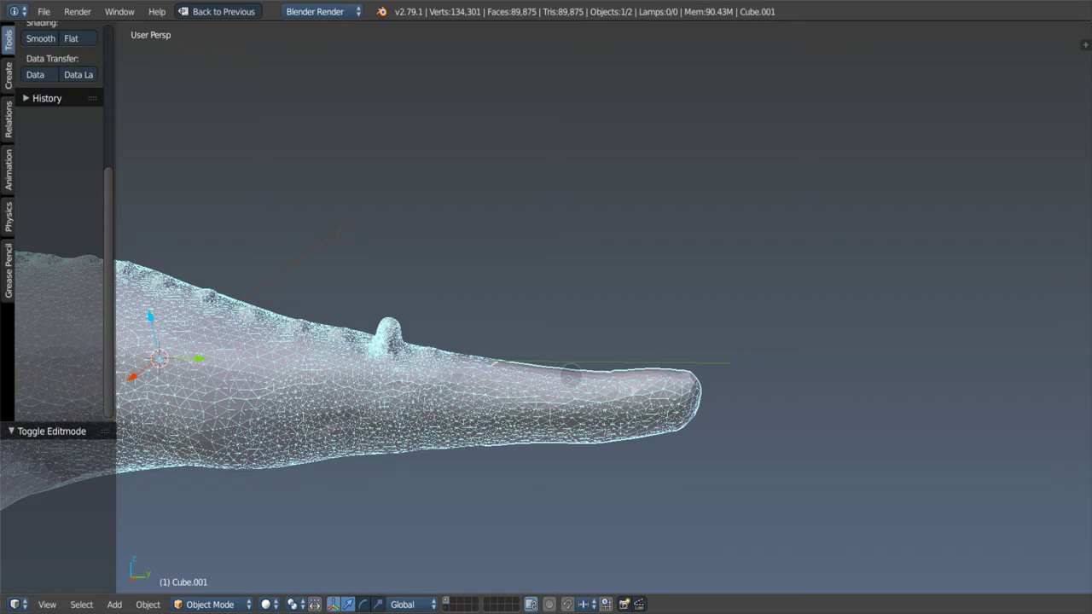
Step: In Cube.001, reveal hidden geometry and delete everything except the tail-edge strips
key("g")
key("Escape")
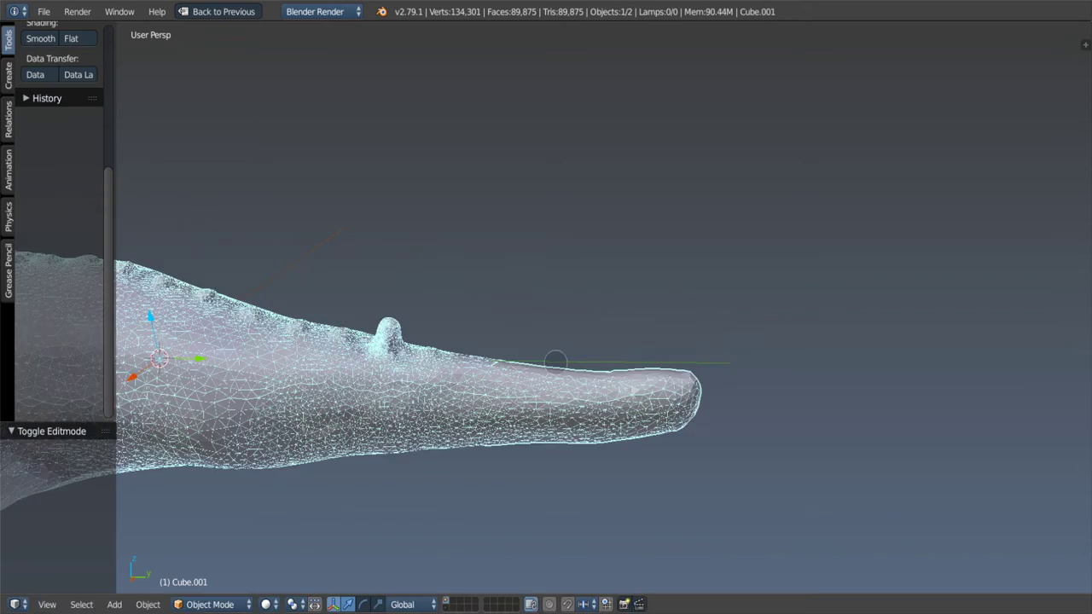
key("Tab")
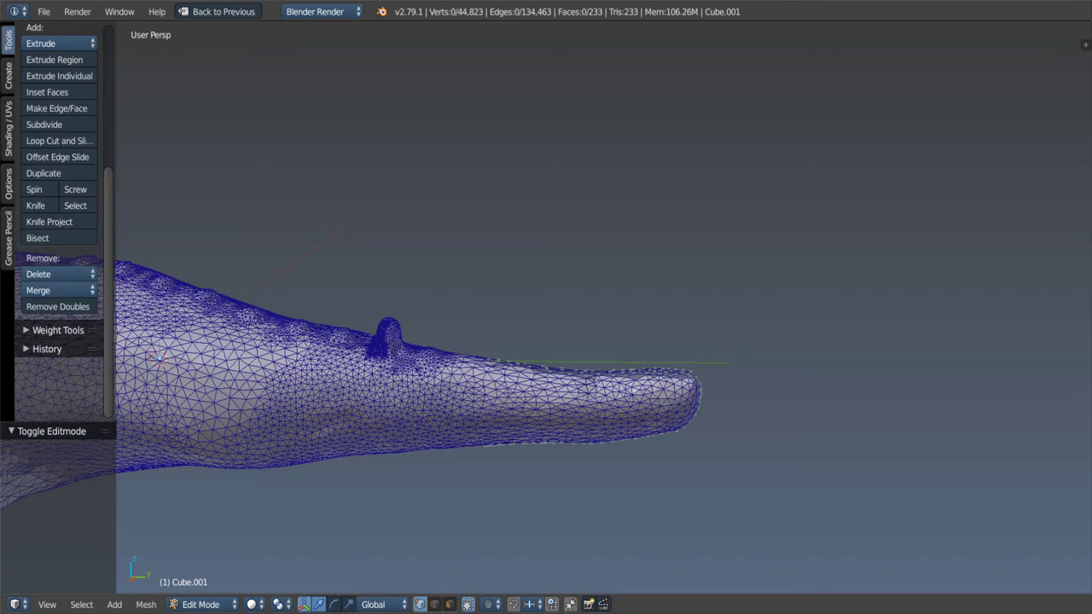
key("alt+h")
middle_click_drag(581, 413, 579, 411)
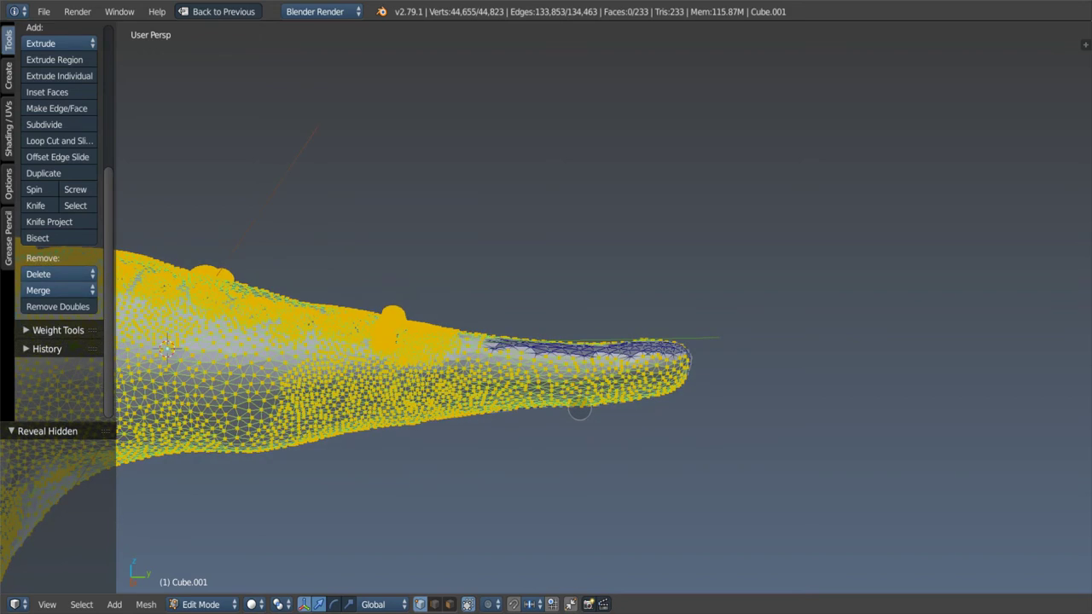
key("x")
left_click(580, 409)
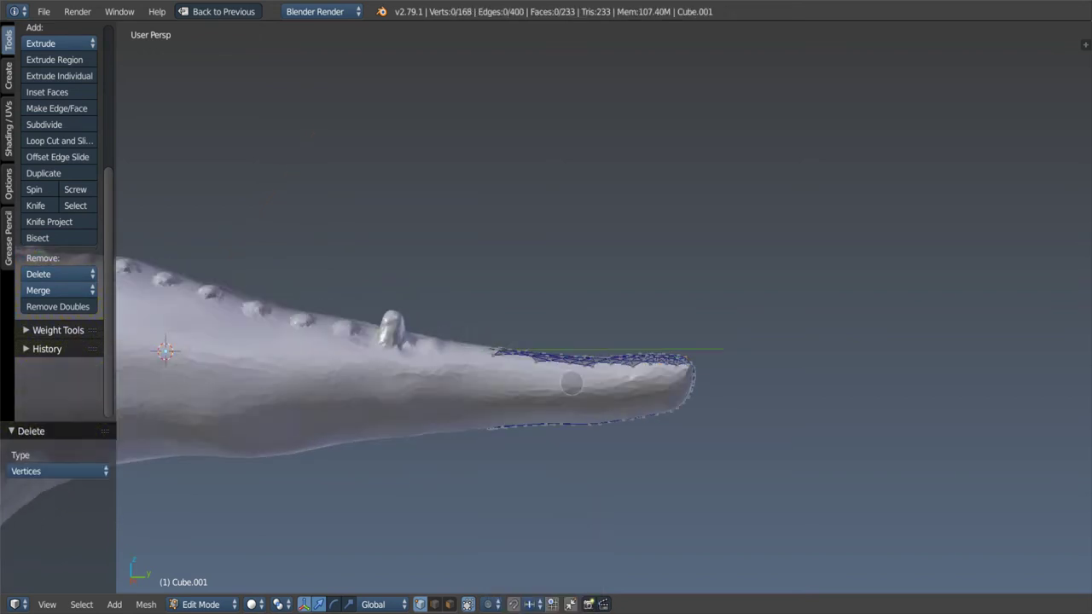
Step: Extrude the strip in place and fatten it with Alt+S to give it thickness
scroll(593, 402, "up", 3)
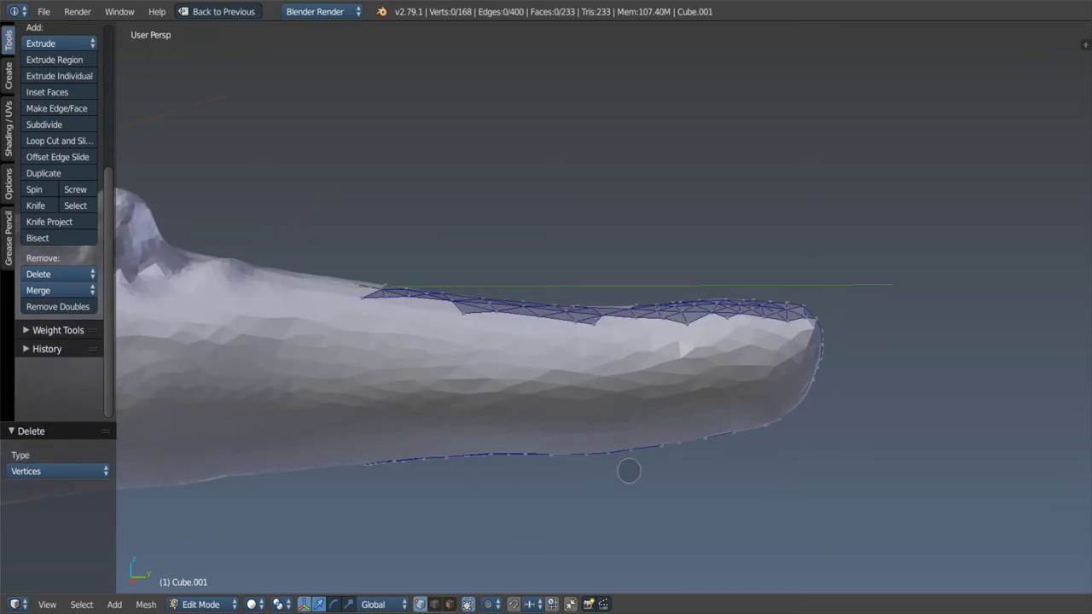
key("a")
key("e")
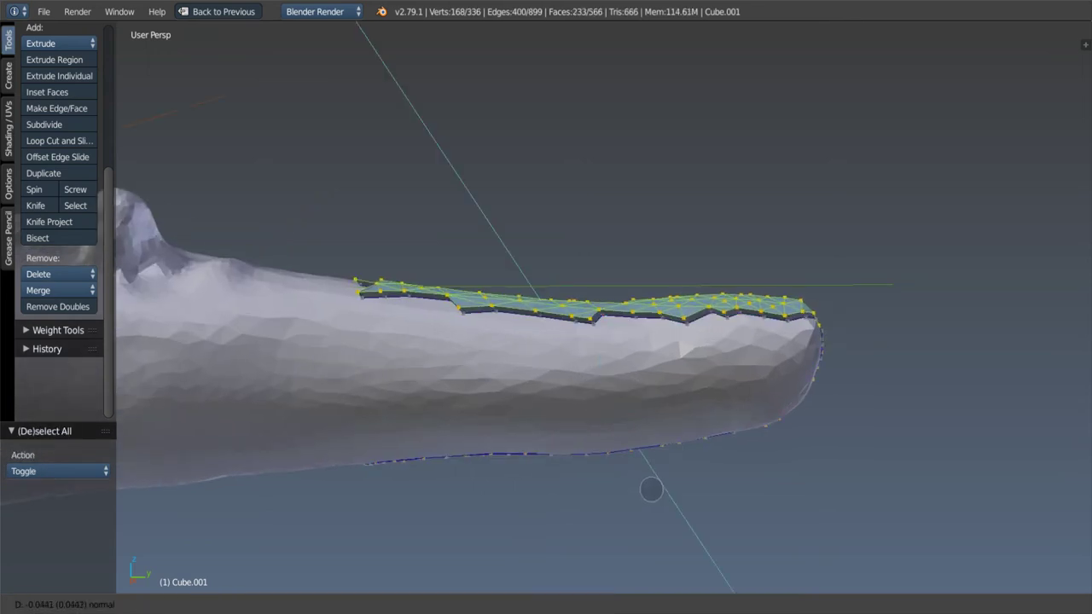
right_click(651, 490)
key("alt+s")
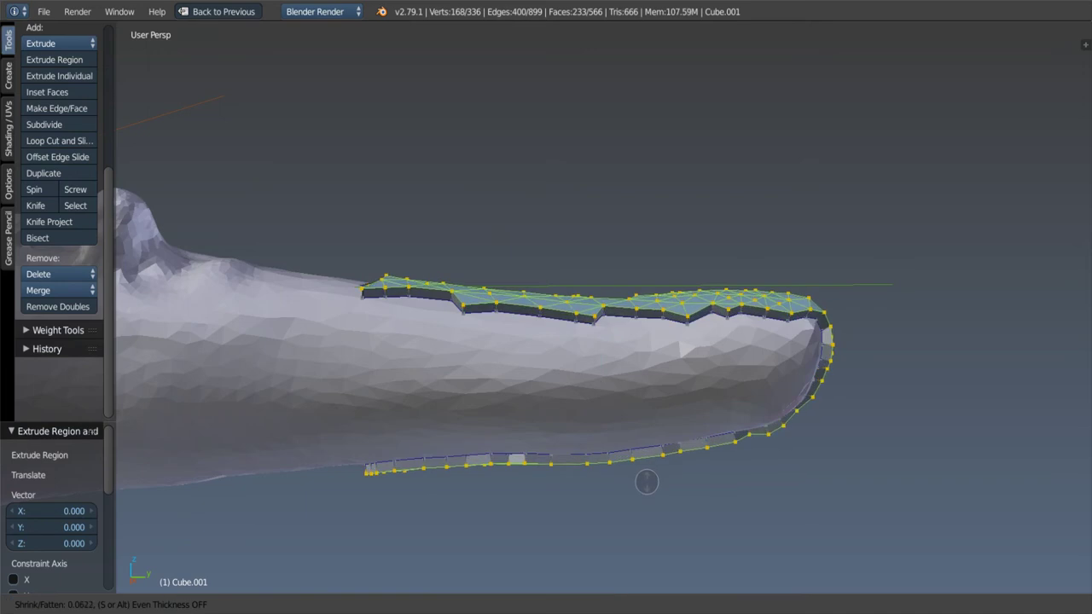
left_click(647, 482)
key("Tab")
left_click(641, 398)
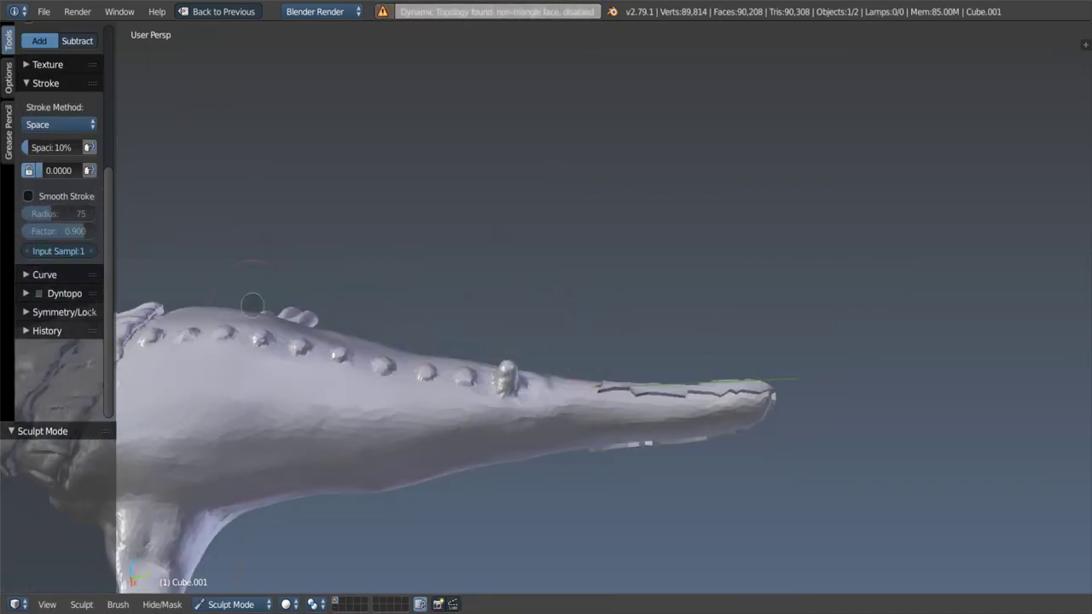
Step: Zoom in on the tail-tip strip and enable dynamic topology with Ctrl+D
scroll(652, 394, "up", 2)
scroll(614, 391, "up", 2)
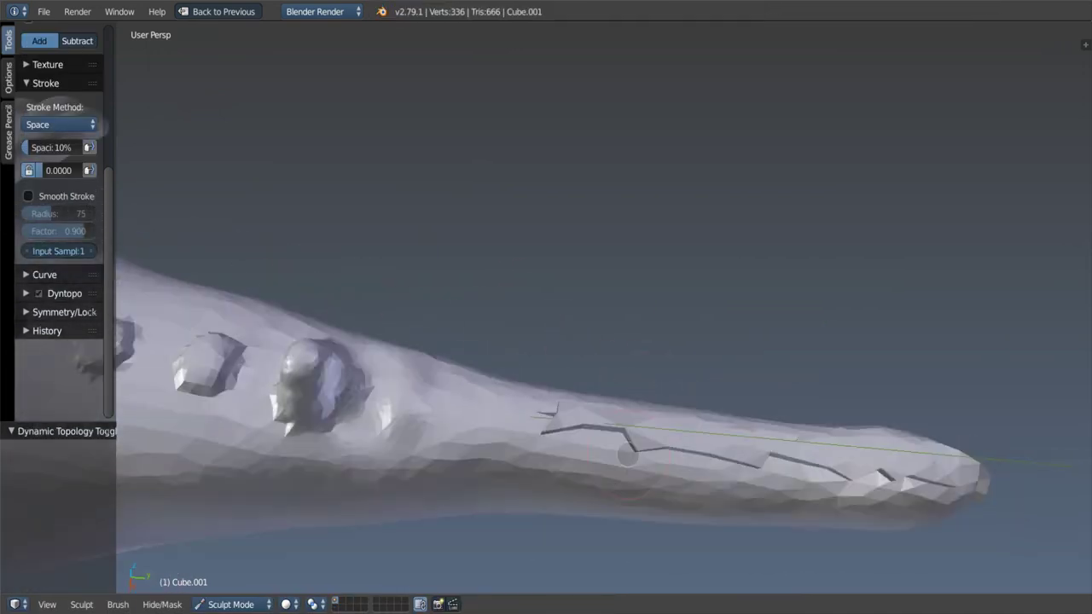
scroll(580, 388, "up", 3)
scroll(534, 383, "up", 2)
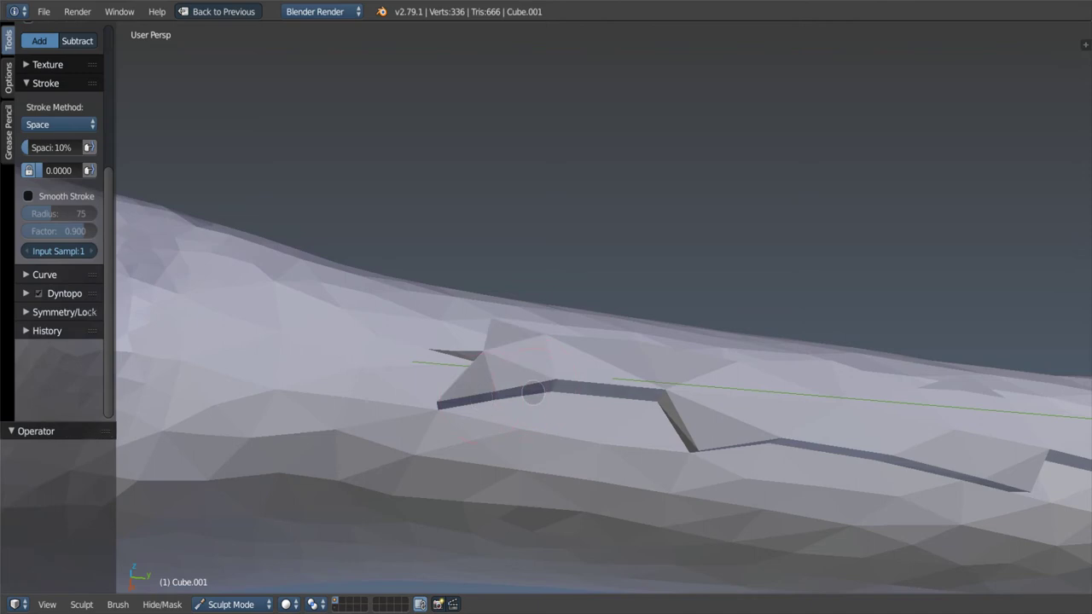
key("space")
key("Escape")
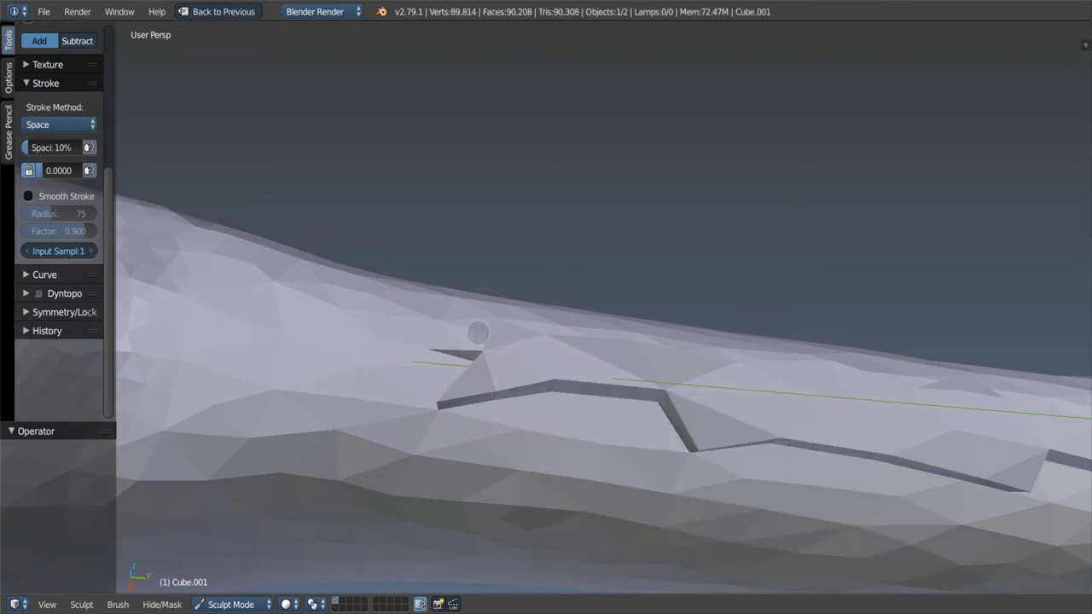
middle_click_drag(536, 373, 546, 425)
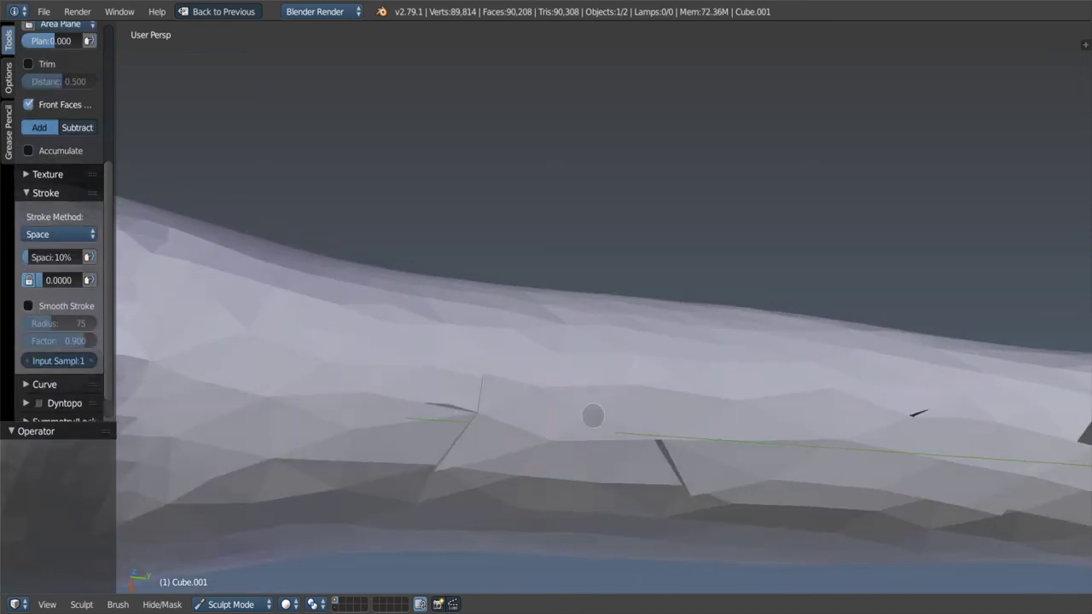
key("ctrl+d")
middle_click_drag(580, 383, 608, 383)
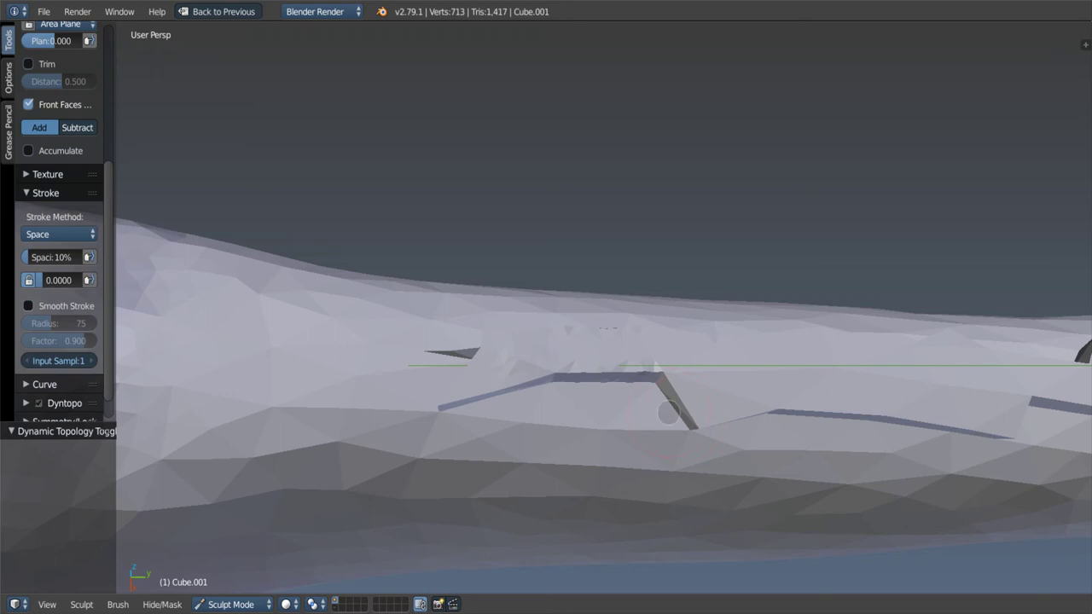
Step: Sculpt along the fin strip, then set up a resized Grab brush
mouse_move(668, 413)
middle_mouse_down()
mouse_move(614, 424)
mouse_move(624, 331)
mouse_move(651, 337)
middle_mouse_up()
key("g")
key("f")
left_click(630, 298)
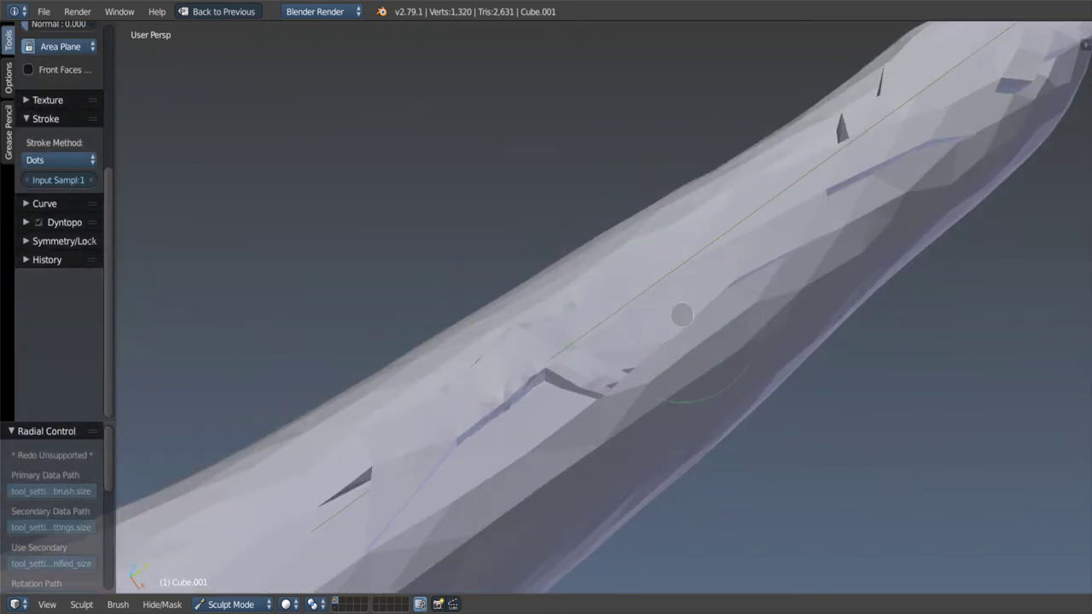
mouse_move(732, 283)
middle_mouse_down()
mouse_move(441, 417)
mouse_move(463, 353)
mouse_move(475, 390)
mouse_move(537, 336)
mouse_move(479, 385)
mouse_move(443, 376)
middle_mouse_up()
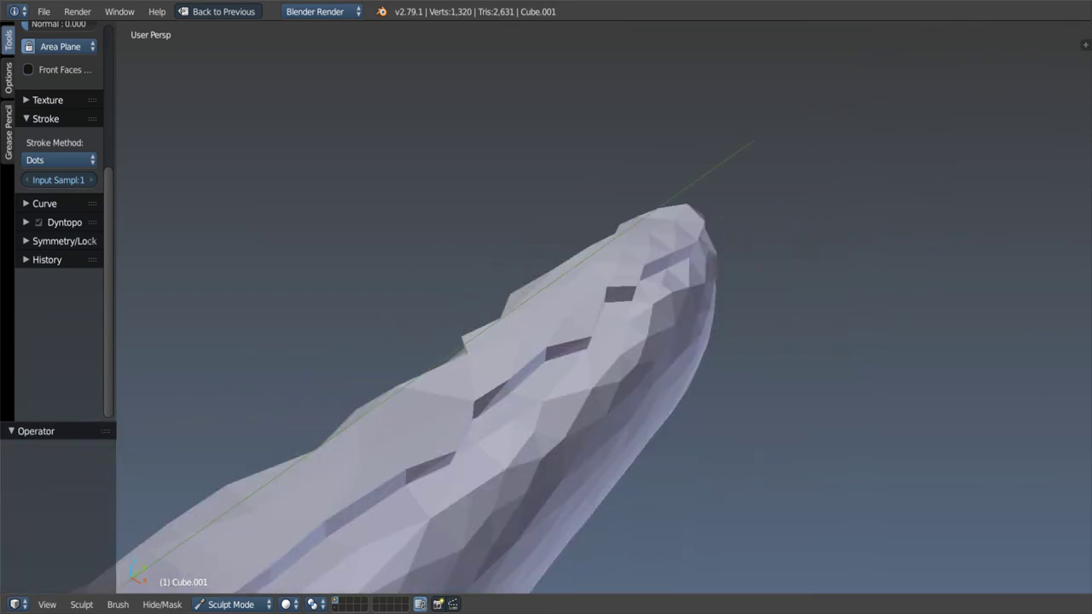
Step: Enlarge the brush and orbit around the fin strip's tip and underside
scroll(58, 256, "down", 3)
scroll(58, 255, "down", 1)
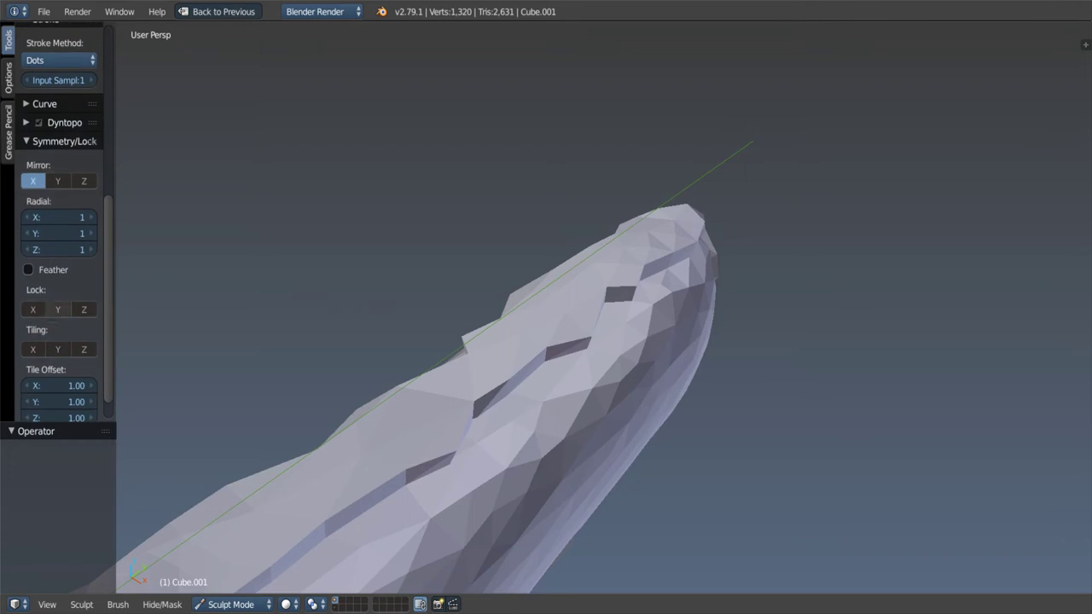
middle_click_drag(307, 344, 495, 365)
middle_click_drag(535, 319, 554, 341)
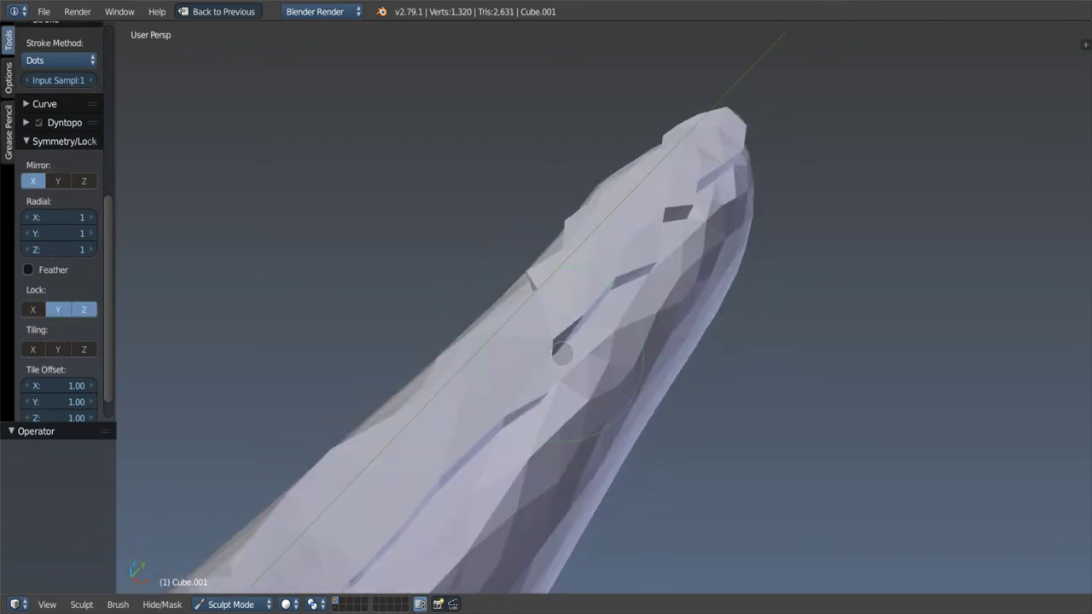
key("f")
left_click(564, 358)
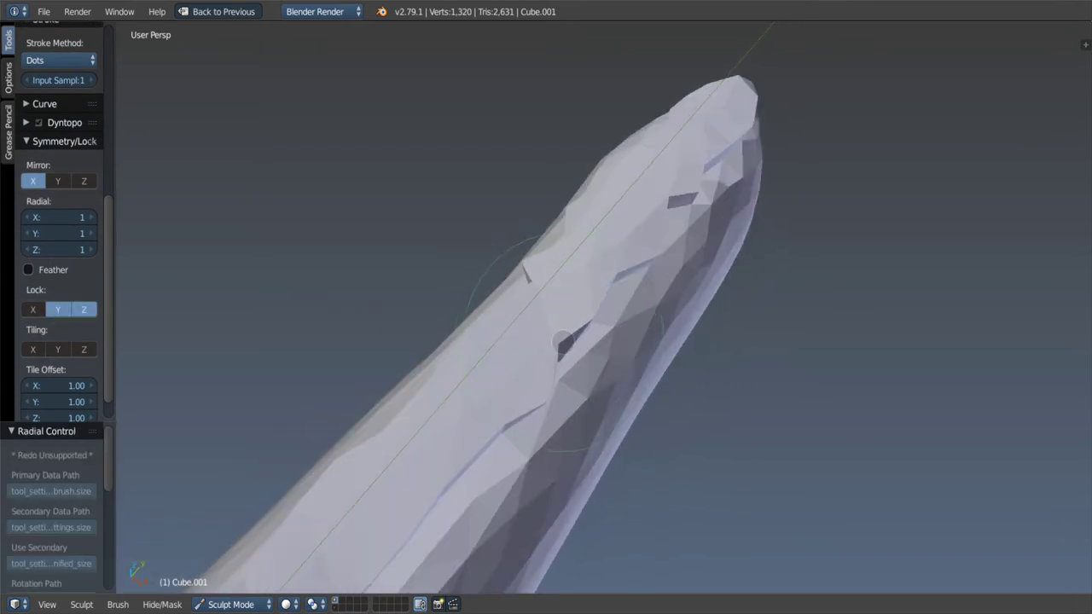
middle_click_drag(597, 273, 597, 392)
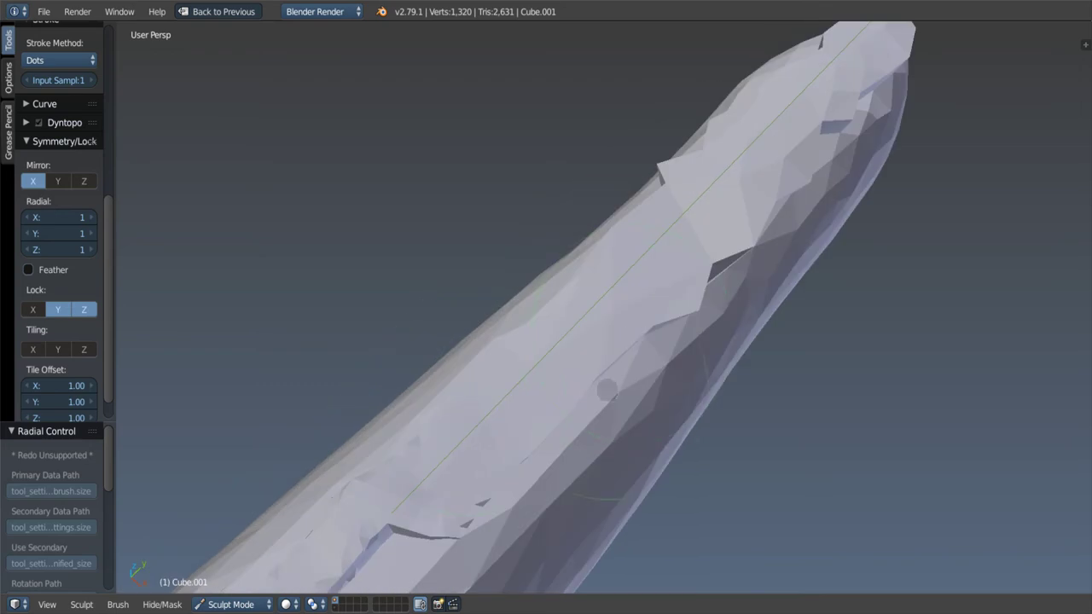
middle_click_drag(503, 465, 500, 385)
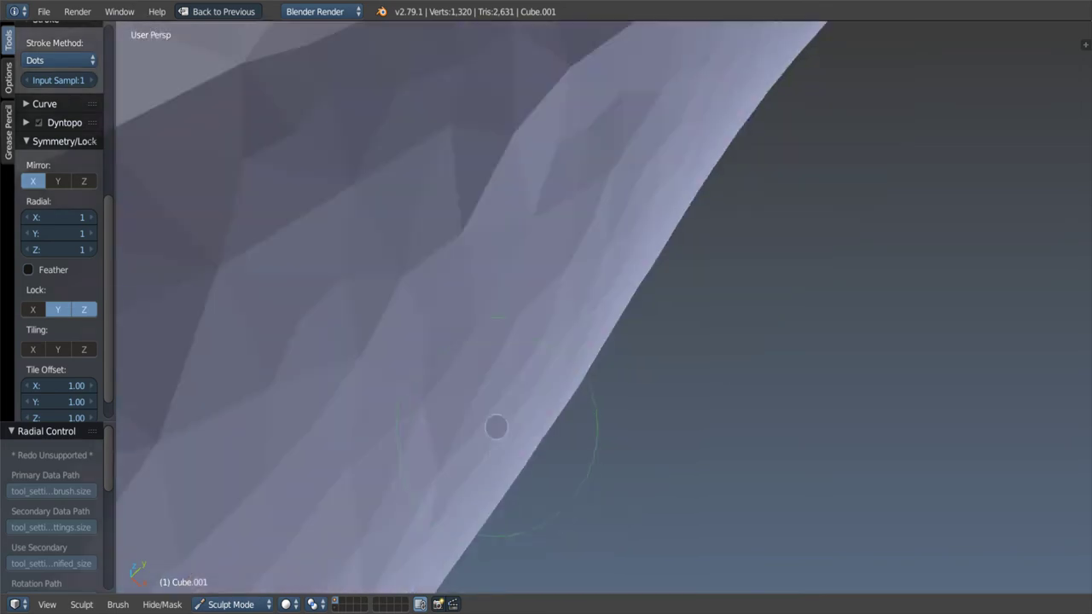
scroll(568, 341, "down", 4)
mouse_move(568, 341)
middle_mouse_down()
mouse_move(625, 383)
mouse_move(639, 231)
mouse_move(609, 365)
mouse_move(592, 316)
mouse_move(597, 407)
middle_mouse_up()
scroll(614, 344, "up", 2)
Step: Check the strip in Edit Mode wireframe, deselect all, then return to solid Sculpt Mode
key("Tab")
left_click(688, 395)
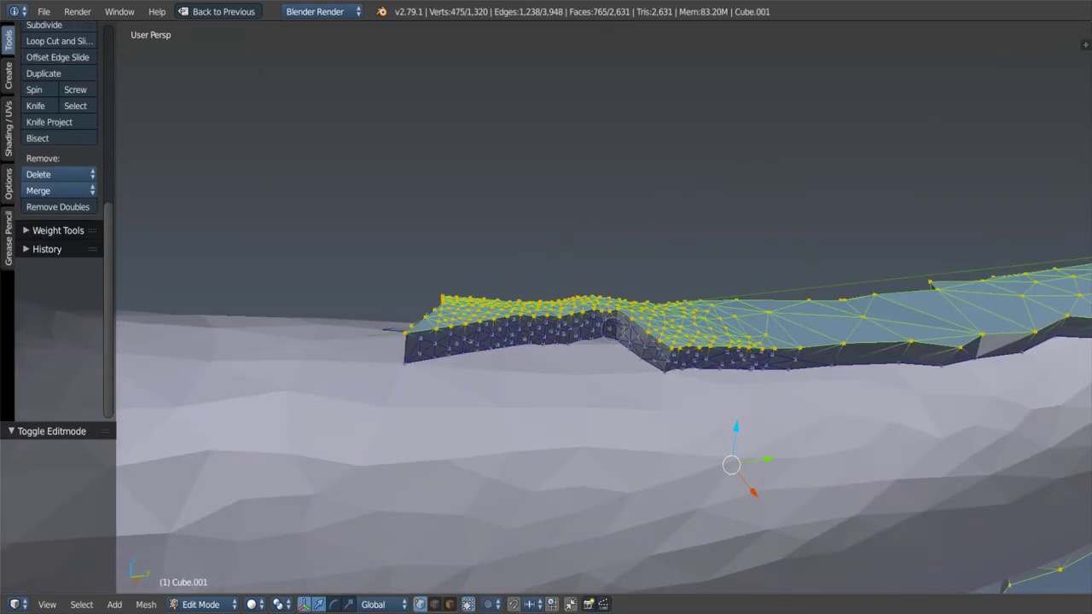
key("z")
key("a")
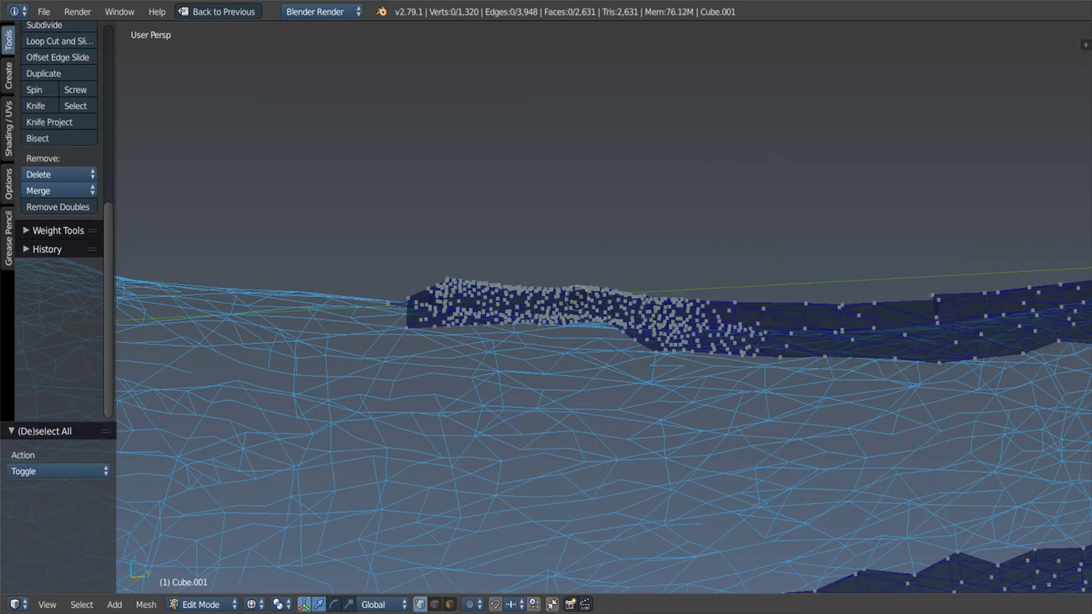
middle_click_drag(580, 292, 578, 397)
key("Tab")
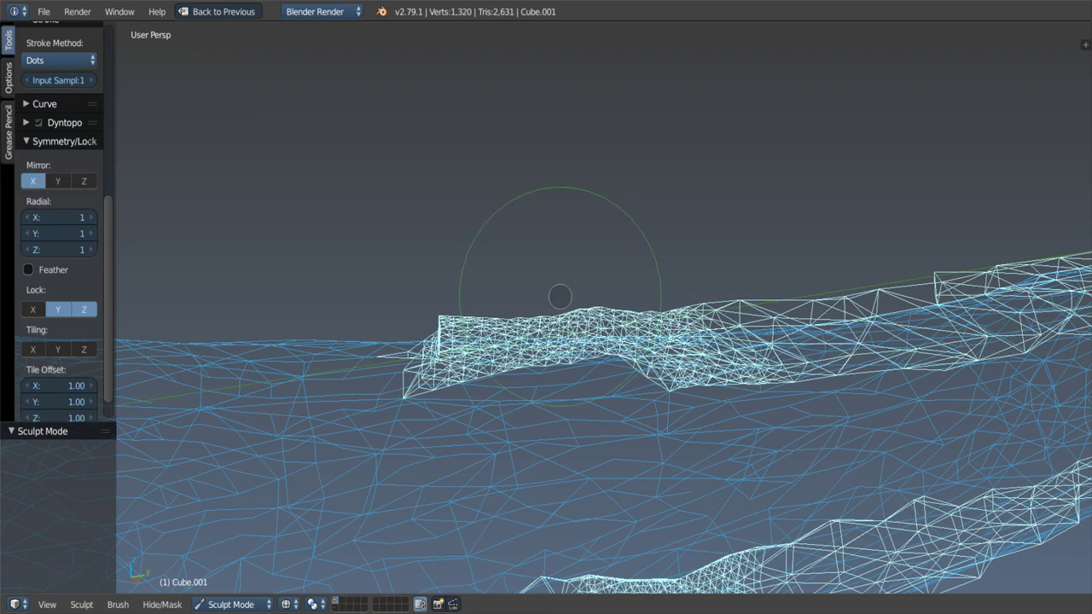
key("z")
mouse_move(557, 294)
middle_mouse_down()
mouse_move(552, 349)
mouse_move(517, 299)
mouse_move(592, 385)
mouse_move(637, 336)
mouse_move(682, 321)
middle_mouse_up()
Step: Pull jagged spikes from the fin strip with an enlarged Snake Hook brush, redoing one stroke
key("k")
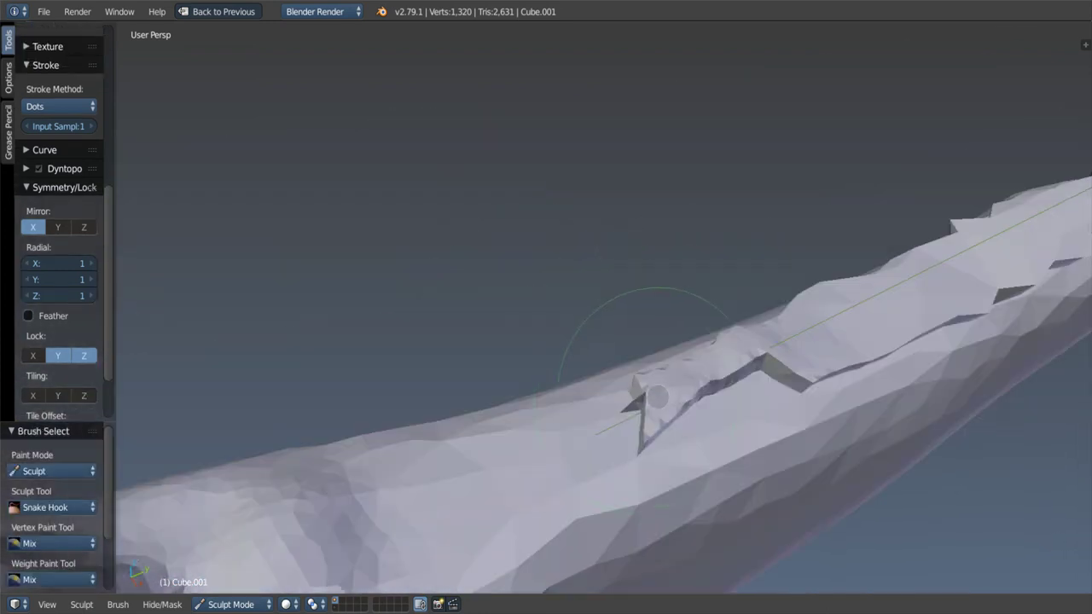
key("f")
left_click(657, 423)
middle_click_drag(659, 411, 671, 393)
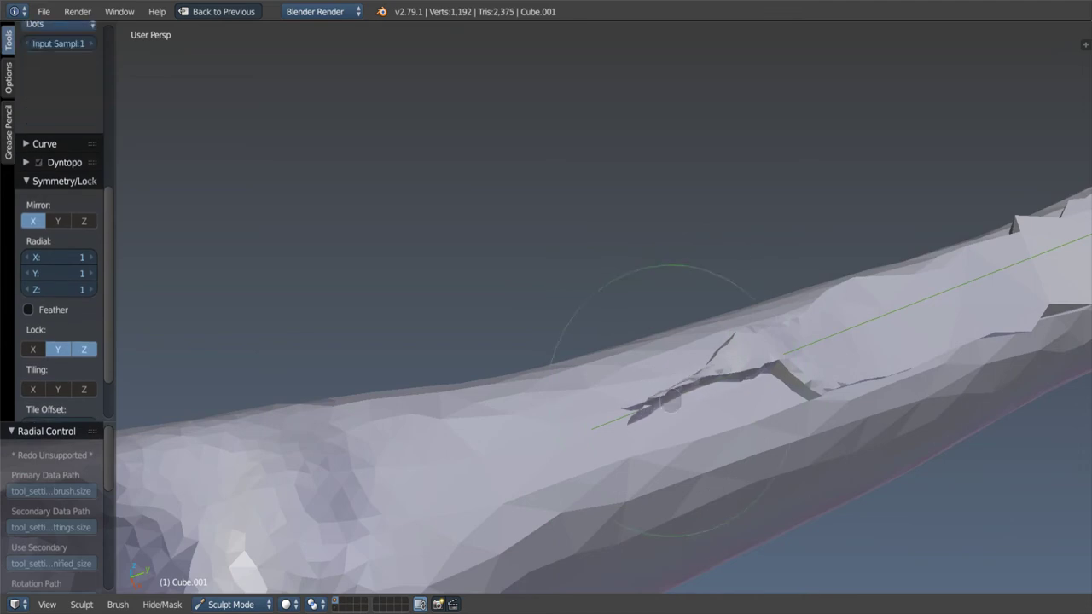
key("ctrl+z")
key("ctrl+z")
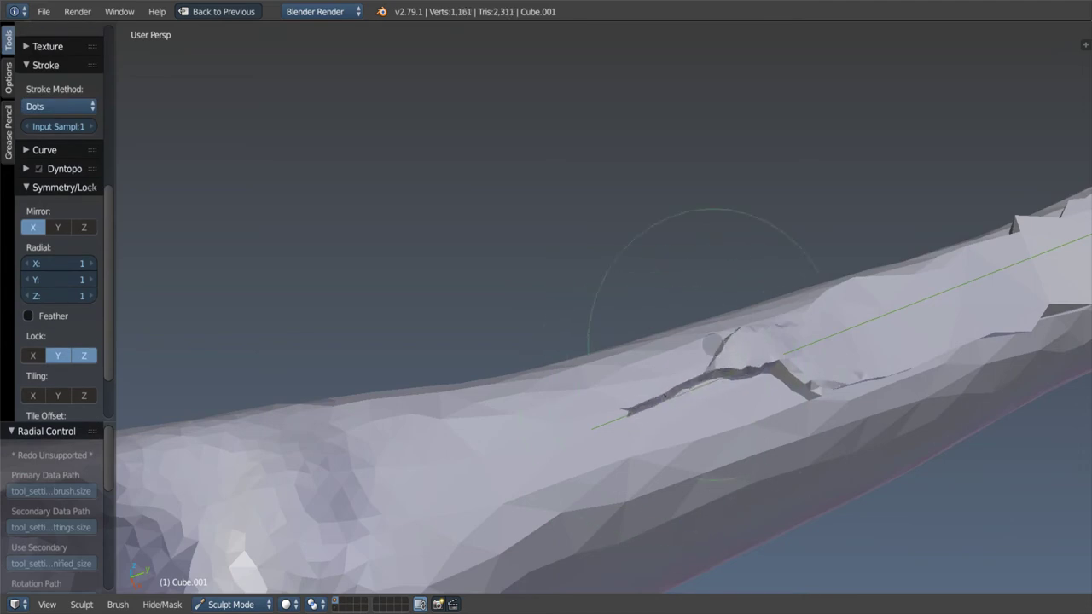
mouse_move(759, 363)
middle_mouse_down()
mouse_move(688, 300)
mouse_move(639, 383)
mouse_move(646, 398)
mouse_move(690, 389)
middle_mouse_up()
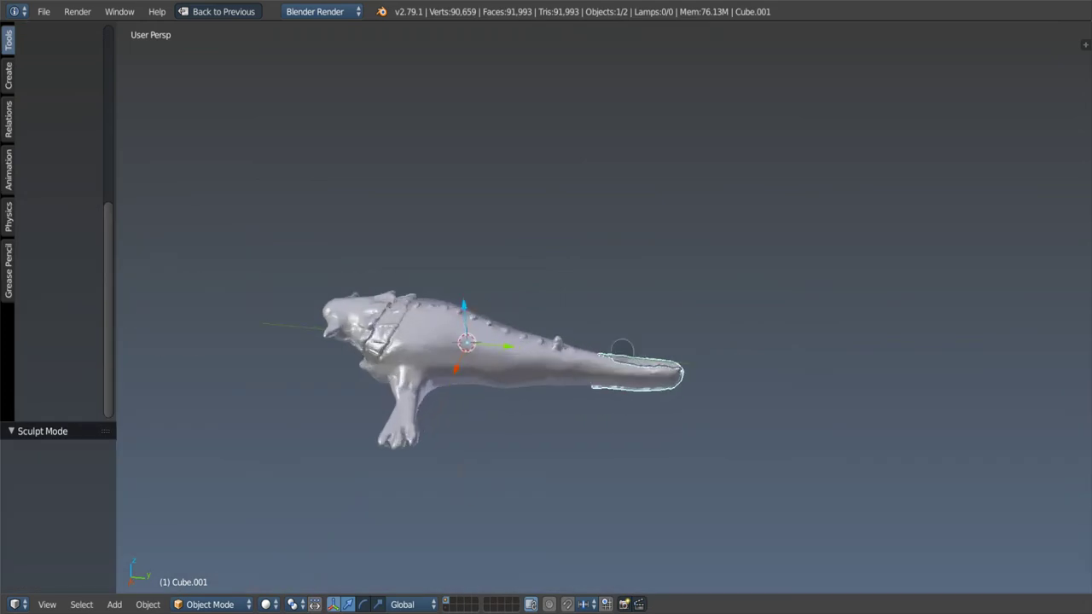
Step: Move the fin strip to its own layer and show only layer 2
key("m")
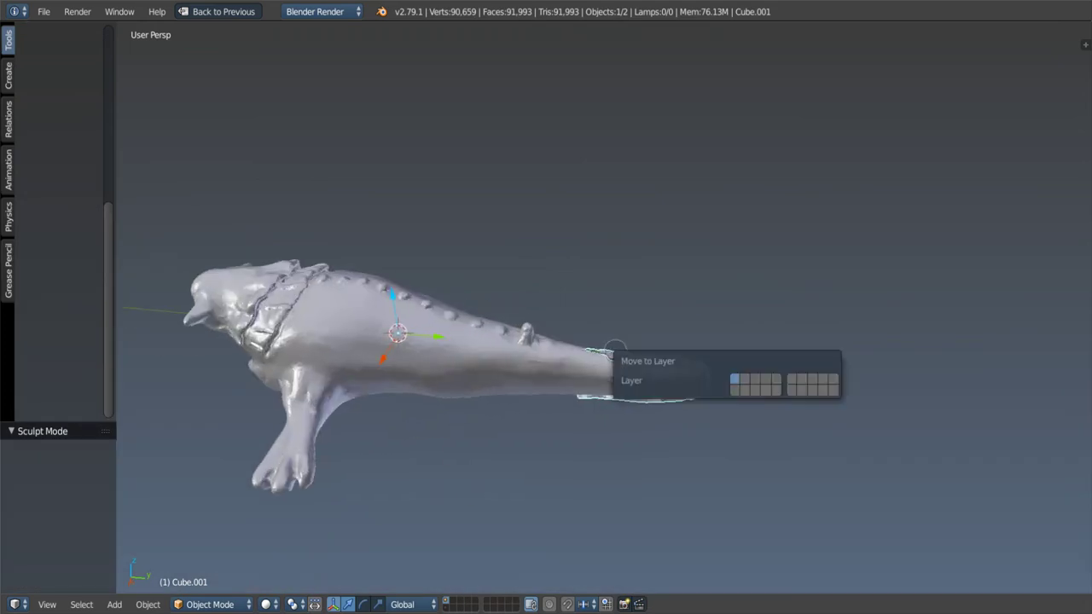
left_click(745, 380)
key("2")
scroll(603, 327, "up", 6)
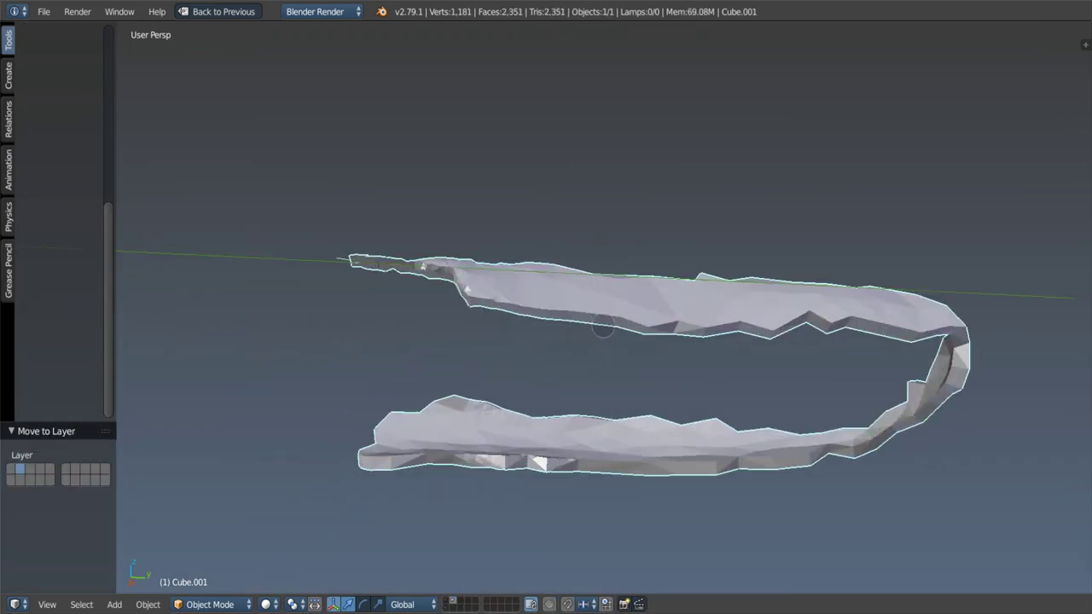
Step: In Edit Mode, lasso-select the strand's thin left end and delete those vertices
key("Tab")
left_click(639, 339)
mouse_move(639, 339)
middle_mouse_down()
mouse_move(469, 248)
mouse_move(466, 307)
middle_mouse_up()
scroll(395, 368, "up", 4)
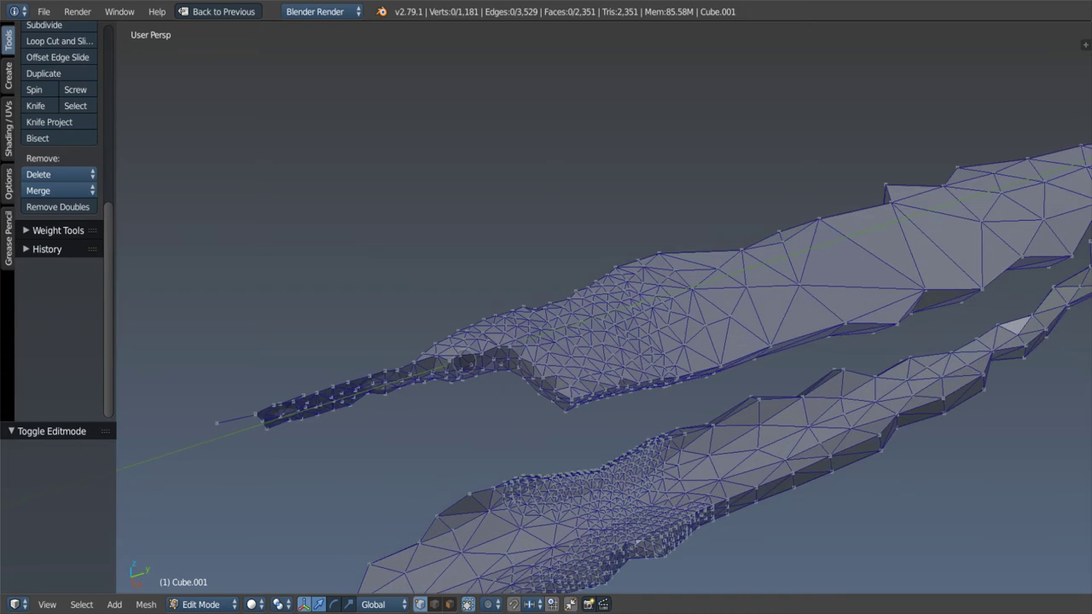
left_click(483, 244)
mouse_move(482, 244)
left_mouse_down("ctrl")
mouse_move(353, 419)
mouse_move(443, 354)
left_mouse_up("ctrl")
key("x")
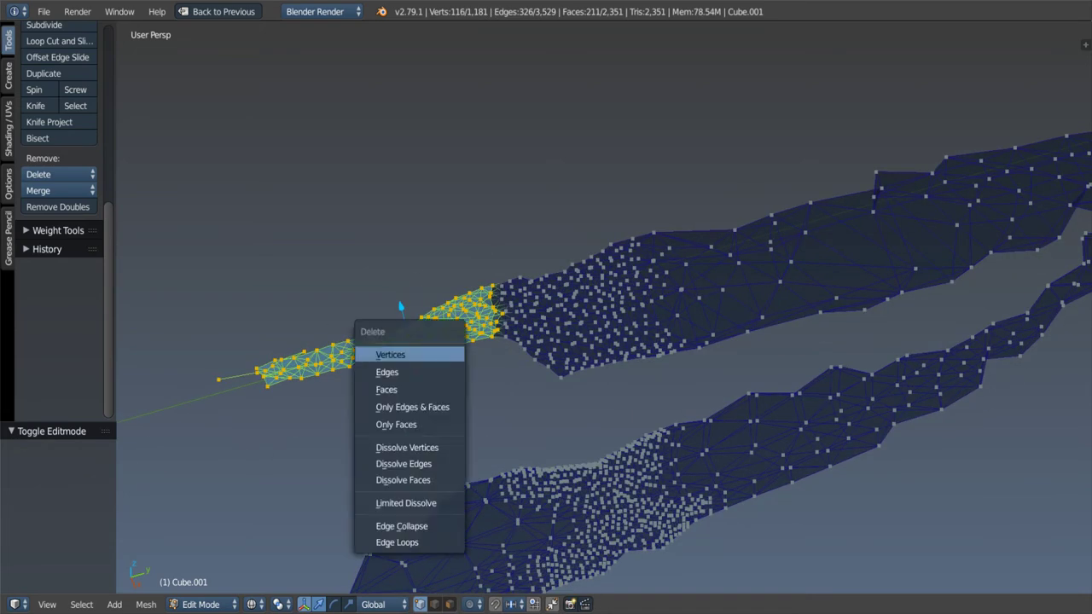
left_click(443, 354)
Step: Extrude the open end loop twice, scaling it inward, then collapse the ring to 0
mouse_move(443, 355)
middle_mouse_down()
mouse_move(503, 317)
mouse_move(495, 253)
middle_mouse_up()
scroll(493, 304, "up", 4)
key("e")
key("s")
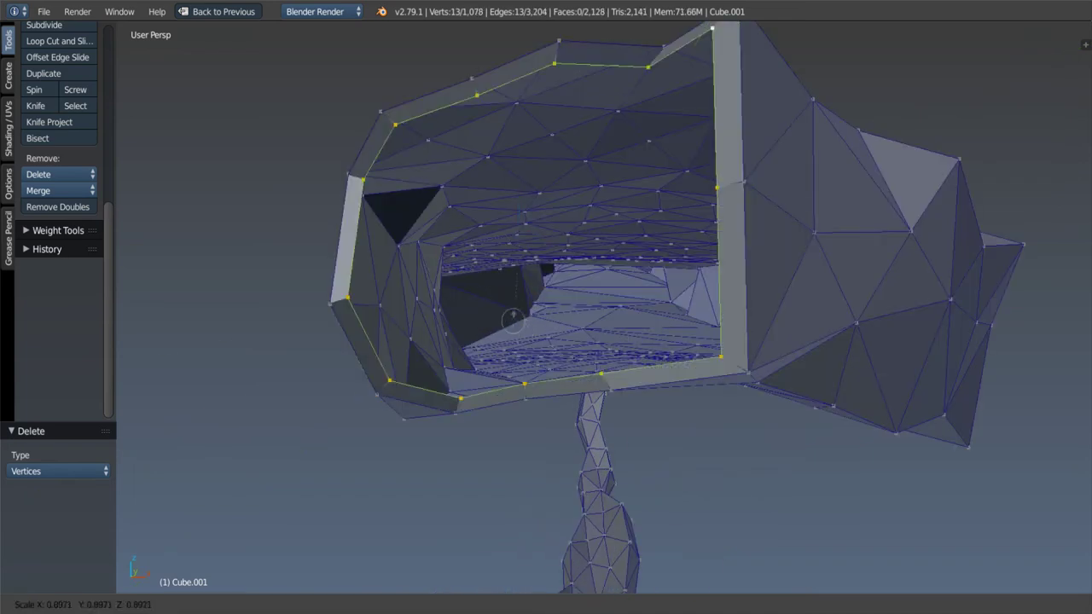
left_click(512, 283)
key("e")
key("s")
left_click(516, 286)
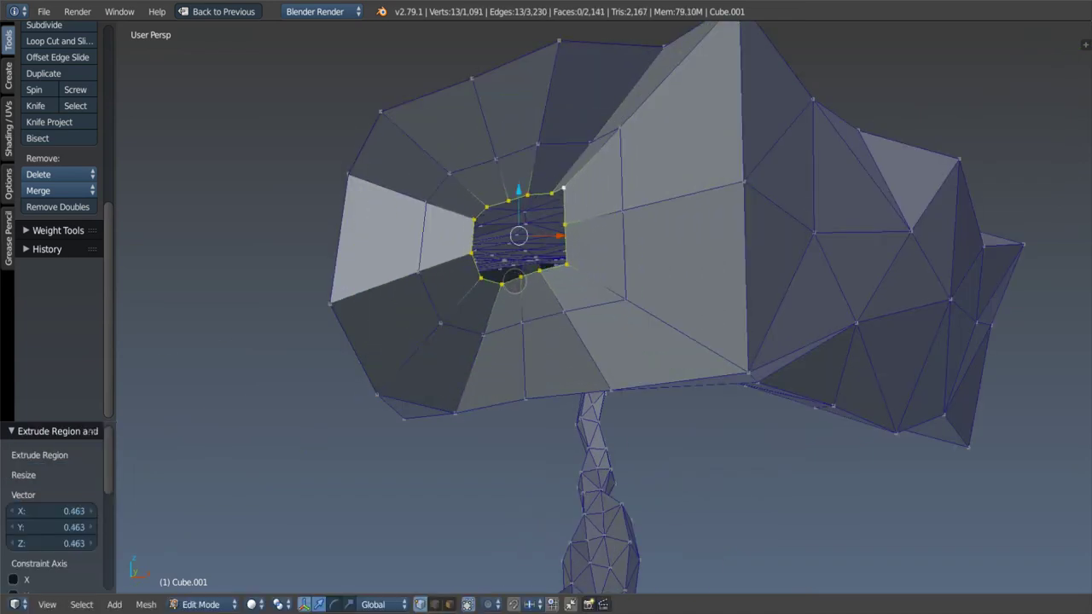
key("s")
key("0")
key("Return")
Step: Remove doubles on the collapsed tip and the whole strip, then return to Object Mode
key("w")
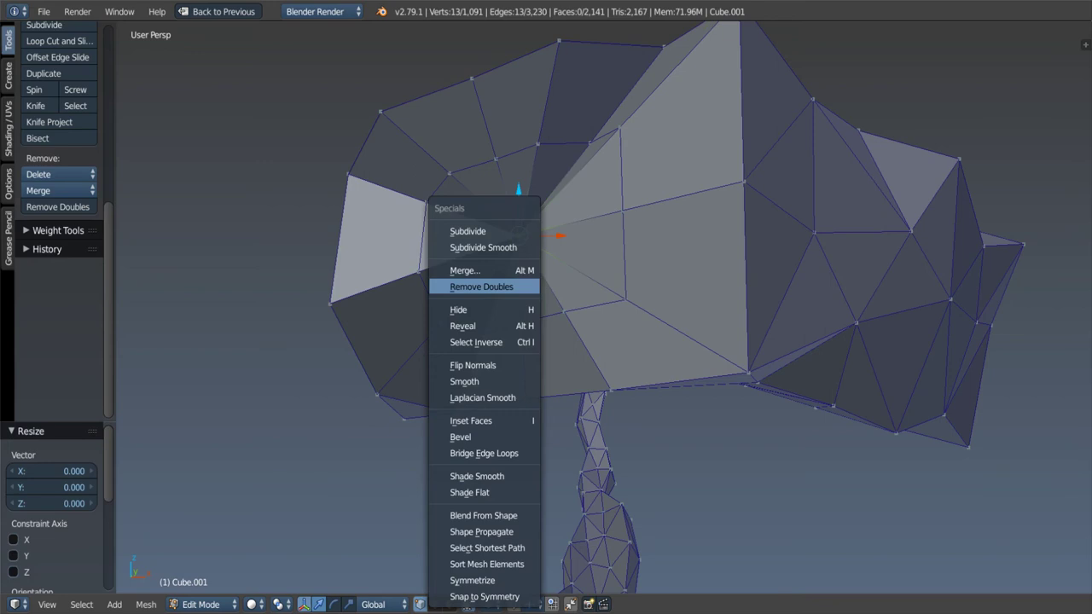
left_click(482, 287)
key("a")
key("a")
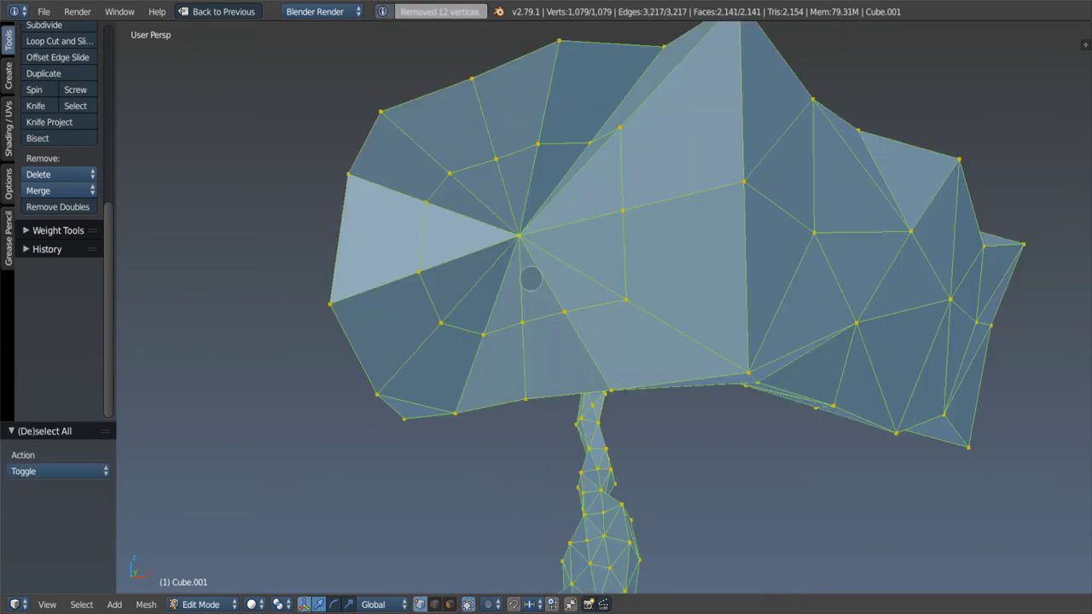
key("w")
left_click(530, 280)
scroll(574, 265, "down", 10)
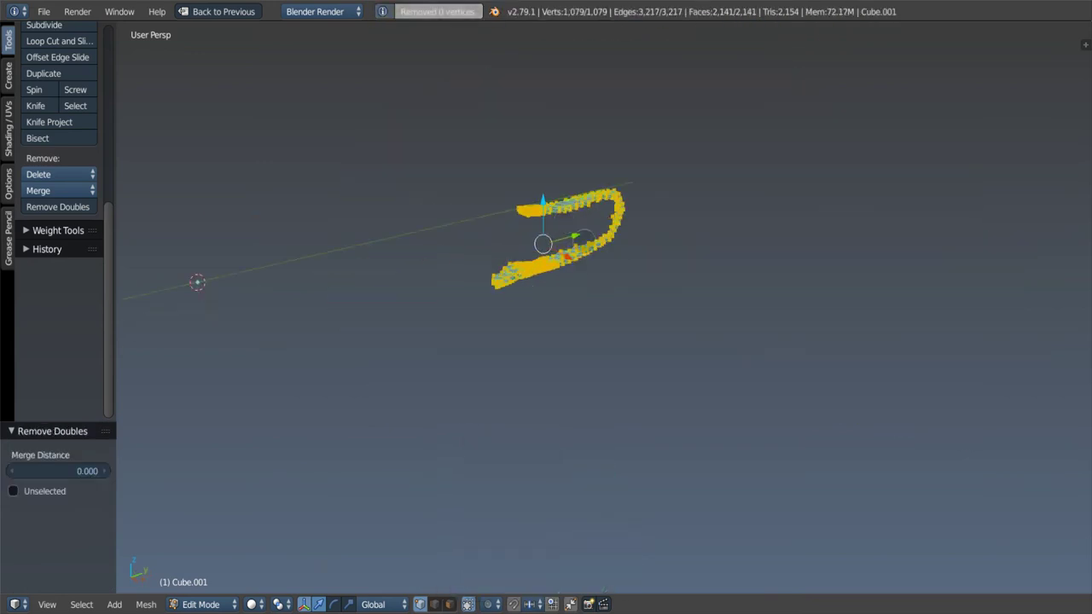
key("Tab")
middle_click_drag(563, 179, 566, 261, "shift")
scroll(565, 261, "up", 5)
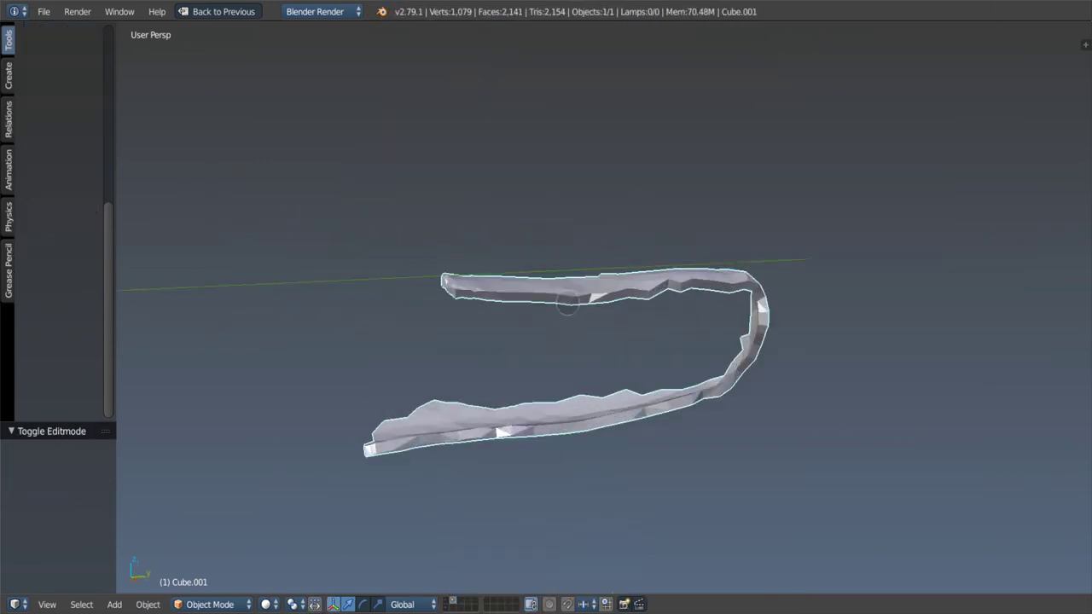
Step: Enter Sculpt Mode on the strip and shrink the brush radius with F
key("ctrl+Tab")
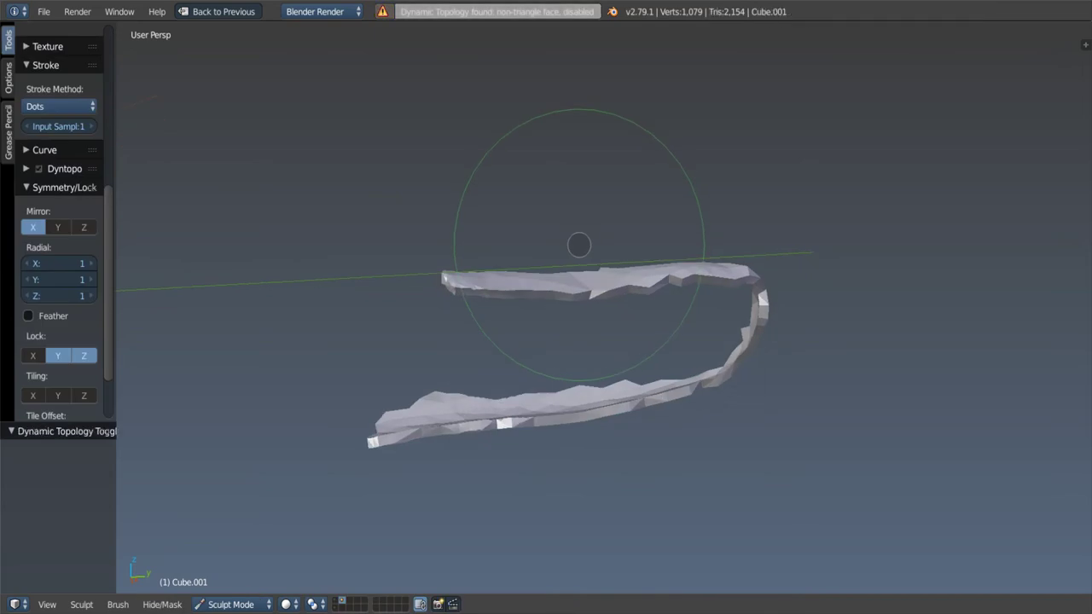
scroll(524, 261, "up", 2)
scroll(512, 261, "up", 2)
scroll(517, 256, "up", 2)
scroll(515, 255, "up", 2)
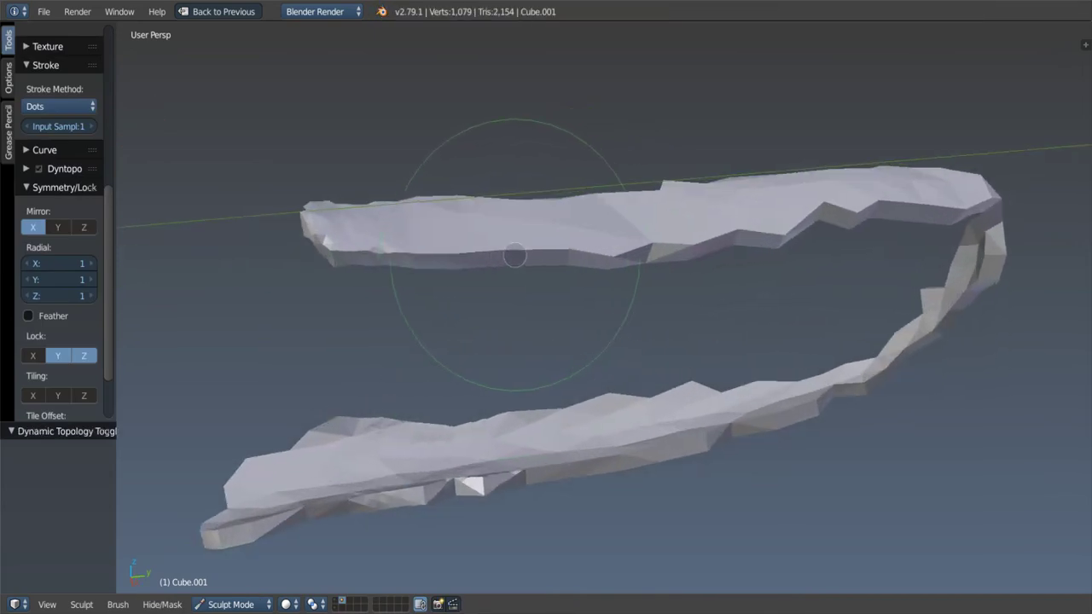
scroll(515, 256, "up", 2, "shift")
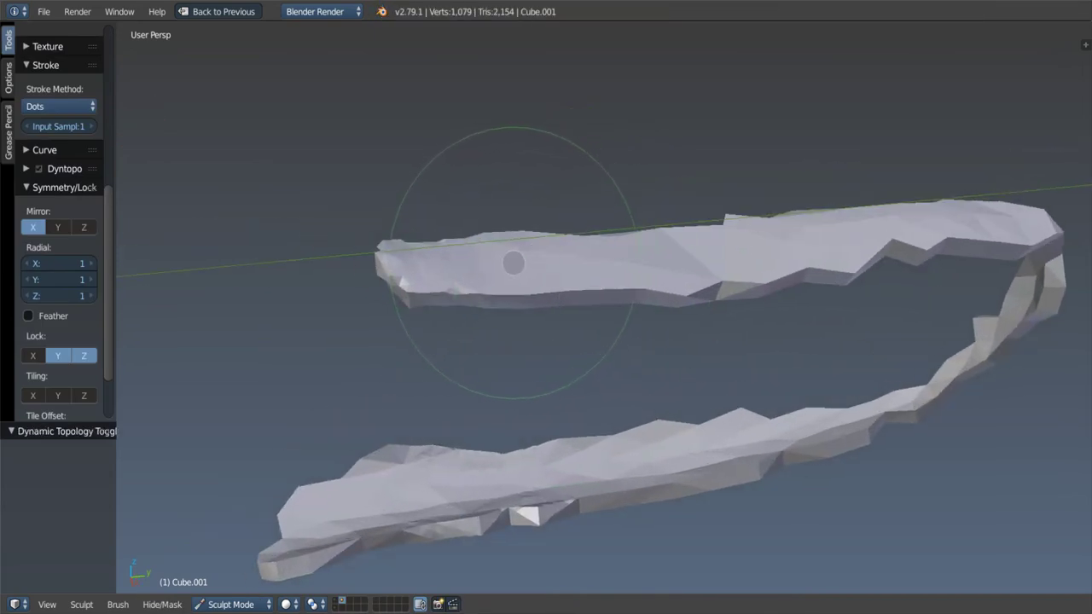
key("x")
key("f")
left_click(515, 263)
key("f")
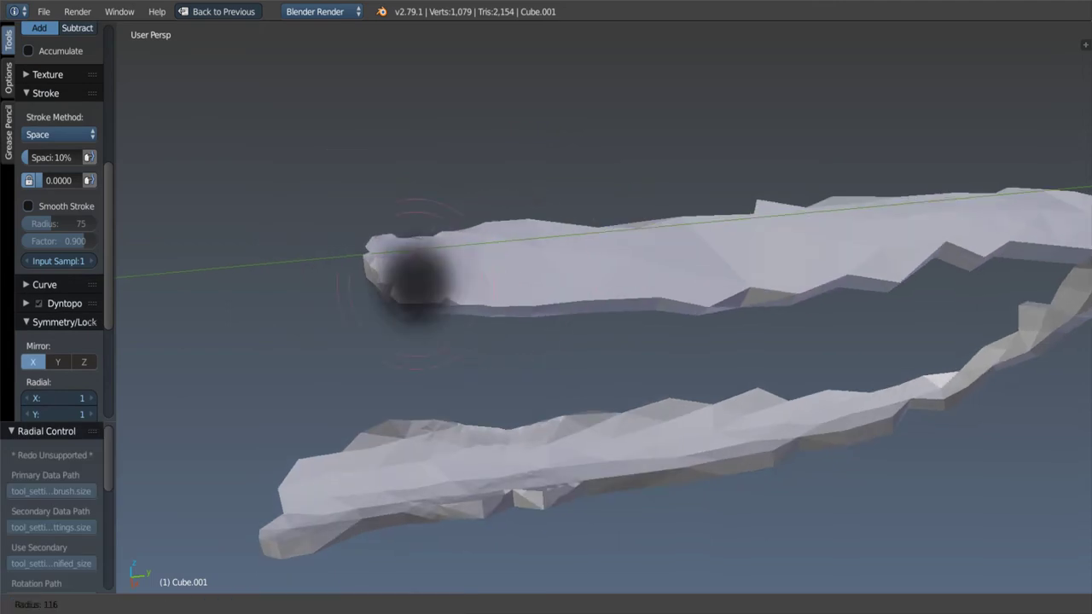
left_click(525, 268)
Step: Lay the strands out horizontally and sculpt ridges along the upper strand's surface
middle_click_drag(618, 257, 549, 281)
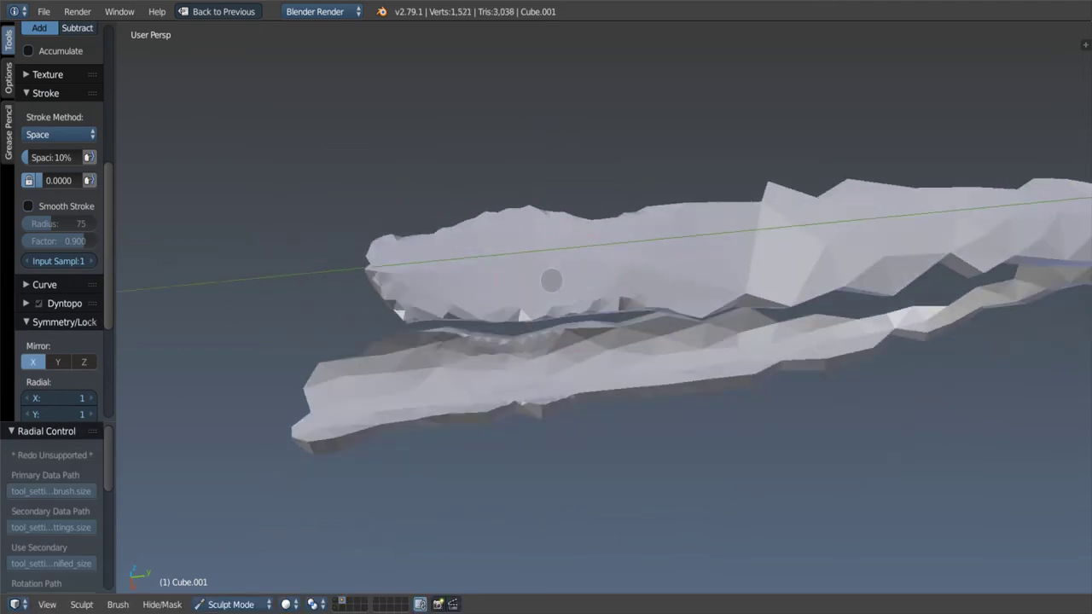
scroll(59, 256, "up", 3)
scroll(60, 256, "up", 4)
middle_click_drag(544, 238, 525, 272)
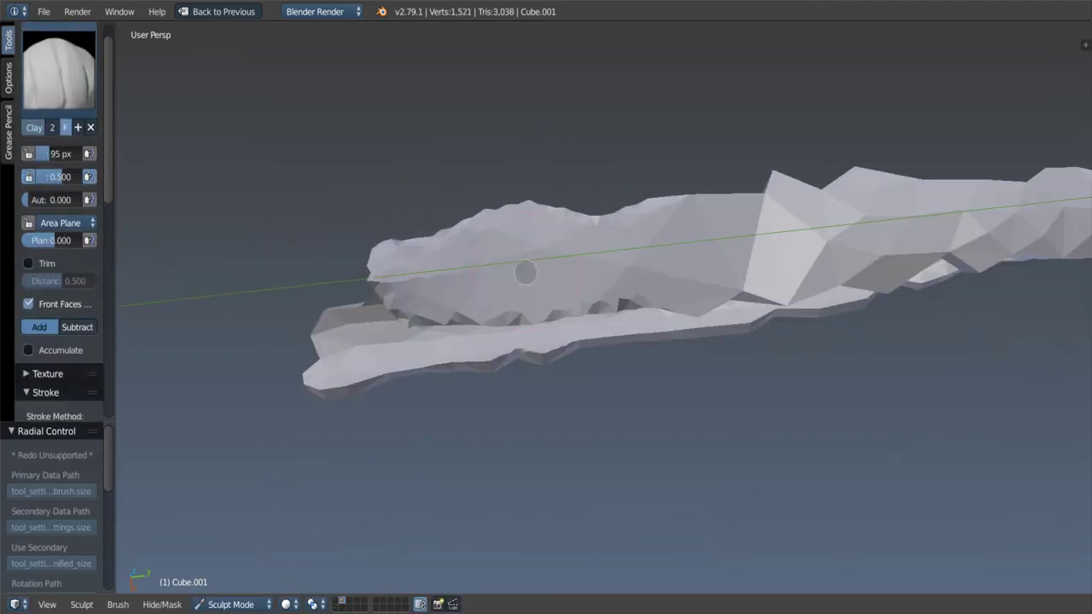
scroll(69, 324, "down", 3)
scroll(69, 324, "down", 5)
scroll(68, 324, "down", 3)
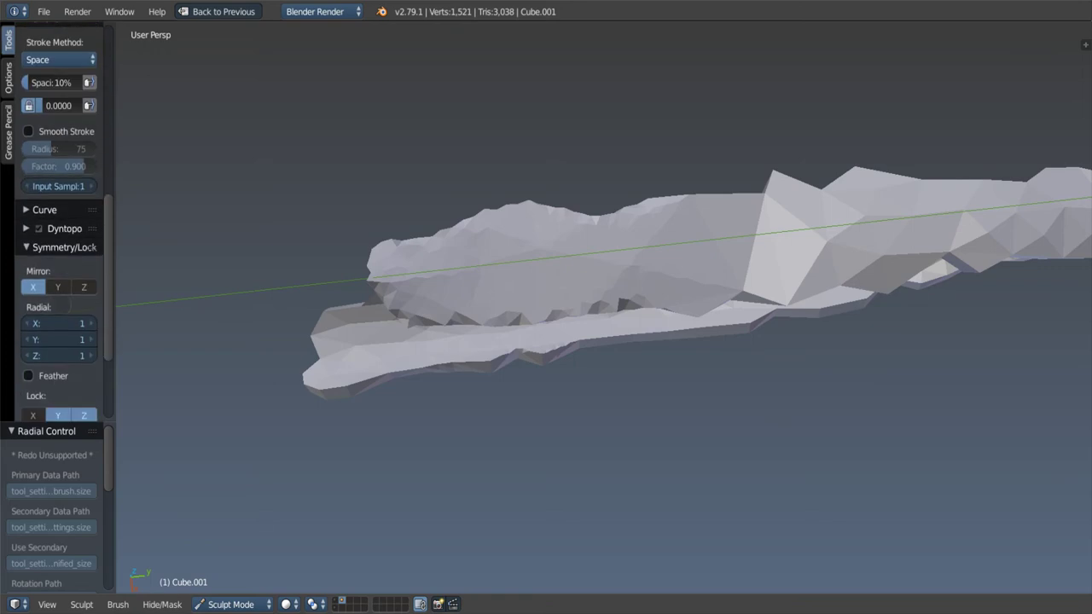
mouse_move(492, 268)
middle_mouse_down()
mouse_move(505, 283)
mouse_move(515, 253)
mouse_move(473, 295)
mouse_move(549, 254)
middle_mouse_up()
scroll(60, 255, "down", 3)
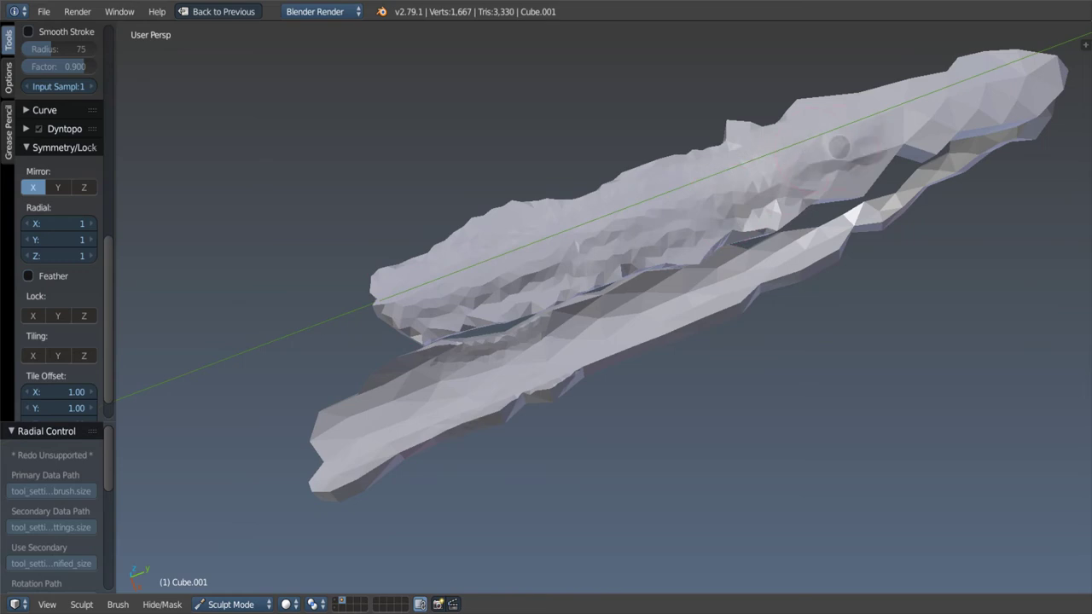
mouse_move(828, 168)
middle_mouse_down()
mouse_move(856, 156)
mouse_move(840, 209)
mouse_move(850, 117)
mouse_move(774, 201)
middle_mouse_up()
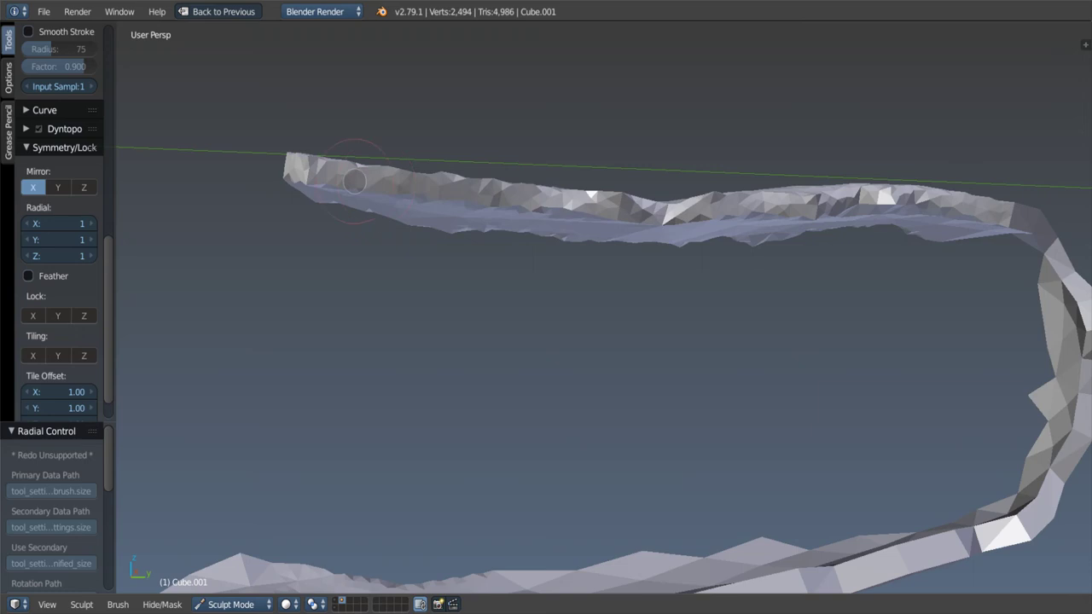
scroll(354, 181, "up", 2)
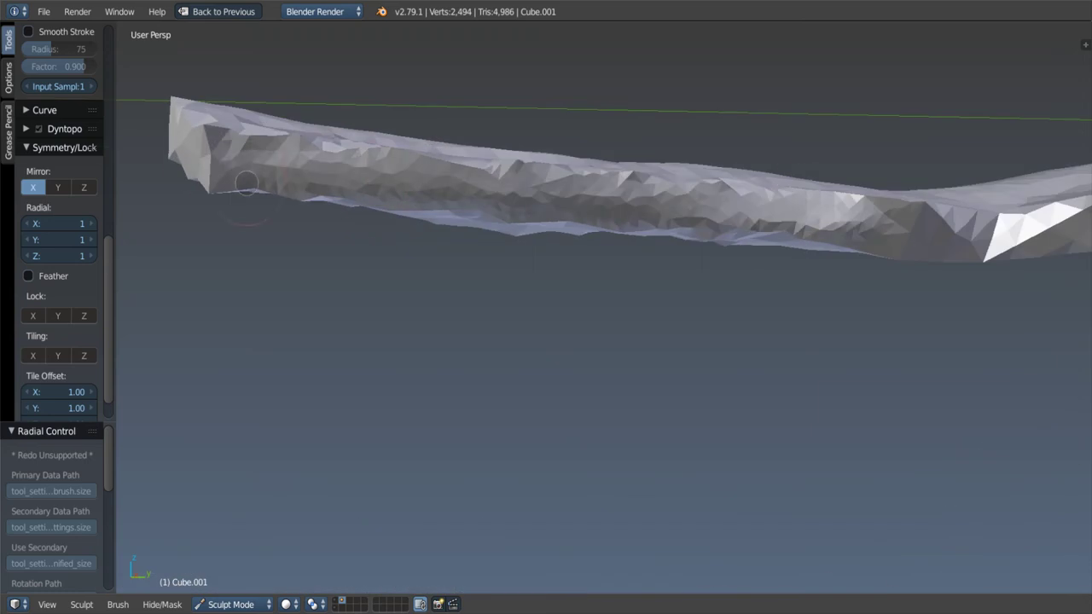
scroll(319, 160, "down", 4)
scroll(526, 179, "up", 5)
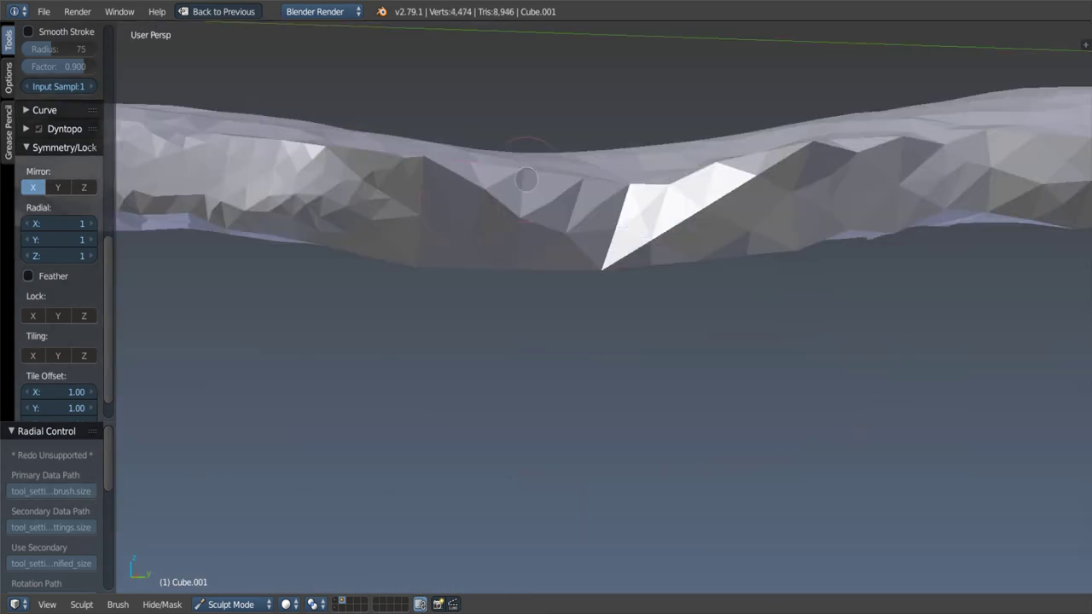
mouse_move(353, 209)
left_mouse_down()
mouse_move(512, 247)
mouse_move(978, 170)
left_mouse_up()
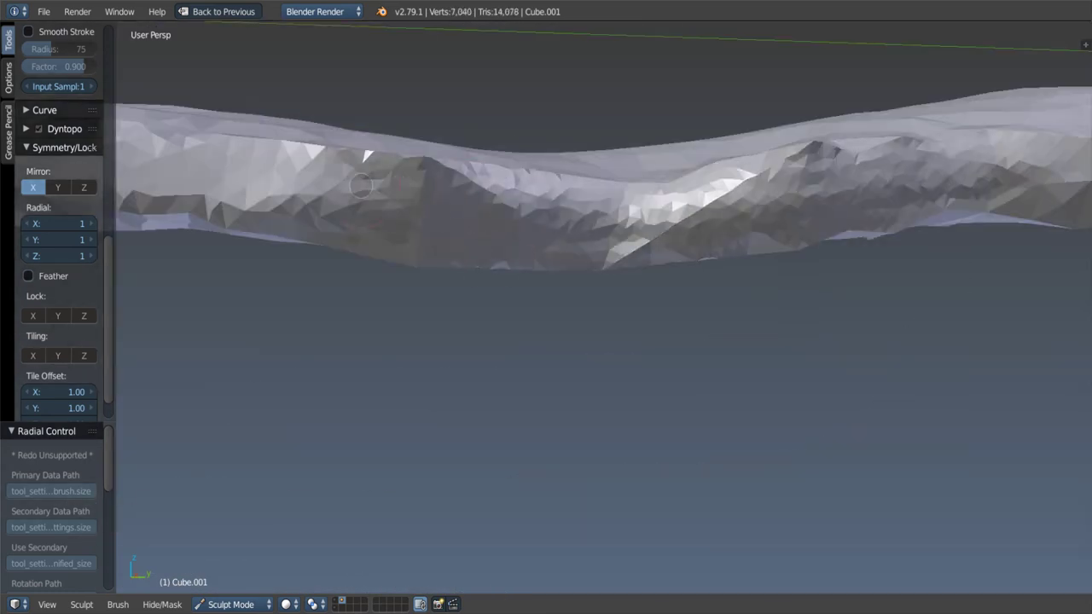
left_click_drag(361, 185, 508, 173)
Step: Add more ridge detail along the strand toward its end
middle_click_drag(738, 198, 855, 227)
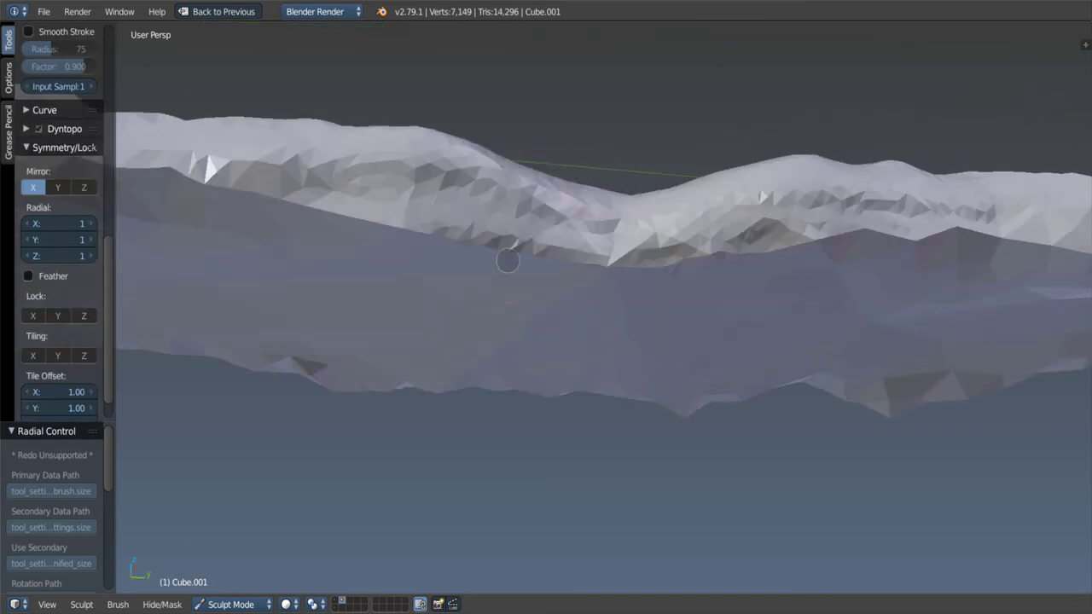
mouse_move(511, 250)
middle_mouse_down()
mouse_move(429, 231)
mouse_move(577, 422)
middle_mouse_up()
middle_click_drag(388, 419, 384, 380)
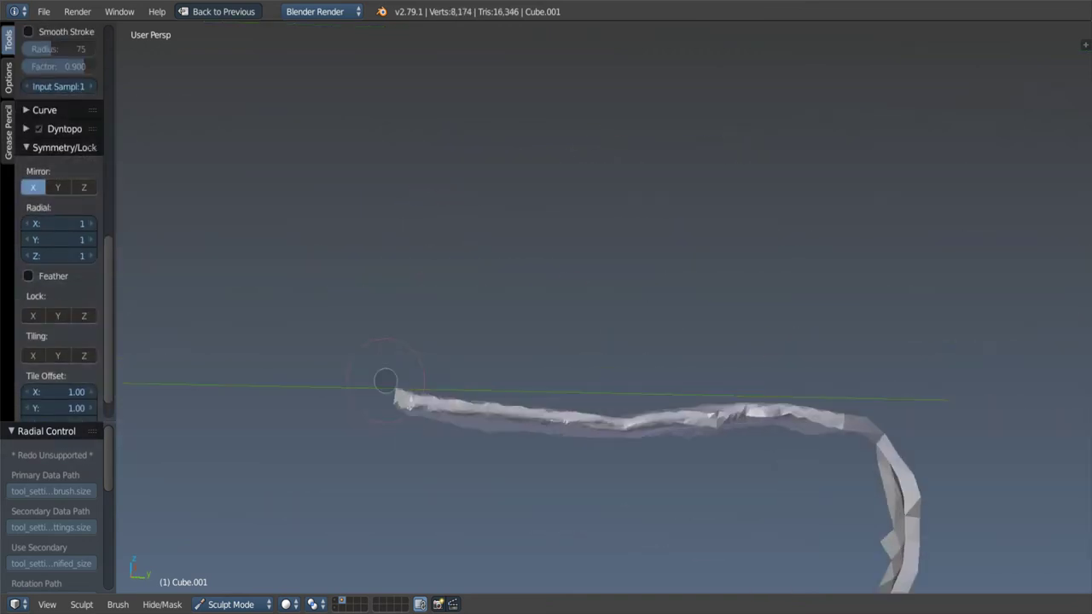
left_click_drag(384, 380, 415, 380)
middle_click_drag(415, 380, 414, 397)
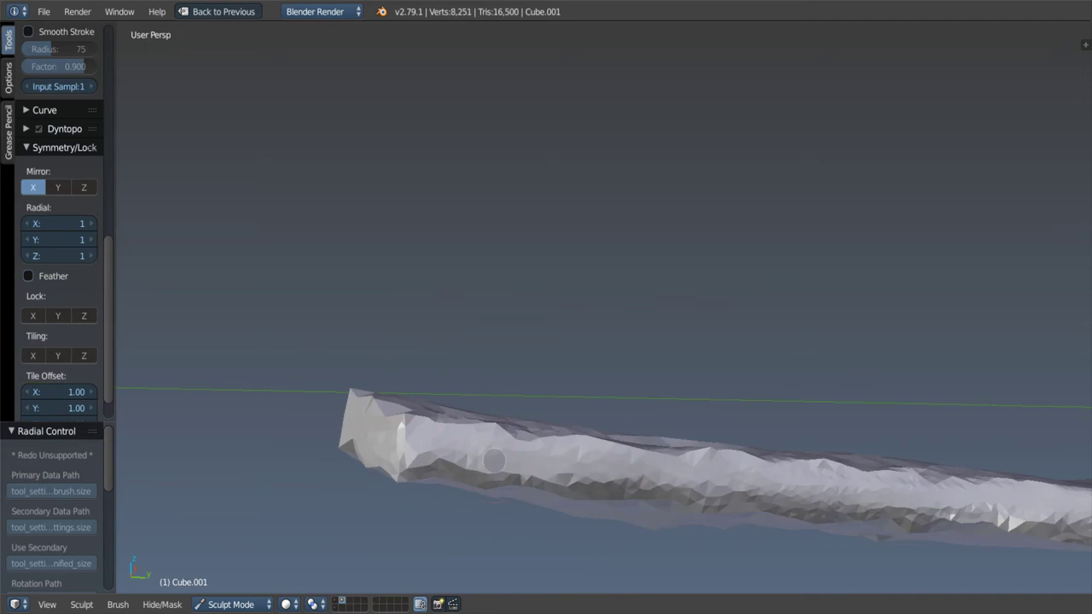
middle_click_drag(689, 469, 686, 461)
middle_click_drag(870, 468, 572, 490)
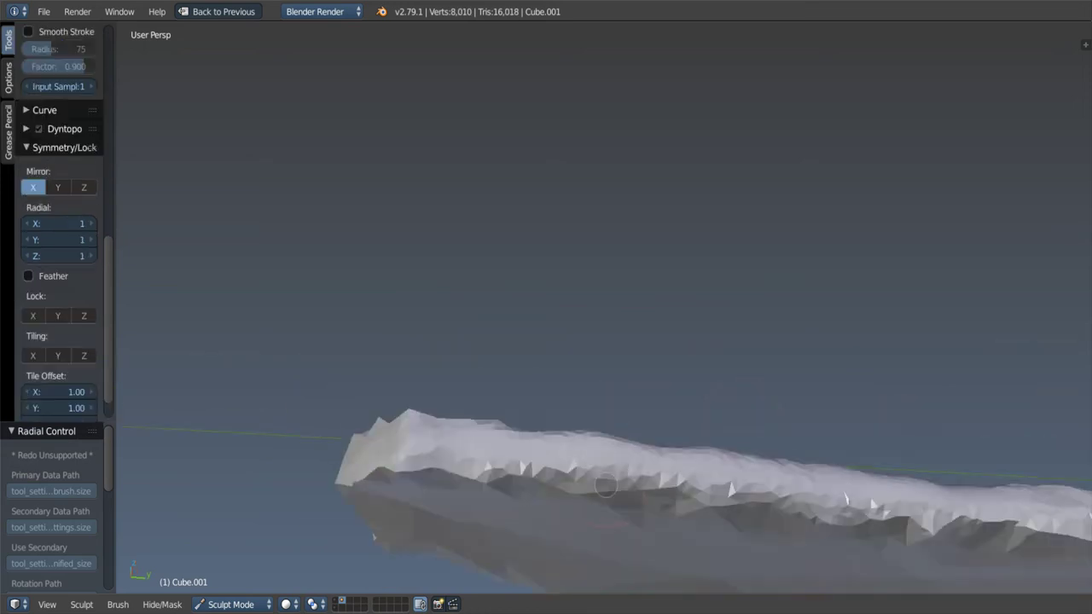
mouse_move(990, 534)
middle_mouse_down()
mouse_move(762, 502)
mouse_move(792, 407)
mouse_move(810, 417)
mouse_move(631, 360)
mouse_move(551, 384)
mouse_move(449, 365)
middle_mouse_up()
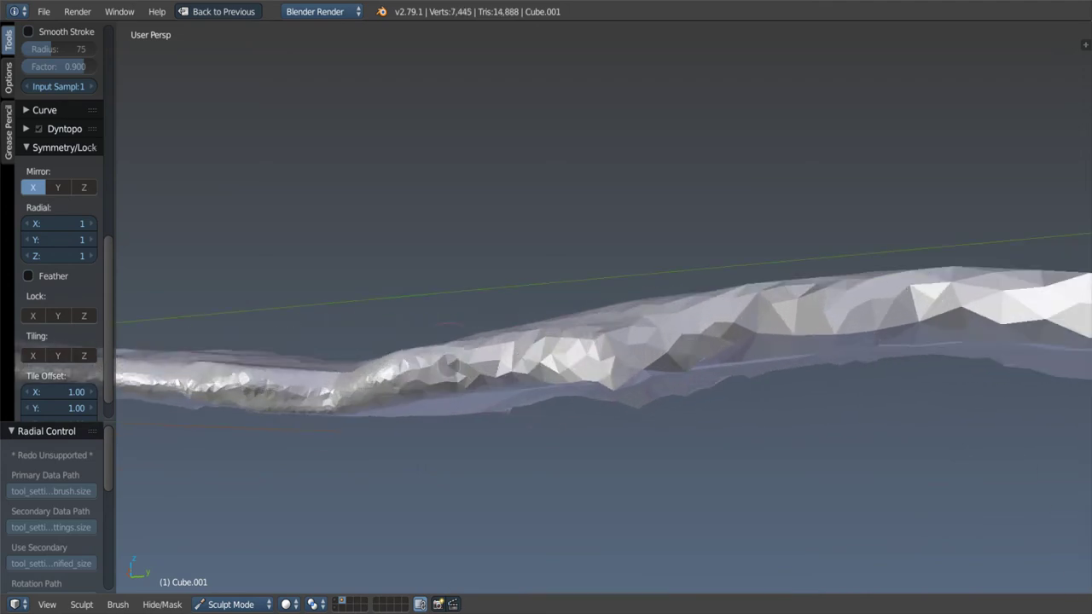
Step: Sculpt a ridge along the strand's top edge and a peak on the flap's upper edge
left_click_drag(900, 296, 956, 304)
middle_click_drag(955, 304, 689, 378)
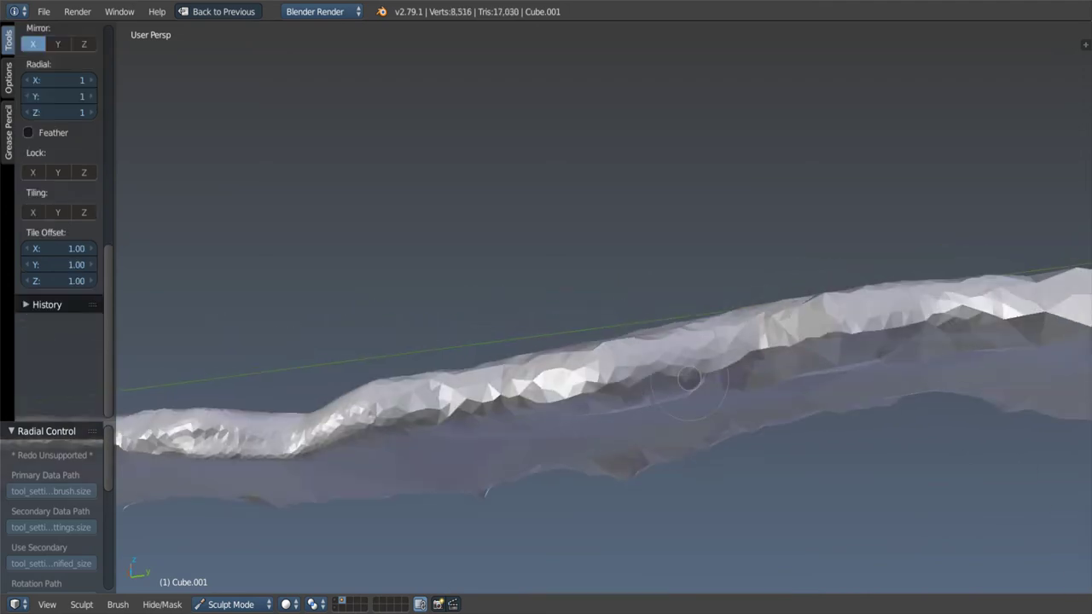
middle_click_drag(870, 348, 787, 288)
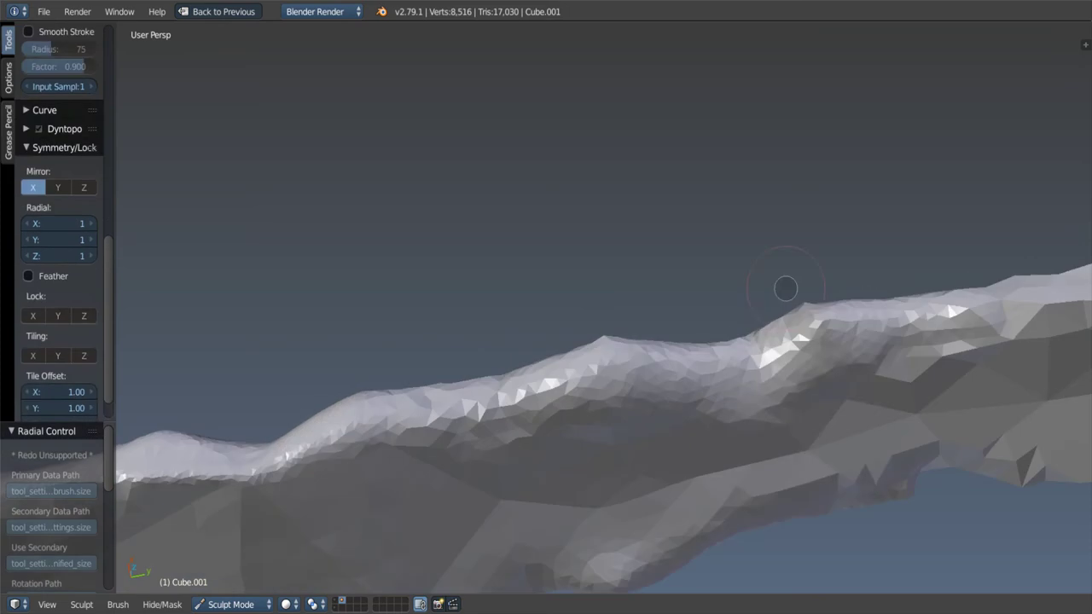
mouse_move(841, 389)
middle_mouse_down()
mouse_move(742, 379)
mouse_move(743, 365)
mouse_move(757, 370)
middle_mouse_up()
left_click_drag(758, 370, 772, 376)
middle_click_drag(784, 380, 750, 350)
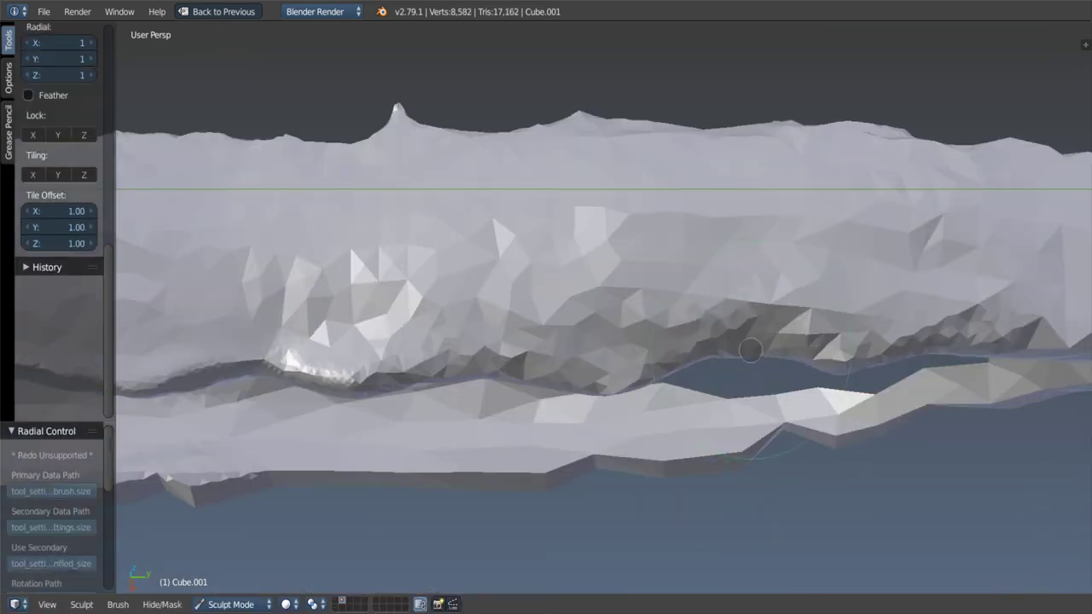
Step: Sculpt the ribbon's vertical part, undoing the stray stroke
scroll(823, 371, "down", 5)
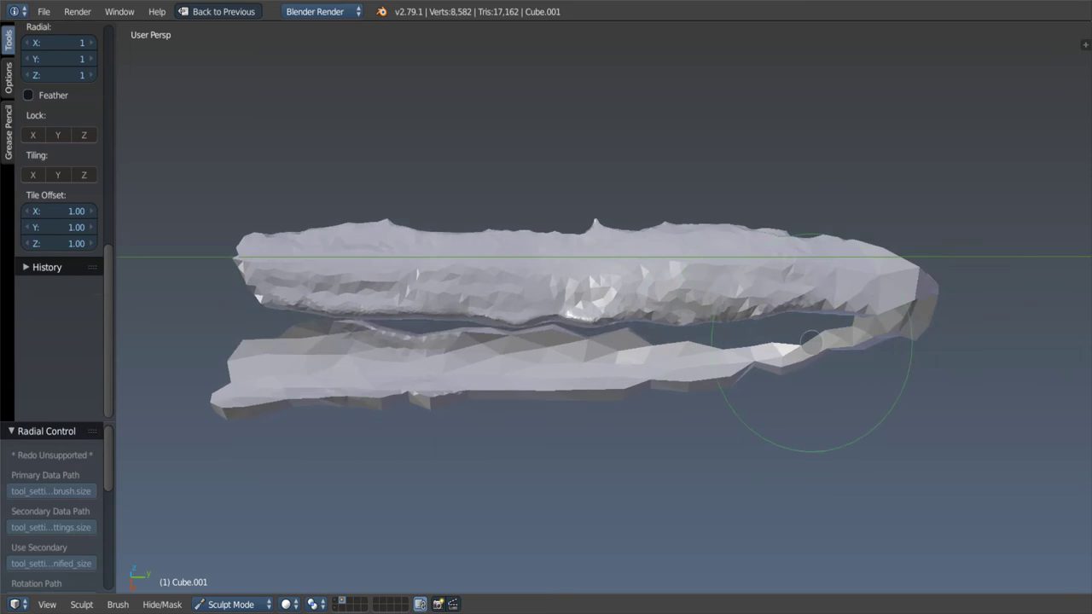
mouse_move(939, 478)
middle_mouse_down()
mouse_move(580, 224)
mouse_move(586, 171)
mouse_move(671, 210)
mouse_move(756, 281)
mouse_move(654, 292)
mouse_move(639, 284)
middle_mouse_up()
scroll(672, 211, "up", 3)
scroll(750, 285, "up", 3)
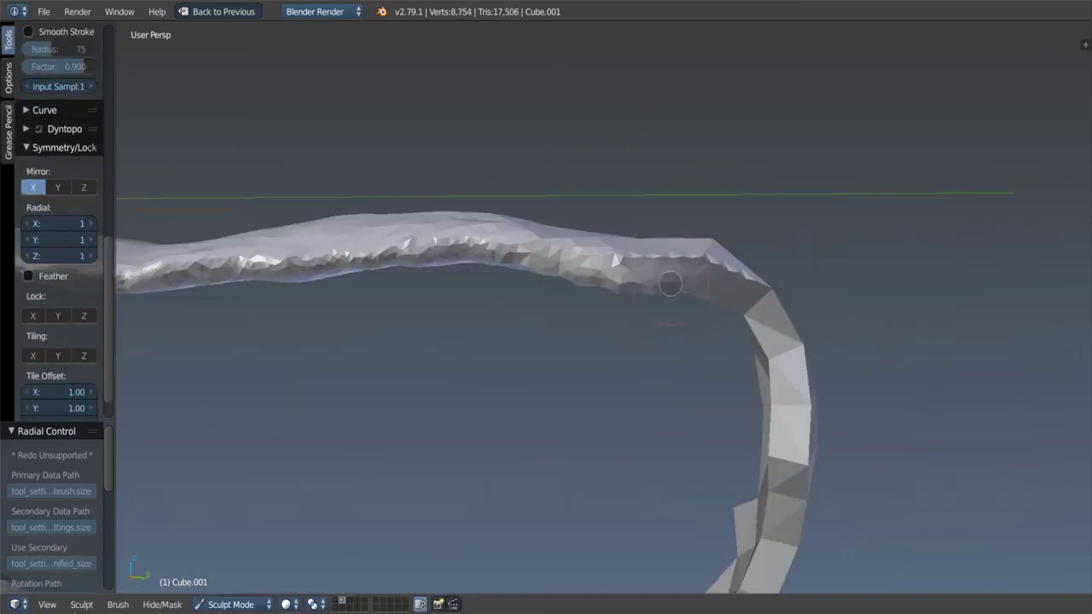
left_click_drag(784, 548, 772, 439)
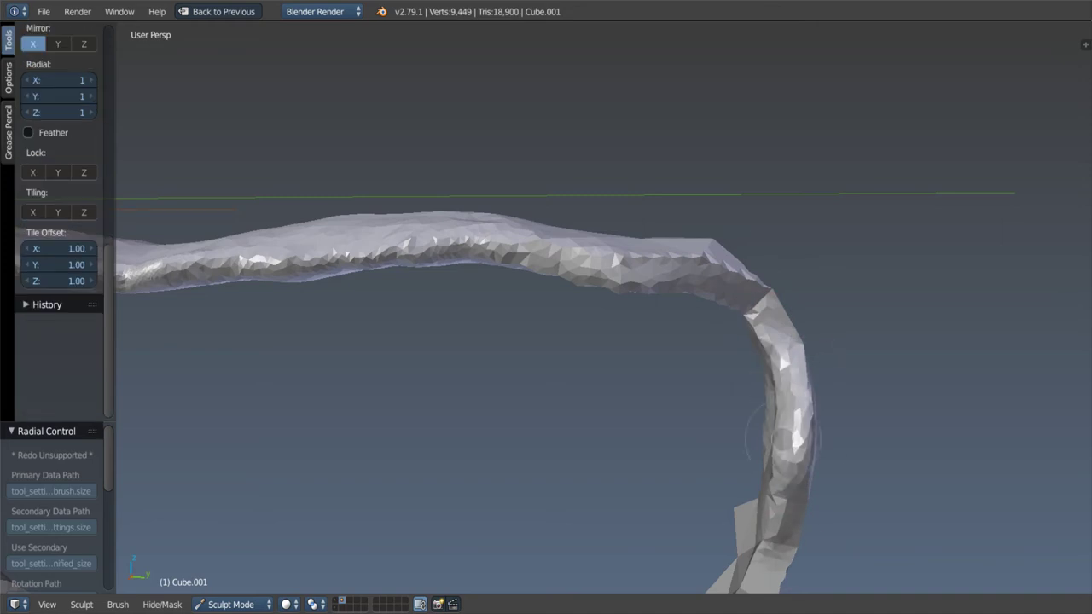
key("ctrl+z")
mouse_move(696, 295)
middle_mouse_down()
mouse_move(788, 219)
mouse_move(784, 236)
mouse_move(690, 286)
mouse_move(762, 302)
mouse_move(824, 298)
mouse_move(772, 301)
middle_mouse_up()
Step: In Edit Mode, select a vertex at the bend, frame it, and nudge it along X
key("Tab")
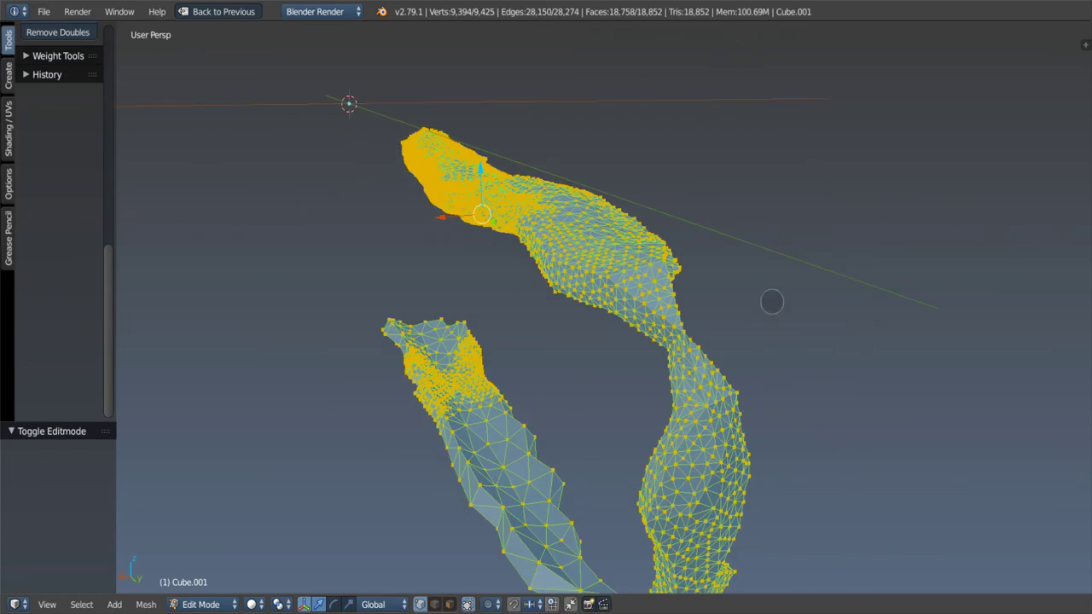
right_click(674, 344)
key("KP_Decimal")
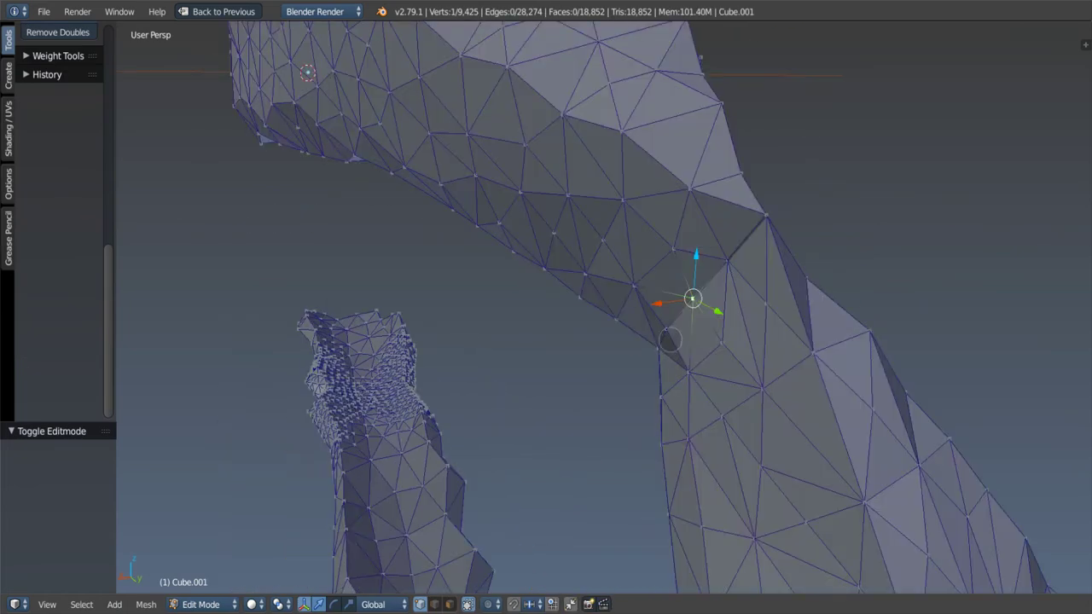
mouse_move(636, 330)
middle_mouse_down()
mouse_move(605, 329)
mouse_move(731, 300)
mouse_move(668, 226)
middle_mouse_up()
key("g")
key("x")
left_click(644, 310)
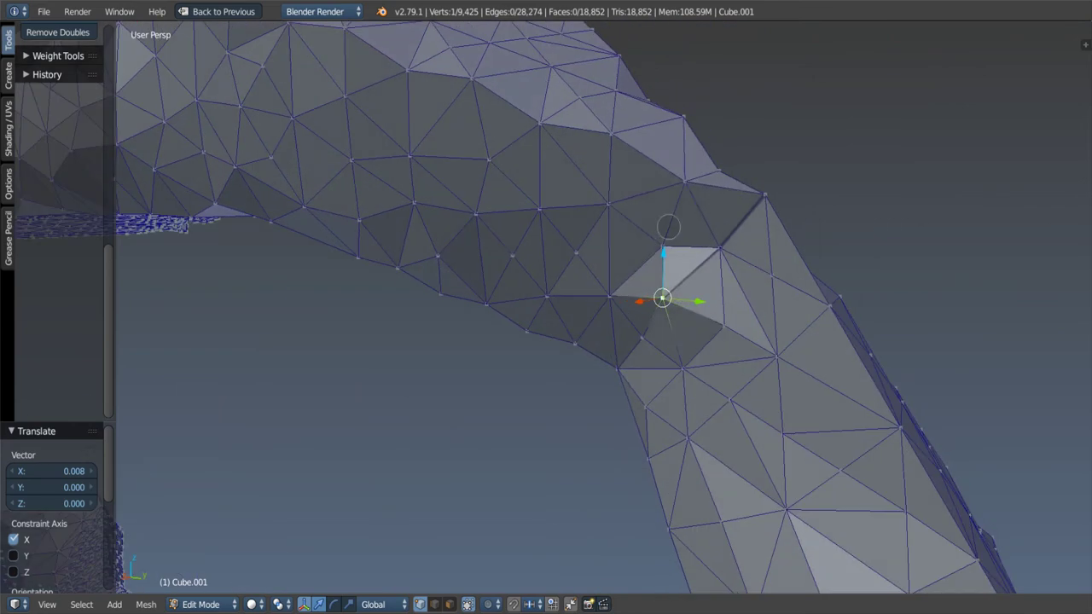
Step: Select the nine surrounding bend vertices, delete them, and pick vertices along the gap edge
mouse_move(635, 266)
middle_mouse_down()
mouse_move(569, 306)
mouse_move(556, 280)
mouse_move(666, 393)
mouse_move(640, 256)
middle_mouse_up()
right_click(570, 306, "shift")
right_click(605, 150, "shift")
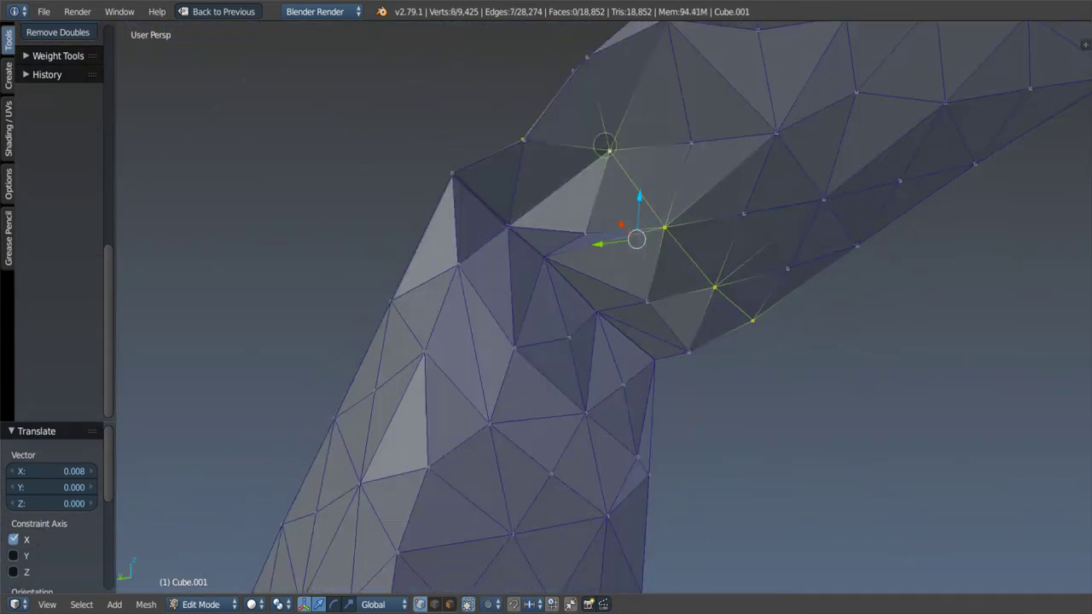
mouse_move(604, 149)
middle_mouse_down()
mouse_move(586, 152)
mouse_move(589, 188)
mouse_move(570, 230)
middle_mouse_up()
right_click(607, 146, "shift")
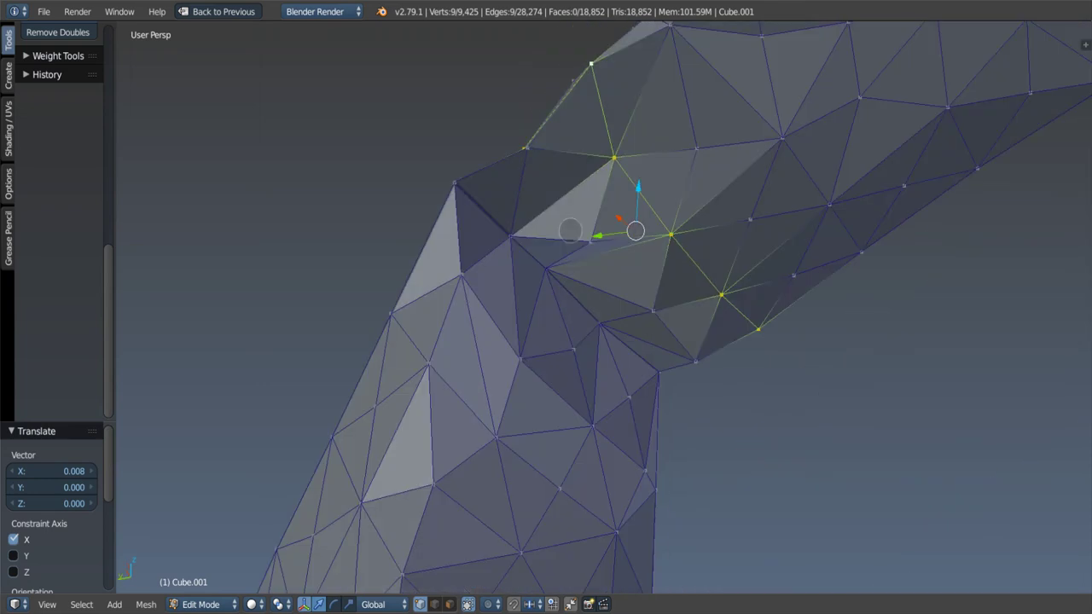
key("x")
left_click(588, 325)
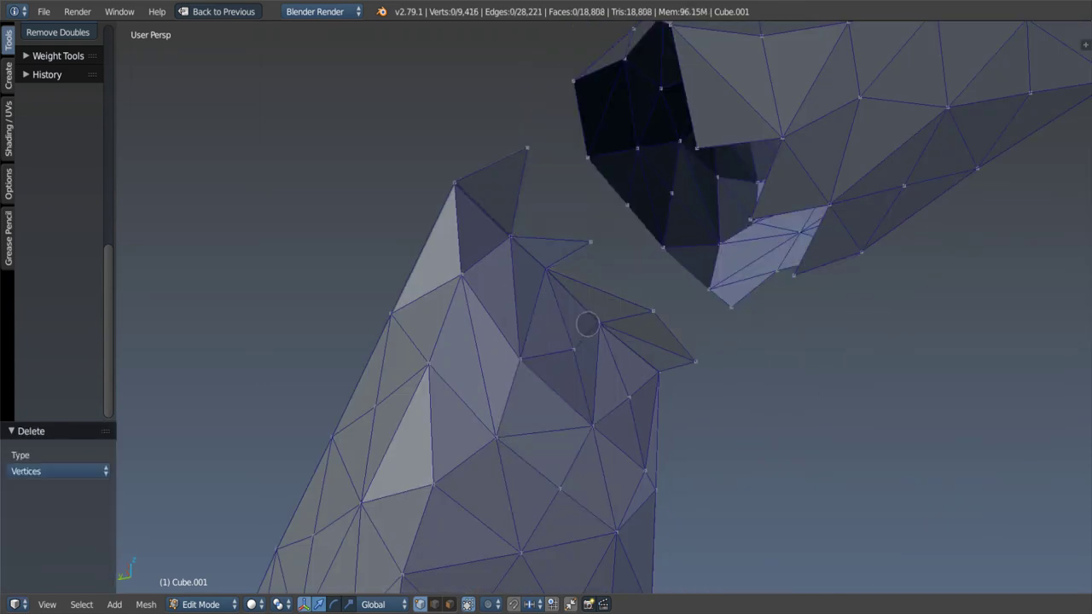
mouse_move(588, 325)
middle_mouse_down()
mouse_move(563, 321)
mouse_move(585, 443)
mouse_move(609, 470)
middle_mouse_up()
right_click(563, 322, "shift")
scroll(605, 462, "up", 4)
Step: Set the viewport lens to 80 in the view sidebar
key("n")
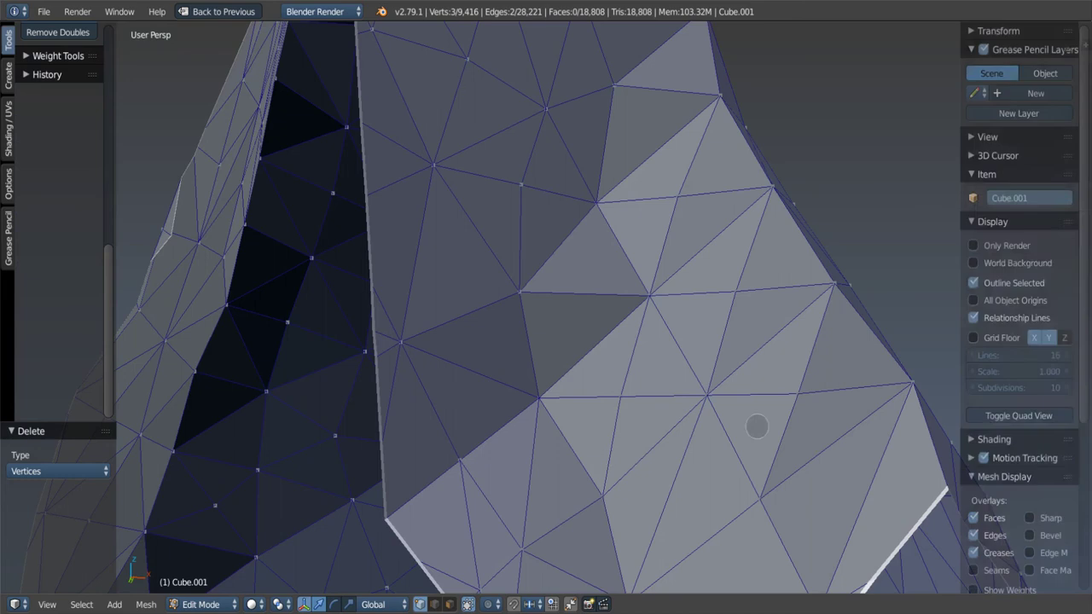
left_click(990, 147, "ctrl")
left_click(1019, 160)
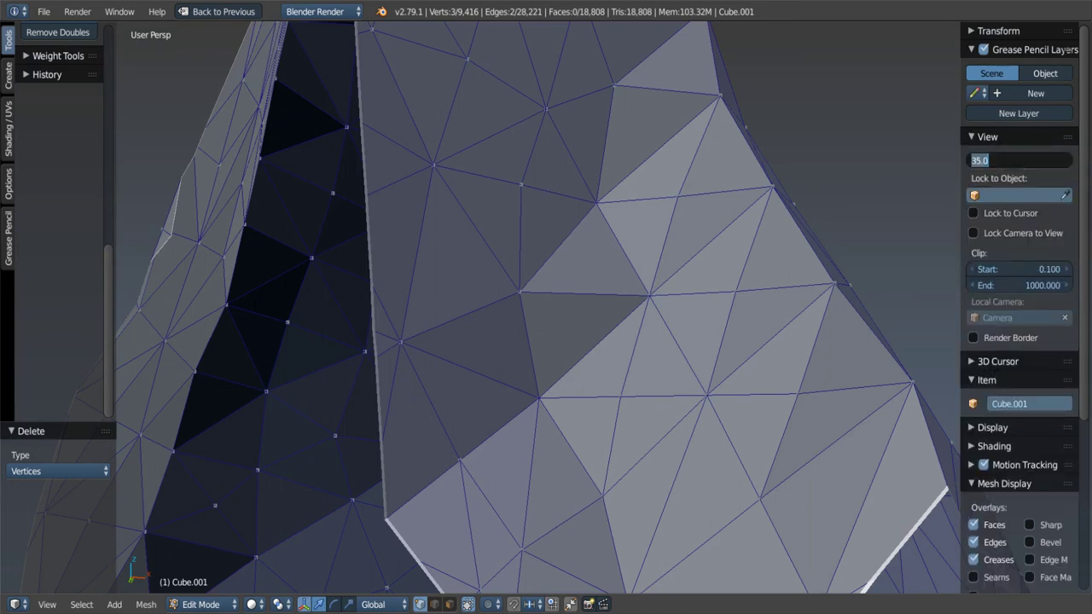
type("80")
key("Return")
scroll(546, 307, "down", 5)
middle_click_drag(546, 307, 580, 341)
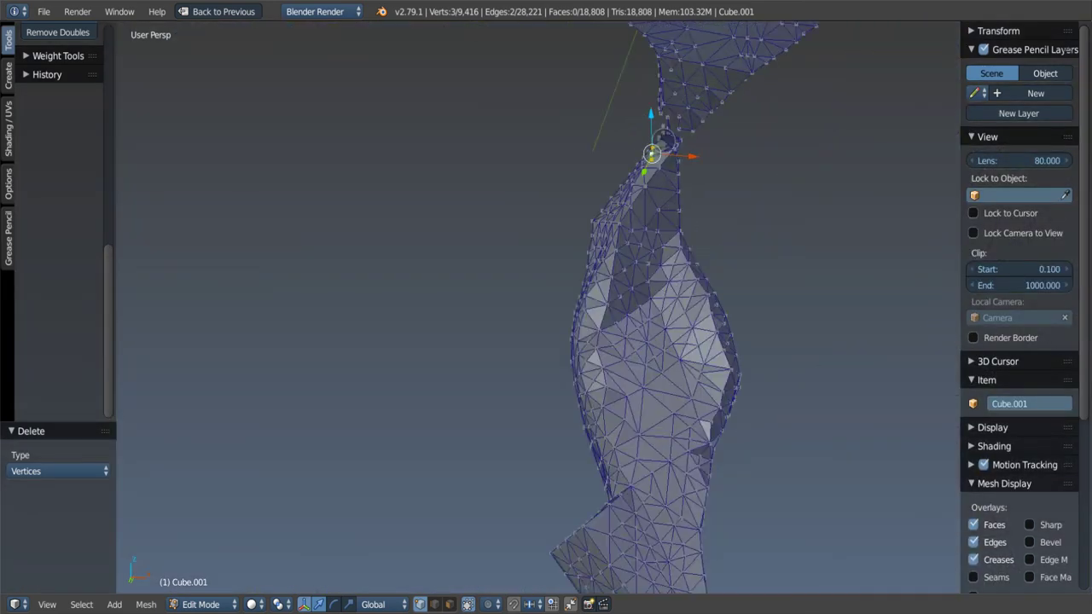
scroll(664, 139, "up", 4)
Step: Select the stray faces and vertices along the gap and delete them
mouse_move(737, 260)
middle_mouse_down()
mouse_move(633, 250)
mouse_move(657, 220)
mouse_move(678, 465)
mouse_move(543, 429)
middle_mouse_up()
left_click(634, 251, "ctrl")
left_click(687, 230, "ctrl")
left_click(686, 232, "ctrl")
left_click(715, 442, "ctrl")
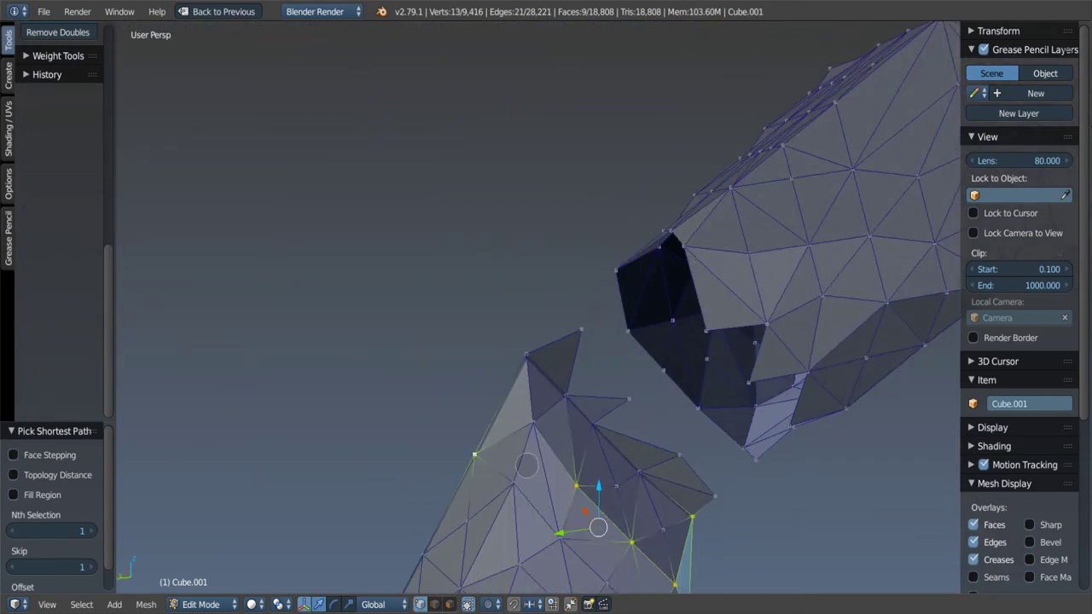
key("x")
left_click(546, 409)
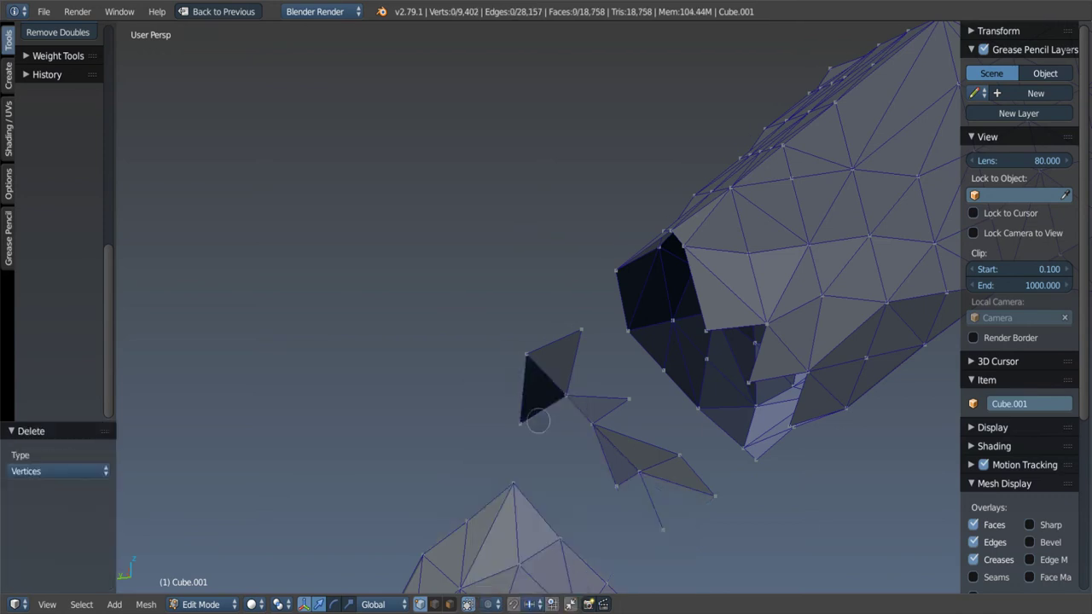
Step: Select the small loose pieces with linked selection and delete them
key("a")
key("a")
key("l")
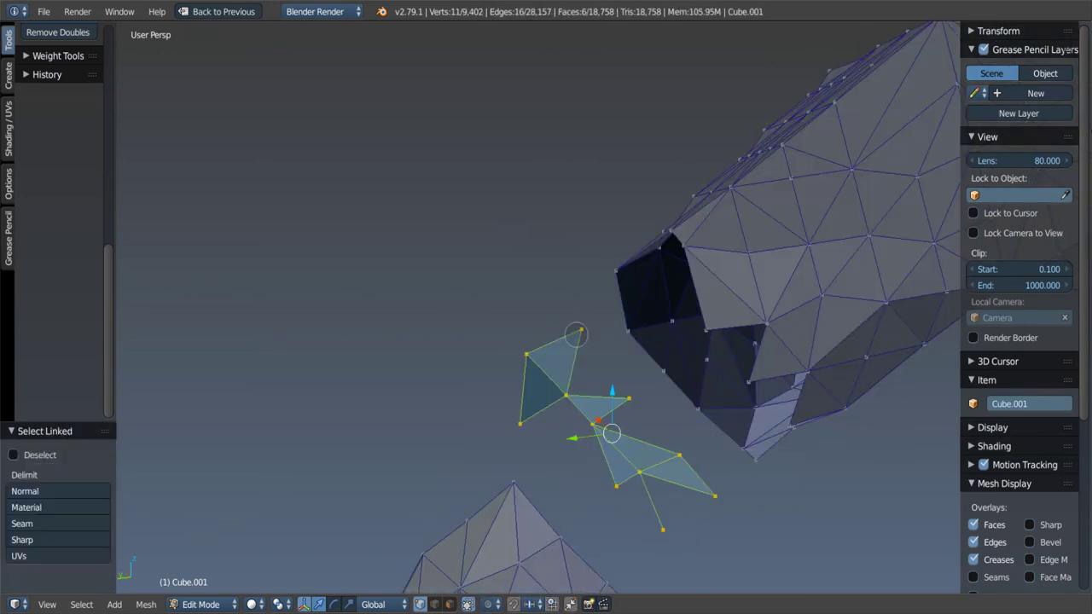
key("x")
left_click(569, 365)
key("l")
mouse_move(525, 505)
middle_mouse_down()
mouse_move(584, 443)
mouse_move(493, 411)
mouse_move(529, 401)
mouse_move(519, 445)
mouse_move(529, 427)
middle_mouse_up()
Step: Fill new faces across the gap between the two strands
key("f")
left_click(534, 449)
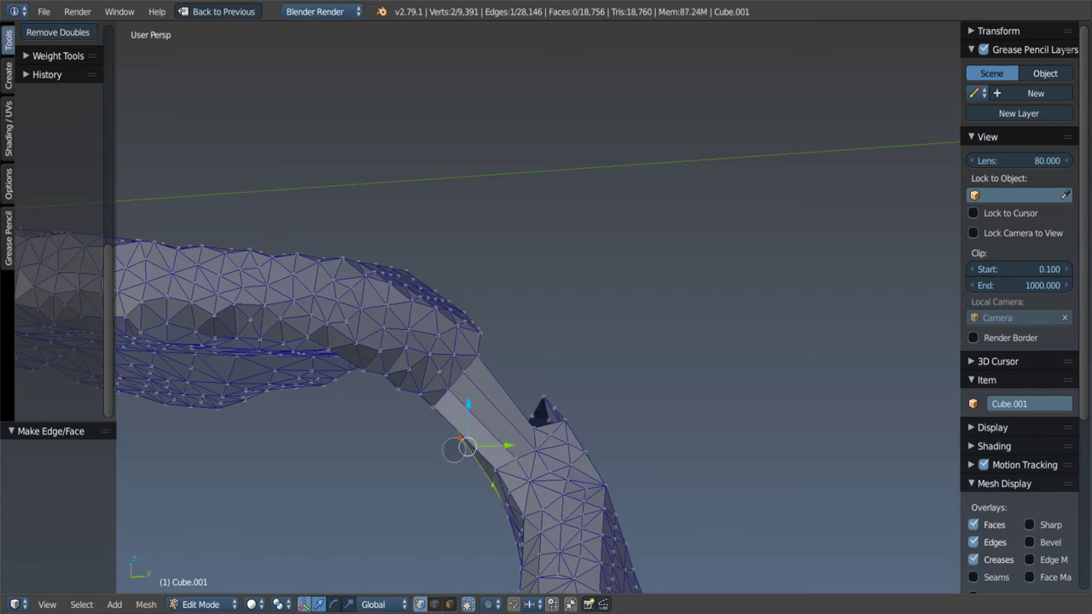
mouse_move(467, 446)
middle_mouse_down()
mouse_move(520, 401)
mouse_move(516, 343)
mouse_move(863, 229)
mouse_move(117, 249)
mouse_move(410, 341)
mouse_move(392, 348)
mouse_move(396, 366)
mouse_move(406, 349)
mouse_move(391, 374)
mouse_move(441, 315)
middle_mouse_up()
key("f")
key("f")
Step: Merge the tip vertices at center and switch back to Sculpt Mode
right_click(391, 374)
right_click(441, 315, "ctrl")
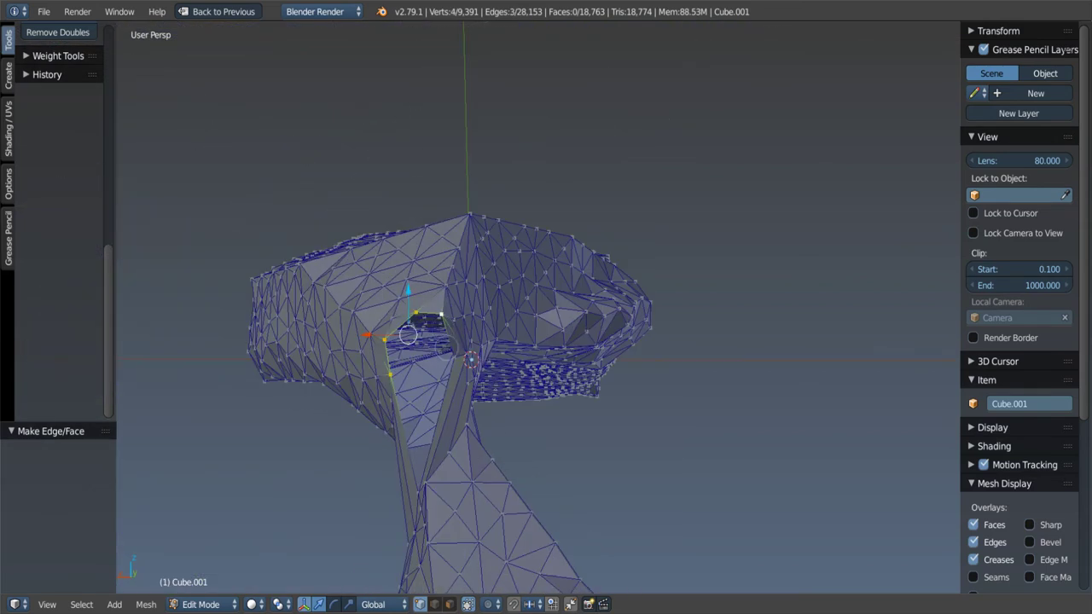
left_click(381, 391)
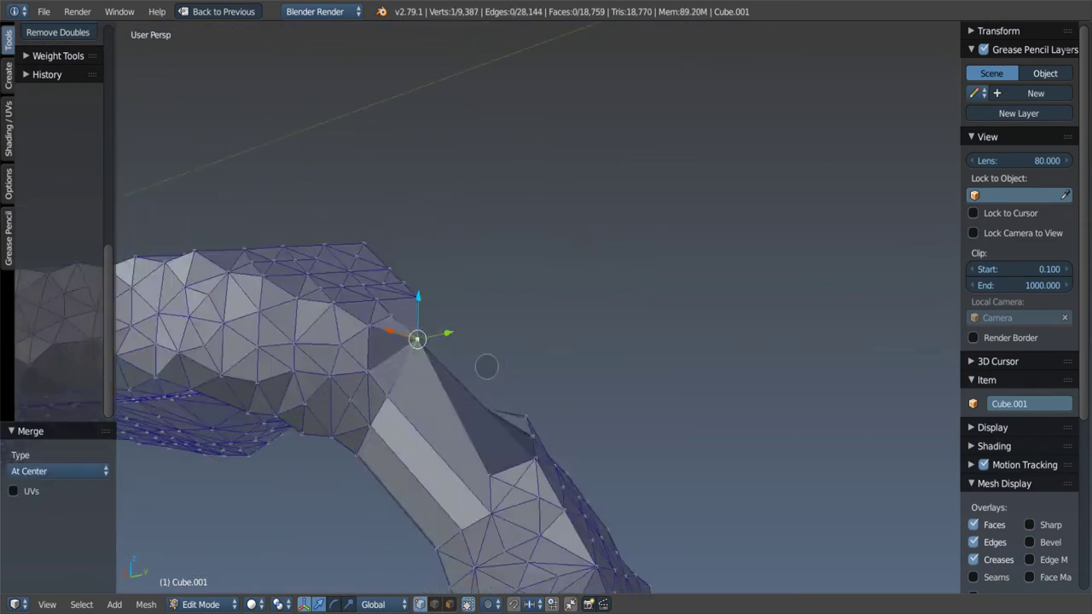
mouse_move(380, 391)
middle_mouse_down()
mouse_move(401, 367)
mouse_move(246, 430)
mouse_move(276, 415)
middle_mouse_up()
key("ctrl+tab")
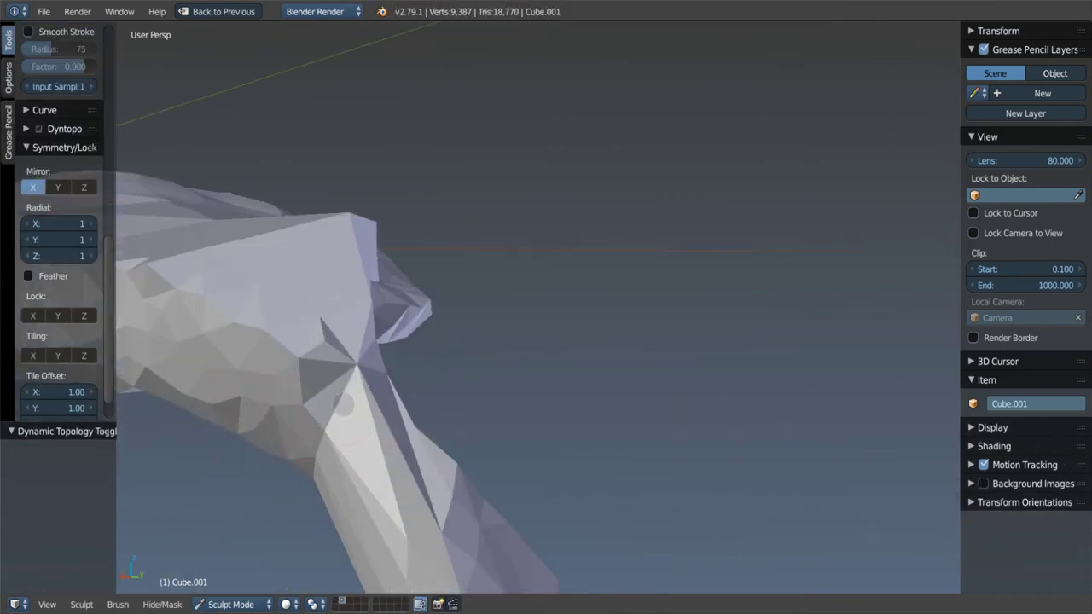
Step: Resize the sculpt brush and stroke the tube near its bend
key("f")
left_click(362, 438)
left_click_drag(371, 479, 383, 495)
middle_click_drag(384, 495, 303, 441)
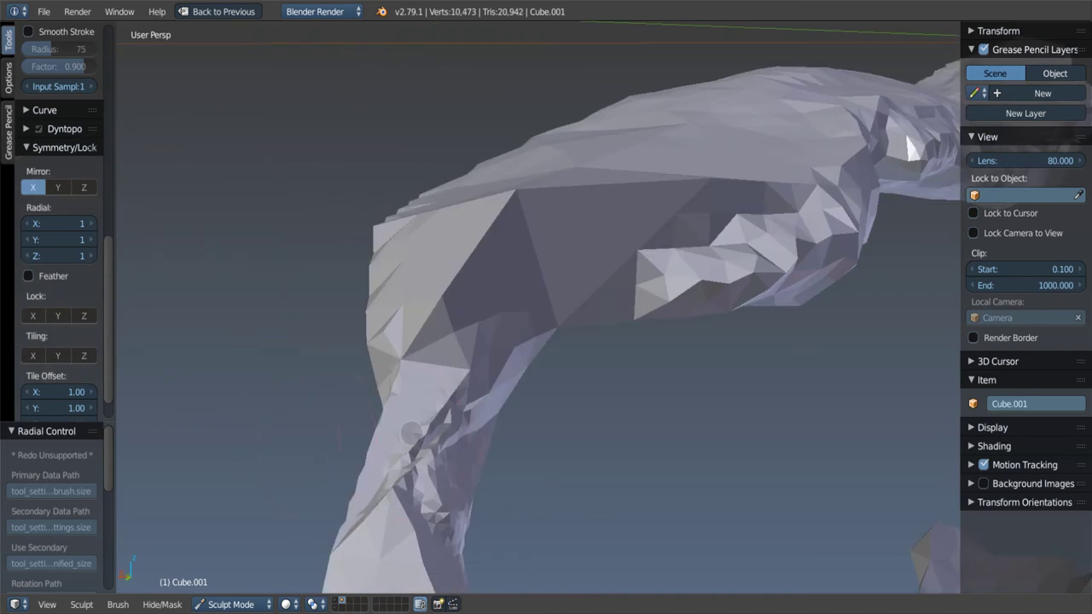
middle_click_drag(410, 432, 358, 444)
Step: Switch to the Inflate brush and inflate the tube's surface and upper edge along the bend
key("i")
mouse_move(341, 486)
left_mouse_down()
mouse_move(358, 401)
mouse_move(339, 296)
mouse_move(333, 426)
left_mouse_up()
mouse_move(333, 427)
middle_mouse_down()
mouse_move(329, 453)
mouse_move(390, 456)
mouse_move(502, 381)
mouse_move(541, 402)
middle_mouse_up()
left_click_drag(540, 402, 585, 427)
middle_click_drag(586, 427, 649, 292)
left_click_drag(649, 292, 646, 365)
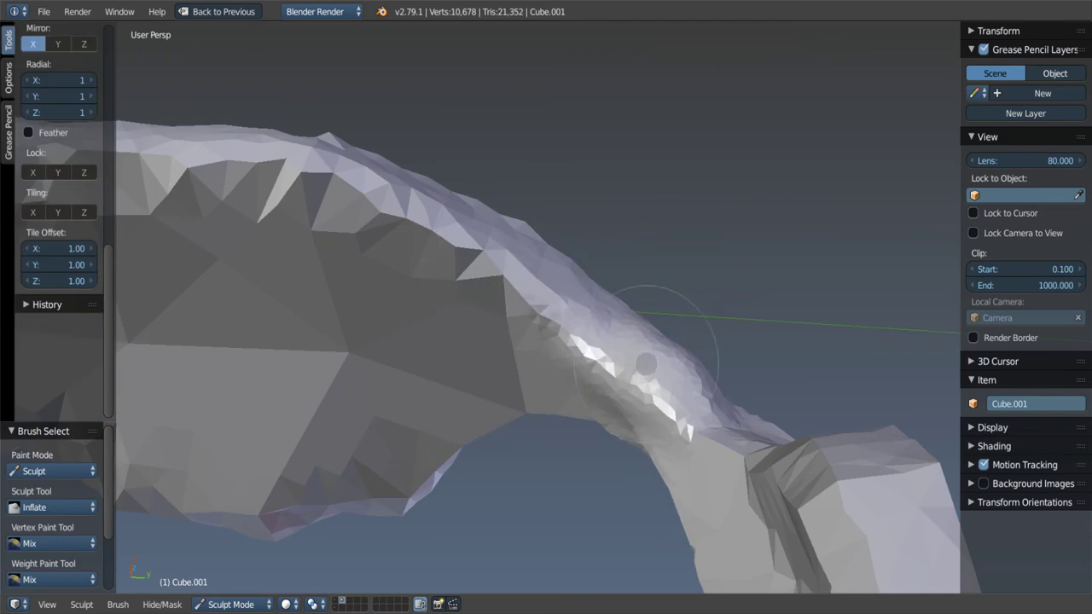
middle_click_drag(647, 364, 529, 244)
mouse_move(529, 243)
left_mouse_down()
mouse_move(504, 232)
mouse_move(734, 392)
mouse_move(806, 461)
left_mouse_up()
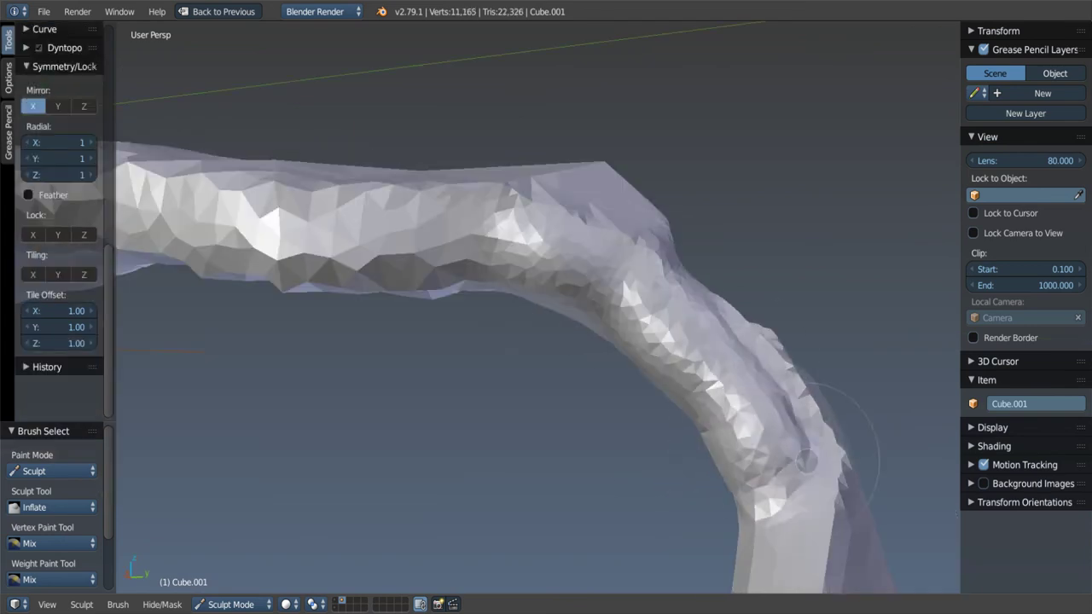
mouse_move(806, 460)
middle_mouse_down()
mouse_move(707, 402)
mouse_move(726, 105)
middle_mouse_up()
Step: Inflate the tube's right side, its horizontal stretch and its lower section
left_click_drag(726, 104, 772, 417)
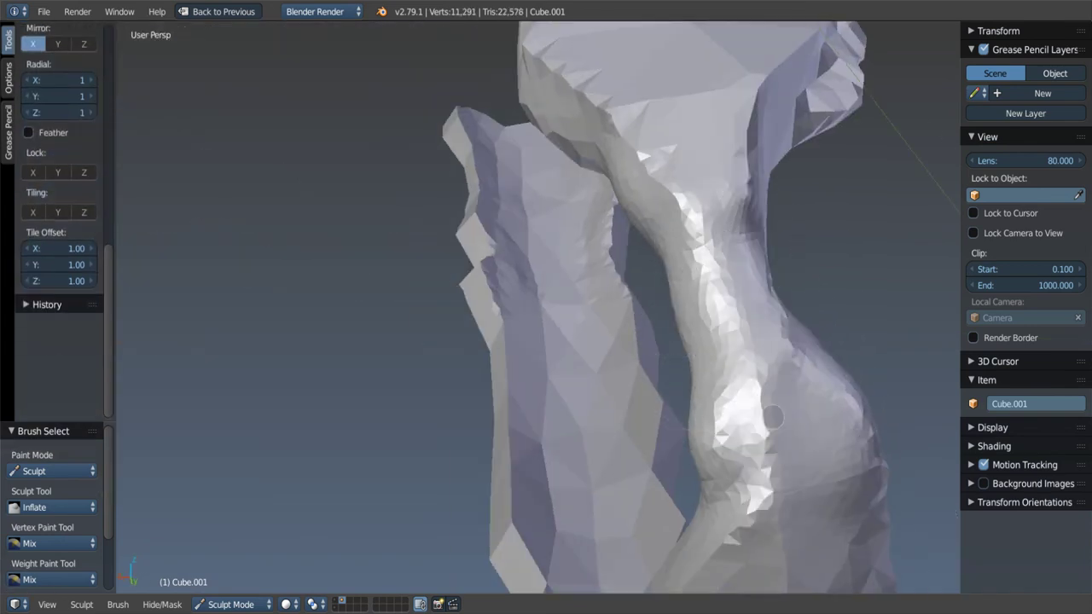
mouse_move(772, 417)
middle_mouse_down()
mouse_move(646, 353)
mouse_move(665, 417)
mouse_move(511, 438)
mouse_move(561, 412)
middle_mouse_up()
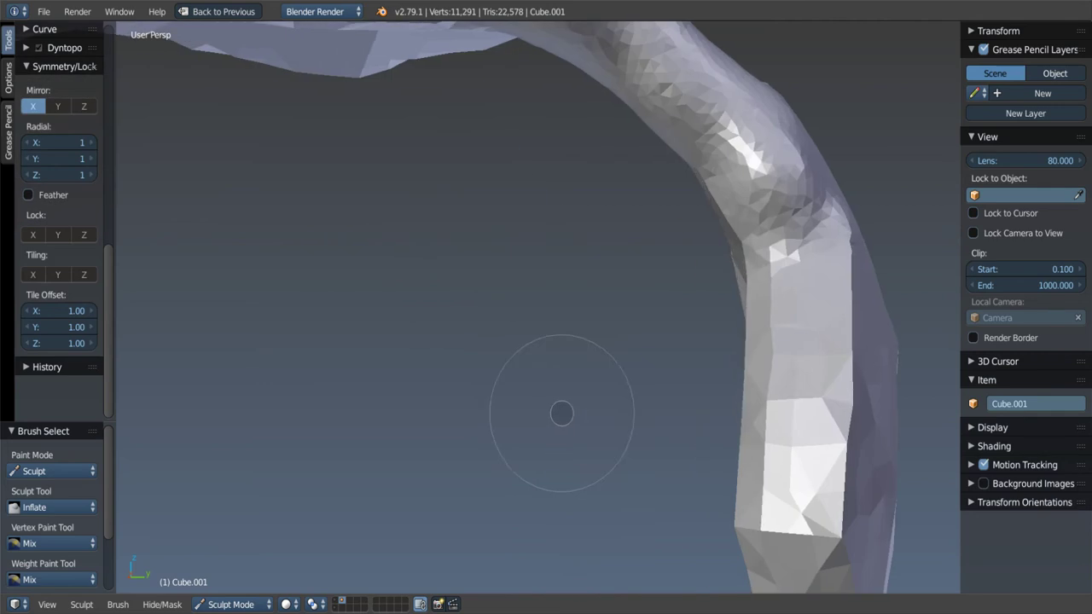
mouse_move(772, 222)
left_mouse_down()
mouse_move(781, 358)
mouse_move(793, 213)
mouse_move(793, 427)
mouse_move(777, 454)
mouse_move(823, 527)
left_mouse_up()
mouse_move(811, 251)
middle_mouse_down()
mouse_move(767, 281)
mouse_move(628, 317)
mouse_move(698, 343)
mouse_move(560, 390)
middle_mouse_up()
scroll(768, 282, "down", 2)
scroll(621, 317, "up", 2)
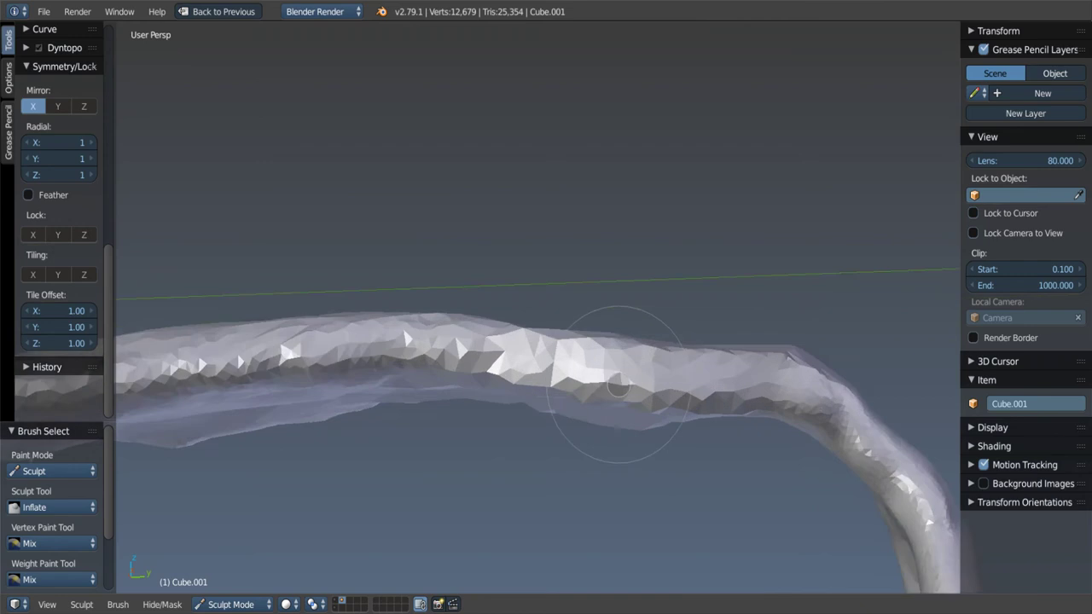
scroll(621, 316, "up", 2)
left_click_drag(546, 359, 845, 375)
mouse_move(844, 375)
middle_mouse_down()
mouse_move(701, 350)
mouse_move(690, 455)
mouse_move(743, 383)
middle_mouse_up()
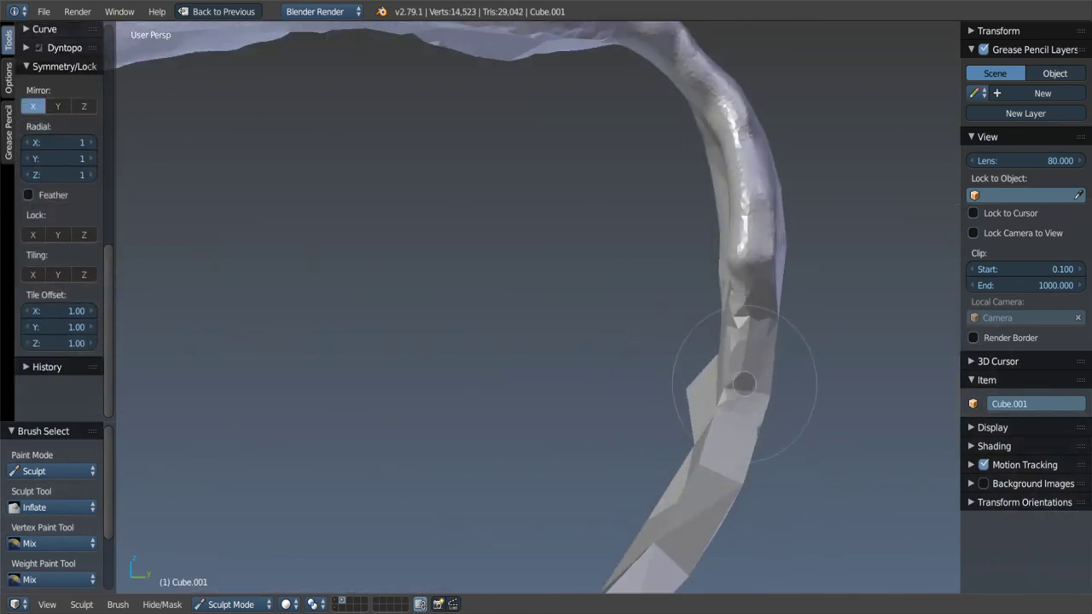
left_click_drag(726, 450, 743, 219)
Step: Hide the sidebar, resize the brush and sculpt detail into the lower bend and flat section
key("n")
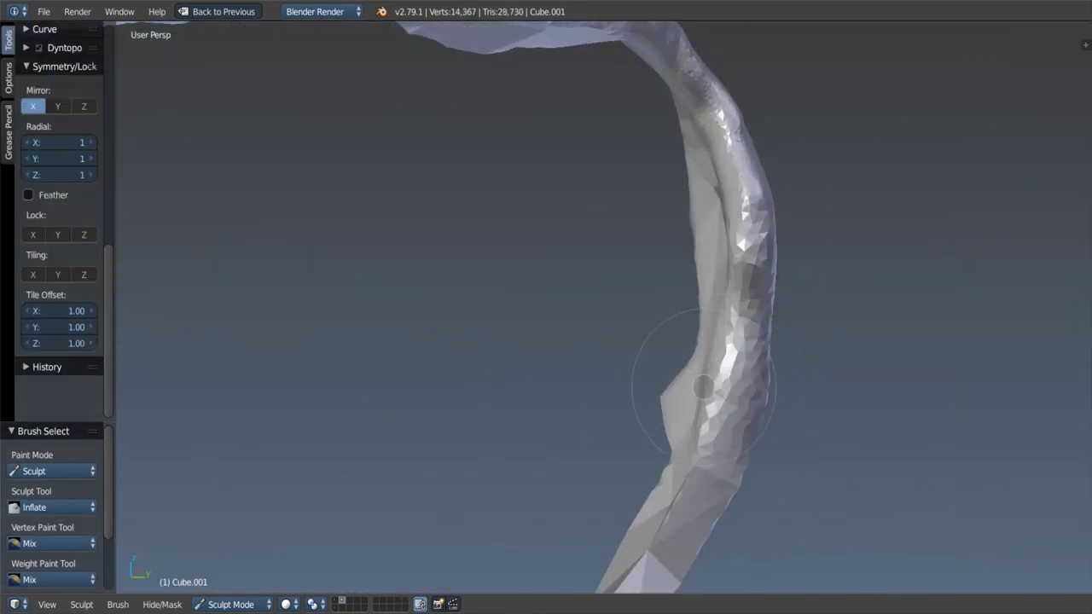
key("f")
left_click(755, 352)
middle_click_drag(724, 408, 715, 372)
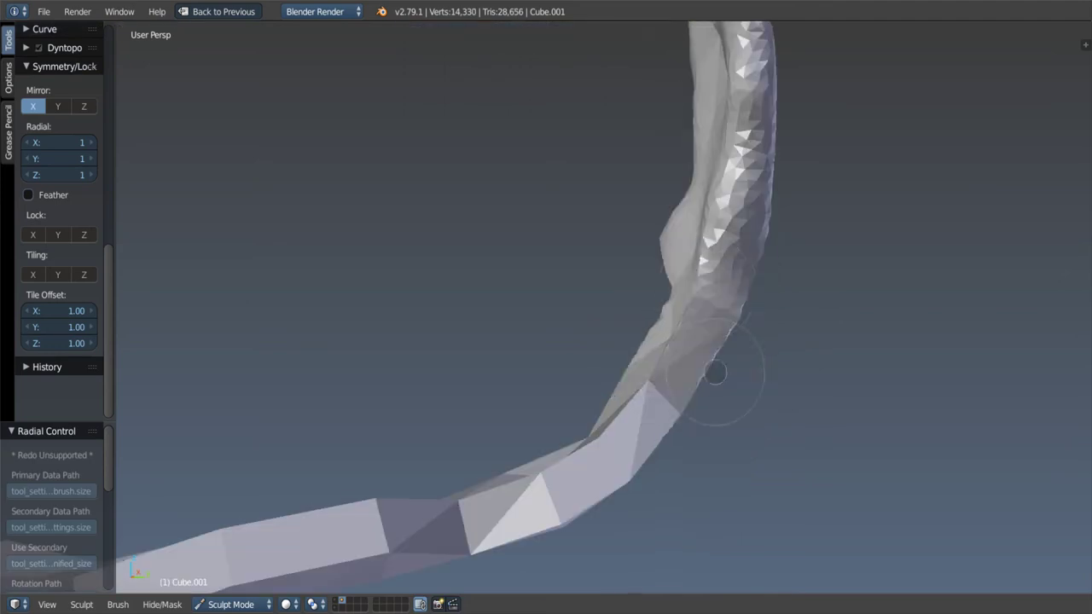
left_click_drag(680, 371, 421, 521)
mouse_move(475, 508)
middle_mouse_down()
mouse_move(404, 495)
mouse_move(842, 568)
middle_mouse_up()
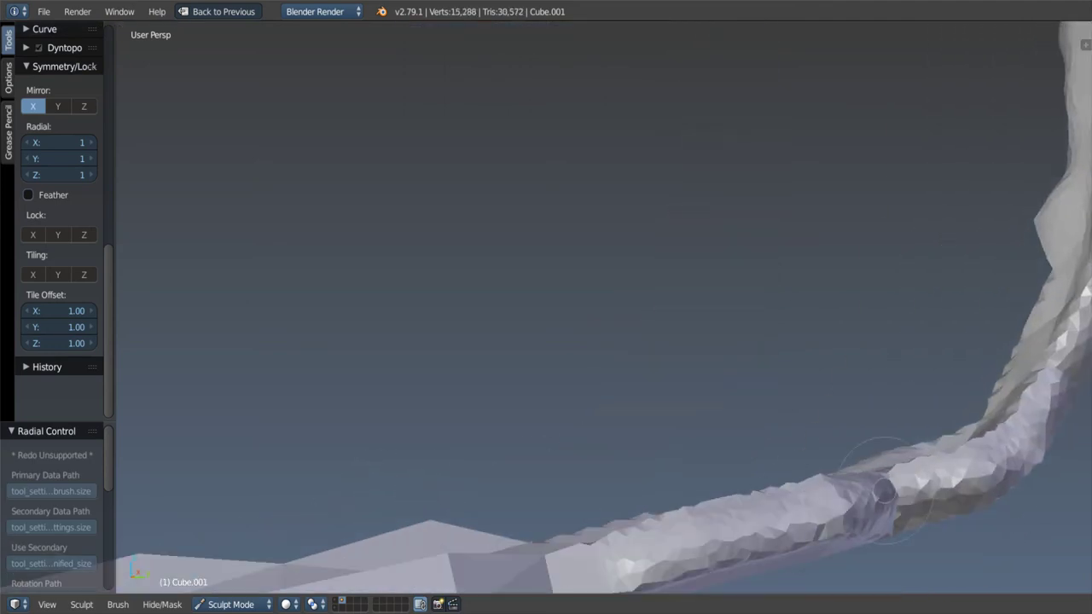
left_click_drag(884, 491, 875, 459)
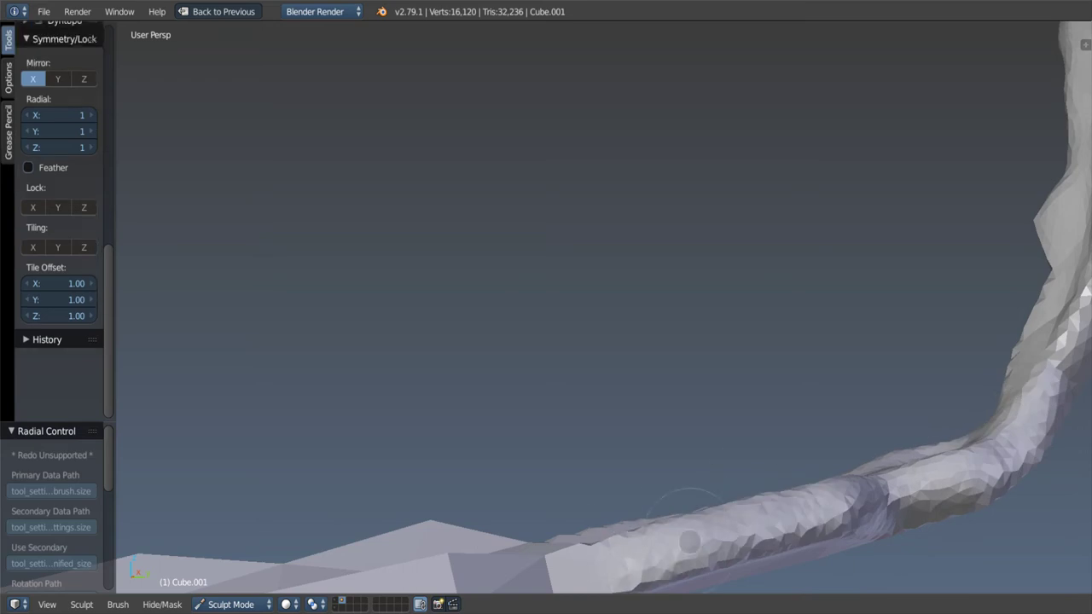
Step: Sculpt detail along the tube's lower stretch and its underside
middle_click_drag(870, 461, 503, 502)
left_click_drag(503, 501, 751, 478)
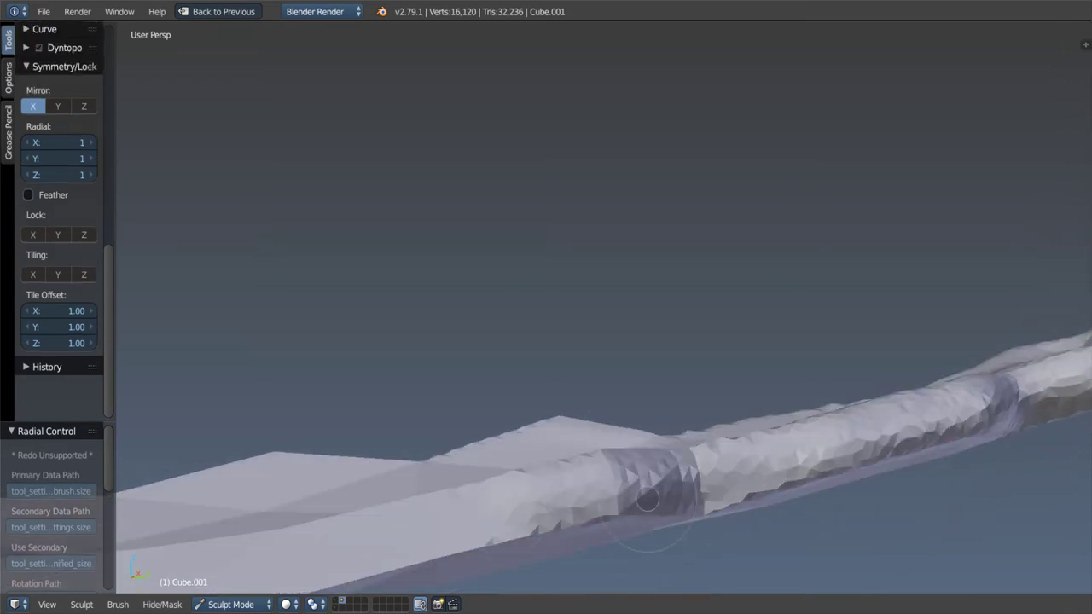
middle_click_drag(683, 482, 686, 452)
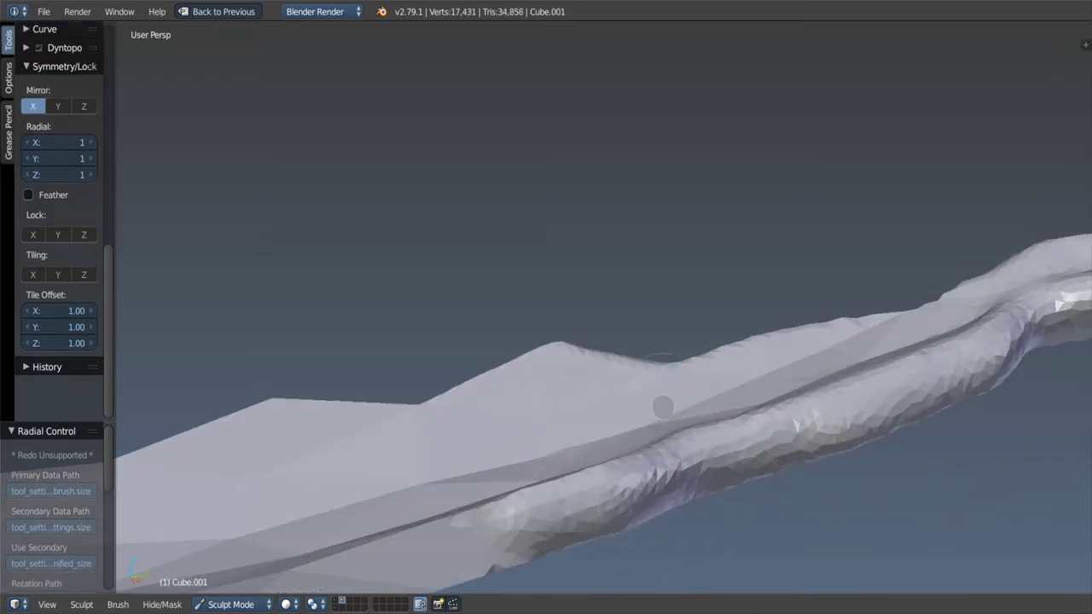
mouse_move(646, 497)
middle_mouse_down()
mouse_move(569, 515)
mouse_move(648, 477)
middle_mouse_up()
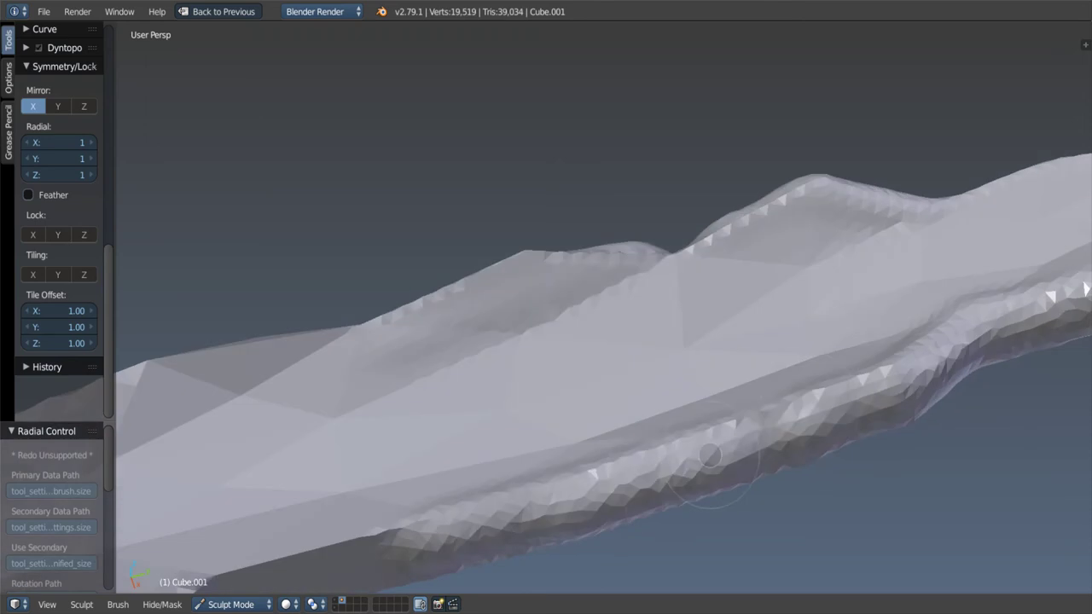
left_click_drag(666, 473, 819, 400)
middle_click_drag(682, 478, 632, 509)
left_click_drag(632, 510, 844, 452)
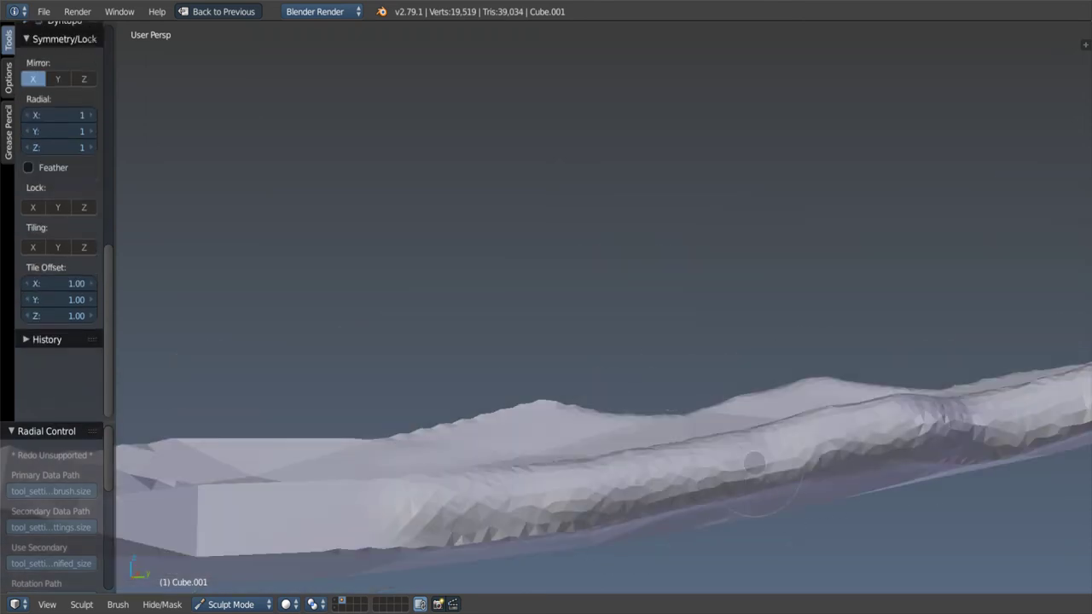
Step: Sculpt away the blocky white patch at lower left and the remaining blocky section
mouse_move(844, 452)
middle_mouse_down()
mouse_move(610, 447)
mouse_move(660, 438)
middle_mouse_up()
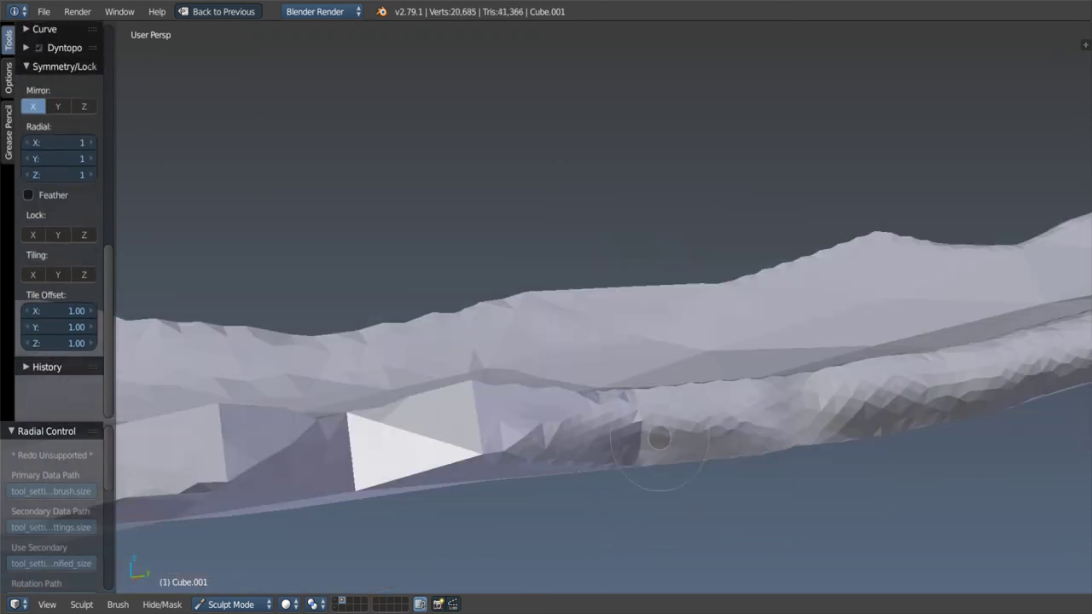
left_click_drag(698, 406, 384, 439)
mouse_move(384, 439)
middle_mouse_down()
mouse_move(512, 427)
mouse_move(681, 458)
mouse_move(408, 459)
middle_mouse_up()
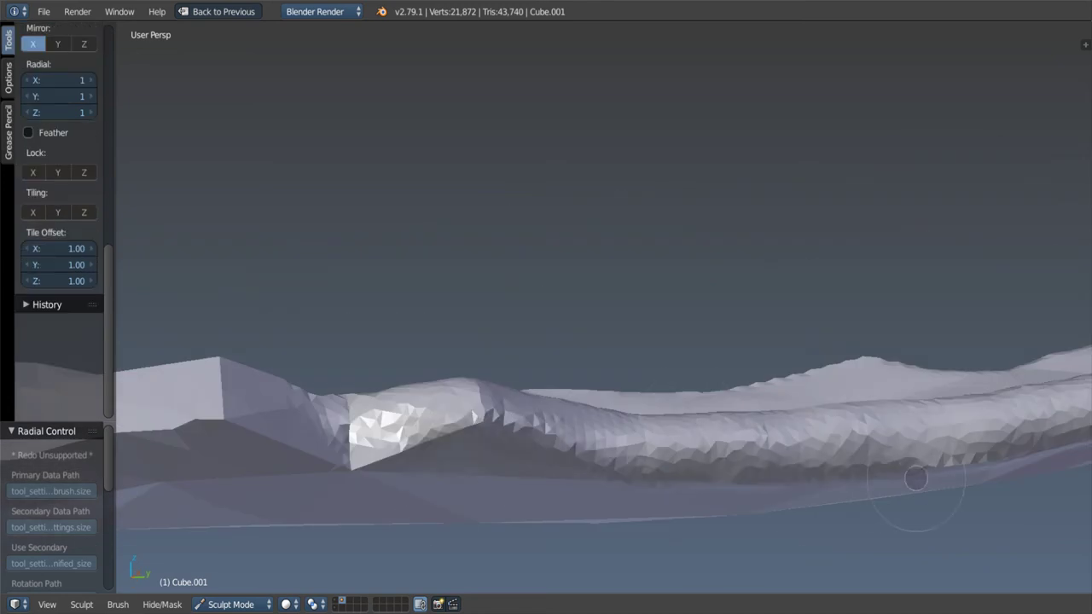
mouse_move(915, 479)
middle_mouse_down()
mouse_move(466, 442)
mouse_move(524, 427)
middle_mouse_up()
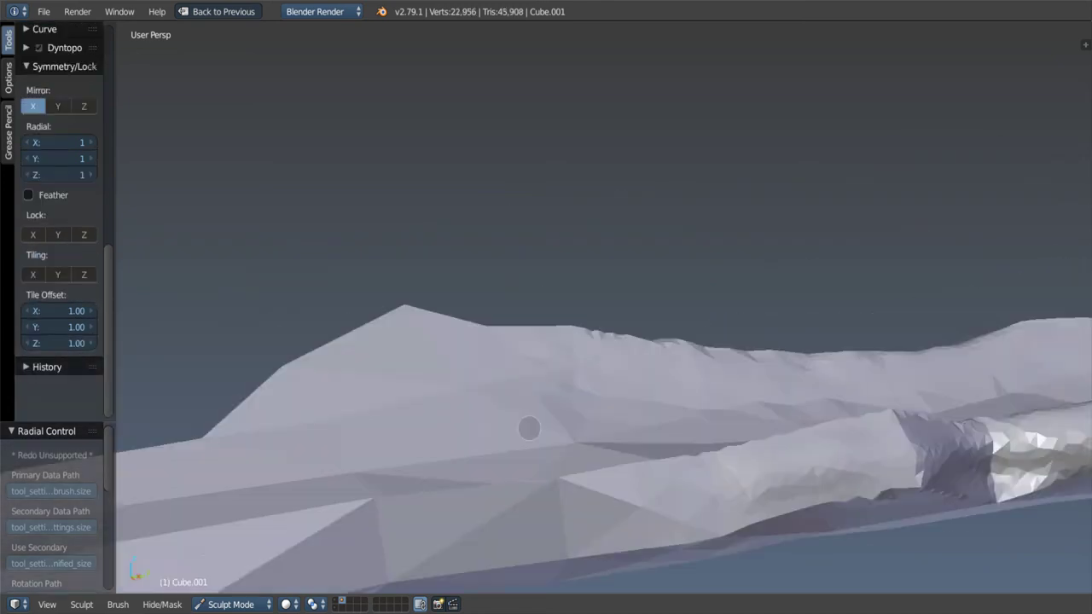
mouse_move(524, 426)
left_mouse_down()
mouse_move(577, 524)
mouse_move(427, 546)
left_mouse_up()
Step: Frame the tube and use Grab strokes to reshape its surface and bulge its lower side
key("Home")
scroll(412, 495, "up", 2)
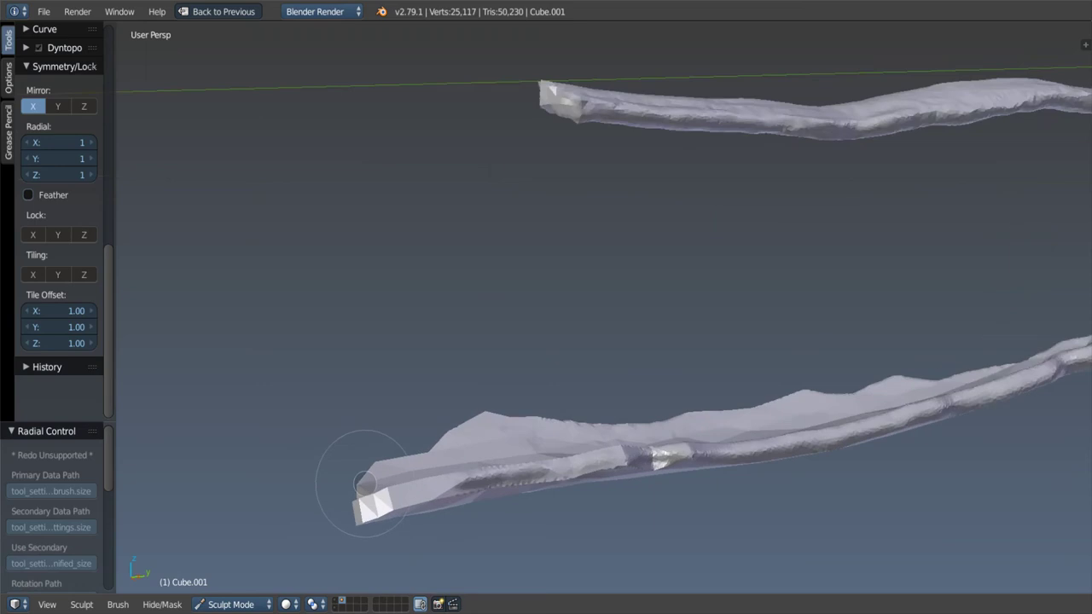
scroll(393, 493, "up", 1)
scroll(431, 490, "down", 2)
mouse_move(444, 503)
middle_mouse_down()
mouse_move(631, 434)
mouse_move(706, 358)
middle_mouse_up()
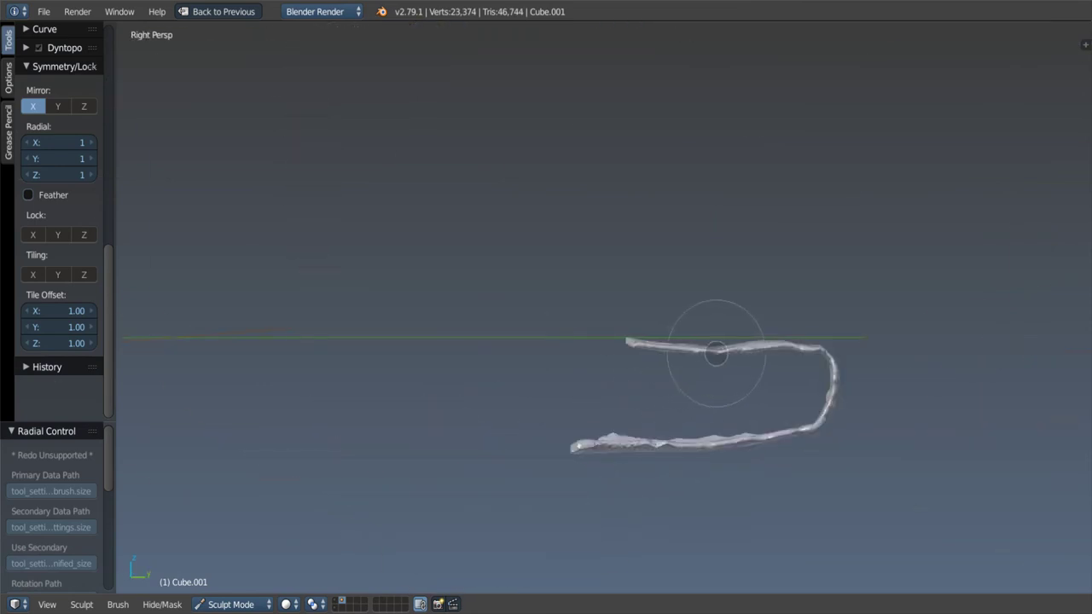
mouse_move(663, 429)
middle_mouse_down()
mouse_move(767, 390)
mouse_move(773, 414)
mouse_move(658, 402)
mouse_move(690, 434)
middle_mouse_up()
scroll(762, 405, "up", 3)
left_click_drag(683, 444, 627, 384)
left_click_drag(688, 446, 662, 452)
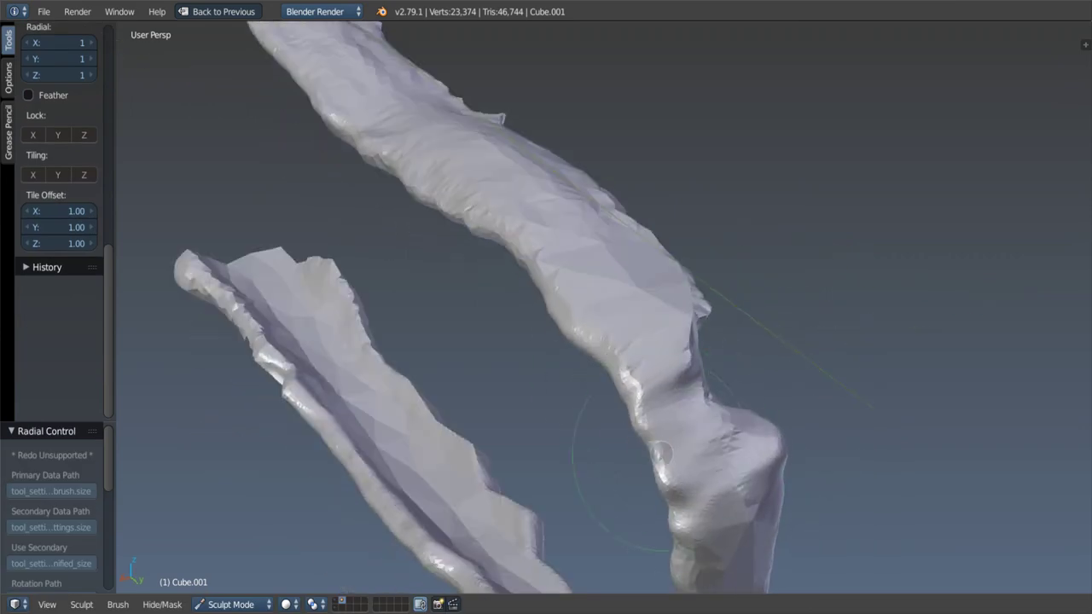
mouse_move(678, 452)
middle_mouse_down()
mouse_move(705, 383)
mouse_move(675, 384)
mouse_move(686, 401)
mouse_move(674, 428)
middle_mouse_up()
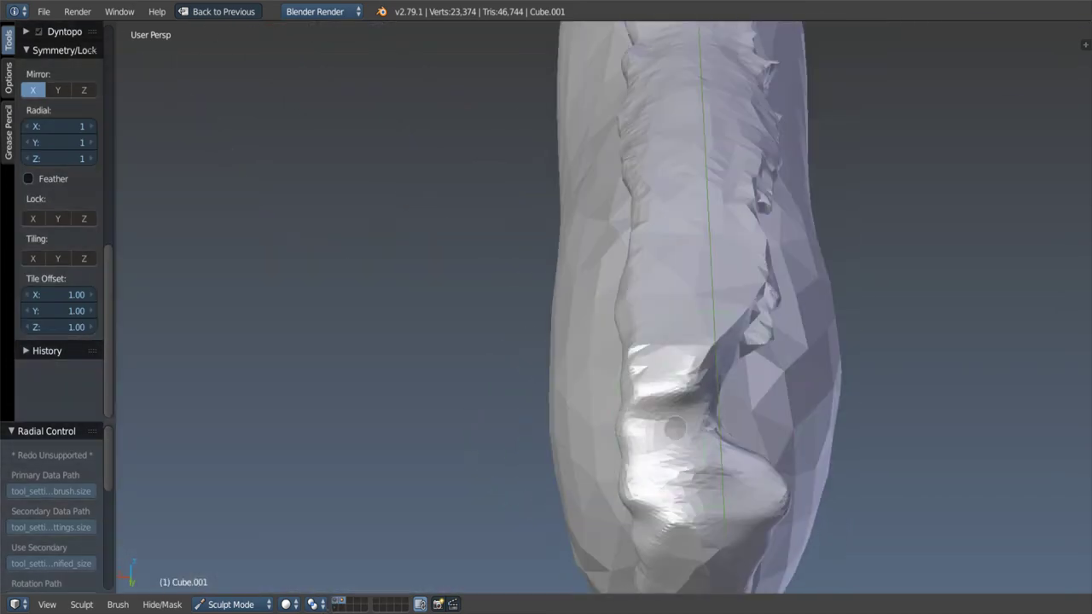
Step: Enlarge the Grab brush, pull the body surface into a ridge, and inspect it from several angles
key("s")
key("f")
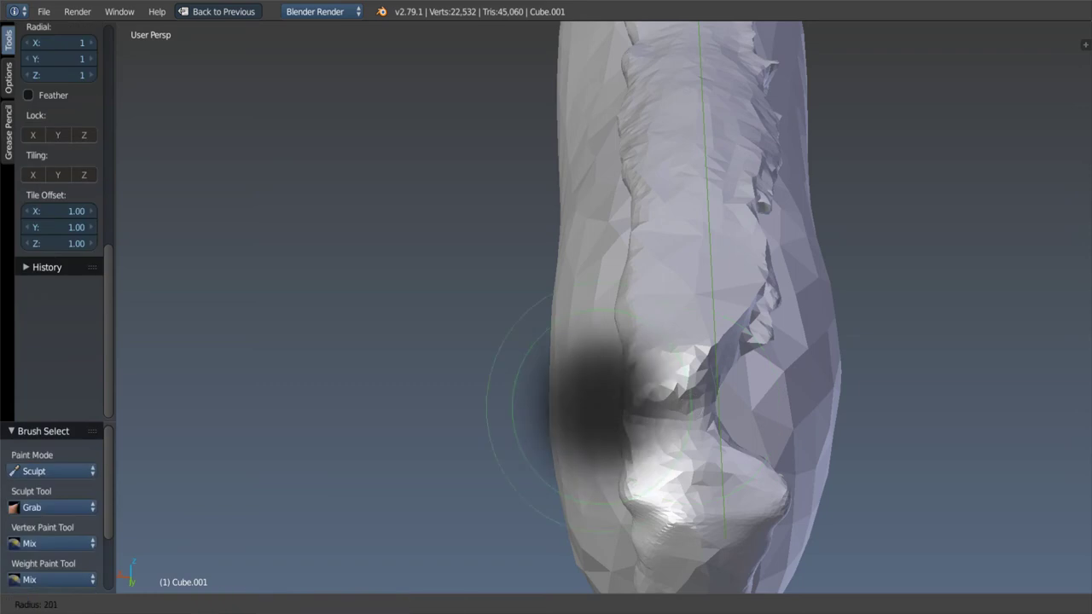
left_click(585, 390)
left_click_drag(665, 427, 623, 343)
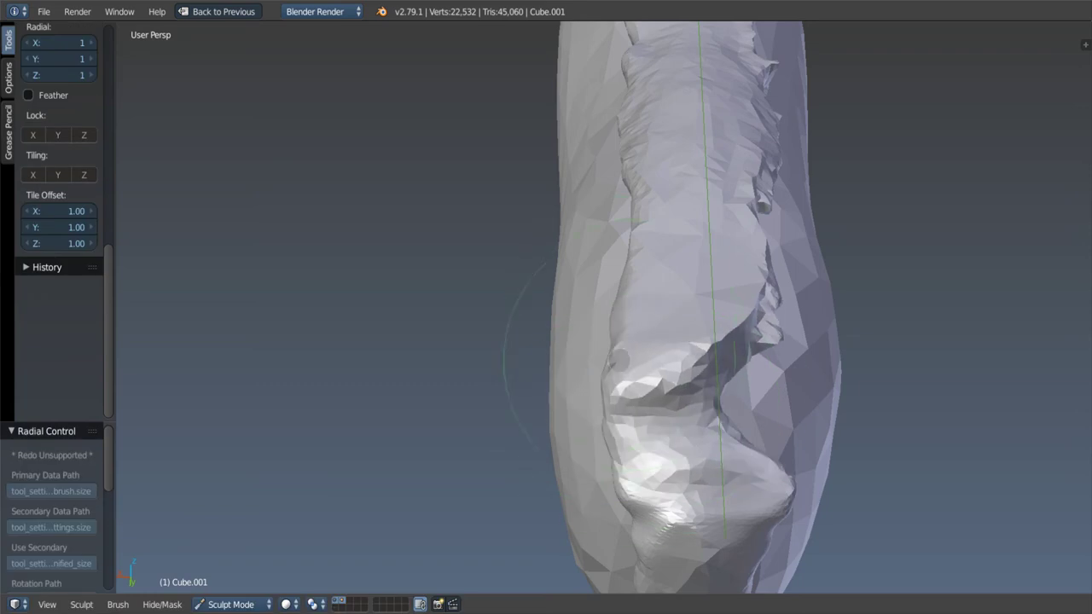
middle_click_drag(619, 359, 664, 401)
mouse_move(662, 447)
middle_mouse_down()
mouse_move(726, 356)
mouse_move(788, 358)
middle_mouse_up()
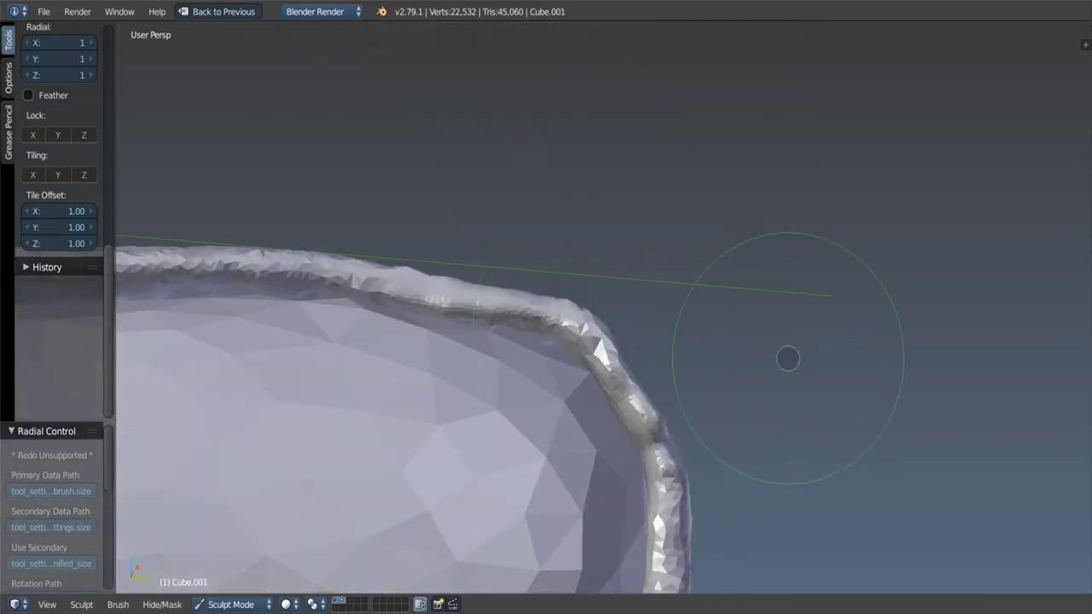
mouse_move(620, 342)
middle_mouse_down()
mouse_move(657, 378)
mouse_move(499, 351)
middle_mouse_up()
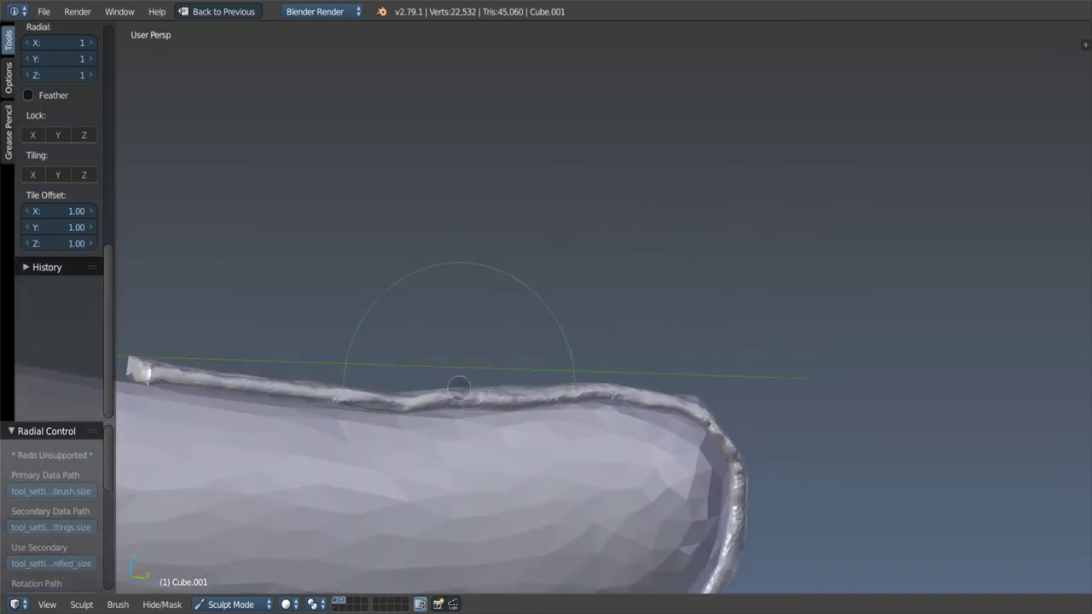
middle_click_drag(456, 388, 367, 389)
Step: Run Dyntopo Optimize and symmetrize the mesh from +X to -X
scroll(68, 171, "up", 3)
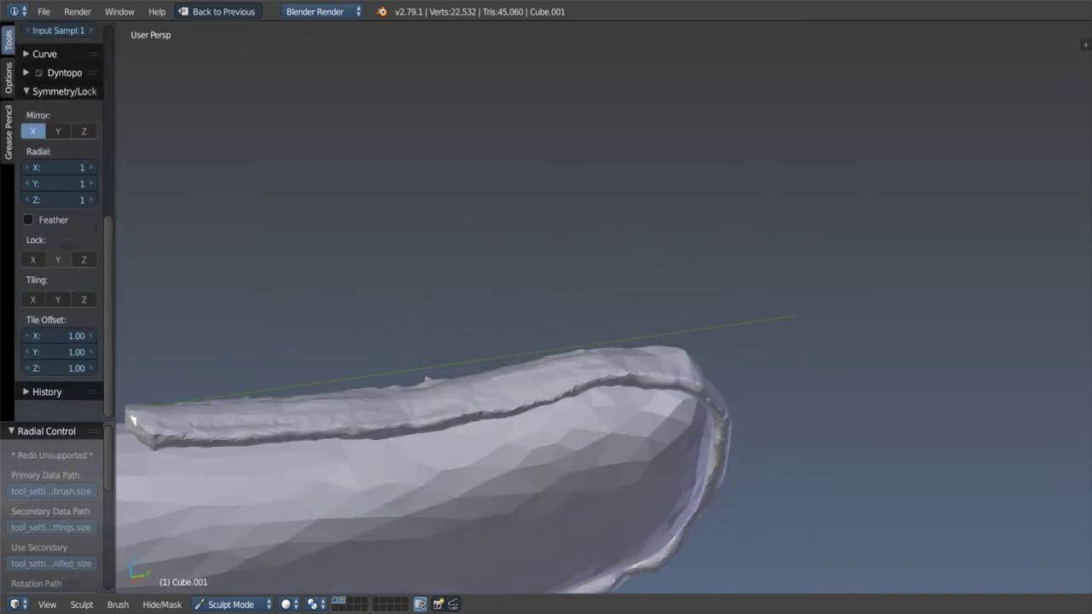
scroll(92, 142, "up", 2)
left_click(64, 122, "ctrl")
middle_click_drag(545, 341, 576, 330)
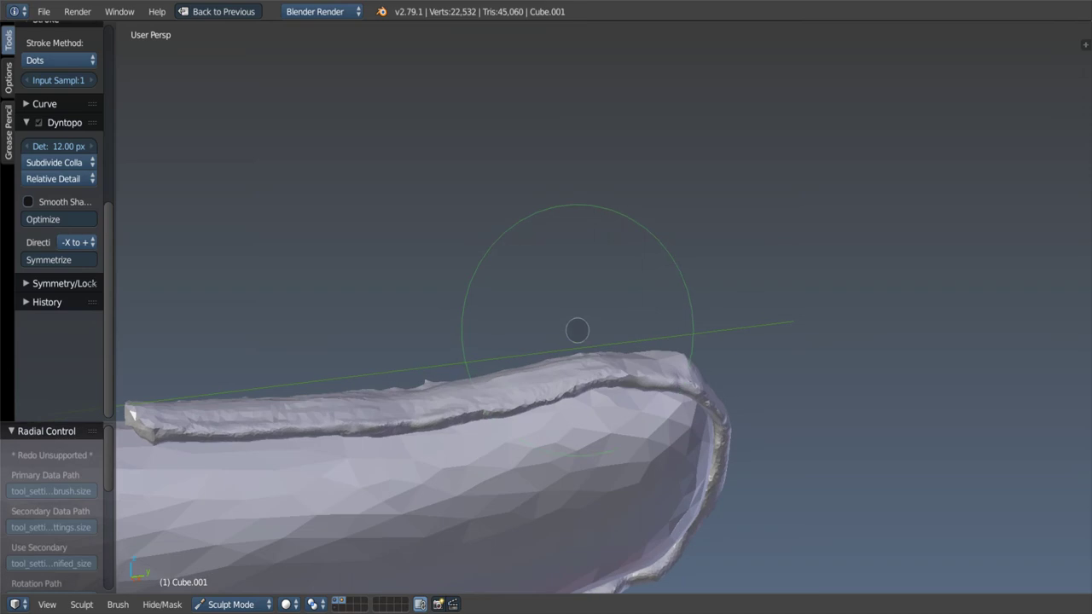
left_click(43, 219)
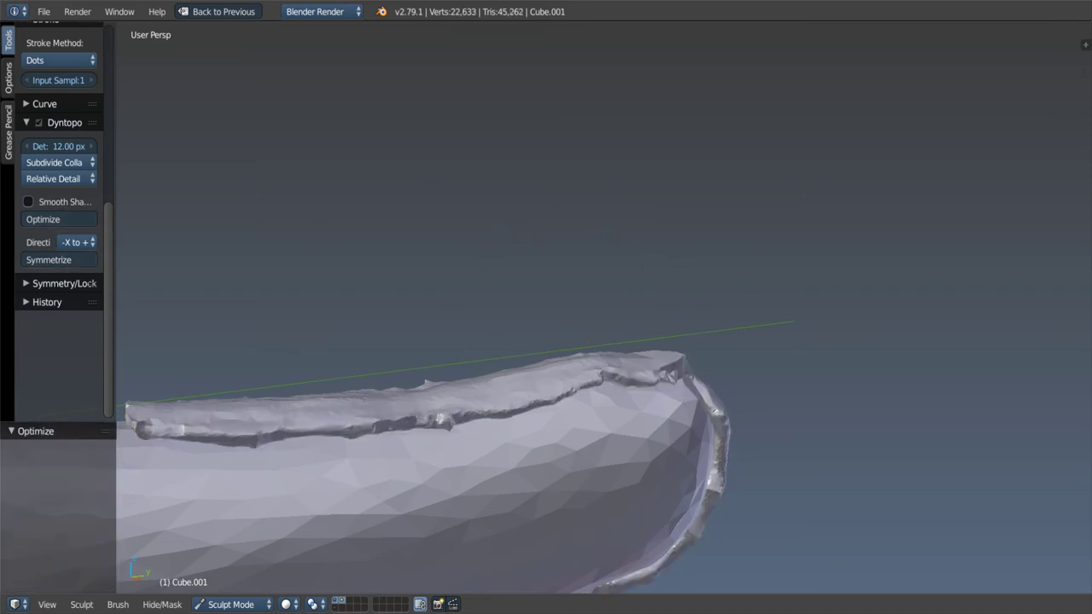
left_click(48, 259)
left_click(76, 243)
left_click(76, 224)
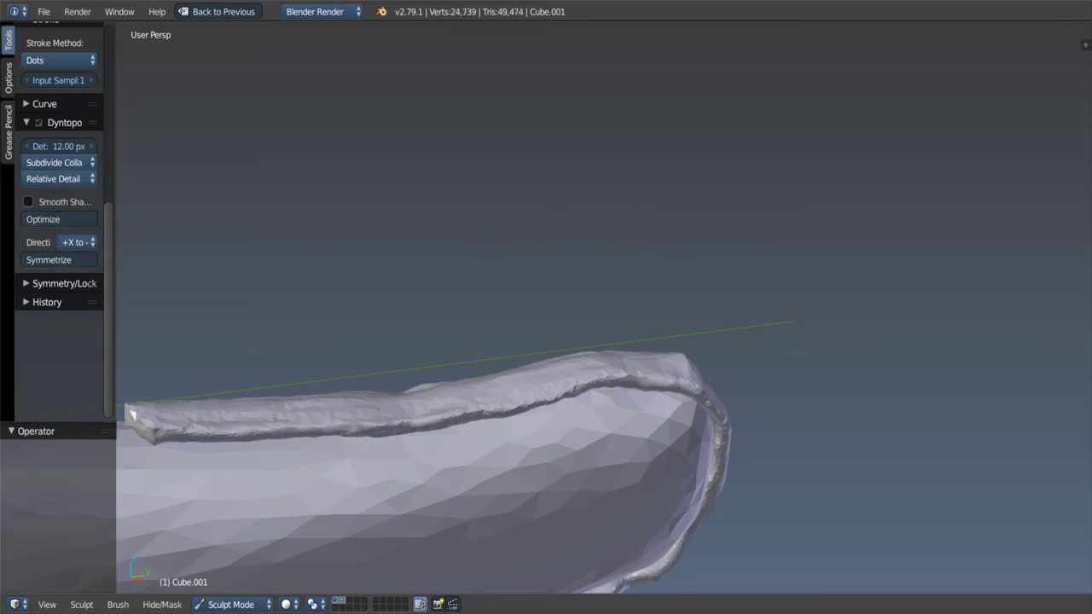
mouse_move(512, 358)
middle_mouse_down()
mouse_move(524, 341)
mouse_move(489, 310)
mouse_move(500, 334)
mouse_move(531, 337)
mouse_move(353, 336)
mouse_move(349, 361)
middle_mouse_up()
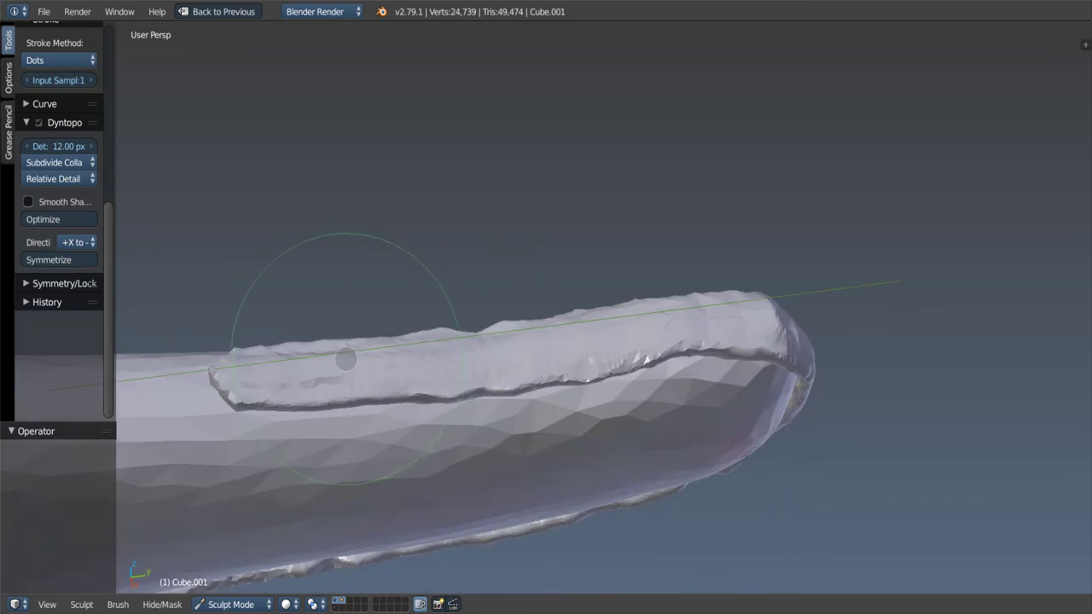
Step: Shrink the sculpt brush to a smaller size
key("f")
left_click(248, 365)
scroll(291, 365, "up", 3)
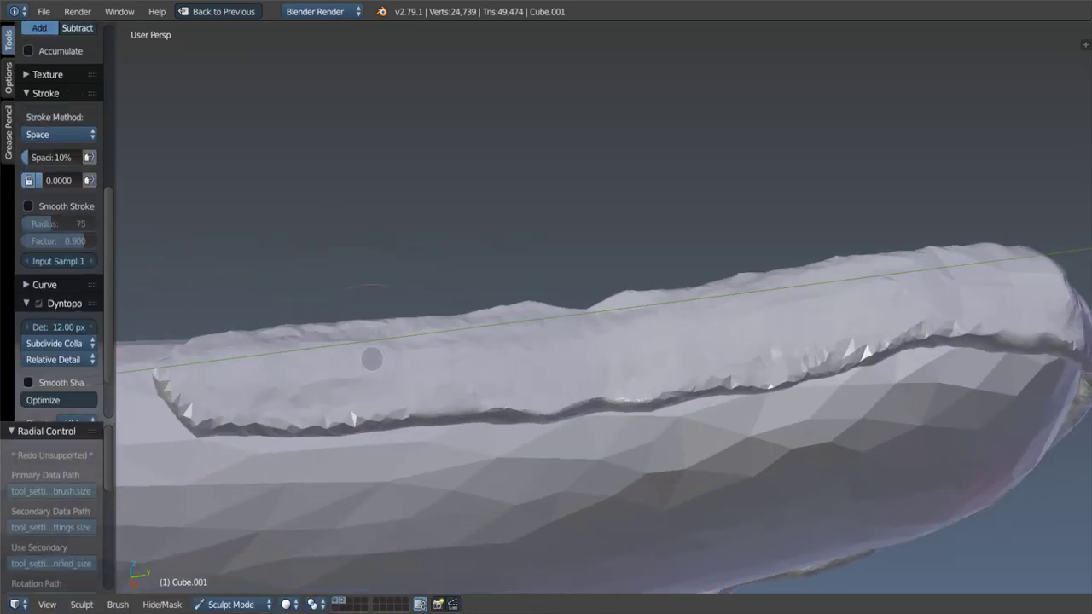
Step: Pull two Snake Hook strokes along the ridge, then zoom and orbit around the tail tip
mouse_move(371, 359)
left_mouse_down()
mouse_move(353, 349)
mouse_move(571, 339)
mouse_move(987, 261)
mouse_move(348, 354)
mouse_move(588, 337)
mouse_move(805, 293)
mouse_move(858, 269)
left_mouse_up()
mouse_move(508, 332)
left_mouse_down()
mouse_move(188, 367)
mouse_move(853, 290)
mouse_move(1023, 255)
left_mouse_up()
scroll(853, 256, "down", 5)
scroll(646, 252, "up", 1)
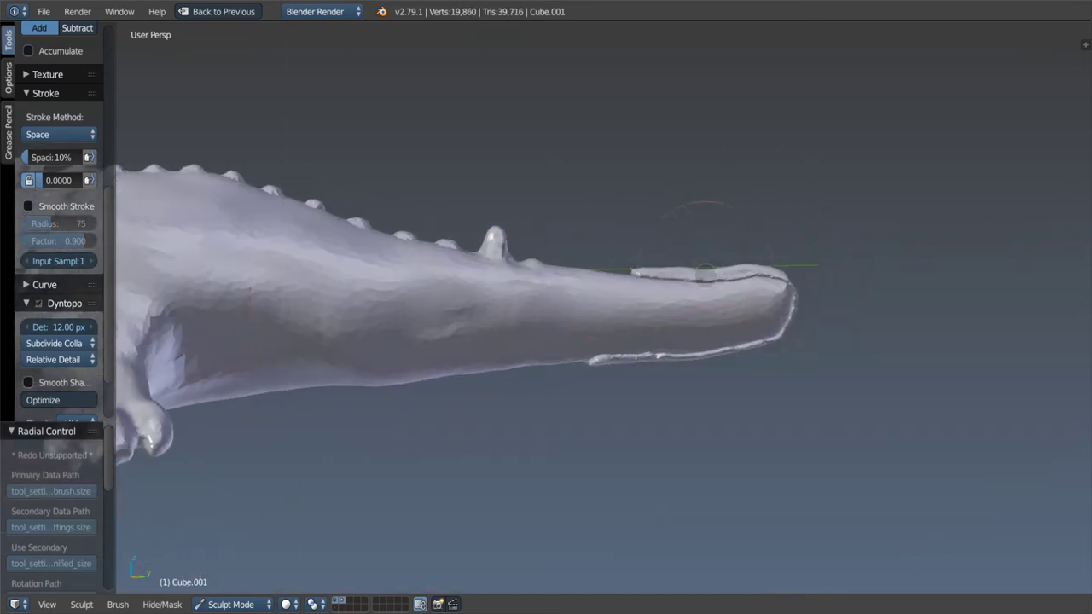
scroll(768, 249, "up", 2)
scroll(751, 251, "up", 1)
scroll(717, 256, "up", 1)
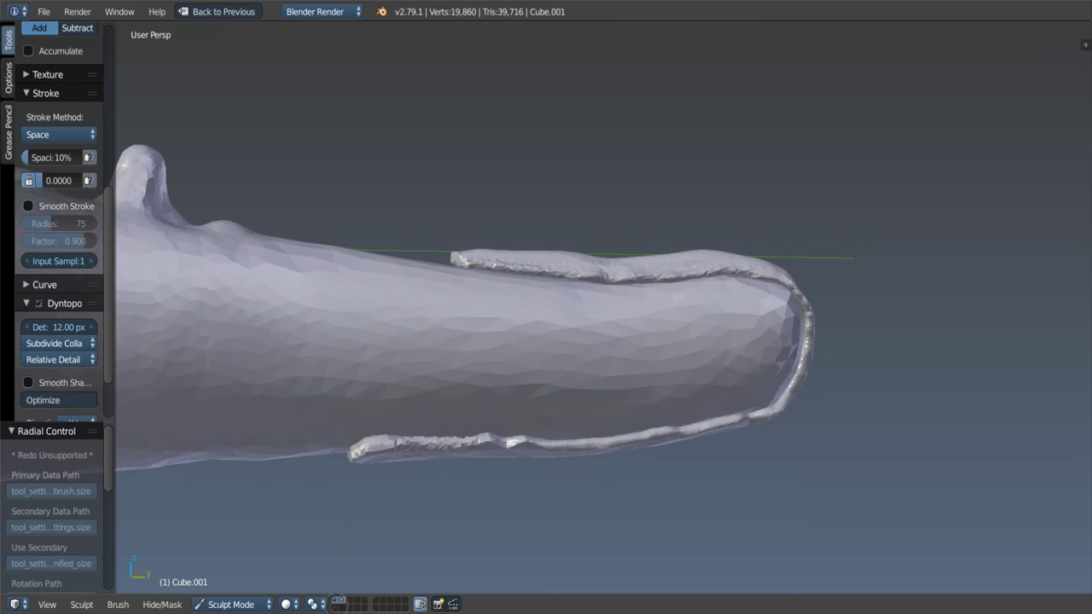
middle_click_drag(432, 377, 546, 355)
Step: Switch to the Mask brush, snap to the right side view, and resize the brush
key("m")
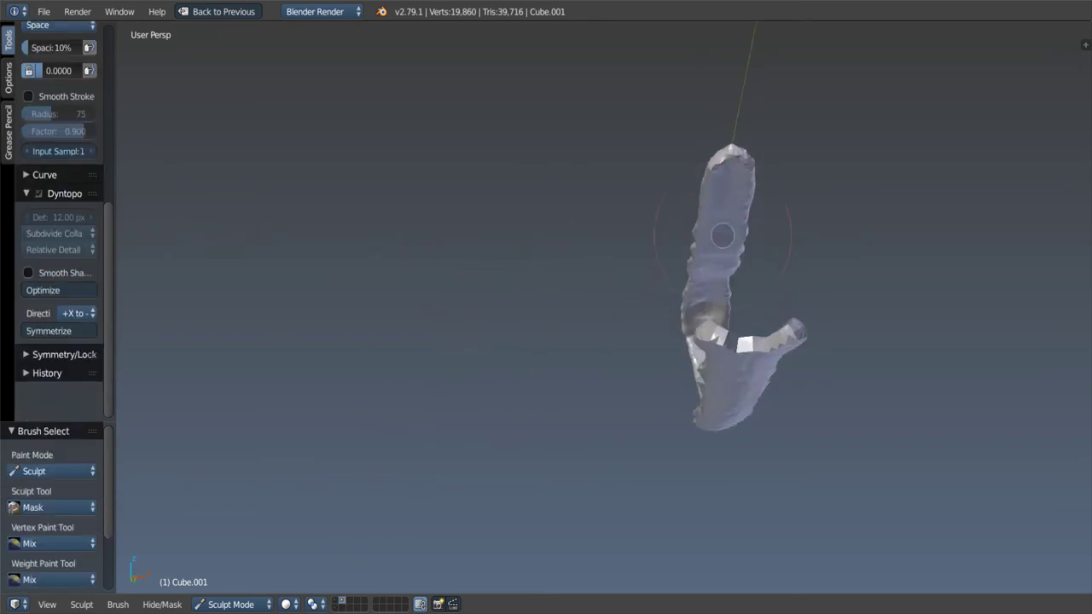
middle_click_drag(717, 277, 698, 226)
key("KP_3")
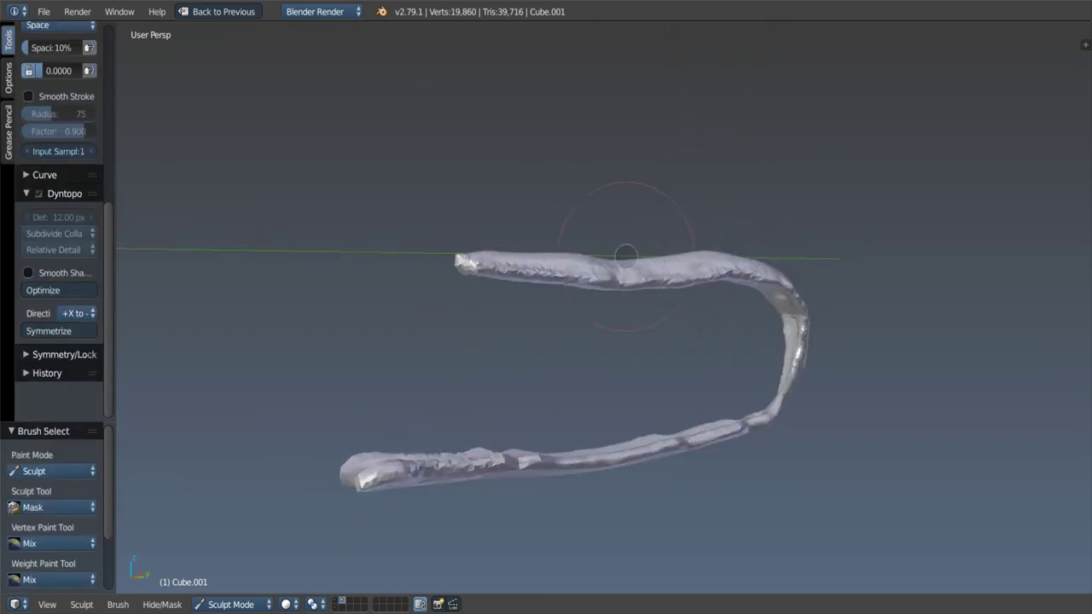
mouse_move(599, 323)
middle_mouse_down()
mouse_move(680, 312)
mouse_move(700, 375)
mouse_move(706, 364)
mouse_move(751, 371)
middle_mouse_up()
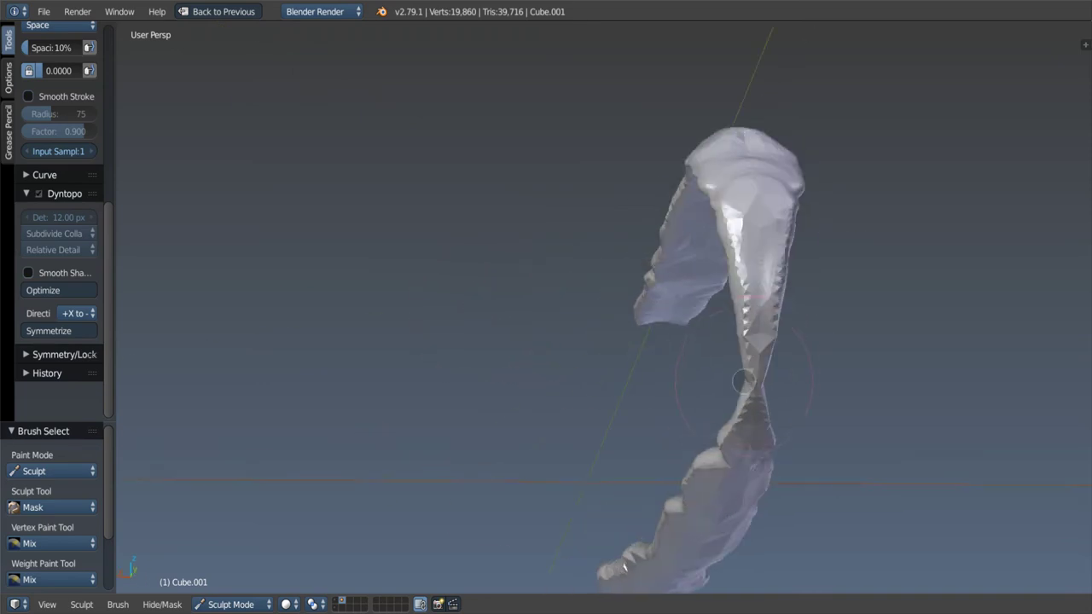
key("f")
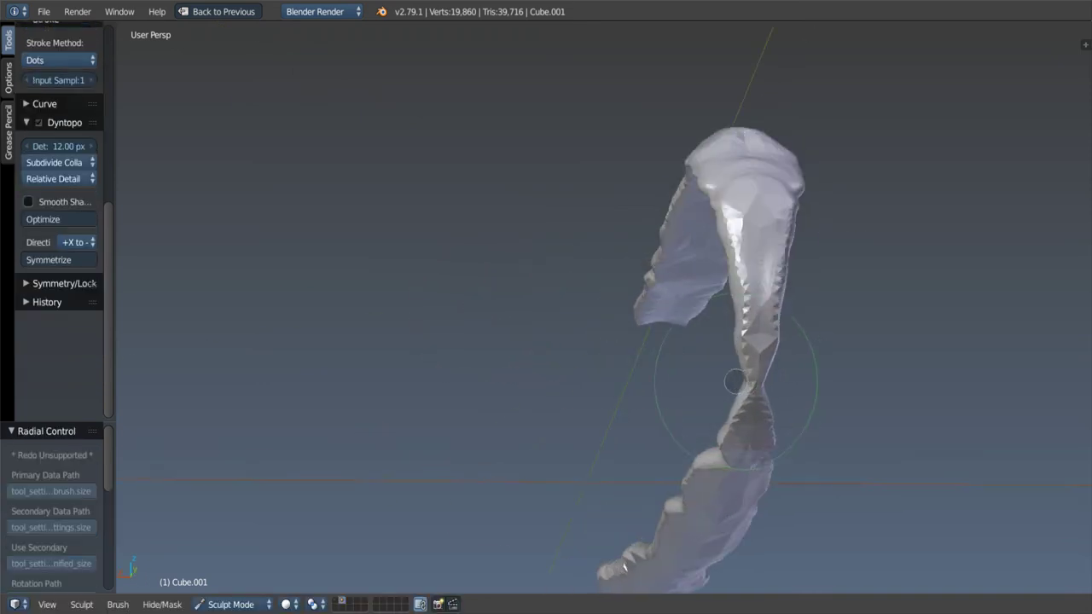
mouse_move(735, 382)
middle_mouse_down()
mouse_move(782, 394)
mouse_move(654, 365)
mouse_move(731, 378)
mouse_move(738, 391)
middle_mouse_up()
left_click(735, 386)
Step: With a smaller Inflate brush, fill out the flap band along its bend and lower stretch
key("i")
key("f")
left_click(707, 366)
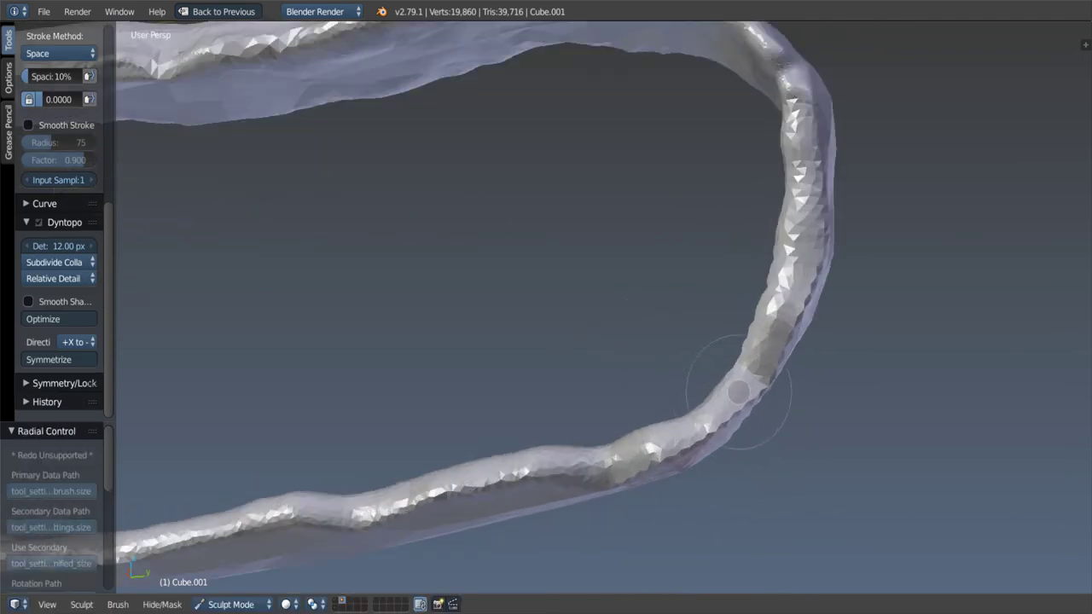
mouse_move(780, 311)
middle_mouse_down()
mouse_move(622, 366)
mouse_move(765, 359)
middle_mouse_up()
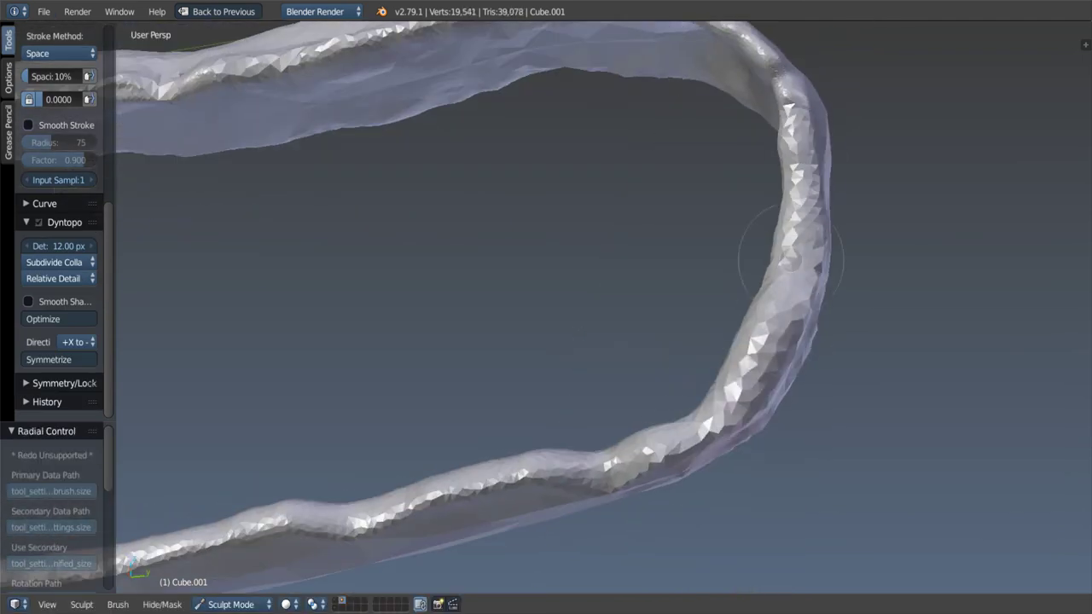
mouse_move(794, 243)
middle_mouse_down()
mouse_move(648, 402)
mouse_move(690, 387)
mouse_move(635, 460)
middle_mouse_up()
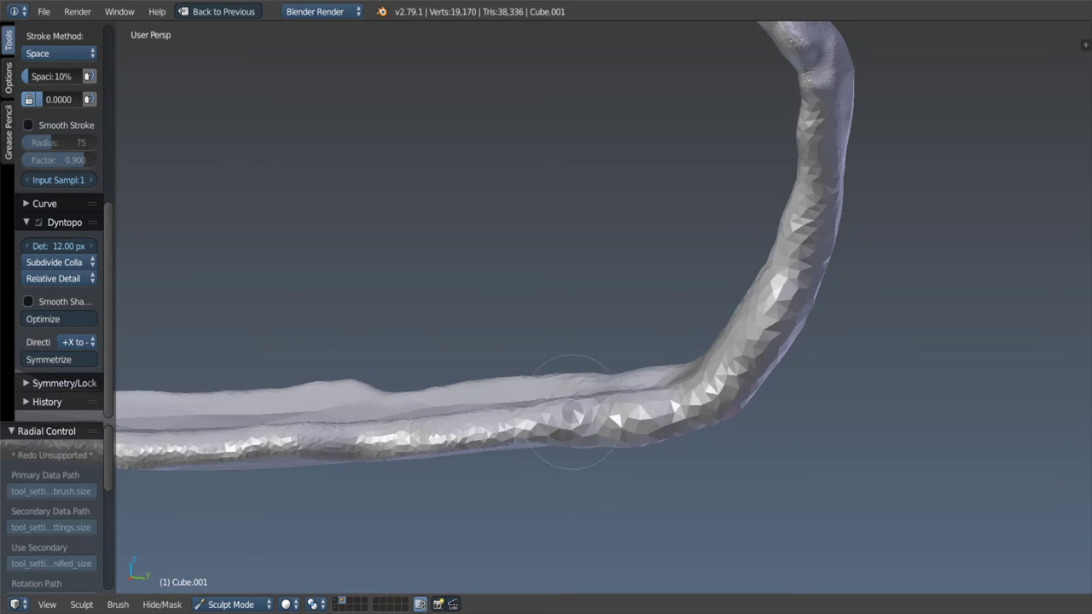
middle_click_drag(572, 414, 624, 435)
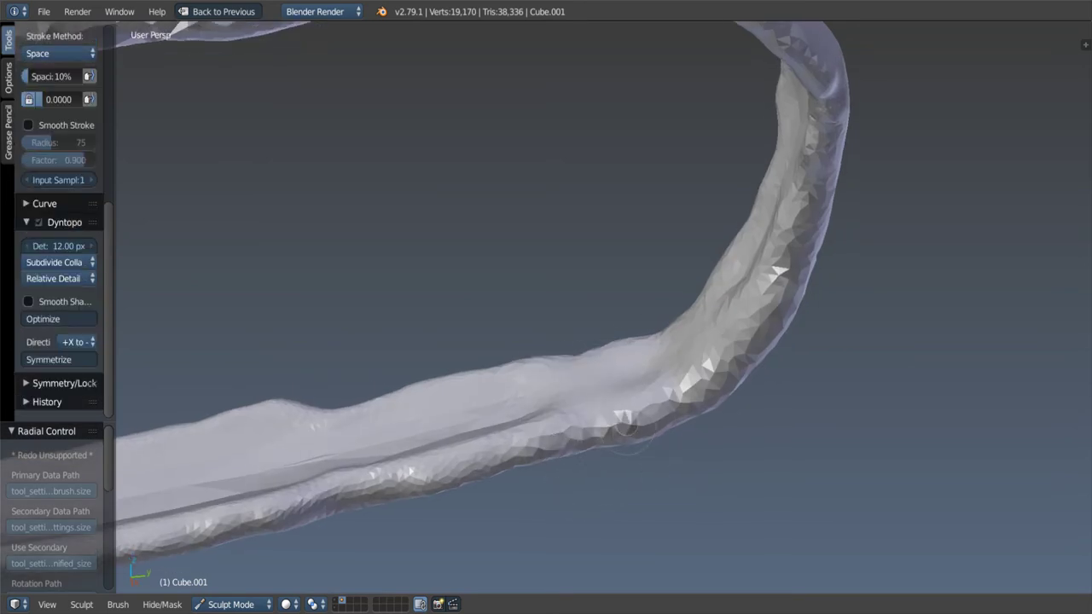
middle_click_drag(612, 452, 602, 450)
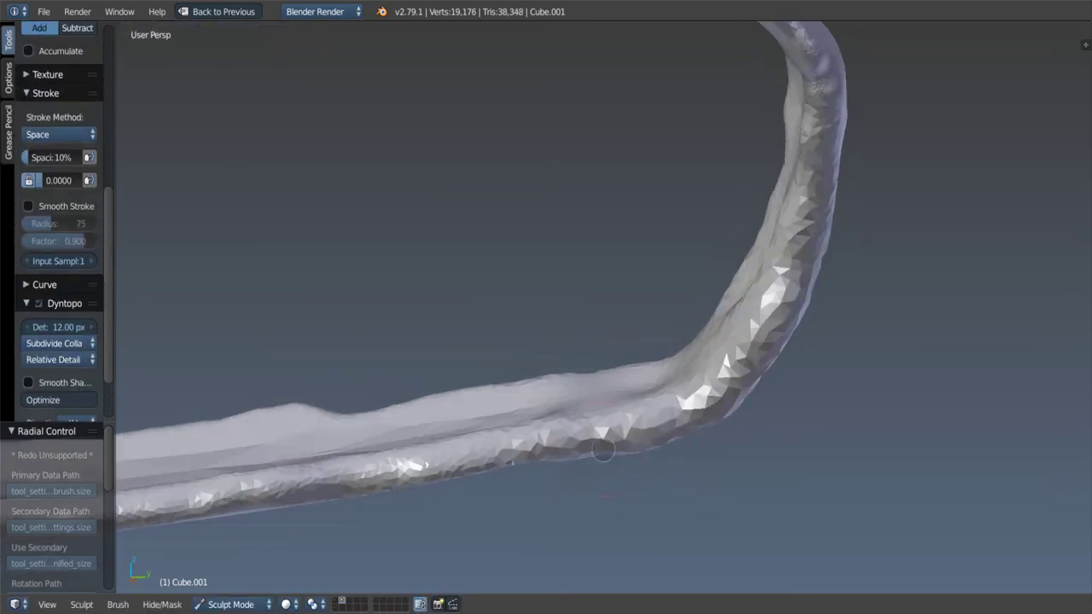
middle_click_drag(787, 313, 737, 365)
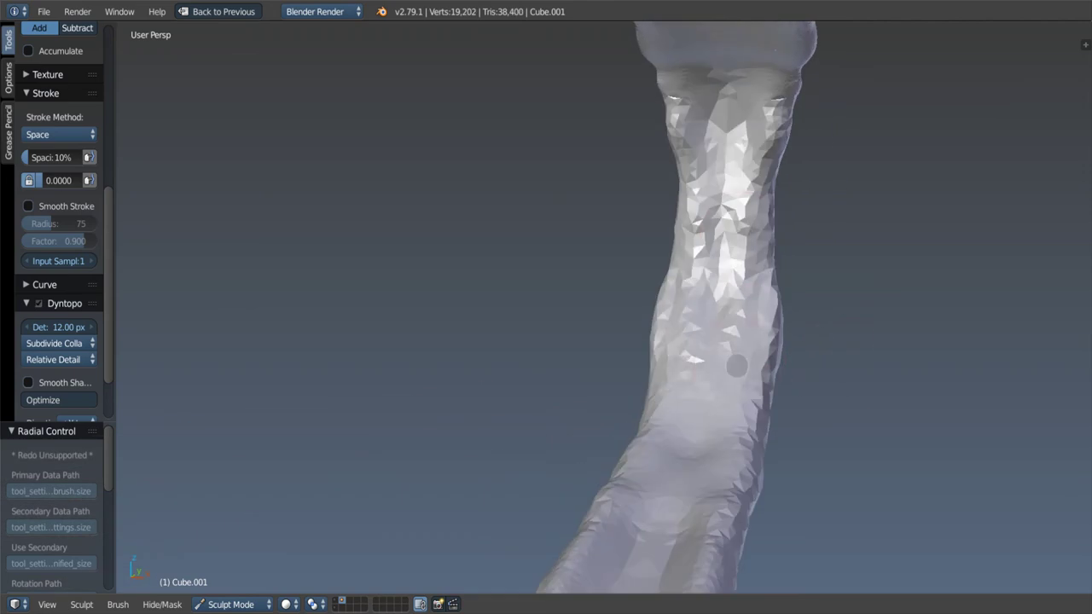
mouse_move(736, 436)
middle_mouse_down()
mouse_move(679, 418)
mouse_move(639, 361)
mouse_move(671, 378)
mouse_move(710, 335)
middle_mouse_up()
Step: Switch to the Mask brush, paint a trial mask on the vertical section, then clear it
key("m")
scroll(698, 365, "up", 5)
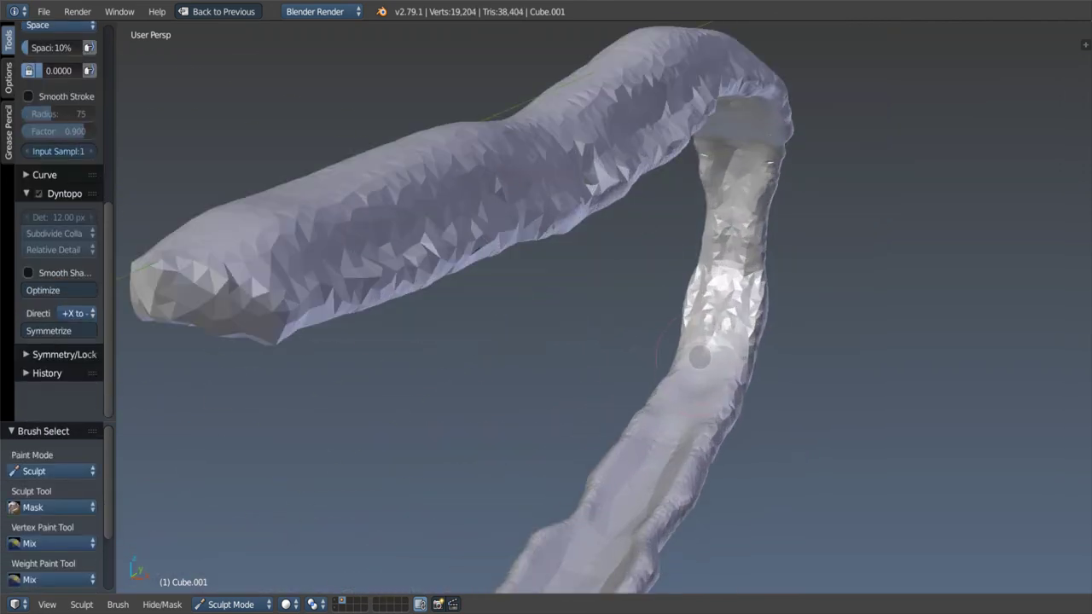
scroll(59, 255, "up", 2)
scroll(60, 256, "up", 3)
scroll(59, 256, "up", 2)
scroll(60, 256, "down", 1)
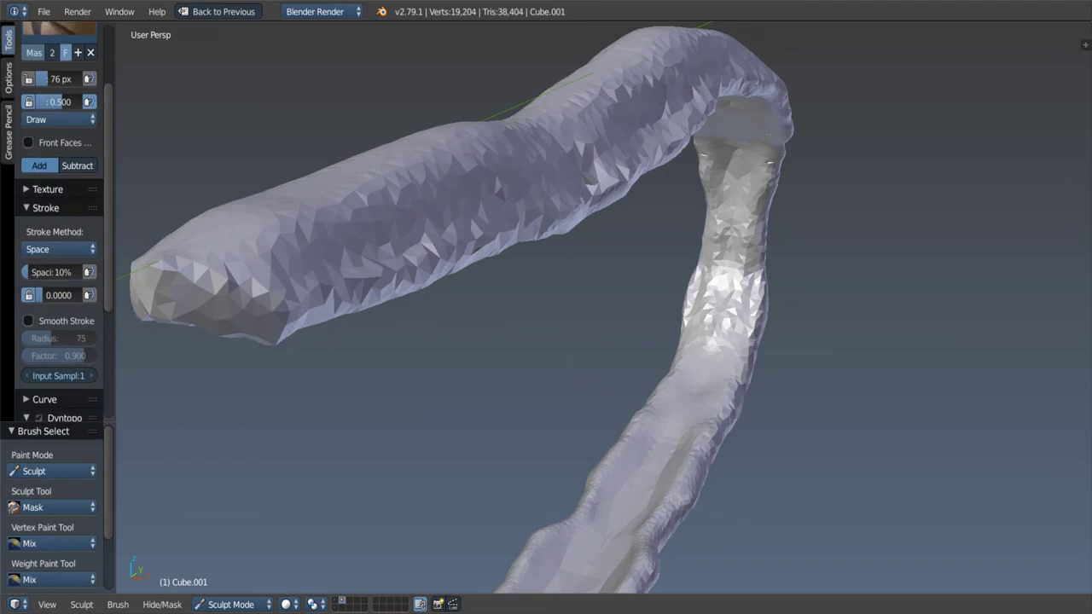
mouse_move(682, 341)
middle_mouse_down()
mouse_move(708, 324)
mouse_move(704, 358)
middle_mouse_up()
left_click_drag(700, 383, 719, 256)
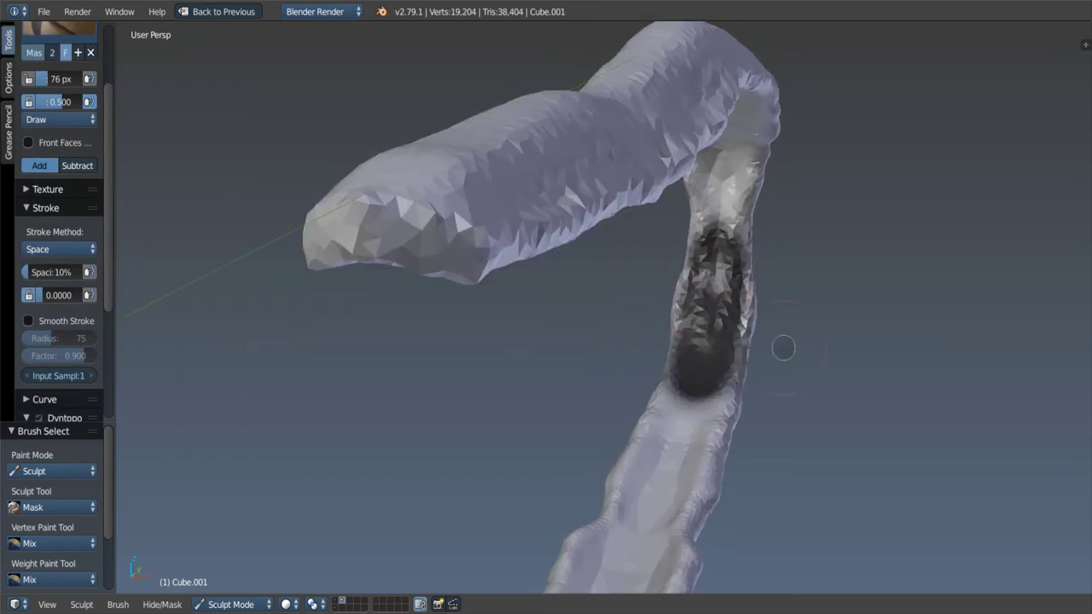
mouse_move(784, 347)
middle_mouse_down()
mouse_move(518, 280)
mouse_move(706, 333)
mouse_move(668, 320)
middle_mouse_up()
key("alt+m")
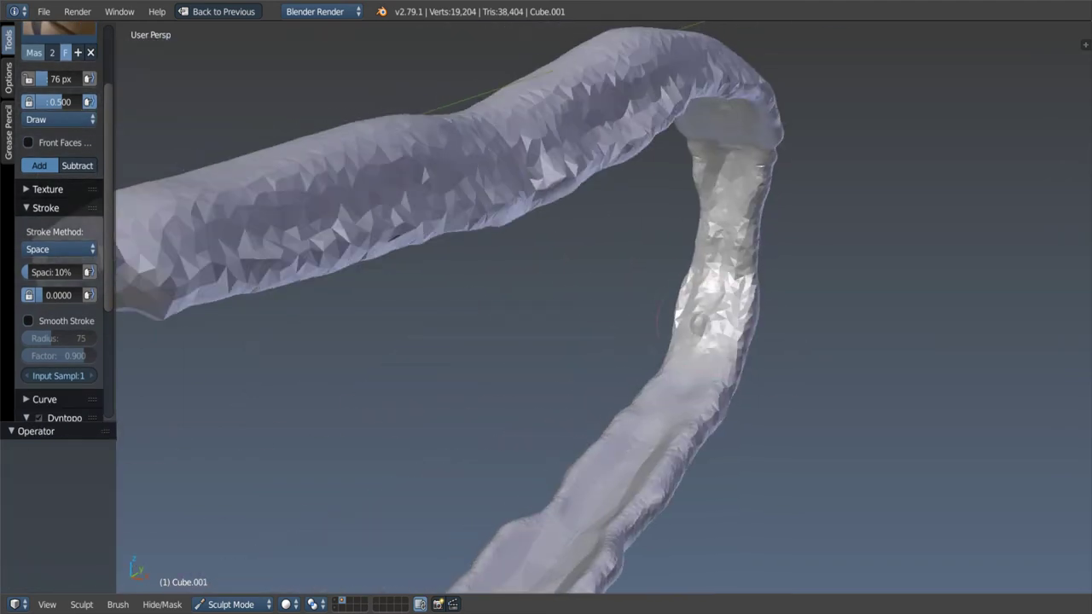
Step: Mask the vertical band and the lower arm of the U-shaped band to its tip
mouse_move(722, 177)
left_mouse_down()
mouse_move(648, 426)
mouse_move(536, 568)
mouse_move(601, 462)
left_mouse_up()
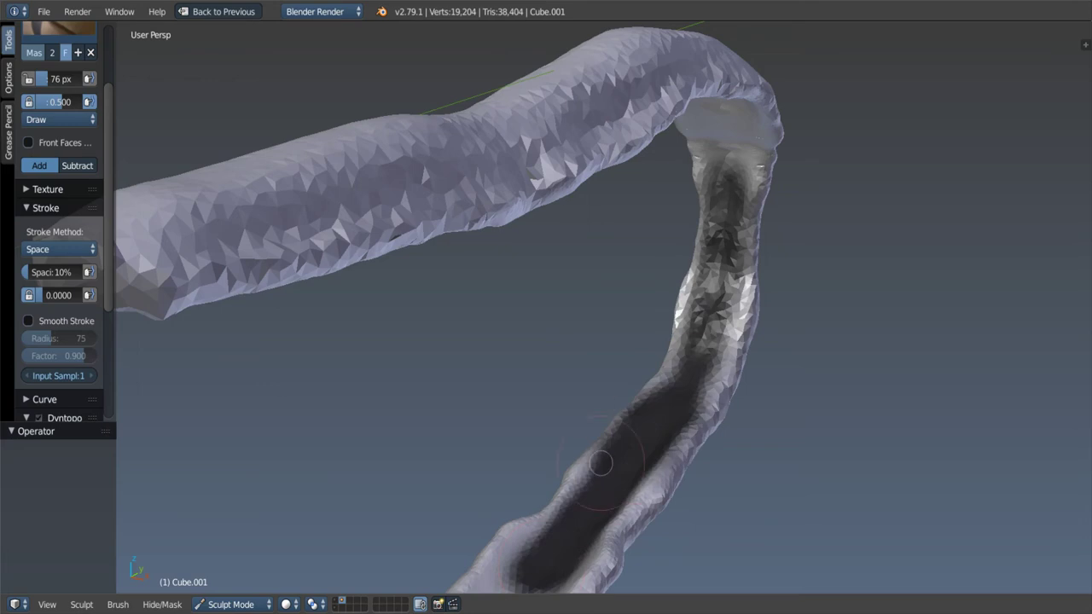
left_click_drag(481, 574, 686, 355)
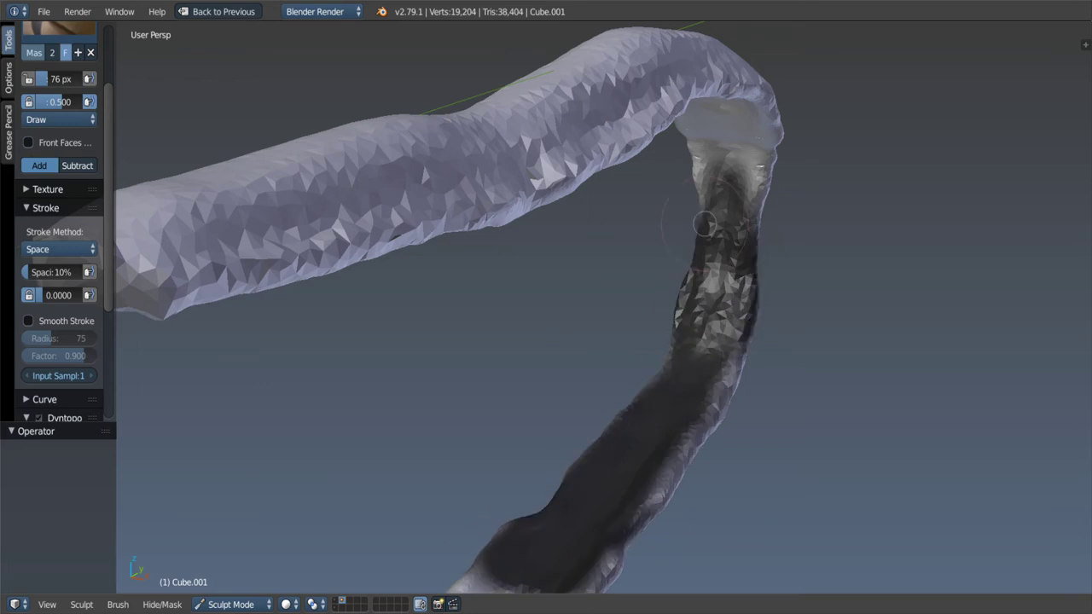
mouse_move(743, 202)
middle_mouse_down()
mouse_move(602, 258)
mouse_move(514, 195)
mouse_move(656, 352)
middle_mouse_up()
scroll(657, 352, "up", 3)
mouse_move(654, 302)
middle_mouse_down()
mouse_move(648, 273)
mouse_move(648, 307)
mouse_move(709, 322)
middle_mouse_up()
mouse_move(628, 330)
left_mouse_down()
mouse_move(298, 369)
mouse_move(371, 355)
left_mouse_up()
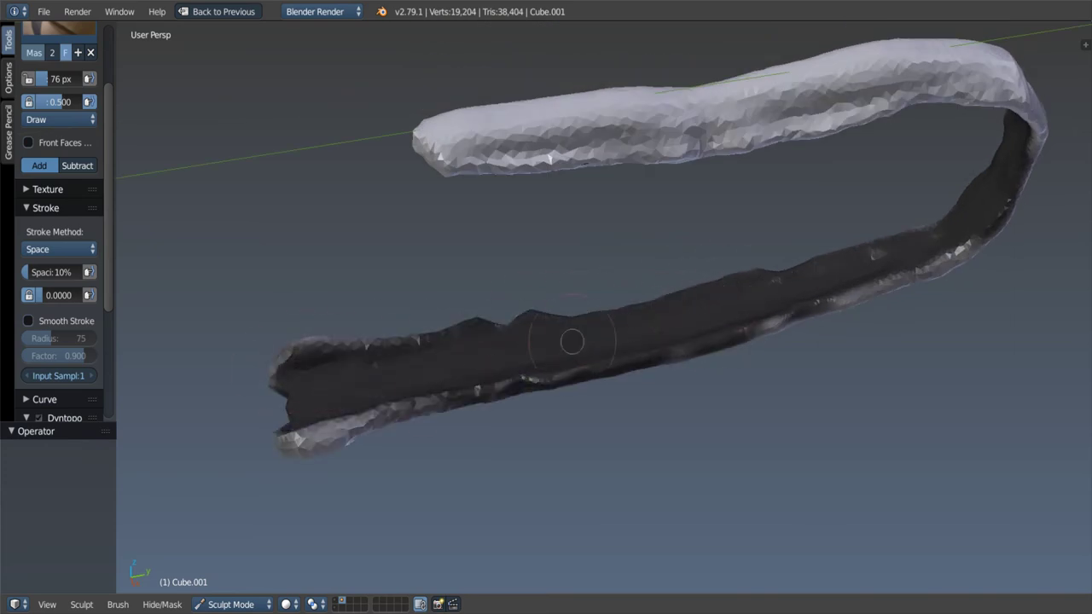
Step: Paint mask along the strip's lower strand up to its left end
middle_click_drag(743, 339, 638, 151)
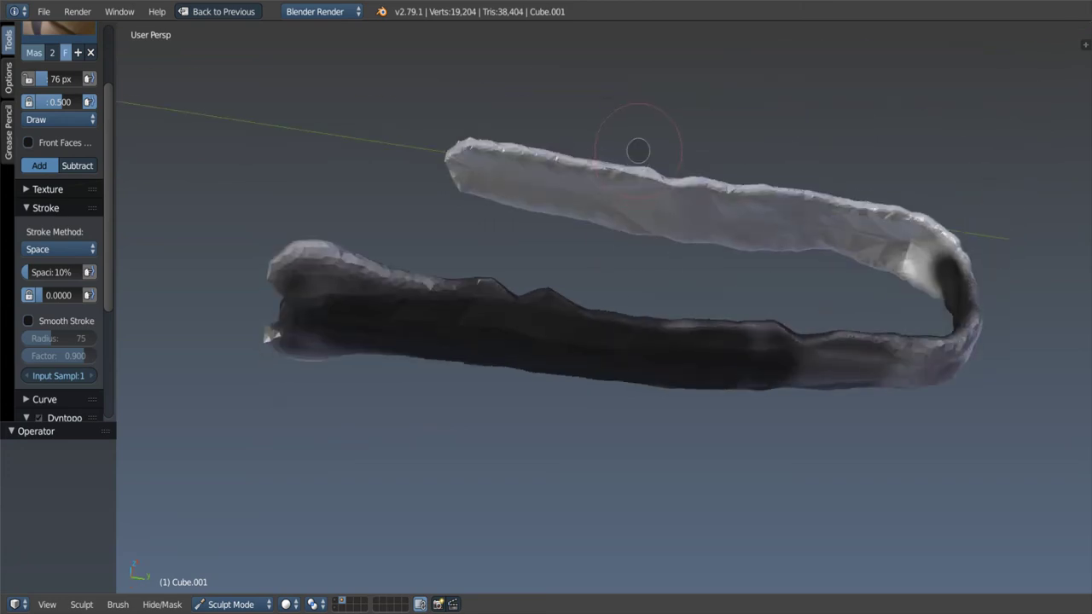
mouse_move(635, 261)
middle_mouse_down()
mouse_move(650, 305)
mouse_move(536, 341)
middle_mouse_up()
scroll(537, 341, "up", 3)
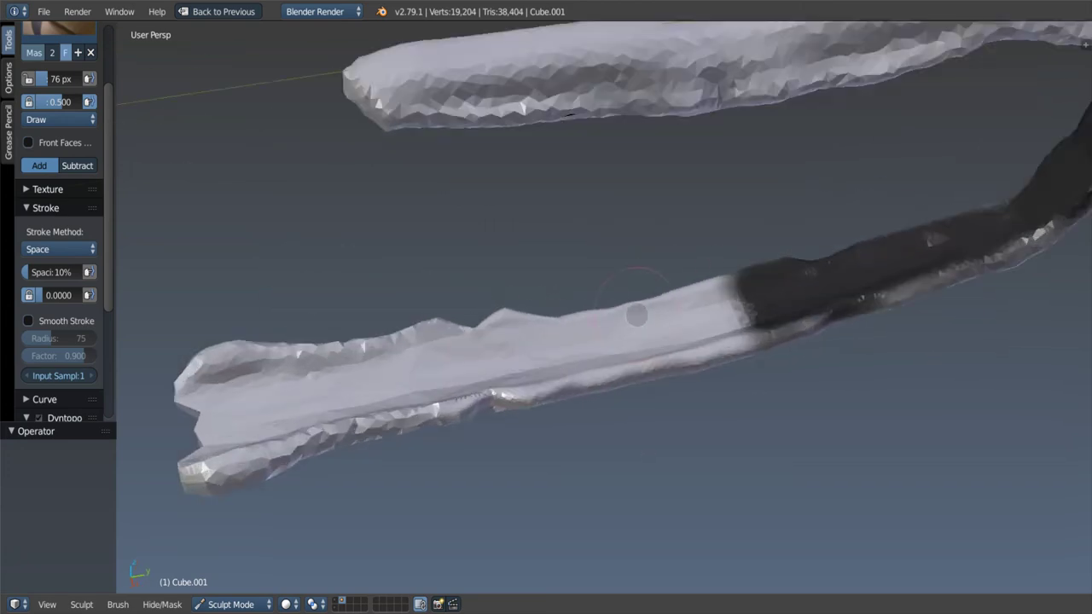
scroll(636, 315, "up", 3)
left_click_drag(698, 333, 461, 376)
mouse_move(461, 375)
middle_mouse_down()
mouse_move(238, 438)
mouse_move(334, 224)
mouse_move(487, 348)
middle_mouse_up()
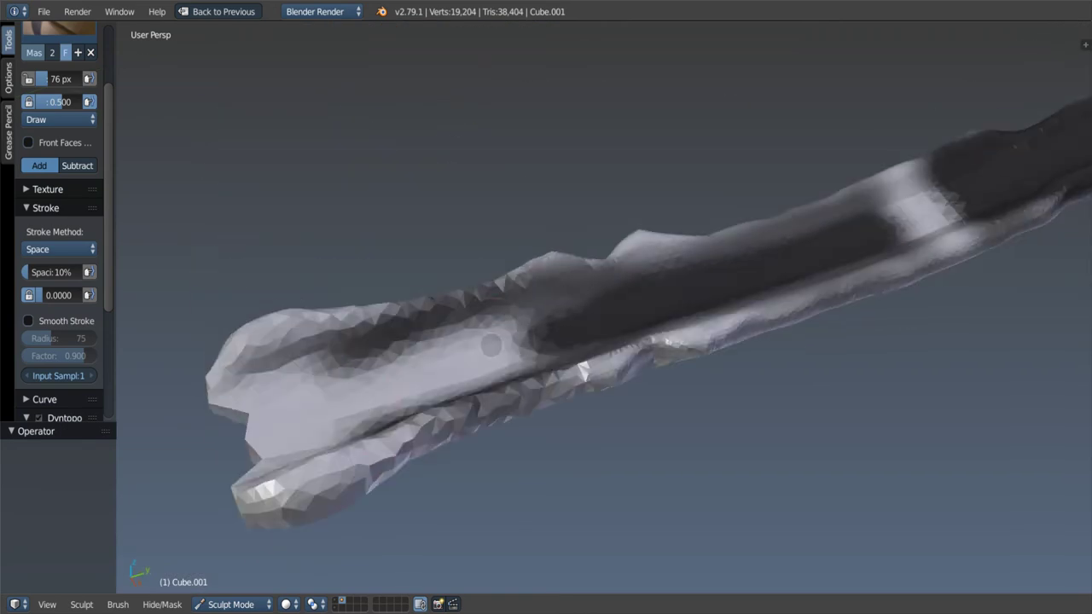
mouse_move(487, 348)
left_mouse_down()
mouse_move(278, 378)
mouse_move(290, 427)
mouse_move(629, 264)
mouse_move(957, 176)
left_mouse_up()
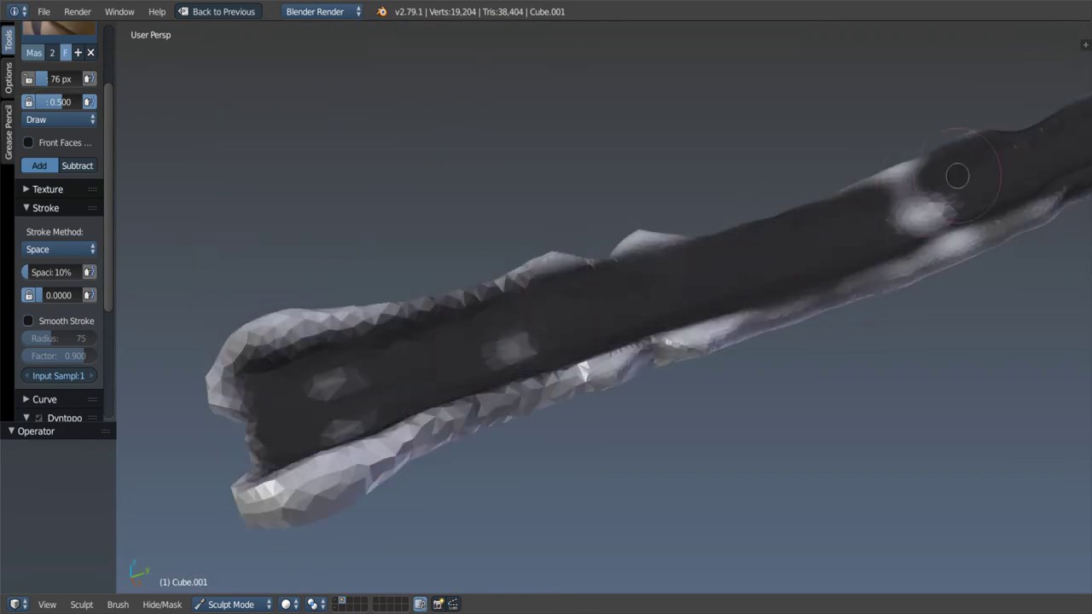
middle_click_drag(592, 310, 546, 132)
Step: Erase part of the mask along the curved strip, then frame the whole strip
scroll(725, 241, "up", 3)
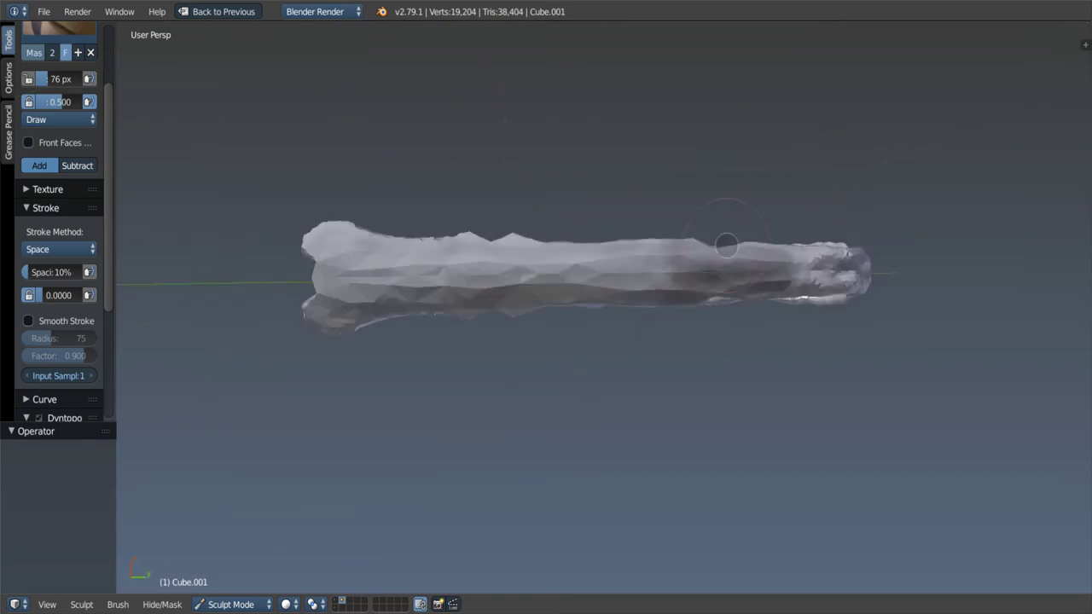
scroll(614, 332, "up", 3)
mouse_move(770, 331)
left_mouse_down("ctrl")
mouse_move(814, 285)
mouse_move(626, 378)
mouse_move(914, 287)
mouse_move(542, 252)
left_mouse_up("ctrl")
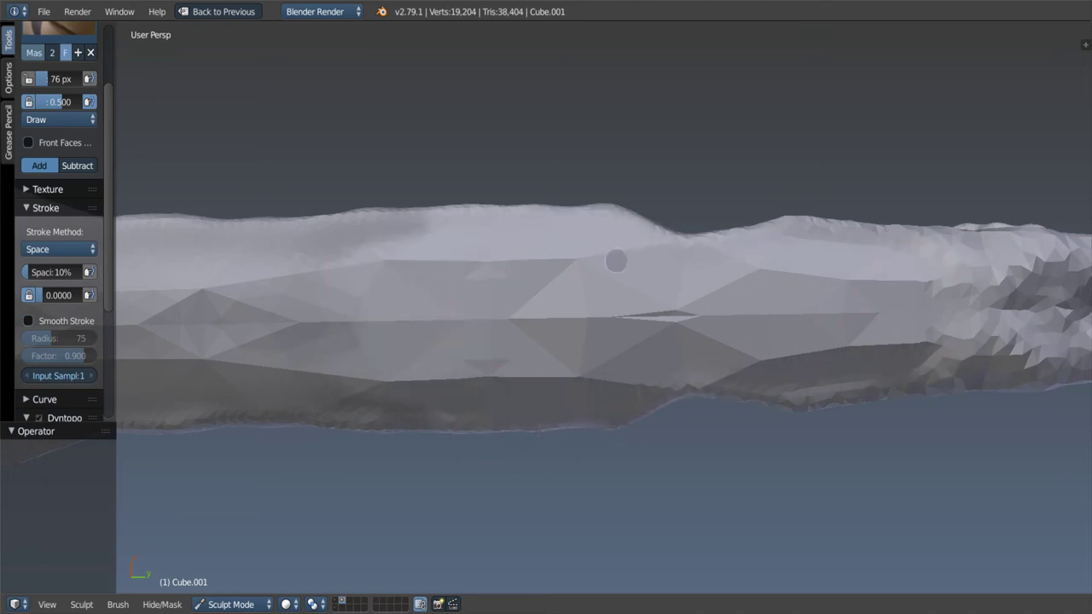
scroll(431, 356, "up", 2)
scroll(483, 310, "down", 4)
scroll(639, 319, "up", 2)
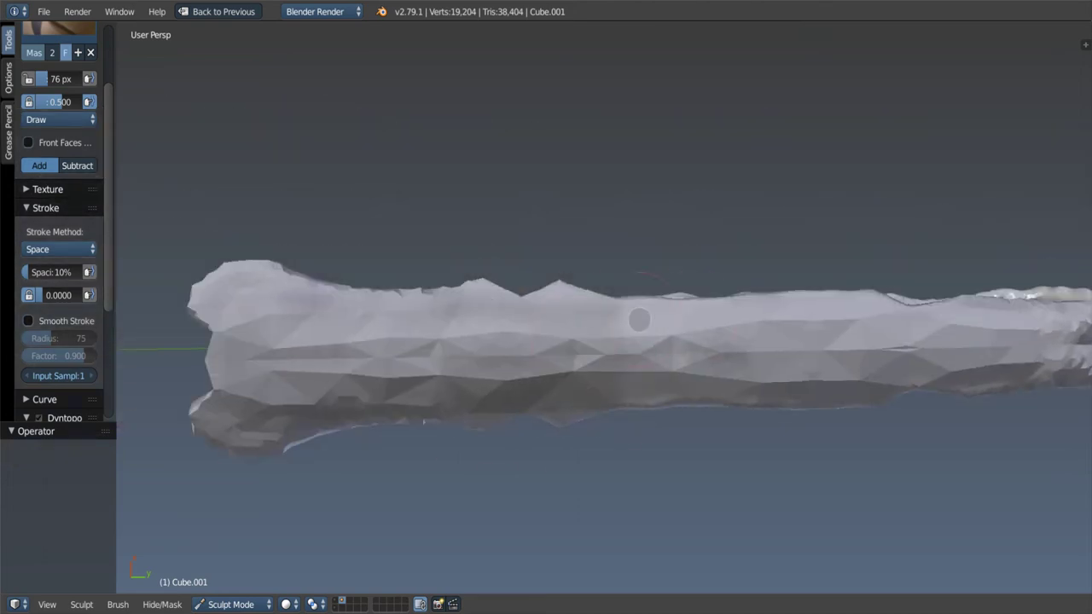
mouse_move(285, 319)
middle_mouse_down()
mouse_move(500, 410)
mouse_move(566, 316)
mouse_move(719, 274)
mouse_move(656, 192)
mouse_move(700, 361)
mouse_move(666, 253)
mouse_move(601, 165)
middle_mouse_up()
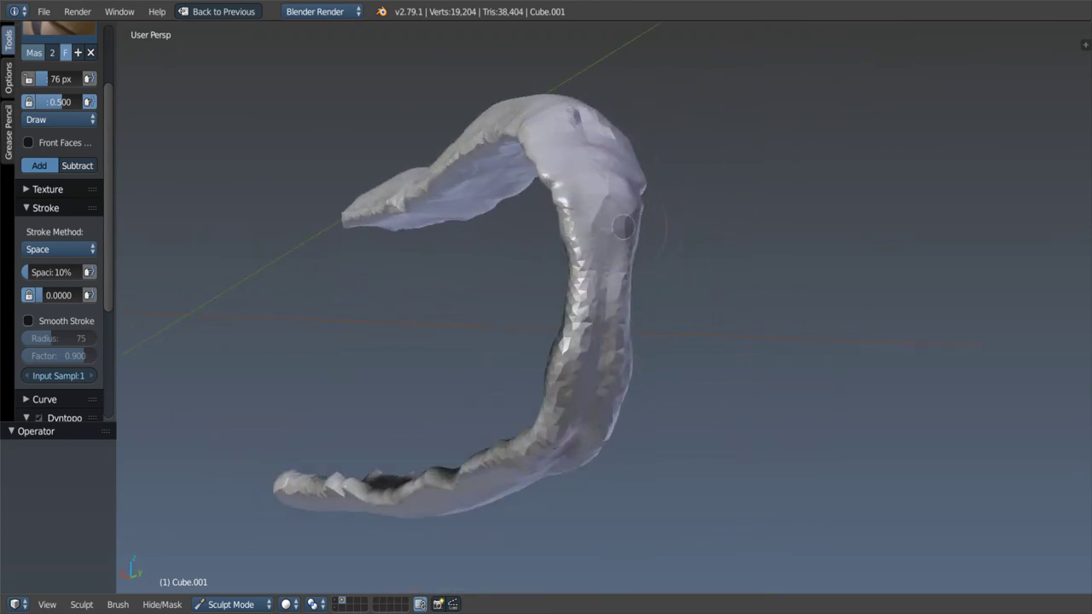
scroll(624, 226, "up", 4)
mouse_move(657, 200)
middle_mouse_down()
mouse_move(615, 263)
mouse_move(610, 316)
middle_mouse_up()
Step: Repaint the mask around the strip's bend and up its other arm toward the end
key("c")
key("m")
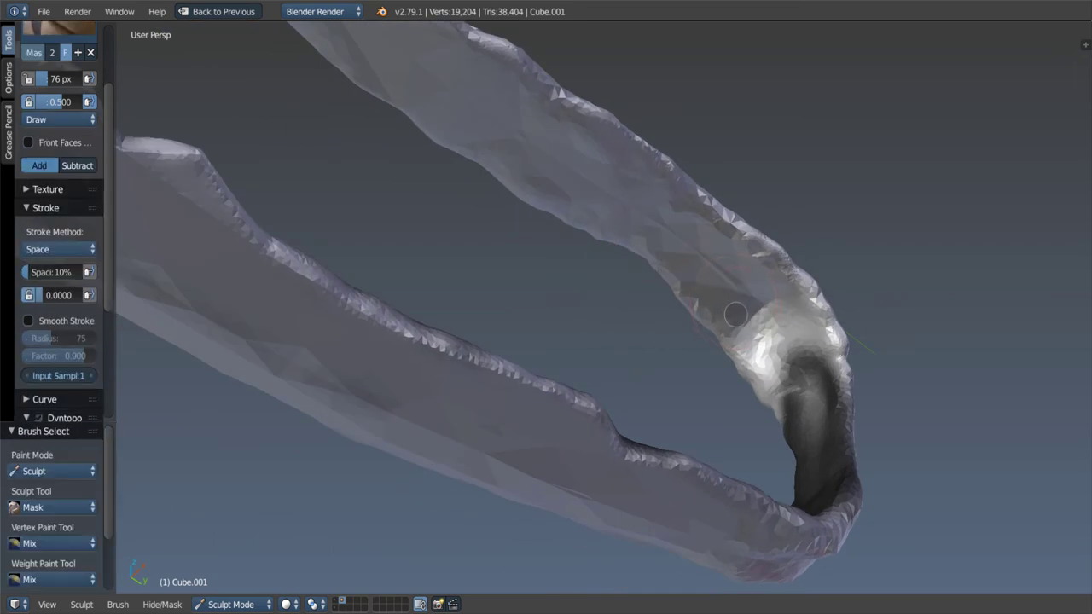
middle_click_drag(714, 280, 721, 274)
left_click_drag(721, 274, 546, 128)
middle_click_drag(546, 128, 606, 204)
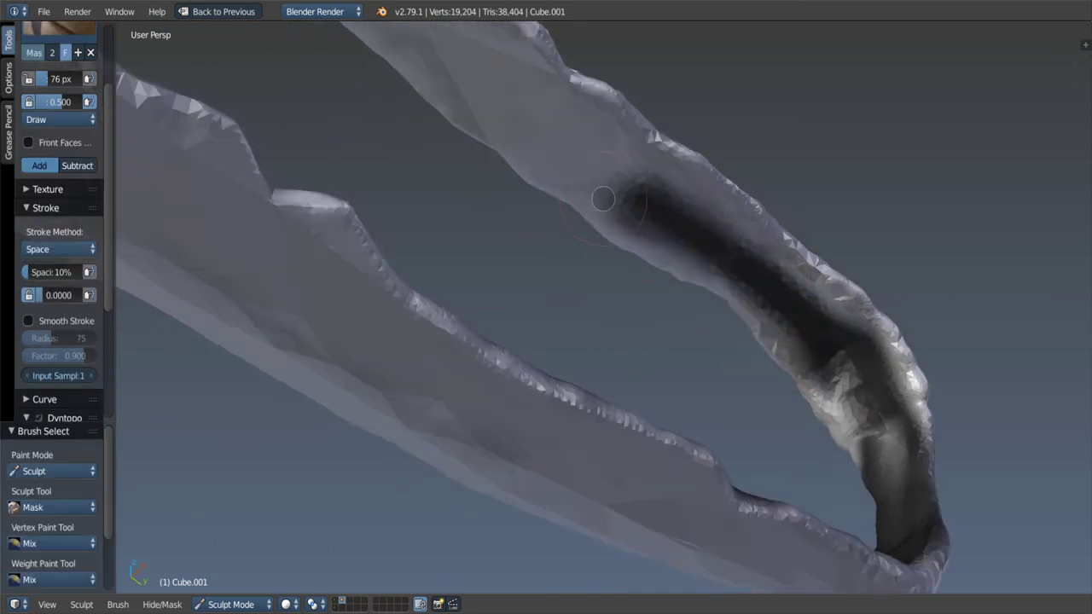
mouse_move(606, 205)
left_mouse_down()
mouse_move(592, 154)
mouse_move(546, 111)
left_mouse_up()
mouse_move(546, 111)
middle_mouse_down()
mouse_move(616, 189)
mouse_move(782, 324)
middle_mouse_up()
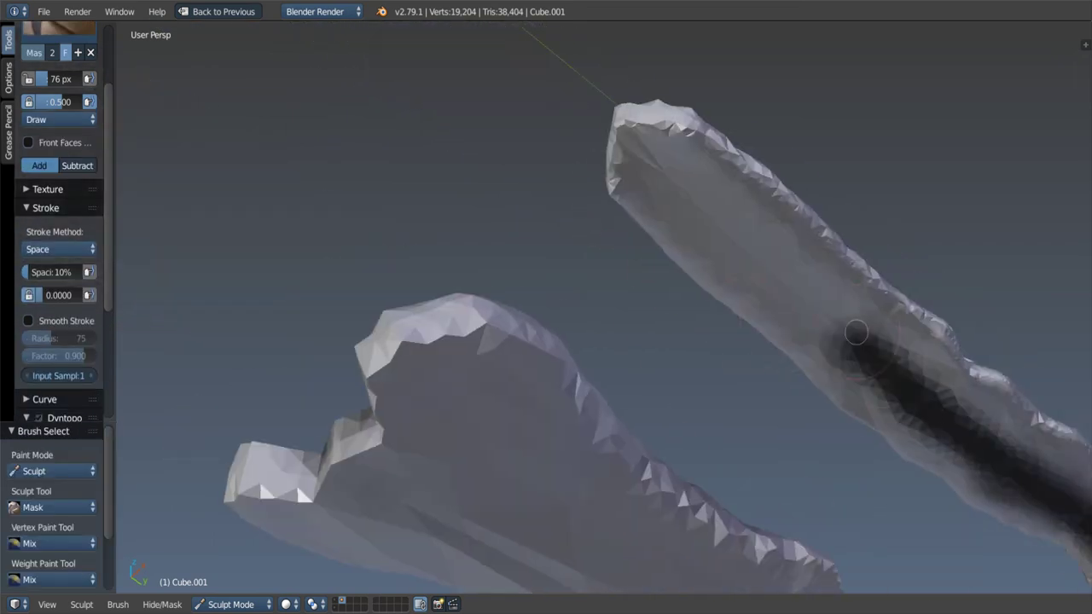
left_click_drag(856, 333, 690, 188)
scroll(764, 367, "down", 6)
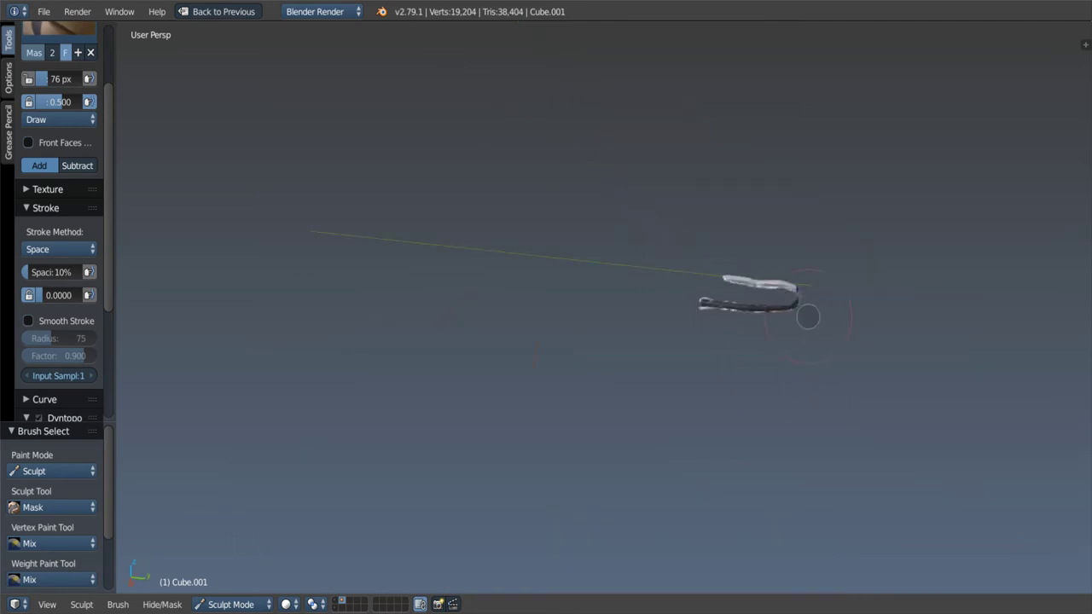
scroll(766, 334, "up", 3)
scroll(736, 168, "up", 3)
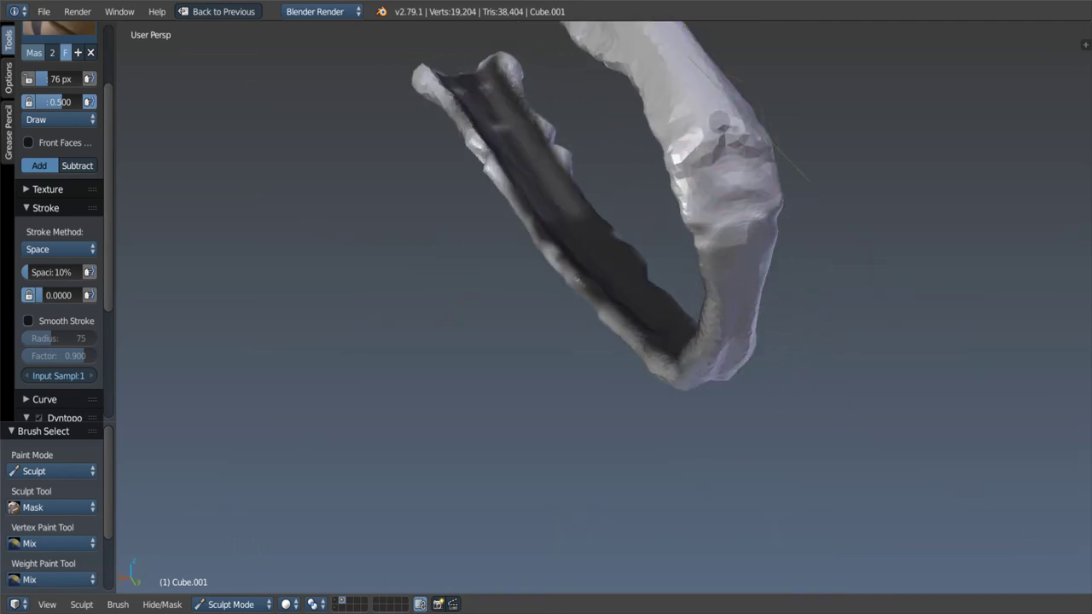
Step: Cycle through the Inflate and Mask brushes and settle on the Nudge brush
mouse_move(719, 122)
middle_mouse_down()
mouse_move(858, 163)
mouse_move(693, 165)
mouse_move(717, 184)
mouse_move(780, 117)
mouse_move(701, 169)
mouse_move(682, 213)
mouse_move(623, 195)
mouse_move(677, 200)
mouse_move(670, 187)
mouse_move(589, 182)
middle_mouse_up()
key("i")
key("m")
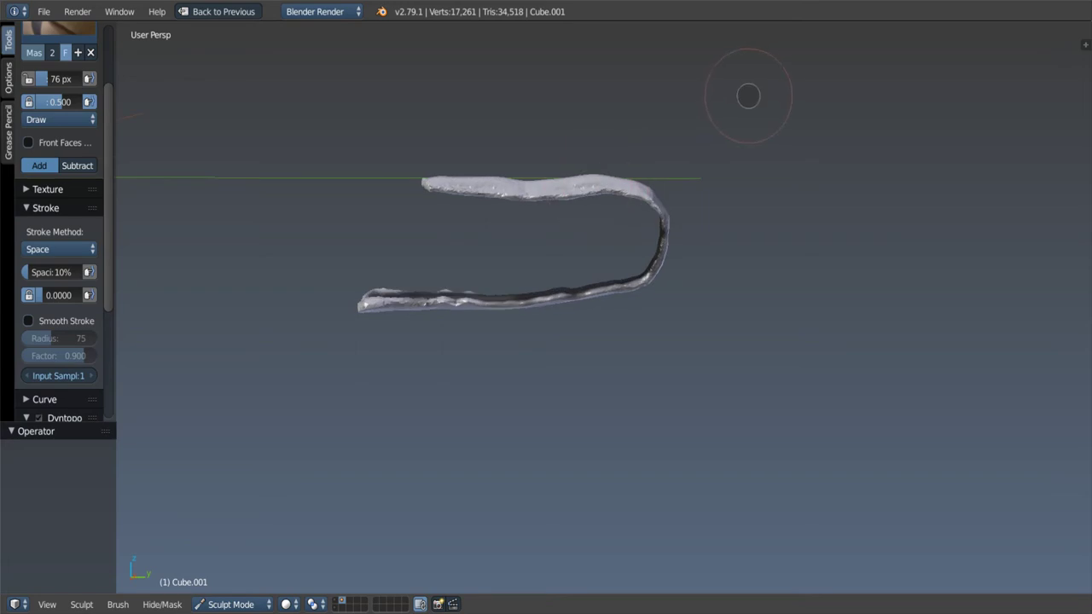
key("2")
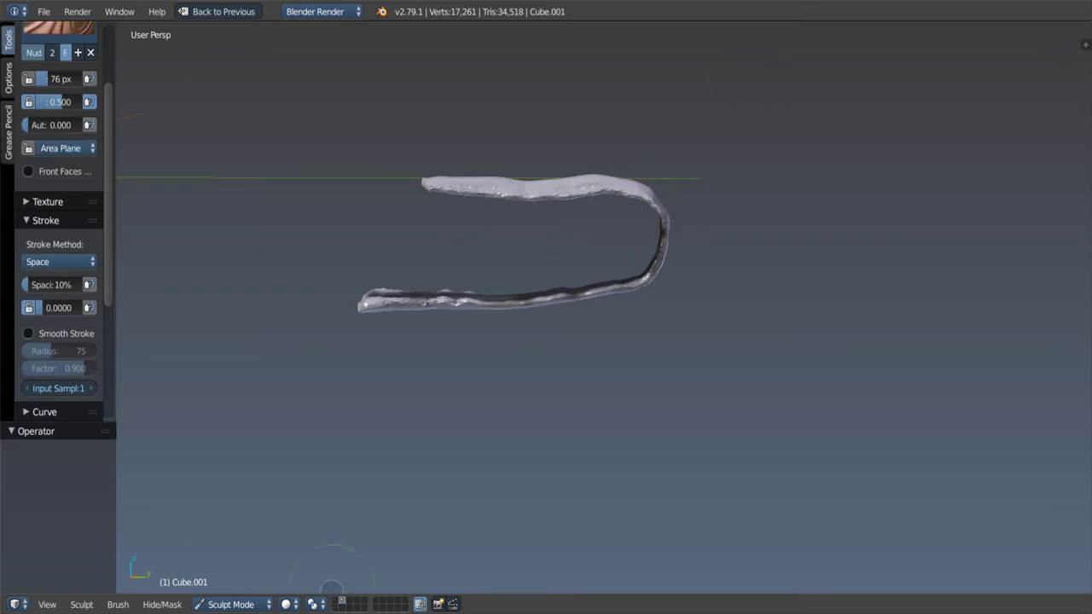
Step: Unhide the rest of the seal's body and view the tail from the front
key("alt+h")
key("KP_1")
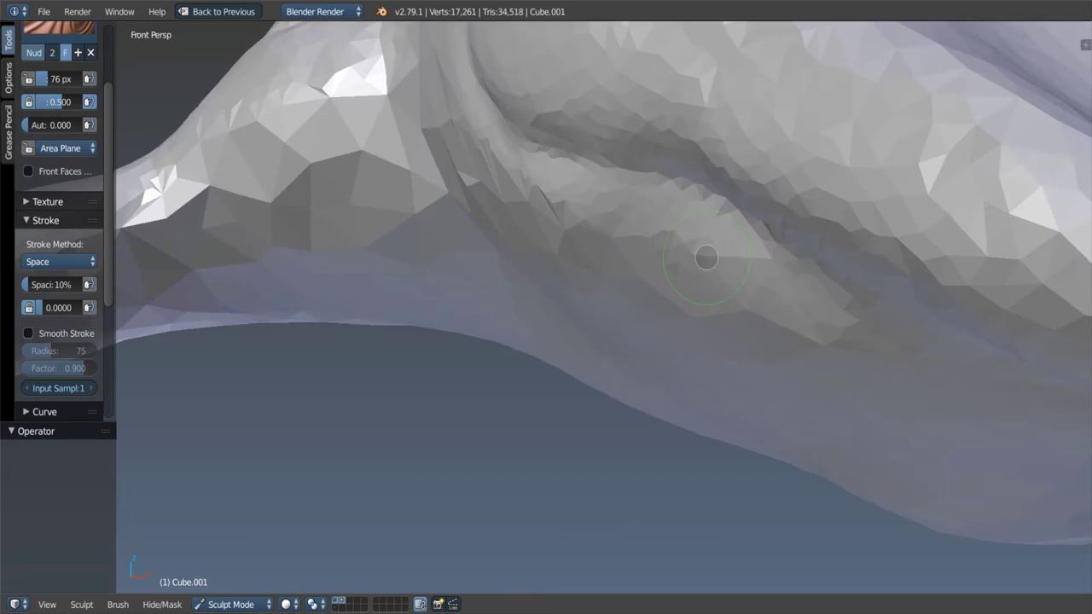
scroll(804, 128, "down", 10)
middle_click_drag(805, 128, 719, 146)
Step: Choose the Snake Hook brush with a 136 px radius
scroll(719, 146, "up", 3)
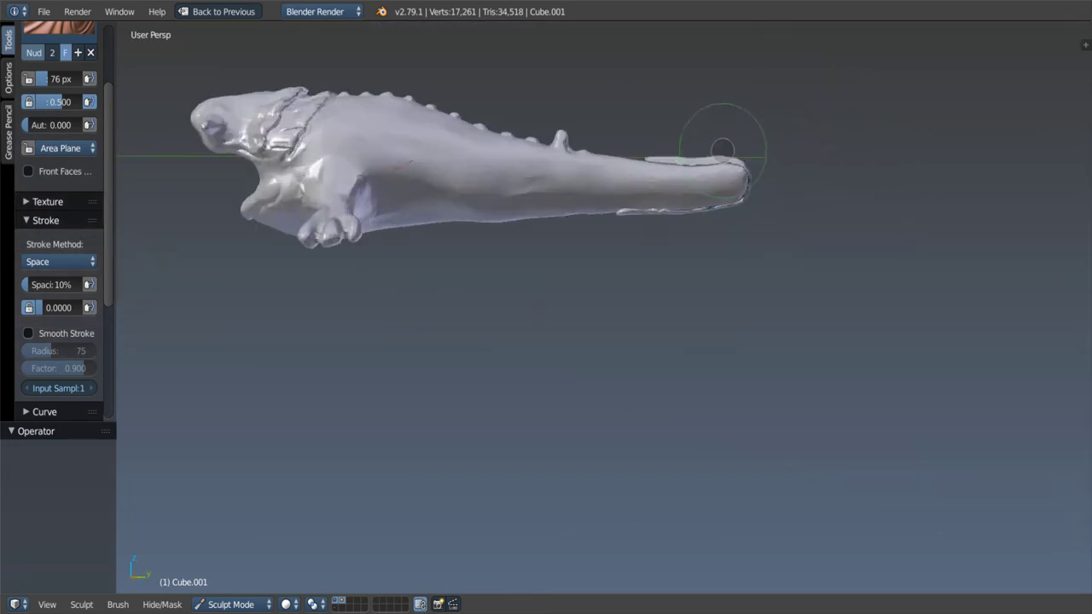
scroll(719, 136, "up", 4)
scroll(719, 136, "up", 1, "ctrl")
key("k")
key("f")
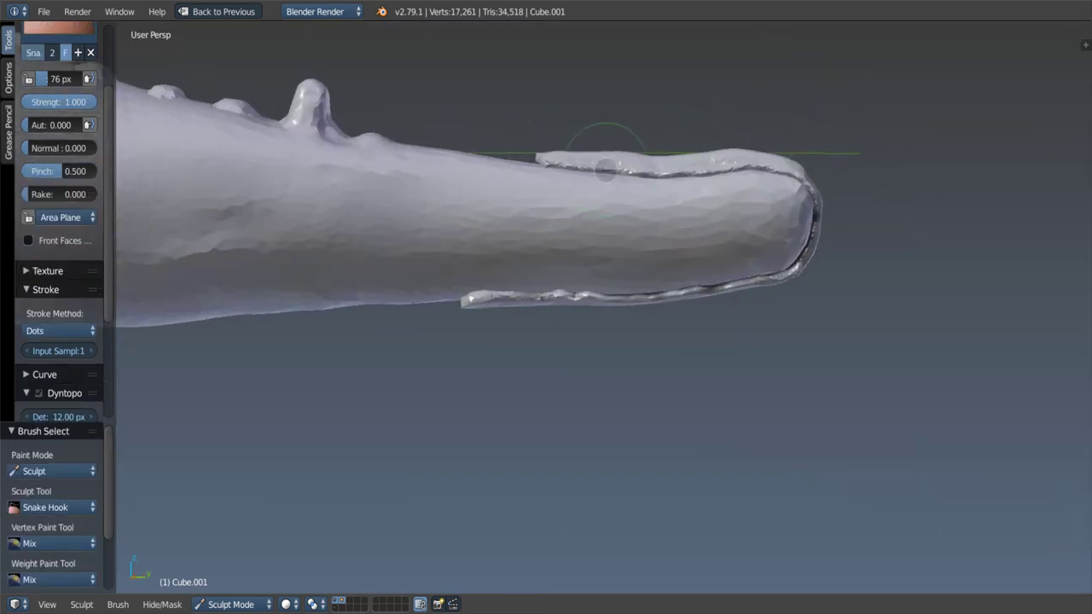
left_click(610, 158)
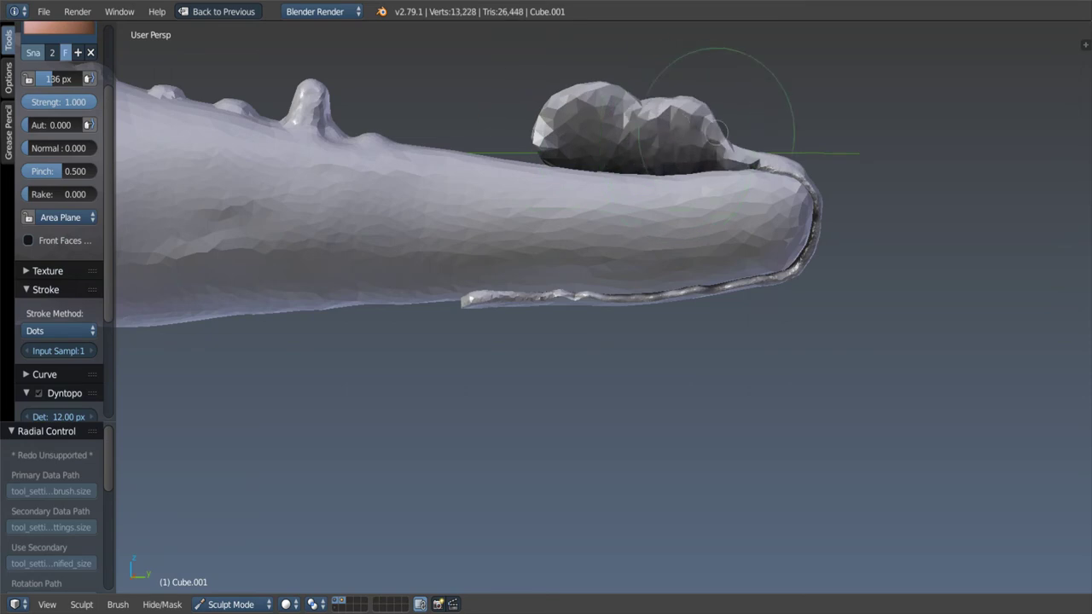
Step: Try a pull on the upper flap near the tail tip, then undo the lumpy result
mouse_move(719, 129)
middle_mouse_down()
mouse_move(590, 172)
mouse_move(571, 122)
middle_mouse_up()
left_click_drag(571, 122, 608, 133)
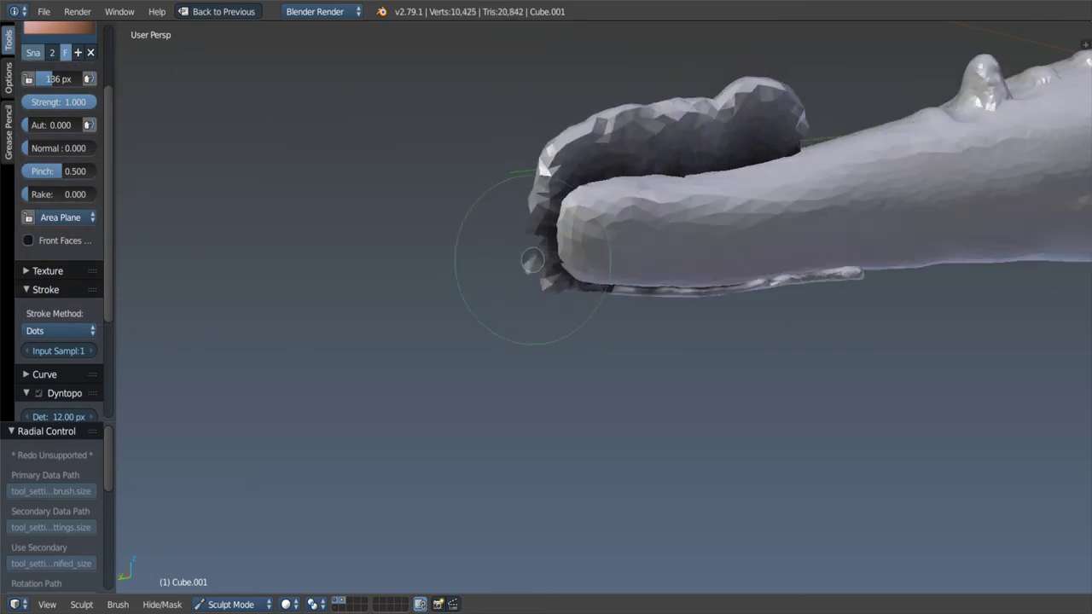
key("ctrl+z")
key("ctrl+z")
key("ctrl+z")
mouse_move(538, 246)
middle_mouse_down()
mouse_move(596, 212)
mouse_move(561, 205)
mouse_move(557, 232)
middle_mouse_up()
scroll(559, 225, "up", 1)
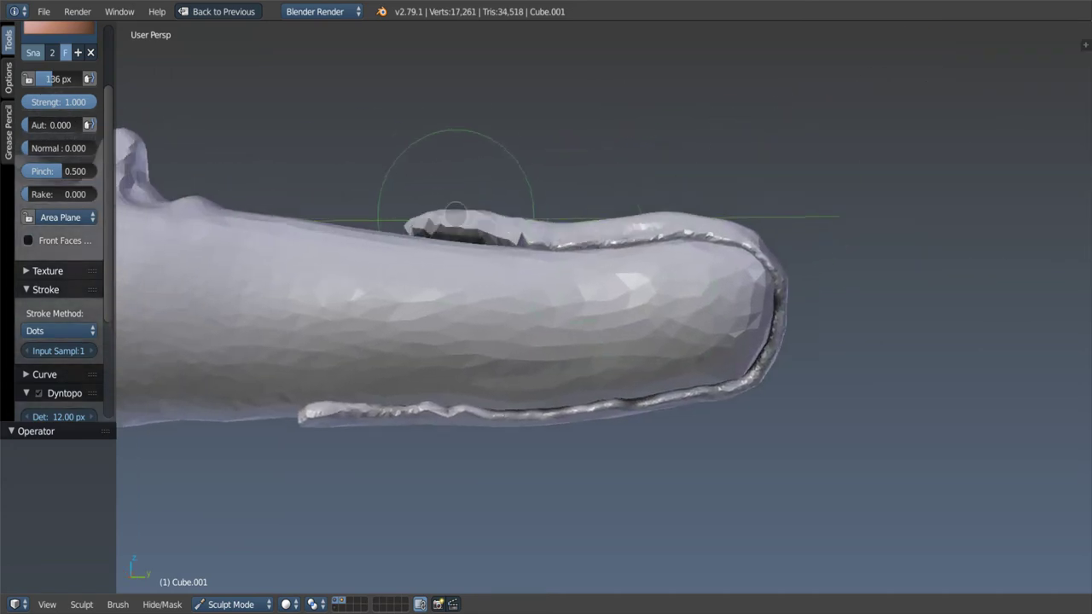
Step: Pull a tall fin along the tail's top edge to the tail end and inflate its base
left_click_drag(506, 214, 523, 184)
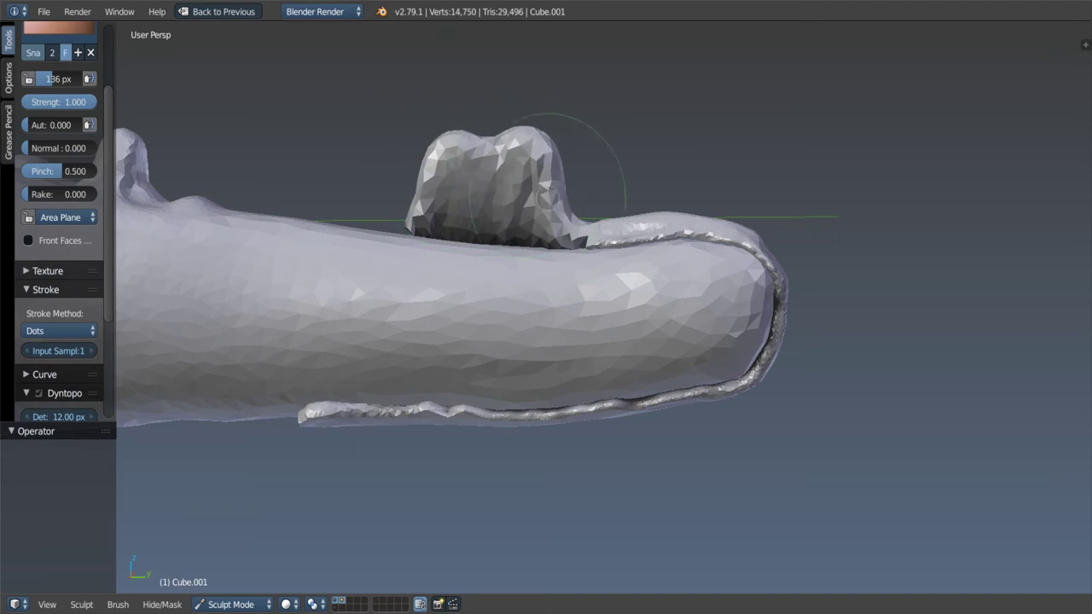
left_click_drag(587, 213, 596, 174)
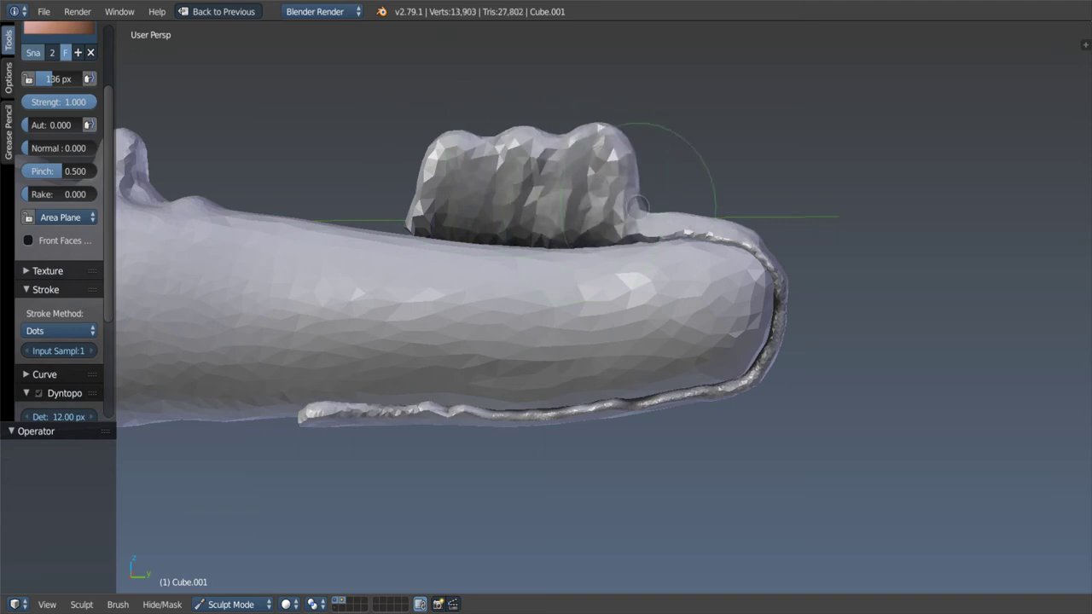
mouse_move(638, 204)
left_mouse_down()
mouse_move(657, 173)
mouse_move(715, 180)
left_mouse_up()
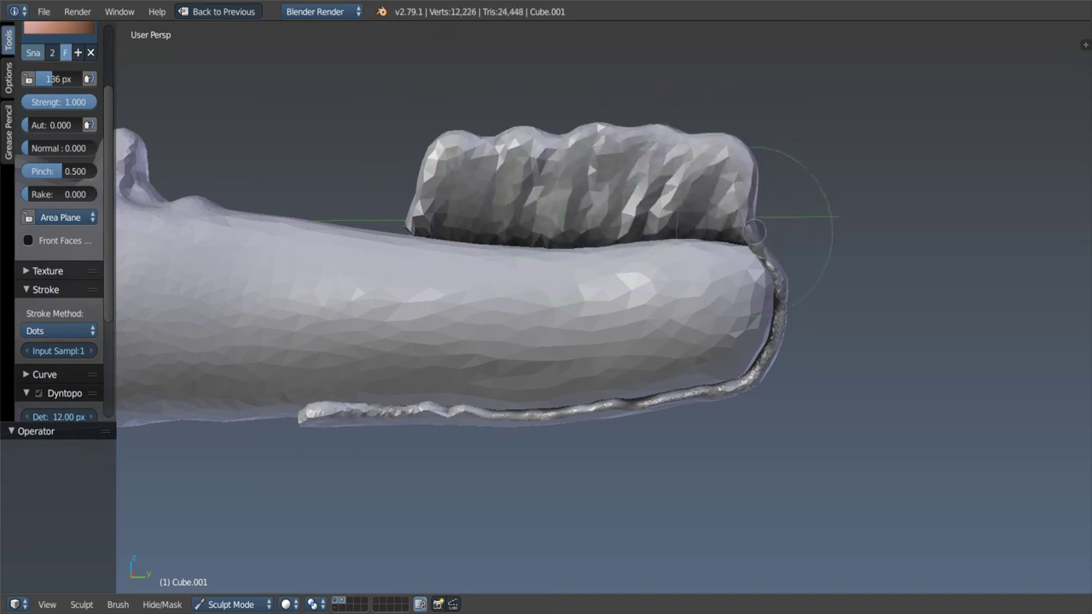
left_click_drag(755, 230, 773, 217)
mouse_move(801, 282)
middle_mouse_down()
mouse_move(611, 265)
mouse_move(800, 297)
middle_mouse_up()
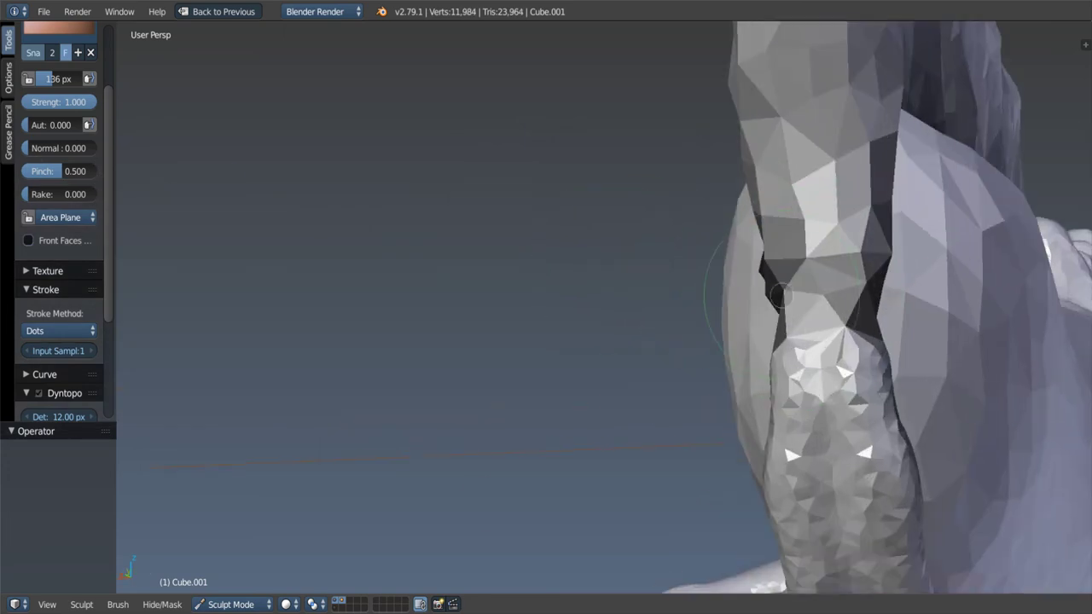
key("i")
mouse_move(793, 285)
left_mouse_down()
mouse_move(829, 262)
mouse_move(785, 354)
left_mouse_up()
Step: Finish inflating the fin, then Snake Hook the frill at the tail end
middle_click_drag(785, 353, 691, 337)
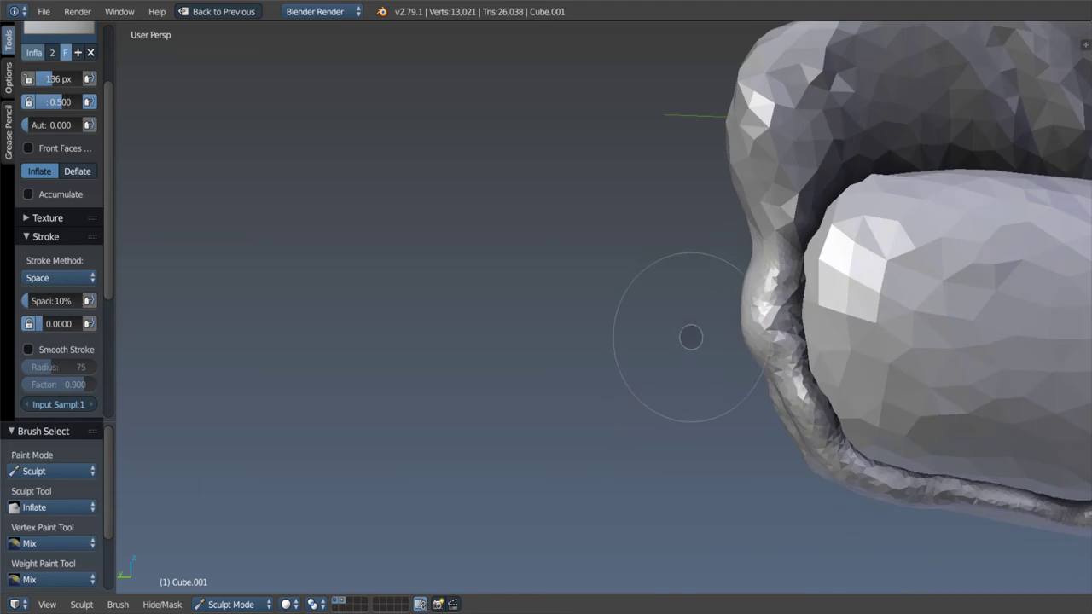
key("k")
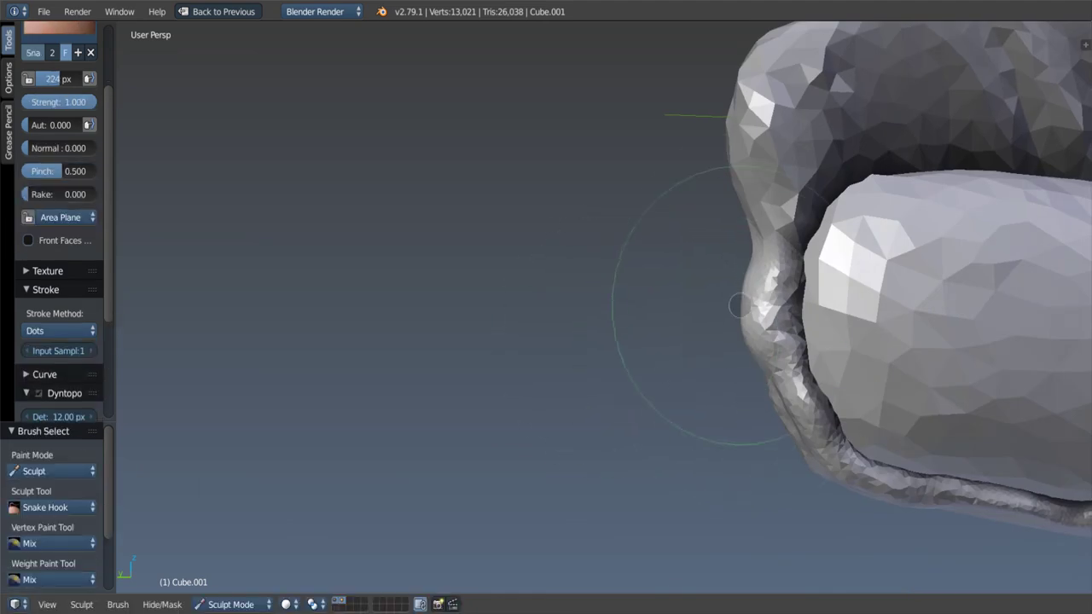
left_click_drag(739, 306, 736, 276)
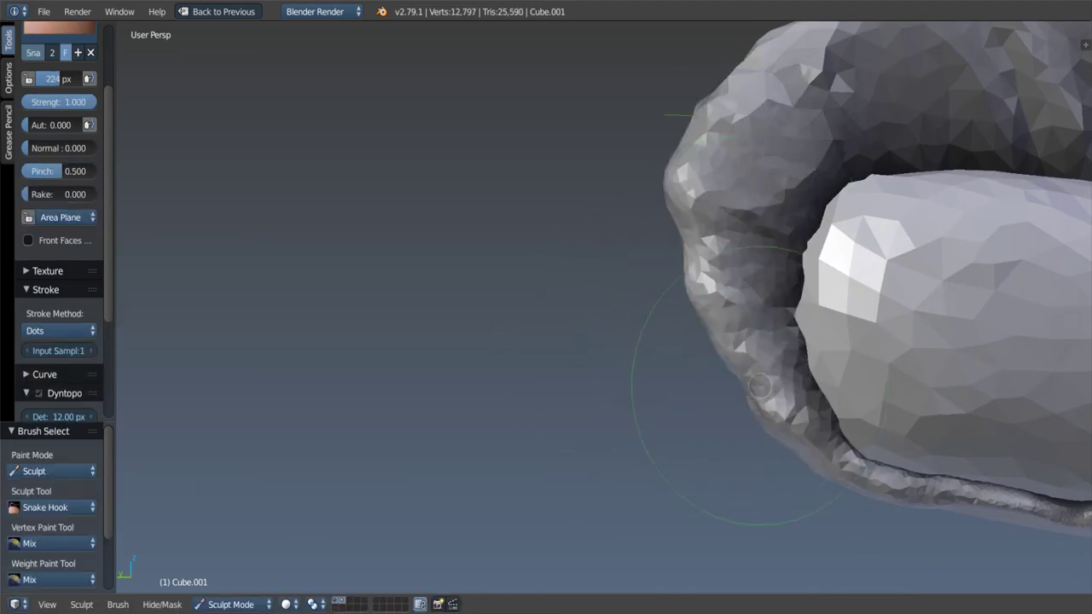
left_click_drag(760, 386, 707, 415)
middle_click_drag(707, 415, 572, 280, "shift")
left_click_drag(572, 279, 631, 187)
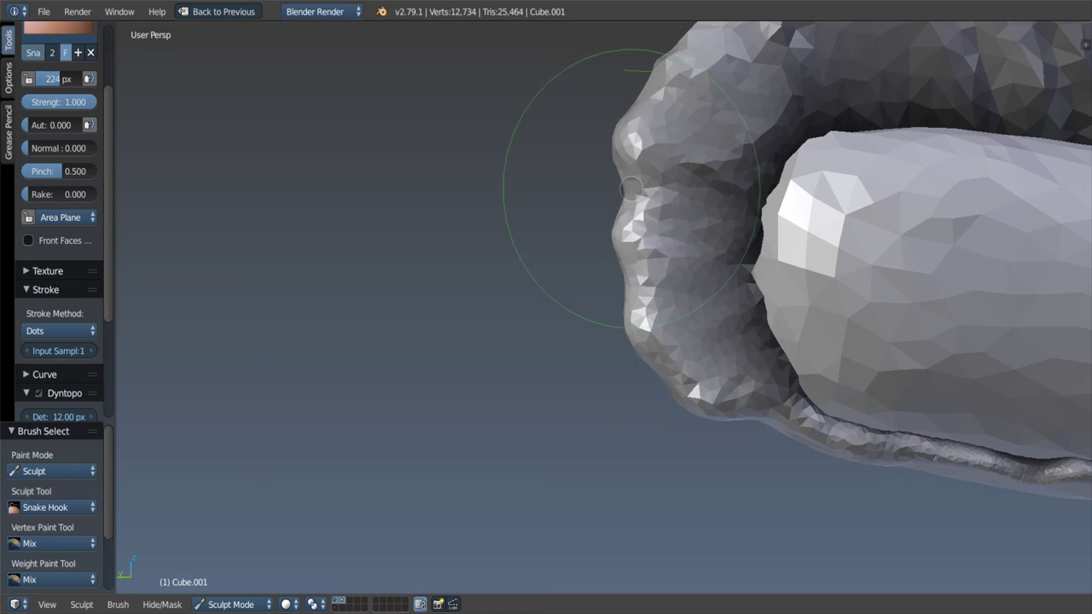
Step: Pull lumps down from the lower ridge into a bulging flap under the tail
middle_click_drag(632, 187, 592, 304, "shift")
mouse_move(592, 304)
left_mouse_down()
mouse_move(575, 364)
mouse_move(819, 401)
left_mouse_up()
middle_click_drag(998, 450, 787, 373, "shift")
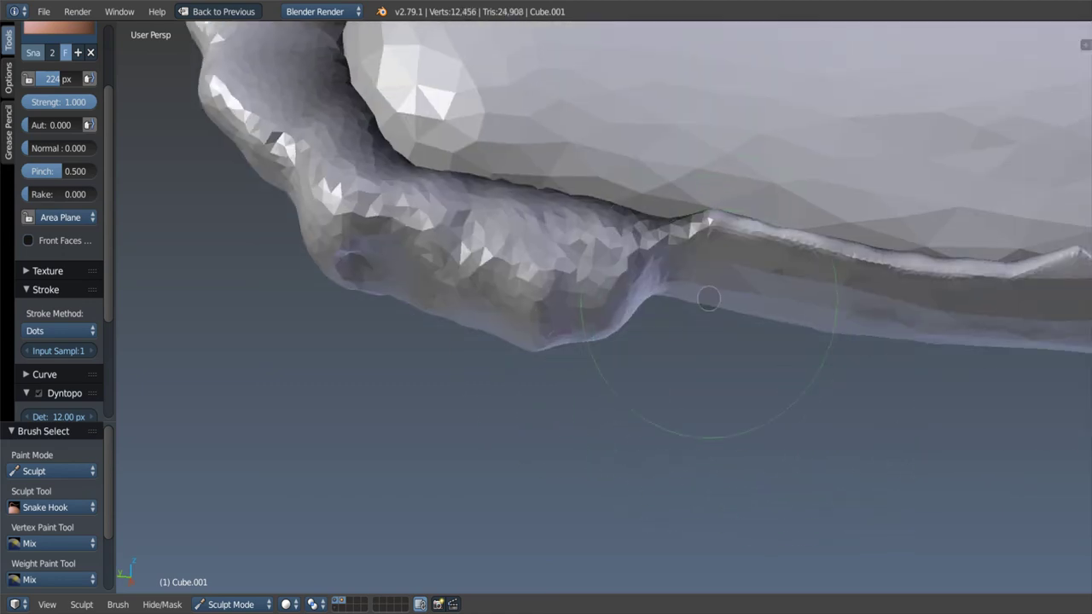
mouse_move(708, 297)
left_mouse_down()
mouse_move(717, 341)
mouse_move(768, 367)
mouse_move(853, 366)
mouse_move(755, 353)
left_mouse_up()
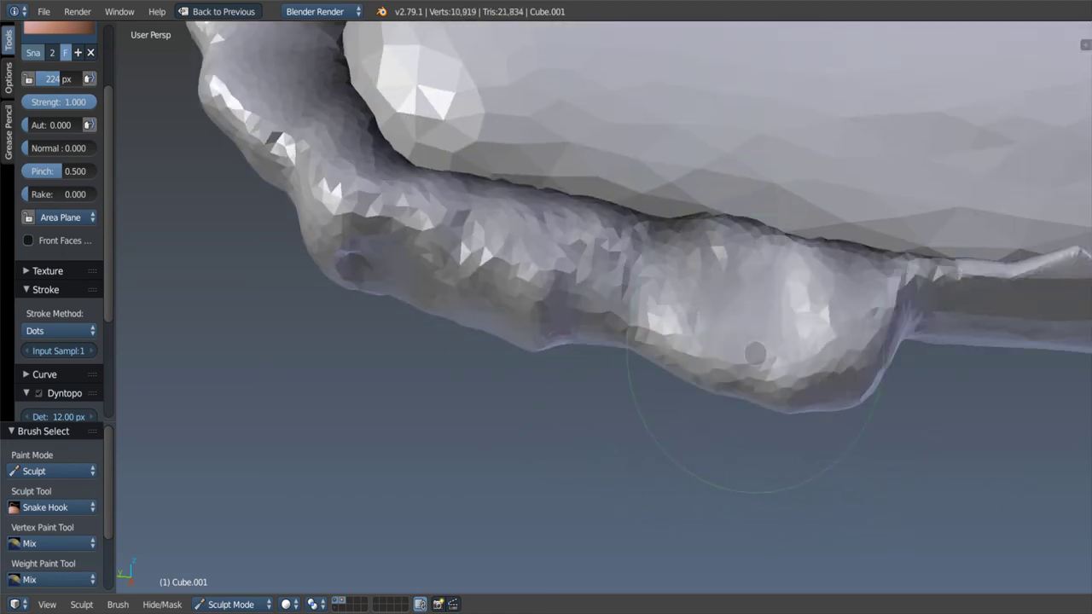
middle_click_drag(755, 353, 807, 315)
left_click_drag(807, 315, 794, 375)
mouse_move(793, 375)
middle_mouse_down()
mouse_move(826, 332)
mouse_move(693, 294)
mouse_move(804, 281)
middle_mouse_up()
left_click_drag(804, 281, 817, 378)
mouse_move(816, 377)
middle_mouse_down()
mouse_move(703, 173)
mouse_move(762, 252)
mouse_move(629, 302)
middle_mouse_up()
Step: Show the symmetry settings and sculpt bulging lumps along the lower tail flap
scroll(60, 299, "down", 5)
left_click(60, 233)
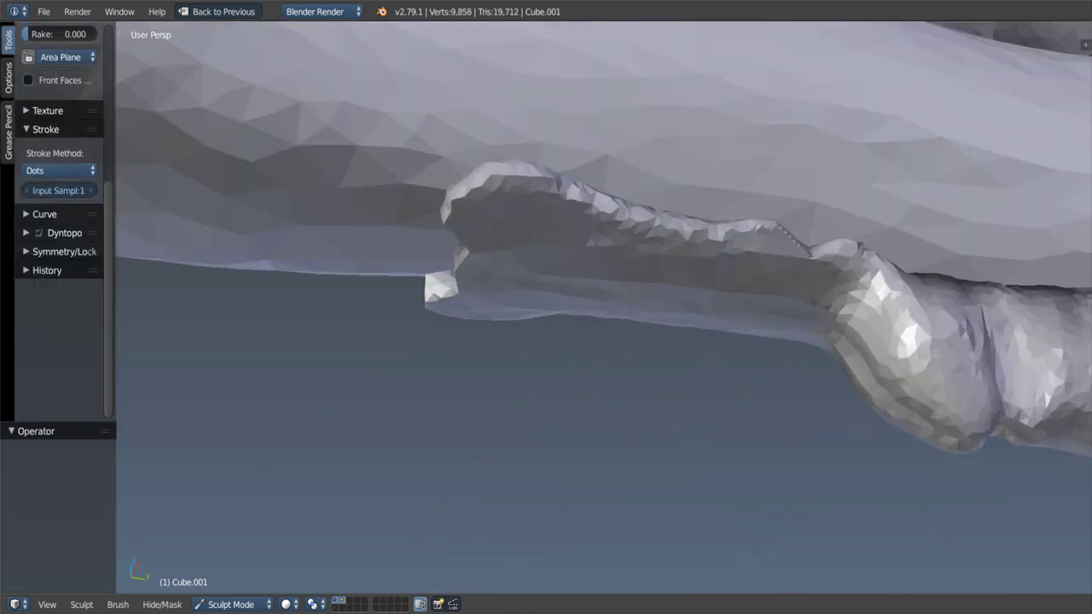
scroll(59, 290, "down", 3)
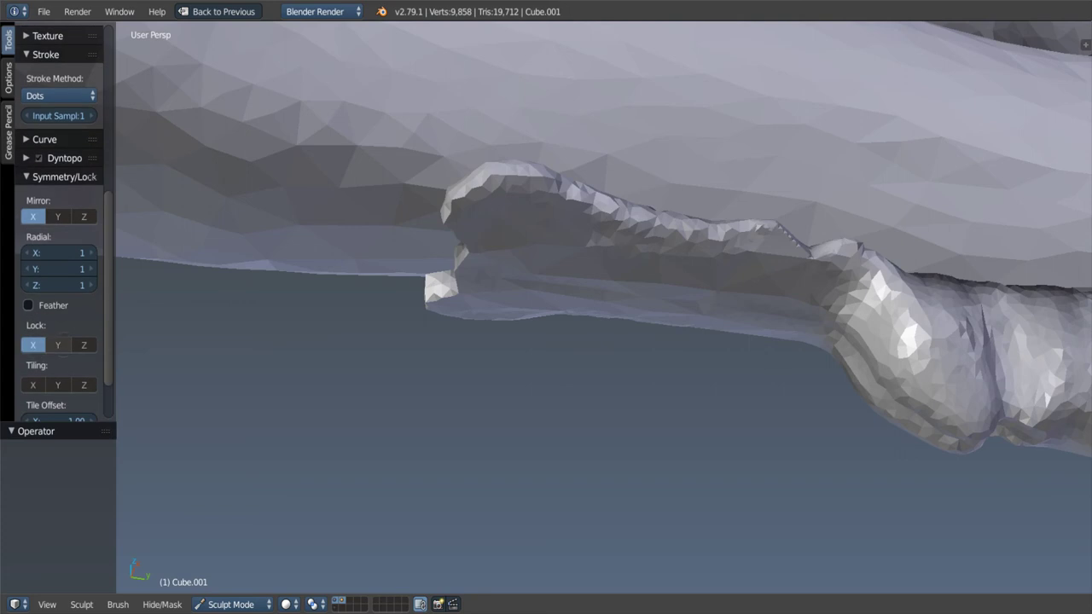
middle_click_drag(642, 291, 756, 310)
mouse_move(756, 309)
left_mouse_down()
mouse_move(840, 311)
mouse_move(836, 375)
mouse_move(644, 317)
mouse_move(495, 315)
left_mouse_up()
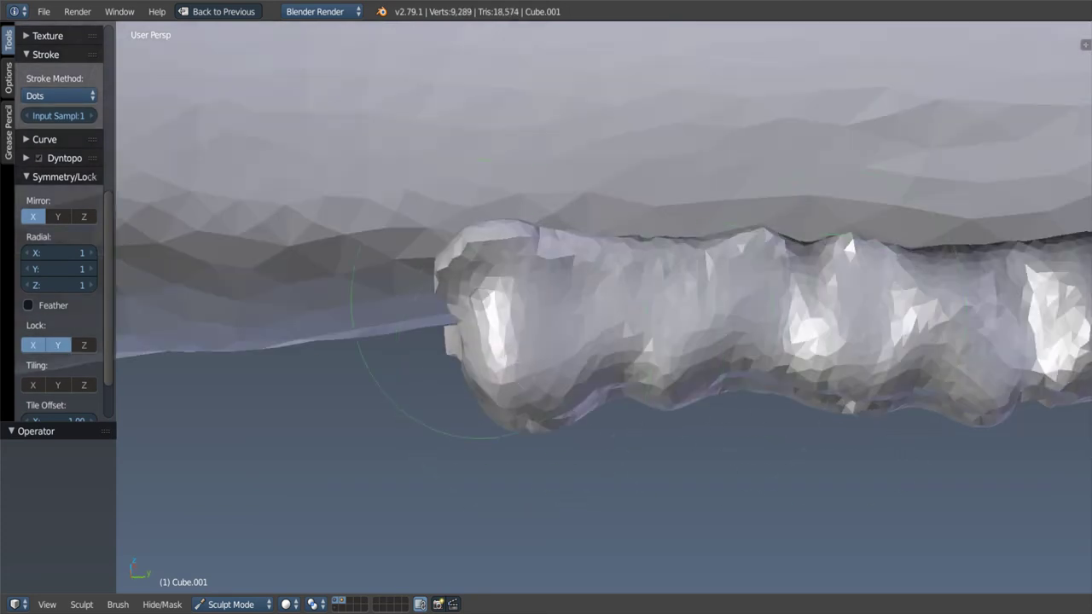
mouse_move(495, 315)
middle_mouse_down()
mouse_move(502, 299)
mouse_move(707, 475)
mouse_move(724, 366)
mouse_move(750, 342)
middle_mouse_up()
mouse_move(756, 382)
middle_mouse_down()
mouse_move(621, 231)
mouse_move(767, 341)
mouse_move(858, 322)
mouse_move(766, 314)
middle_mouse_up()
Step: Revert the stroke that lost mesh detail, and undo a trial downward pull of the ridge
key("ctrl+shift+z")
scroll(766, 314, "up", 1)
scroll(794, 359, "up", 1)
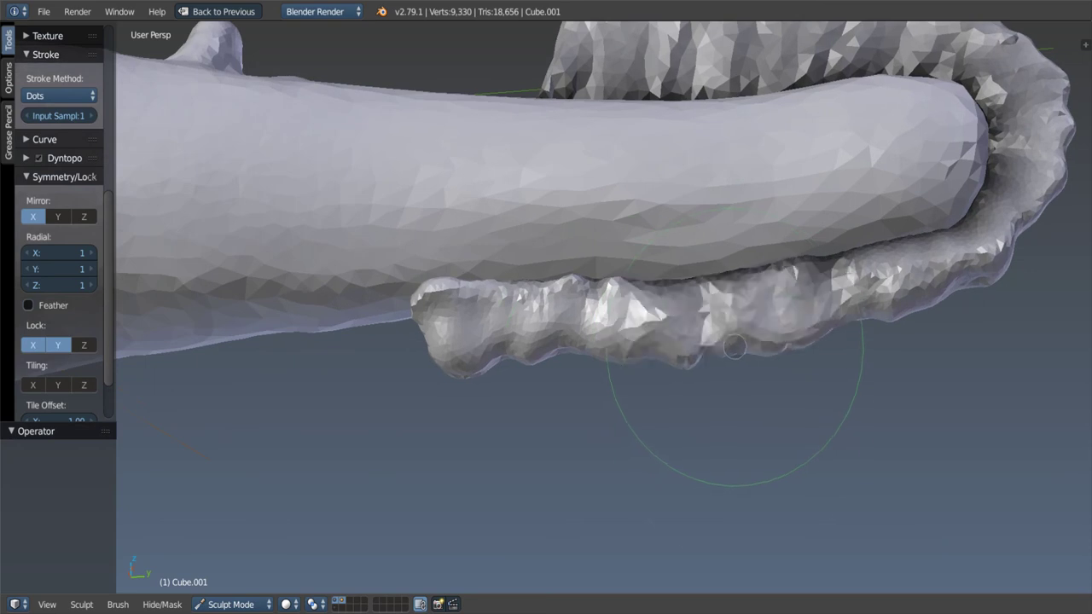
left_click_drag(716, 367, 731, 465)
key("ctrl+z")
Step: Expand the Dyntopo settings, keeping Relative Detail as the detail type
scroll(59, 256, "down", 1)
left_click(64, 151)
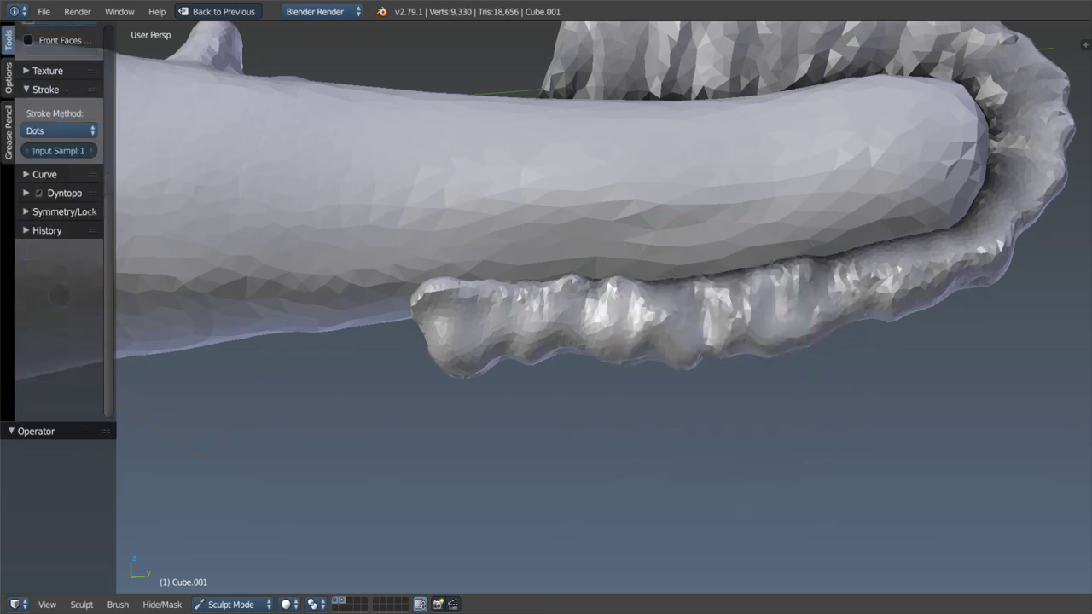
left_click(64, 188)
left_click(58, 248)
left_click(53, 229)
Step: Set Dyntopo's Detail Refine Method to Subdivide Edges
left_click(58, 232)
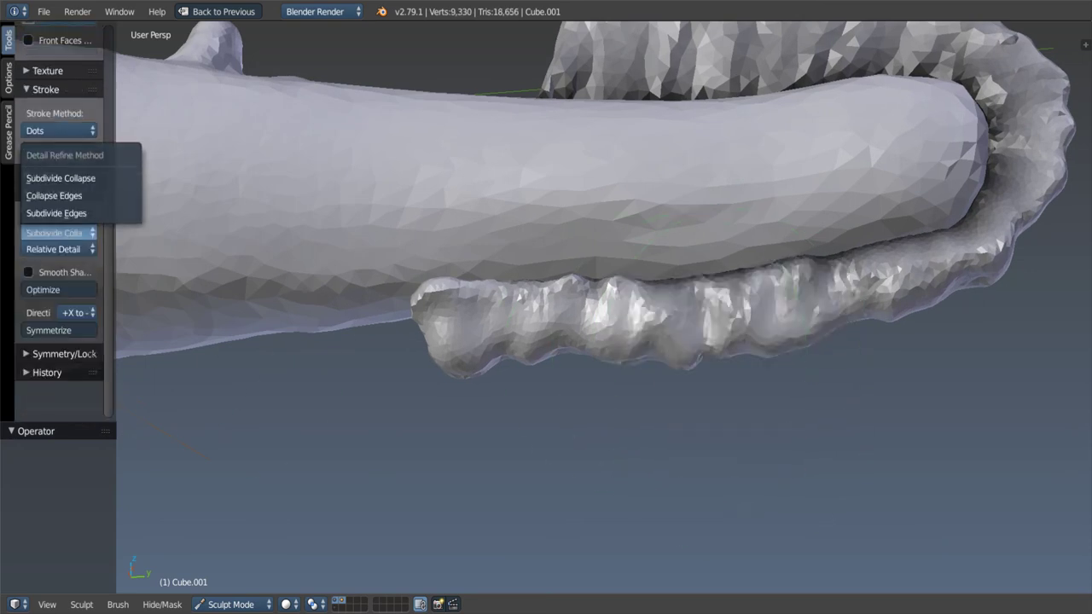
left_click(56, 214)
scroll(512, 171, "down", 2)
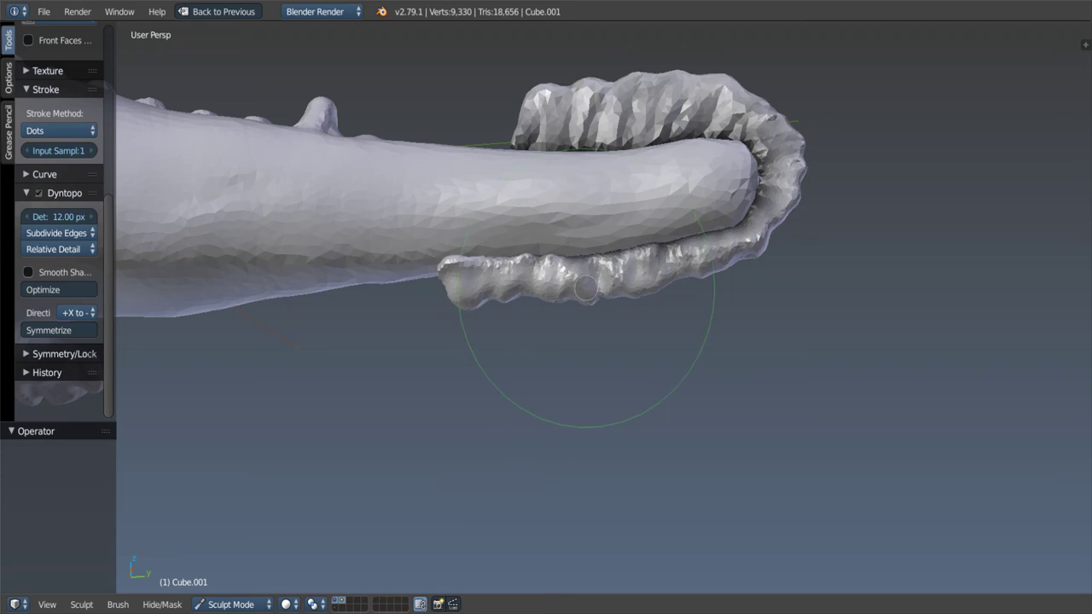
Step: Pull the lower flap down into a fin and lift its lower lumps up and right
left_click_drag(554, 341, 585, 458)
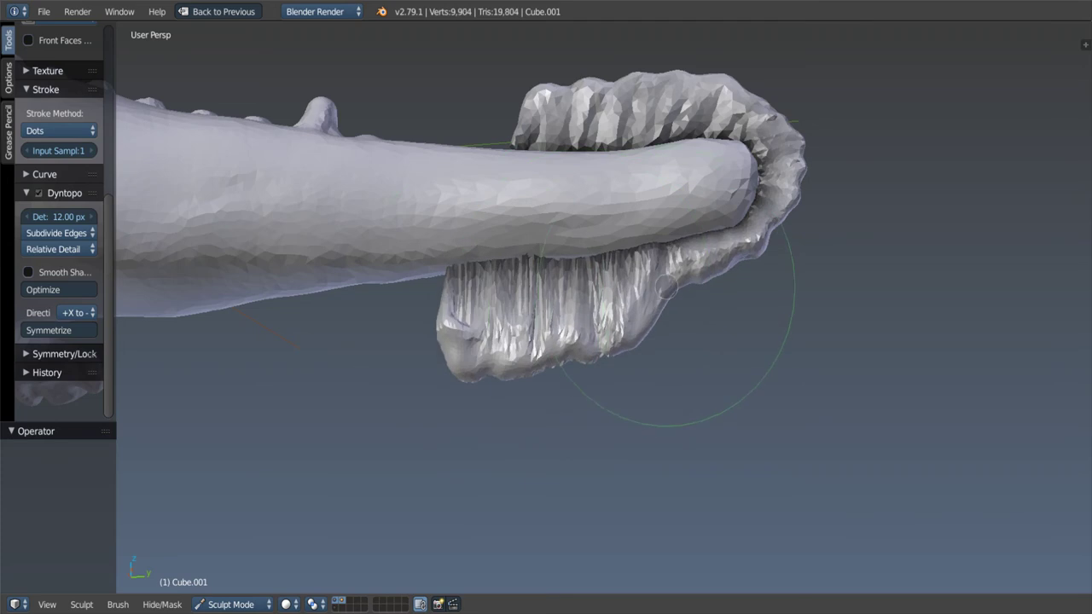
mouse_move(666, 287)
left_mouse_down()
mouse_move(710, 300)
mouse_move(639, 366)
left_mouse_up()
key("e")
left_click(648, 324)
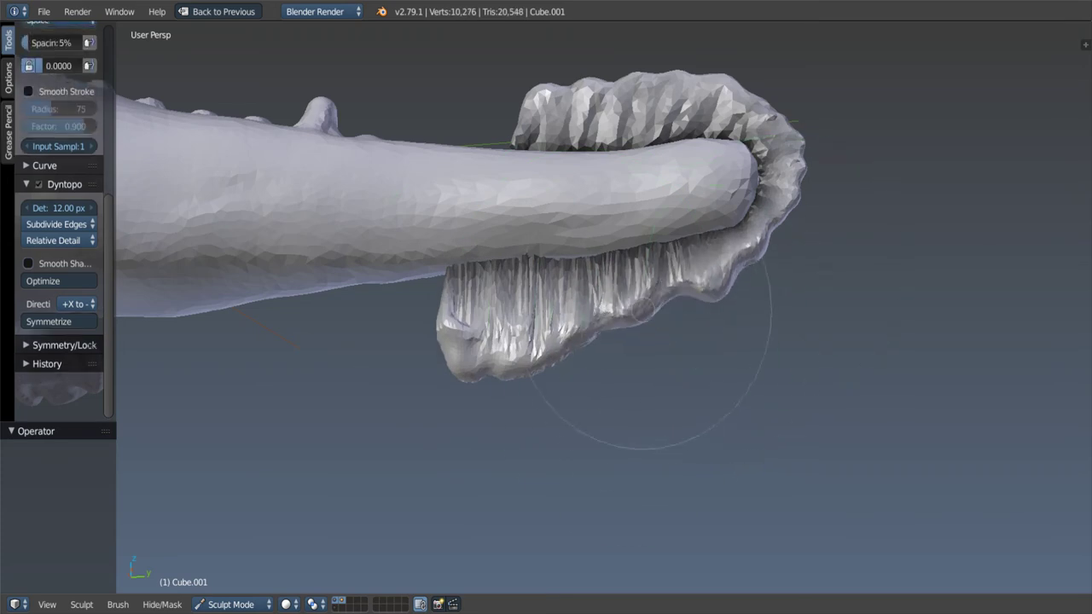
key("e")
left_click(539, 375)
left_click_drag(469, 384, 444, 349)
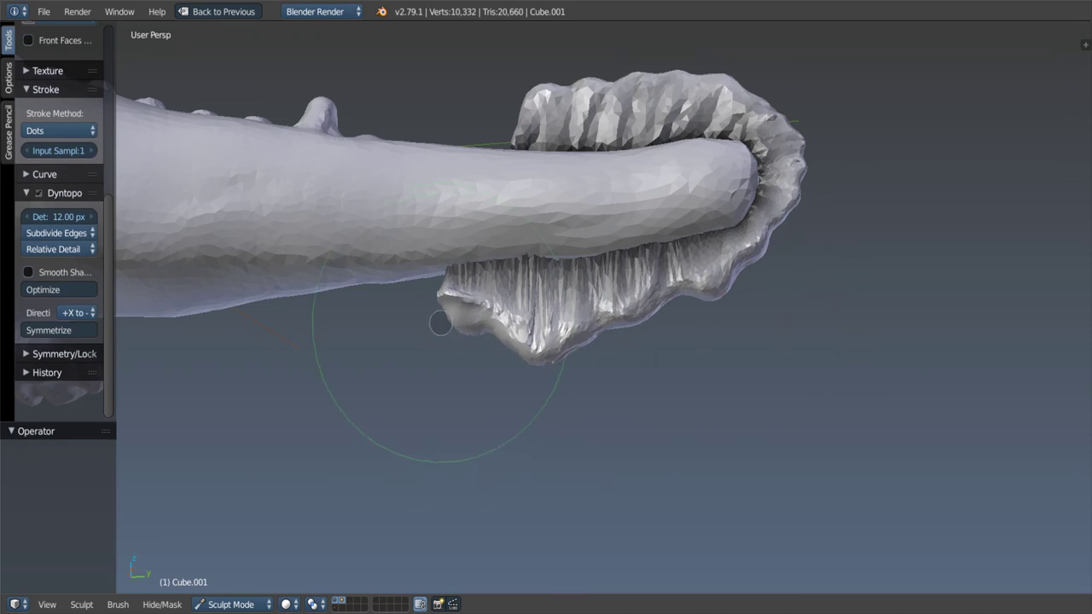
left_click_drag(548, 359, 691, 310)
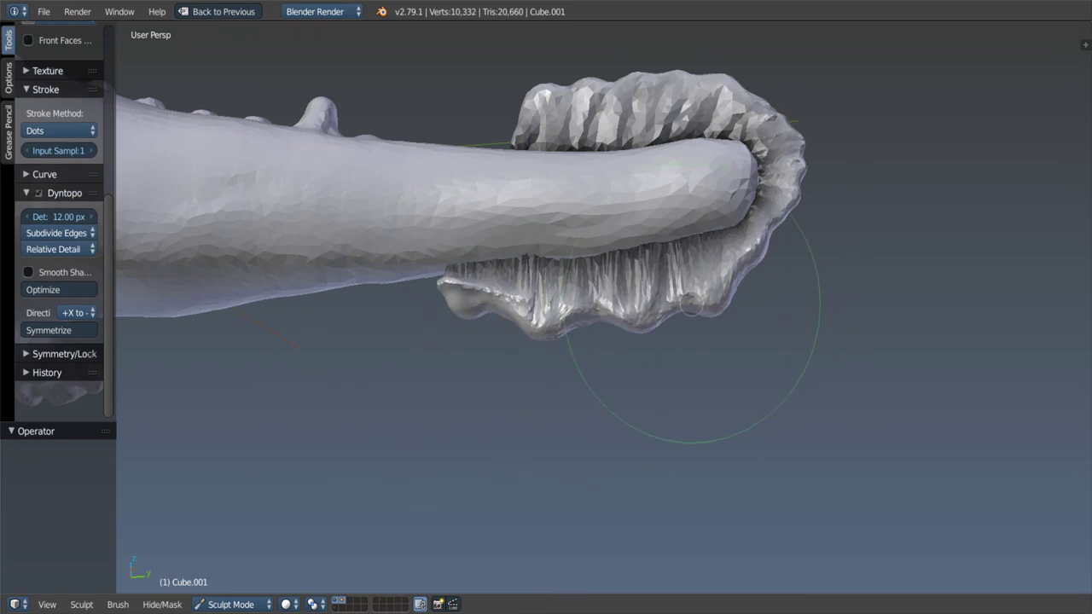
Step: Reshape and touch up the fin's rim around the tail end
left_click_drag(804, 186, 793, 179)
middle_click_drag(767, 193, 608, 162)
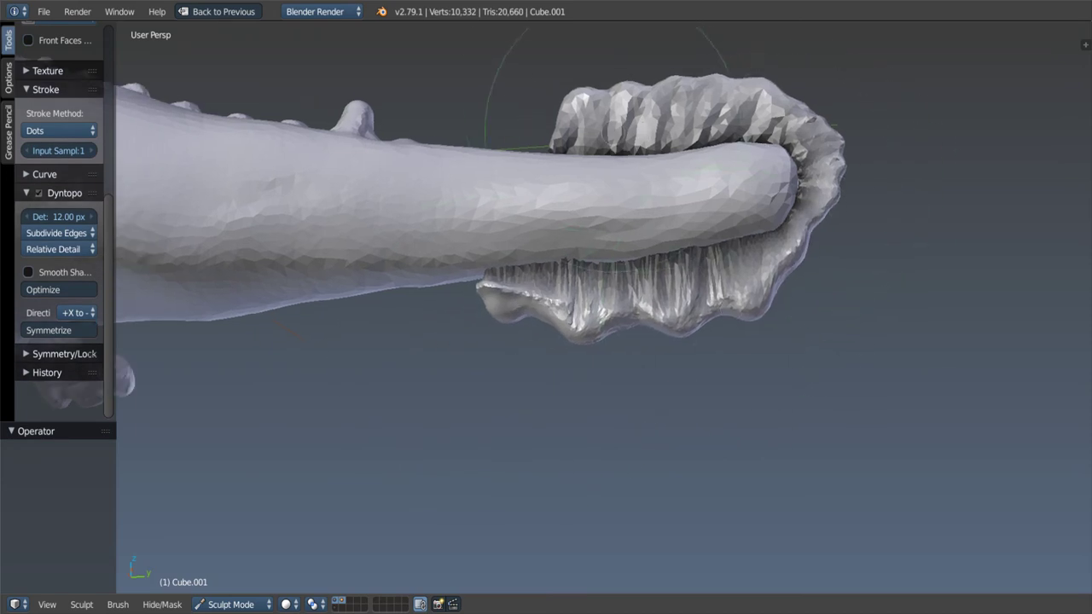
mouse_move(572, 114)
middle_mouse_down()
mouse_move(500, 109)
mouse_move(604, 171)
middle_mouse_up()
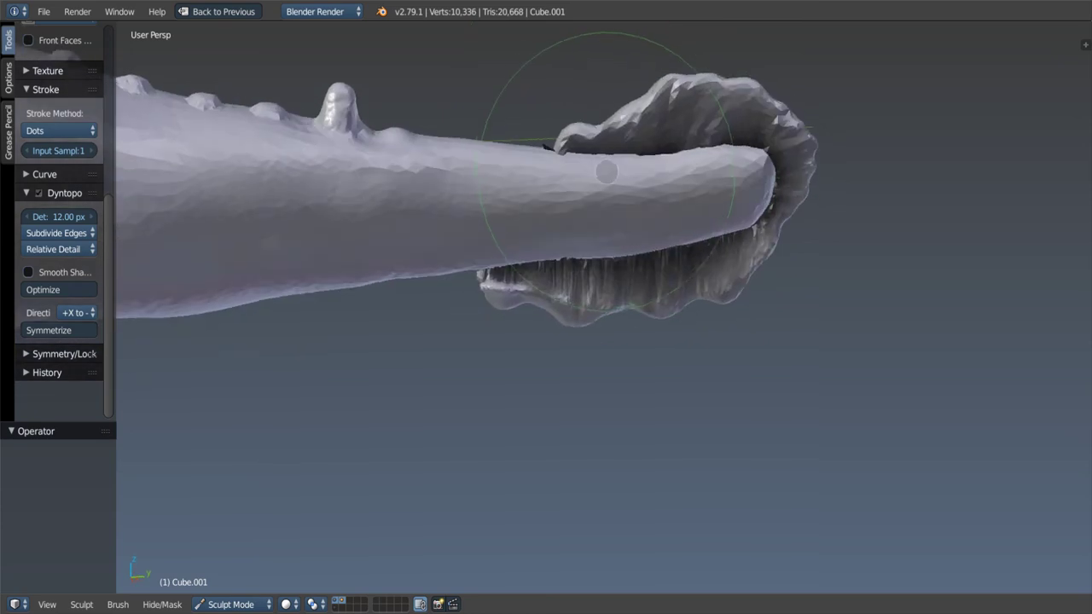
left_click_drag(604, 171, 695, 199)
middle_click_drag(694, 200, 240, 197)
Step: Pull the flared rim outward toward the upper right and reshape it
left_click(63, 353)
scroll(60, 255, "down", 3)
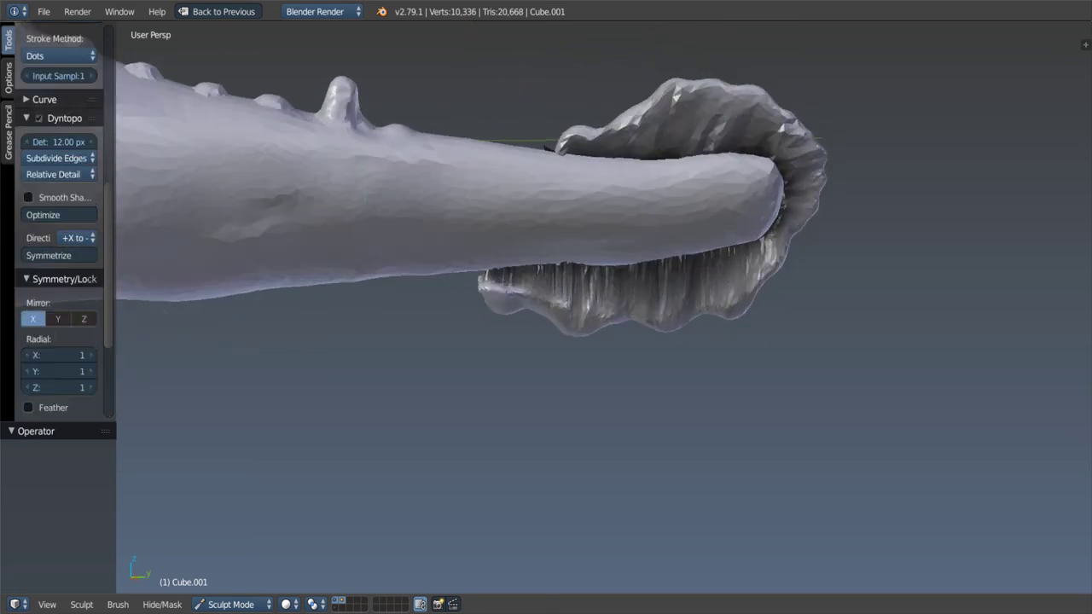
scroll(60, 256, "down", 2)
scroll(59, 256, "down", 2)
middle_click_drag(529, 234, 812, 122)
left_click_drag(811, 121, 835, 105)
mouse_move(826, 181)
left_mouse_down()
mouse_move(804, 268)
mouse_move(804, 256)
left_mouse_up()
Step: Smooth the rim's interior, flatten its top, shorten the lower fringe and refine its edges
scroll(810, 213, "up", 2)
left_click_drag(811, 195, 802, 206)
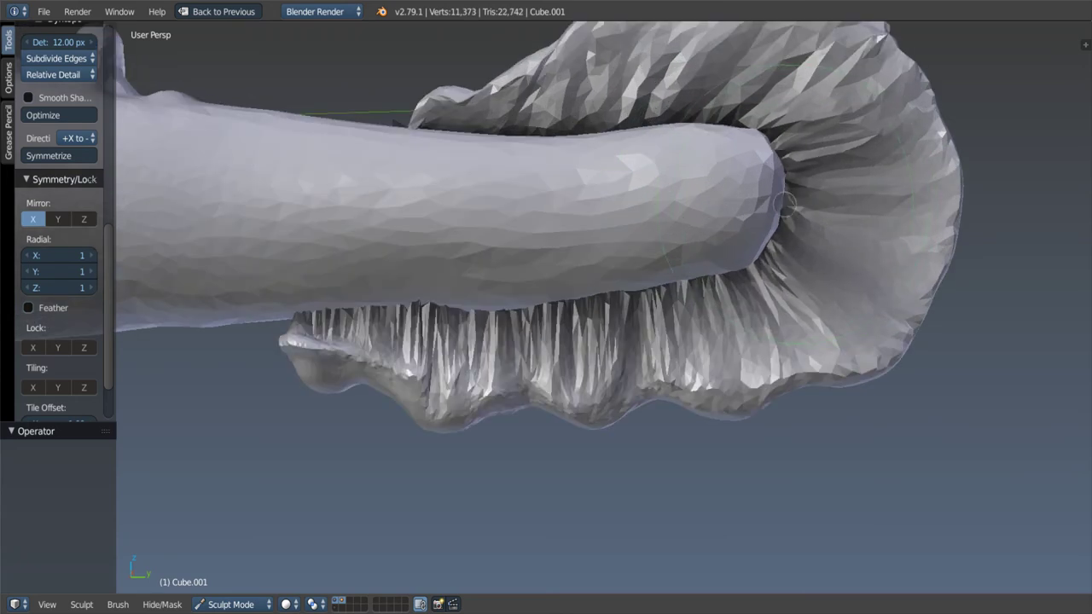
middle_click_drag(774, 202, 759, 137)
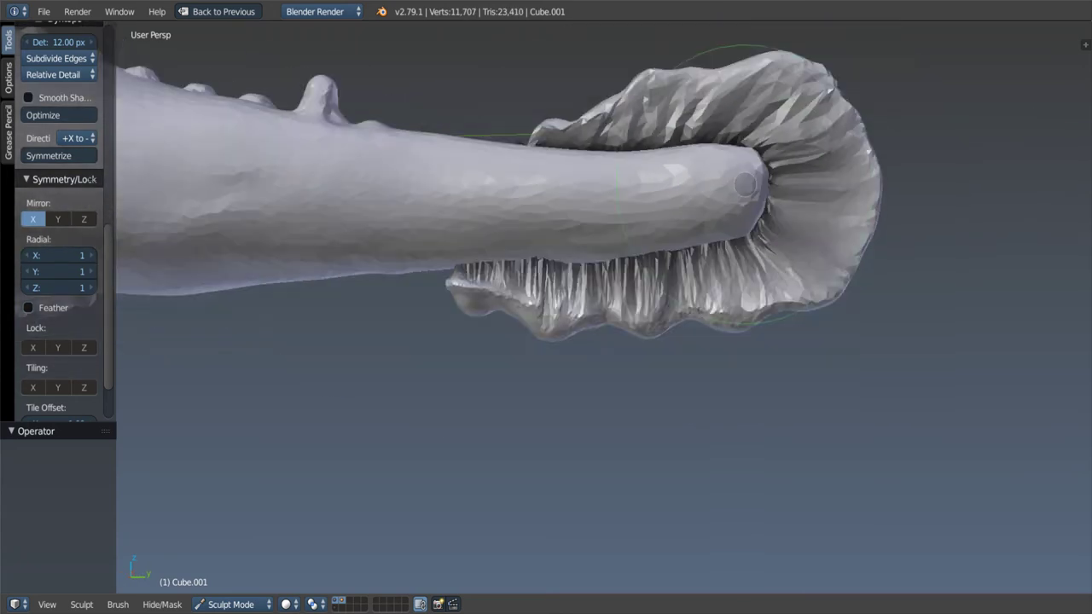
mouse_move(759, 137)
left_mouse_down()
mouse_move(756, 110)
mouse_move(650, 124)
left_mouse_up()
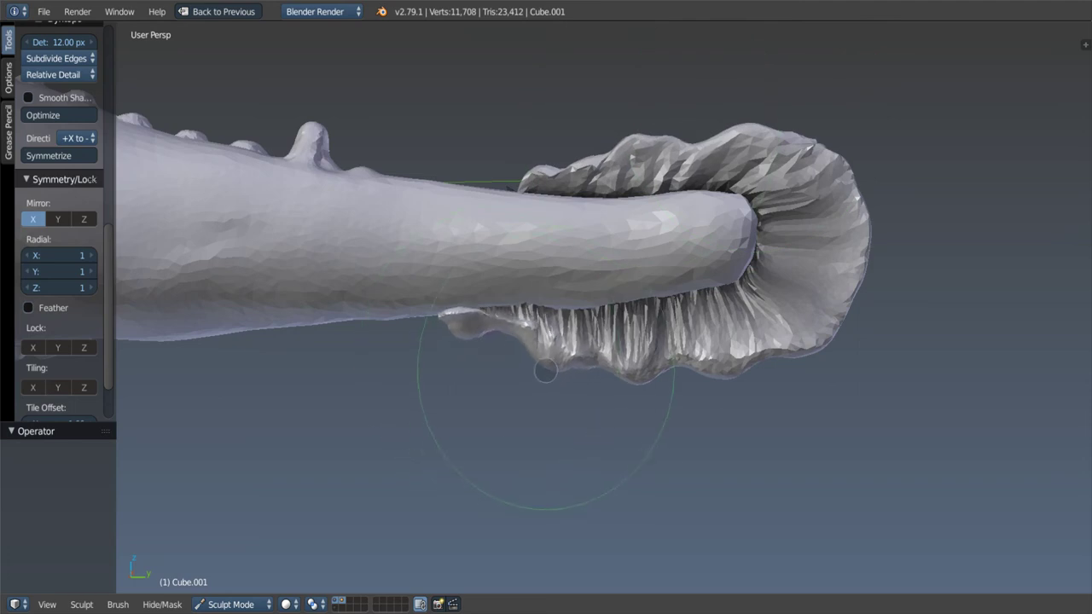
mouse_move(636, 378)
left_mouse_down()
mouse_move(575, 378)
mouse_move(555, 361)
mouse_move(644, 365)
left_mouse_up()
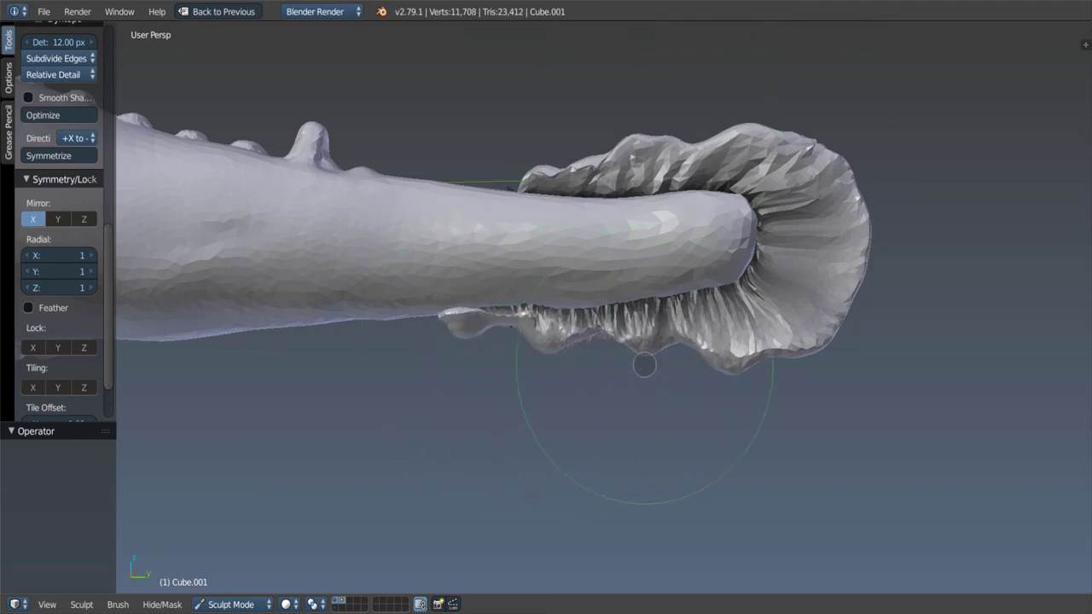
mouse_move(813, 344)
left_mouse_down()
mouse_move(805, 97)
mouse_move(808, 156)
left_mouse_up()
mouse_move(808, 156)
middle_mouse_down()
mouse_move(555, 185)
mouse_move(698, 198)
middle_mouse_up()
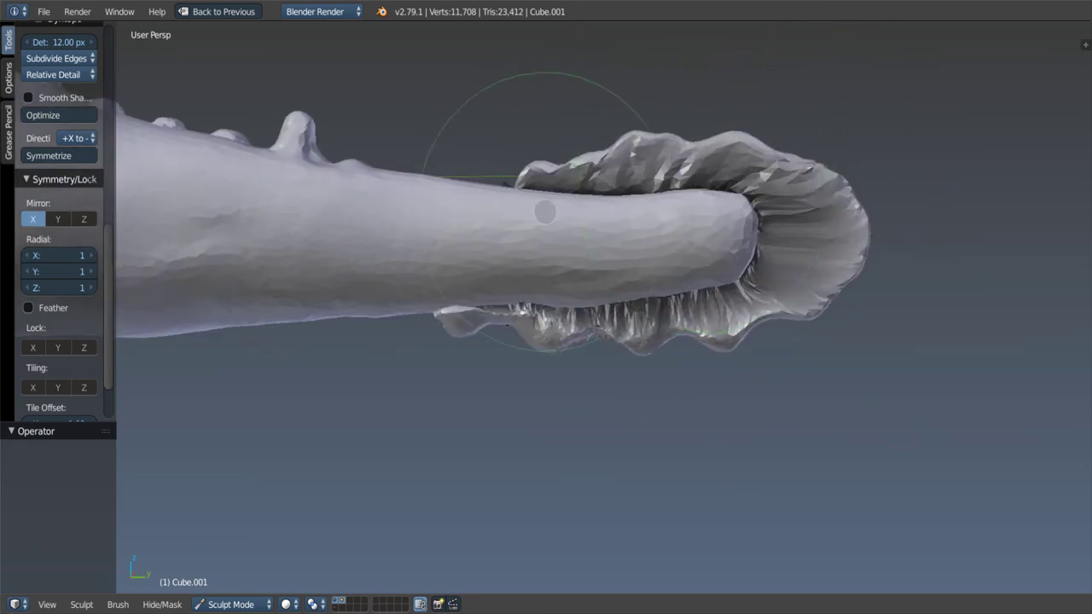
Step: Shrink the brush and sculpt ridges along the upper tail flap
key("f")
left_click(408, 210)
scroll(520, 178, "up", 2)
scroll(519, 179, "up", 5)
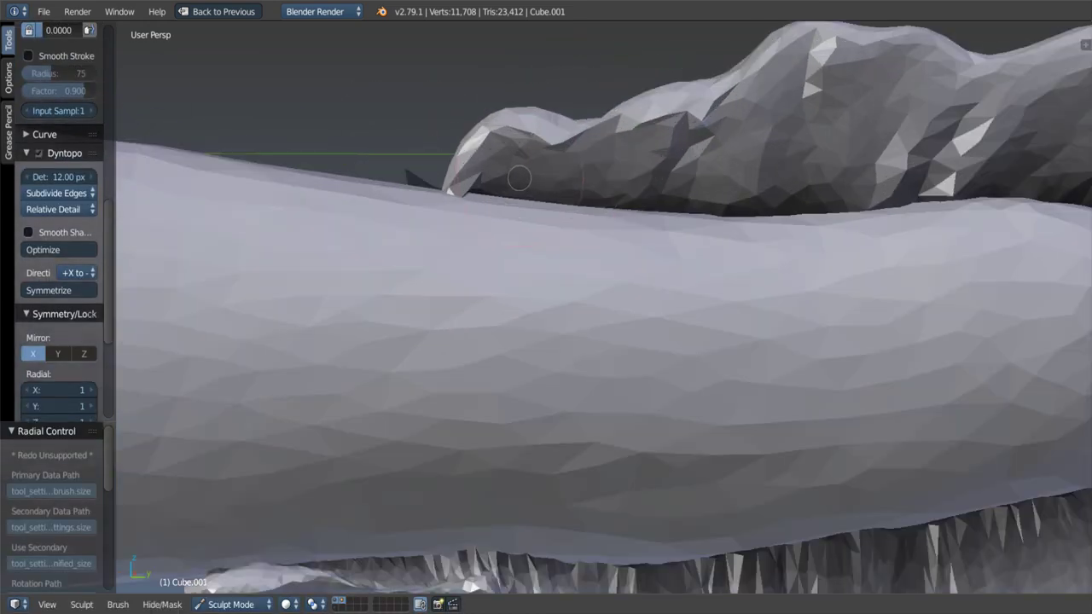
middle_click_drag(542, 190, 495, 155)
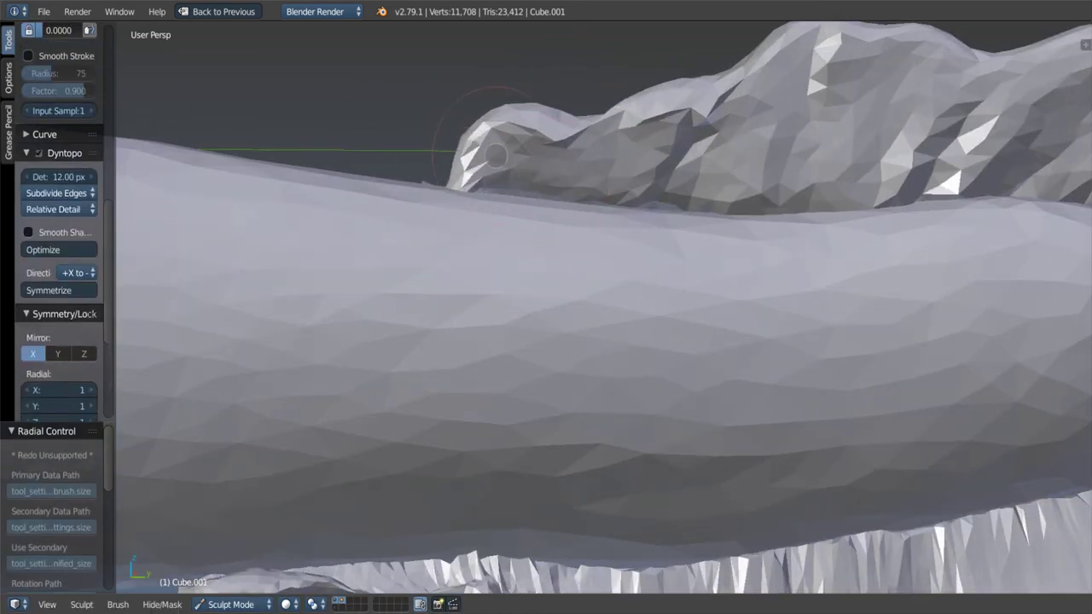
left_click_drag(526, 153, 607, 140)
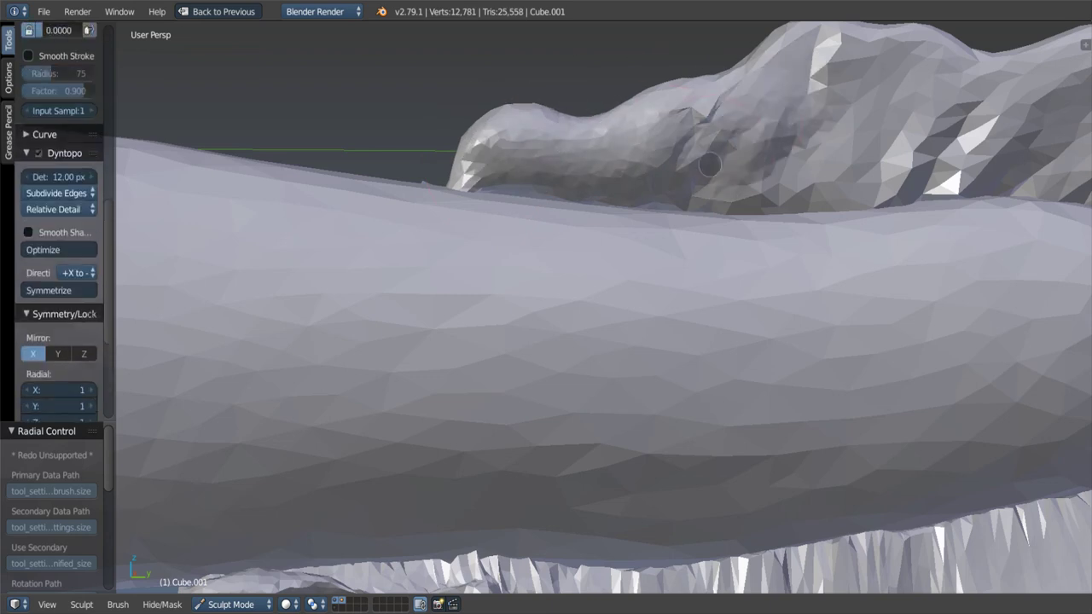
middle_click_drag(607, 141, 649, 154)
mouse_move(648, 153)
left_mouse_down()
mouse_move(988, 143)
mouse_move(981, 171)
left_mouse_up()
middle_click_drag(981, 170, 771, 214)
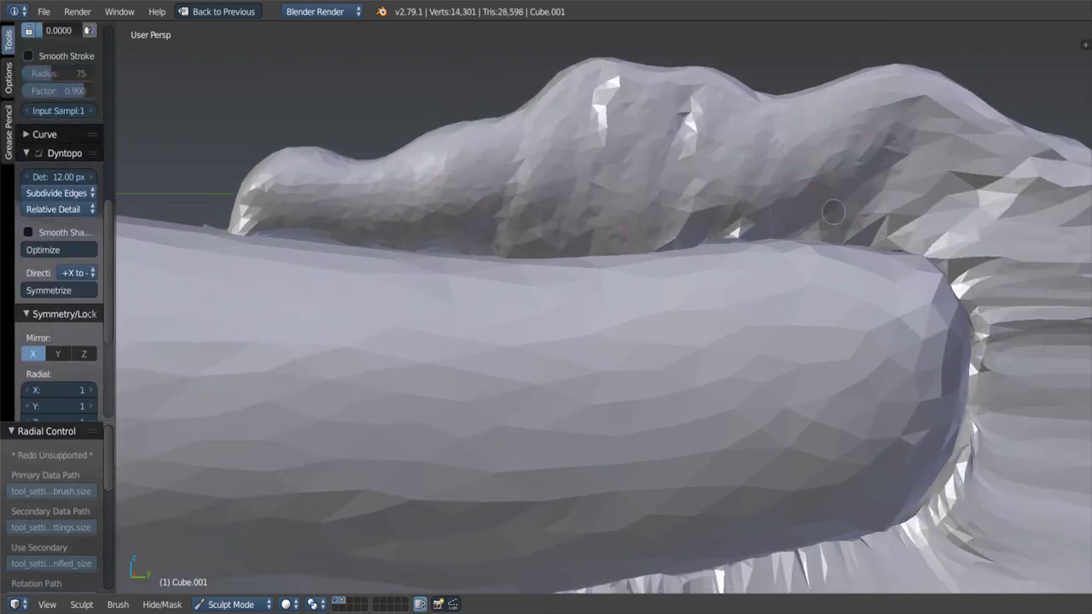
Step: Adjust the brush strength, carve a ridge into the upper flap and a groove across the tail end
key("shift+f")
left_click(792, 173)
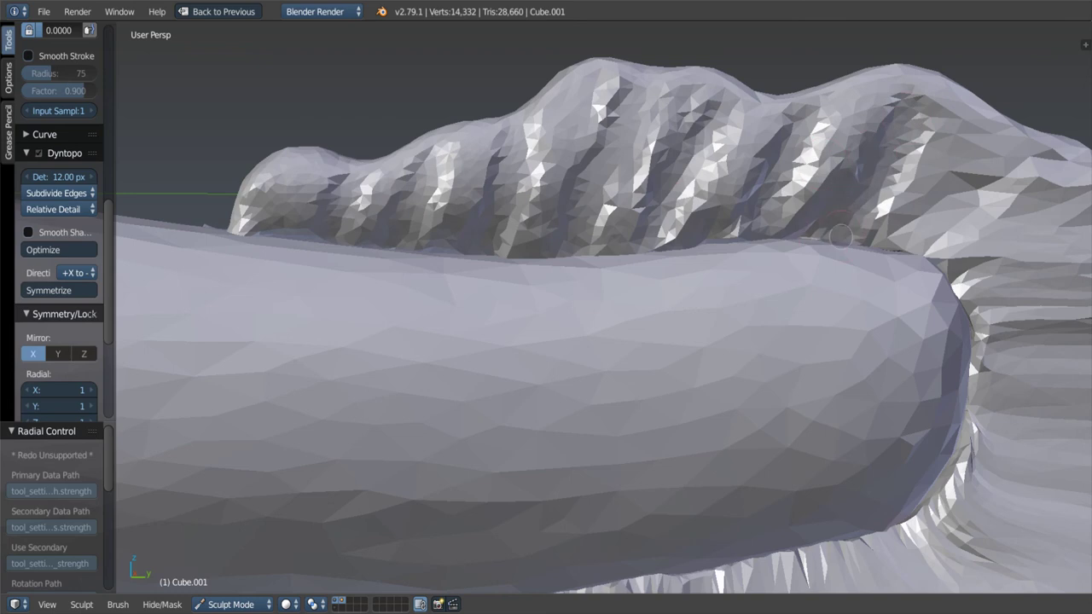
left_click_drag(840, 236, 827, 220)
middle_click_drag(828, 220, 815, 204)
left_click_drag(874, 229, 1049, 218)
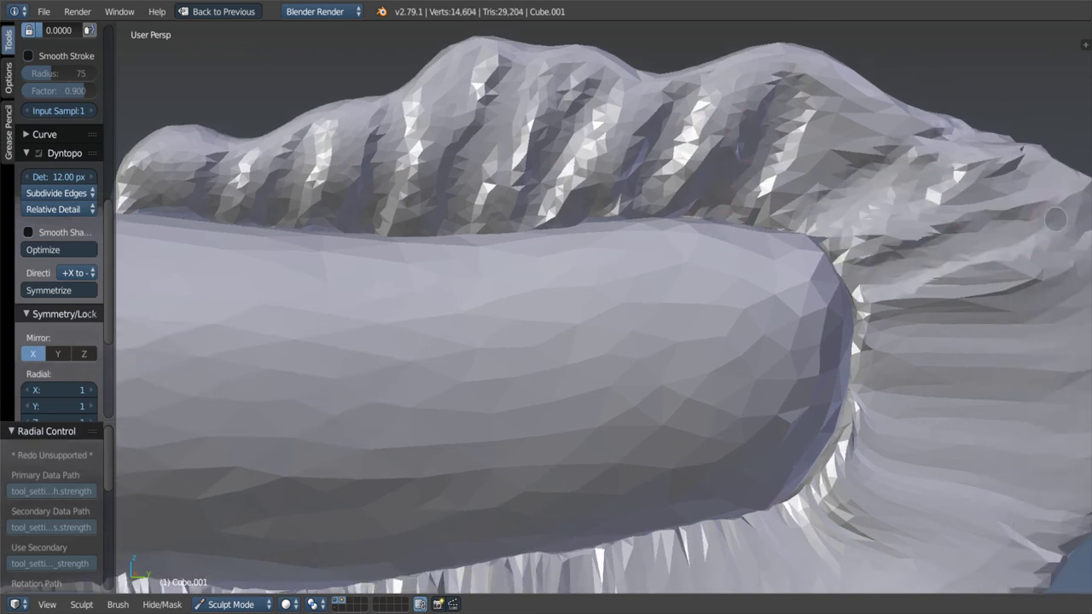
middle_click_drag(1049, 217, 841, 236)
left_click_drag(601, 248, 825, 267)
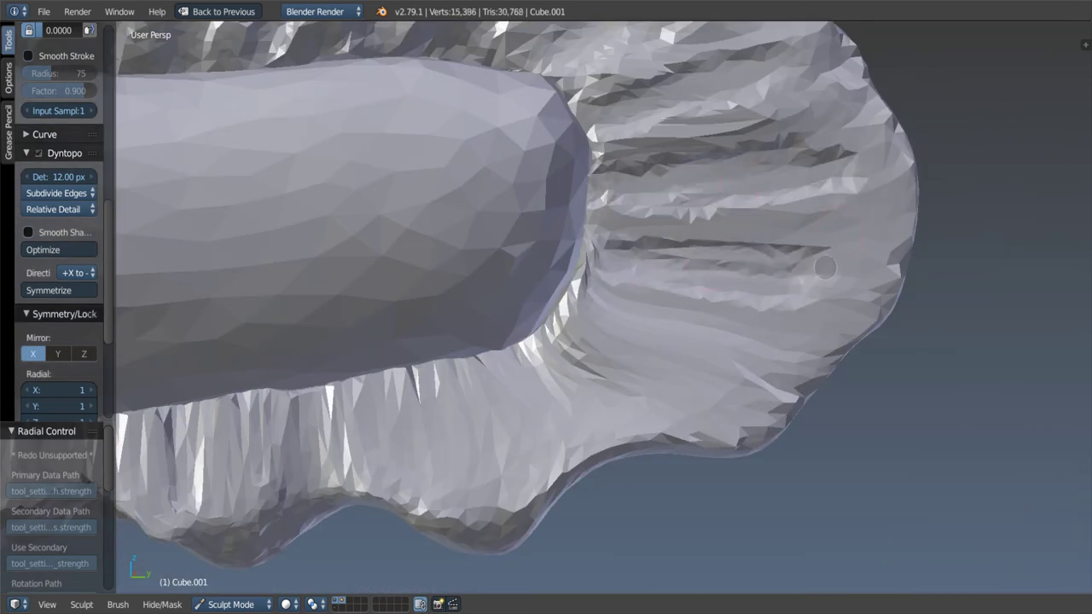
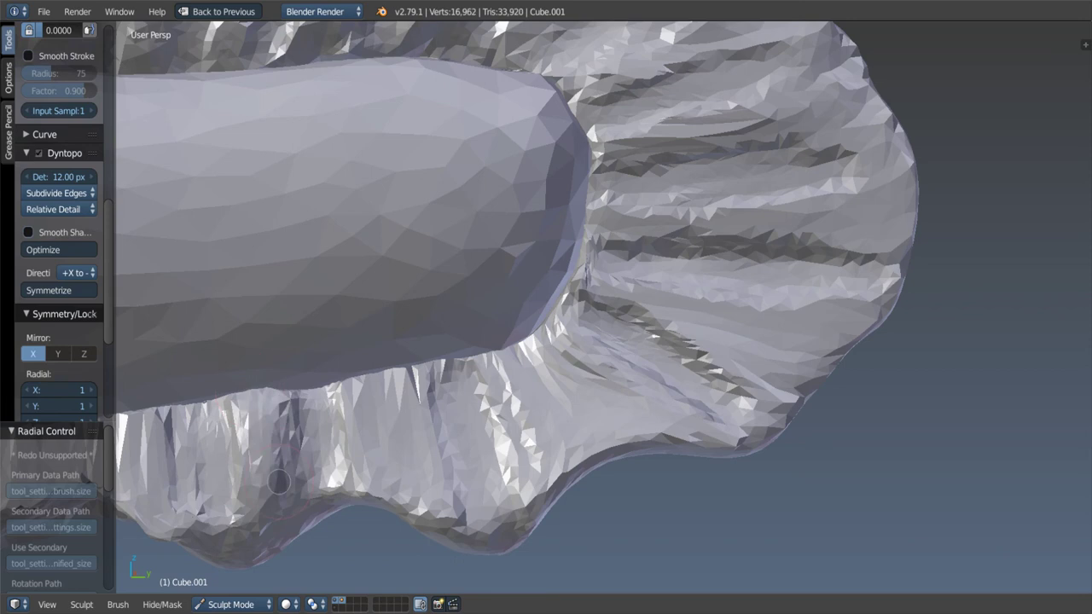
Step: Sculpt near the tail base and deepen the dark radiating grooves across the fin
left_click_drag(370, 348, 400, 504)
scroll(58, 256, "down", 5)
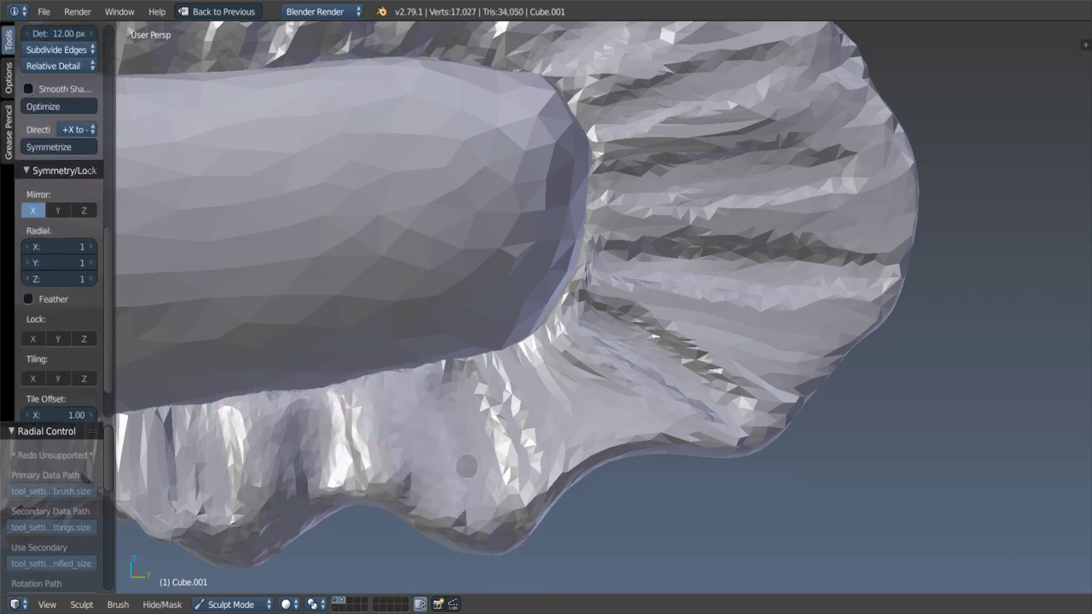
left_click_drag(467, 465, 502, 376)
left_click_drag(570, 345, 505, 366)
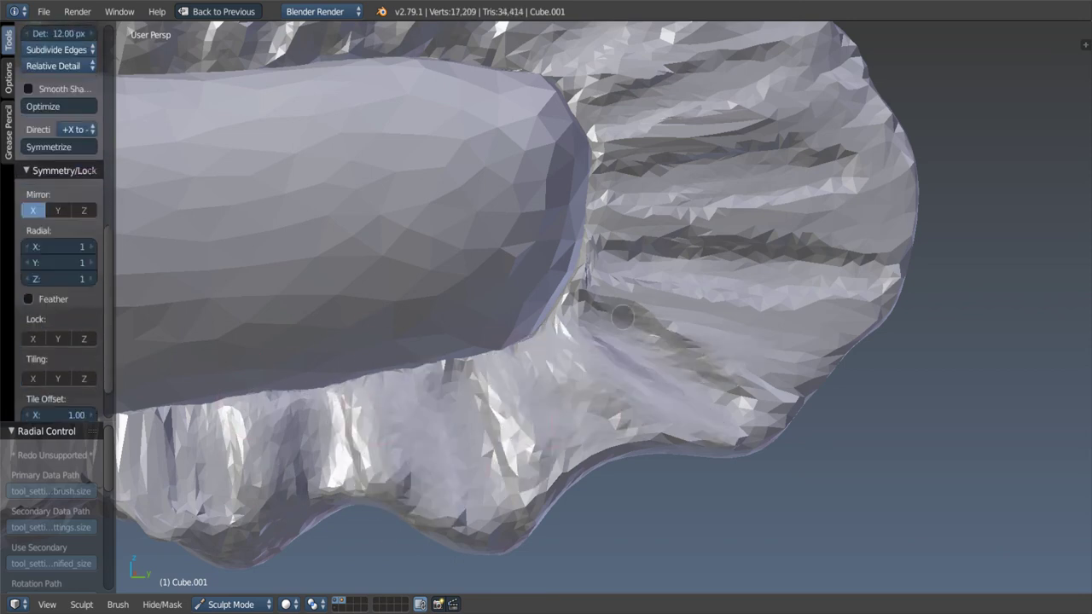
left_click_drag(622, 317, 739, 392)
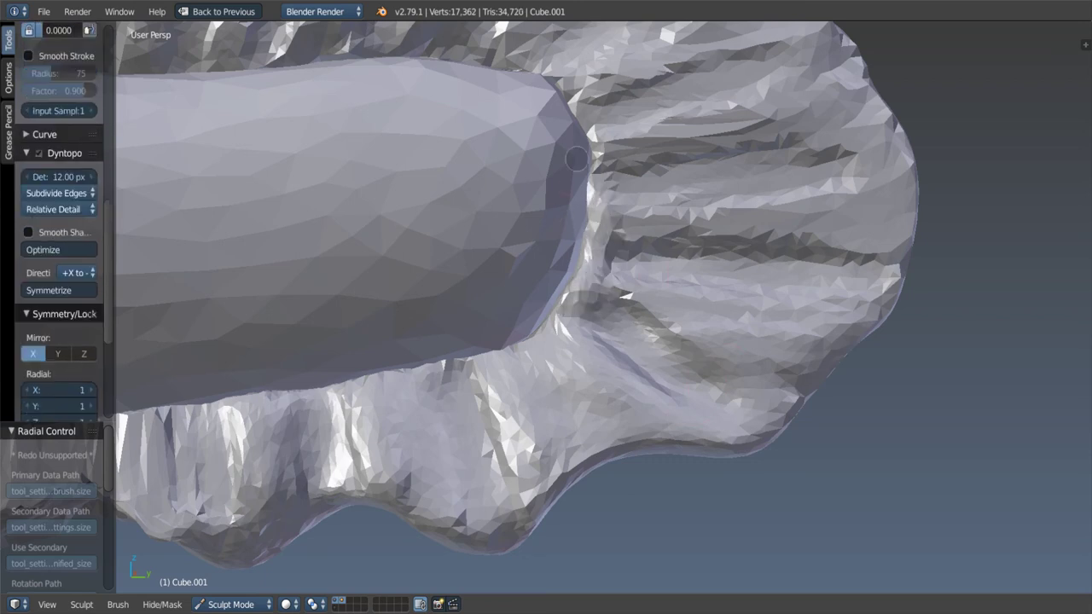
left_click_drag(597, 295, 606, 310)
Step: Reshape the fin lobe's right edge and its upper-right and upper ridges
left_click_drag(853, 273, 861, 162)
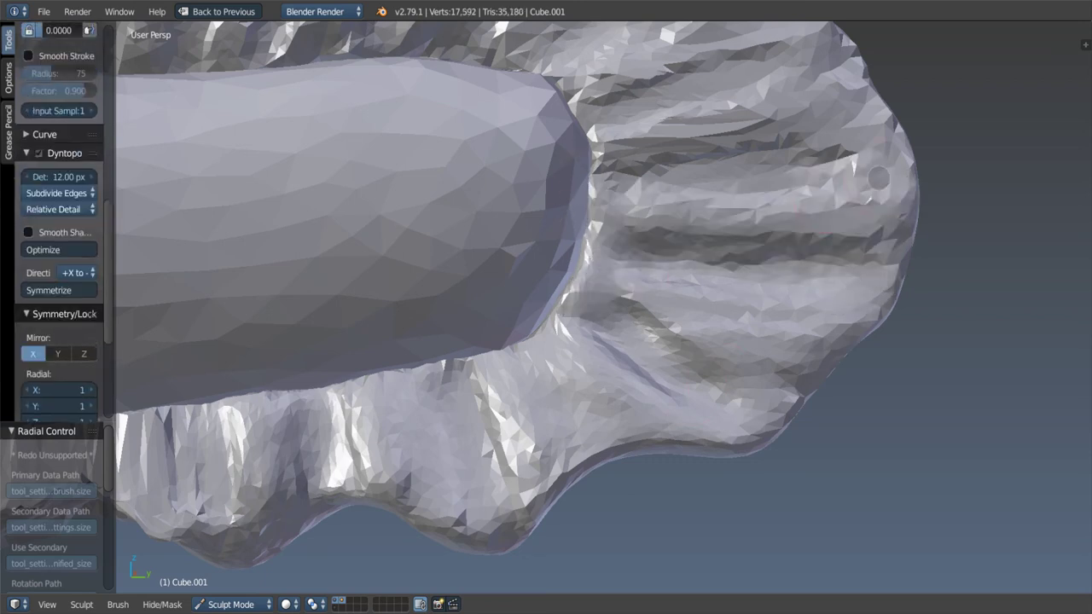
middle_click_drag(861, 162, 816, 229)
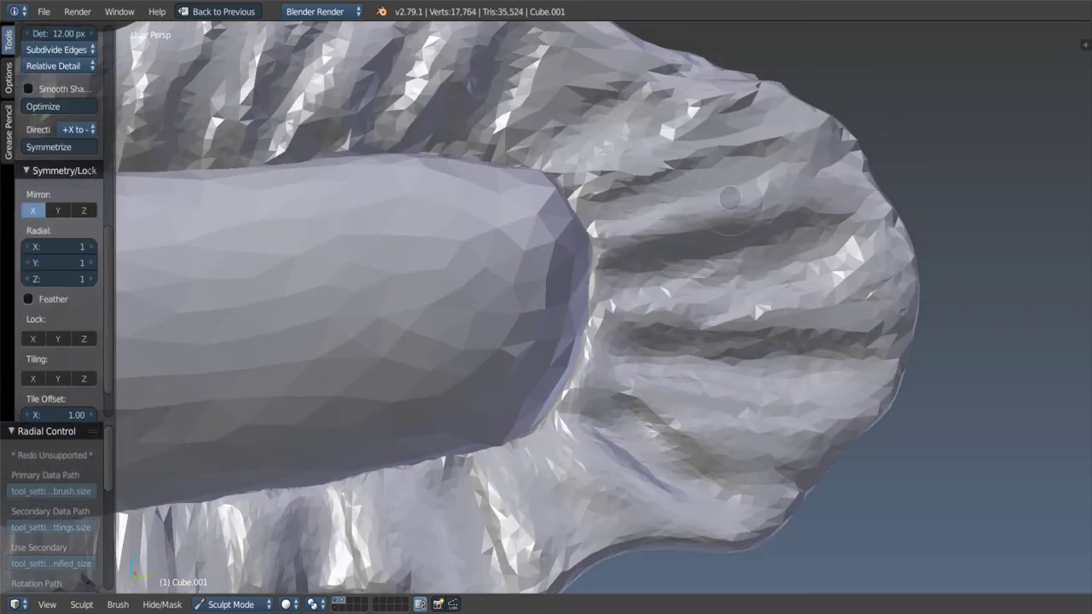
left_click_drag(796, 206, 709, 263)
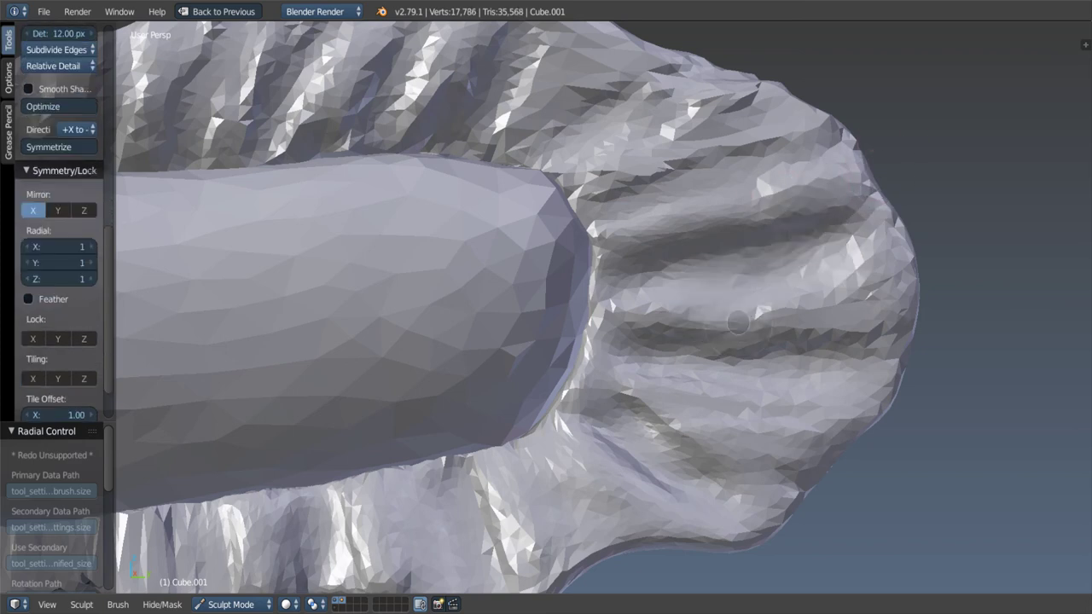
middle_click_drag(738, 322, 745, 175)
left_click_drag(745, 175, 667, 256)
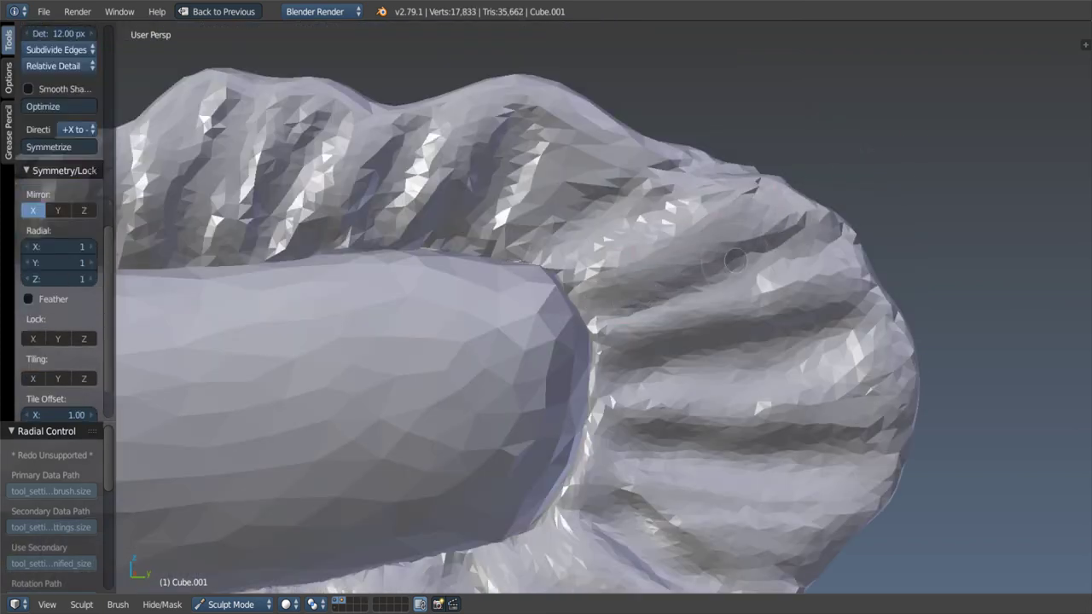
mouse_move(597, 247)
left_mouse_down()
mouse_move(631, 126)
mouse_move(734, 171)
left_mouse_up()
mouse_move(734, 171)
middle_mouse_down()
mouse_move(541, 242)
mouse_move(804, 219)
middle_mouse_up()
scroll(524, 253, "down", 3)
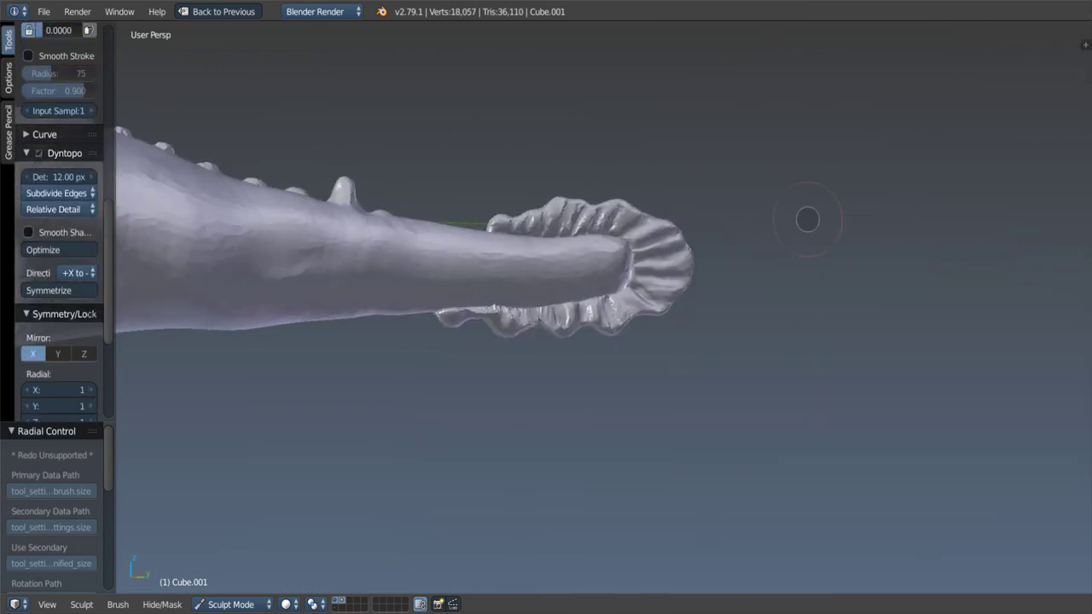
scroll(719, 242, "down", 3)
middle_click_drag(710, 242, 790, 226)
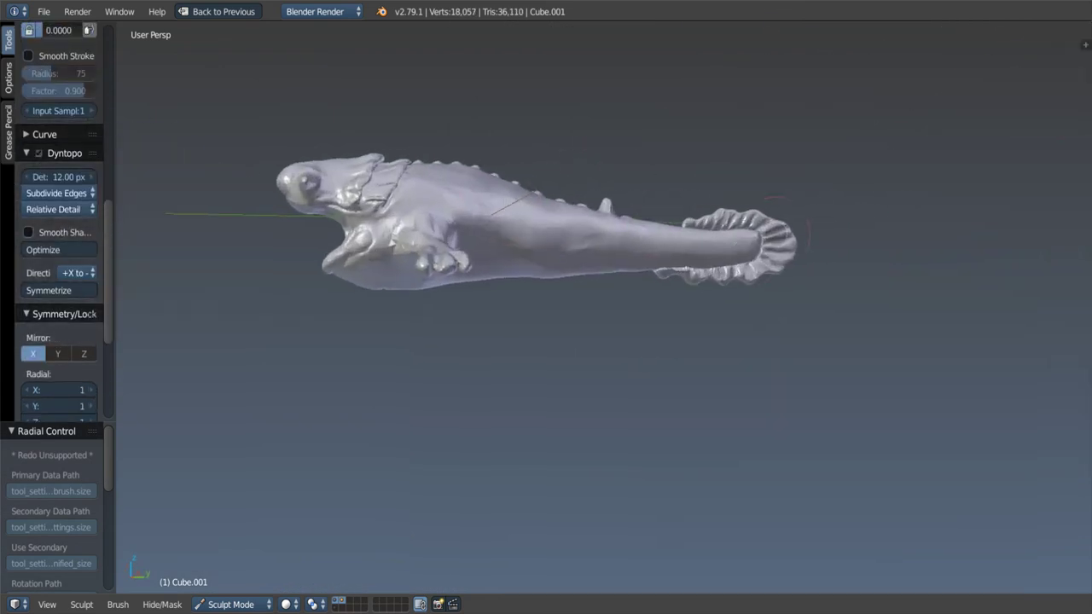
scroll(789, 226, "up", 5)
scroll(789, 226, "up", 3)
scroll(60, 231, "down", 5)
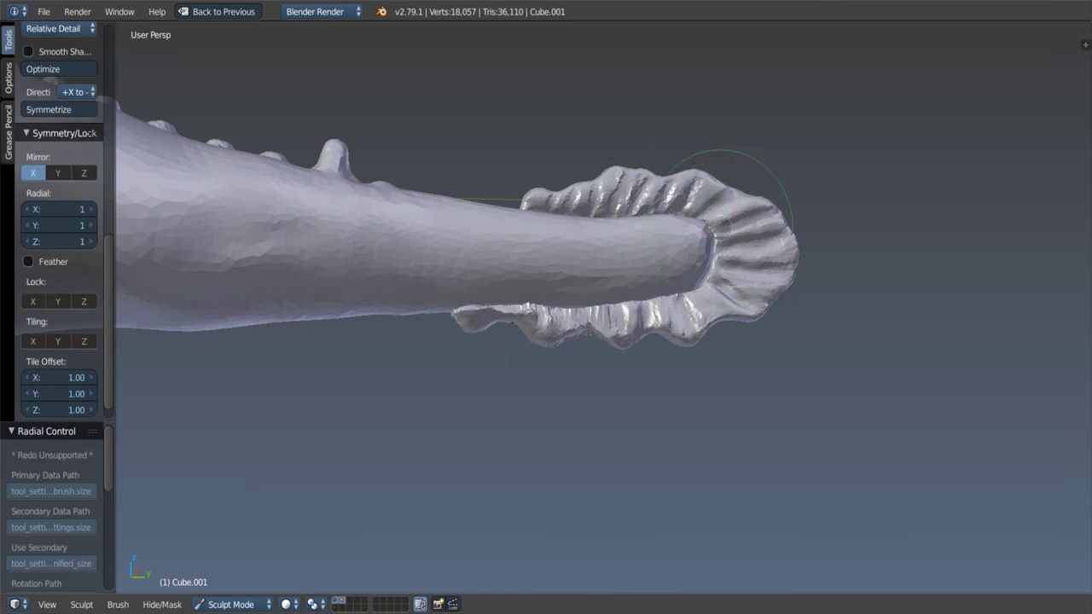
middle_click_drag(612, 173, 517, 165)
scroll(524, 196, "down", 3)
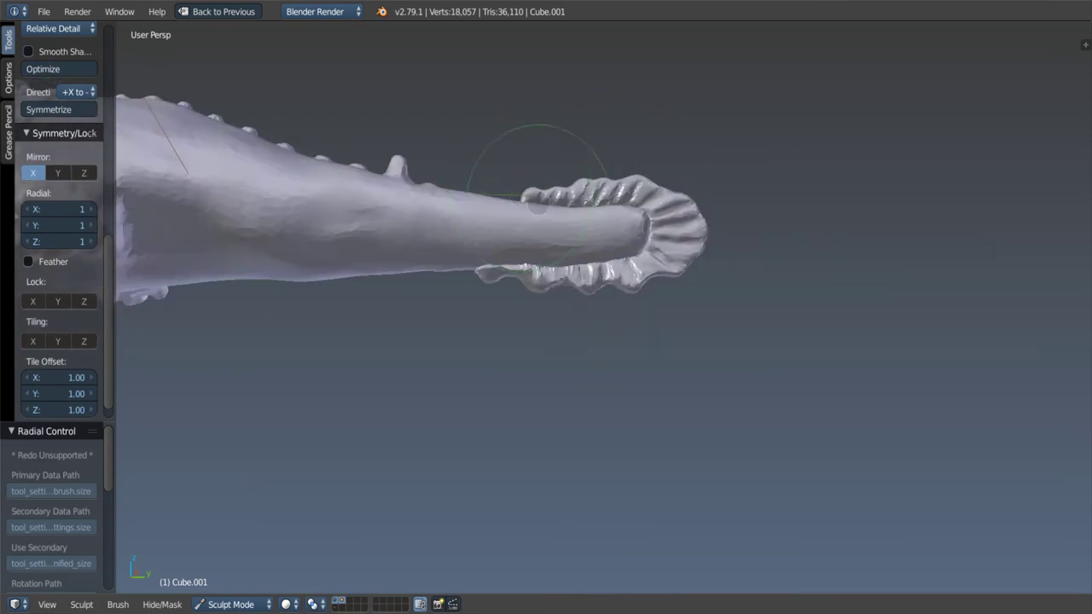
scroll(518, 150, "up", 6)
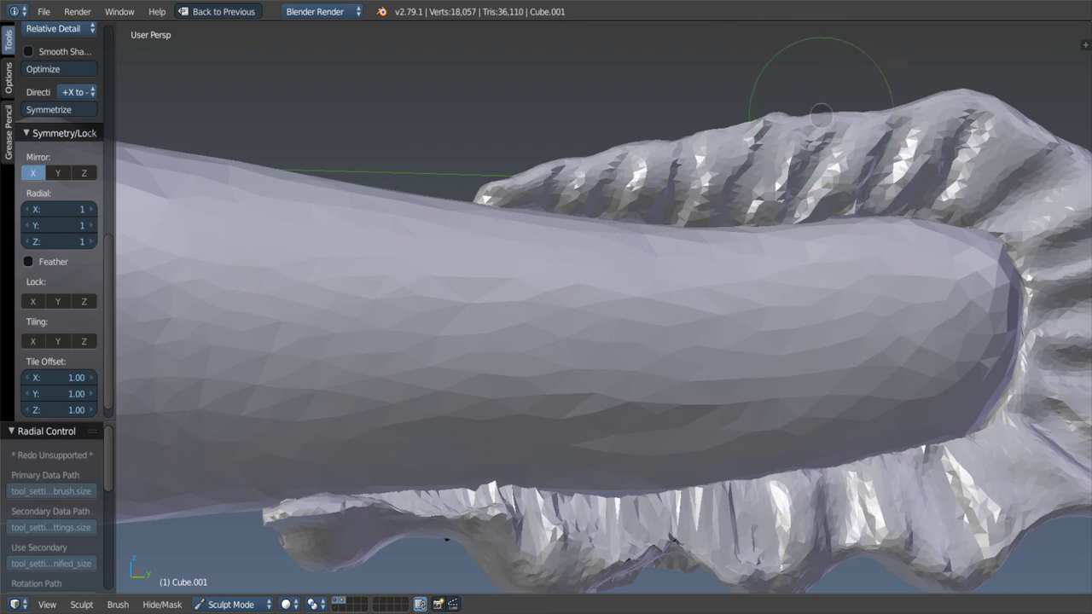
scroll(765, 114, "down", 3)
middle_click_drag(765, 113, 802, 117)
scroll(808, 118, "up", 3)
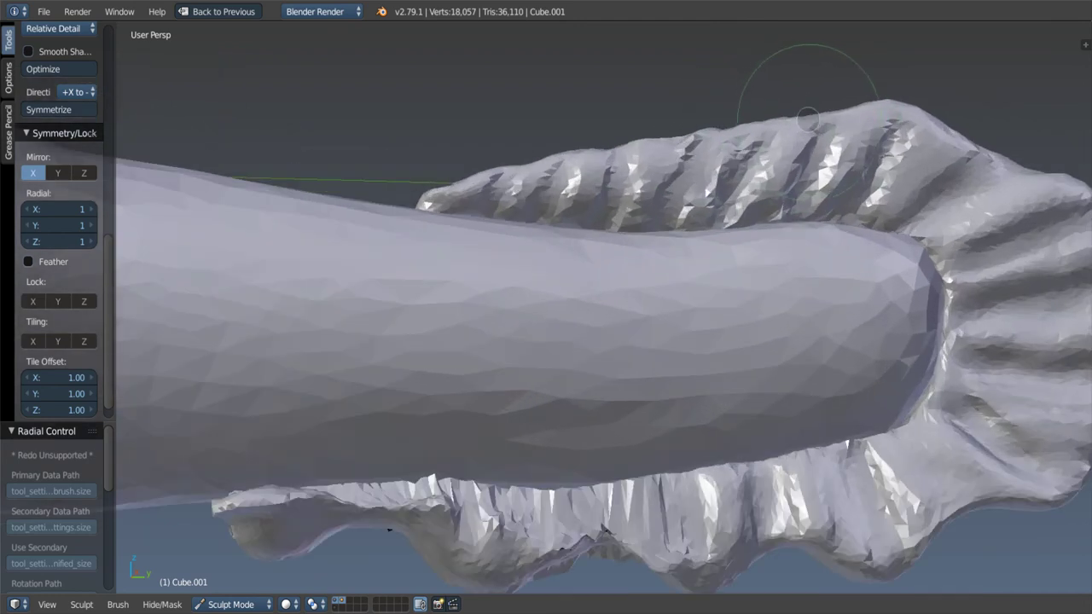
middle_click_drag(868, 134, 767, 167, "shift")
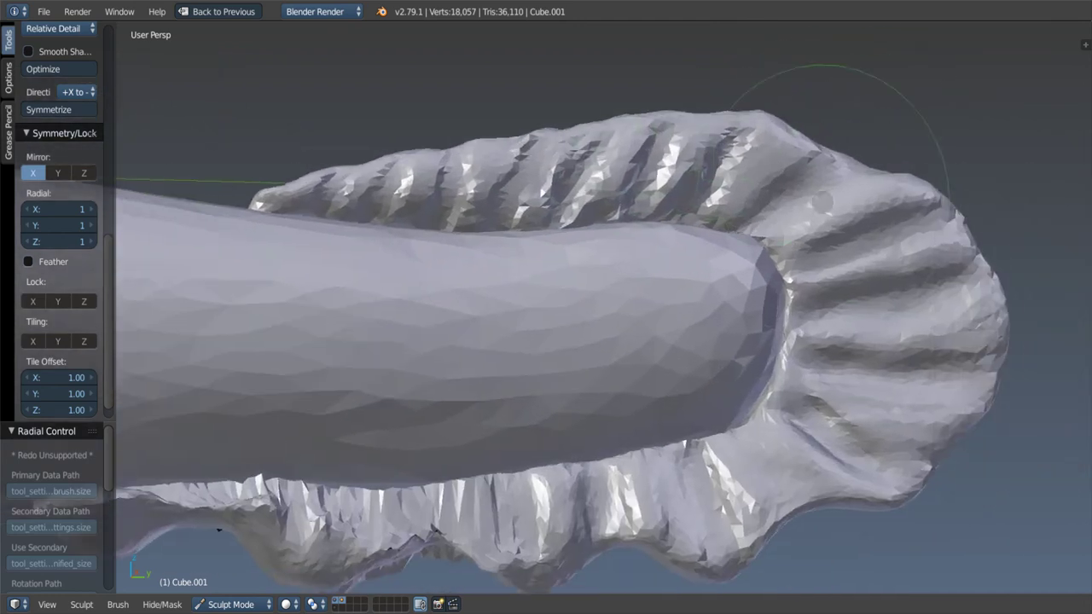
left_click_drag(821, 202, 846, 151)
middle_click_drag(868, 143, 870, 115, "shift")
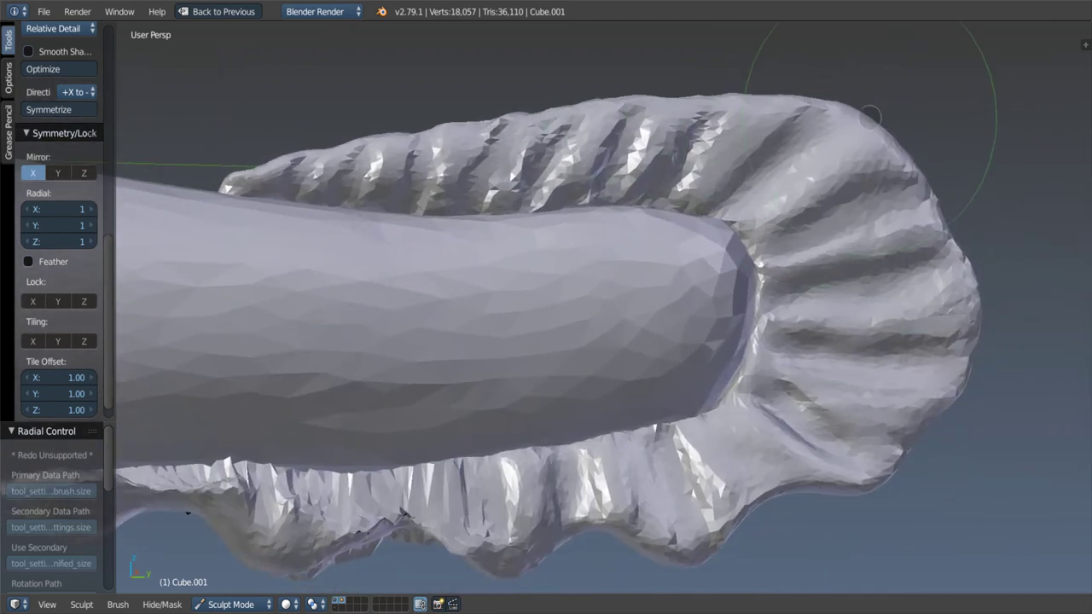
middle_click_drag(821, 270, 819, 124, "shift")
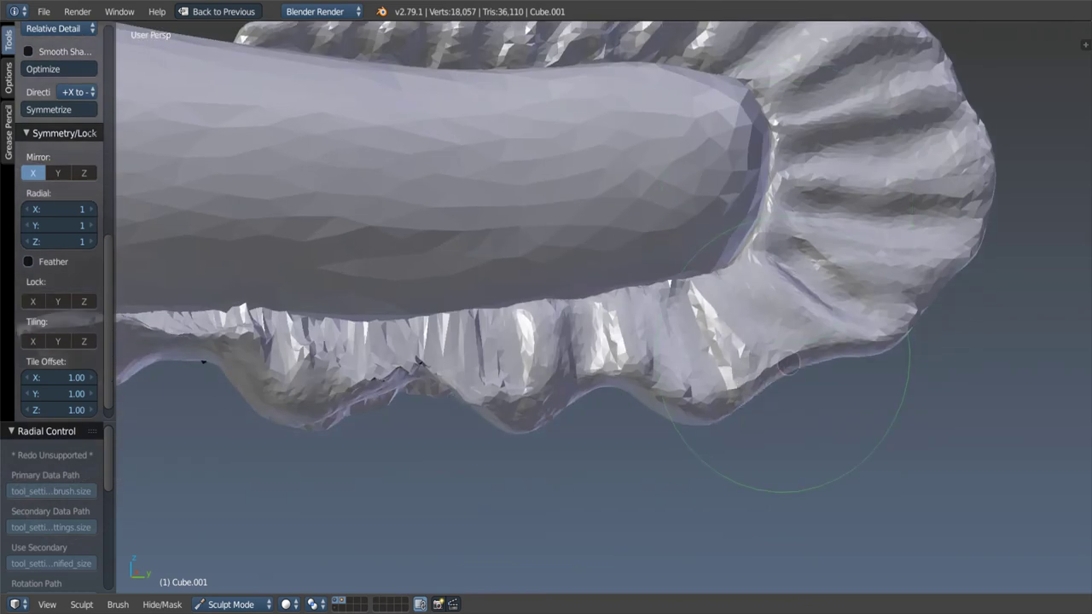
mouse_move(593, 358)
middle_mouse_down("shift")
mouse_move(525, 390)
mouse_move(512, 188)
mouse_move(502, 331)
mouse_move(512, 358)
middle_mouse_up("shift")
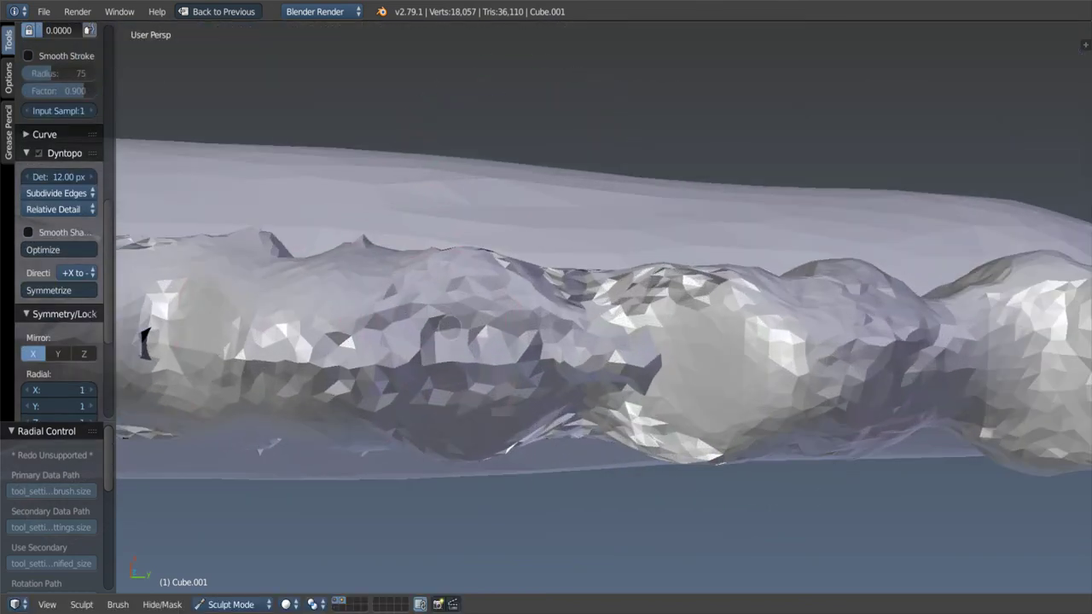
Step: Sculpt detail onto the tail's top, its lower edge and along its side
left_click_drag(512, 358, 644, 255)
middle_click_drag(644, 254, 649, 358)
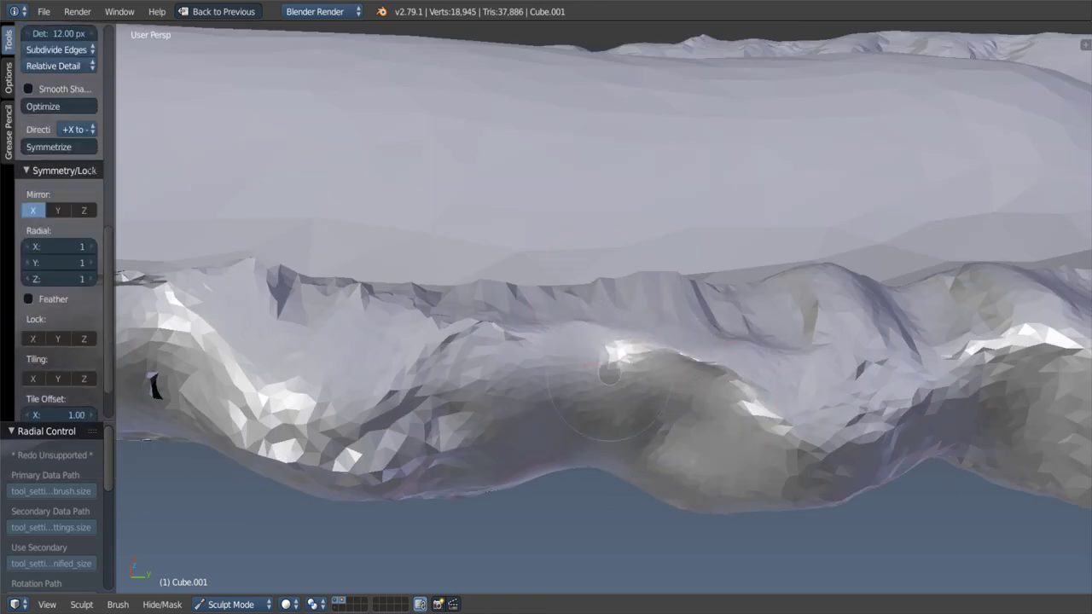
left_click_drag(597, 410, 717, 393)
mouse_move(392, 370)
middle_mouse_down()
mouse_move(410, 307)
mouse_move(415, 342)
middle_mouse_up()
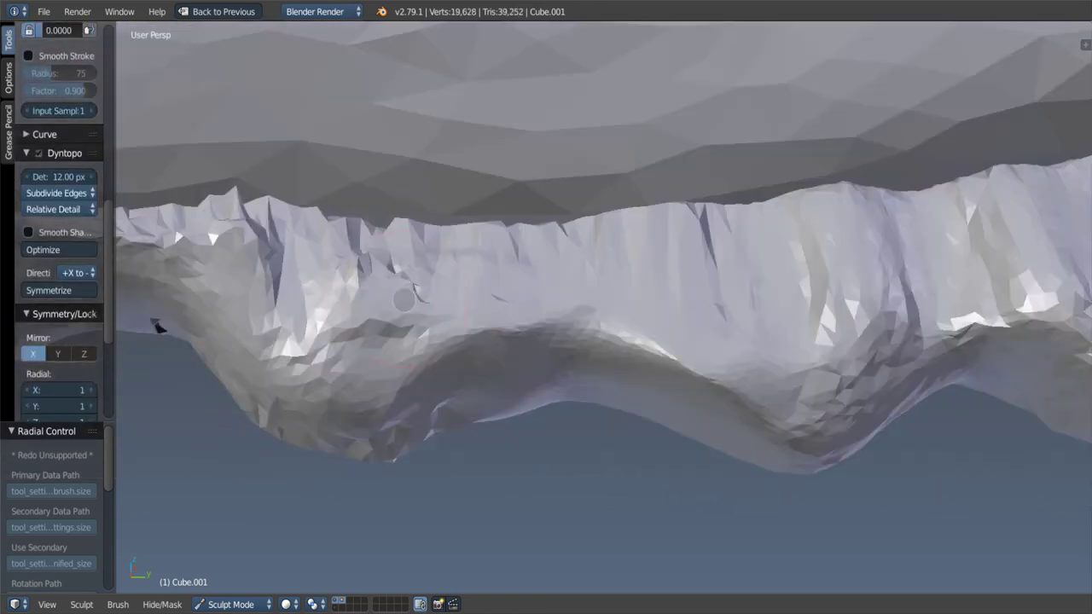
left_click_drag(414, 341, 716, 324)
middle_click_drag(716, 323, 483, 319)
mouse_move(483, 319)
left_mouse_down()
mouse_move(344, 295)
mouse_move(290, 359)
left_mouse_up()
left_click_drag(614, 272, 684, 386)
left_click_drag(819, 372, 1006, 324)
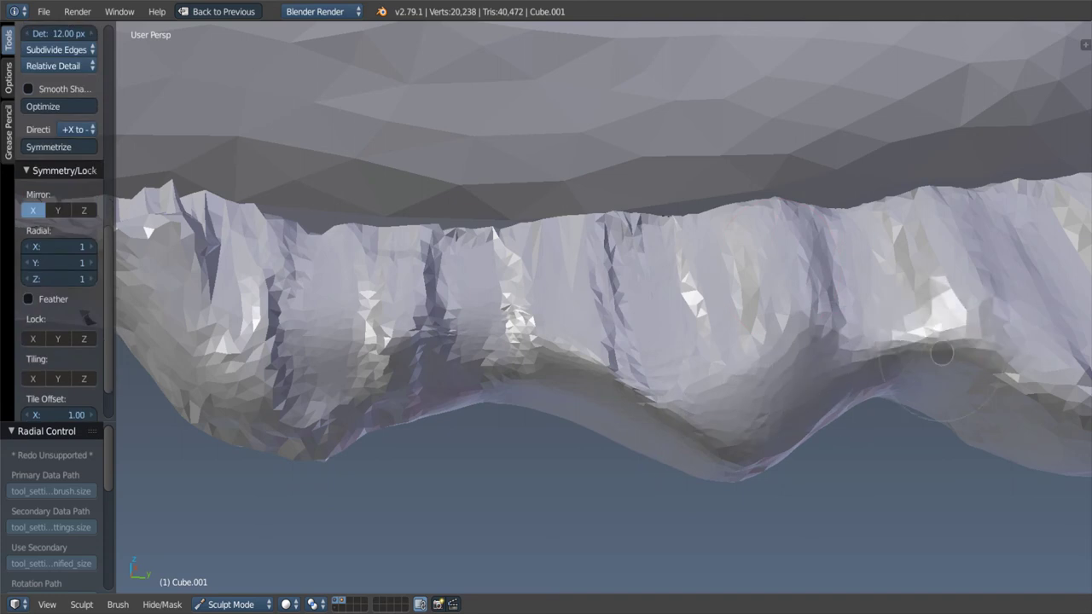
mouse_move(1006, 324)
middle_mouse_down()
mouse_move(644, 395)
mouse_move(546, 401)
middle_mouse_up()
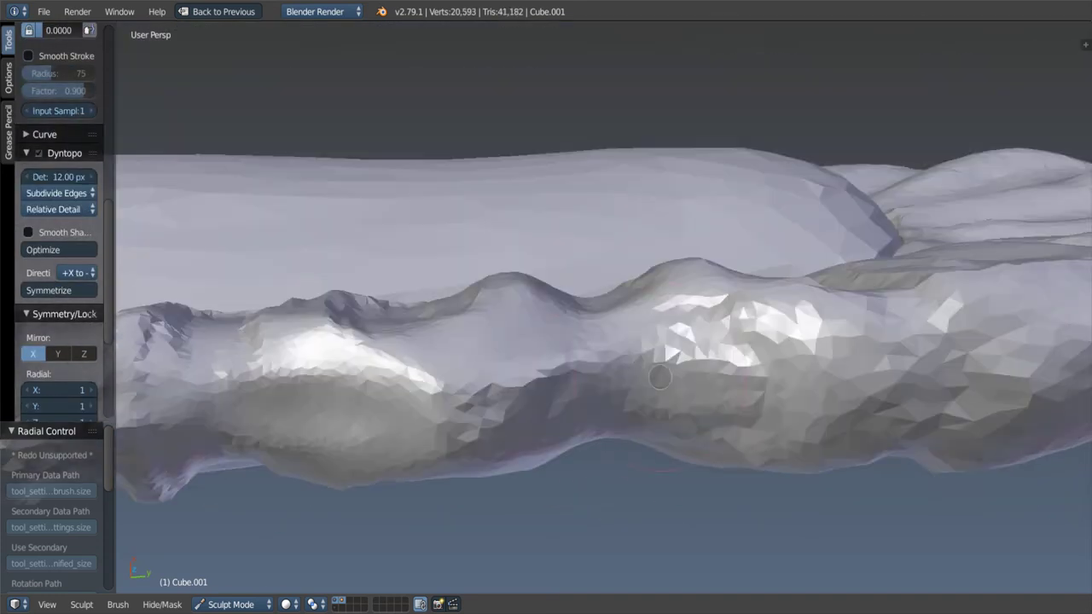
left_click_drag(545, 400, 1004, 342)
middle_click_drag(768, 358, 768, 256)
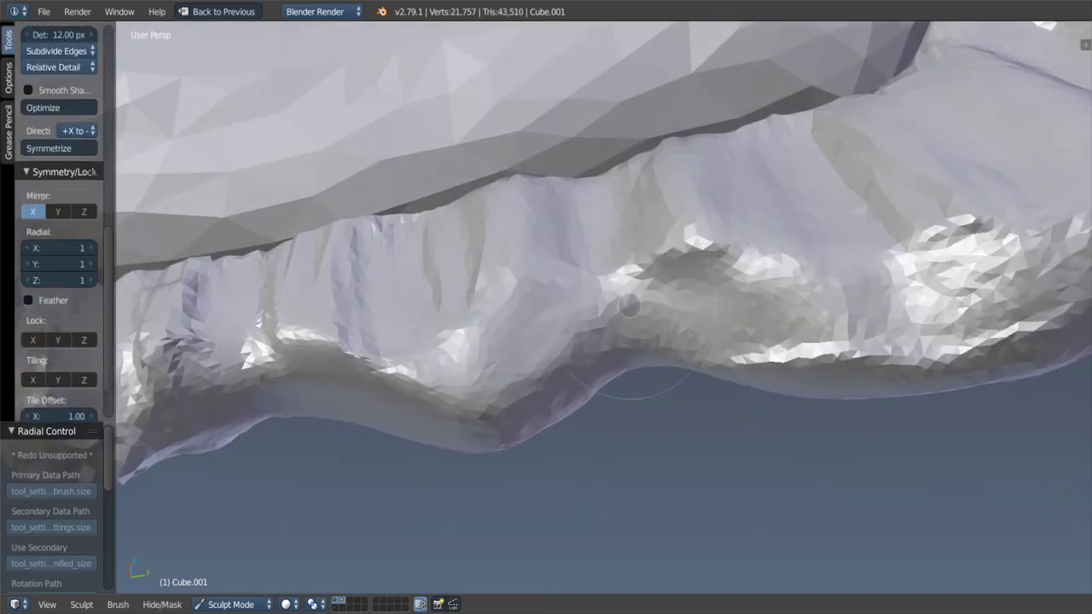
Step: Raise round bulges along the fin's lower edge and add detail to its underside
left_click_drag(777, 273, 691, 265)
middle_click_drag(835, 219, 768, 214)
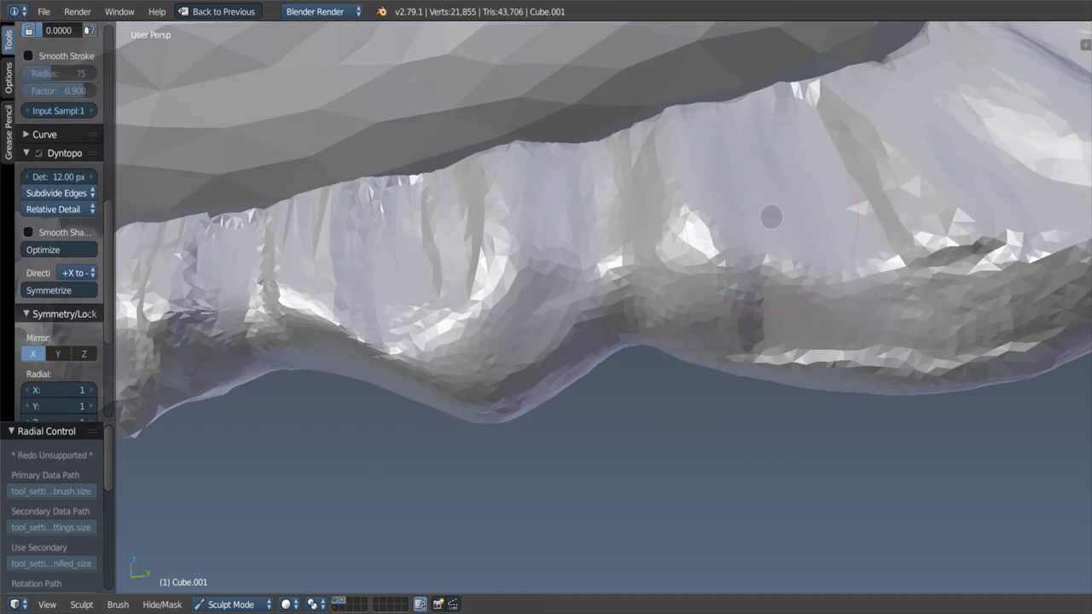
left_click_drag(767, 214, 802, 281)
middle_click_drag(802, 282, 567, 228)
left_click_drag(567, 228, 585, 190)
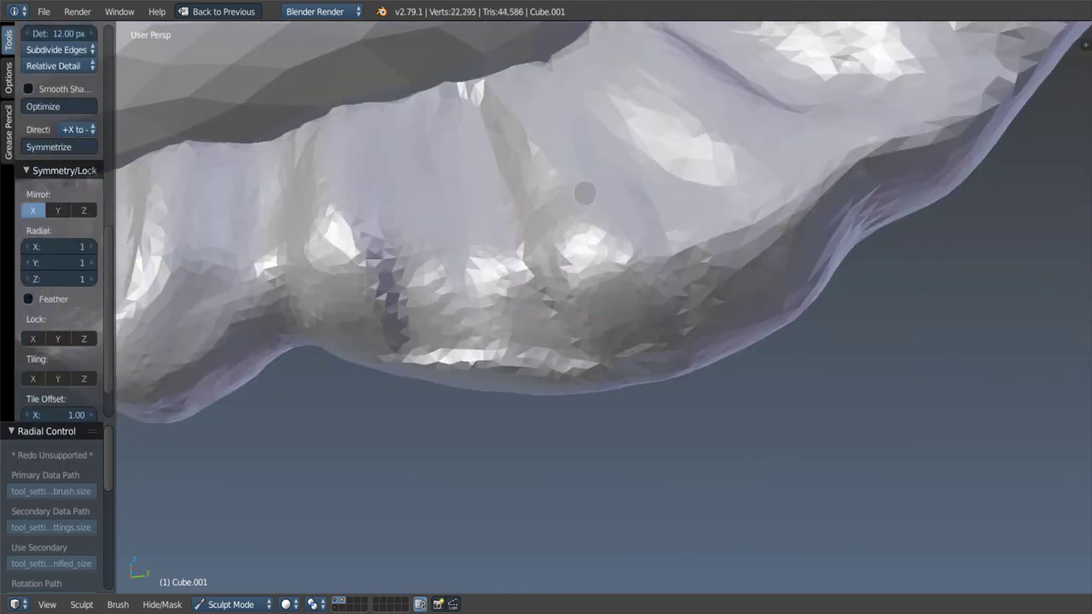
middle_click_drag(586, 190, 794, 294)
left_click_drag(794, 294, 896, 230)
middle_click_drag(730, 196, 722, 166)
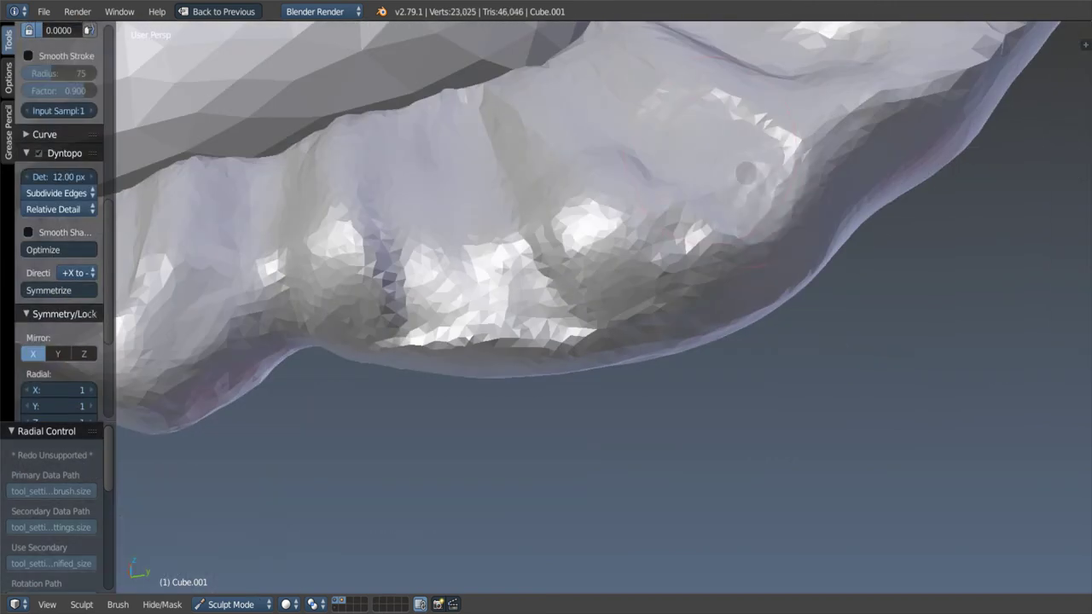
left_click_drag(722, 166, 788, 166)
scroll(674, 201, "down", 5)
Step: Zoom in on the tail fin and bulge its lower edge downward
scroll(674, 201, "up", 2)
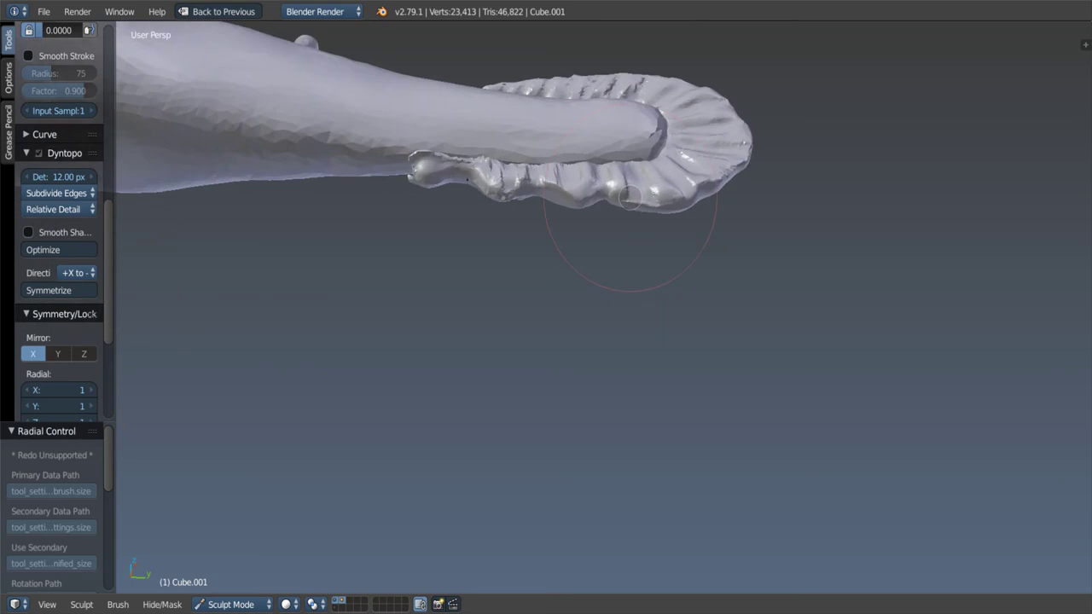
scroll(683, 198, "up", 2)
scroll(708, 196, "up", 3)
scroll(727, 196, "up", 2)
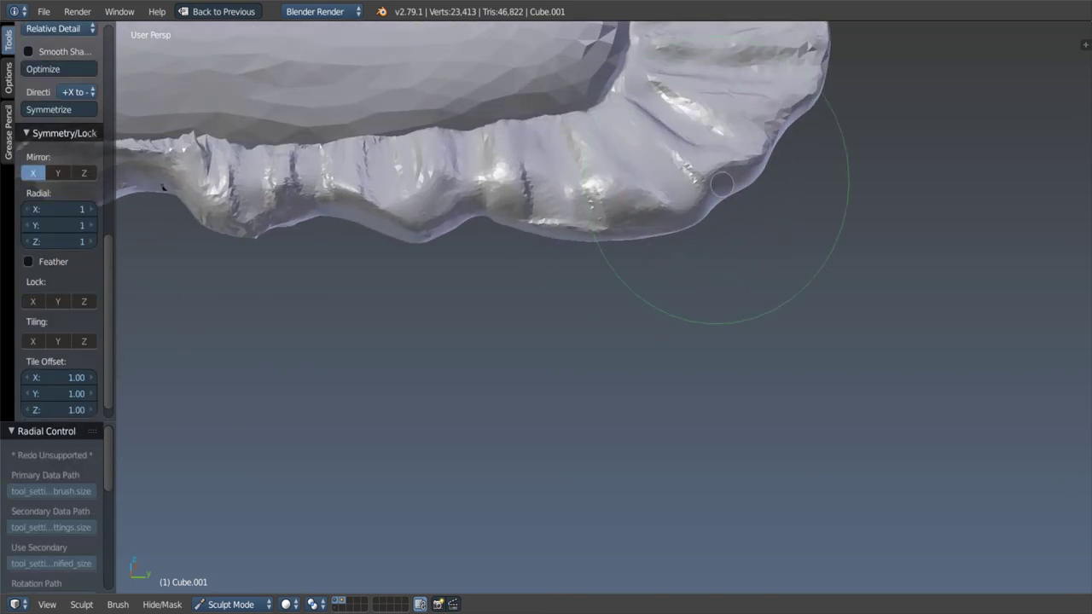
middle_click_drag(716, 184, 561, 238)
left_click_drag(565, 217, 567, 225)
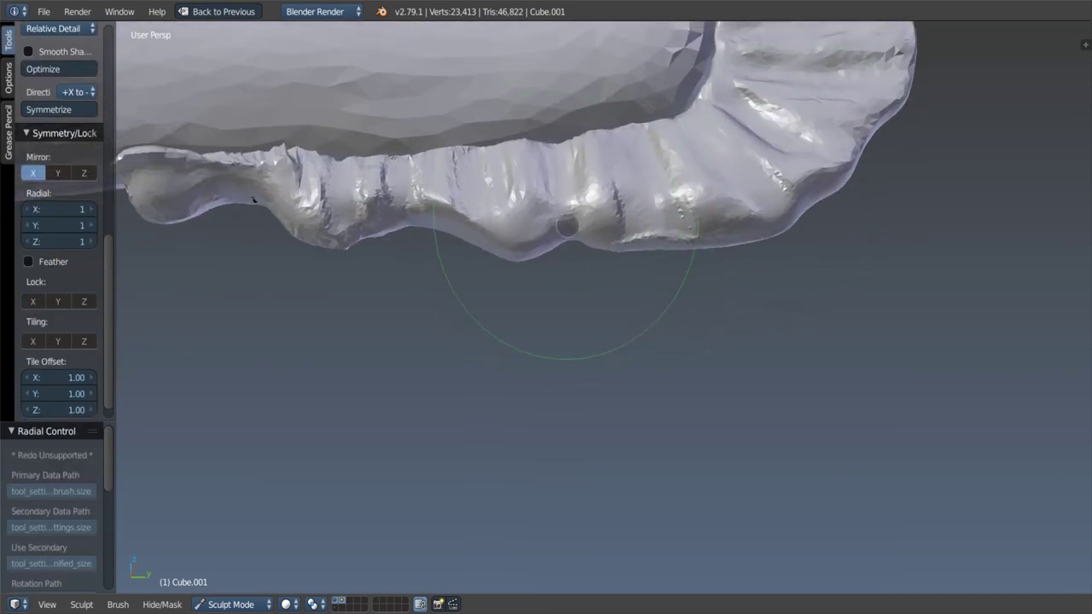
mouse_move(426, 243)
middle_mouse_down()
mouse_move(412, 278)
mouse_move(404, 207)
mouse_move(360, 186)
mouse_move(351, 124)
mouse_move(319, 173)
mouse_move(314, 207)
middle_mouse_up()
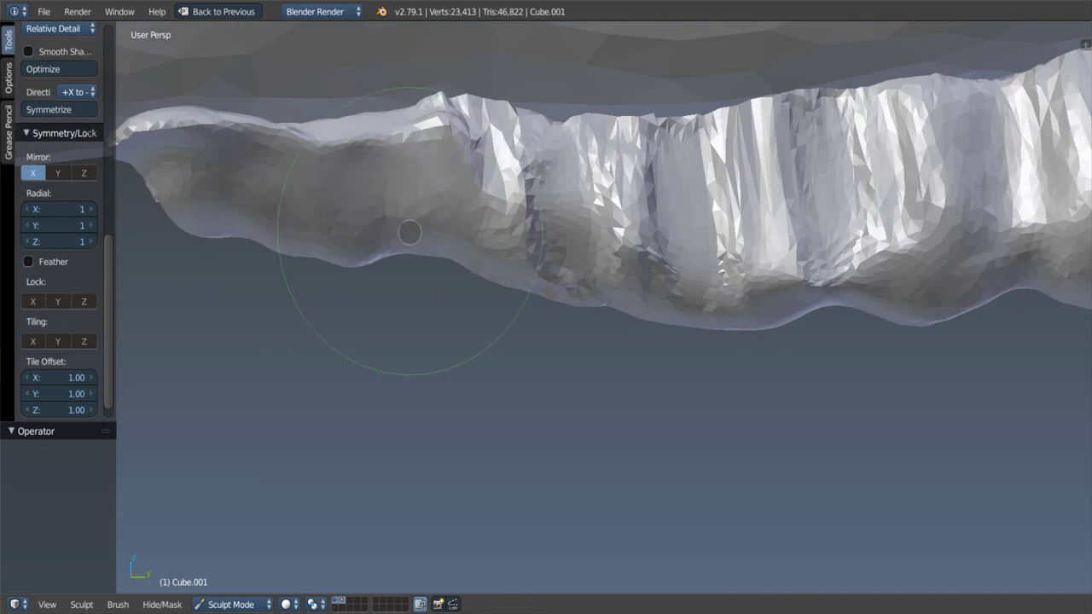
mouse_move(205, 264)
middle_mouse_down()
mouse_move(214, 180)
mouse_move(341, 196)
middle_mouse_up()
Step: Shrink the brush, stroke along the fin edge, and undo that stroke
key("f")
left_click(256, 222)
mouse_move(256, 222)
middle_mouse_down()
mouse_move(367, 190)
mouse_move(341, 222)
mouse_move(358, 200)
mouse_move(265, 243)
mouse_move(341, 219)
mouse_move(336, 268)
mouse_move(450, 183)
middle_mouse_up()
left_click(366, 190)
key("ctrl+z")
Step: Resize the brush, switch to the Grab brush, and pull the fin's upper rim upward
key("f")
left_click(426, 182)
key("f")
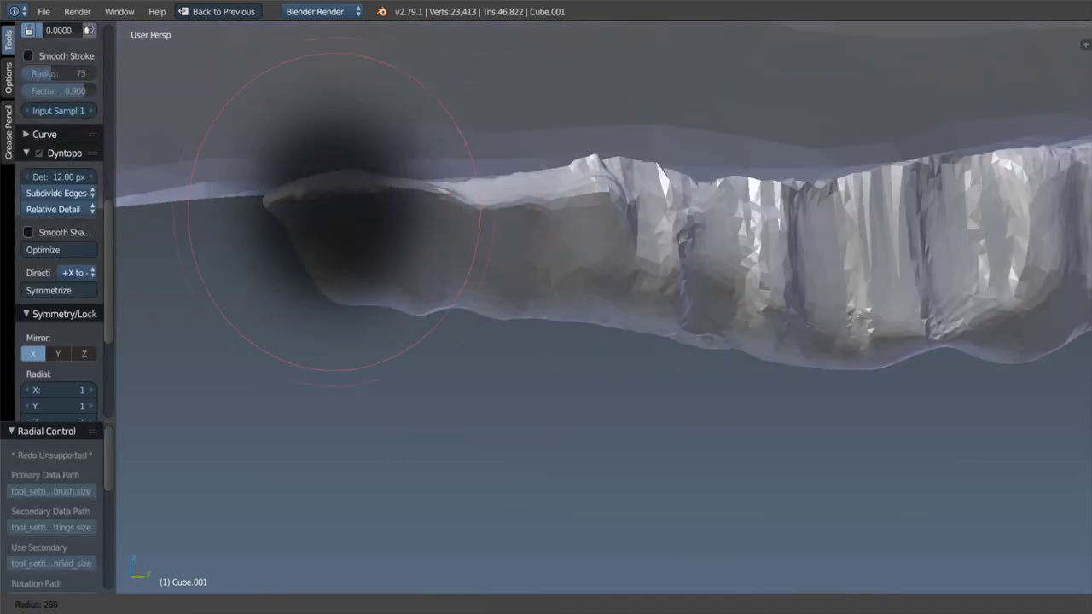
left_click(465, 202)
key("g")
left_click_drag(465, 202, 465, 173)
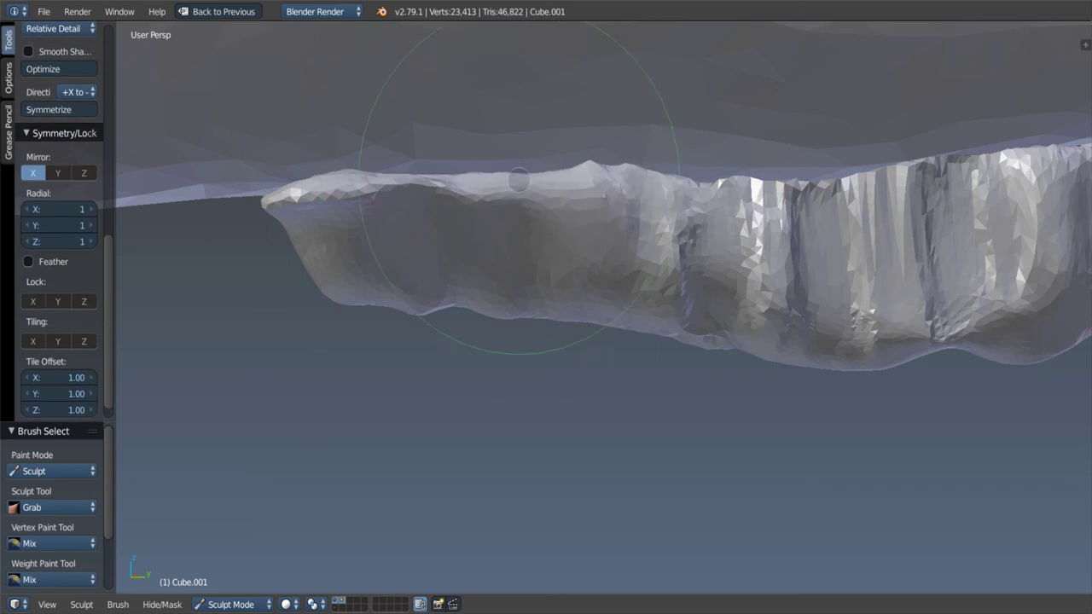
Step: Orbit and zoom to inspect the whole creature, including its underside
scroll(469, 196, "down", 5)
mouse_move(483, 214)
middle_mouse_down()
mouse_move(451, 214)
mouse_move(470, 279)
mouse_move(427, 204)
mouse_move(401, 239)
mouse_move(446, 195)
mouse_move(412, 189)
mouse_move(434, 212)
middle_mouse_up()
scroll(401, 185, "up", 2)
scroll(431, 182, "up", 2)
left_click(468, 245)
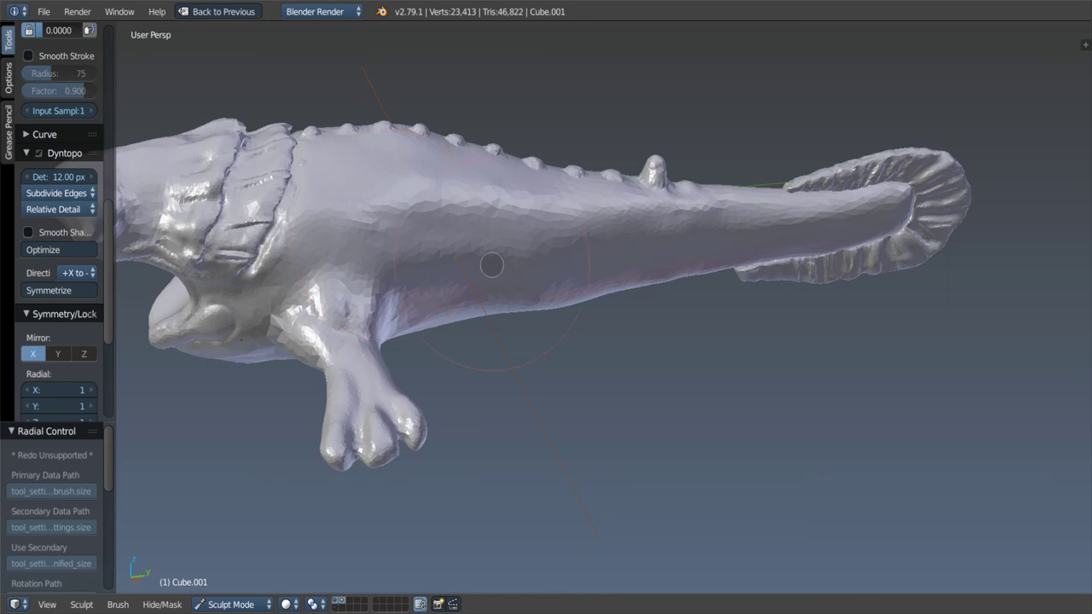
mouse_move(489, 261)
middle_mouse_down()
mouse_move(536, 276)
mouse_move(538, 248)
mouse_move(190, 290)
middle_mouse_up()
scroll(60, 256, "down", 4)
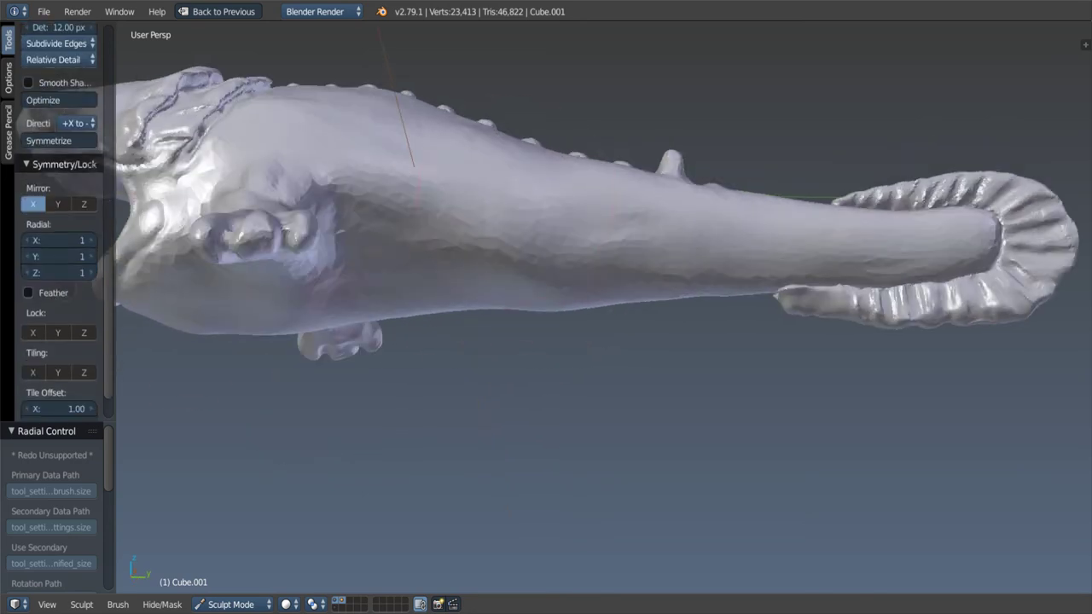
scroll(59, 256, "down", 2)
mouse_move(588, 200)
middle_mouse_down()
mouse_move(519, 268)
mouse_move(517, 220)
middle_mouse_up()
scroll(530, 260, "down", 2)
scroll(530, 261, "up", 4)
Step: Leave the fin piece and bring the body mesh Cube into sculpting
key("ctrl+z")
key("ctrl+z")
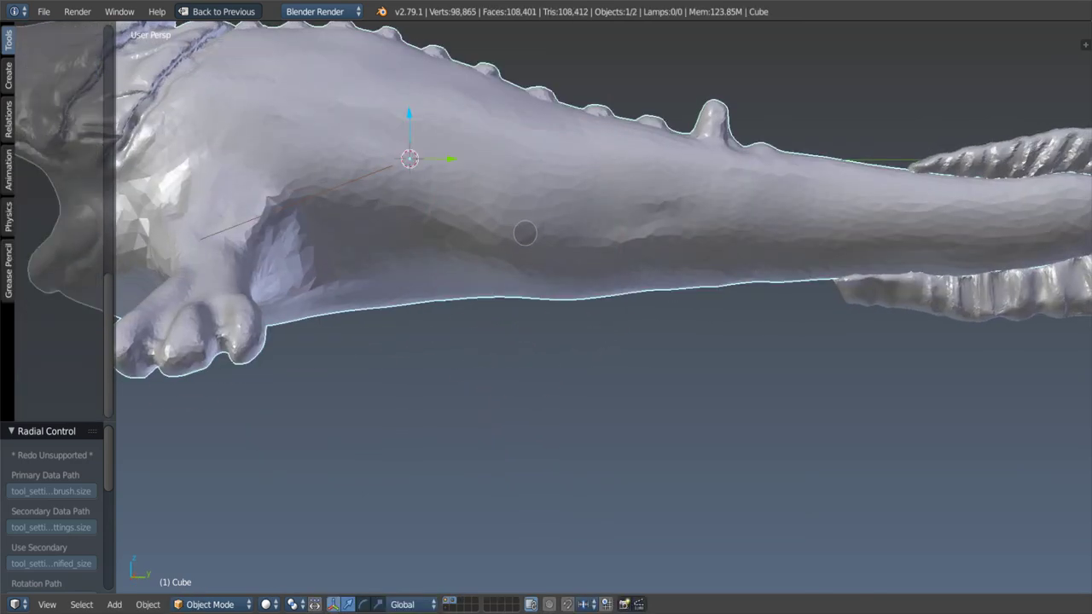
key("ctrl+z")
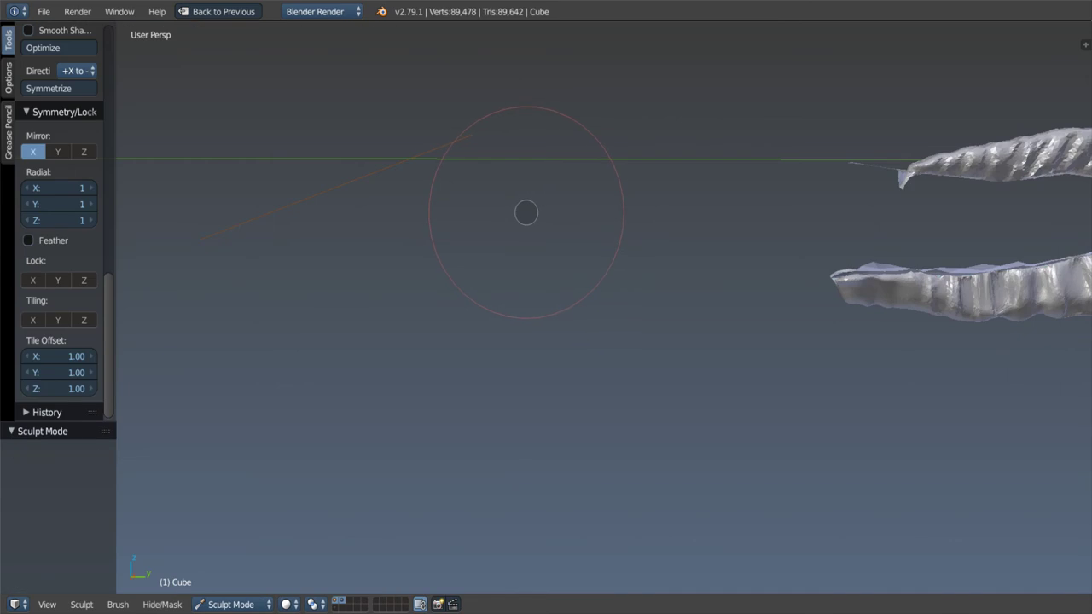
key("ctrl+shift+z")
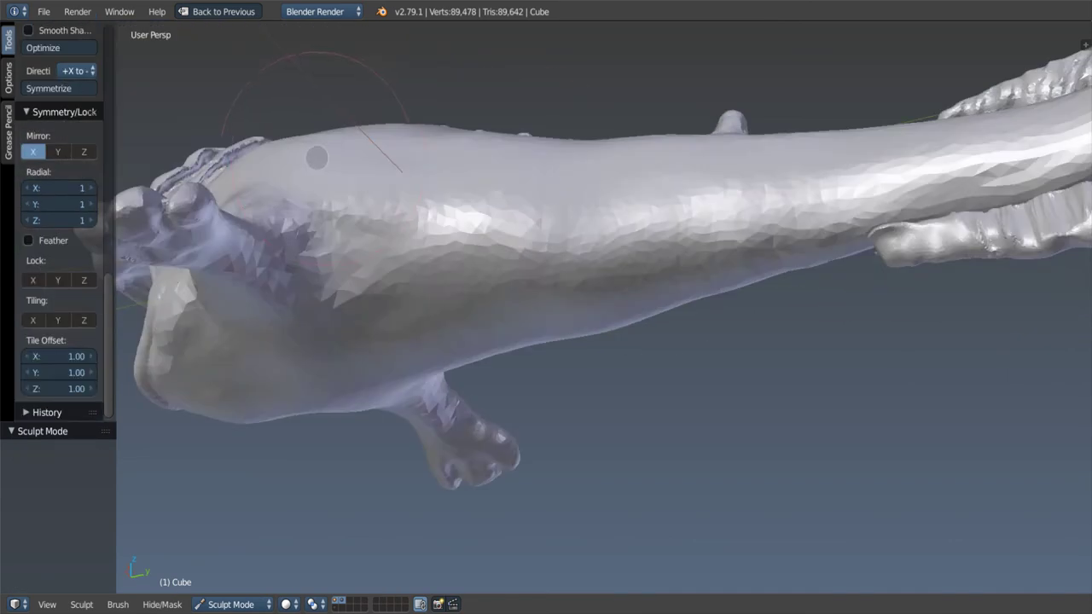
middle_click_drag(390, 205, 356, 189)
scroll(355, 189, "up", 3)
scroll(356, 188, "down", 1)
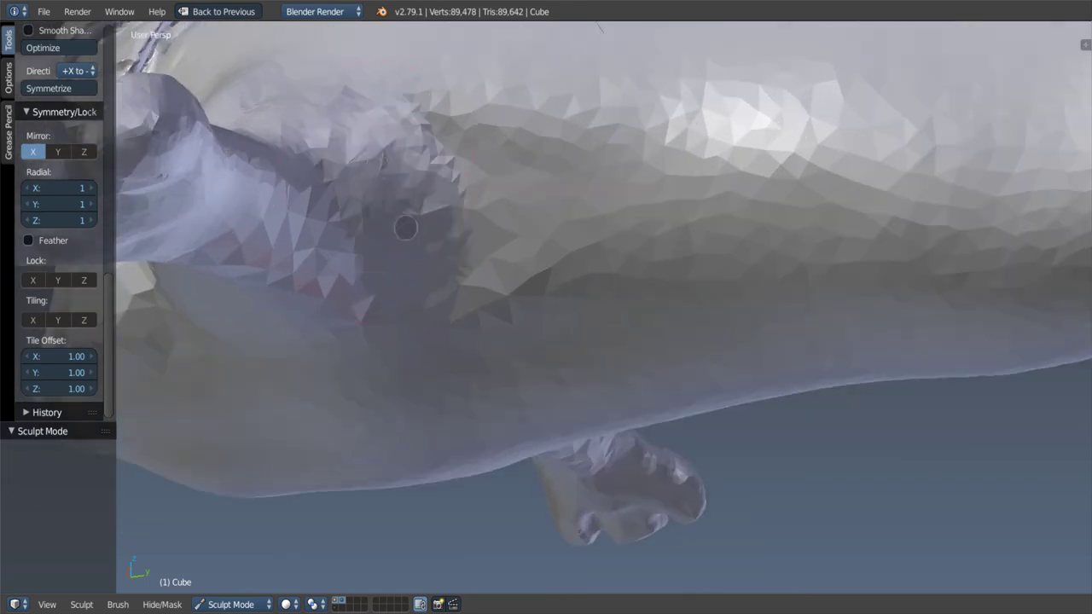
Step: Sculpt creases into the body surface
left_click_drag(355, 189, 401, 196)
middle_click_drag(402, 195, 375, 222)
left_click_drag(401, 384, 368, 210)
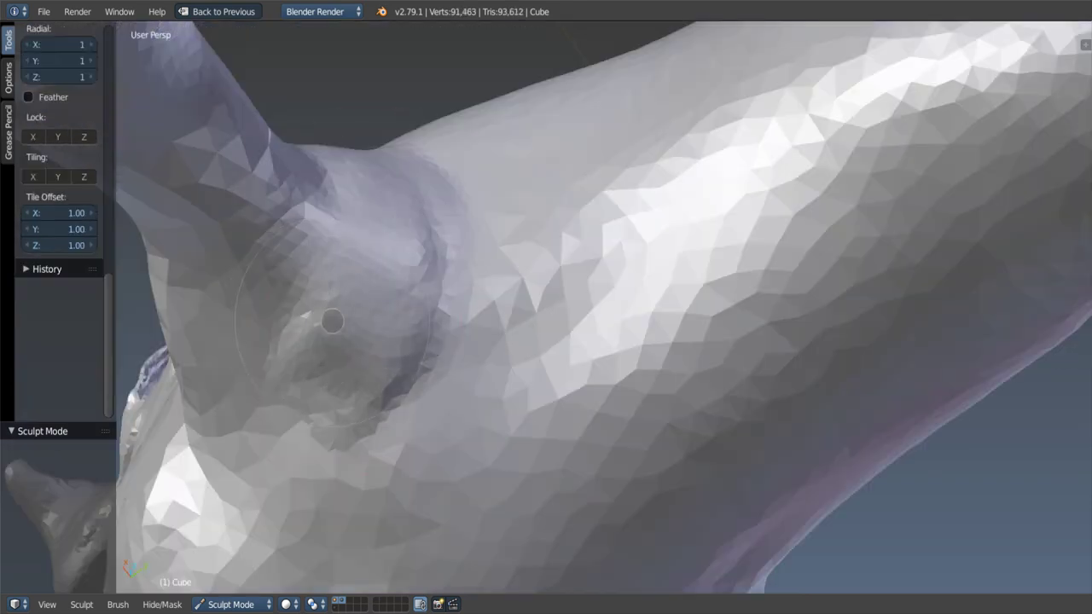
scroll(330, 390, "down", 4)
mouse_move(329, 390)
middle_mouse_down()
mouse_move(646, 190)
mouse_move(636, 202)
mouse_move(642, 188)
middle_mouse_up()
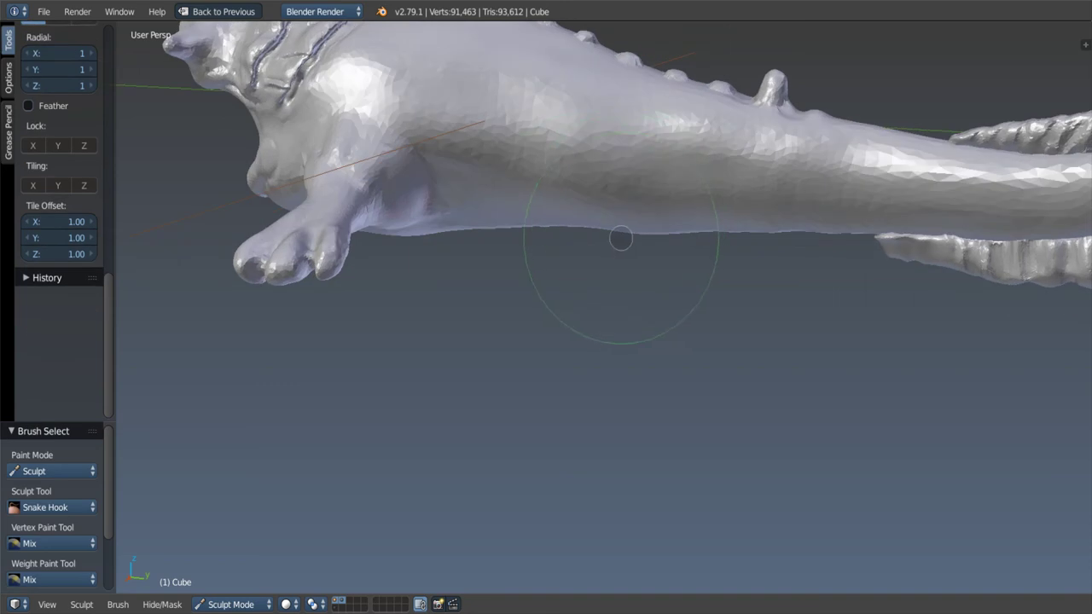
Step: Switch to a smaller Grab brush, then to the Mask brush to paint a spot
key("g")
key("f")
left_click(571, 213)
scroll(660, 198, "up", 2)
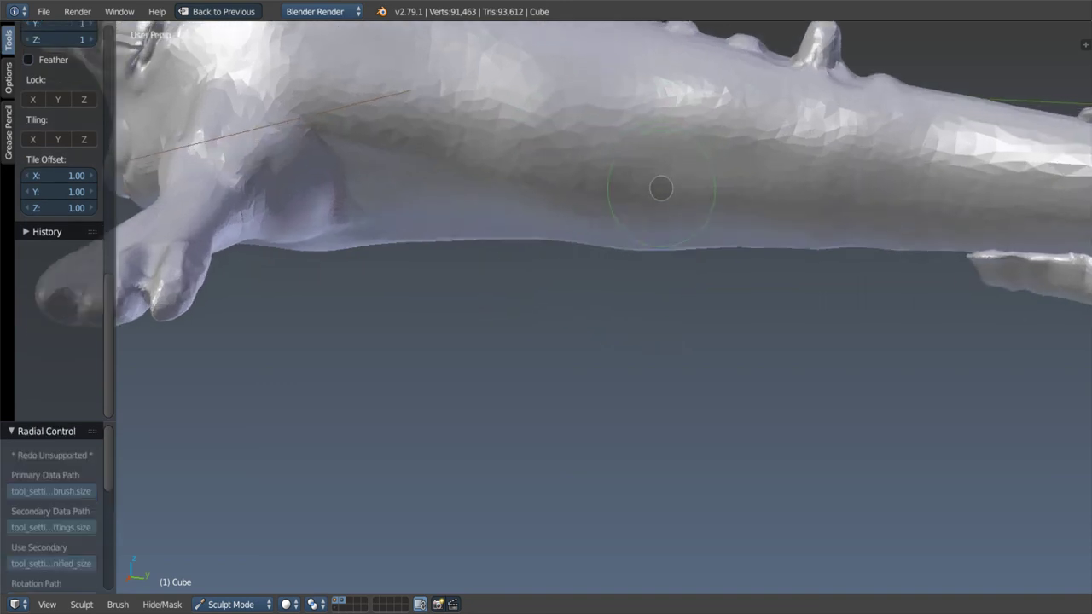
scroll(659, 195, "up", 2)
key("m")
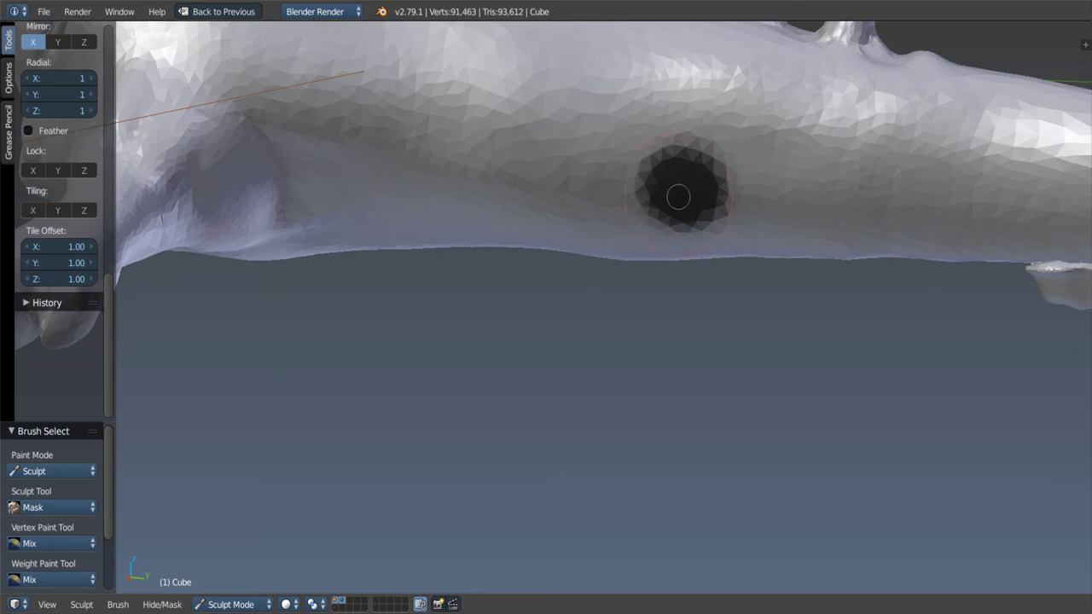
scroll(678, 197, "down", 4)
scroll(695, 188, "up", 2)
Step: Invert the mask, switch to the Snake Hook brush, and pull a spike from the spot
key("ctrl+i")
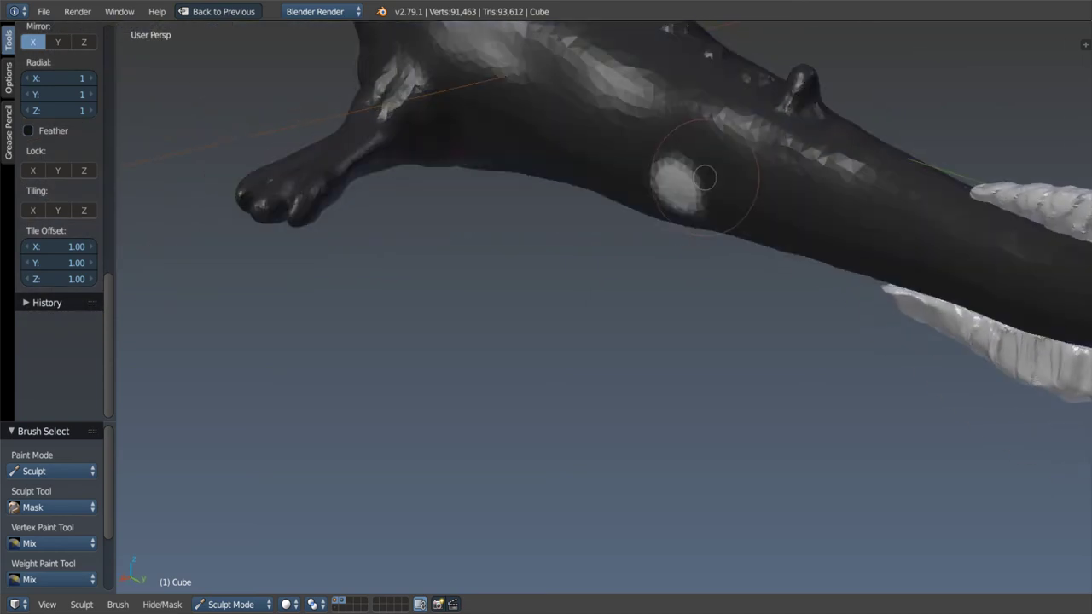
key("k")
key("f")
left_click(653, 224)
middle_click_drag(653, 224, 675, 193)
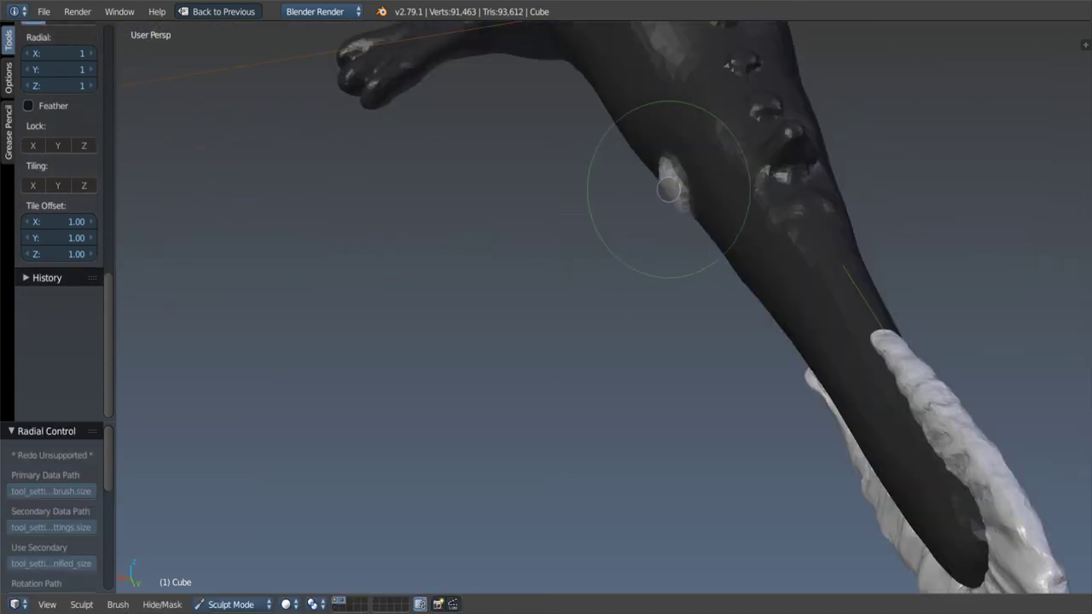
left_click_drag(657, 175, 630, 216)
Step: Shape the spike into a rounded protrusion
mouse_move(616, 225)
middle_mouse_down()
mouse_move(802, 107)
mouse_move(680, 222)
mouse_move(627, 243)
mouse_move(638, 214)
mouse_move(645, 231)
middle_mouse_up()
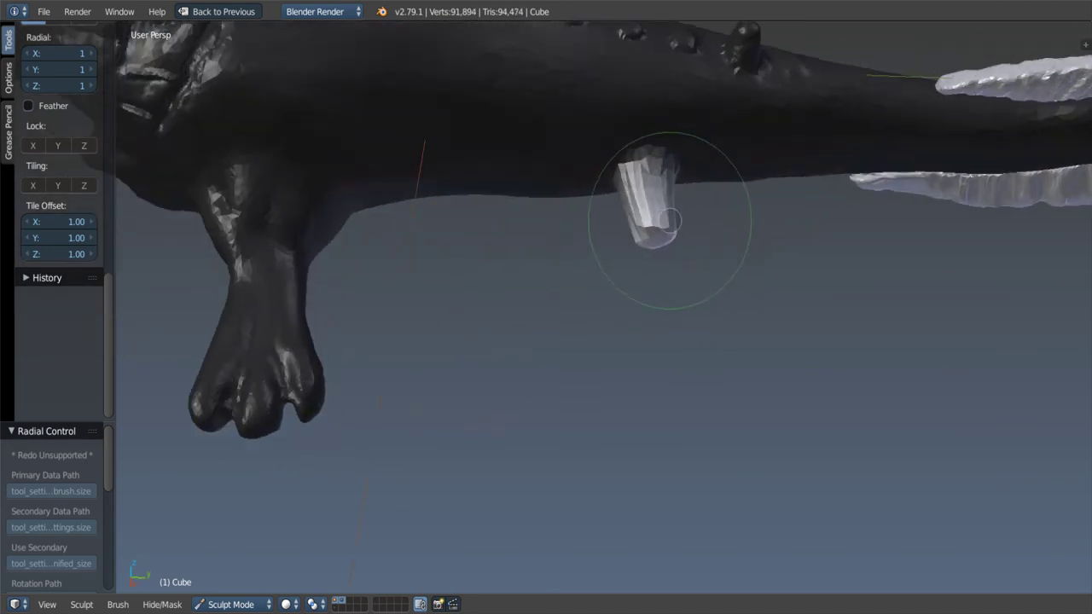
mouse_move(548, 231)
middle_mouse_down()
mouse_move(651, 212)
mouse_move(657, 196)
middle_mouse_up()
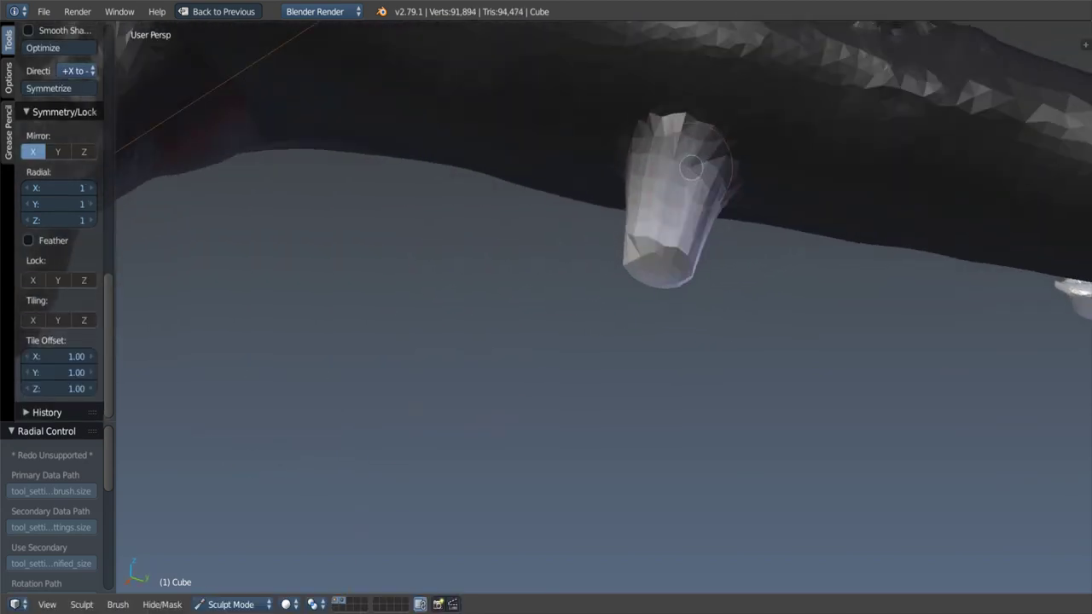
left_click_drag(657, 196, 661, 205)
mouse_move(661, 205)
middle_mouse_down()
mouse_move(699, 199)
mouse_move(631, 222)
mouse_move(621, 246)
middle_mouse_up()
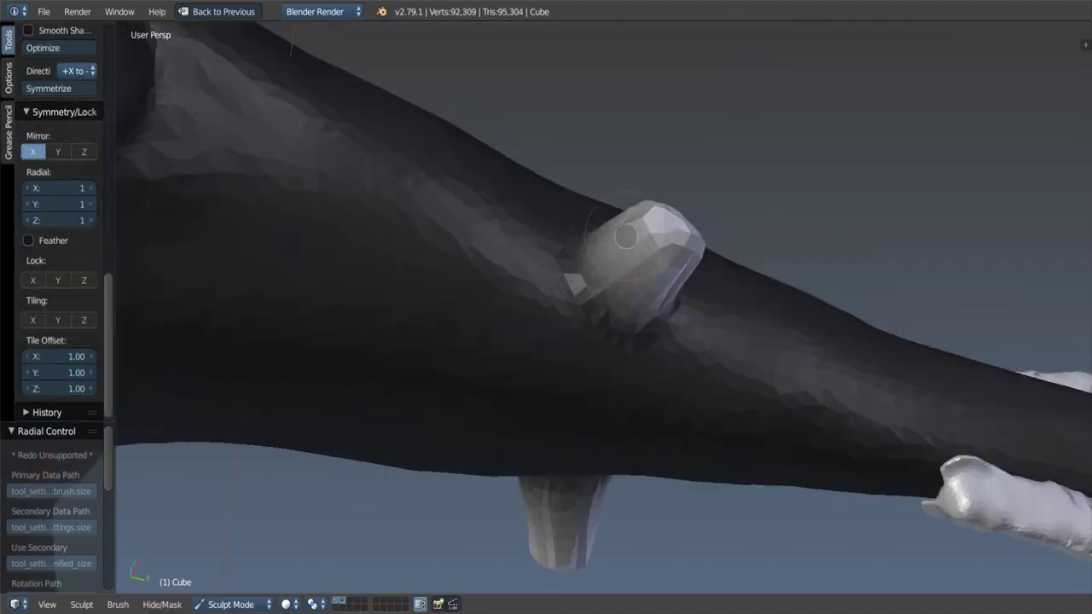
left_click_drag(621, 245, 638, 249)
middle_click_drag(638, 249, 621, 272)
middle_click_drag(653, 196, 666, 166)
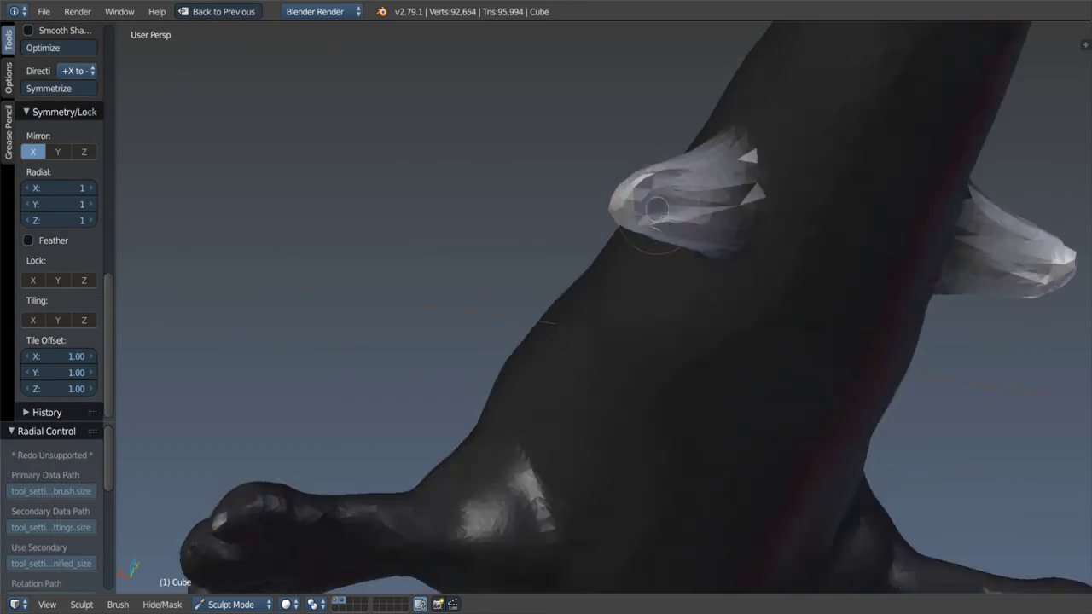
left_click_drag(666, 166, 672, 145)
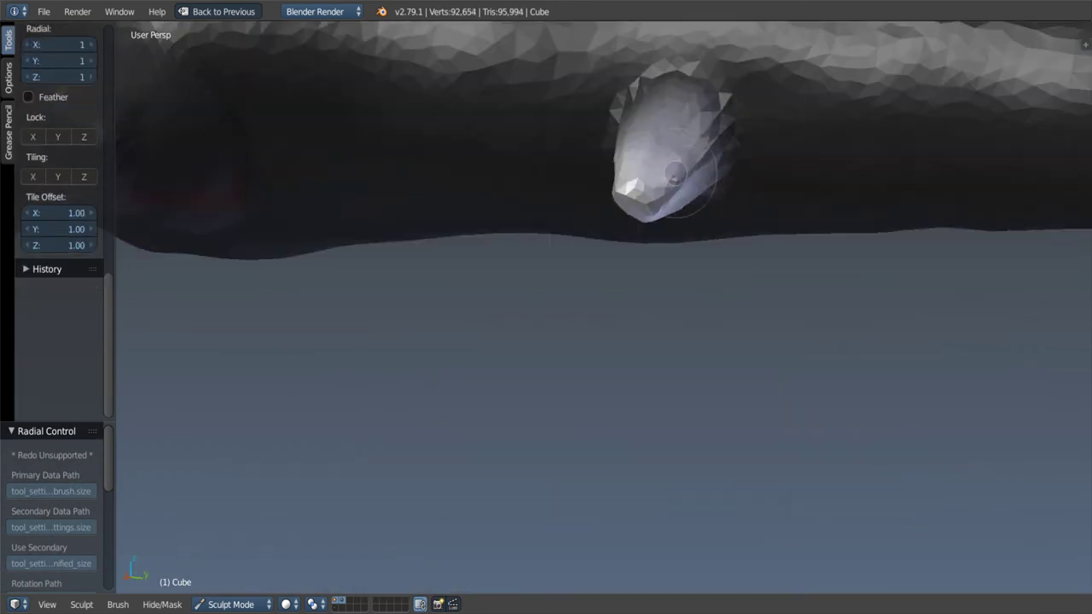
middle_click_drag(675, 198, 674, 159)
Step: Select the Mask brush and inspect the bump from below and from the side
key("m")
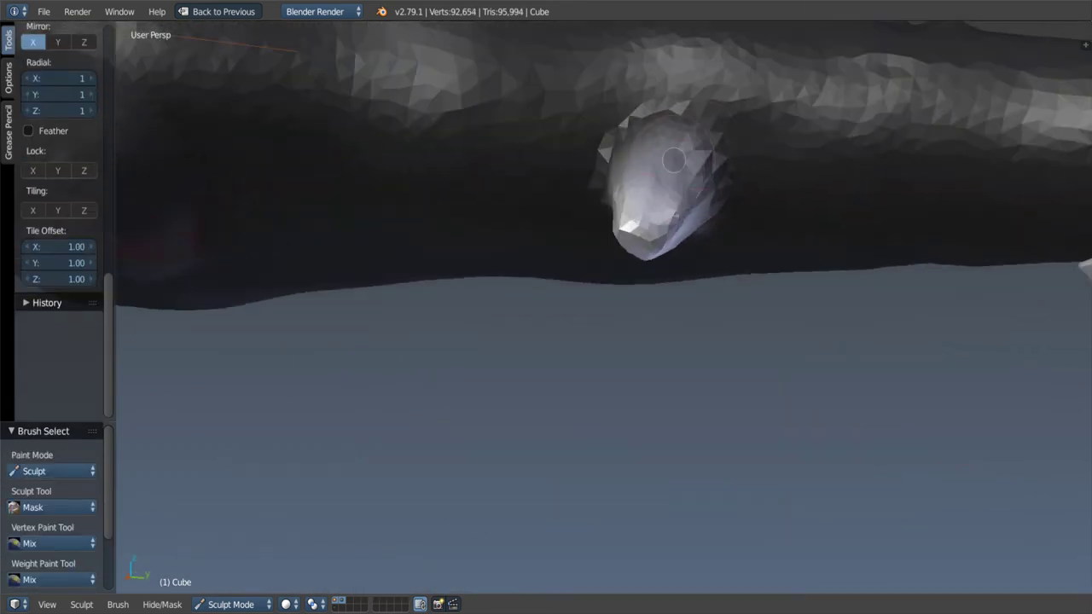
middle_click_drag(717, 193, 616, 107)
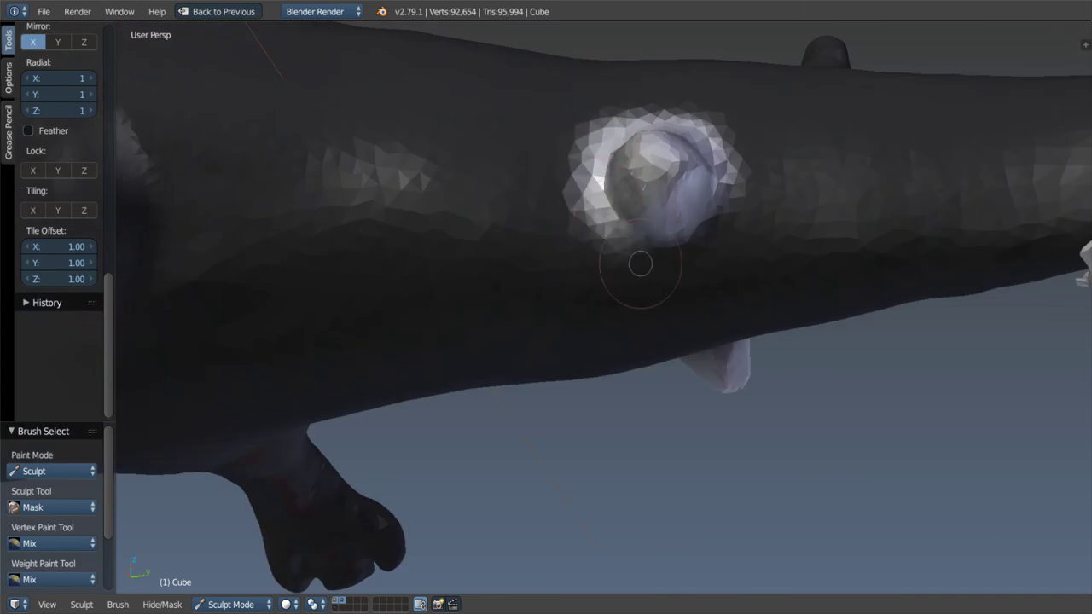
middle_click_drag(640, 264, 710, 182)
middle_click_drag(670, 118, 615, 117)
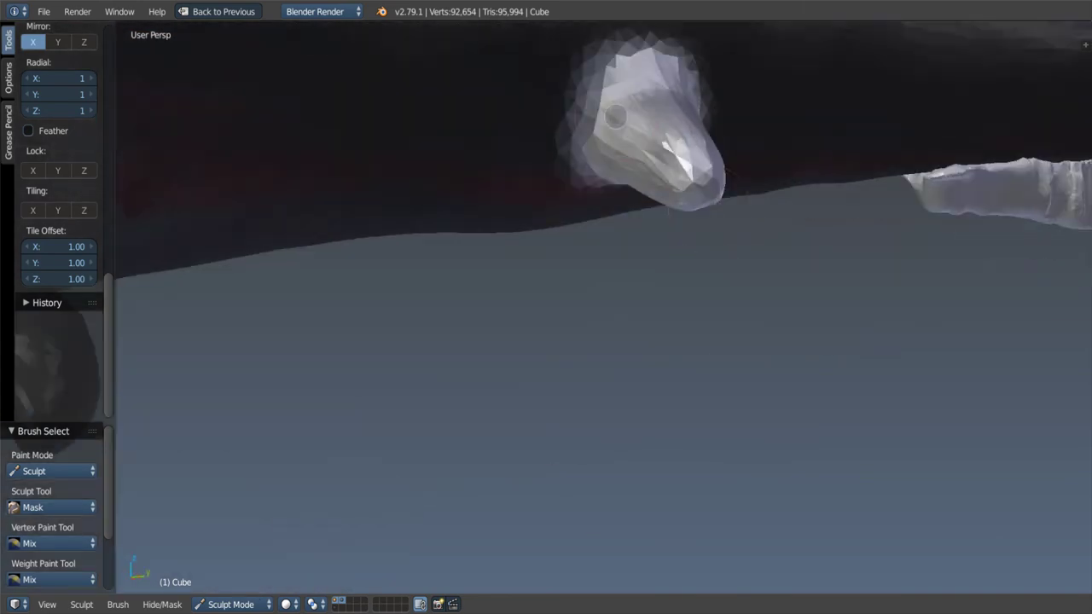
middle_click_drag(648, 154, 633, 167)
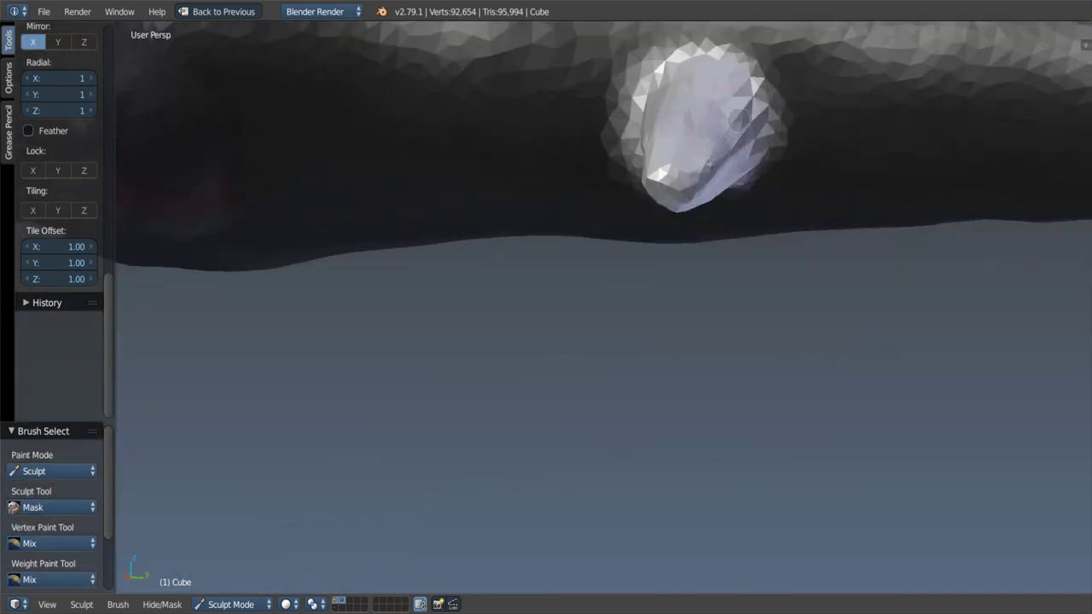
middle_click_drag(735, 195, 716, 205)
mouse_move(612, 181)
middle_mouse_down()
mouse_move(653, 184)
mouse_move(723, 223)
mouse_move(708, 243)
middle_mouse_up()
key("f")
Step: Reshape the protrusion and stretch it outward
left_click_drag(704, 252, 695, 261)
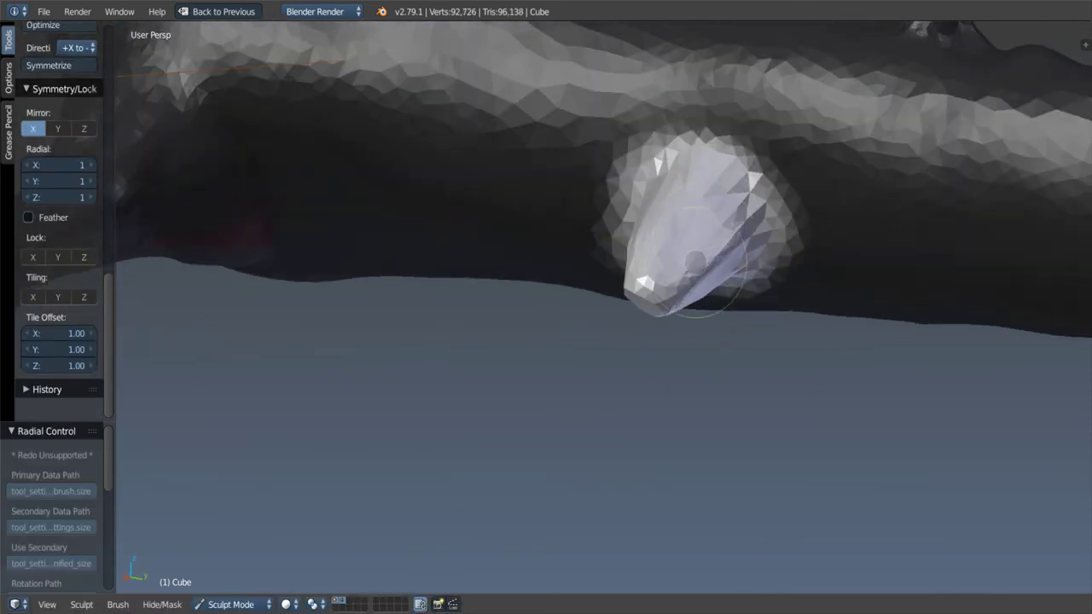
middle_click_drag(647, 240, 654, 232)
left_click_drag(659, 242, 664, 247)
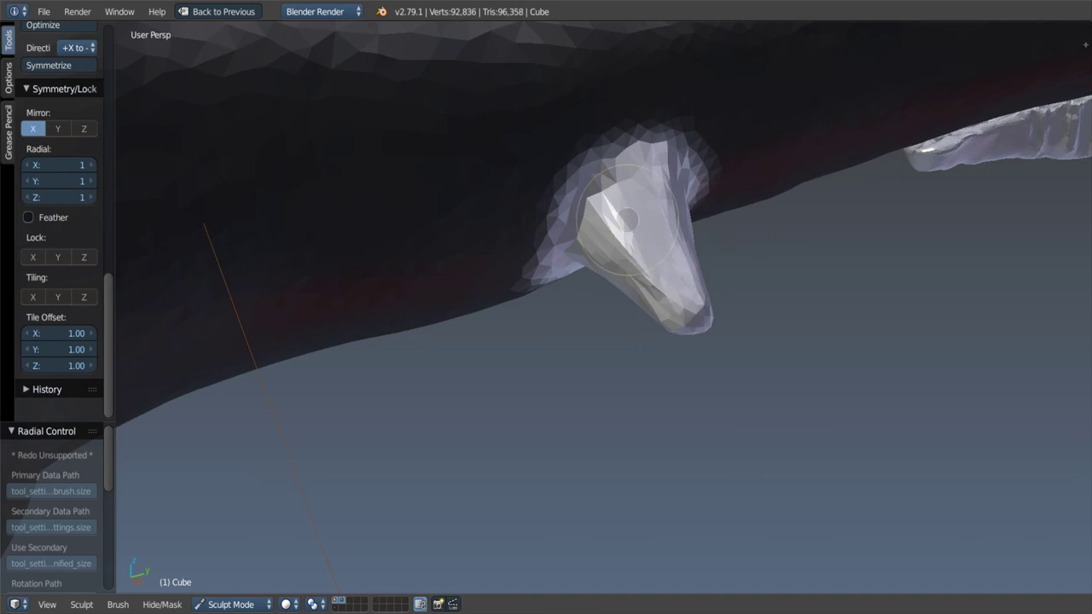
mouse_move(627, 220)
middle_mouse_down()
mouse_move(673, 214)
mouse_move(661, 285)
middle_mouse_up()
left_click_drag(662, 286, 669, 298)
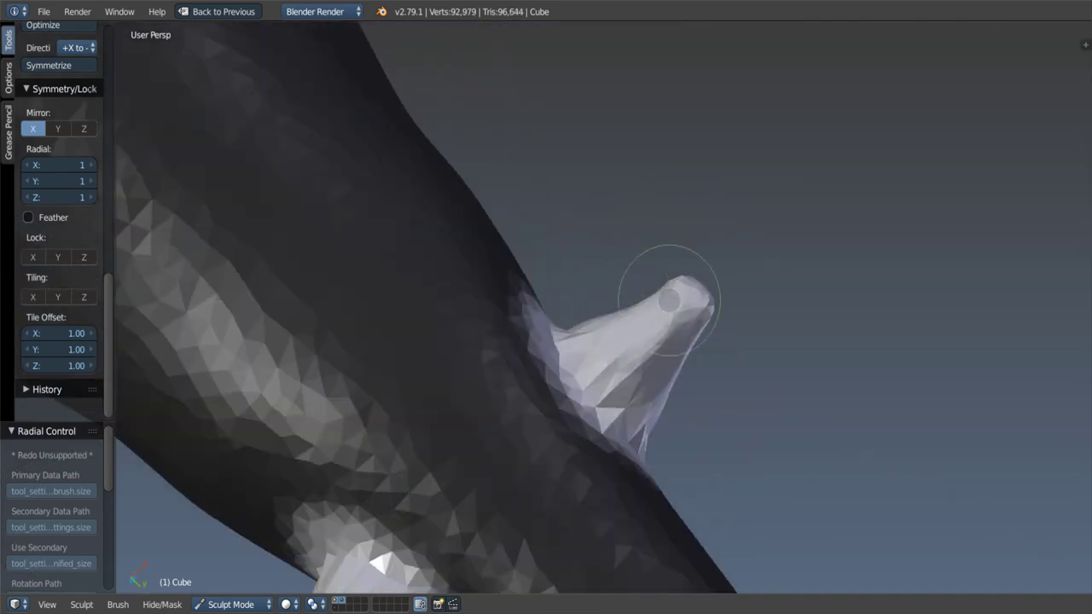
Step: Check both mirrored horns, set the brush radius to 63, and stroke the horn
middle_click_drag(589, 351, 629, 381)
middle_click_drag(721, 369, 661, 312)
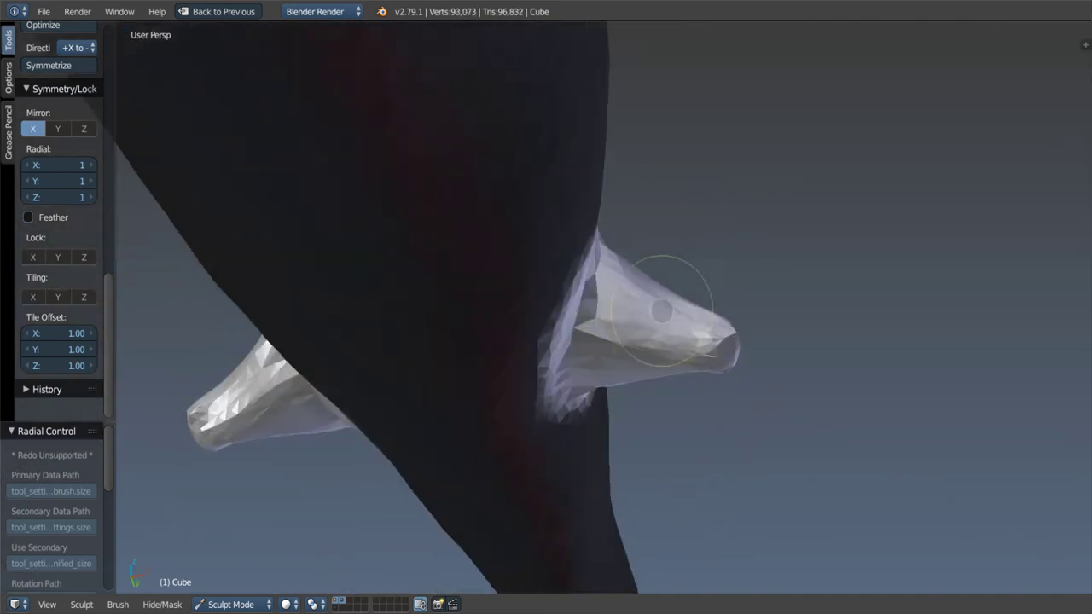
middle_click_drag(723, 343, 617, 296)
middle_click_drag(719, 324, 753, 244)
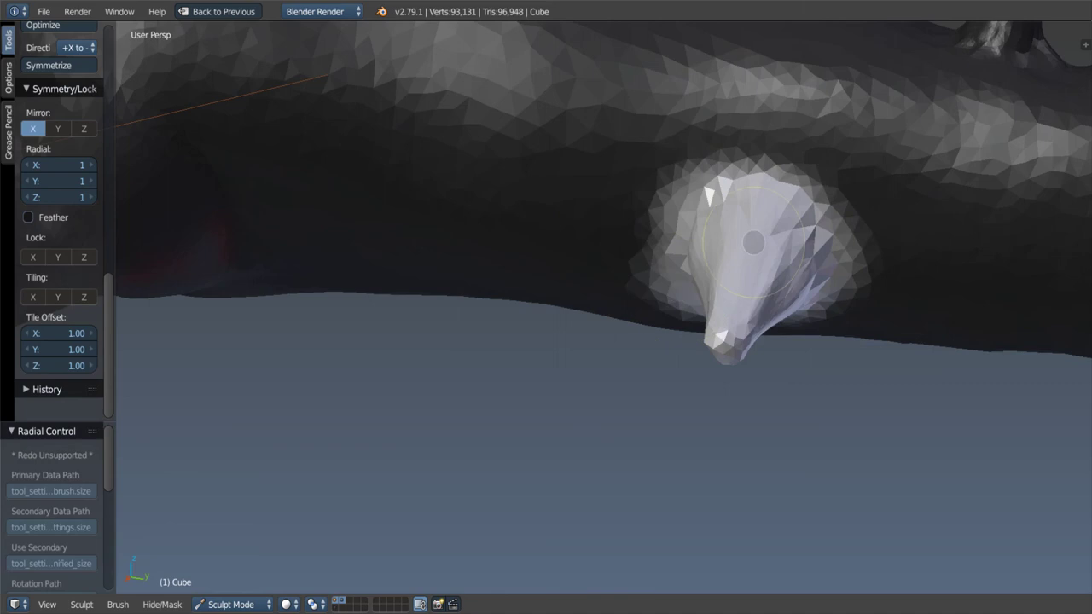
left_click(730, 313)
middle_click_drag(730, 313, 720, 261)
key("f")
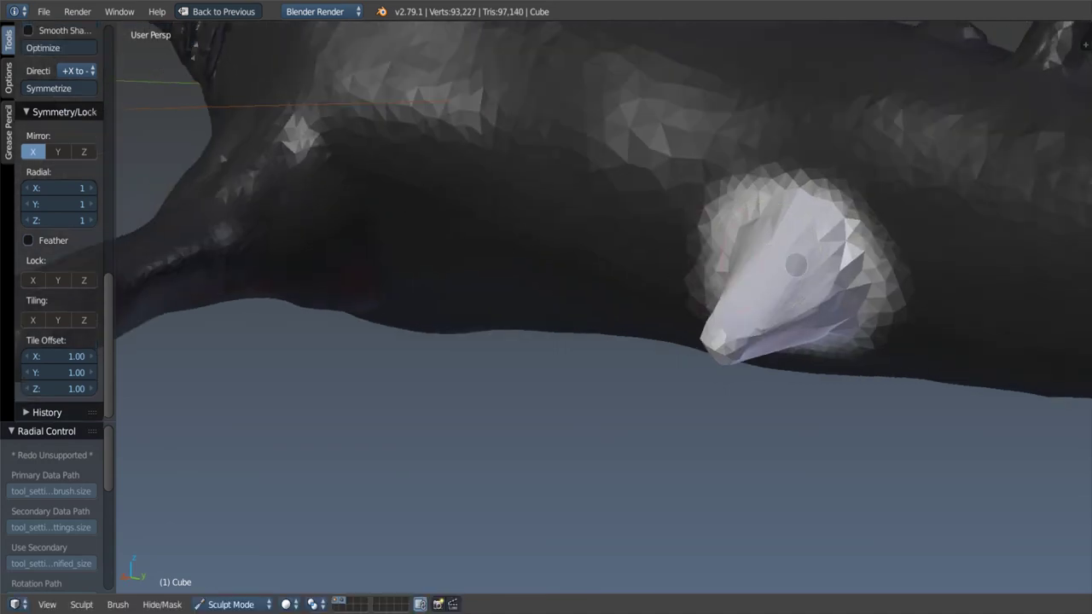
Step: Sculpt the horn's surface, working on it seen end-on
mouse_move(795, 265)
middle_mouse_down()
mouse_move(733, 307)
mouse_move(689, 228)
middle_mouse_up()
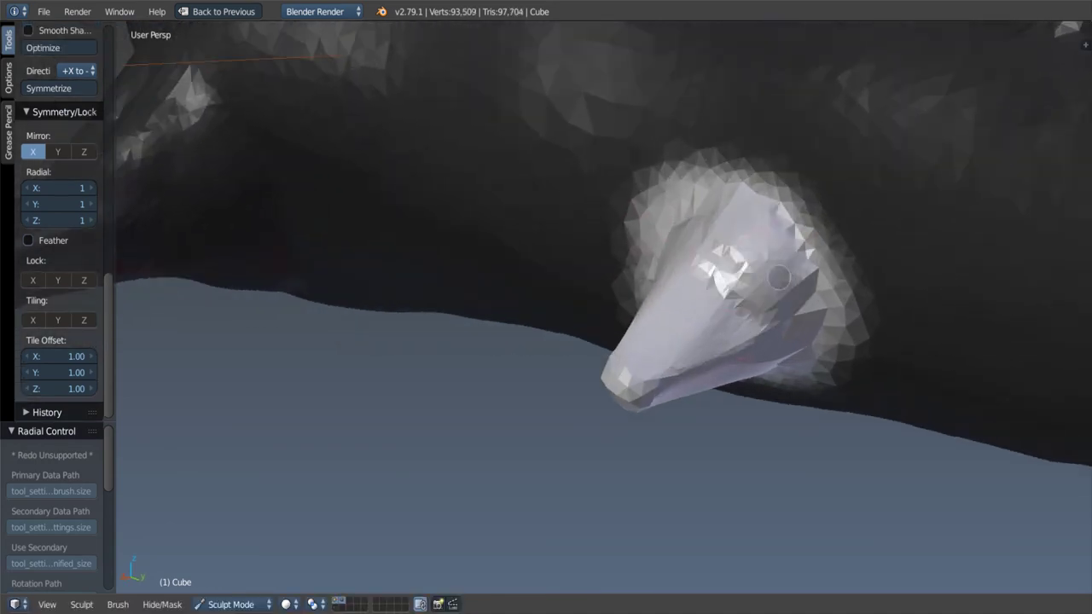
middle_click_drag(796, 309, 605, 317)
left_click_drag(605, 316, 628, 346)
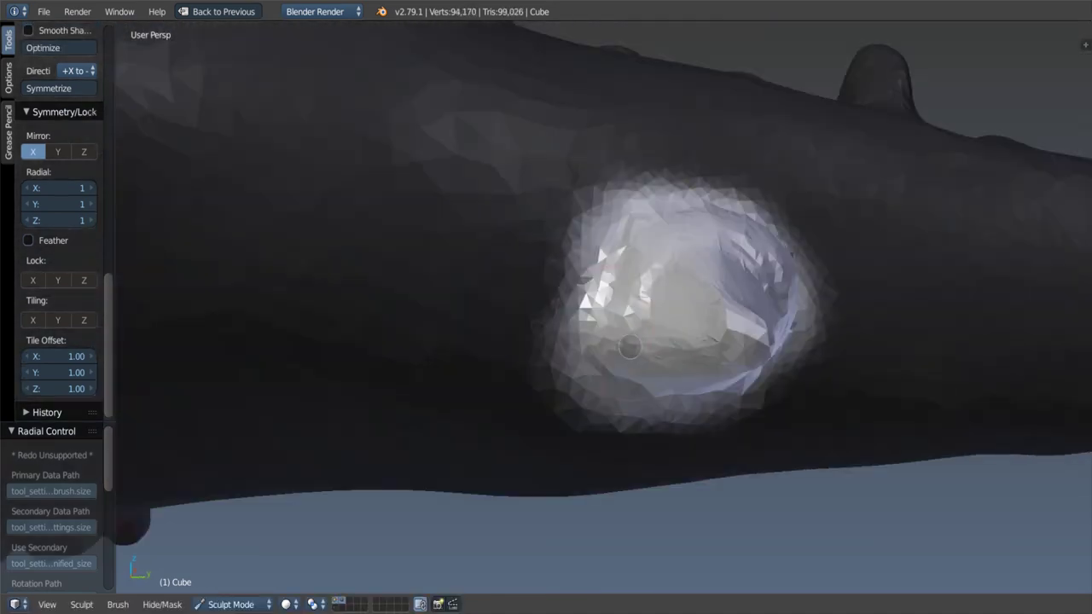
middle_click_drag(629, 345, 585, 321)
left_click_drag(585, 320, 648, 358)
middle_click_drag(648, 358, 756, 273)
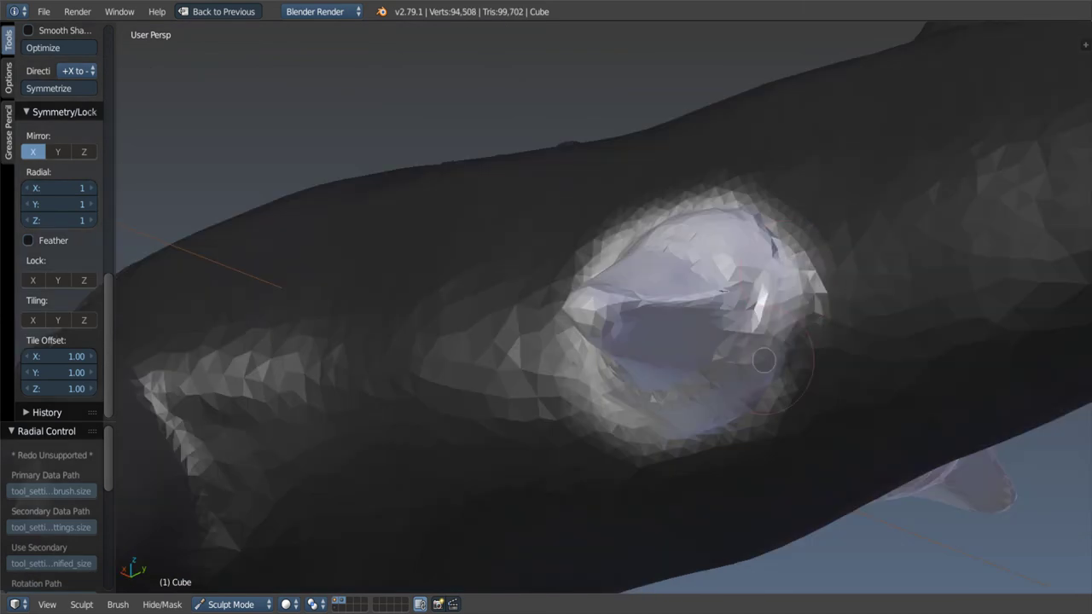
left_click_drag(756, 273, 776, 303)
Step: Sculpt the horn's side and tip, then smooth its surface
mouse_move(777, 303)
middle_mouse_down()
mouse_move(674, 367)
mouse_move(566, 309)
middle_mouse_up()
left_click_drag(566, 309, 597, 304)
mouse_move(597, 304)
middle_mouse_down()
mouse_move(611, 239)
mouse_move(672, 292)
mouse_move(663, 316)
middle_mouse_up()
left_click_drag(662, 317, 683, 328)
mouse_move(683, 328)
middle_mouse_down()
mouse_move(665, 324)
mouse_move(650, 338)
middle_mouse_up()
left_click_drag(650, 338, 661, 335)
mouse_move(661, 335)
middle_mouse_down()
mouse_move(784, 315)
mouse_move(813, 342)
mouse_move(682, 401)
middle_mouse_up()
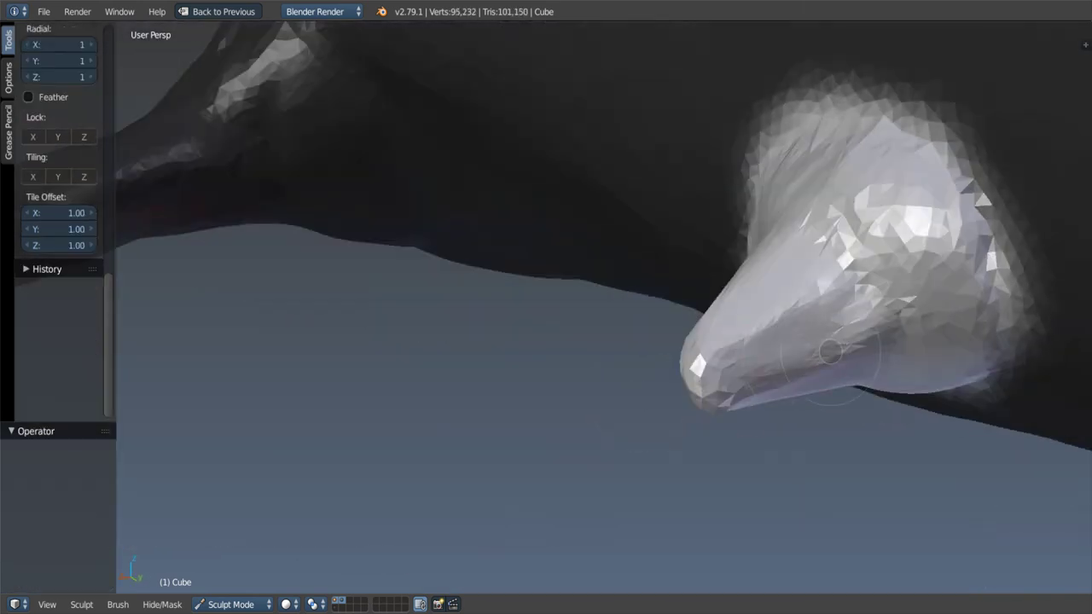
Step: Refine and smooth the horn into a tapering cone
middle_click_drag(829, 322, 792, 366)
left_click_drag(792, 366, 848, 304)
left_click_drag(744, 325, 811, 385)
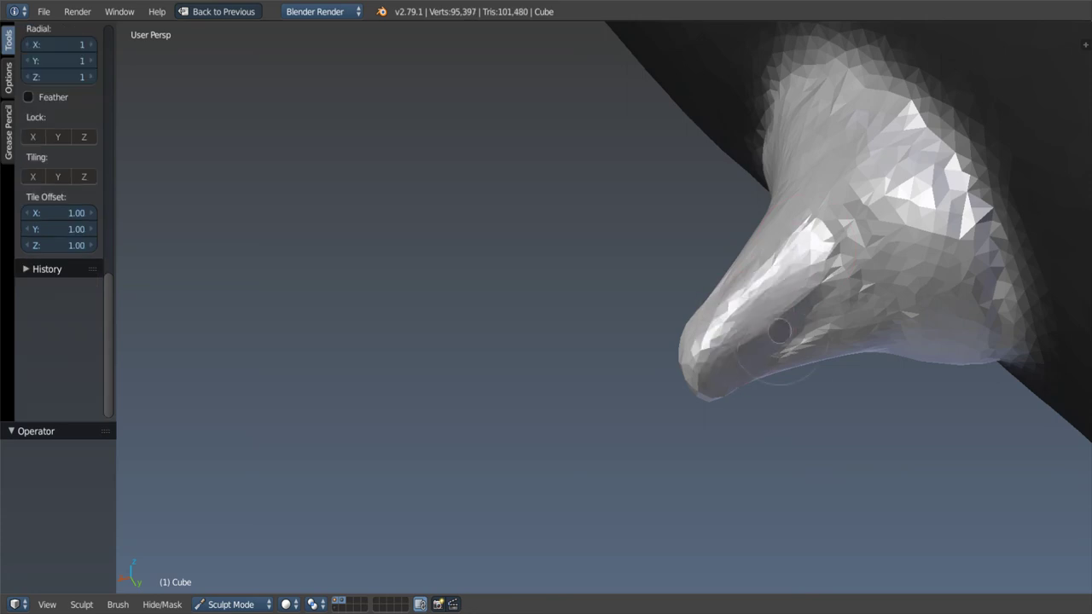
middle_click_drag(811, 385, 784, 338)
middle_click_drag(702, 372, 834, 332)
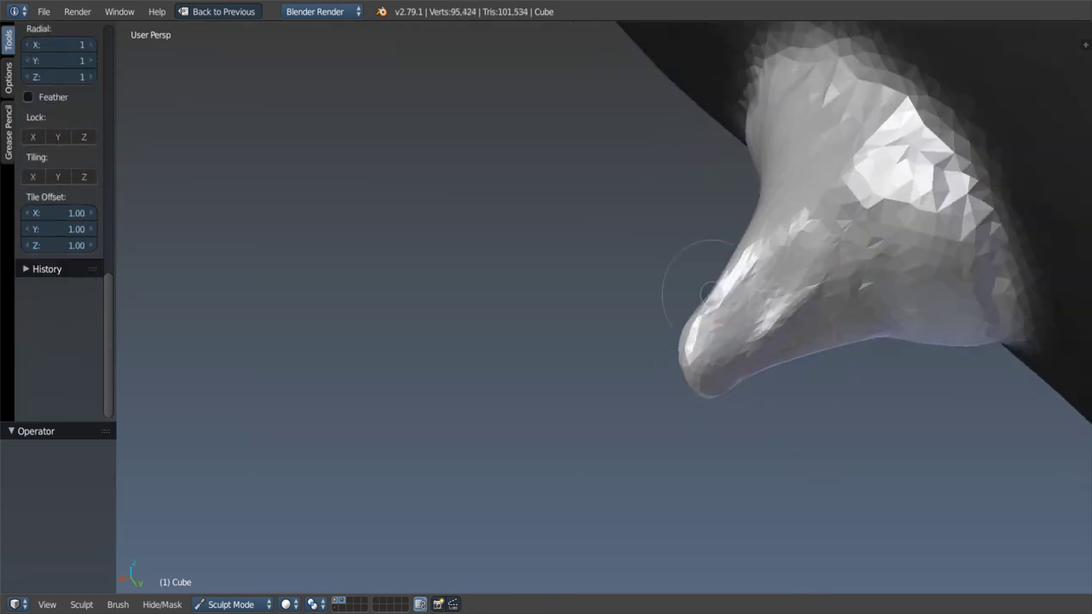
key("shift+c")
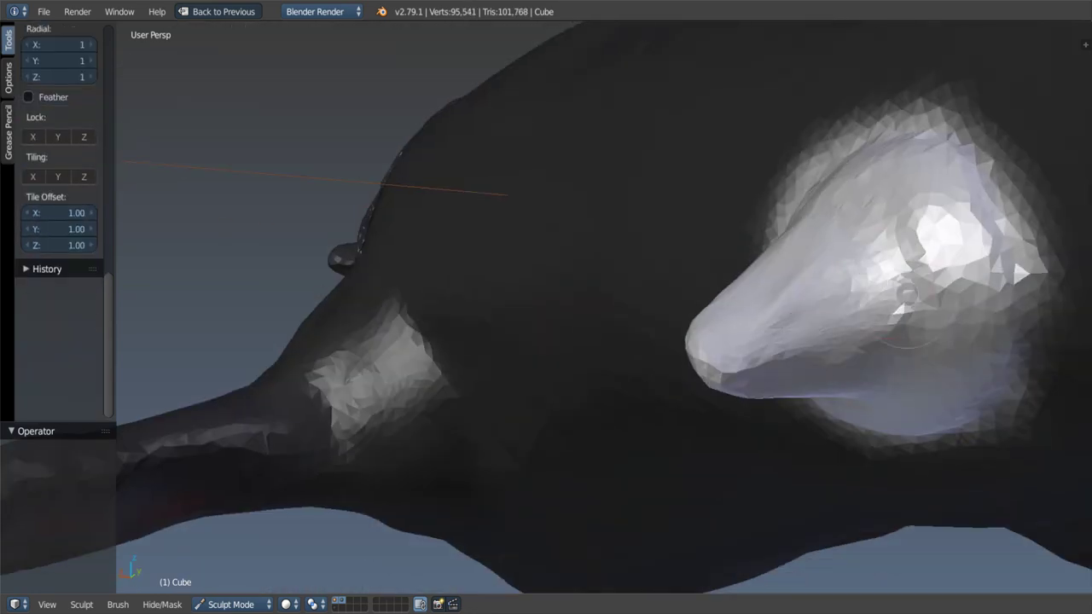
Step: Crease along the base of the white spike with the Crease brush
middle_click_drag(890, 348, 896, 332)
scroll(882, 428, "down", 3)
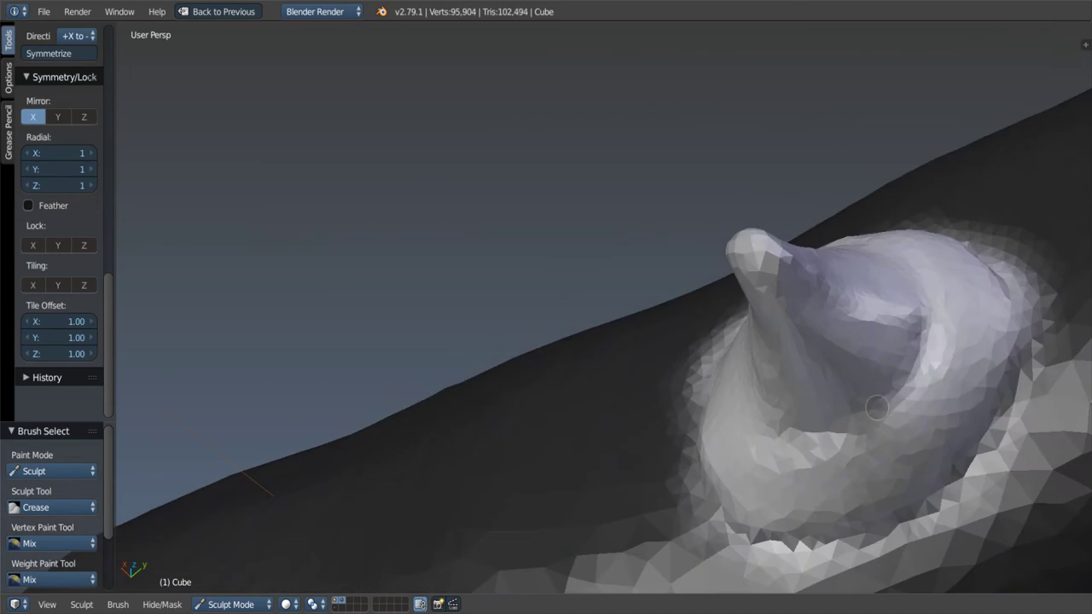
left_click_drag(882, 428, 887, 418)
mouse_move(887, 418)
middle_mouse_down()
mouse_move(884, 388)
mouse_move(764, 328)
mouse_move(779, 304)
mouse_move(831, 327)
mouse_move(827, 308)
middle_mouse_up()
scroll(885, 401, "down", 3)
scroll(772, 316, "up", 2)
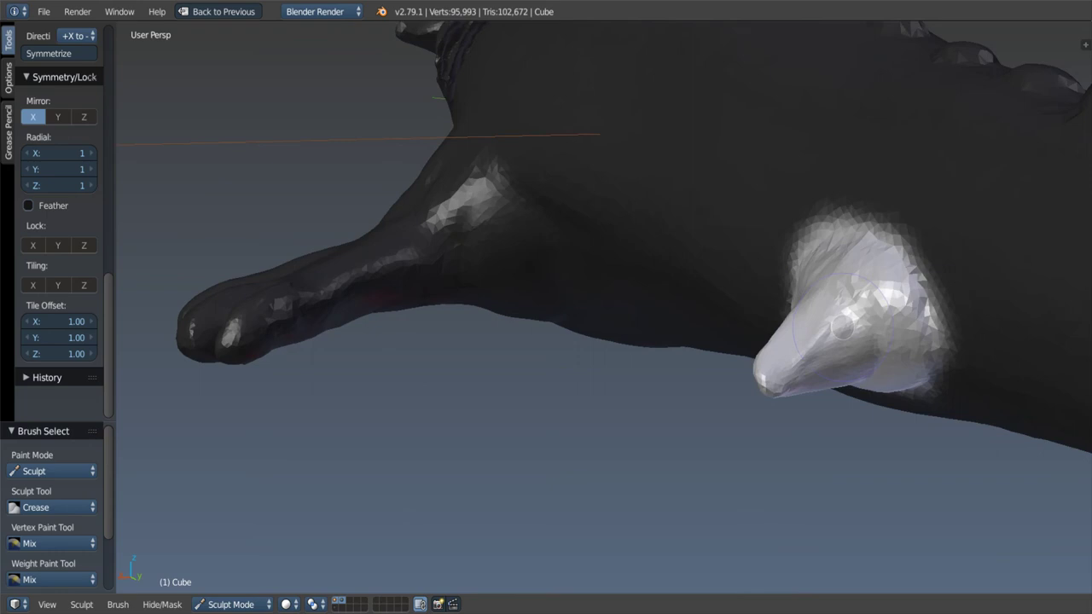
scroll(823, 277, "up", 3)
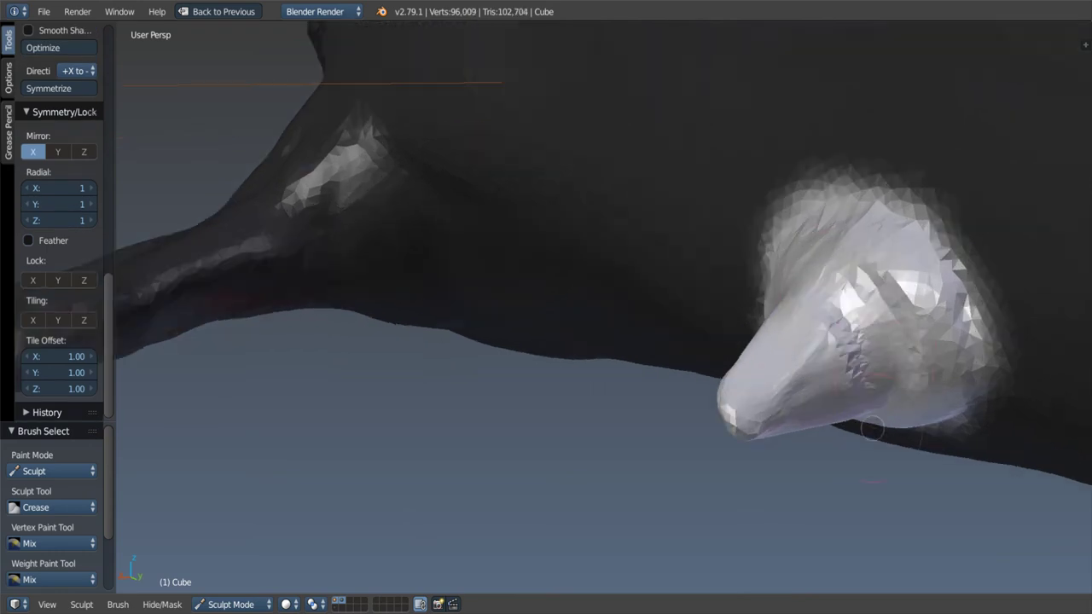
middle_click_drag(871, 429, 794, 401)
left_click_drag(793, 401, 776, 443)
Step: Add more crease strokes to the spike's flared base from several angles
mouse_move(776, 443)
middle_mouse_down()
mouse_move(769, 457)
mouse_move(772, 440)
middle_mouse_up()
left_click_drag(772, 440, 746, 418)
mouse_move(746, 418)
middle_mouse_down()
mouse_move(767, 373)
mouse_move(725, 264)
middle_mouse_up()
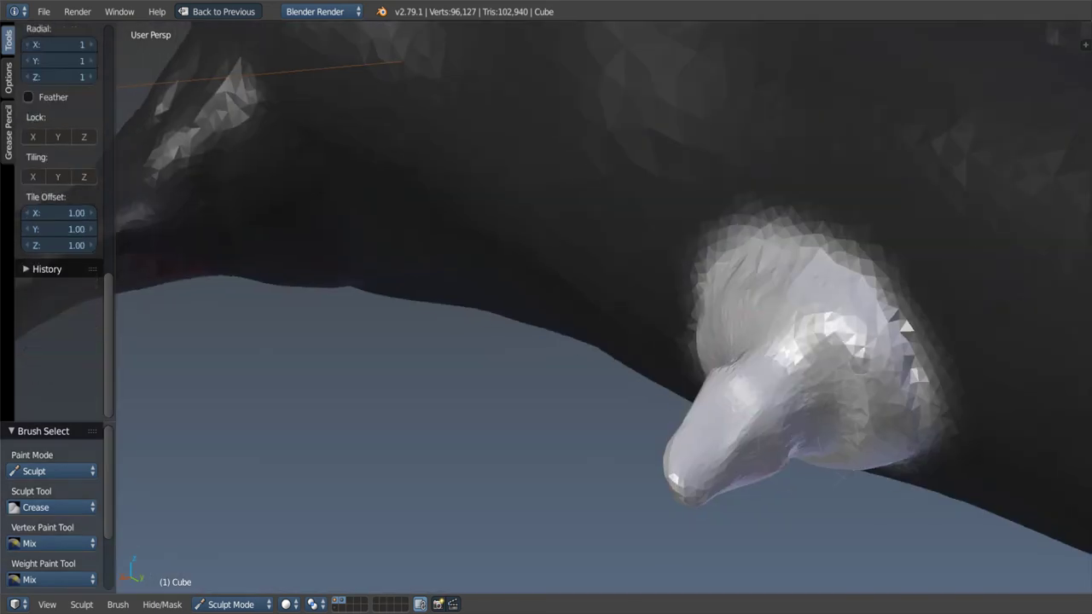
mouse_move(778, 395)
middle_mouse_down()
mouse_move(719, 390)
mouse_move(725, 379)
mouse_move(742, 401)
mouse_move(721, 366)
mouse_move(714, 389)
mouse_move(767, 361)
mouse_move(731, 366)
mouse_move(722, 392)
middle_mouse_up()
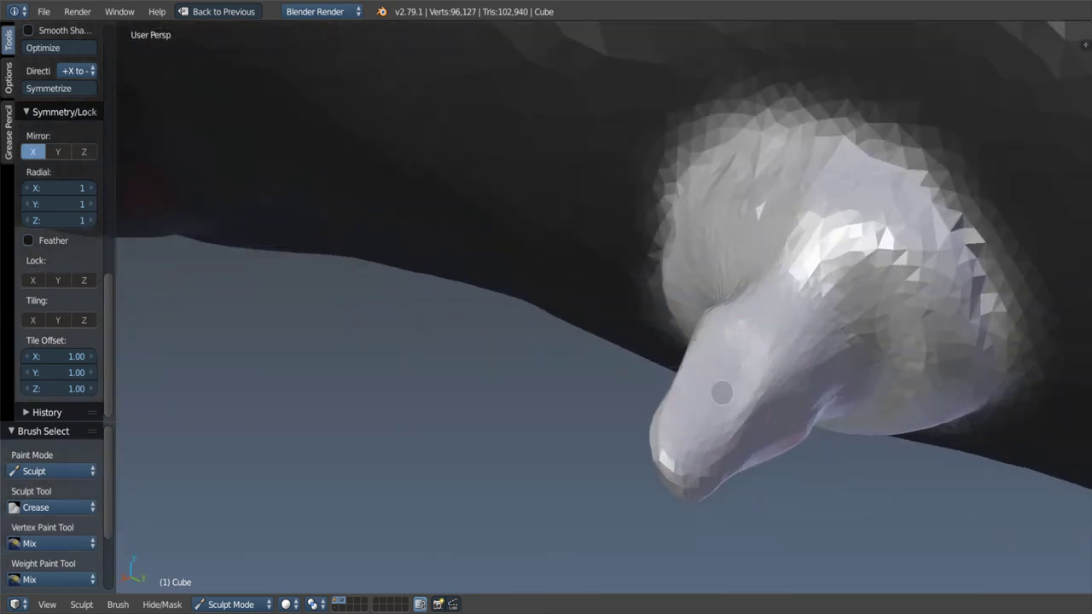
left_click_drag(749, 334, 744, 341)
middle_click_drag(744, 341, 743, 388)
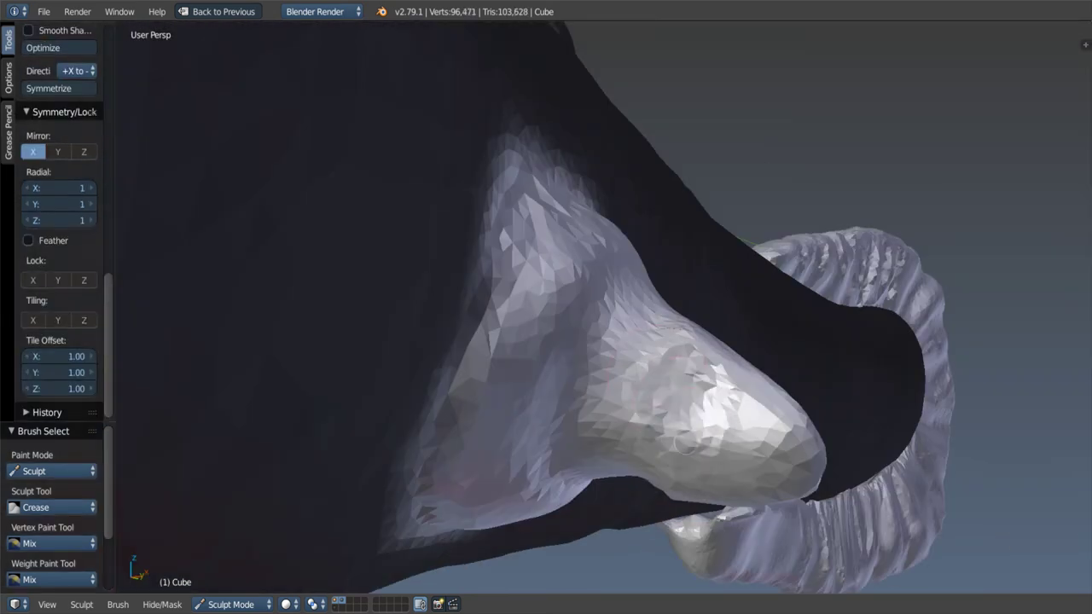
left_click_drag(686, 439, 690, 442)
middle_click_drag(690, 442, 702, 424)
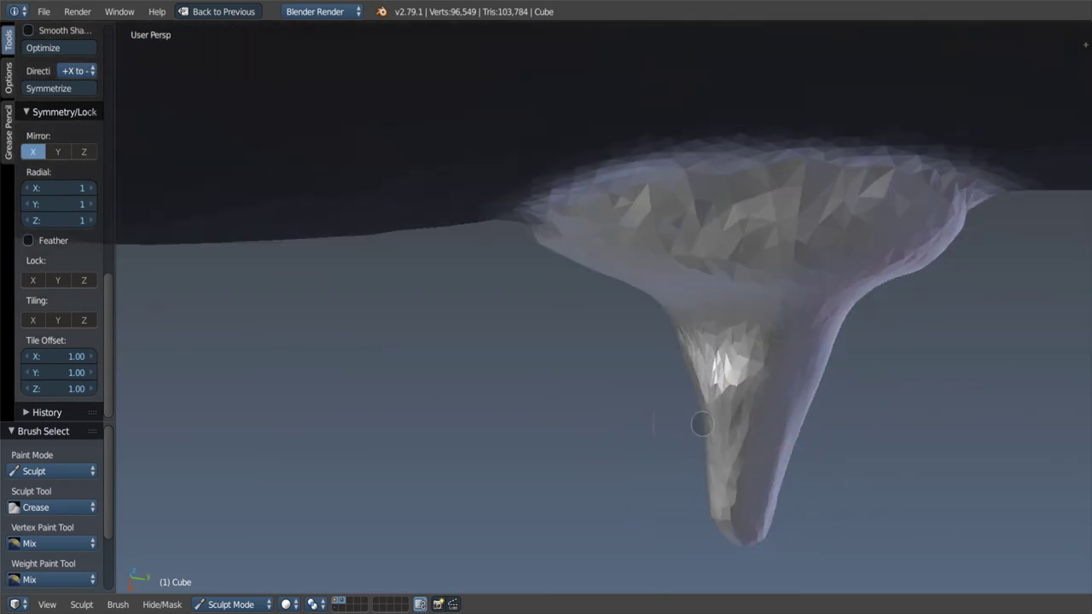
Step: Enlarge the sculpt brush radius and orbit to inspect the nose form
key("f")
left_click(706, 404)
mouse_move(727, 477)
middle_mouse_down()
mouse_move(770, 341)
mouse_move(713, 393)
mouse_move(719, 305)
mouse_move(872, 395)
mouse_move(859, 452)
mouse_move(834, 370)
mouse_move(875, 381)
mouse_move(845, 389)
mouse_move(816, 377)
mouse_move(646, 378)
mouse_move(463, 358)
mouse_move(640, 397)
middle_mouse_up()
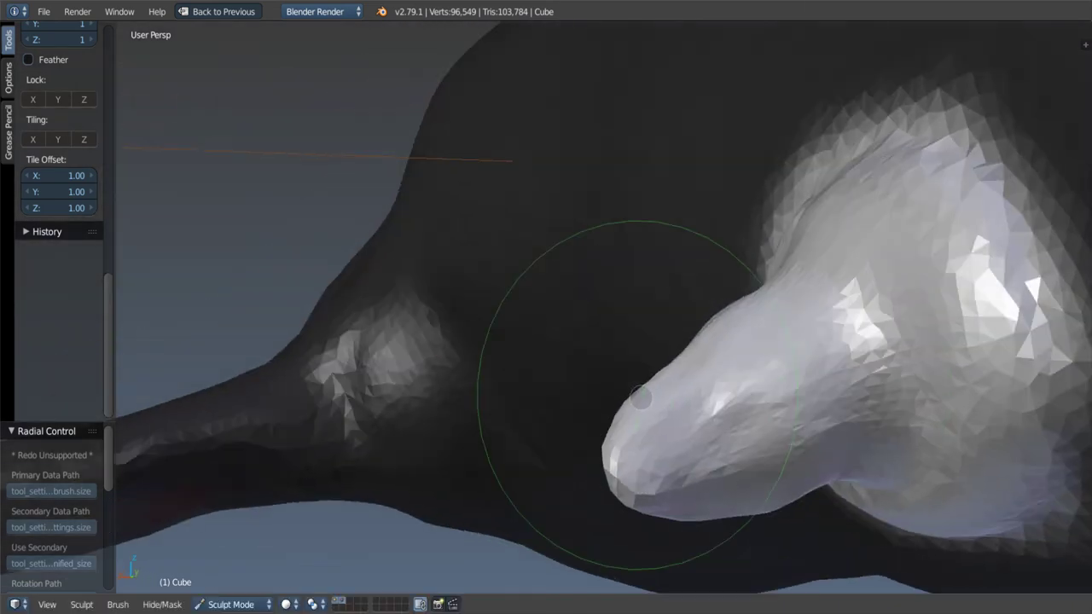
mouse_move(694, 506)
middle_mouse_down()
mouse_move(822, 418)
mouse_move(540, 463)
mouse_move(609, 475)
mouse_move(677, 421)
mouse_move(705, 367)
middle_mouse_up()
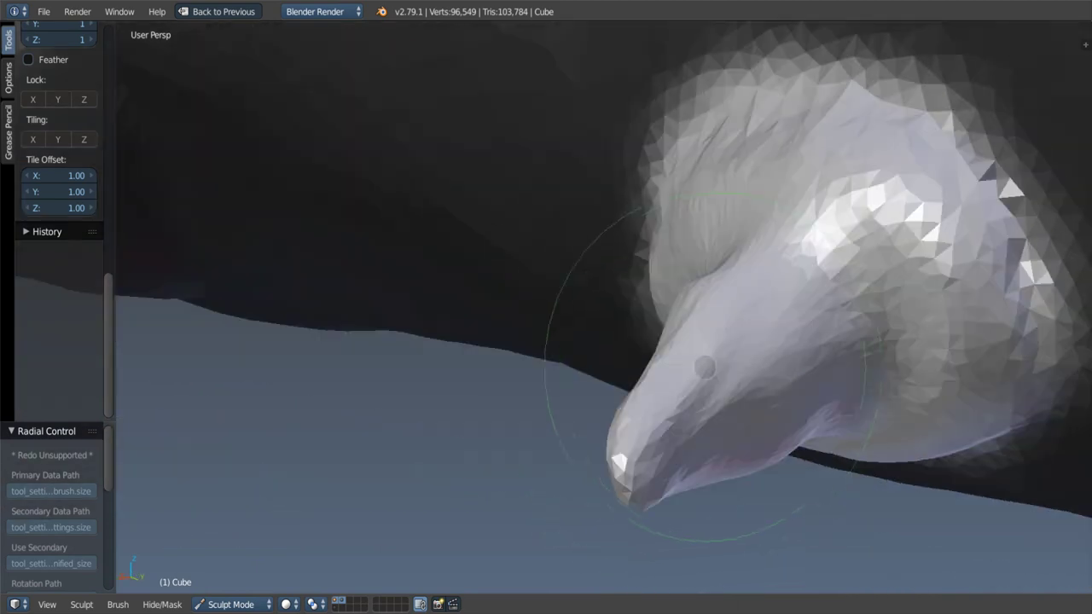
Step: Mask a strip down the middle of the nose and review it from several angles
left_click(749, 379)
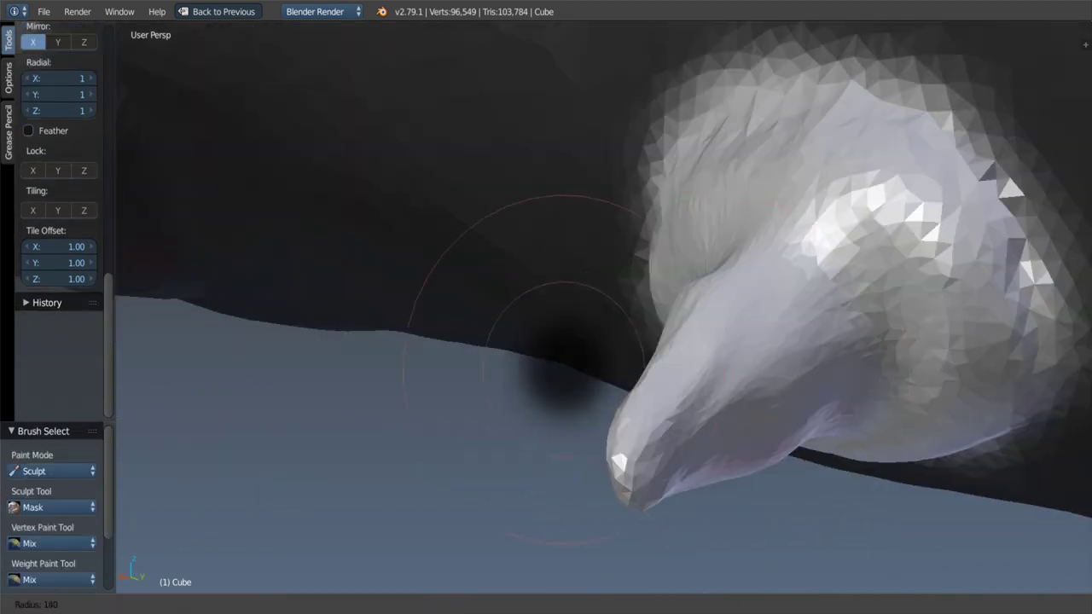
middle_click_drag(463, 317, 685, 352)
left_click_drag(692, 281, 670, 401)
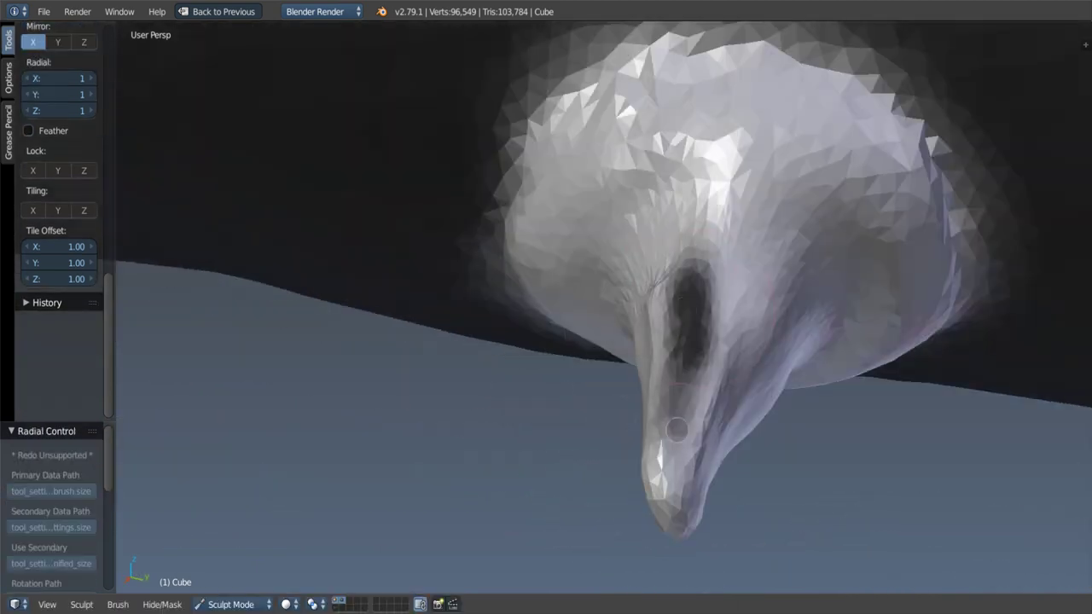
middle_click_drag(691, 359, 665, 402)
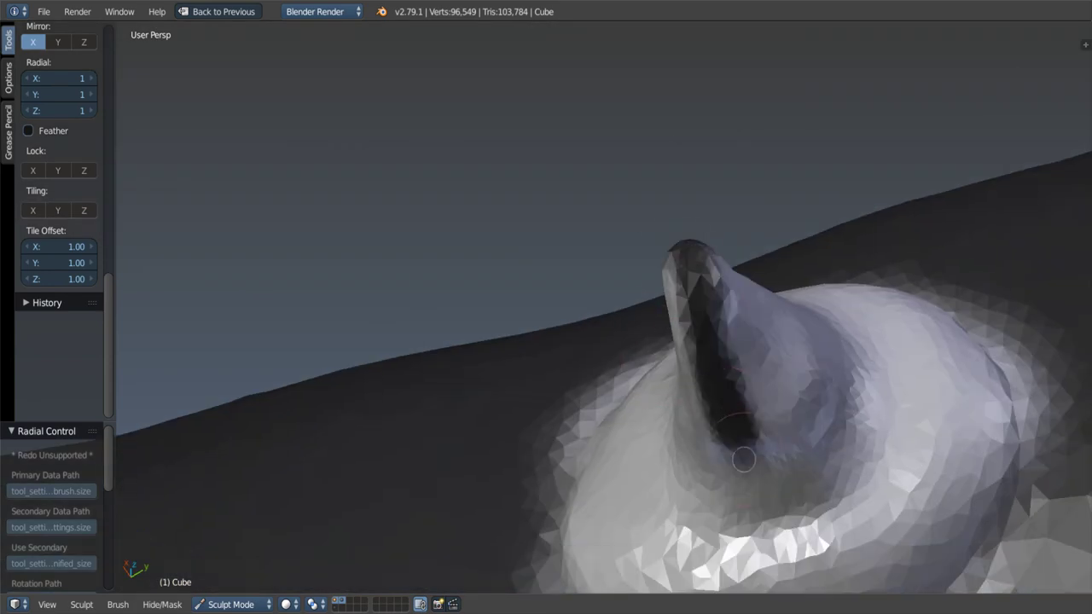
mouse_move(697, 401)
middle_mouse_down()
mouse_move(828, 424)
mouse_move(758, 449)
middle_mouse_up()
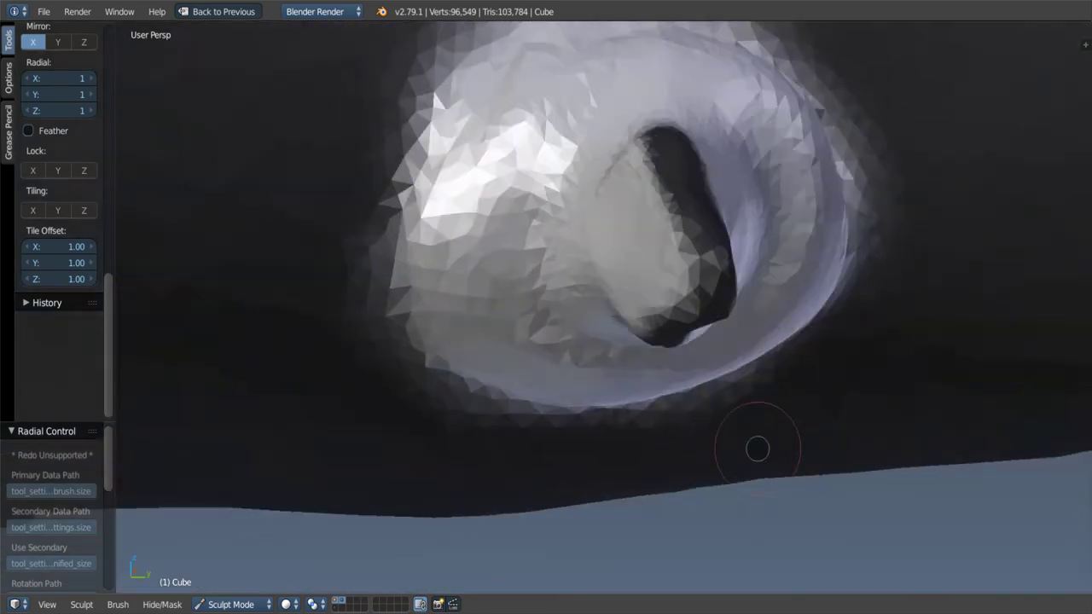
mouse_move(714, 384)
middle_mouse_down()
mouse_move(726, 415)
mouse_move(732, 406)
middle_mouse_up()
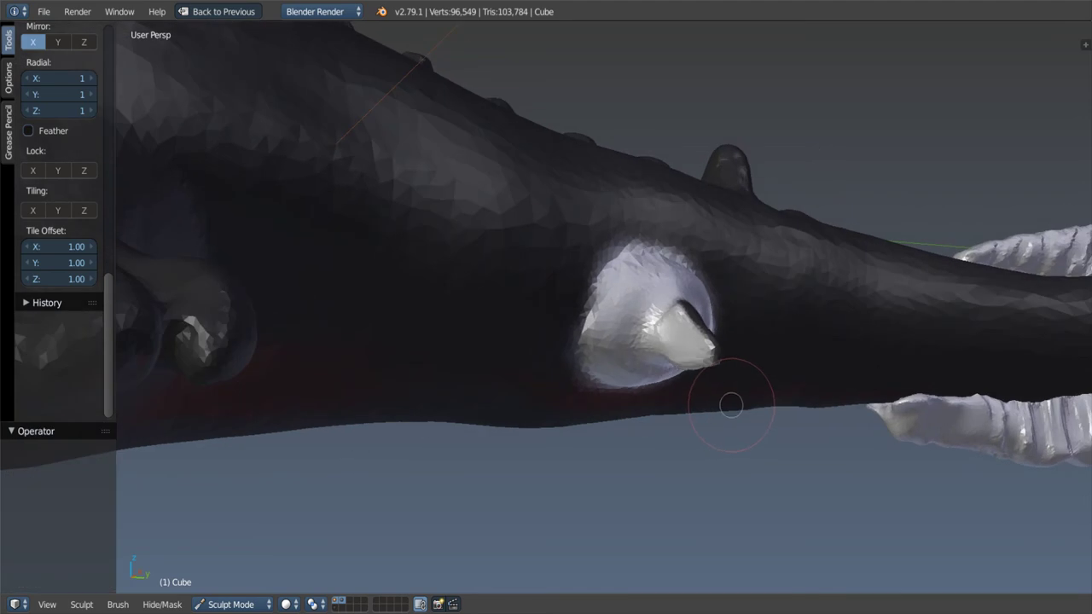
mouse_move(730, 402)
middle_mouse_down()
mouse_move(617, 366)
mouse_move(564, 417)
middle_mouse_up()
Step: Hide the dark body and mask the white patches on the eye blob
left_click(162, 604)
left_click(179, 533)
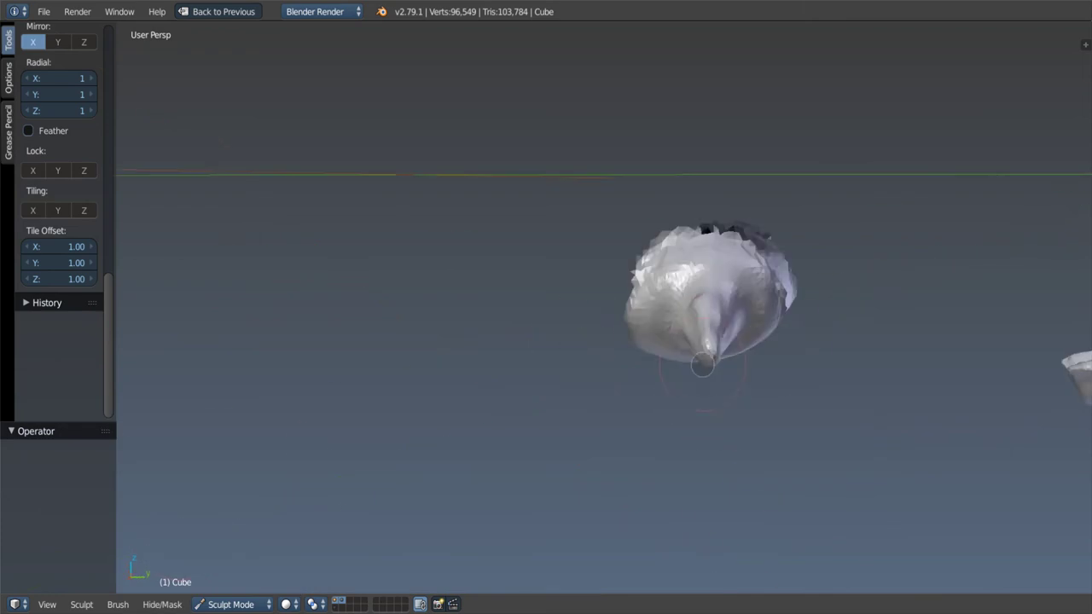
scroll(573, 341, "up", 3)
scroll(664, 298, "up", 3)
key("m")
middle_click_drag(664, 299, 661, 240)
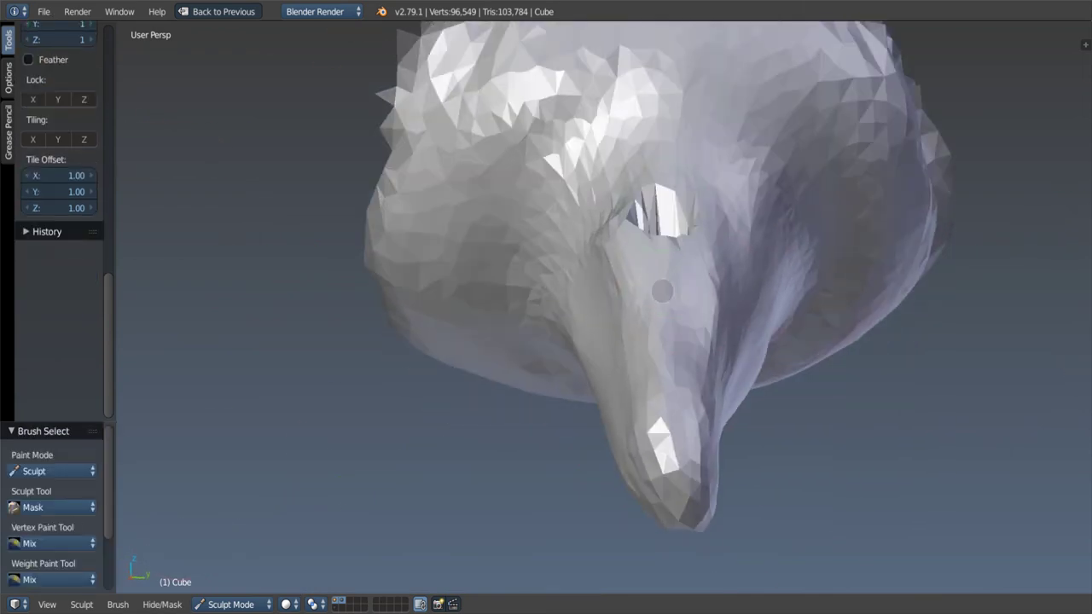
mouse_move(662, 291)
left_mouse_down()
mouse_move(657, 256)
mouse_move(674, 372)
left_mouse_up()
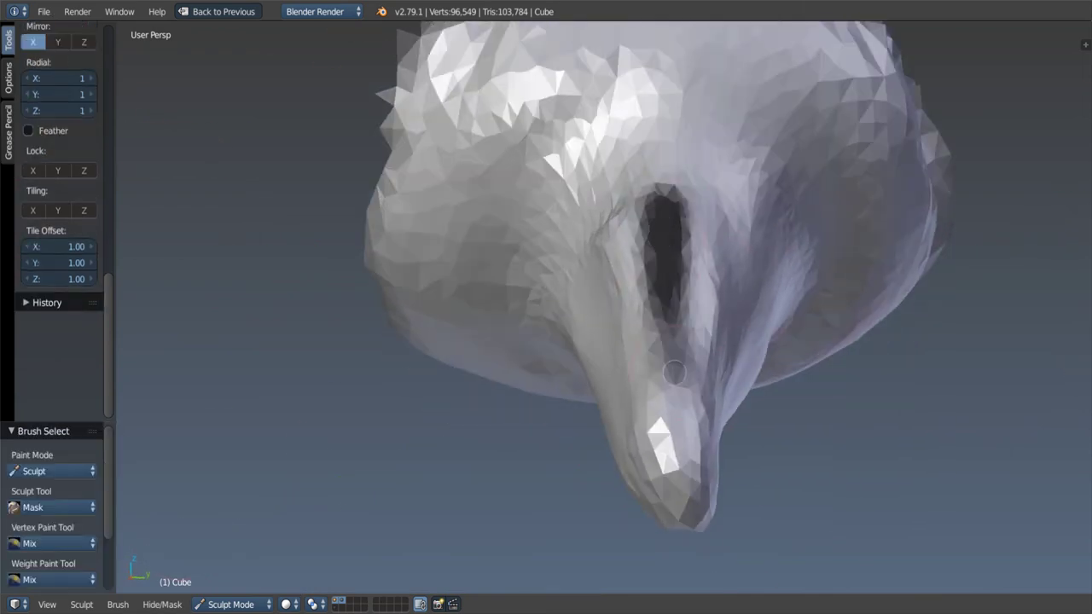
Step: Review the masked spire from below, zoom out, and switch to the Inflate brush
middle_click_drag(673, 442, 677, 350)
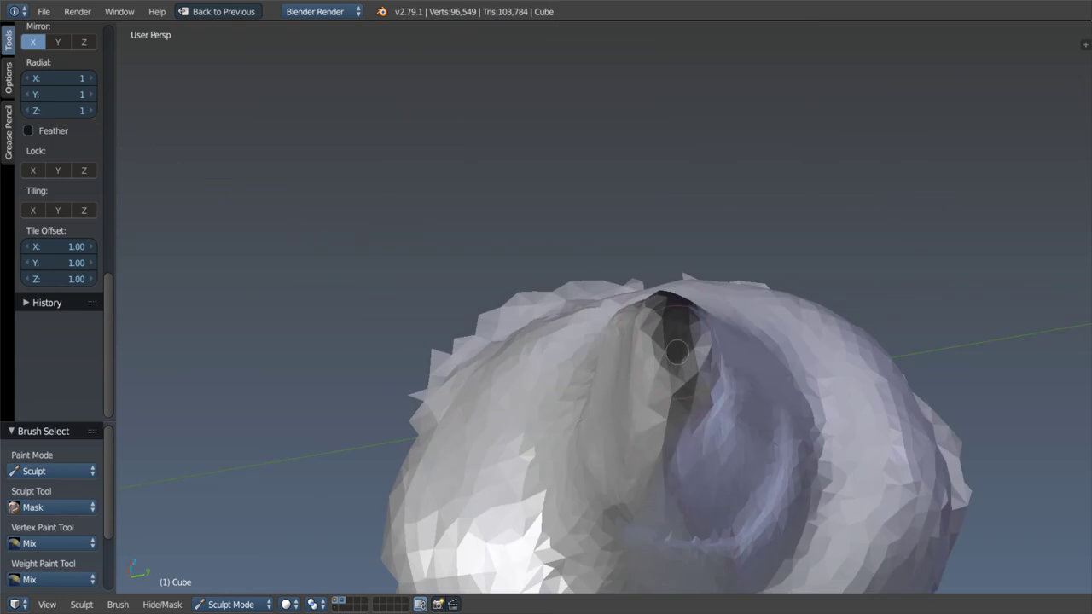
middle_click_drag(666, 476, 671, 354)
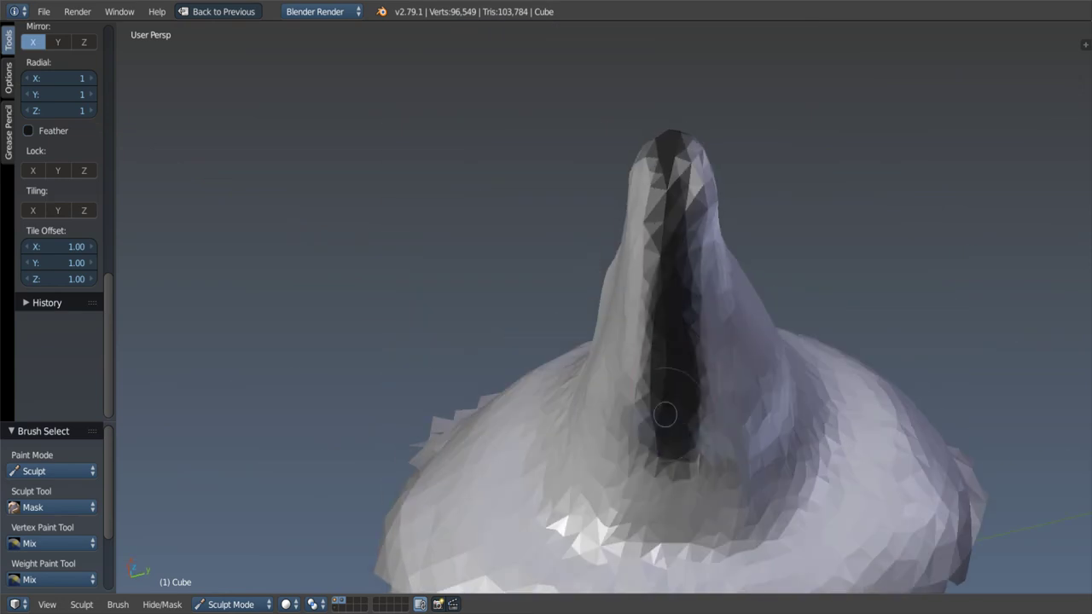
middle_click_drag(682, 444, 651, 409)
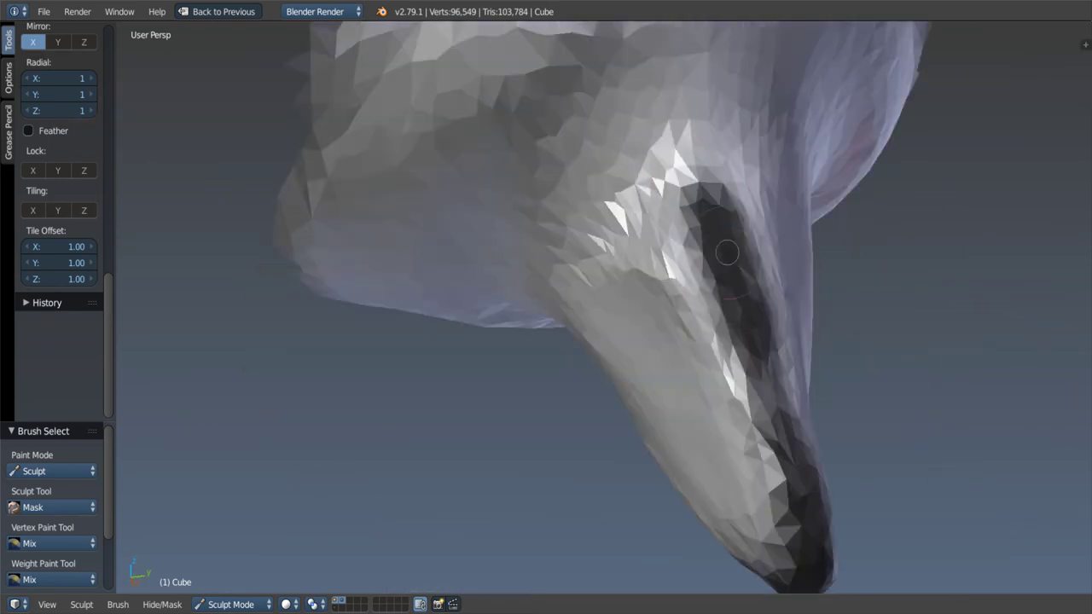
mouse_move(766, 429)
middle_mouse_down()
mouse_move(792, 285)
mouse_move(782, 334)
mouse_move(720, 375)
mouse_move(800, 320)
middle_mouse_up()
key("i")
Step: Inflate the unmasked tip of the protrusion into a thicker rim
left_click(735, 388)
mouse_move(736, 388)
middle_mouse_down()
mouse_move(824, 401)
mouse_move(646, 415)
middle_mouse_up()
scroll(653, 357, "up", 3)
middle_click_drag(653, 357, 623, 351)
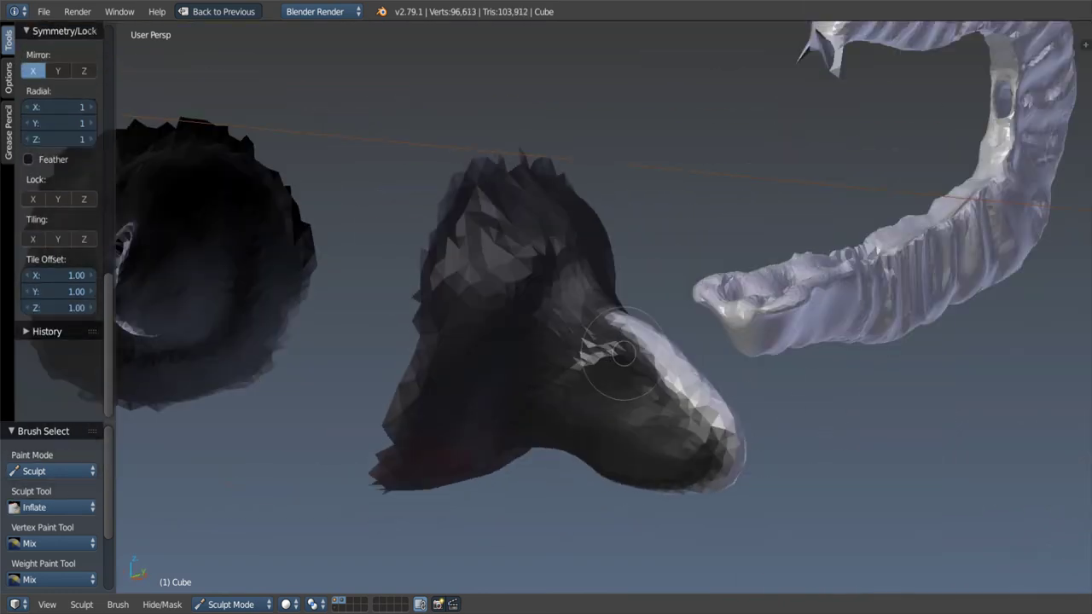
Step: Enlarge the brush radius and orbit to look into the protrusion's opening
key("f")
left_click(695, 351)
middle_click_drag(695, 352, 646, 335)
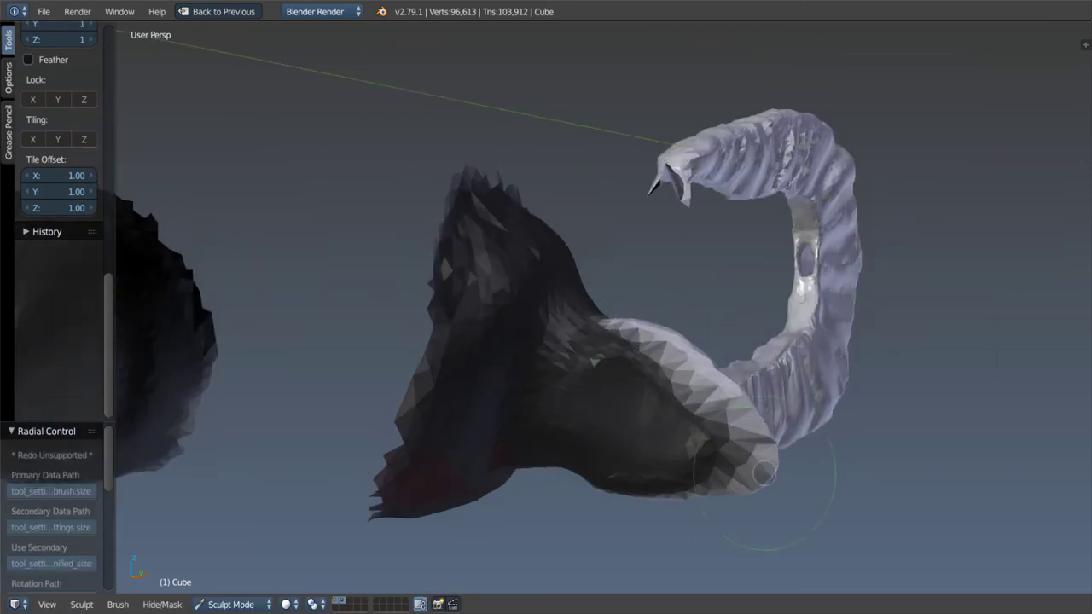
mouse_move(765, 473)
middle_mouse_down()
mouse_move(721, 369)
mouse_move(671, 373)
mouse_move(667, 359)
mouse_move(725, 375)
mouse_move(734, 395)
middle_mouse_up()
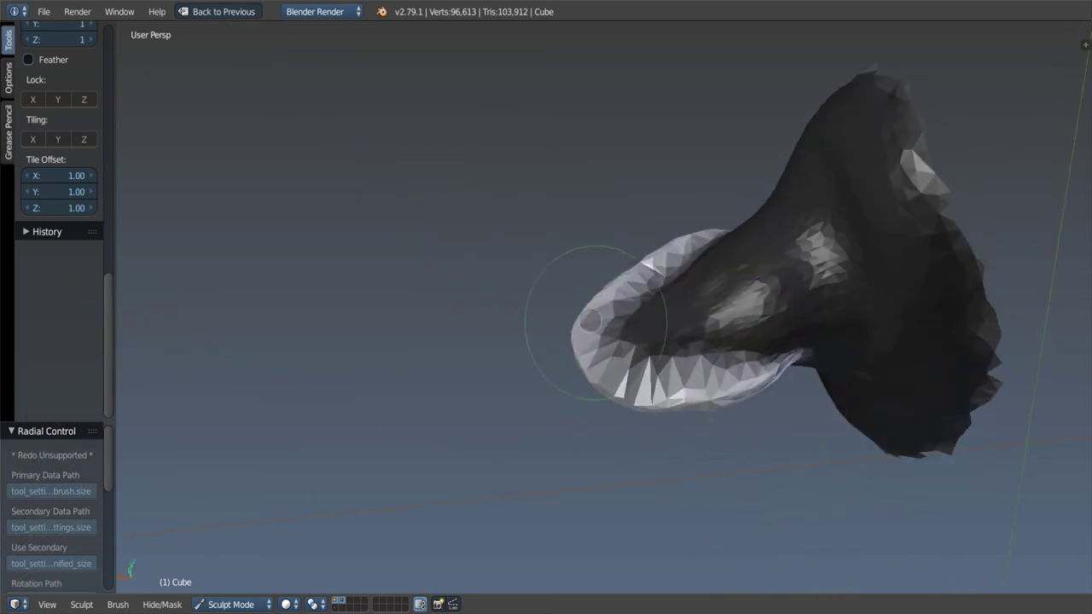
middle_click_drag(589, 322, 615, 317)
mouse_move(626, 275)
middle_mouse_down()
mouse_move(756, 404)
mouse_move(587, 231)
middle_mouse_up()
Step: Switch back to the Mask brush and set its radius around the rim
scroll(597, 335, "up", 4)
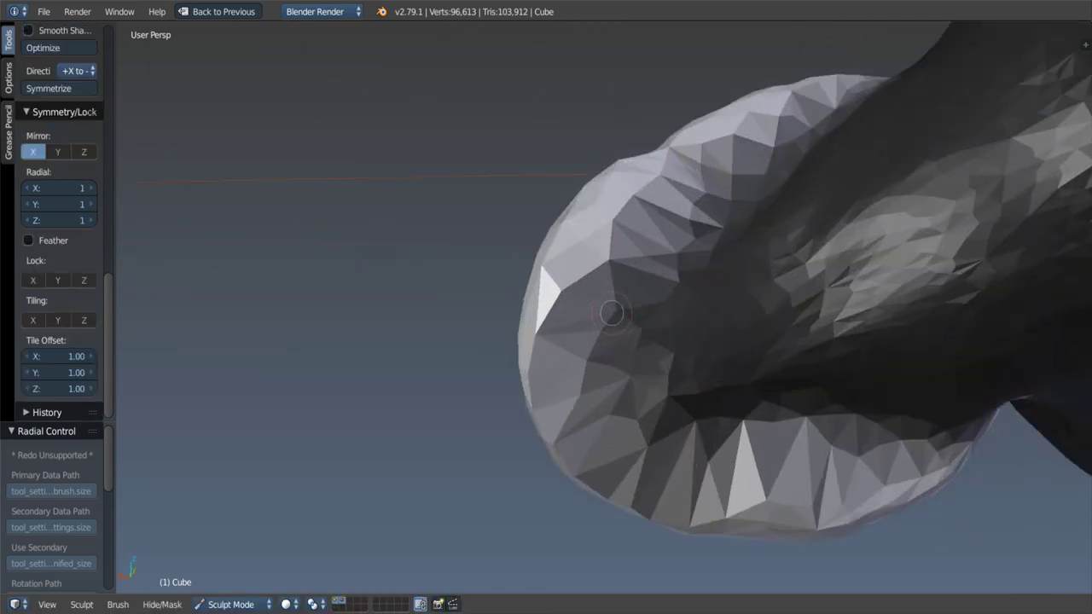
middle_click_drag(612, 313, 593, 315)
key("m")
left_click(614, 314)
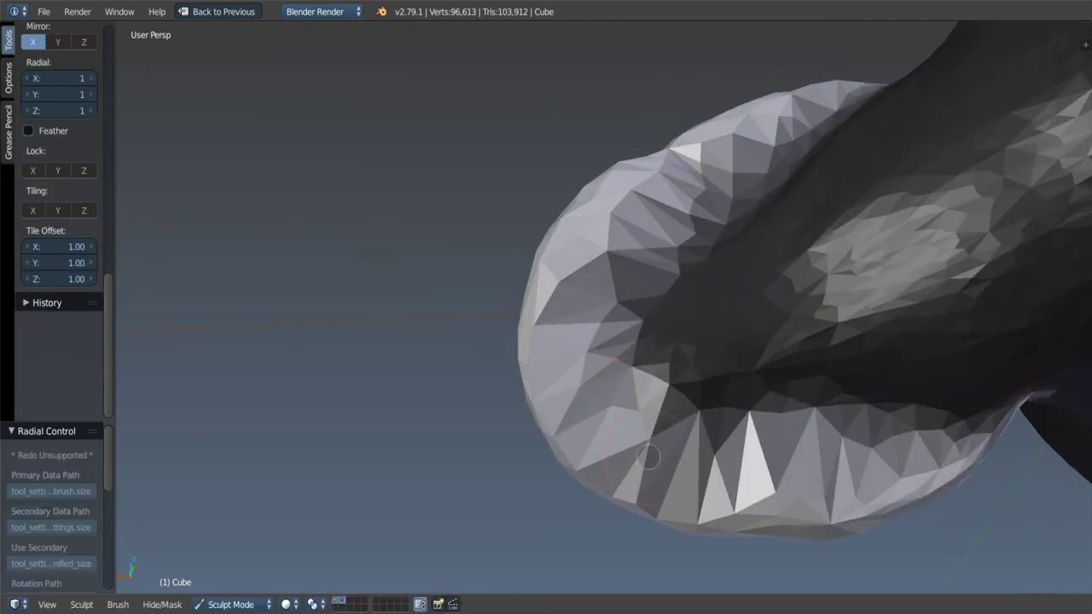
middle_click_drag(595, 265, 620, 328)
Step: Smooth the rim's upper edge, left edge and jagged lower lip
key("m")
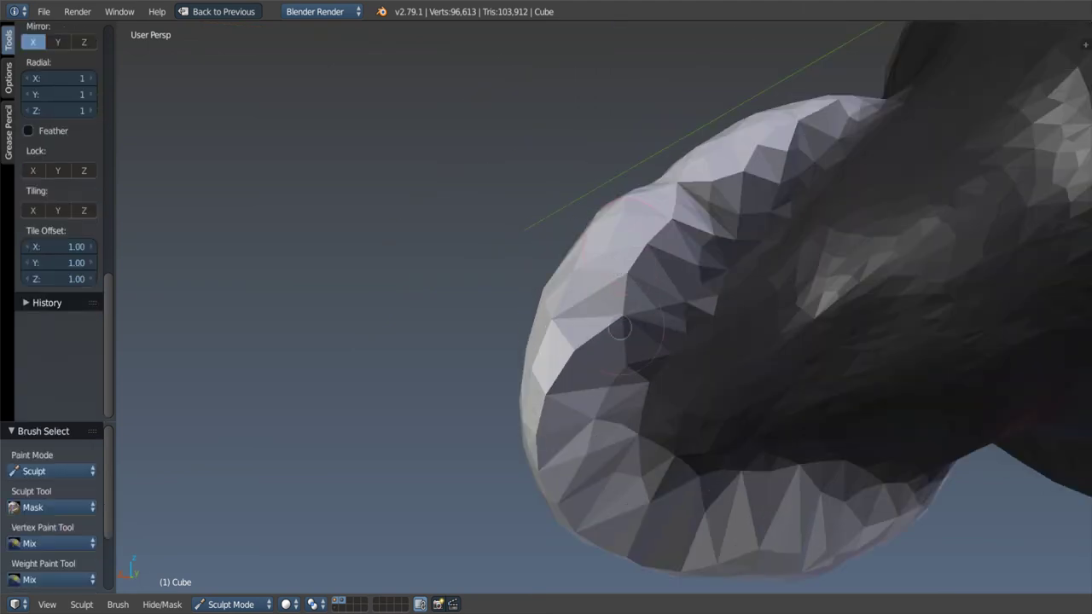
left_click_drag(556, 379, 838, 98)
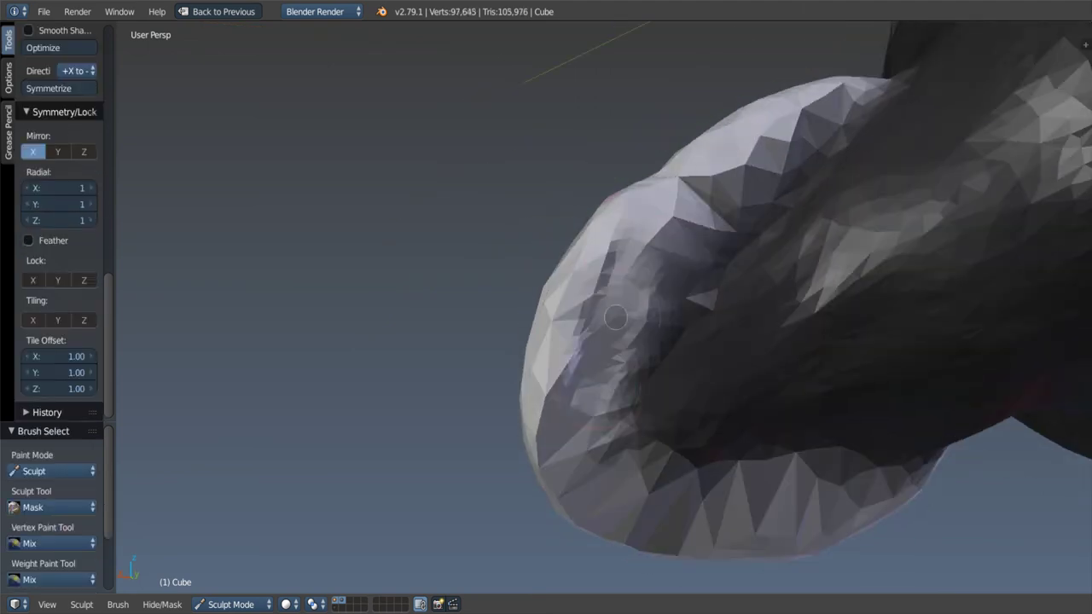
left_click_drag(621, 225, 665, 503)
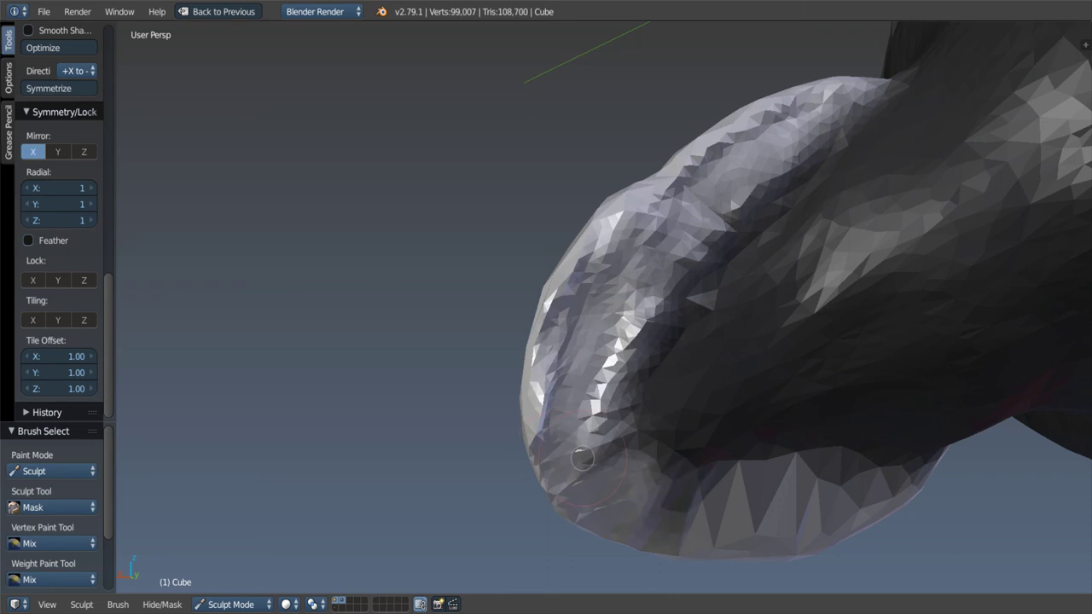
middle_click_drag(665, 503, 623, 520)
middle_click_drag(607, 402, 649, 400)
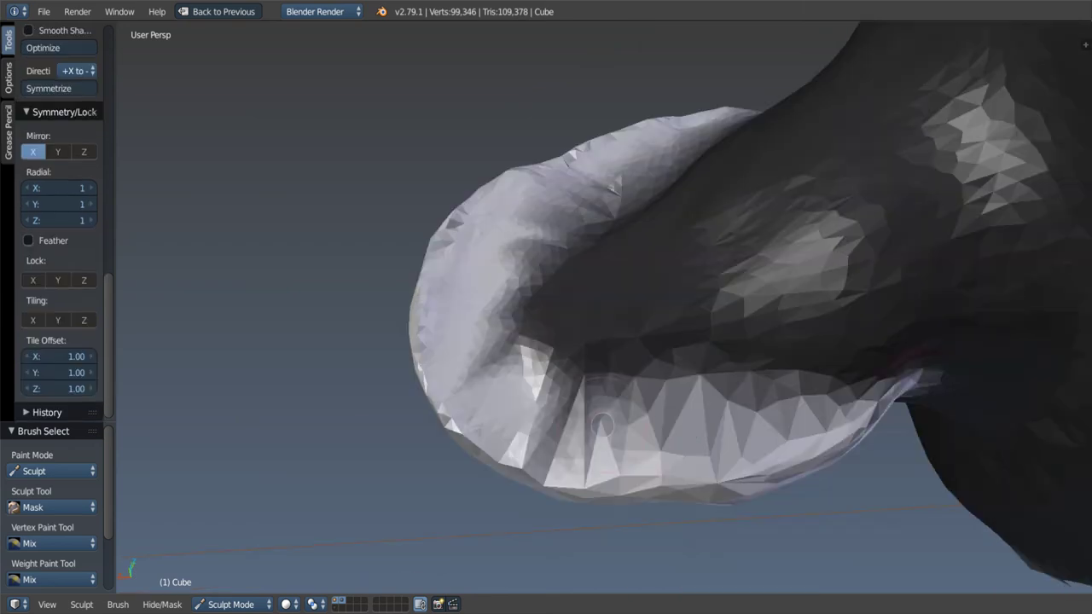
left_click_drag(649, 401, 742, 415)
mouse_move(789, 449)
middle_mouse_down()
mouse_move(714, 370)
mouse_move(651, 447)
middle_mouse_up()
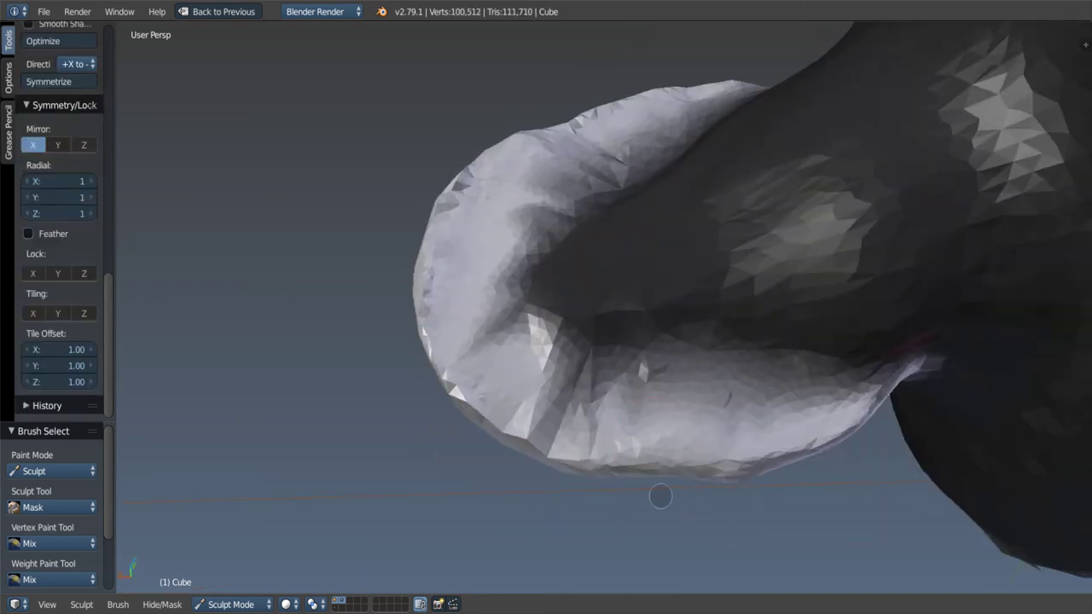
mouse_move(658, 497)
middle_mouse_down()
mouse_move(766, 394)
mouse_move(904, 379)
middle_mouse_up()
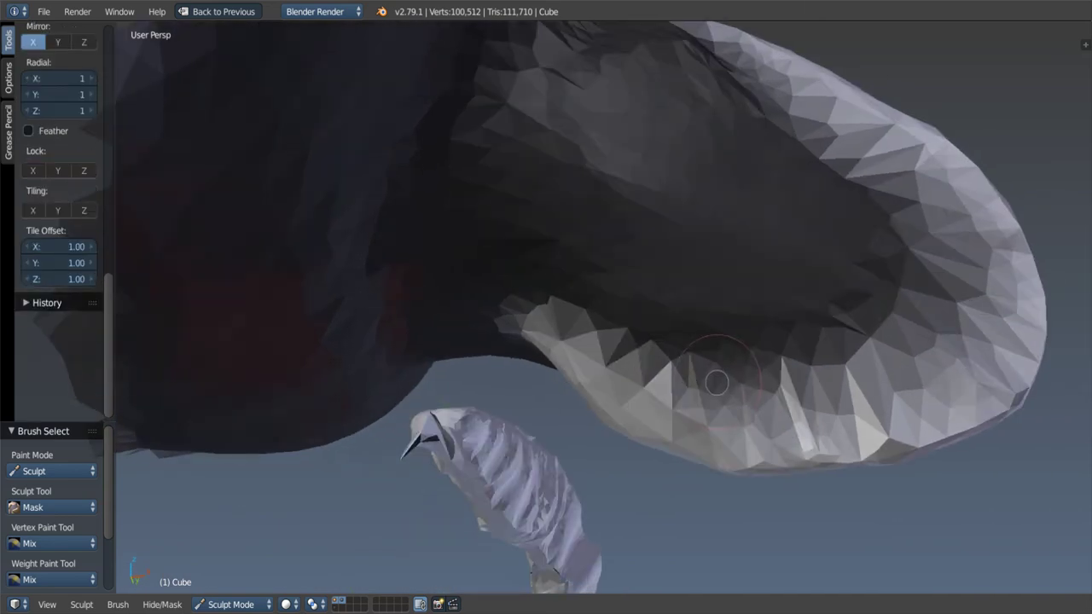
Step: Resize the brush and smooth the faceted inner edge of the rim
key("f")
left_click(912, 376)
left_click_drag(912, 376, 840, 395)
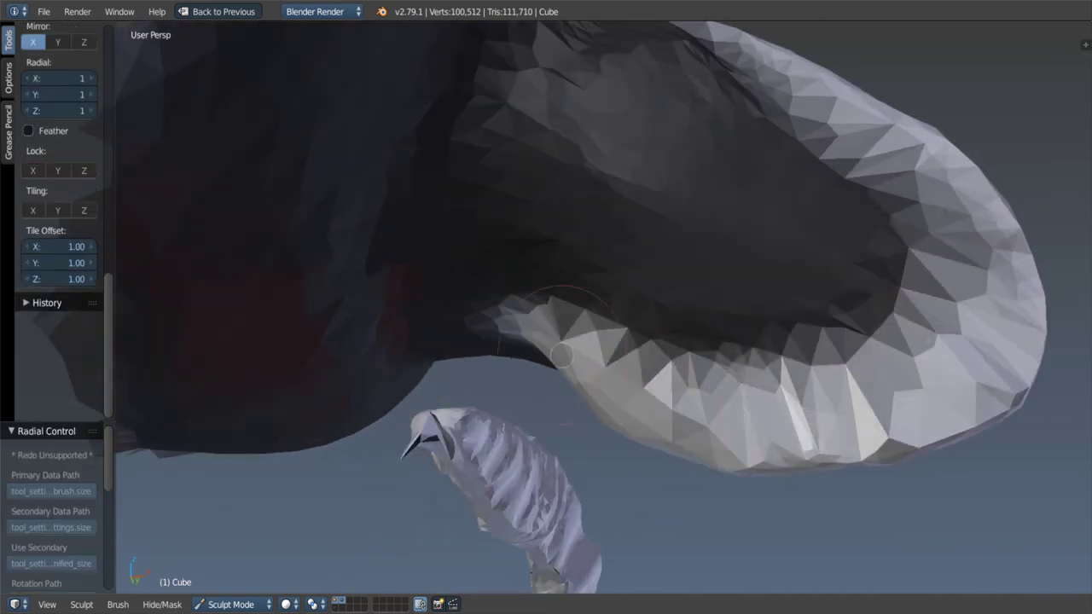
middle_click_drag(561, 355, 775, 310)
scroll(51, 256, "up", 3)
mouse_move(619, 418)
left_mouse_down()
mouse_move(811, 401)
mouse_move(904, 341)
left_mouse_up()
mouse_move(904, 341)
middle_mouse_down()
mouse_move(865, 212)
mouse_move(862, 136)
mouse_move(805, 171)
mouse_move(772, 275)
mouse_move(665, 341)
middle_mouse_up()
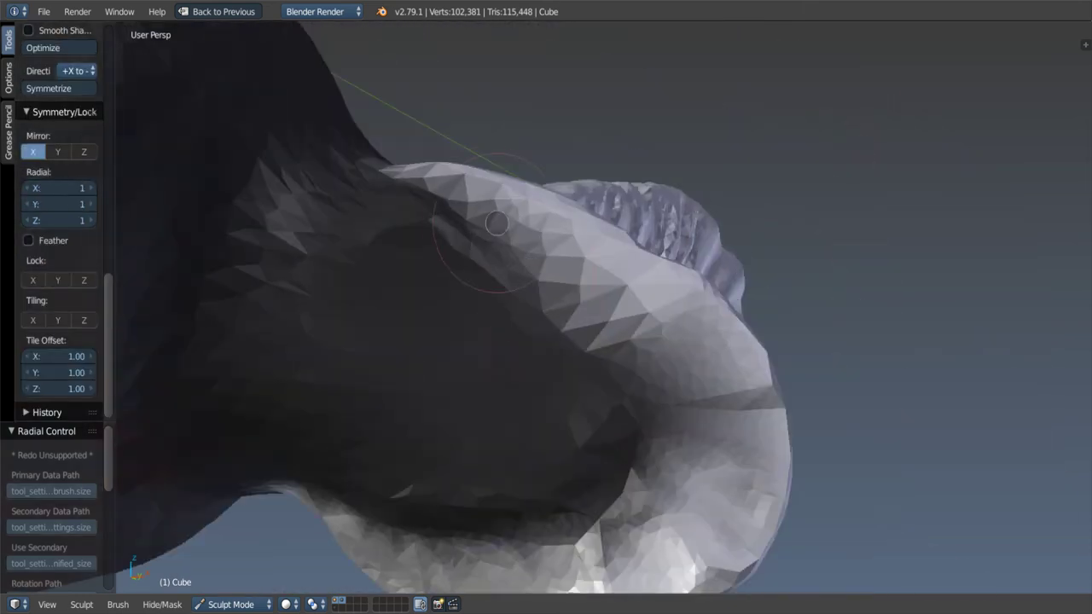
Step: Smooth the rim's upper surface and touch up its outer edge
middle_click_drag(585, 293, 598, 282)
mouse_move(597, 282)
left_mouse_down()
mouse_move(511, 188)
mouse_move(597, 290)
left_mouse_up()
mouse_move(597, 290)
middle_mouse_down()
mouse_move(624, 348)
mouse_move(768, 341)
middle_mouse_up()
left_click_drag(768, 341, 844, 197)
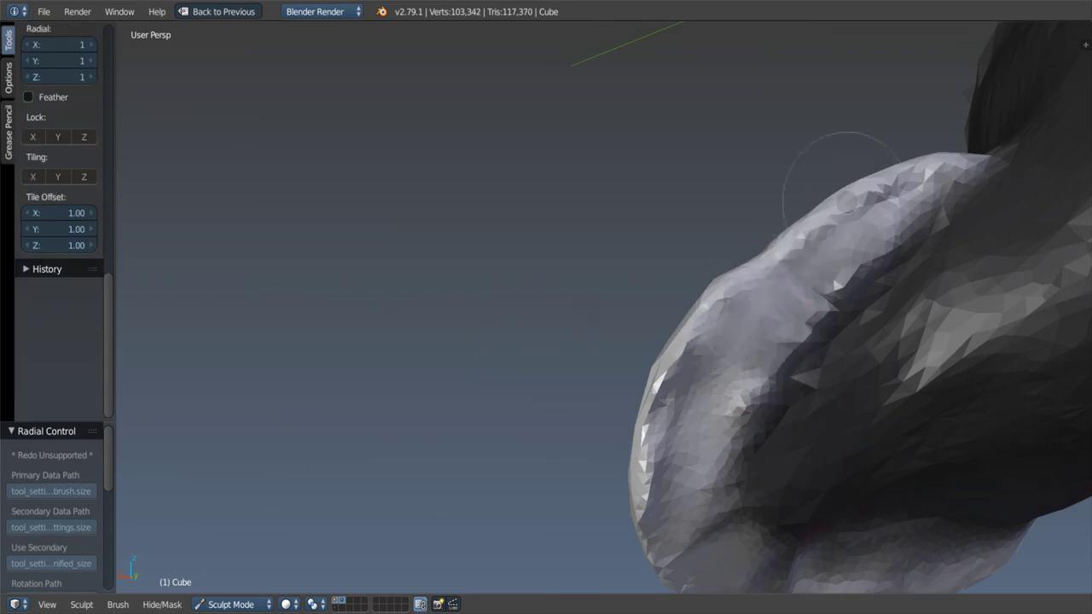
scroll(823, 179, "down", 5)
mouse_move(823, 179)
middle_mouse_down()
mouse_move(865, 371)
mouse_move(717, 327)
middle_mouse_up()
Step: Widen the Grab brush to about 202 radius and pull the protrusion's end into a bulb
key("f")
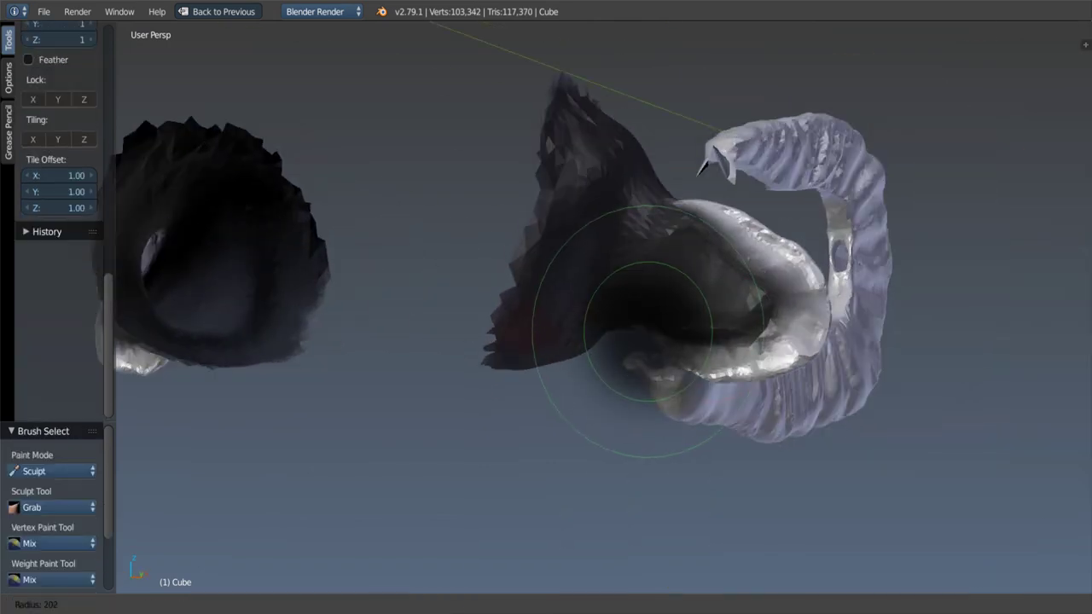
left_click(731, 415)
mouse_move(731, 414)
middle_mouse_down()
mouse_move(804, 348)
mouse_move(762, 262)
mouse_move(729, 363)
mouse_move(736, 437)
mouse_move(853, 401)
mouse_move(687, 330)
mouse_move(780, 291)
middle_mouse_up()
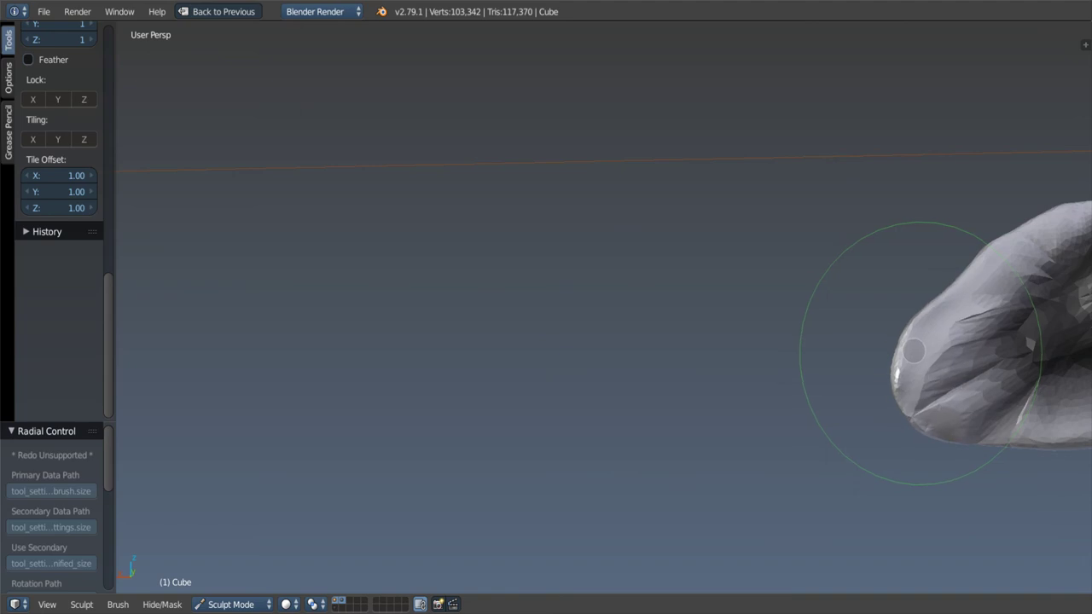
mouse_move(888, 423)
middle_mouse_down()
mouse_move(841, 390)
mouse_move(829, 360)
mouse_move(731, 390)
mouse_move(747, 385)
middle_mouse_up()
Step: Resize the brush, mask around the neck, and sculpt a curved ridge on the white body
middle_click_drag(730, 430, 742, 443)
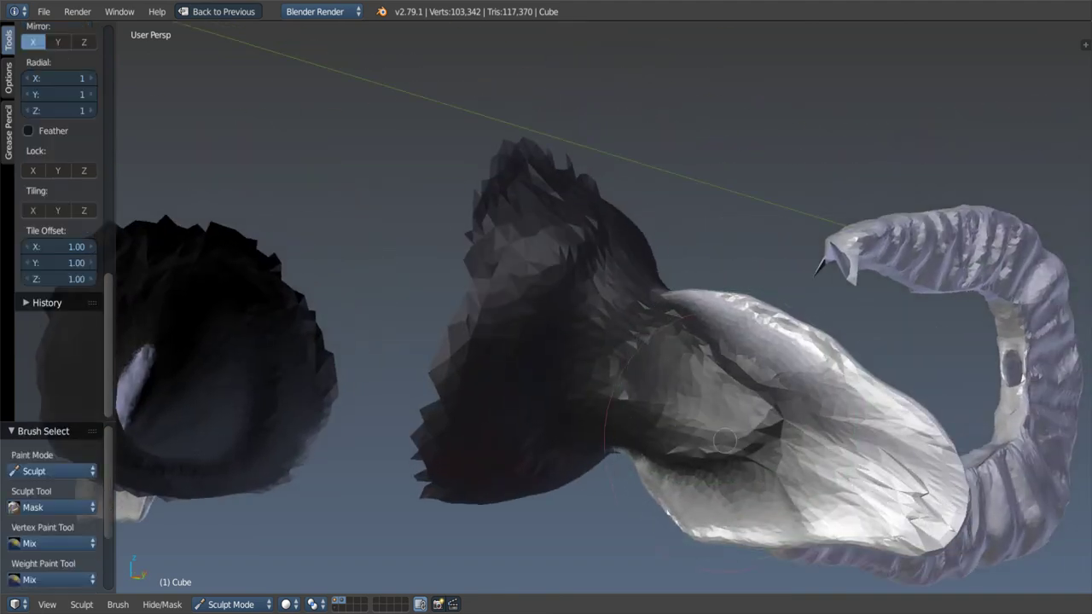
key("f")
left_click(798, 389)
left_click_drag(797, 388, 738, 432)
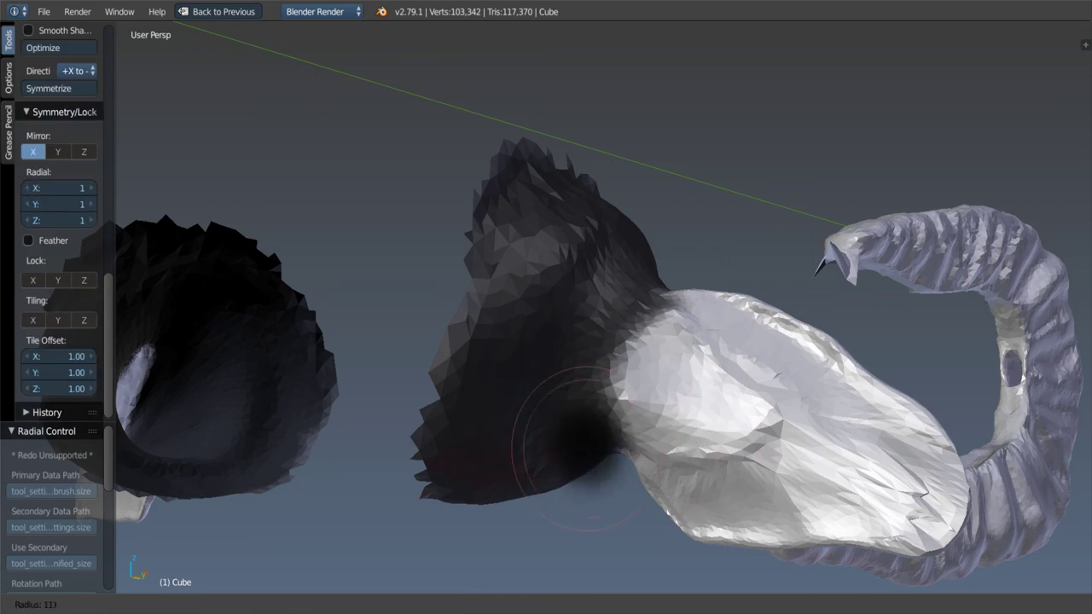
mouse_move(696, 434)
middle_mouse_down()
mouse_move(690, 415)
mouse_move(618, 401)
middle_mouse_up()
mouse_move(618, 401)
left_mouse_down()
mouse_move(751, 375)
mouse_move(666, 460)
mouse_move(667, 325)
left_mouse_up()
middle_click_drag(771, 506, 666, 359)
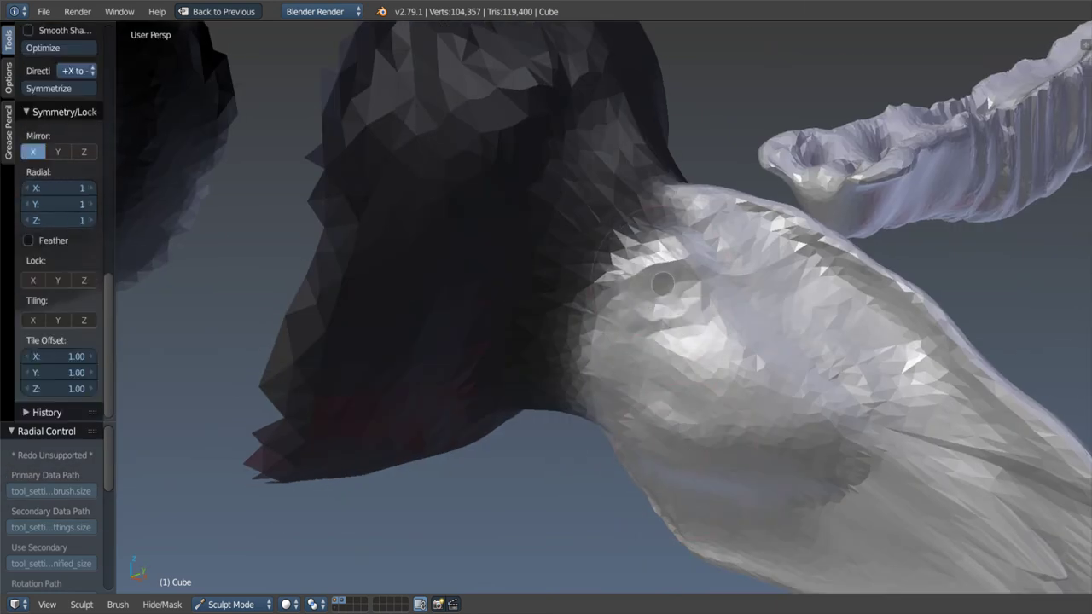
left_click_drag(665, 358, 648, 277)
Step: Refine the white body's surface near its end
middle_click_drag(820, 441, 715, 385)
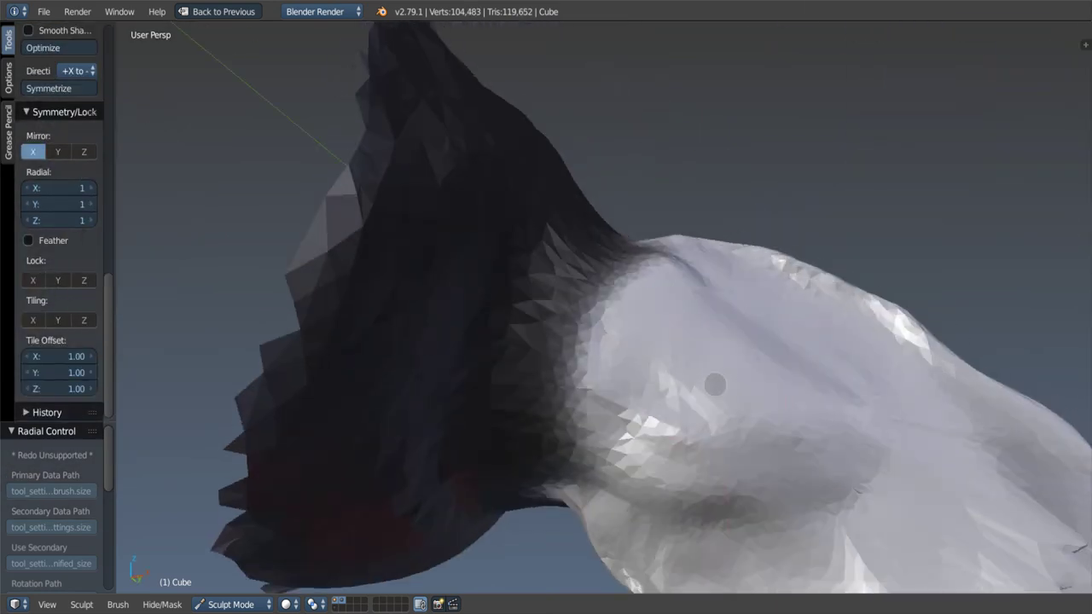
middle_click_drag(762, 510, 791, 295)
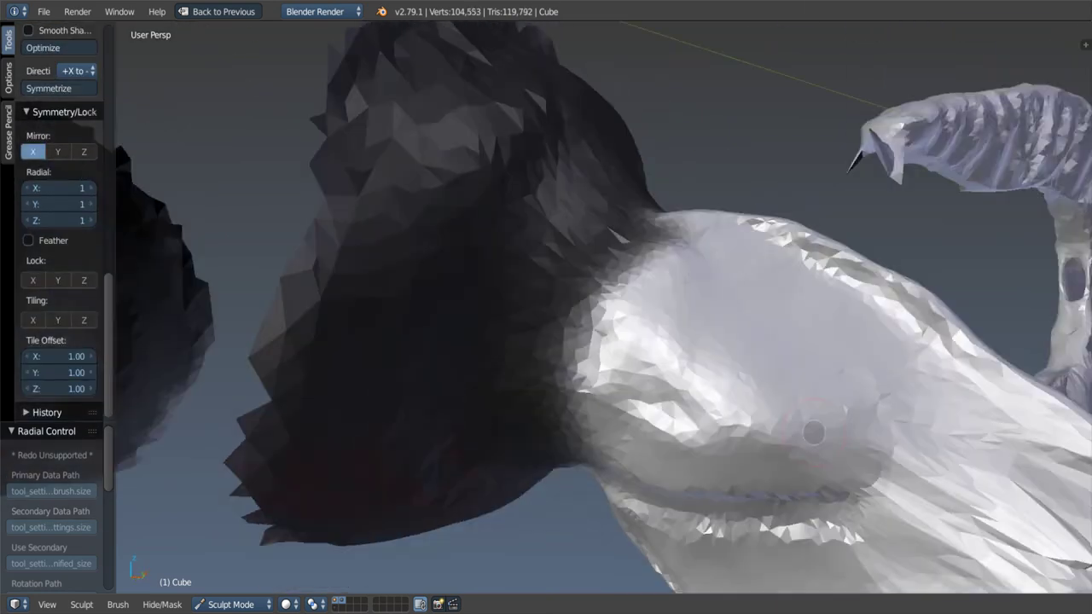
left_click_drag(848, 503, 804, 286)
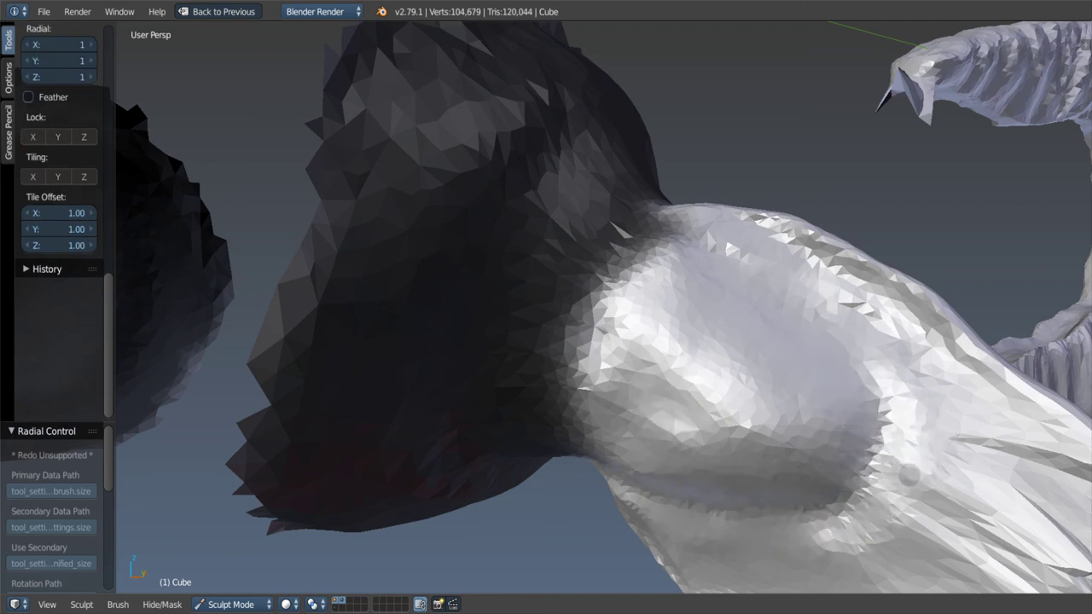
middle_click_drag(908, 473, 863, 421)
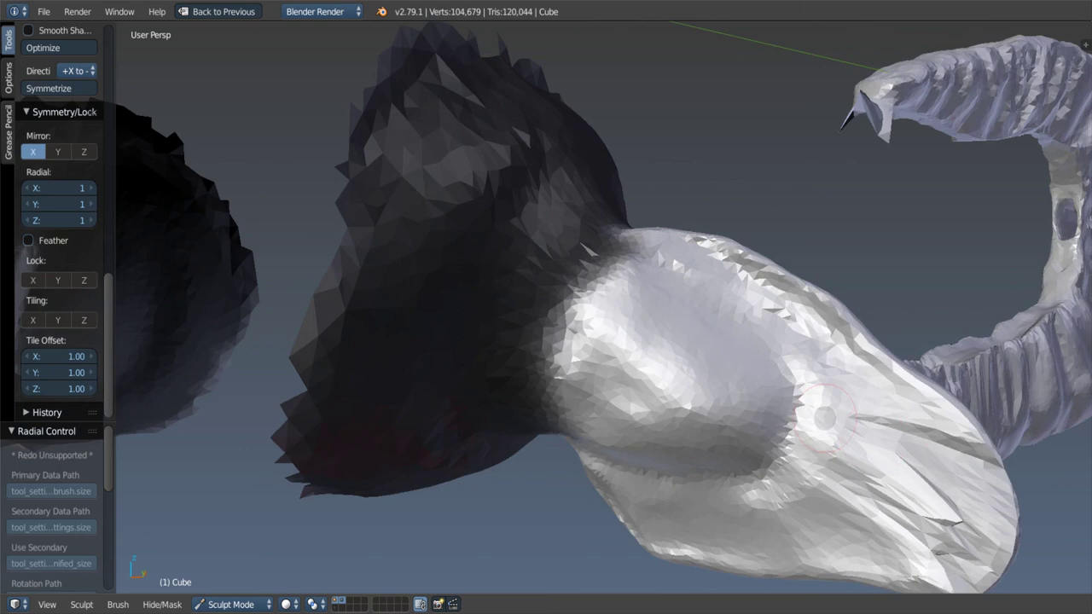
left_click_drag(857, 418, 806, 397)
middle_click_drag(806, 397, 824, 471)
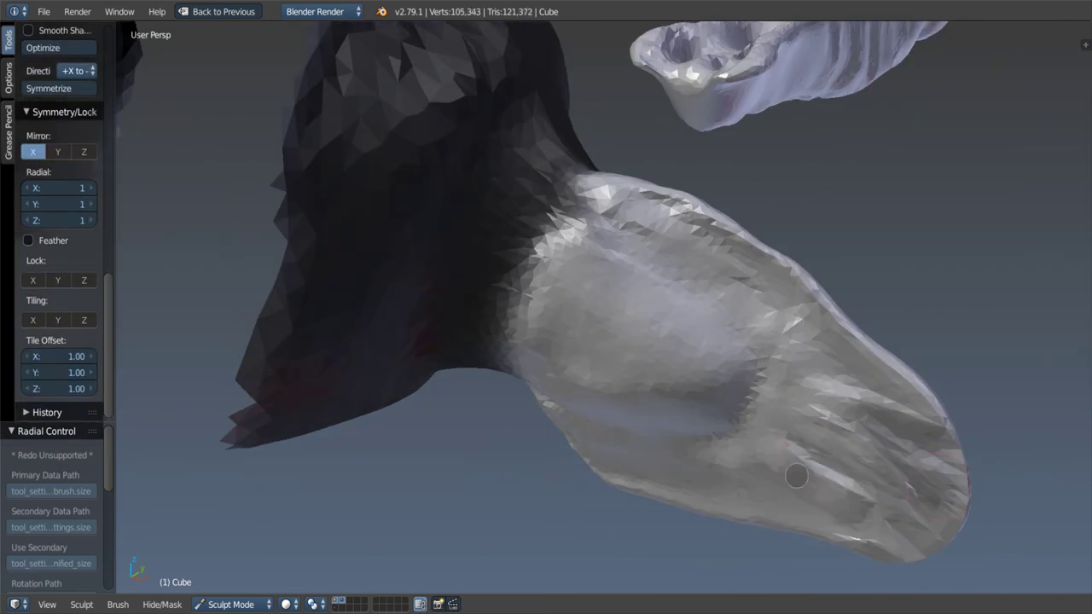
Step: Orbit and zoom around the pale limb and curled tail to review the detail
middle_click_drag(714, 493, 661, 491)
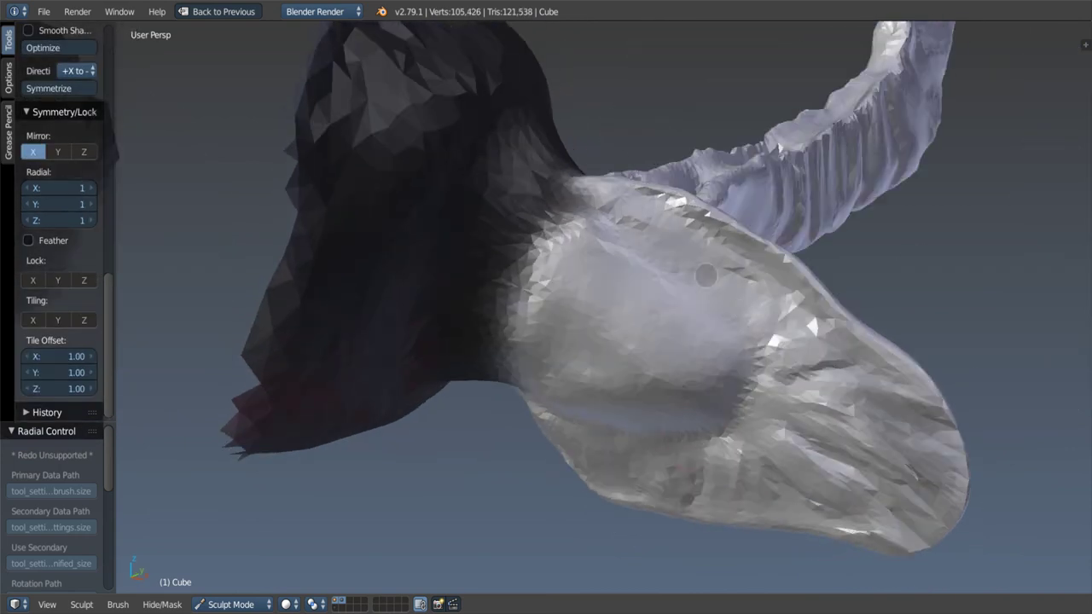
middle_click_drag(705, 274, 718, 299)
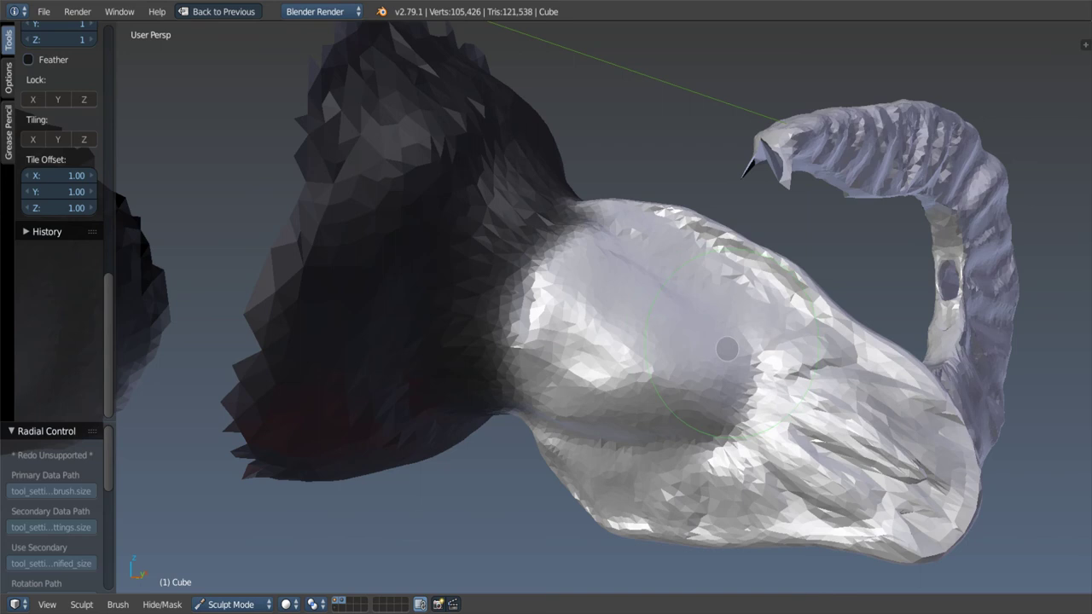
mouse_move(709, 343)
middle_mouse_down()
mouse_move(597, 200)
mouse_move(580, 333)
middle_mouse_up()
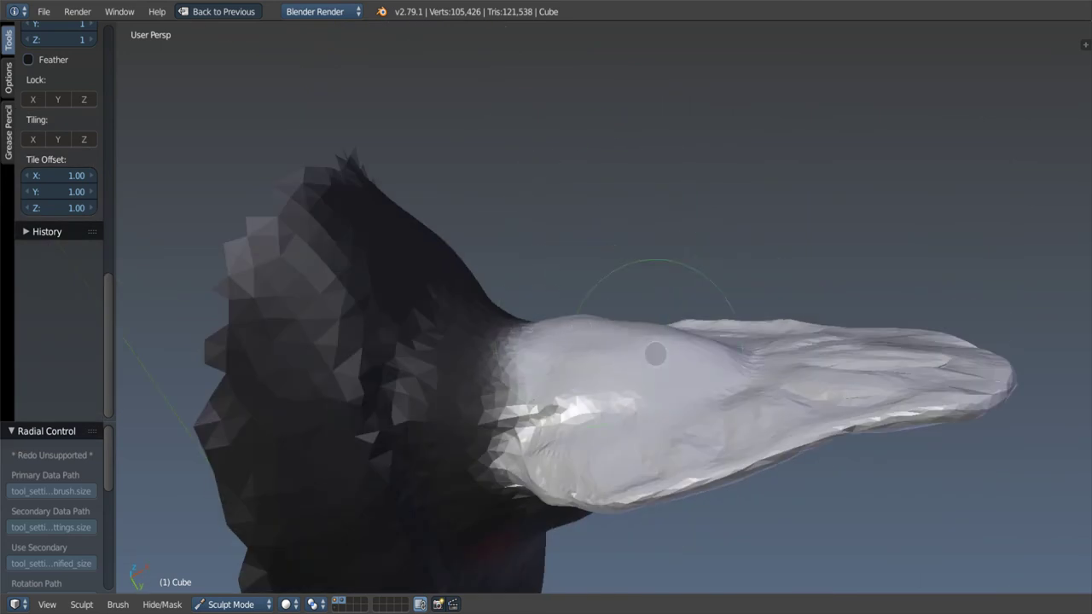
mouse_move(655, 353)
middle_mouse_down()
mouse_move(598, 361)
mouse_move(590, 383)
mouse_move(427, 452)
middle_mouse_up()
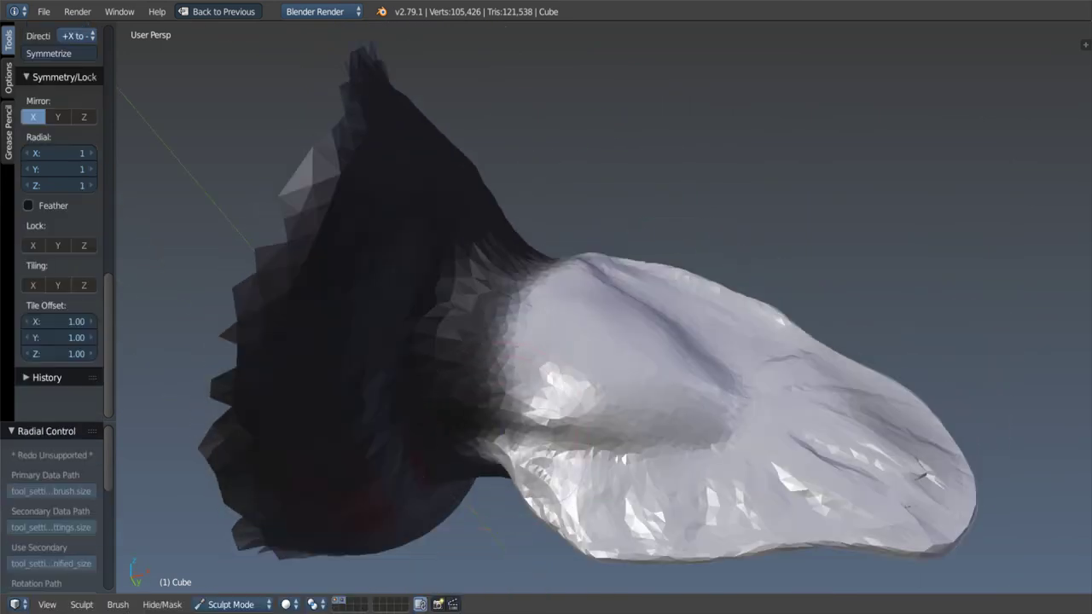
scroll(597, 307, "up", 1)
middle_click_drag(782, 372, 754, 315)
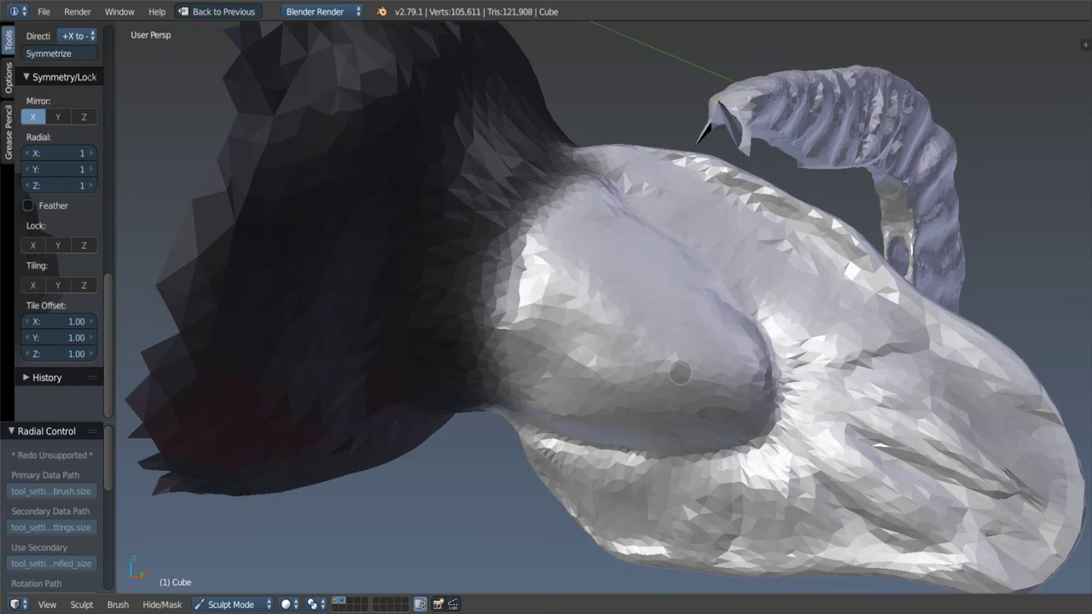
mouse_move(680, 372)
middle_mouse_down()
mouse_move(541, 383)
mouse_move(708, 302)
mouse_move(709, 367)
middle_mouse_up()
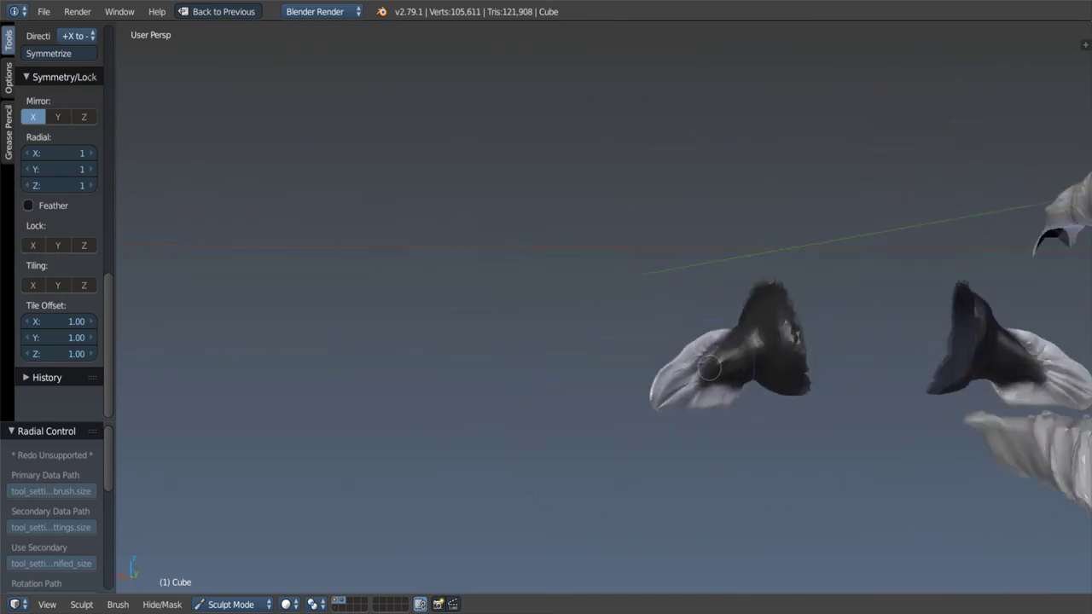
scroll(709, 367, "down", 2)
scroll(697, 366, "down", 1)
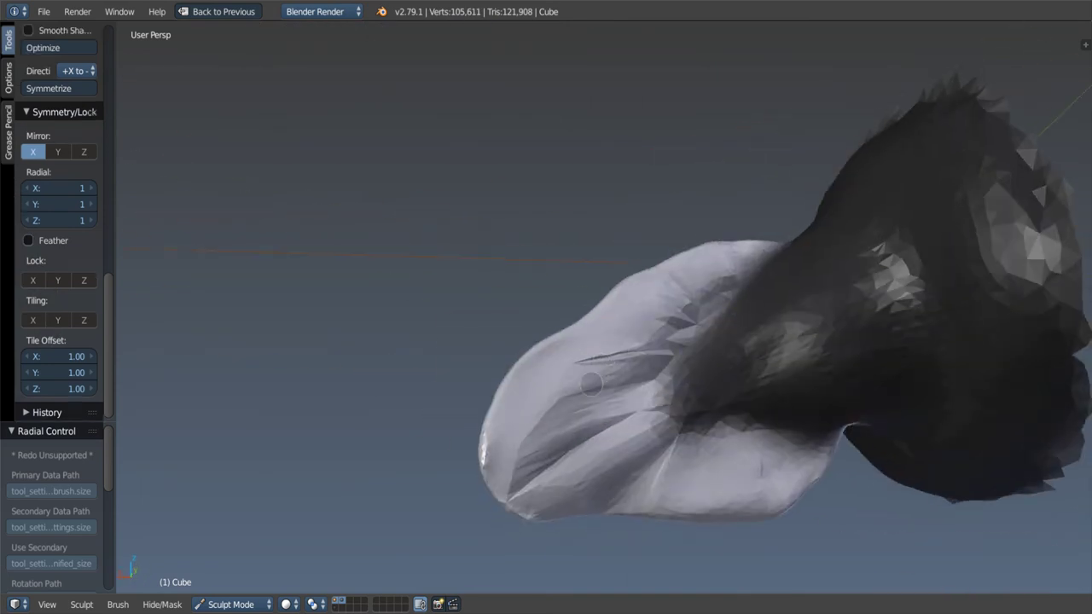
middle_click_drag(592, 385, 597, 388)
scroll(623, 346, "up", 3)
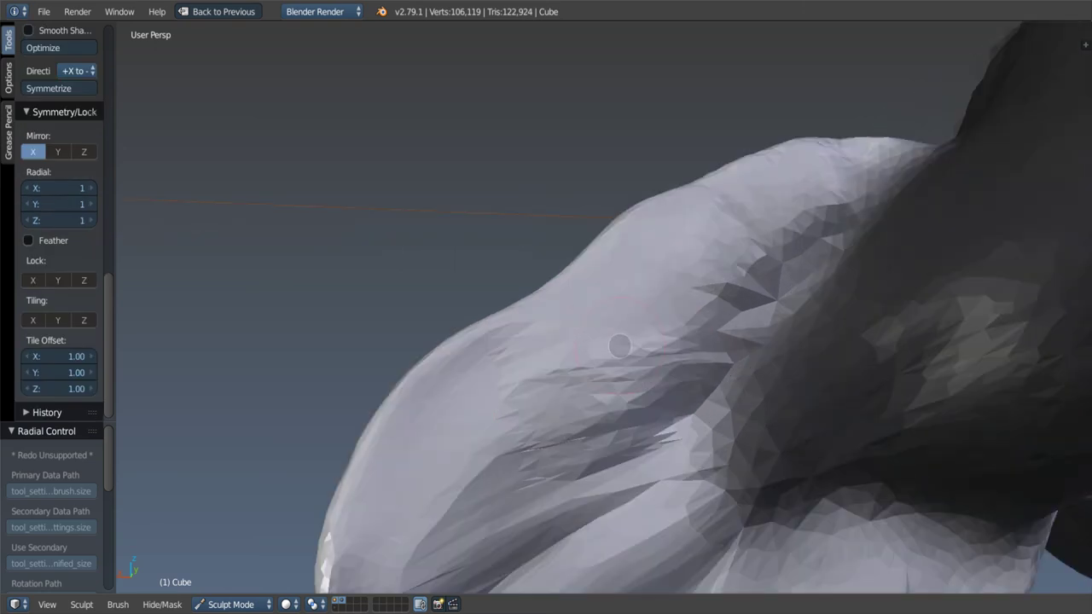
scroll(59, 222, "up", 3)
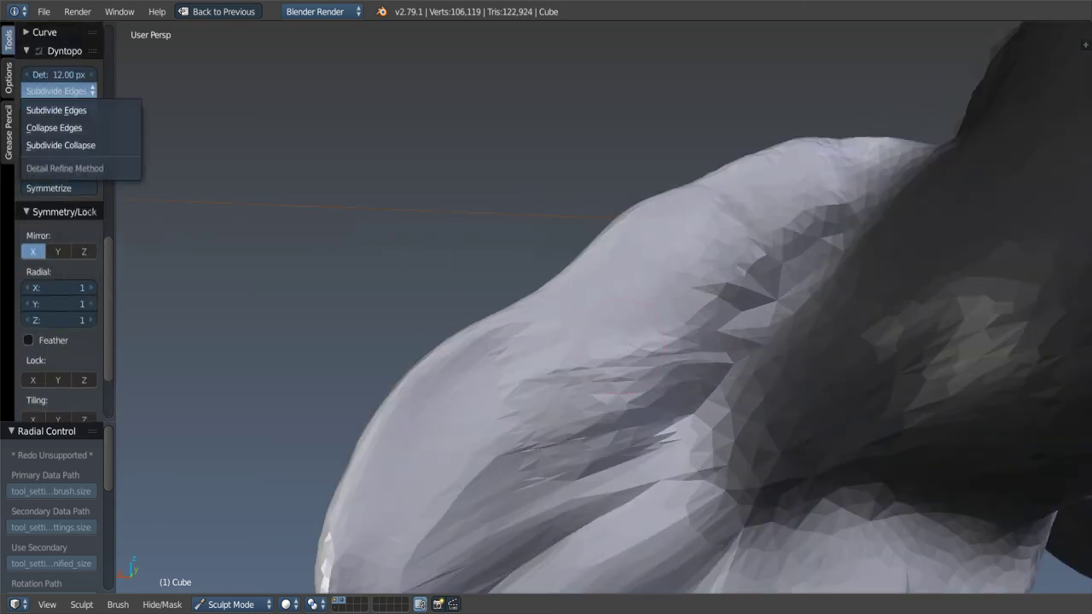
Step: Set Dyntopo detailing to Subdivide Collapse and sculpt the first strokes into the limb surface
middle_click_drag(546, 292, 461, 358)
left_click_drag(461, 358, 734, 145)
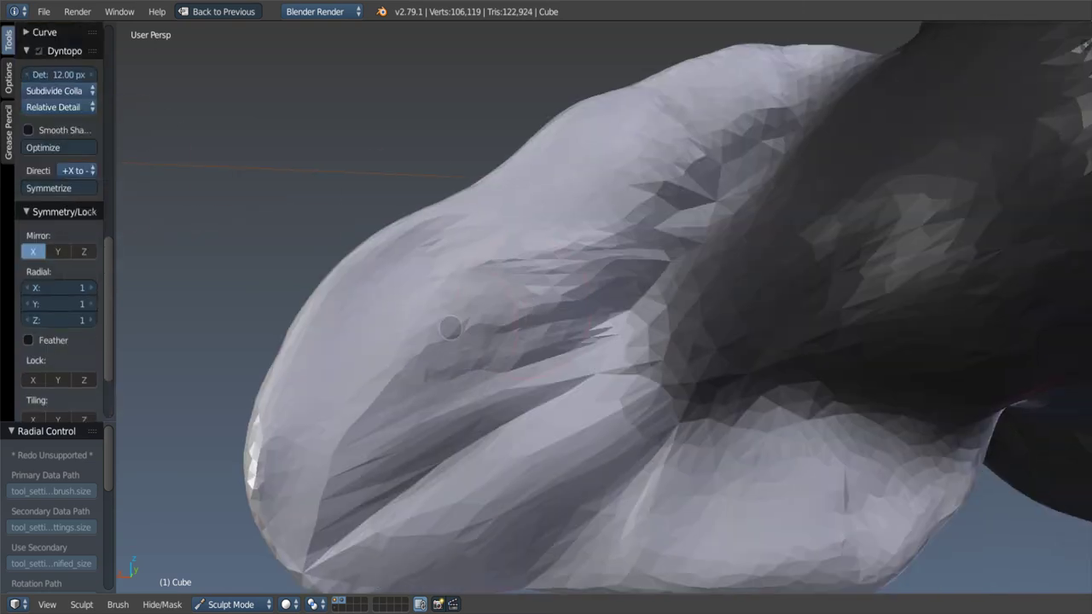
middle_click_drag(733, 145, 550, 287)
left_click_drag(550, 287, 903, 422)
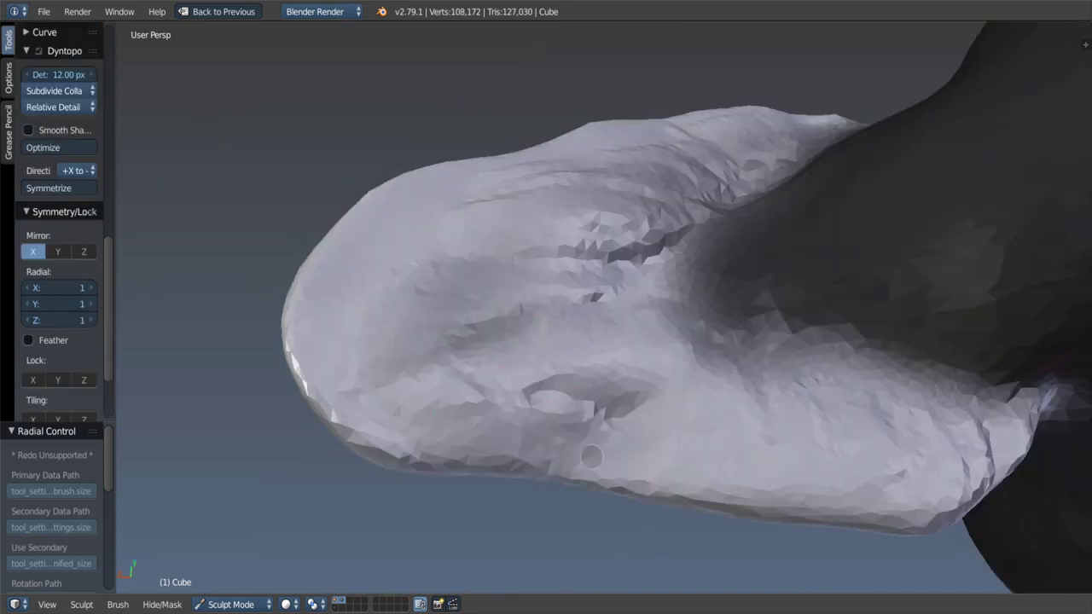
left_click_drag(715, 448, 1007, 388)
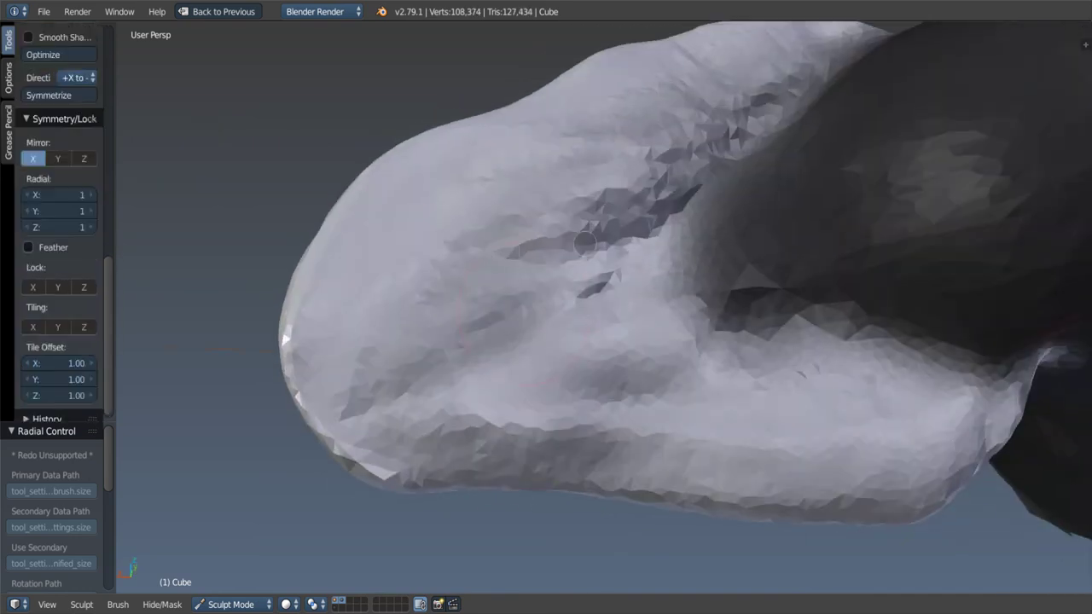
middle_click_drag(573, 375, 662, 310)
scroll(697, 275, "up", 8)
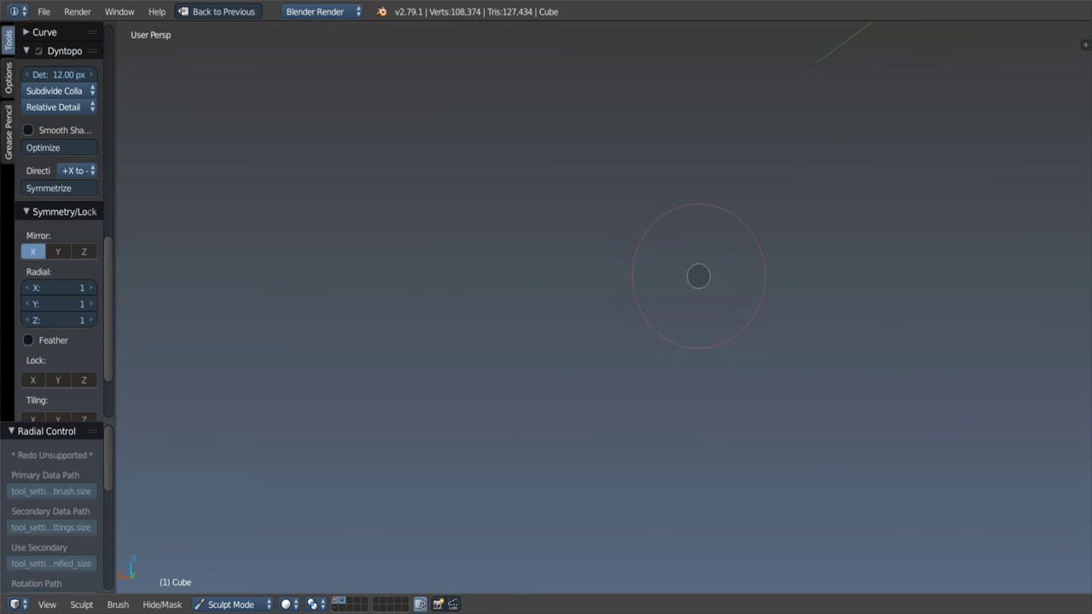
scroll(691, 276, "down", 3)
Step: Sculpt detail along the limb's upper ridge while re-angling the view
left_click_drag(508, 299, 645, 202)
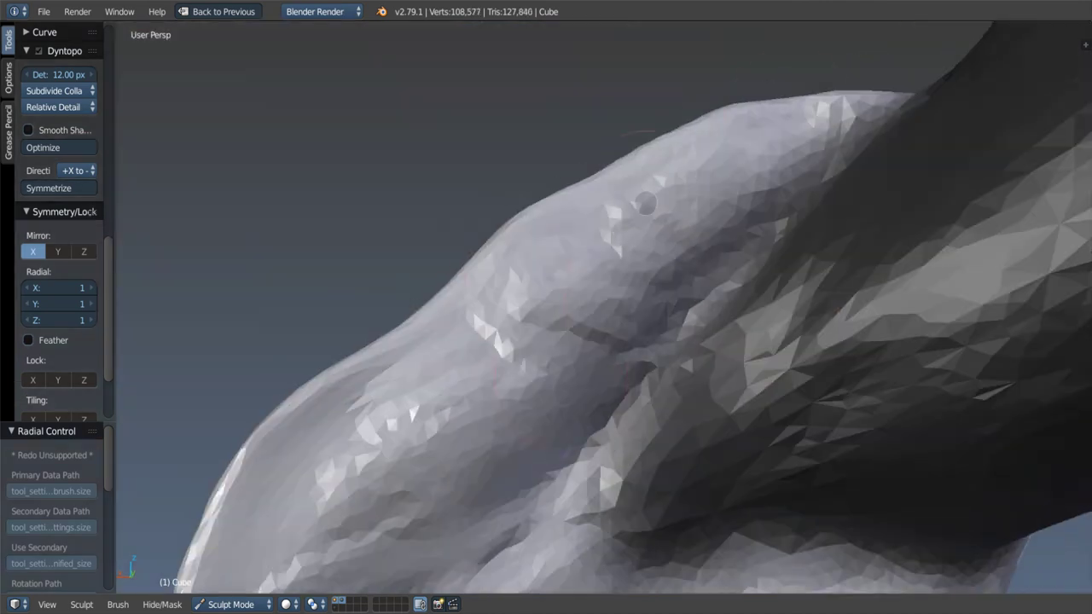
middle_click_drag(568, 293, 624, 353)
left_click_drag(624, 353, 719, 333)
middle_click_drag(719, 333, 427, 341)
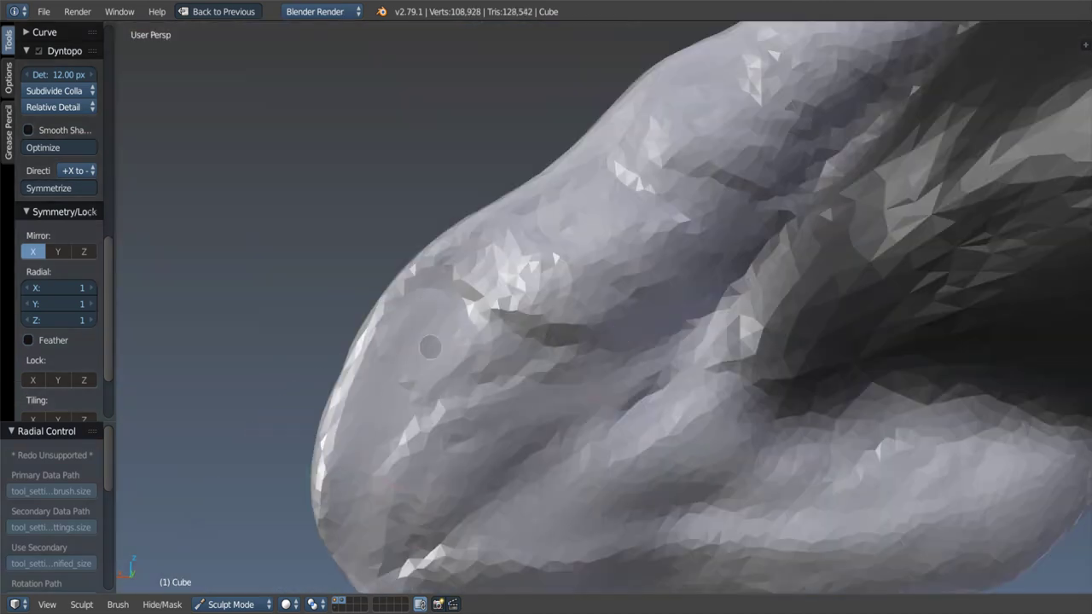
left_click_drag(427, 342, 541, 454)
scroll(59, 213, "down", 4)
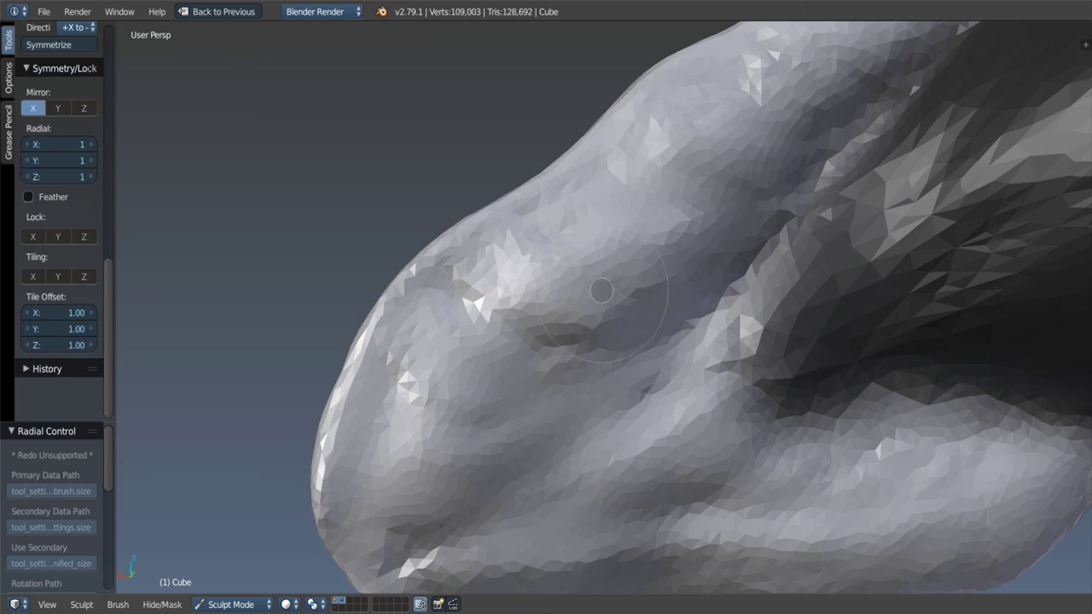
scroll(60, 213, "up", 4)
middle_click_drag(601, 291, 618, 264)
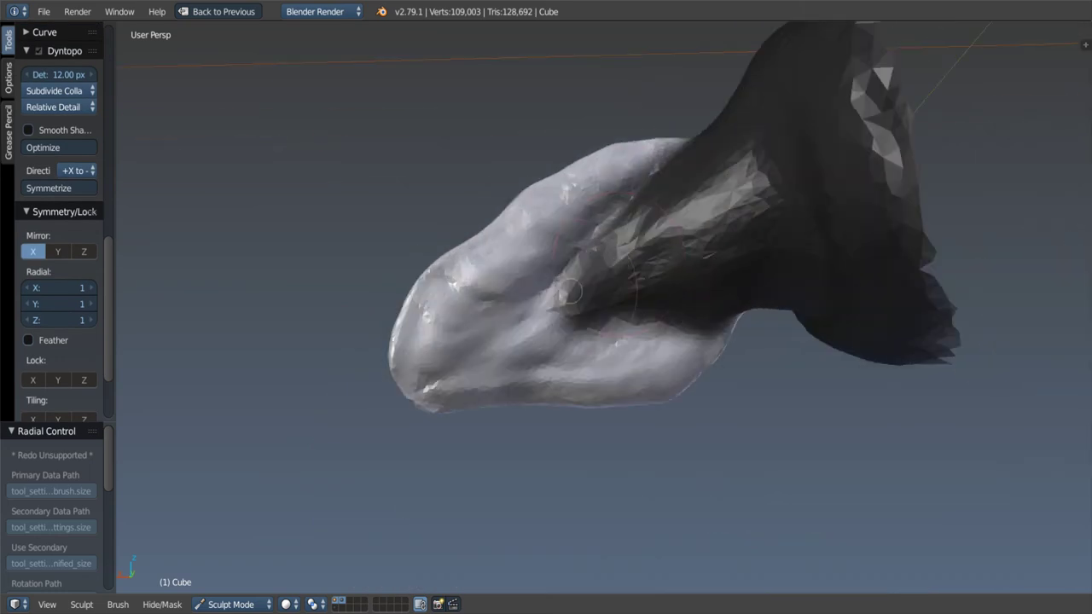
scroll(59, 256, "down", 3)
middle_click_drag(570, 292, 623, 241)
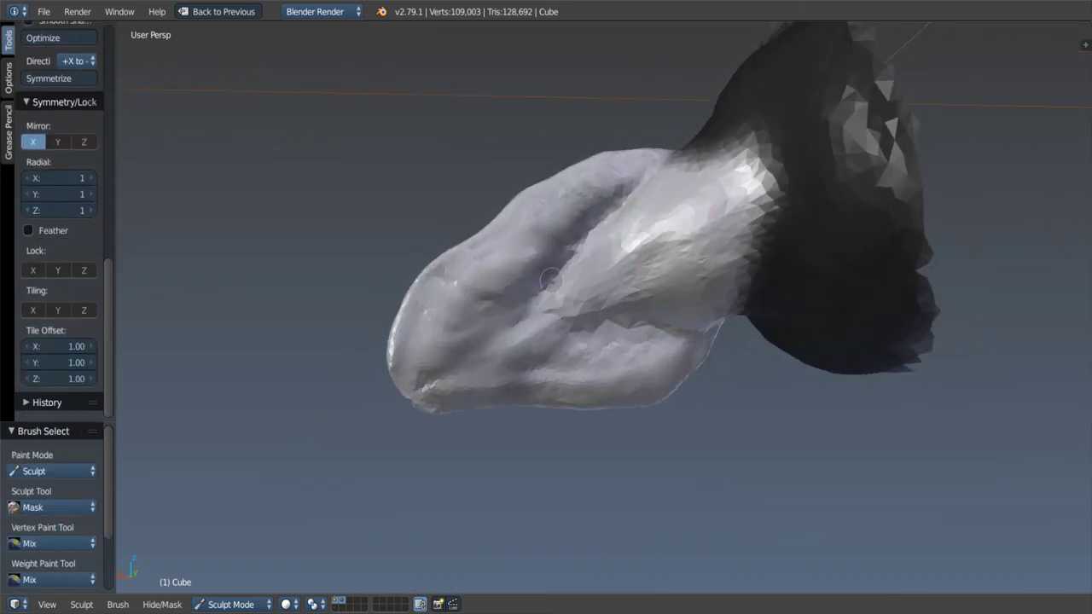
Step: Resize the brush and re-sculpt the fold in the middle of the limb
key("f")
left_click(608, 295)
scroll(608, 292, "up", 2)
scroll(608, 291, "up", 3)
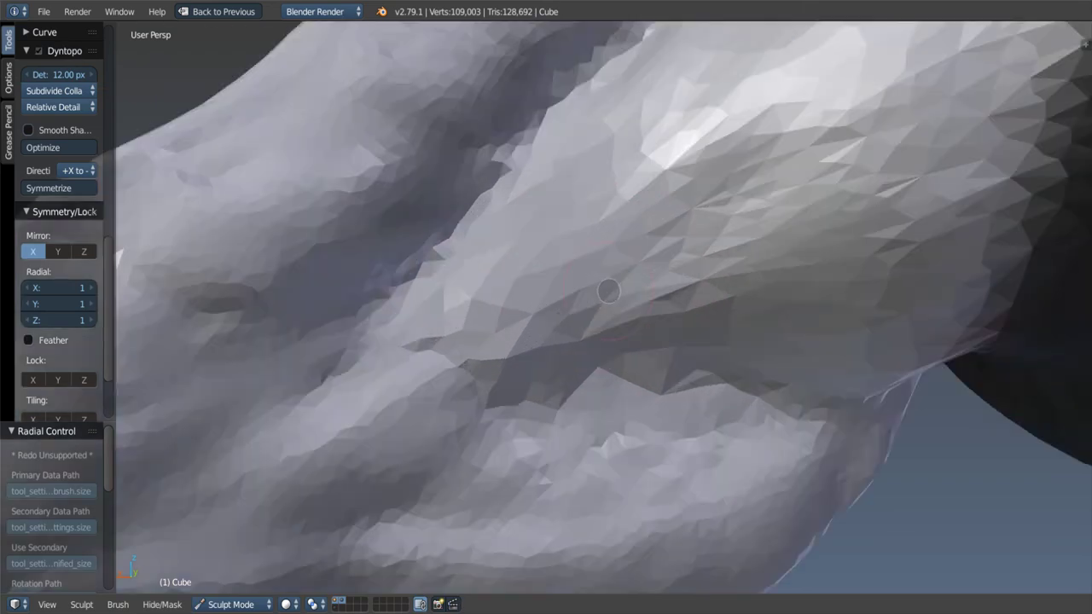
scroll(608, 292, "down", 3)
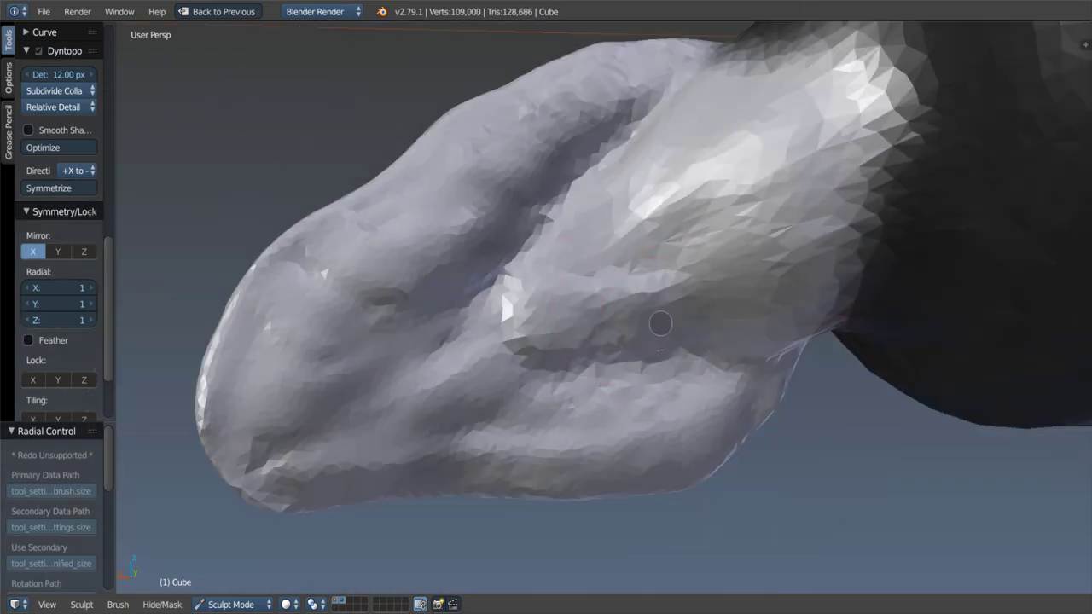
left_click_drag(556, 279, 527, 302)
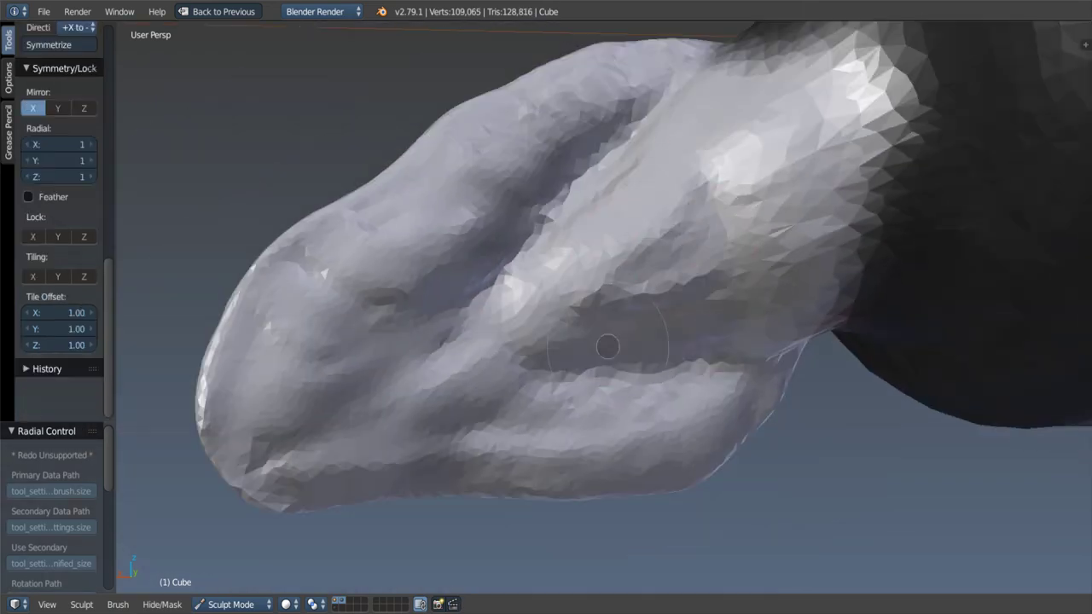
mouse_move(607, 346)
middle_mouse_down()
mouse_move(627, 182)
mouse_move(654, 268)
mouse_move(628, 331)
middle_mouse_up()
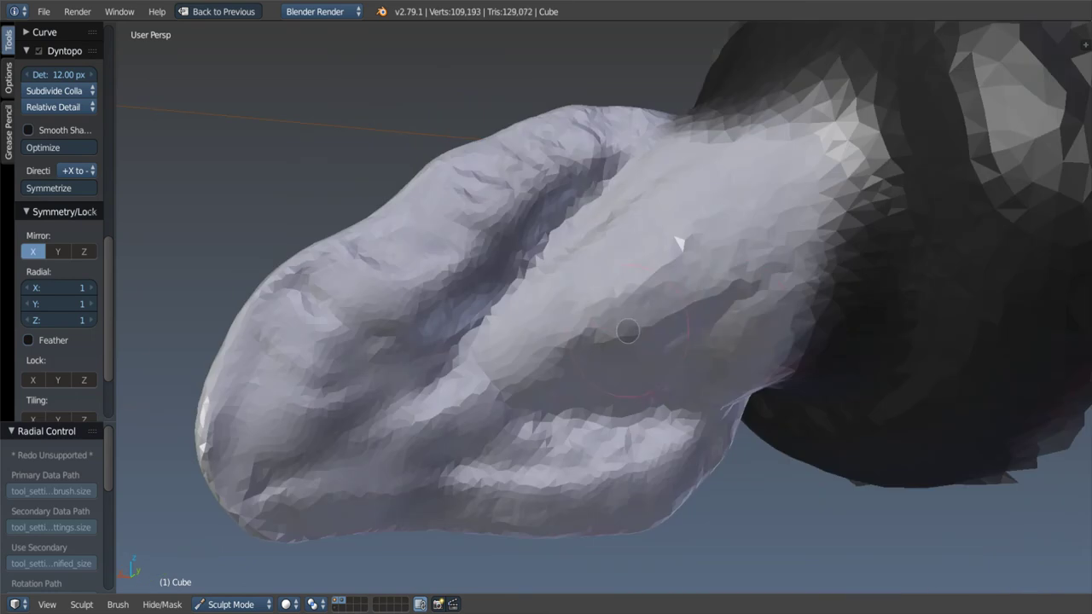
mouse_move(555, 373)
middle_mouse_down()
mouse_move(519, 360)
mouse_move(509, 419)
middle_mouse_up()
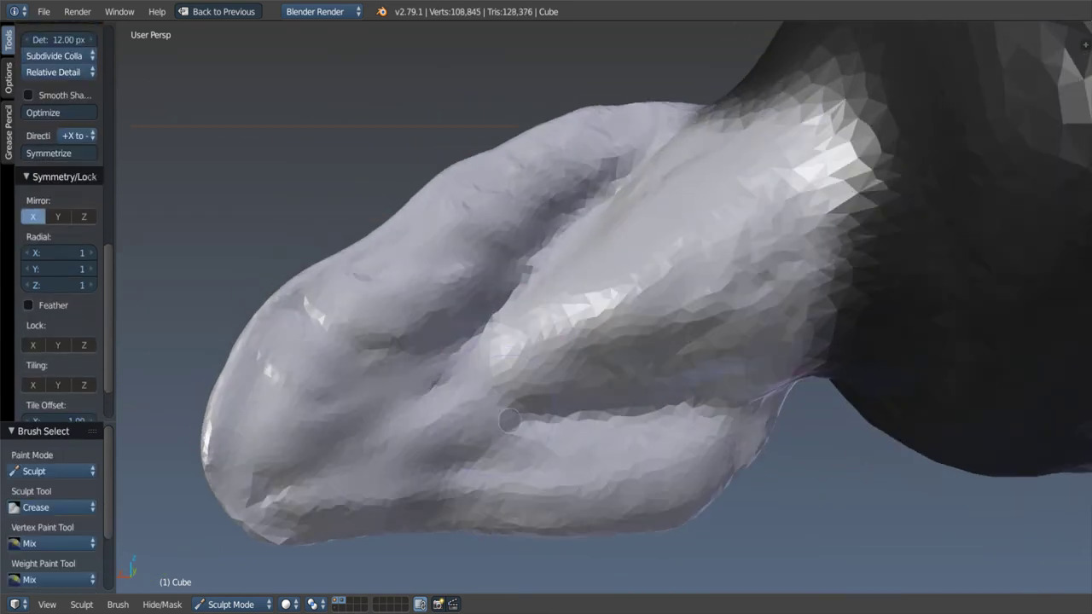
mouse_move(715, 400)
middle_mouse_down()
mouse_move(774, 283)
mouse_move(699, 256)
mouse_move(647, 188)
mouse_move(554, 239)
mouse_move(546, 256)
middle_mouse_up()
Step: Inspect the limb from below and above, adding a small crease near the horn base
scroll(714, 224, "down", 5)
scroll(699, 256, "up", 3)
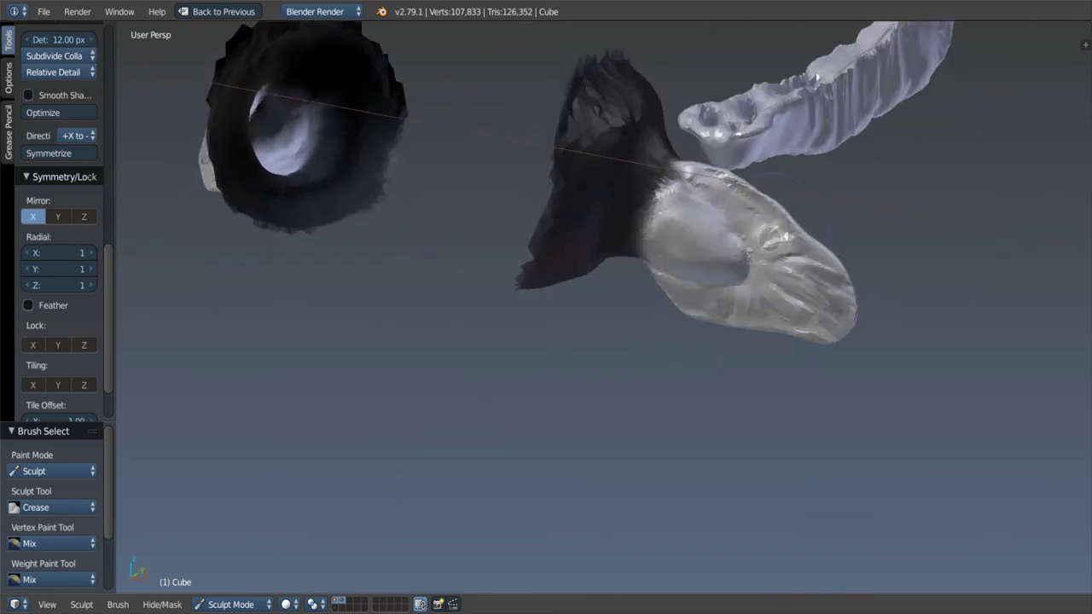
mouse_move(751, 196)
middle_mouse_down()
mouse_move(702, 212)
mouse_move(699, 230)
mouse_move(702, 152)
mouse_move(512, 222)
mouse_move(443, 260)
mouse_move(473, 290)
middle_mouse_up()
mouse_move(587, 300)
middle_mouse_down()
mouse_move(585, 145)
mouse_move(597, 171)
middle_mouse_up()
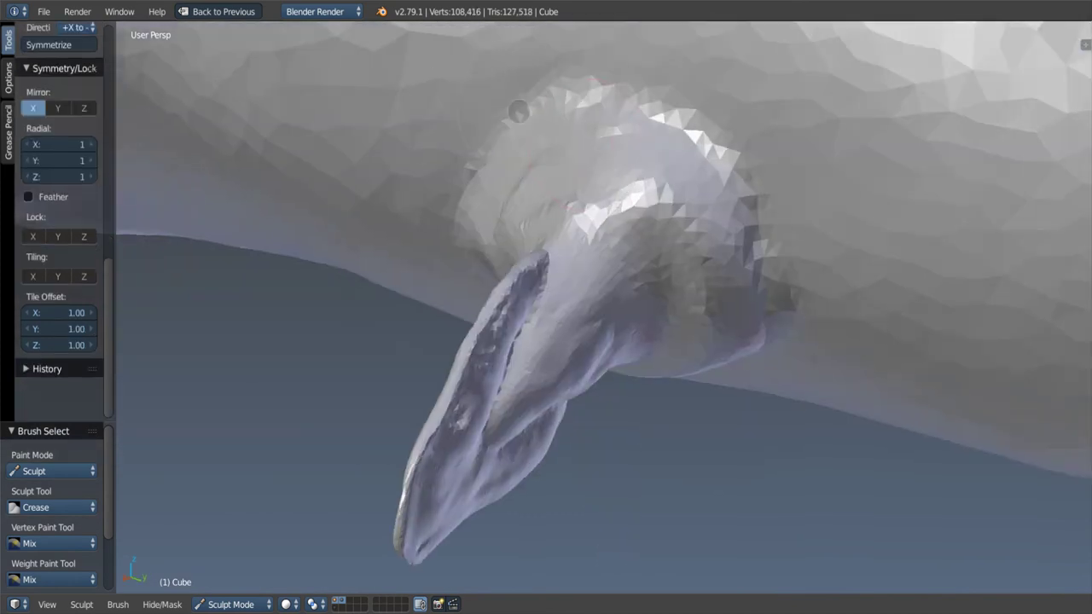
left_click_drag(597, 170, 666, 222)
mouse_move(665, 222)
middle_mouse_down()
mouse_move(724, 264)
mouse_move(724, 332)
middle_mouse_up()
left_click_drag(723, 332, 717, 347)
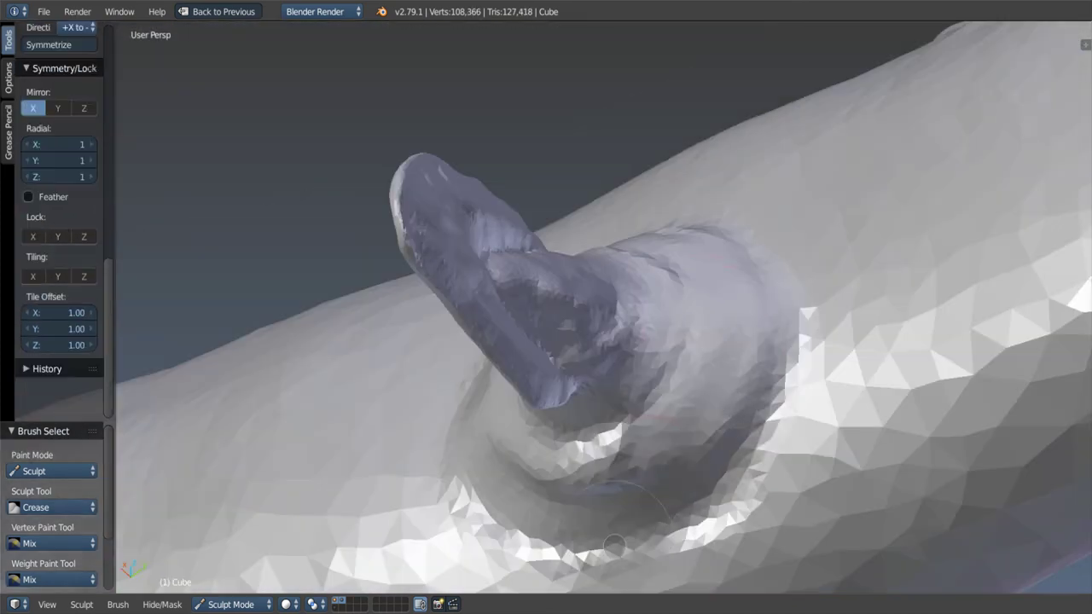
mouse_move(717, 347)
middle_mouse_down()
mouse_move(698, 392)
mouse_move(281, 293)
mouse_move(541, 237)
mouse_move(368, 261)
mouse_move(428, 257)
mouse_move(429, 370)
middle_mouse_up()
scroll(698, 392, "down", 5)
Step: Resize the brush and crease a groove along the side of the tail
middle_click_drag(585, 432, 575, 439)
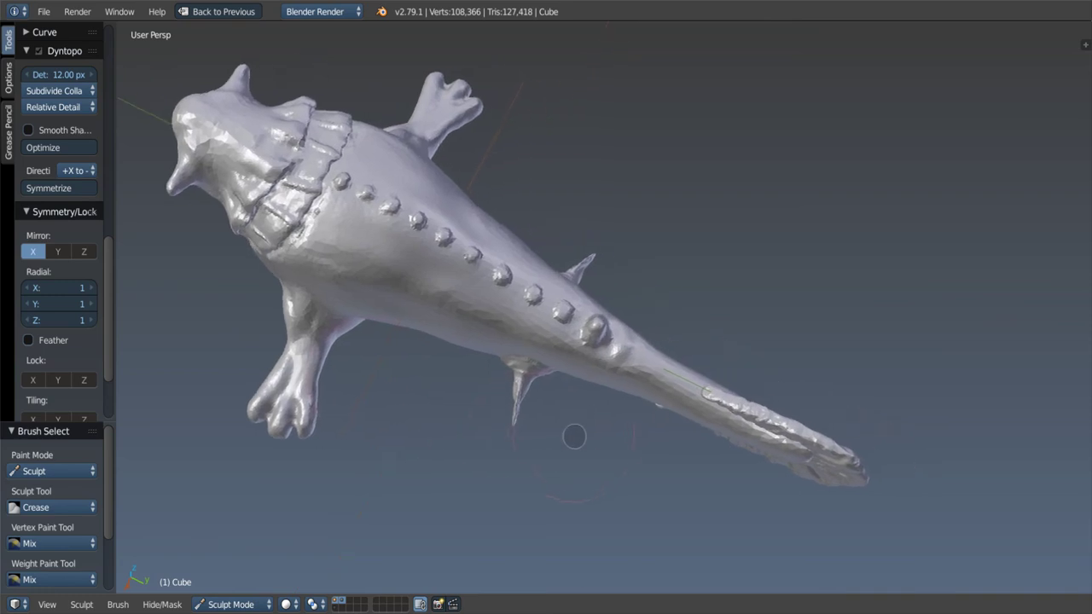
scroll(747, 444, "up", 3)
middle_click_drag(748, 445, 717, 375)
scroll(702, 341, "up", 3)
key("f")
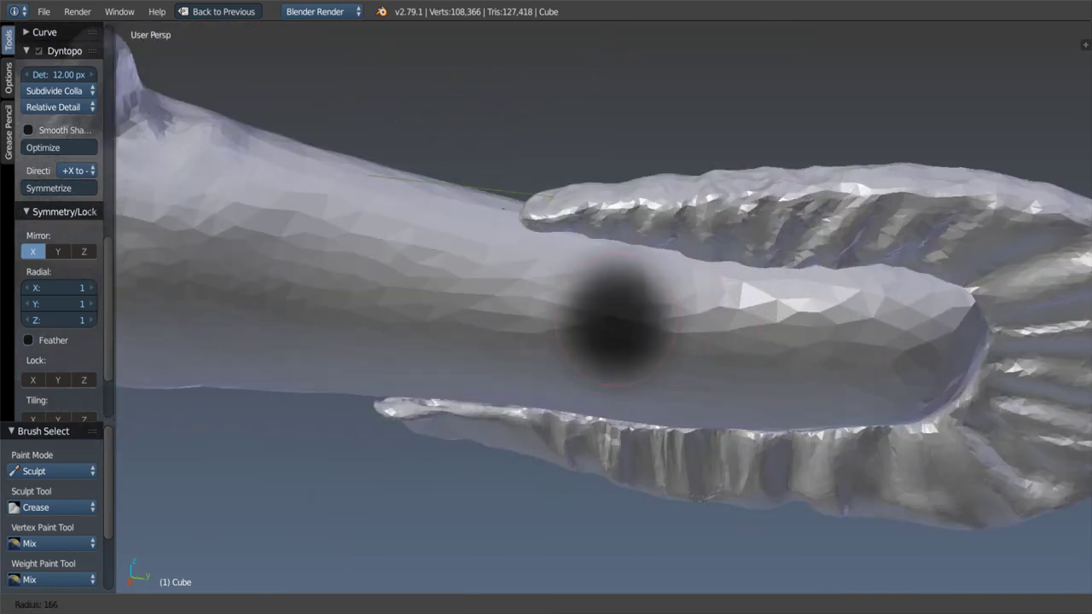
left_click(690, 319)
left_click_drag(689, 319, 853, 358)
middle_click_drag(853, 358, 887, 392)
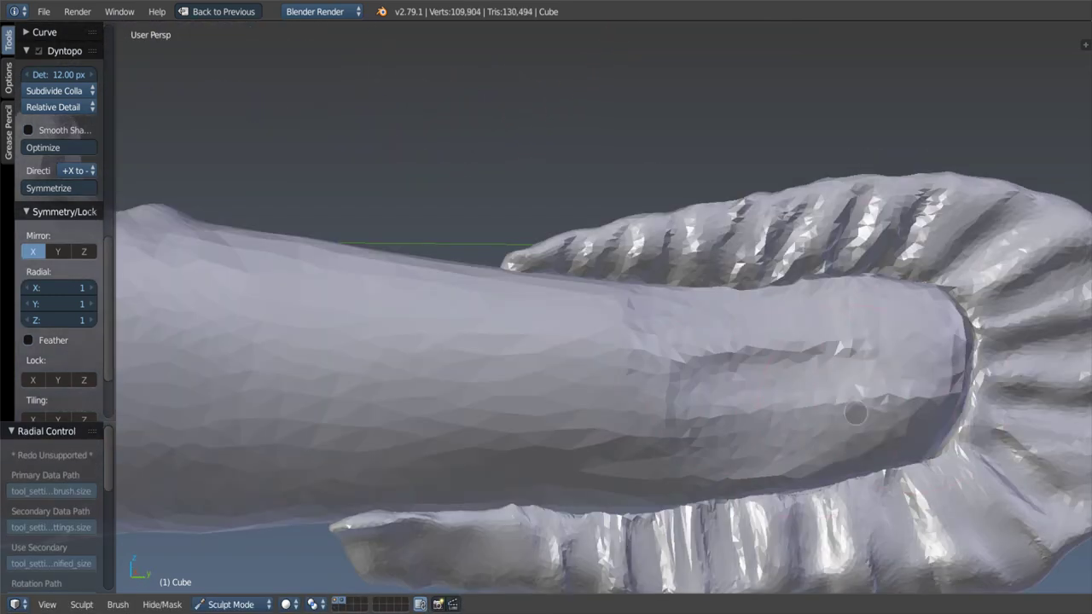
left_click_drag(888, 393, 710, 379)
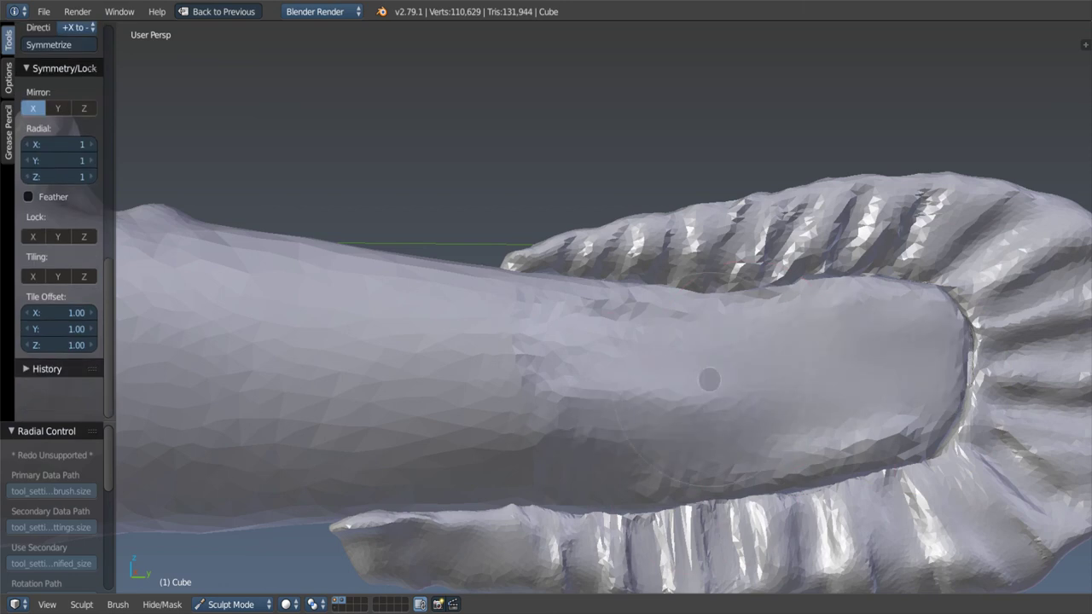
Step: Lower the brush strength, then reshape and smooth the lower ruffle of the tail fin
mouse_move(649, 256)
left_mouse_down()
mouse_move(768, 222)
mouse_move(1049, 341)
mouse_move(893, 506)
mouse_move(886, 448)
left_mouse_up()
middle_click_drag(886, 448, 861, 422)
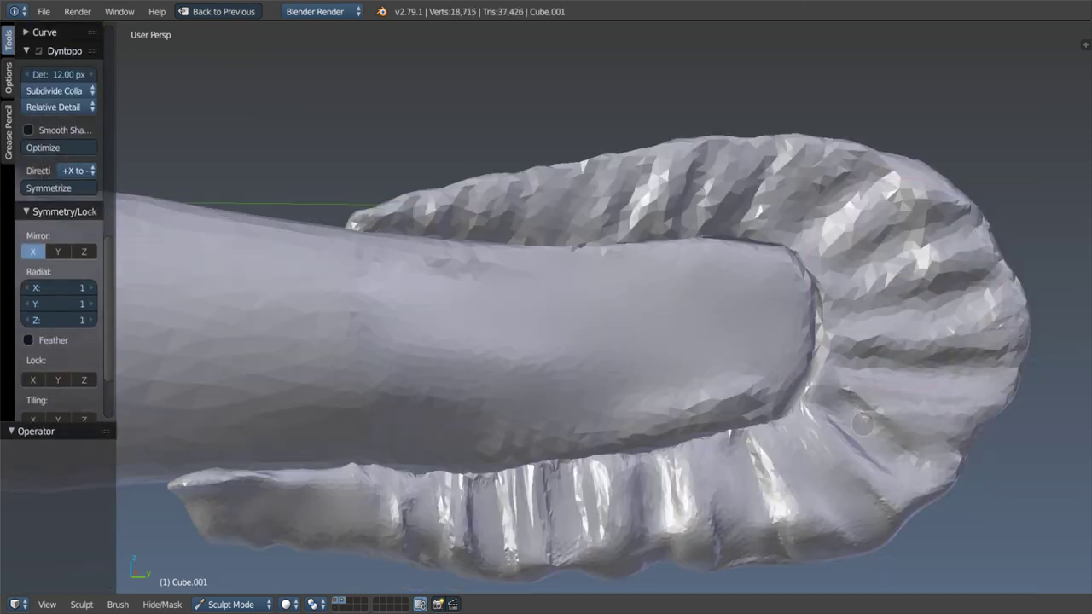
key("shift+f")
left_click(887, 240)
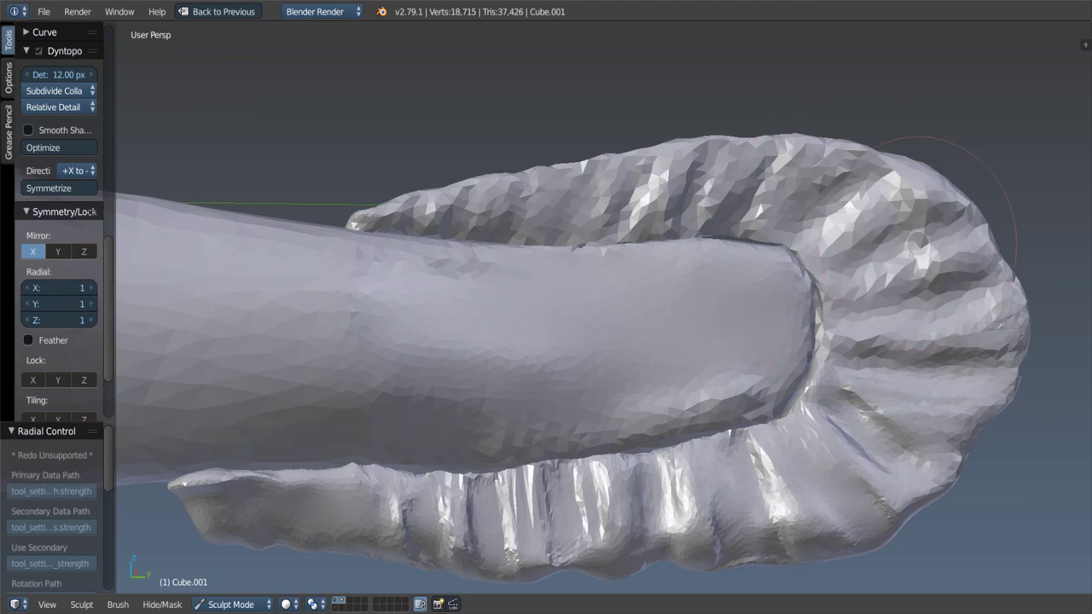
mouse_move(904, 358)
left_mouse_down()
mouse_move(860, 389)
mouse_move(865, 368)
left_mouse_up()
left_click_drag(928, 245, 553, 516)
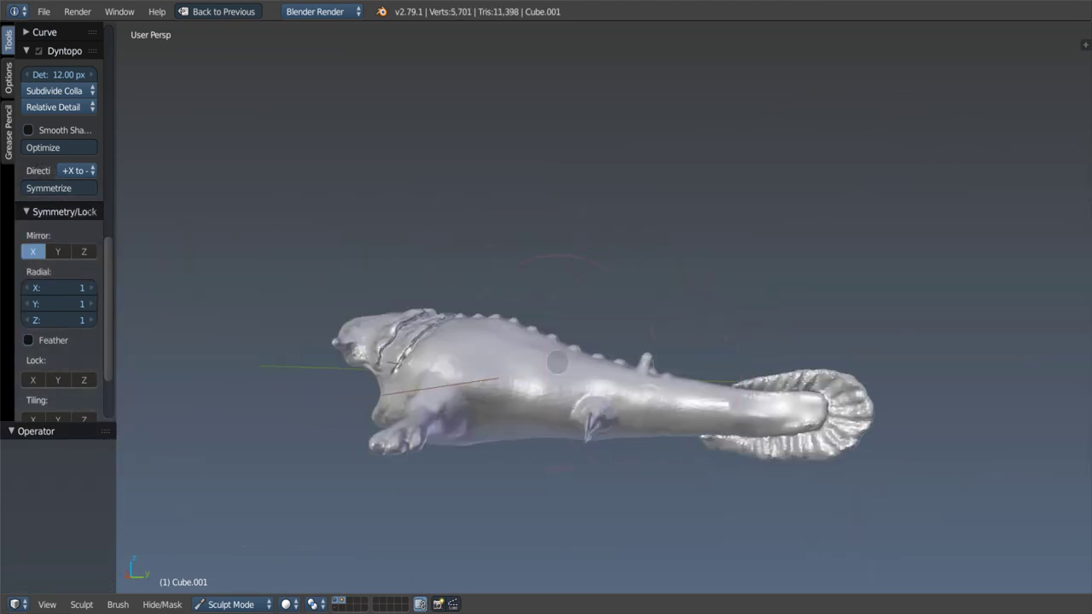
Step: Orbit and zoom the view back toward the creature's head
mouse_move(556, 362)
middle_mouse_down()
mouse_move(408, 437)
mouse_move(465, 384)
mouse_move(378, 365)
mouse_move(450, 307)
middle_mouse_up()
scroll(384, 371, "up", 3)
scroll(359, 366, "up", 3)
scroll(344, 363, "up", 2)
scroll(378, 365, "up", 2)
scroll(390, 365, "up", 1)
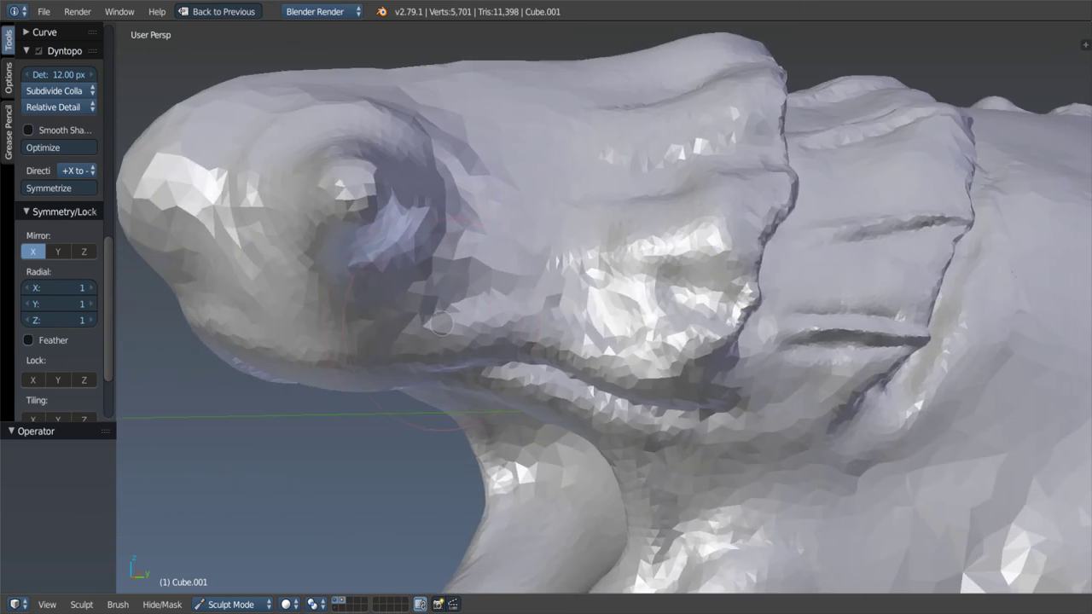
Step: Resize the brush, switch to the Crease brush and carve creases around the eye socket
key("f")
left_click(441, 325)
scroll(460, 273, "up", 2)
middle_click_drag(465, 260, 477, 231)
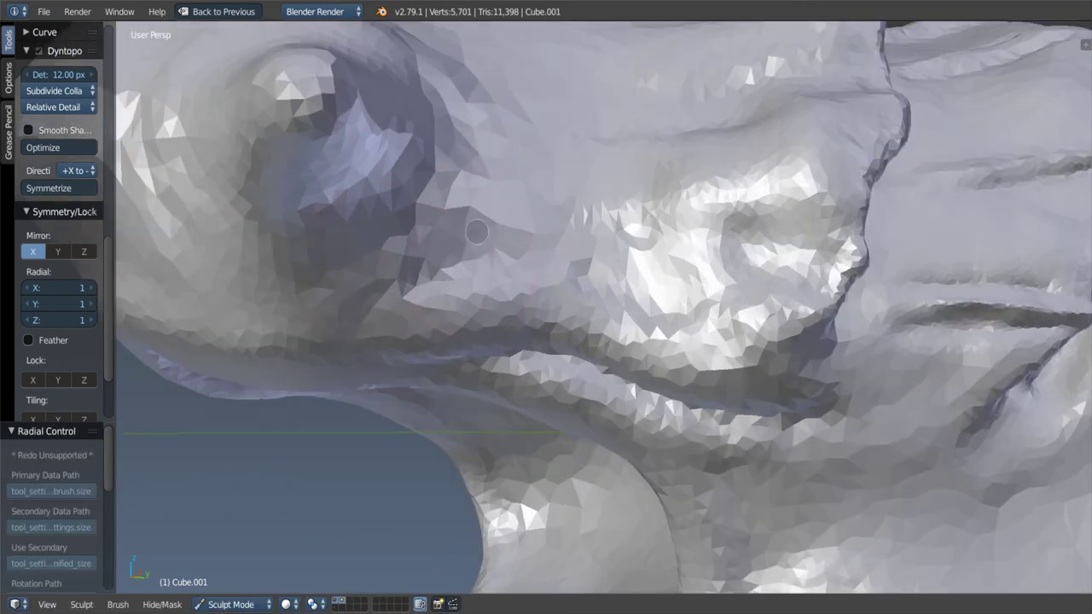
key("shift+c")
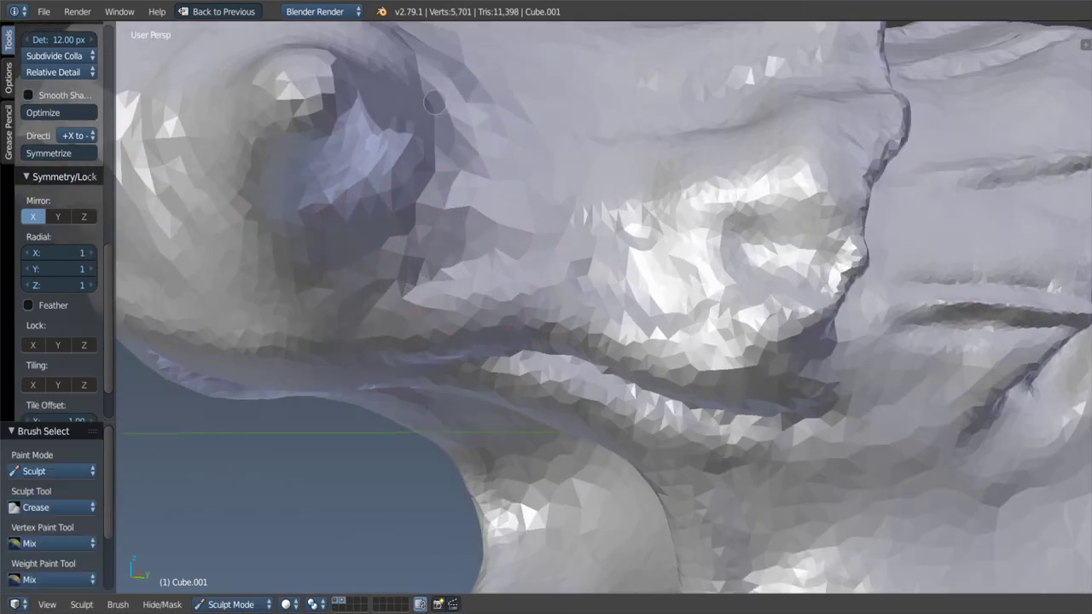
left_click_drag(427, 138, 410, 239)
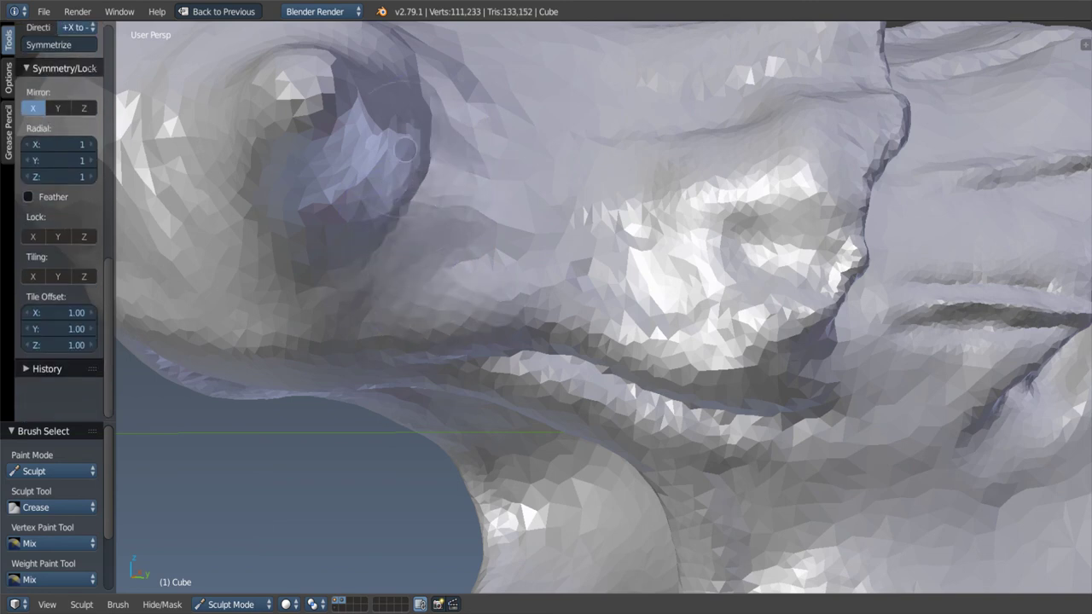
middle_click_drag(409, 239, 391, 133)
left_click_drag(333, 372, 441, 329)
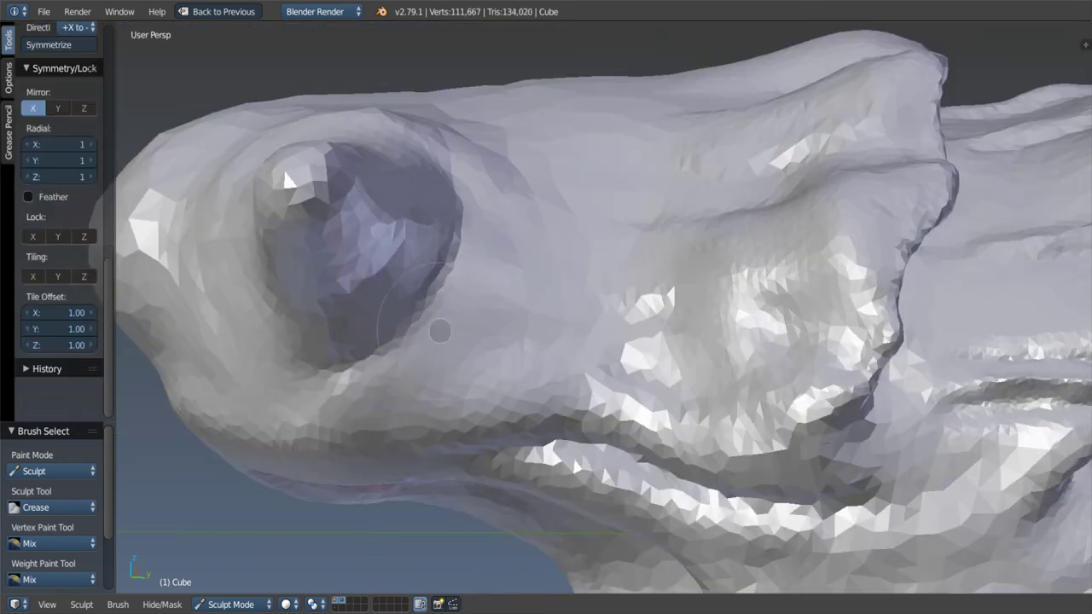
mouse_move(441, 330)
middle_mouse_down()
mouse_move(538, 280)
mouse_move(531, 318)
middle_mouse_up()
Step: Shrink, then greatly enlarge the Crease brush radius while orbiting toward the head
key("f")
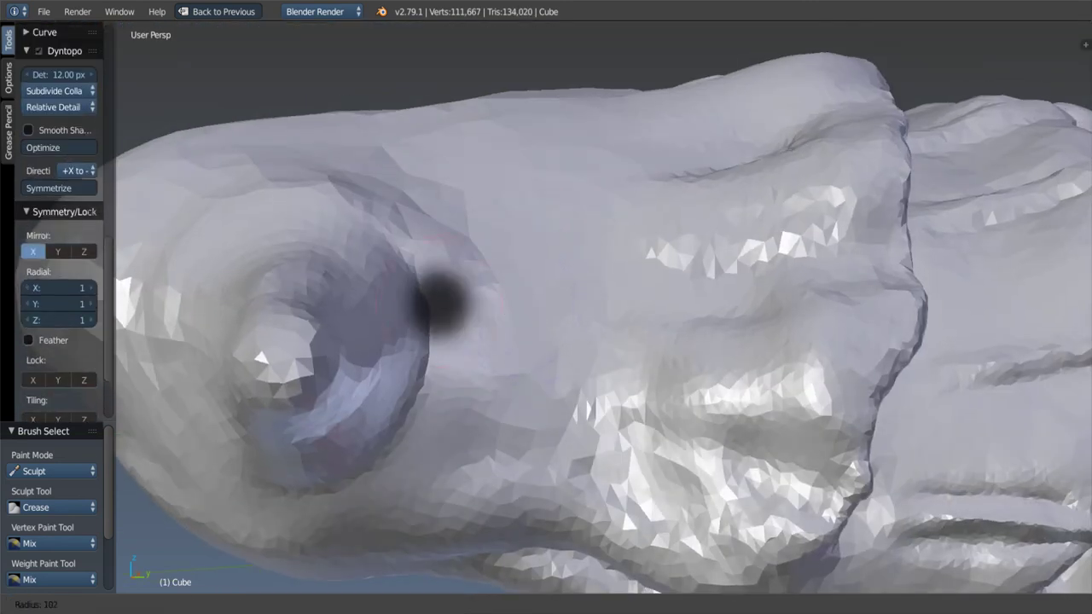
left_click(439, 304)
mouse_move(438, 304)
middle_mouse_down()
mouse_move(515, 309)
mouse_move(521, 246)
mouse_move(553, 248)
mouse_move(529, 236)
mouse_move(414, 316)
middle_mouse_up()
key("f")
left_click(341, 309)
mouse_move(341, 310)
middle_mouse_down()
mouse_move(458, 322)
mouse_move(453, 315)
middle_mouse_up()
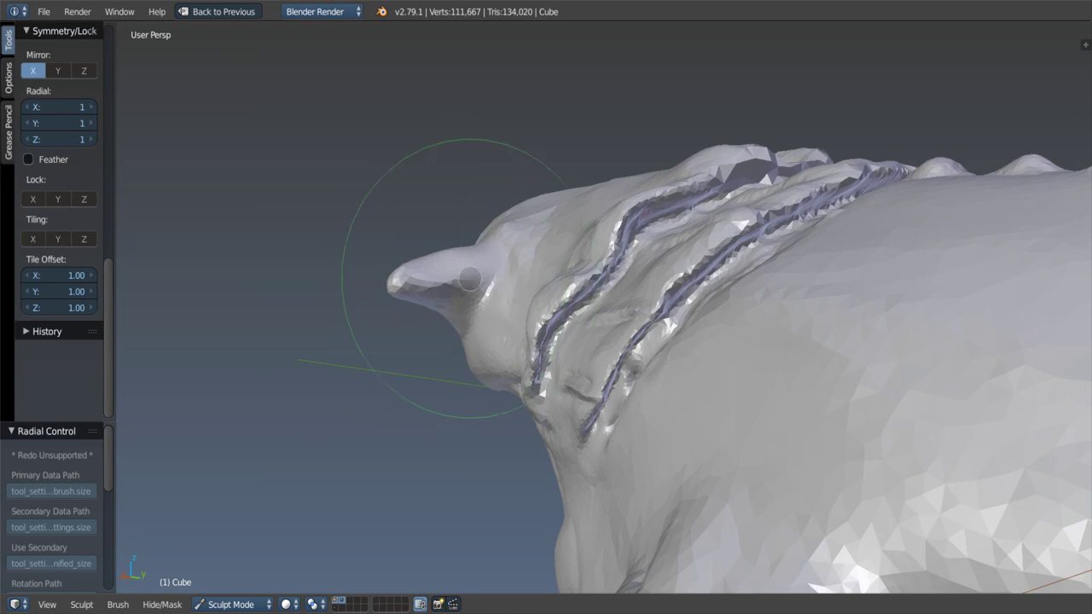
Step: Orbit and zoom around the whole creature to check the grooves and head
mouse_move(412, 280)
middle_mouse_down()
mouse_move(498, 273)
mouse_move(367, 314)
mouse_move(404, 307)
mouse_move(416, 278)
middle_mouse_up()
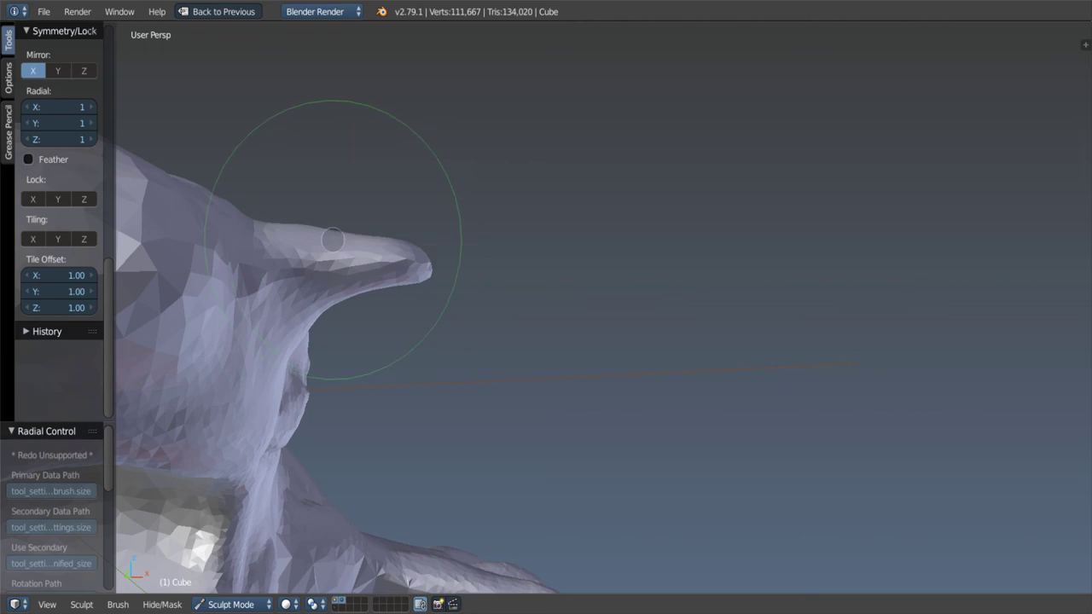
scroll(341, 273, "down", 5)
middle_click_drag(348, 295, 407, 307)
scroll(407, 308, "up", 4)
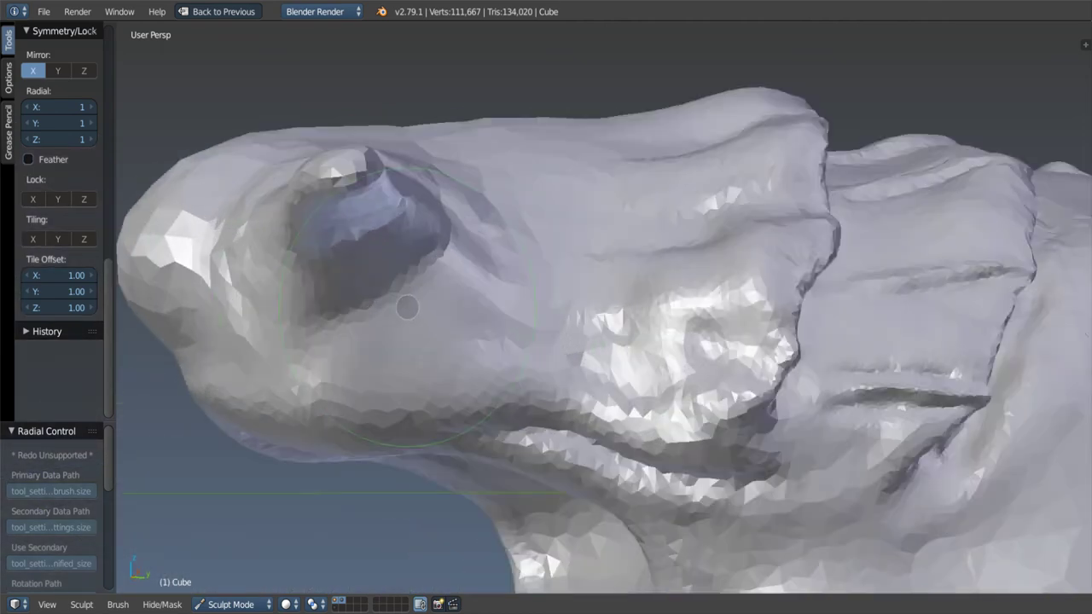
scroll(405, 304, "up", 4)
scroll(405, 304, "down", 5)
scroll(60, 256, "up", 5)
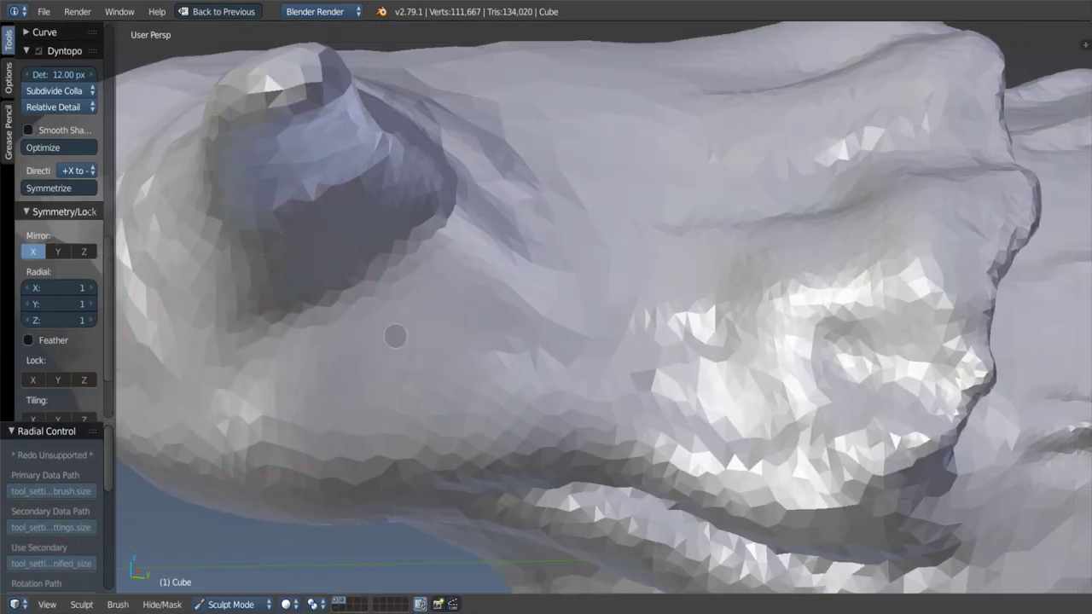
middle_click_drag(392, 334, 461, 290)
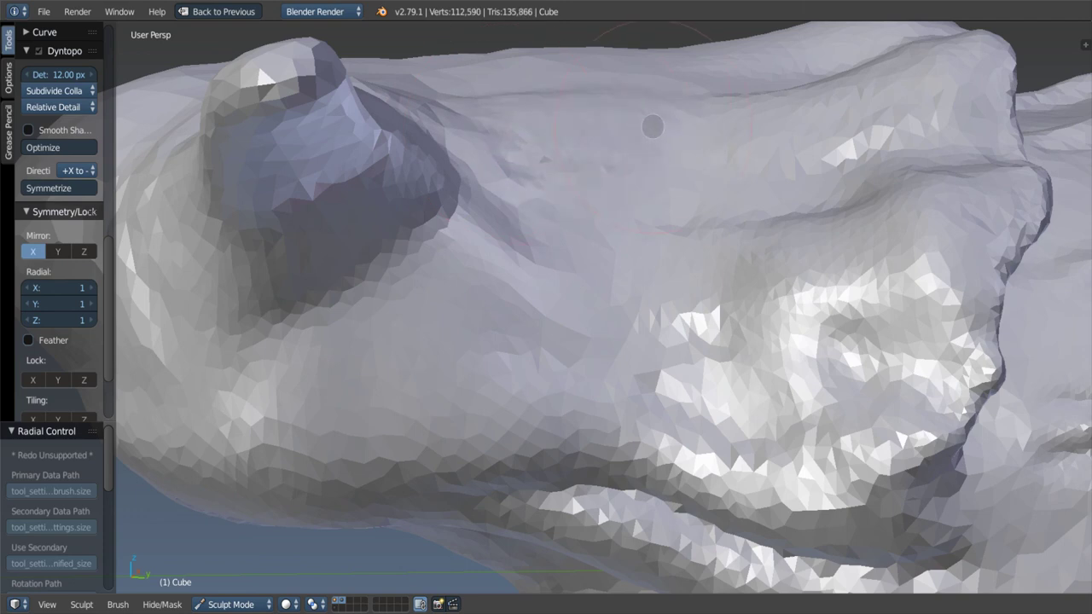
Step: Set a new brush strength and orbit beneath the eye to the raised bump
key("shift+f")
left_click(580, 133)
mouse_move(503, 125)
middle_mouse_down()
mouse_move(555, 141)
mouse_move(470, 198)
middle_mouse_up()
mouse_move(585, 207)
middle_mouse_down()
mouse_move(466, 307)
mouse_move(566, 285)
middle_mouse_up()
Step: Carve and deepen a crease groove beneath the raised bump with a resized Crease brush
key("f")
left_click(467, 307)
key("shift+c")
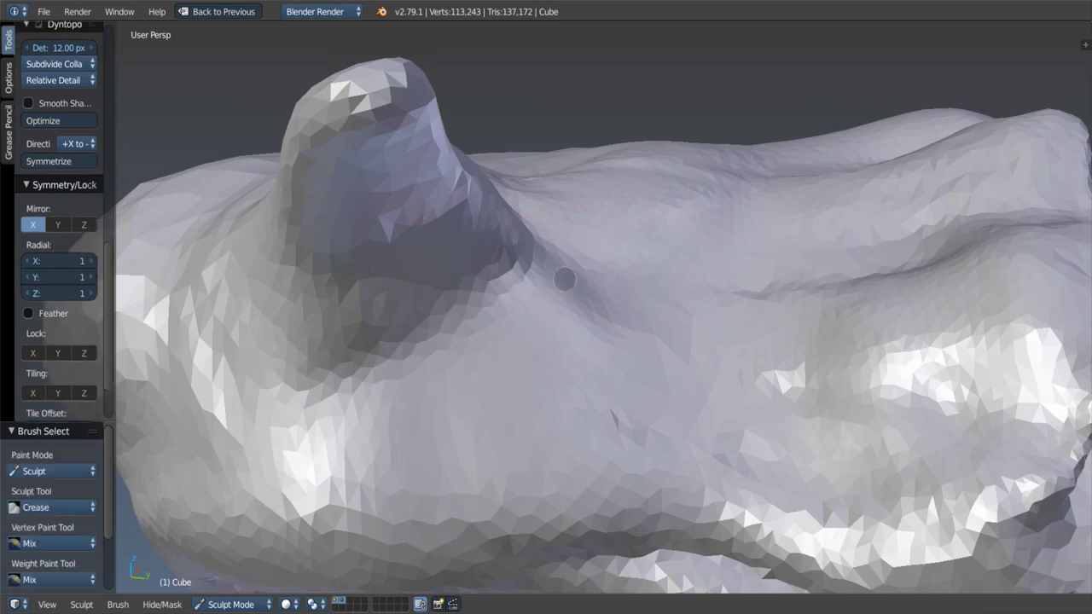
left_click_drag(566, 285, 594, 287)
left_click_drag(440, 375, 232, 305)
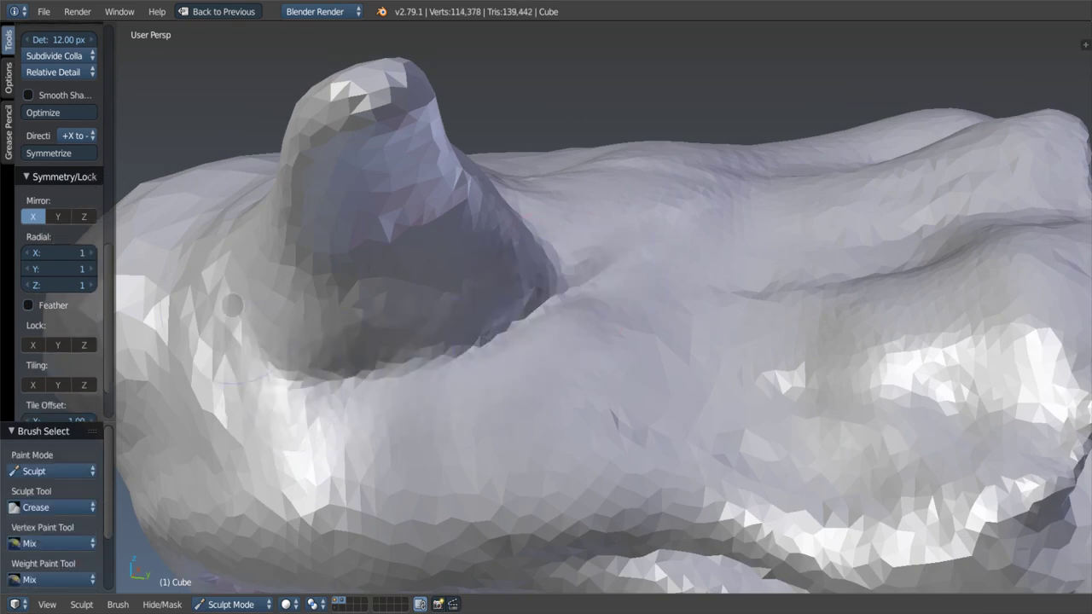
key("f")
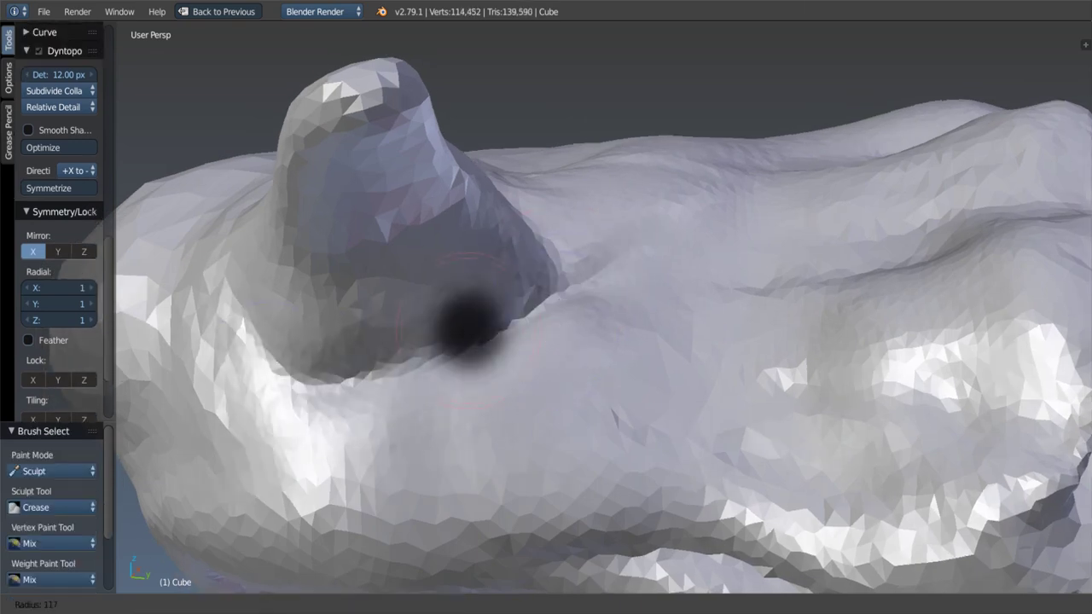
left_click(495, 317)
mouse_move(495, 317)
middle_mouse_down()
mouse_move(520, 329)
mouse_move(543, 320)
middle_mouse_up()
scroll(543, 320, "up", 3)
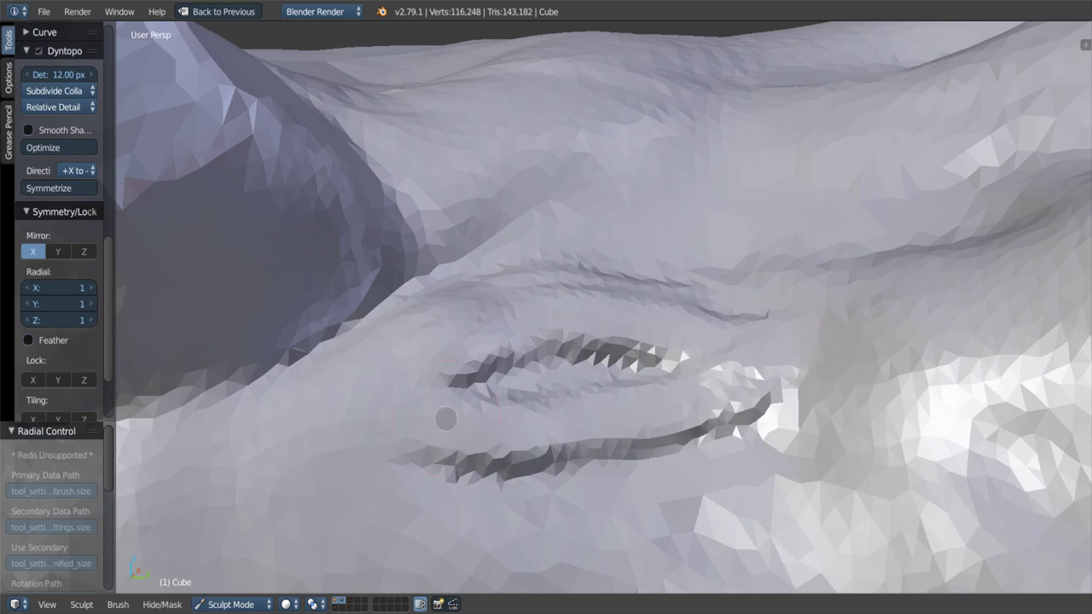
Step: Orbit and zoom around the eye socket and slit nostril to inspect the head detail
mouse_move(445, 418)
middle_mouse_down()
mouse_move(499, 387)
mouse_move(562, 312)
middle_mouse_up()
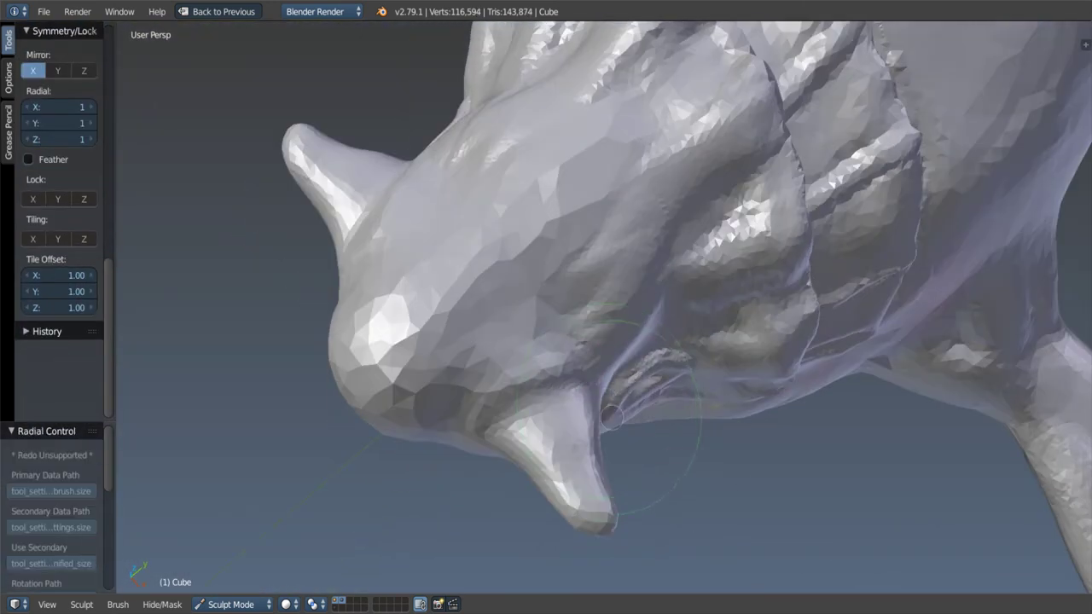
scroll(610, 416, "up", 2)
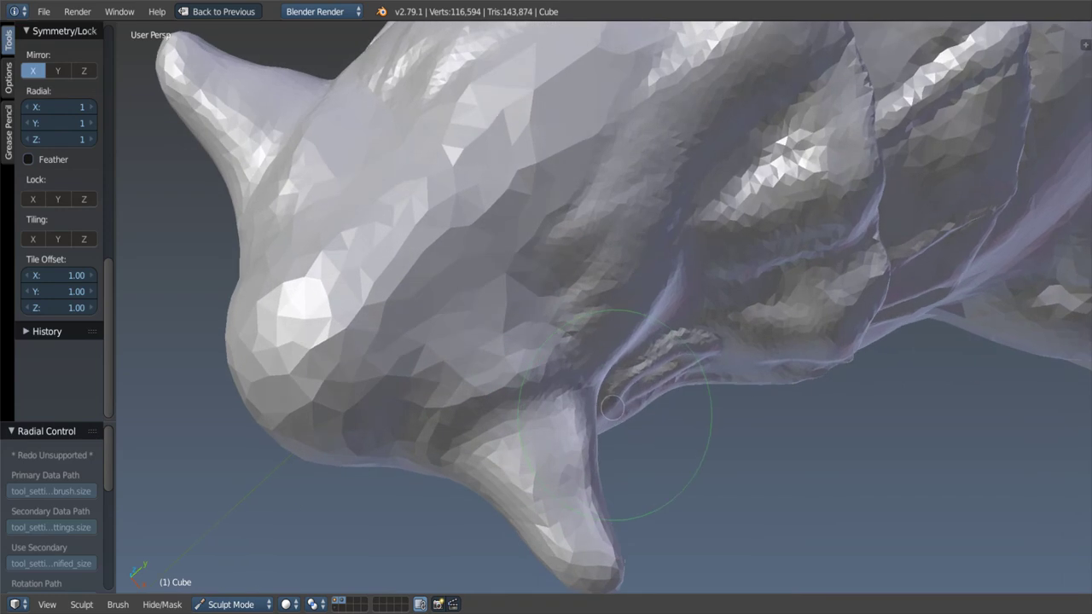
mouse_move(611, 407)
middle_mouse_down()
mouse_move(646, 366)
mouse_move(657, 380)
mouse_move(612, 323)
middle_mouse_up()
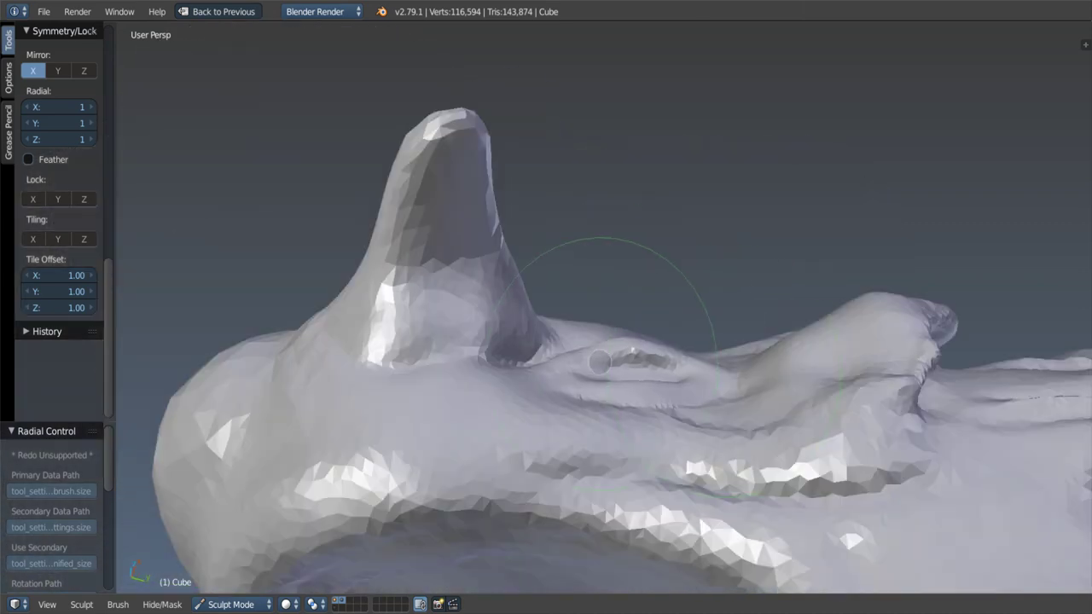
middle_click_drag(652, 360, 623, 349)
scroll(614, 345, "up", 2)
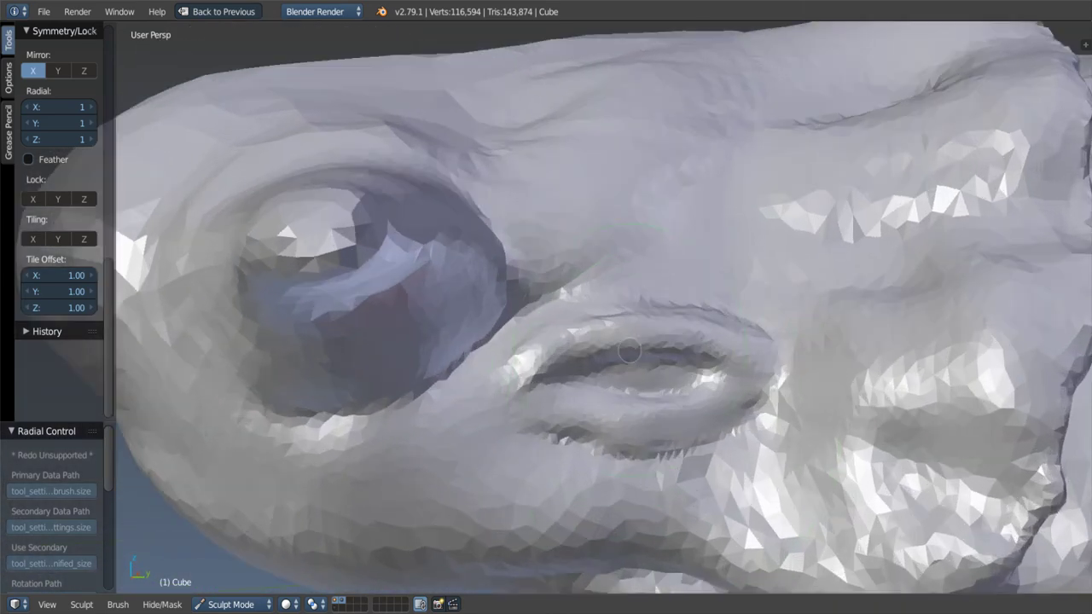
scroll(608, 343, "up", 2)
scroll(623, 390, "up", 3)
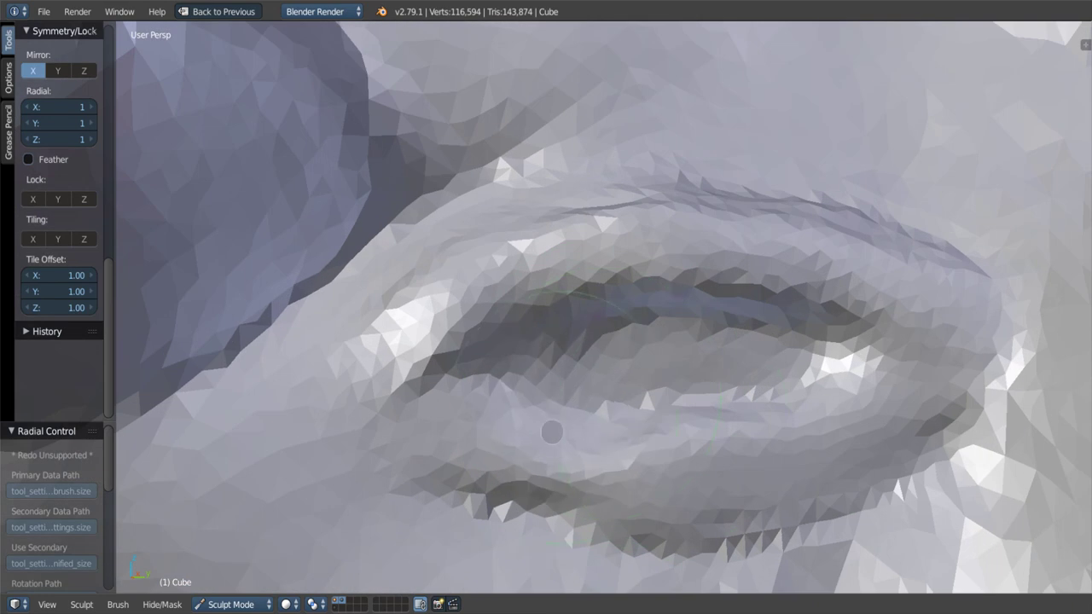
Step: Turn the creature to a side view and un-maximize the 3D View to restore Outliner, Properties and Timeline
scroll(682, 325, "down", 8)
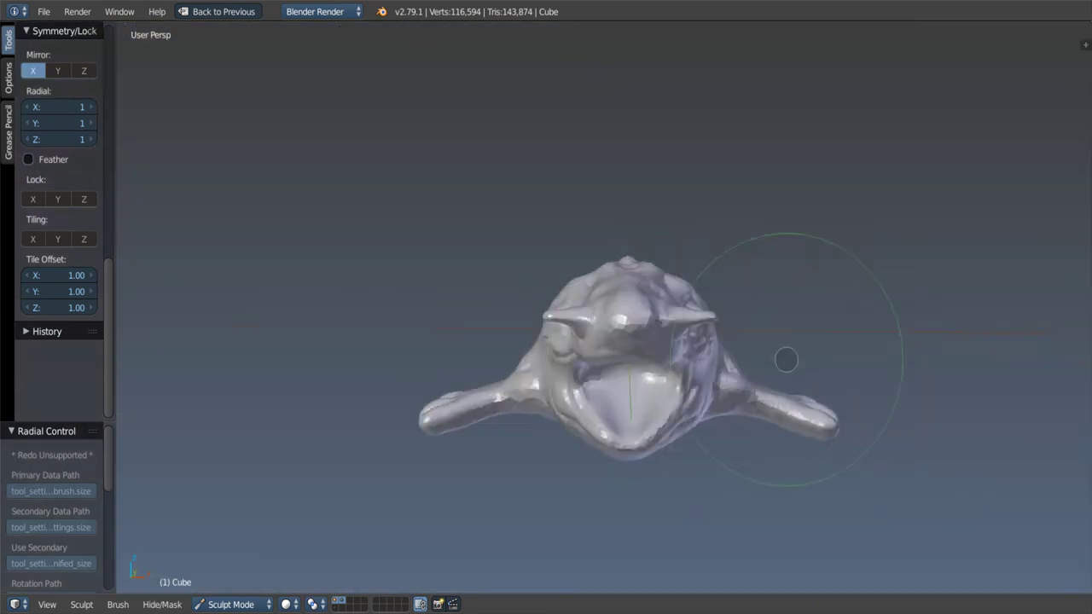
mouse_move(807, 354)
middle_mouse_down()
mouse_move(645, 293)
mouse_move(726, 336)
mouse_move(680, 375)
middle_mouse_up()
mouse_move(680, 325)
middle_mouse_down()
mouse_move(657, 366)
mouse_move(719, 341)
mouse_move(719, 304)
mouse_move(784, 332)
mouse_move(858, 309)
mouse_move(931, 307)
mouse_move(631, 365)
mouse_move(786, 330)
middle_mouse_up()
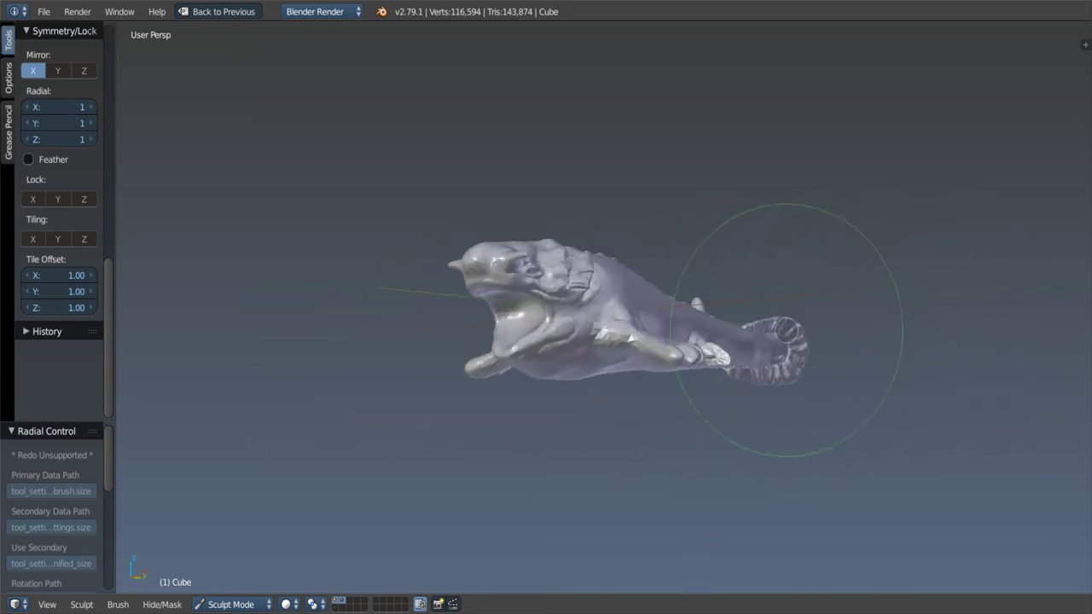
middle_click_drag(577, 271, 534, 280)
key("ctrl+Up")
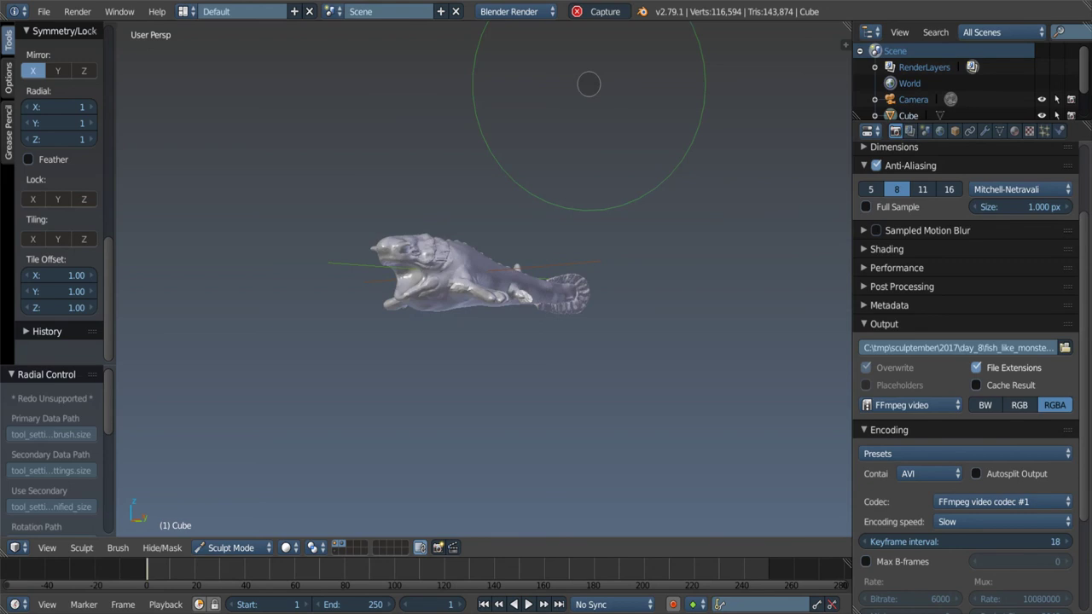
middle_click_drag(586, 85, 516, 217)
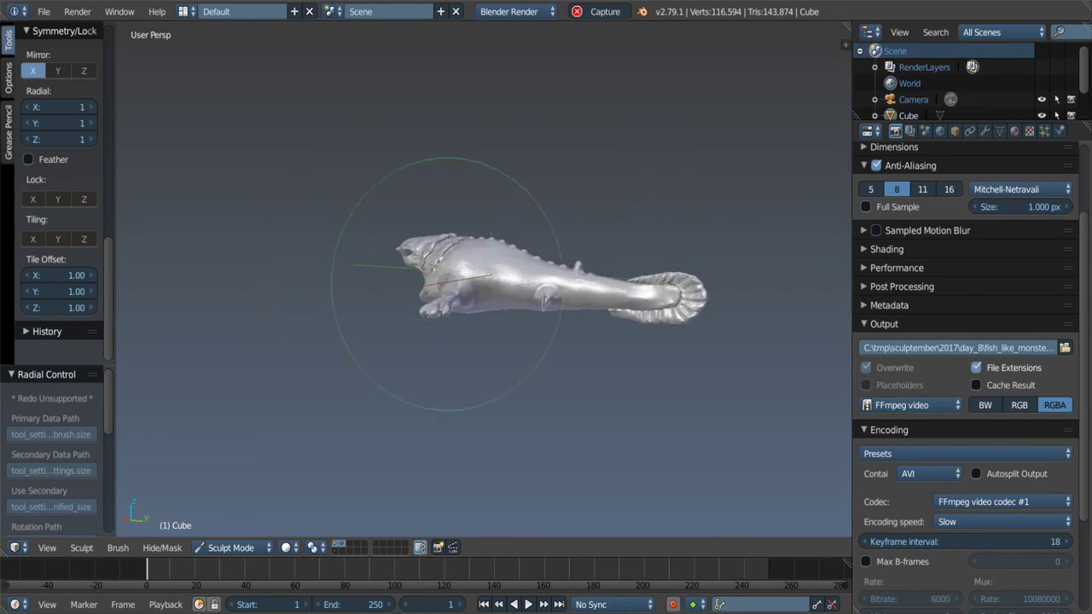